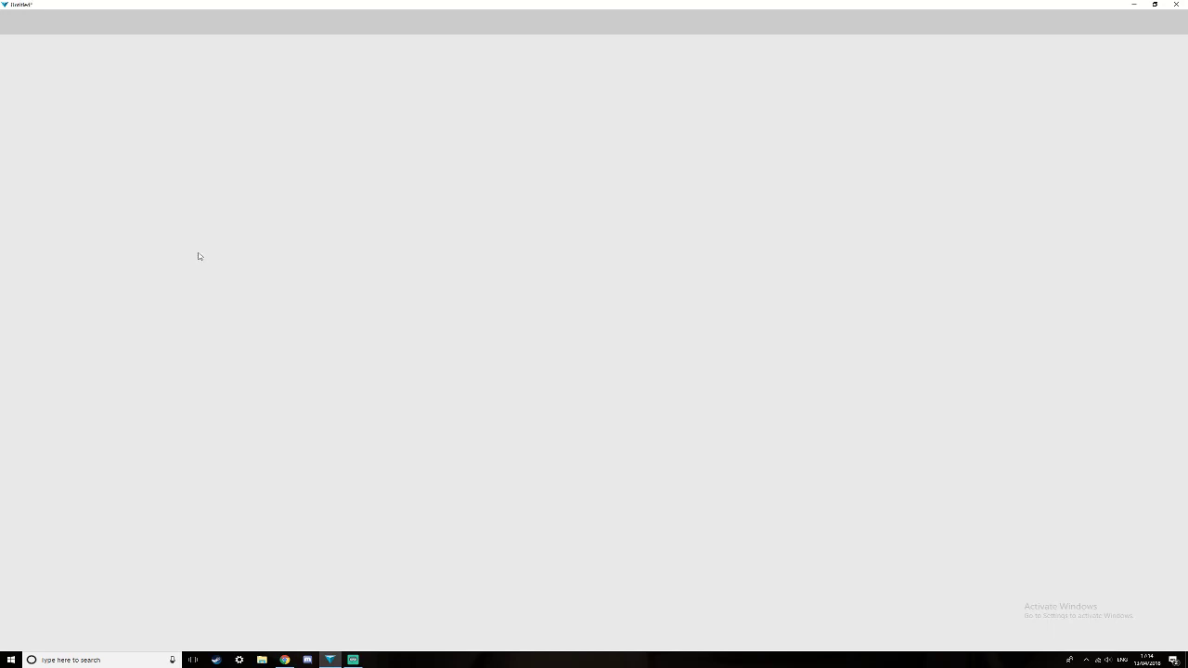
Open the Dragon project file from the Dragons Egg folder on the computer.
click(94, 23)
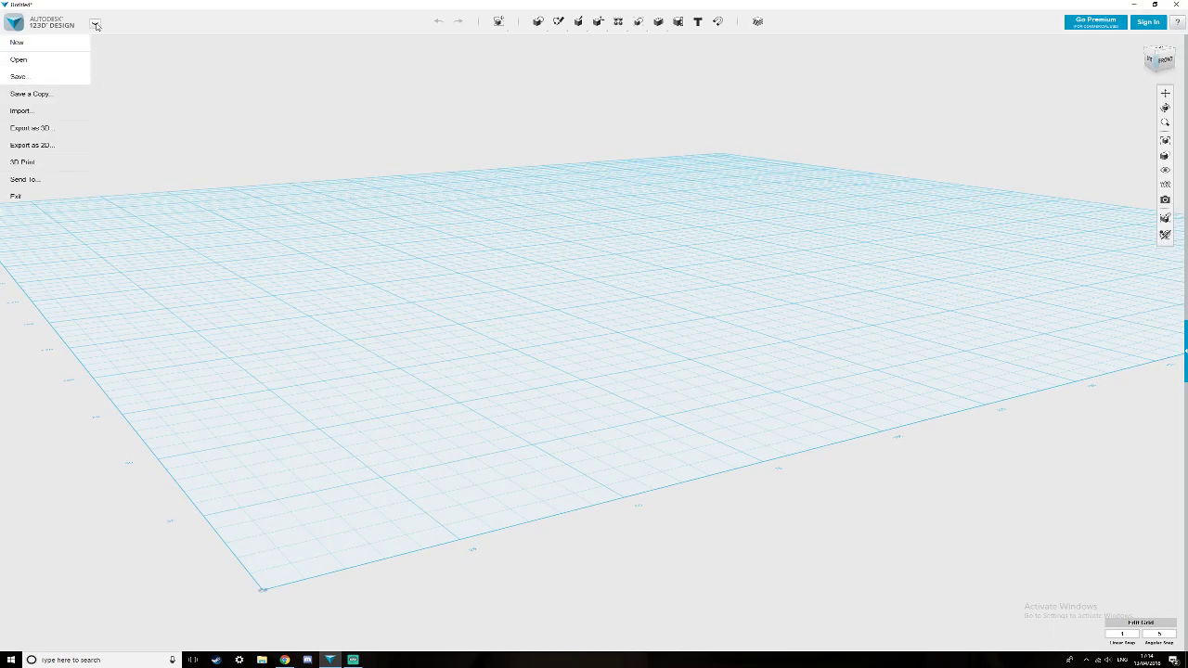
mouse_move(46, 110)
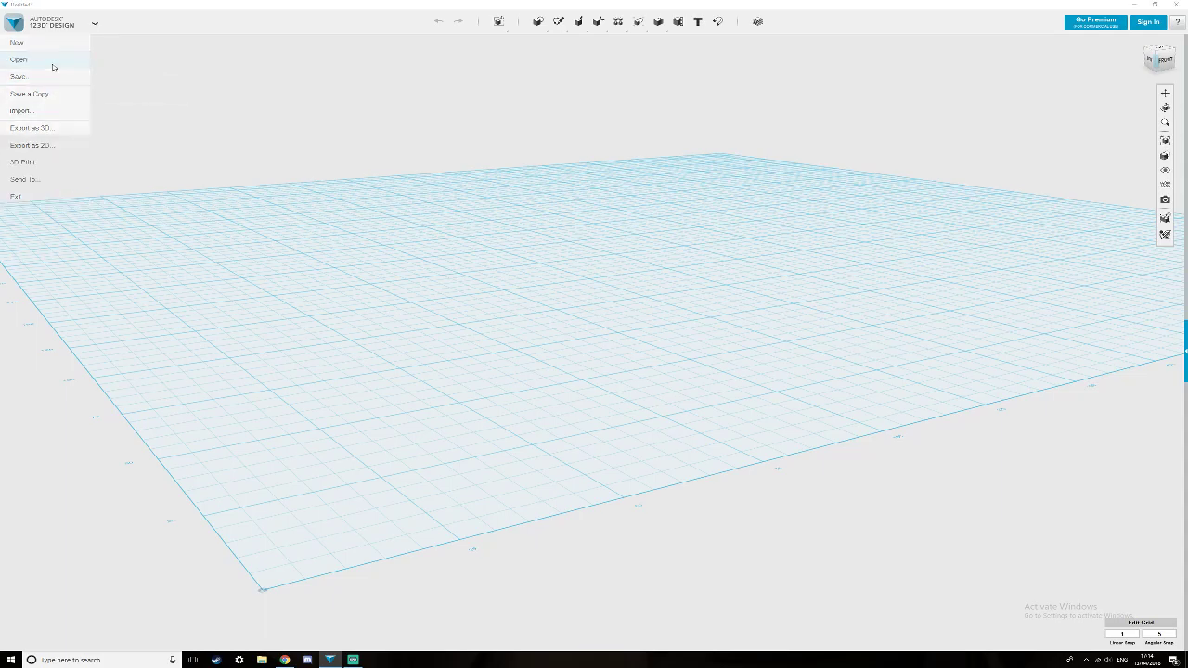
click(51, 61)
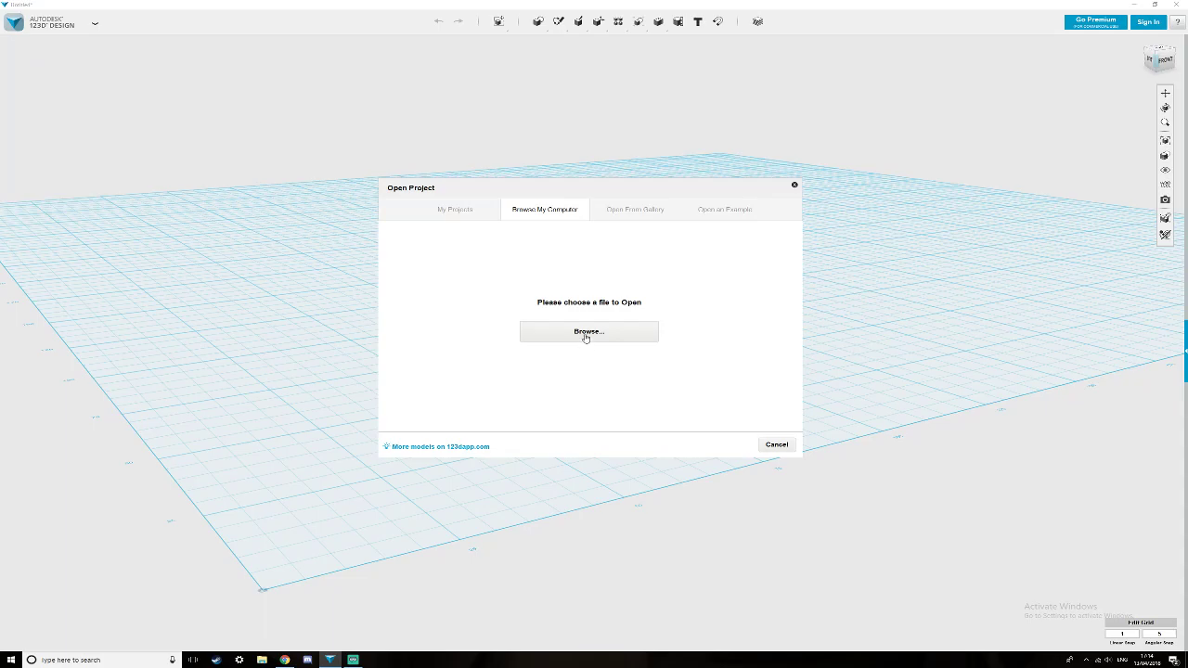
click(586, 334)
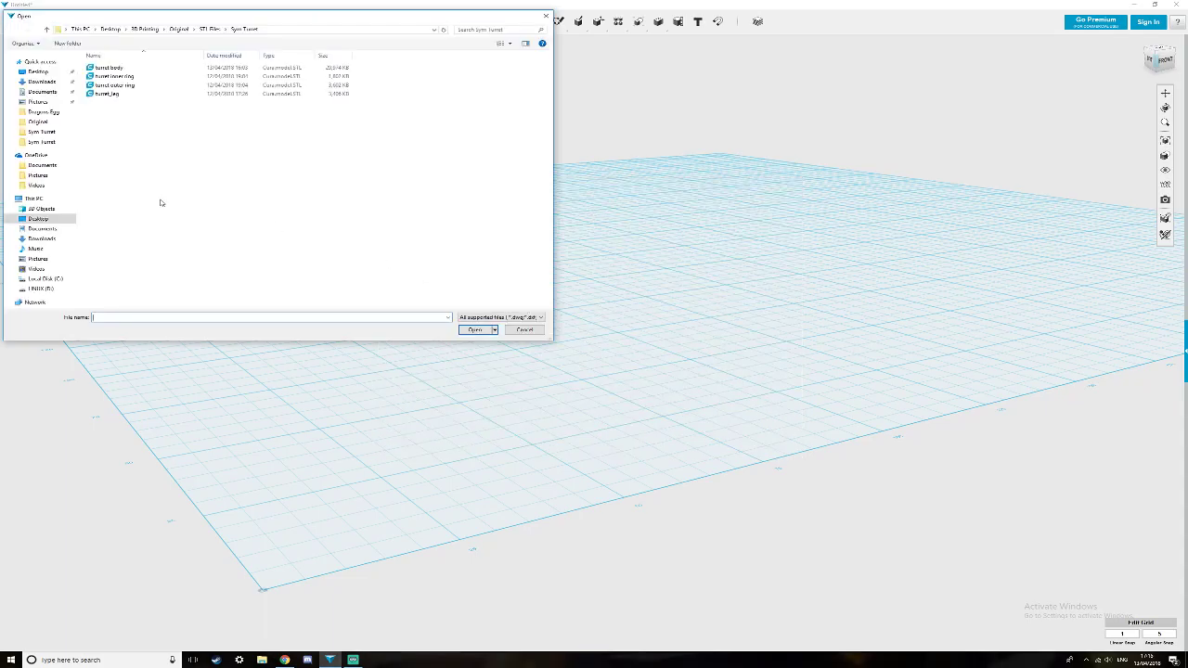
click(48, 111)
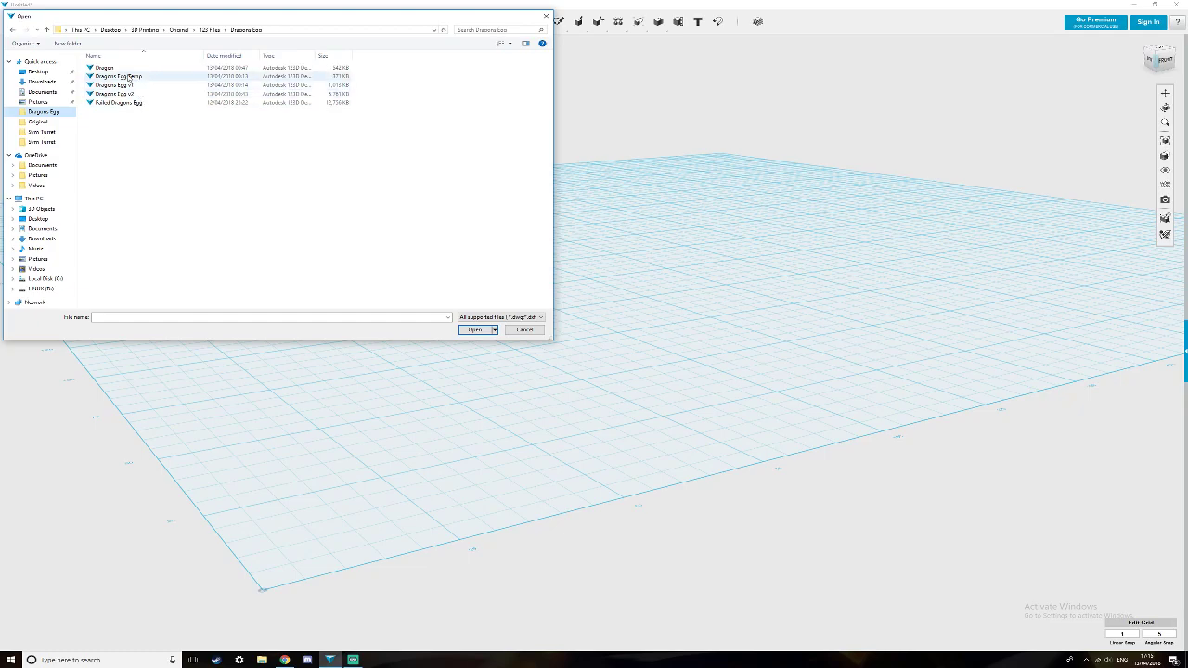
click(127, 70)
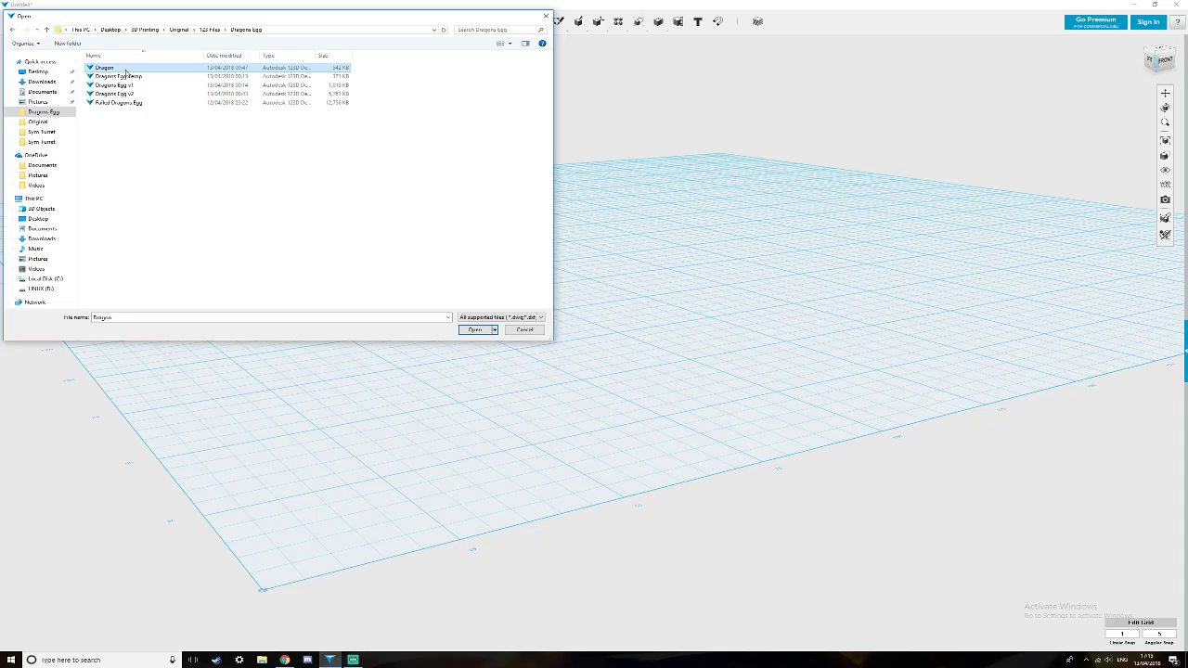
double_click(126, 70)
Place a copy of one ring scale just above the scale ring and shift it inward toward the egg's surface.
right_drag(726, 464, 631, 469)
scroll(631, 469, up, 2)
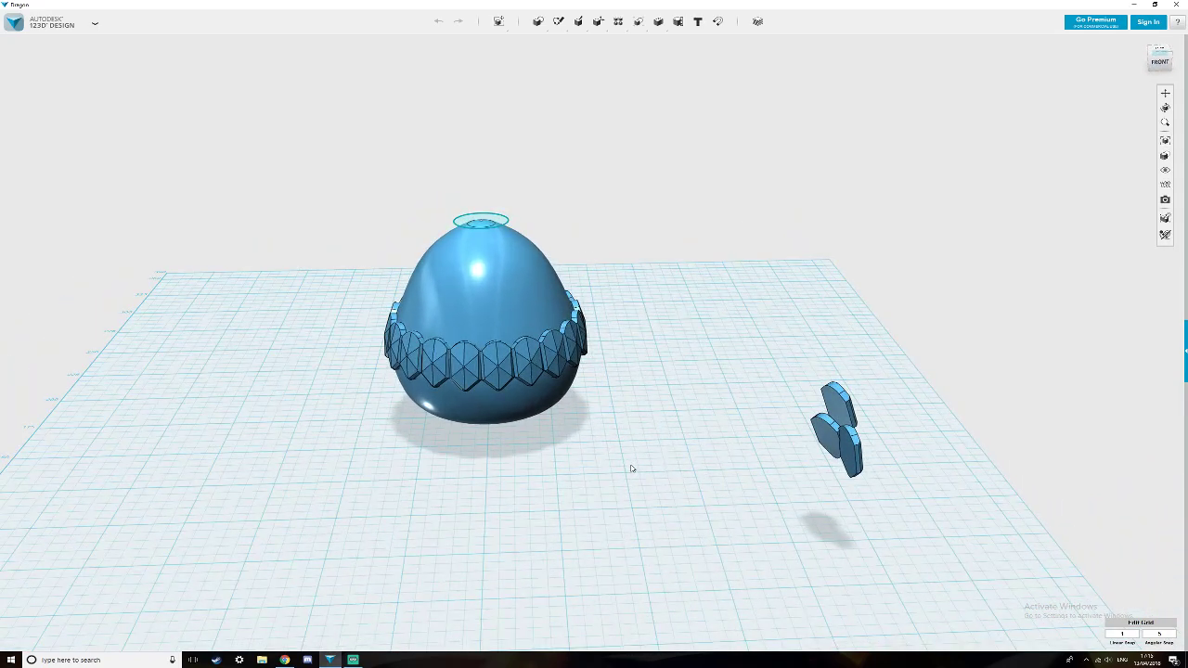
click(528, 357)
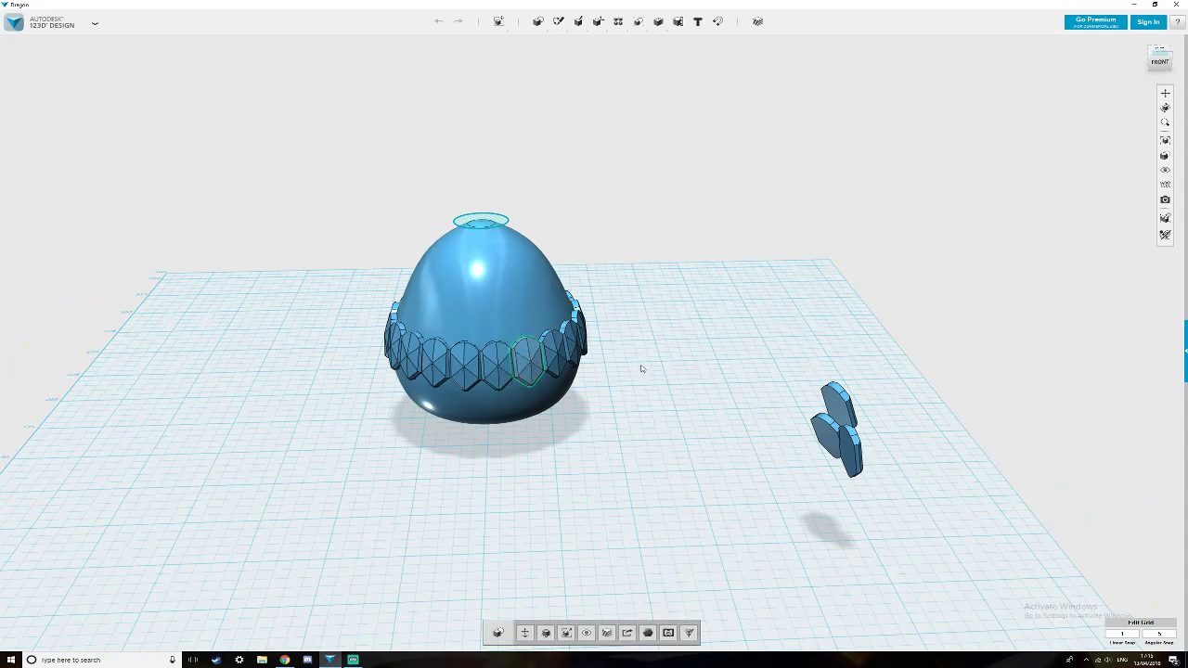
key(m)
right_drag(642, 369, 664, 352)
drag(533, 330, 533, 294)
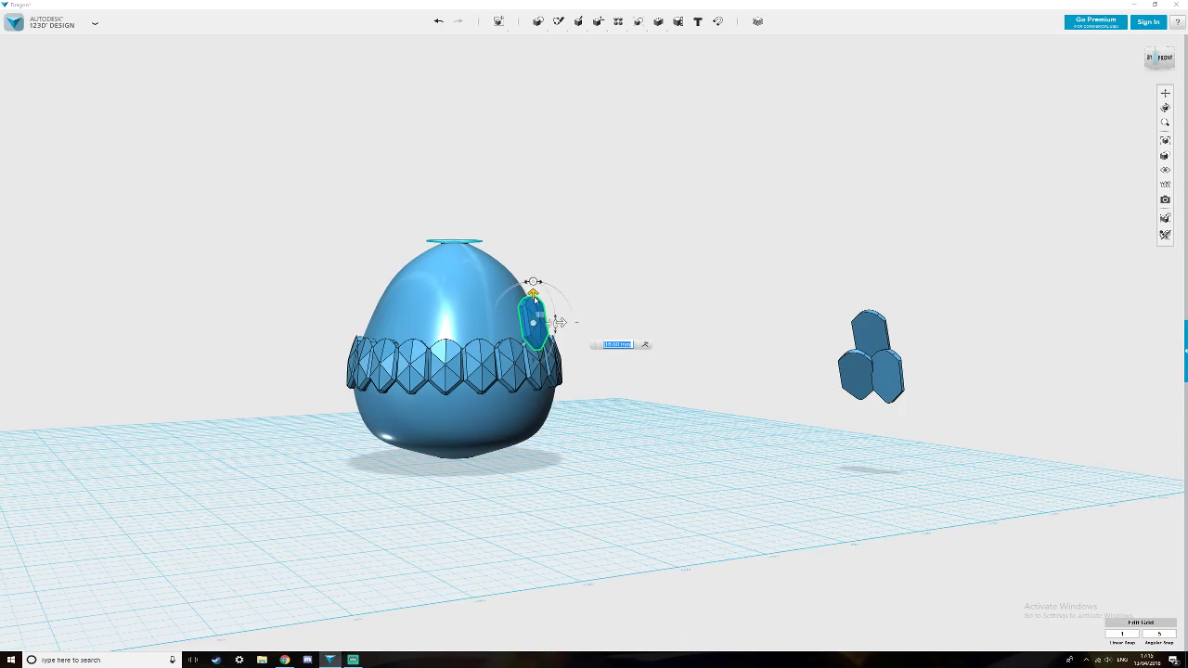
mouse_move(641, 412)
right_down()
mouse_move(602, 430)
mouse_move(609, 413)
mouse_move(641, 426)
right_up()
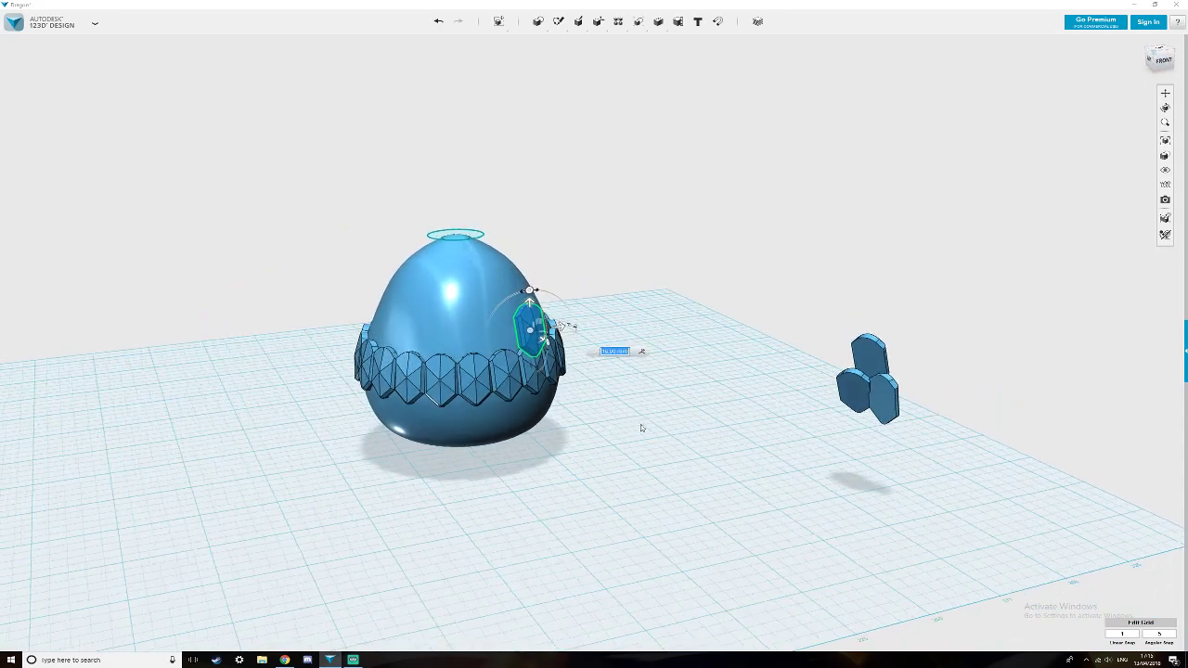
drag(561, 326, 550, 326)
click(582, 404)
right_drag(643, 435, 608, 438)
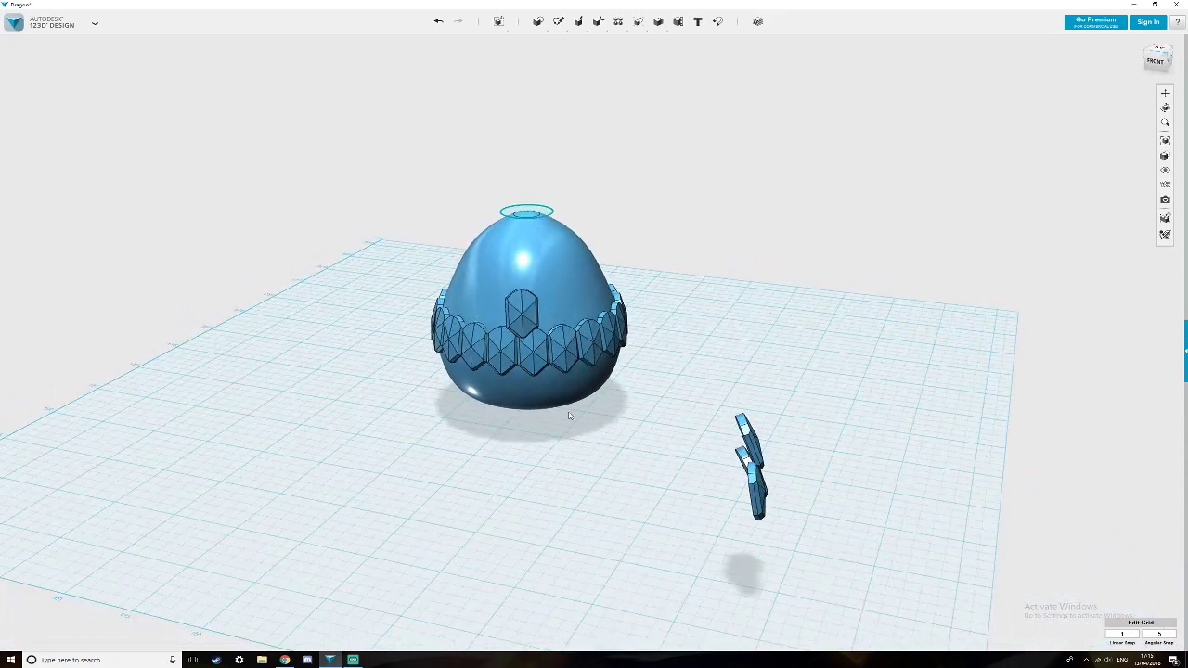
Merge the scales along the front of the egg's ring into one solid, leaving the single upper scale separate.
click(536, 362)
shift+click(504, 350)
shift+click(477, 349)
shift+click(441, 337)
shift+click(453, 343)
shift+click(562, 348)
shift+click(590, 341)
shift+click(609, 326)
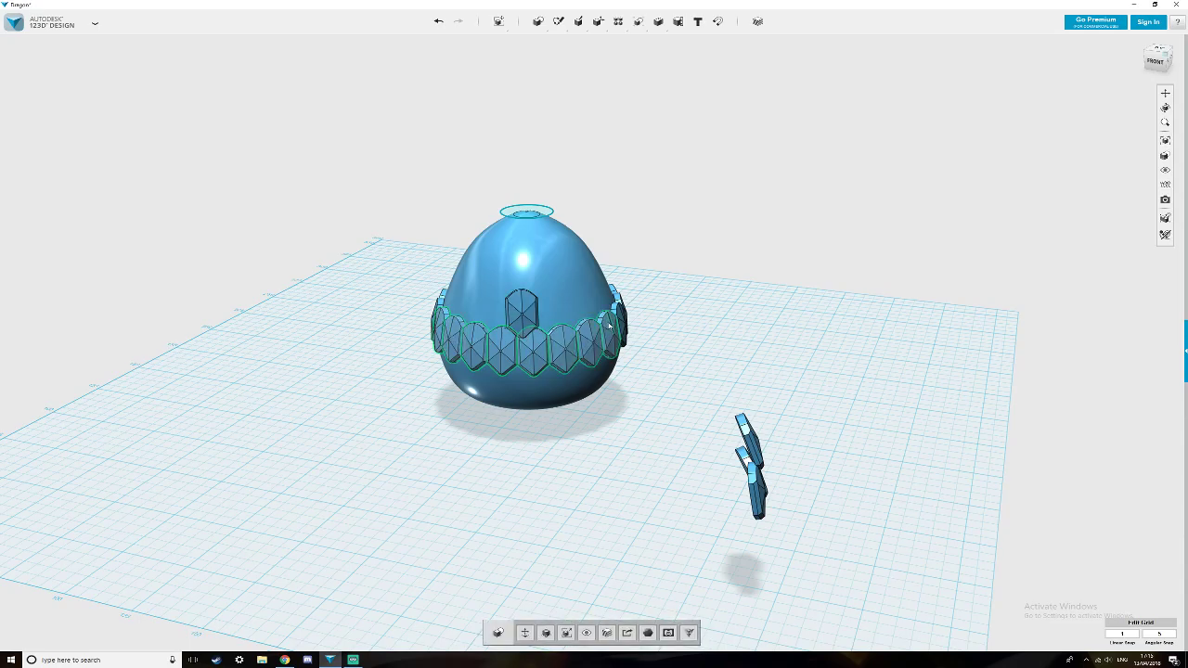
key([)
click(608, 328)
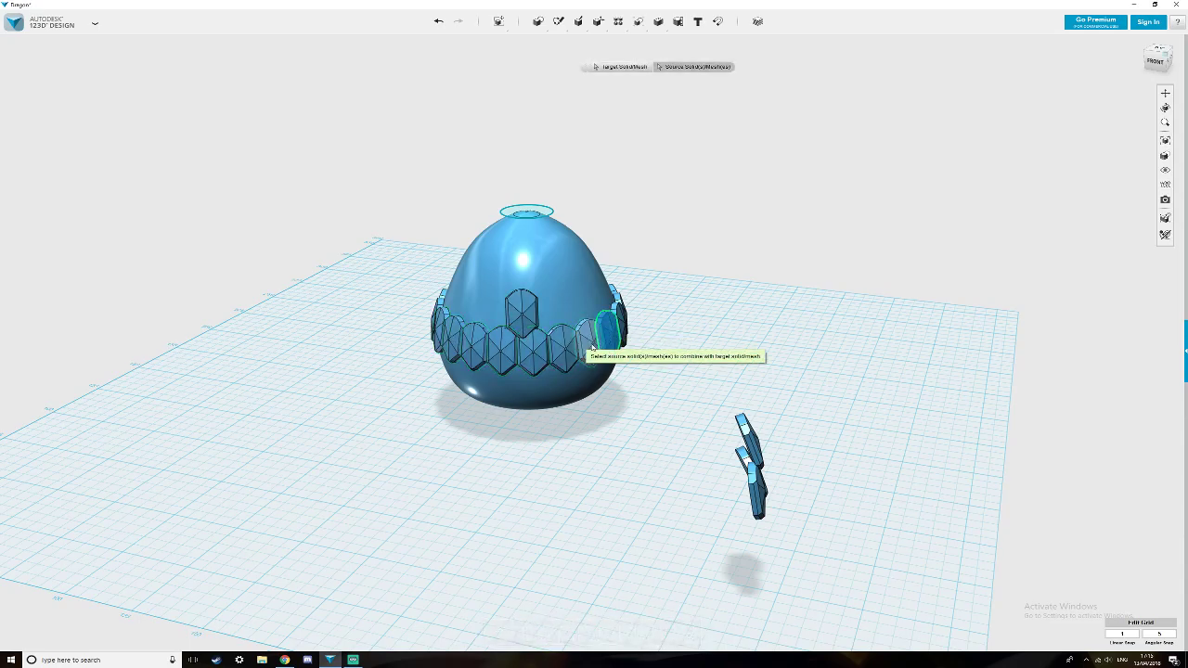
click(589, 344)
click(560, 347)
click(530, 349)
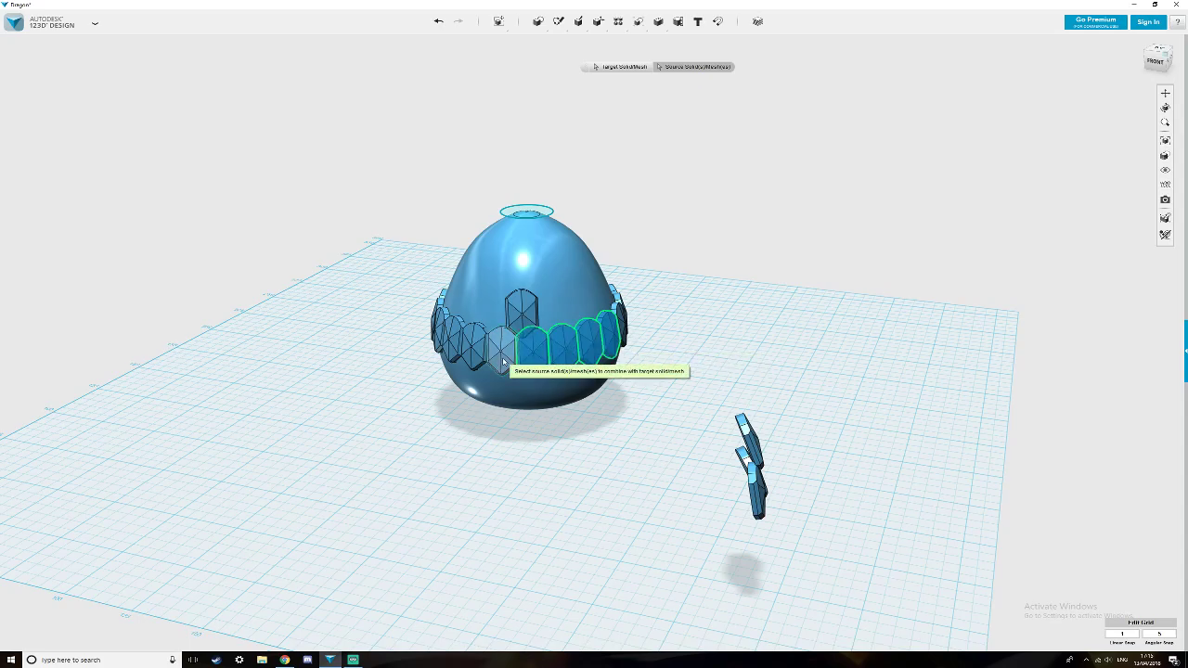
click(502, 357)
click(473, 349)
click(442, 326)
click(742, 324)
Merge the remaining scales around the sides and back of the egg into the ring solid.
right_drag(742, 324, 670, 195)
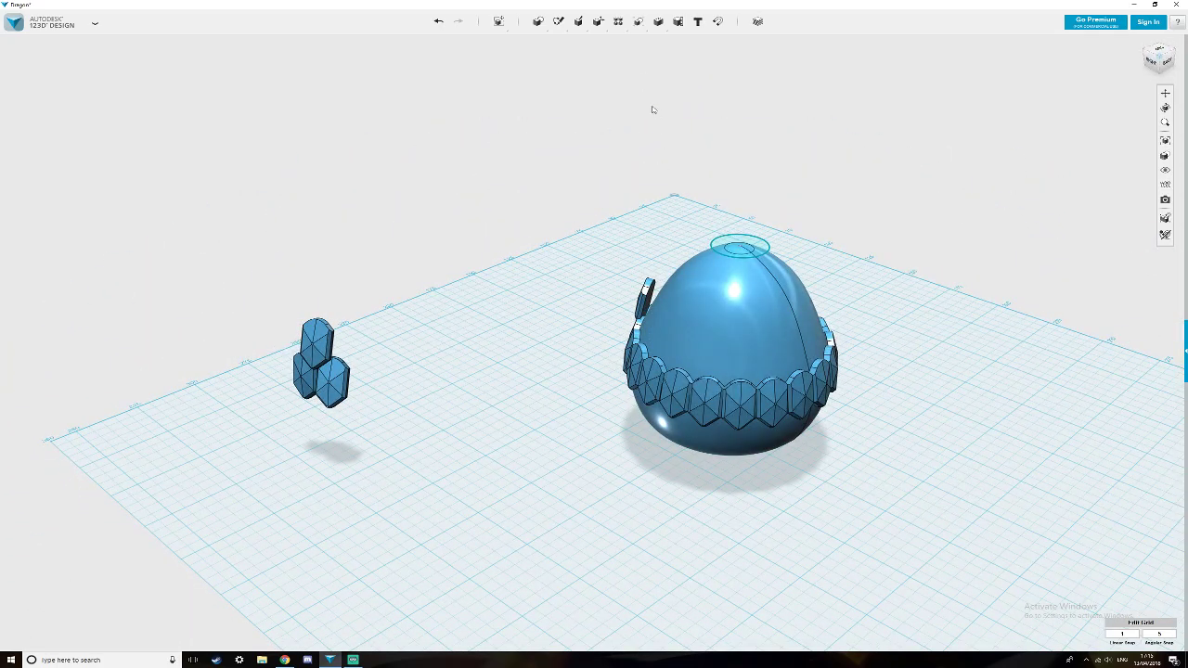
mouse_move(618, 22)
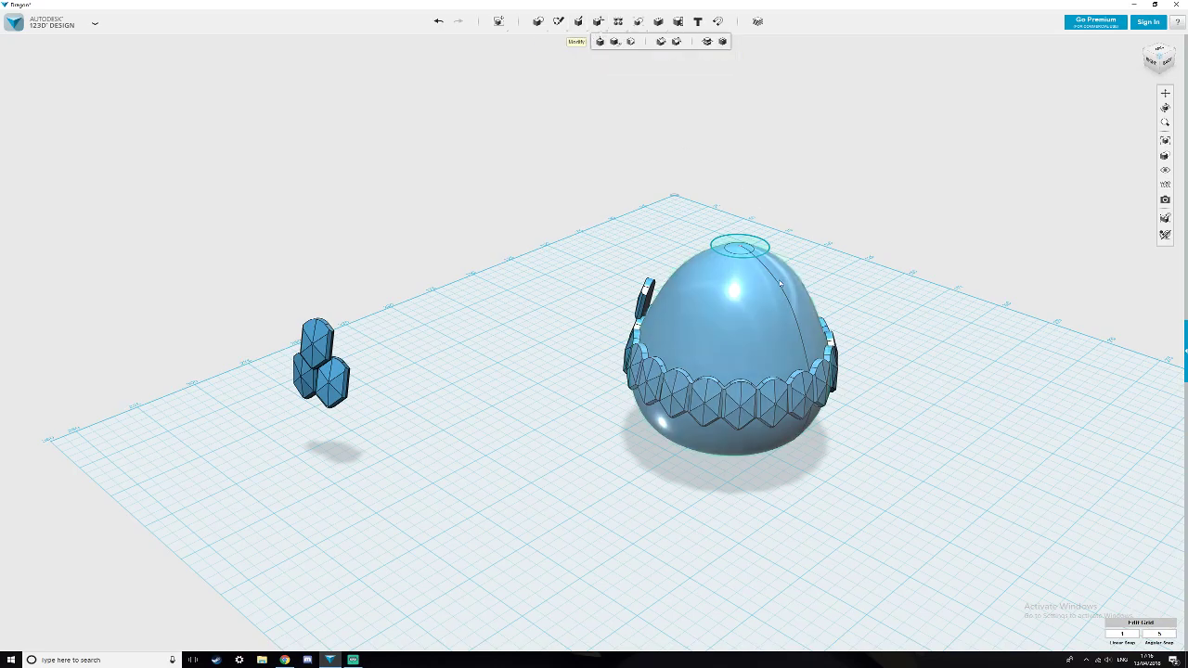
key(bracketleft)
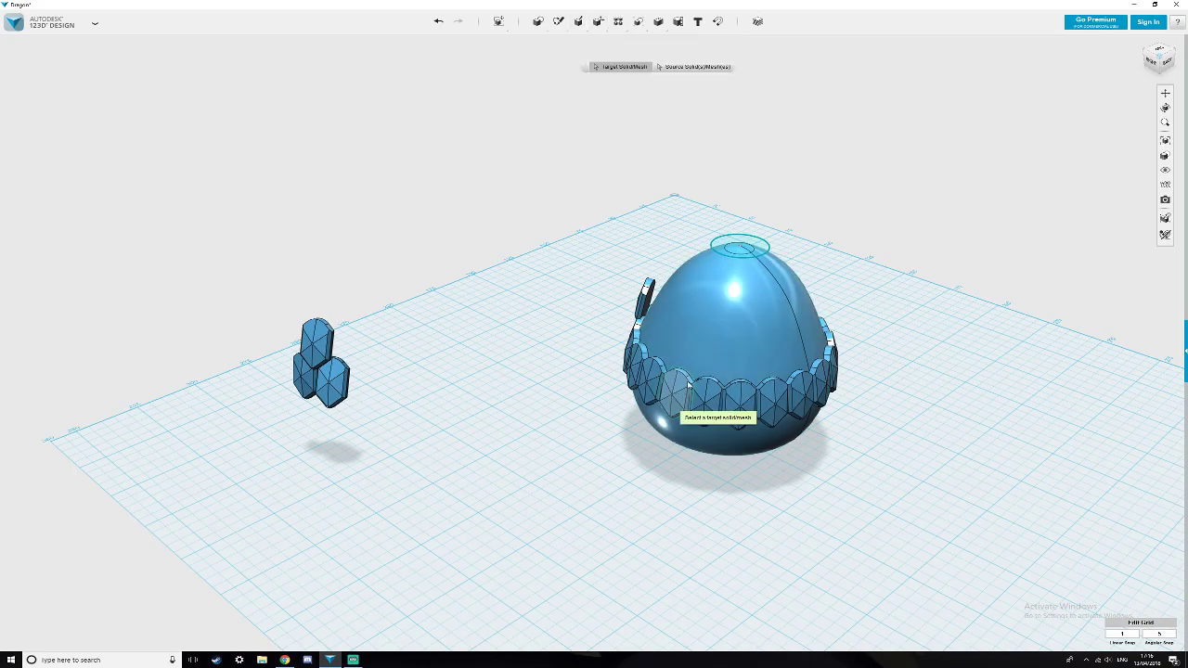
click(681, 401)
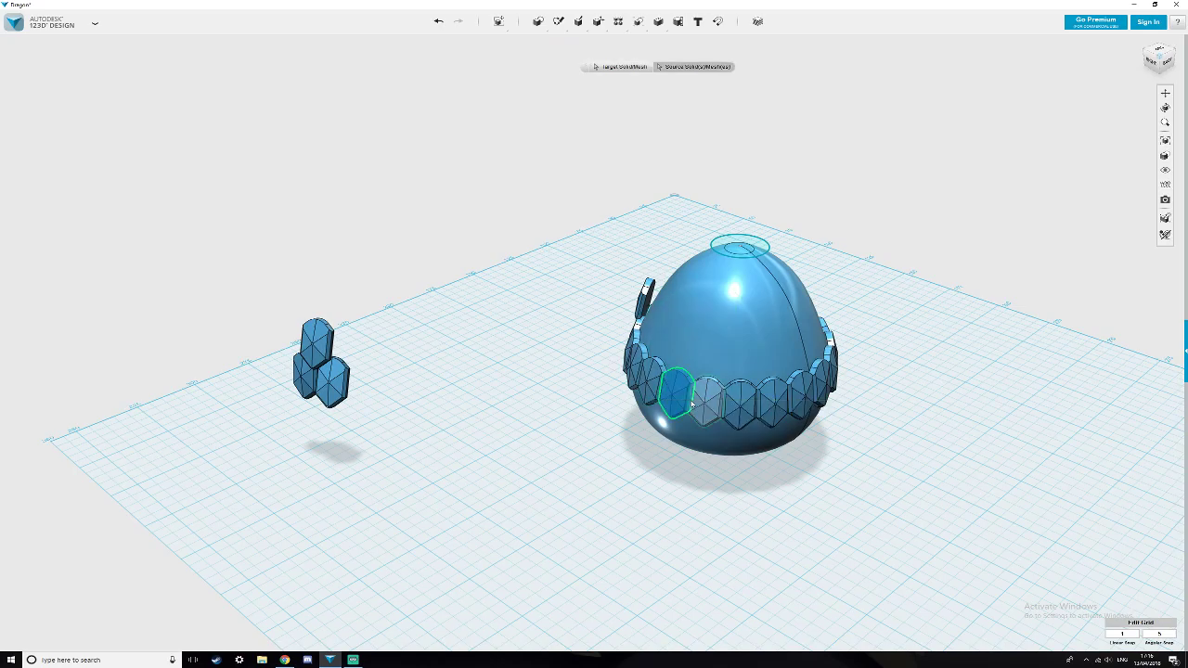
click(716, 406)
click(746, 406)
click(777, 402)
right_drag(818, 386, 744, 410)
click(640, 480)
click(676, 485)
click(713, 484)
click(748, 477)
click(780, 466)
right_drag(798, 444, 604, 483)
click(483, 507)
click(517, 498)
click(555, 481)
right_drag(594, 456, 472, 451)
click(472, 448)
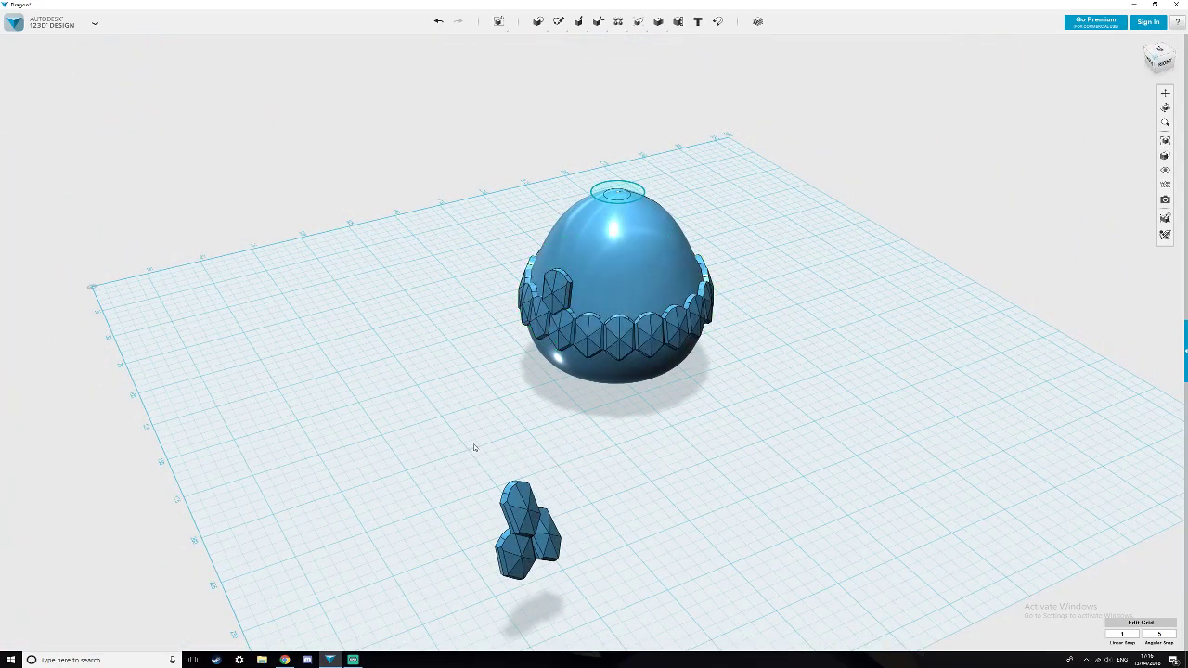
click(598, 252)
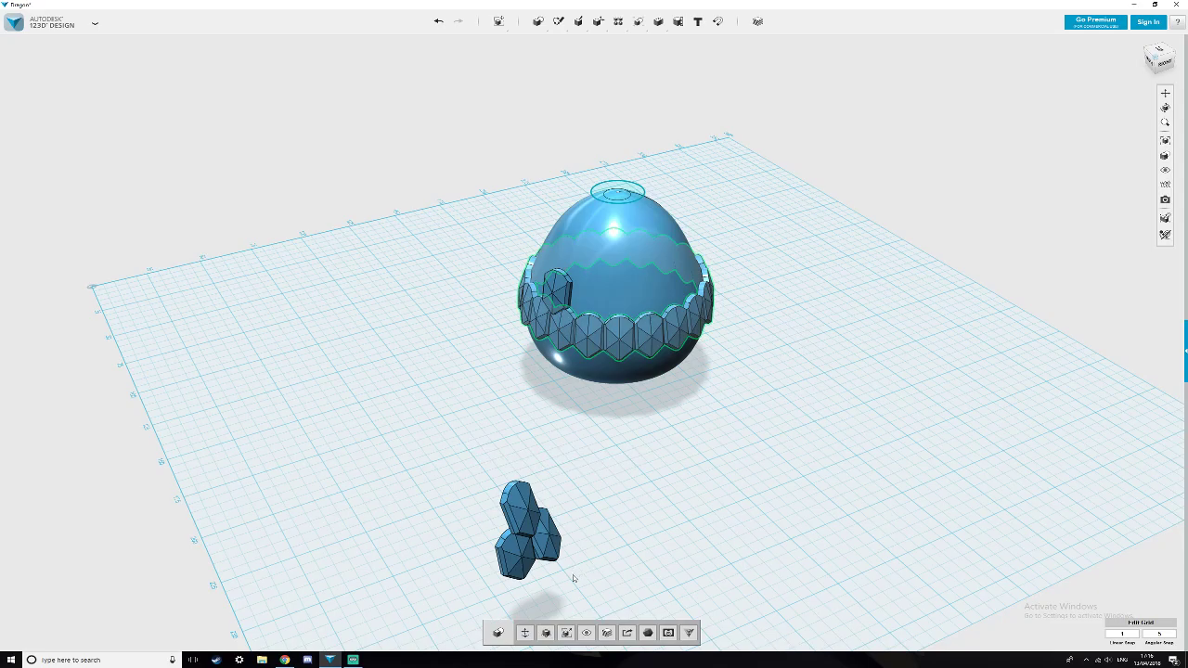
click(524, 633)
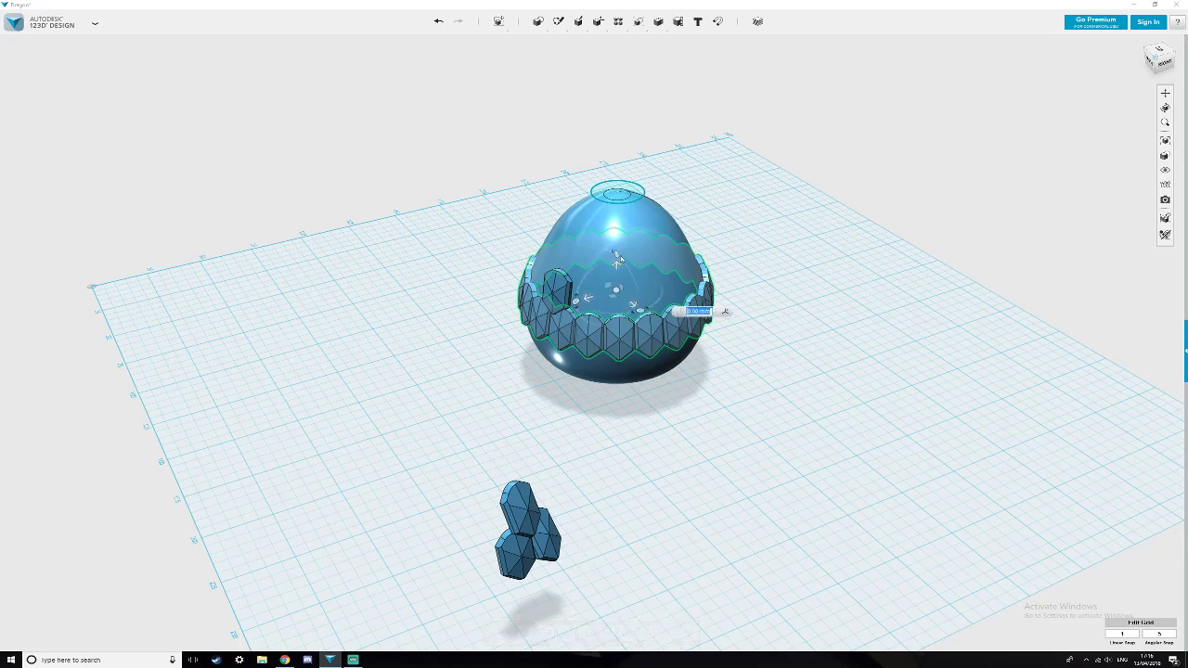
drag(621, 220, 630, 174)
key(Escape)
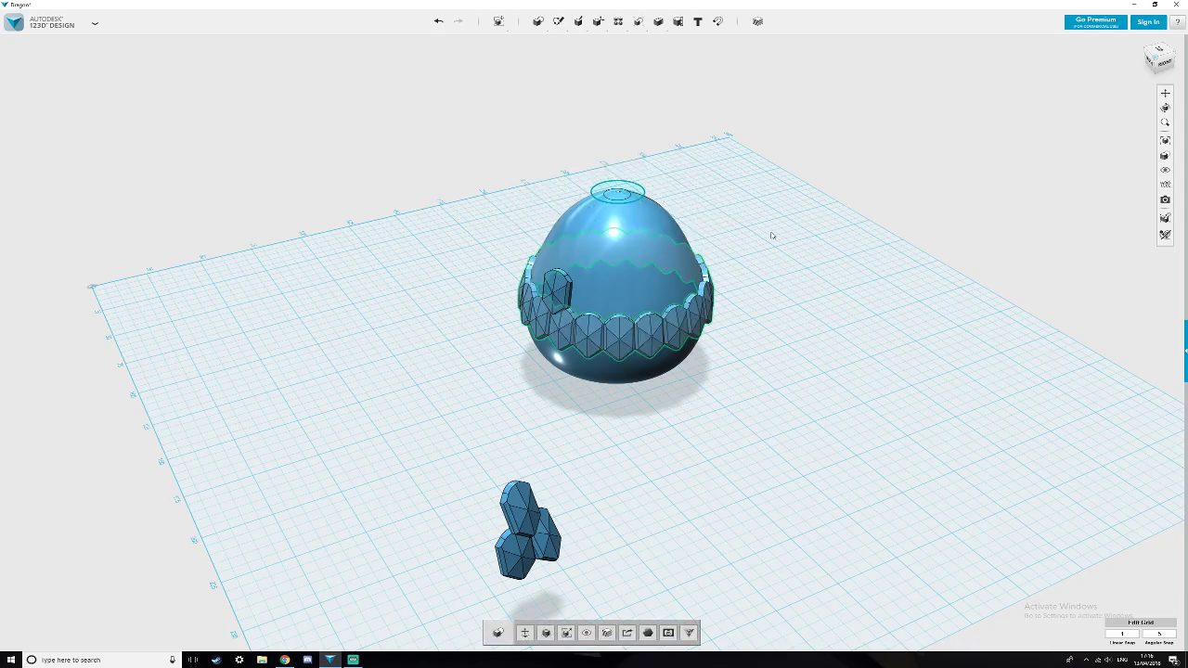
click(971, 417)
Move the single upper scale slightly sideways to centre it between two scales of the ring below.
right_drag(882, 403, 765, 493)
click(506, 303)
right_drag(506, 303, 650, 325)
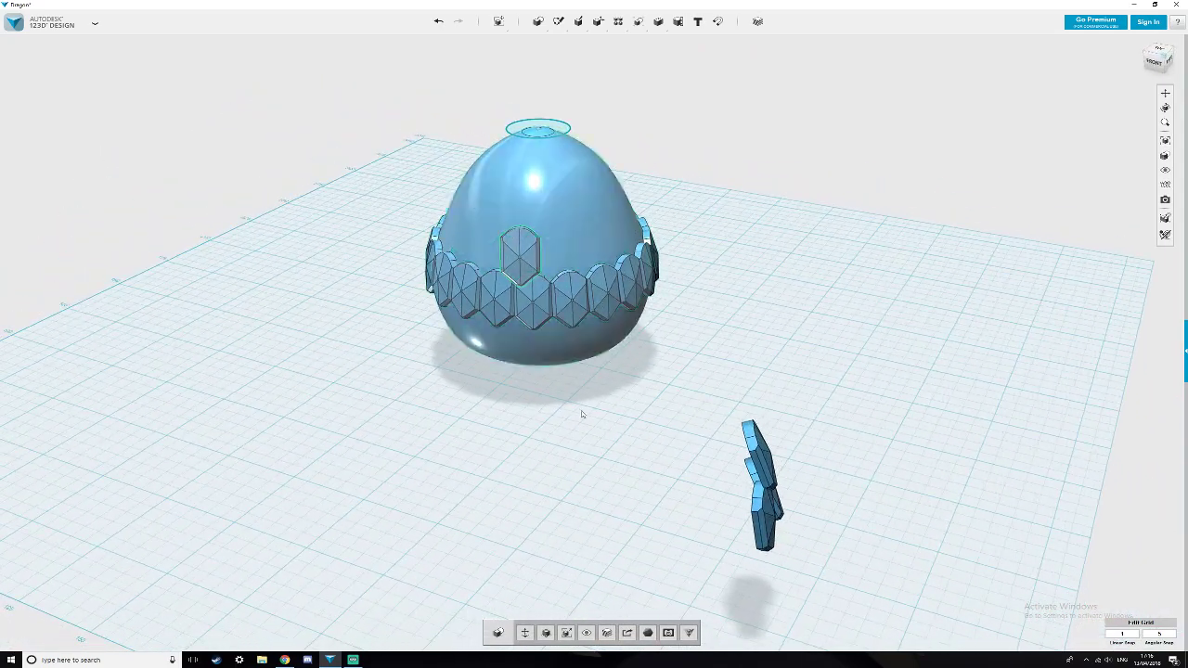
click(525, 633)
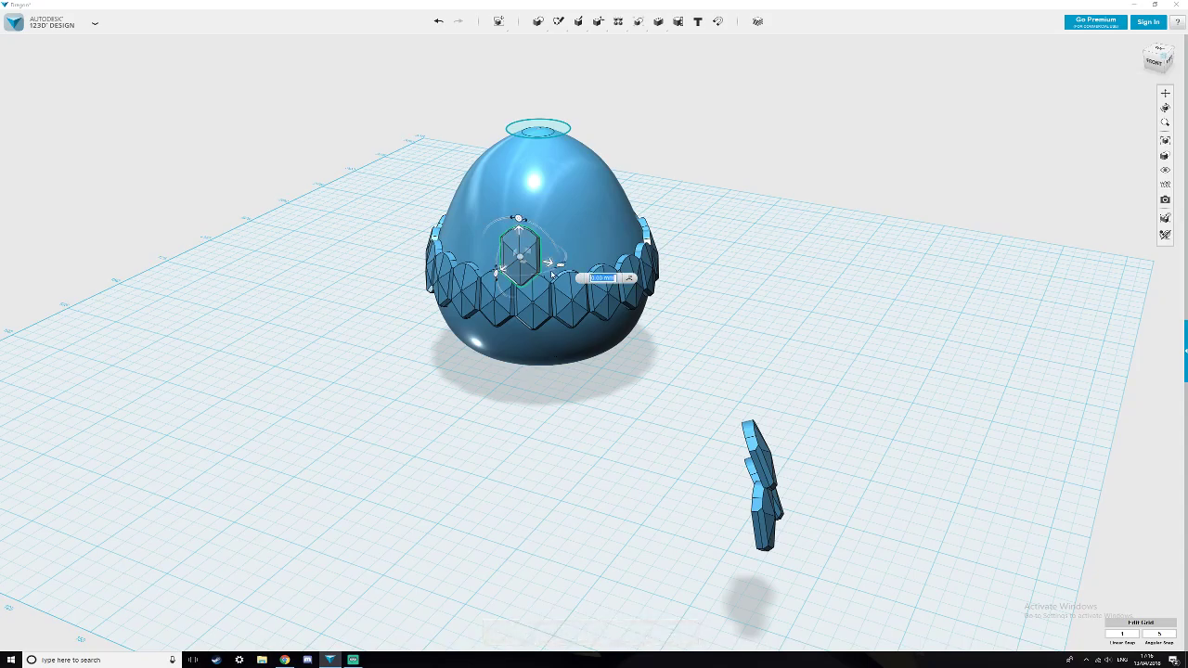
drag(549, 263, 542, 260)
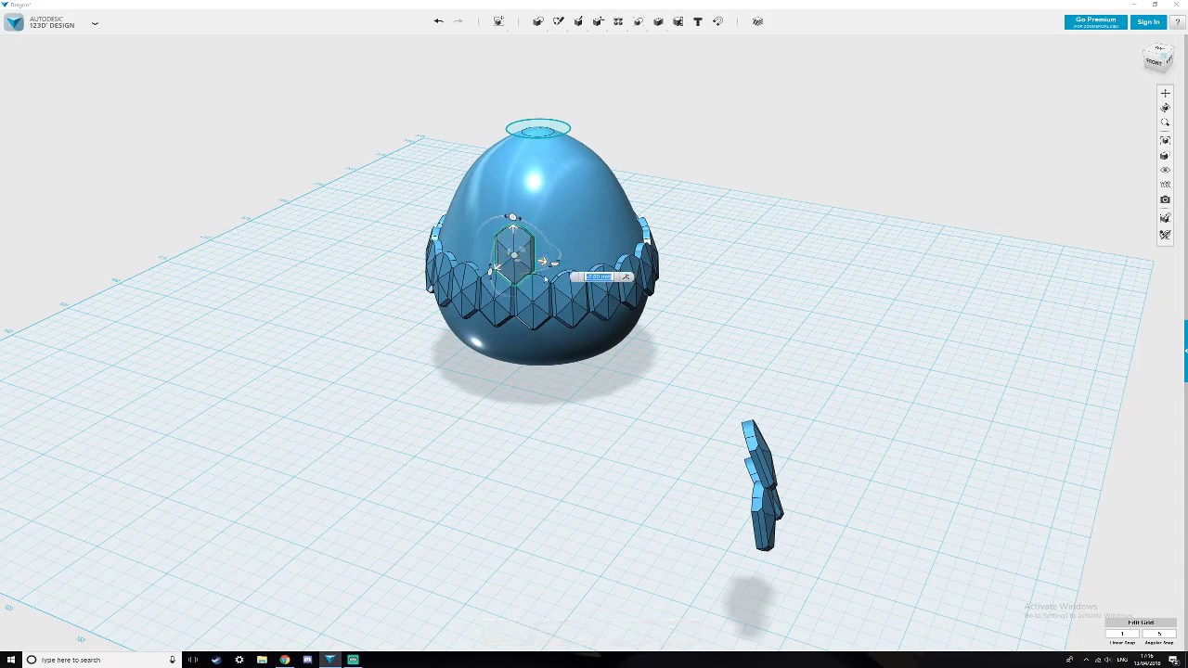
Rotate the single scale slightly to follow the egg's curve and reposition it in depth against the egg's surface.
right_drag(543, 281, 557, 285)
scroll(557, 285, up, 3)
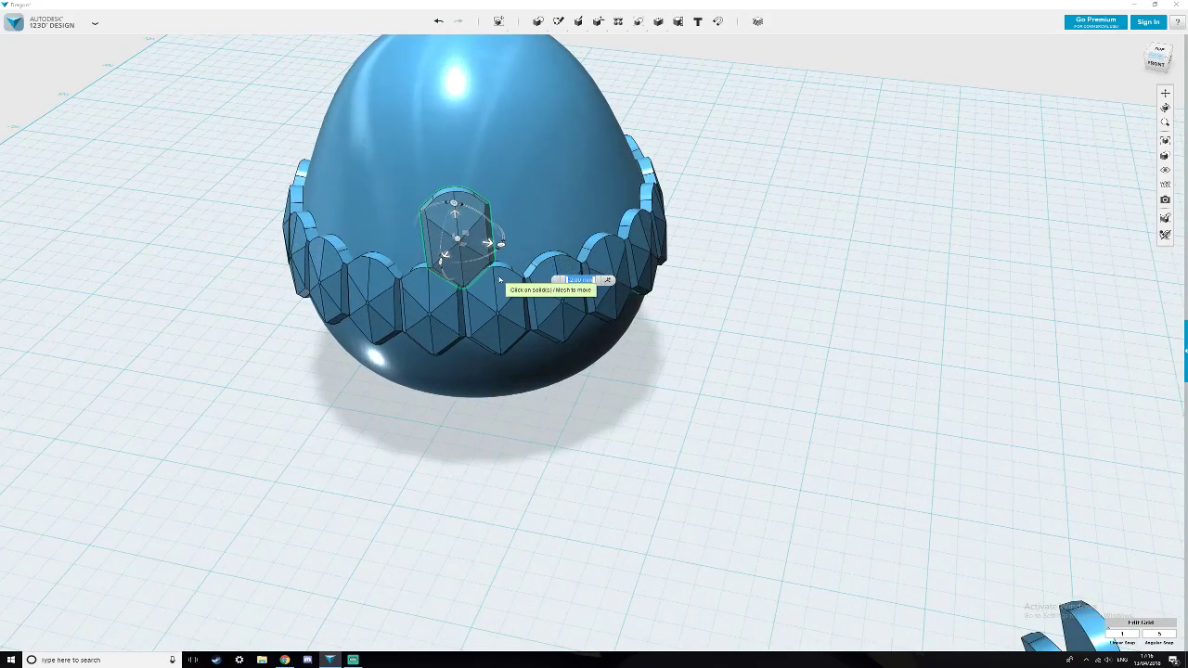
middle_drag(502, 282, 553, 381)
right_drag(553, 381, 585, 401)
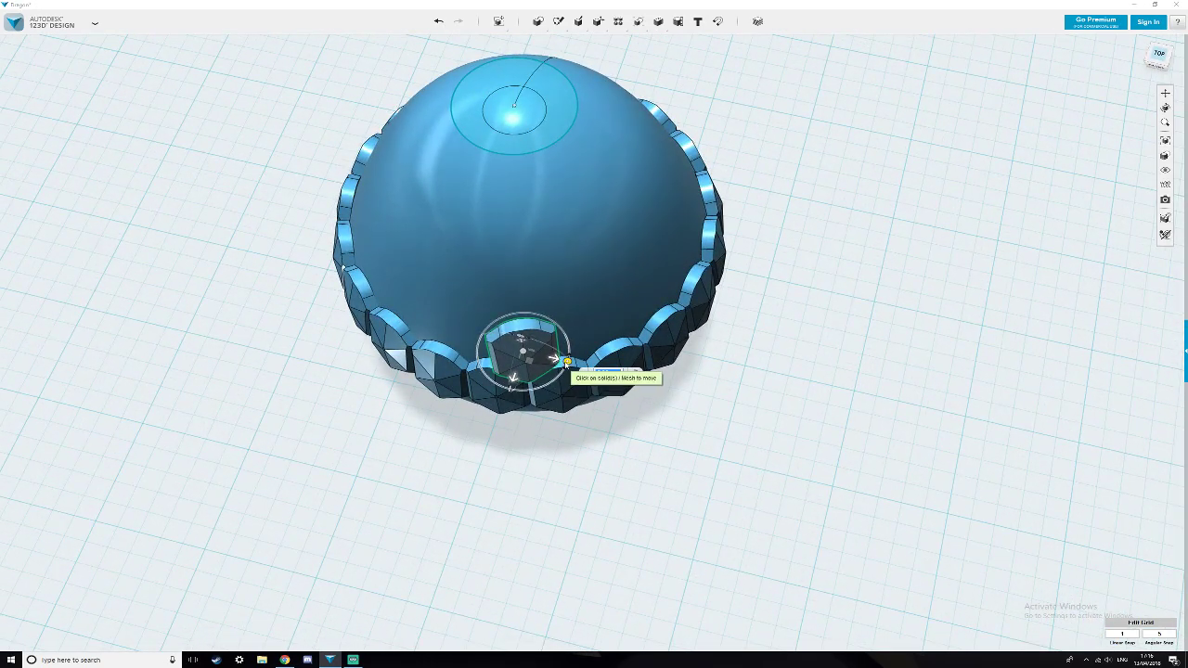
click(567, 362)
drag(565, 366, 570, 372)
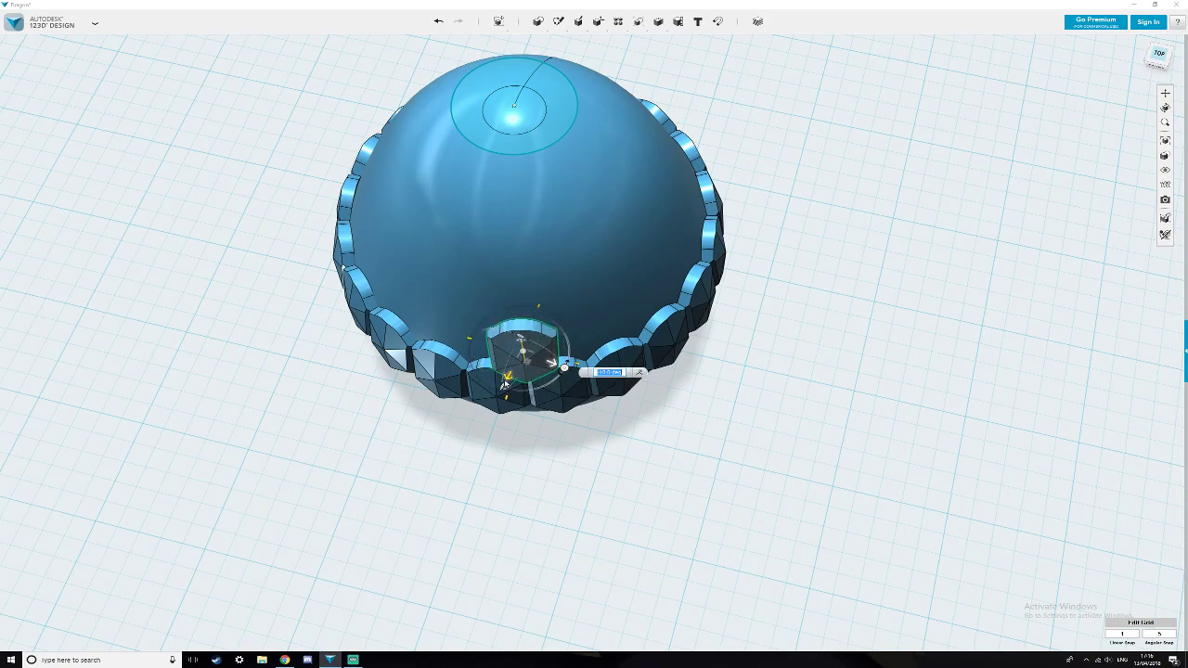
drag(508, 375, 520, 356)
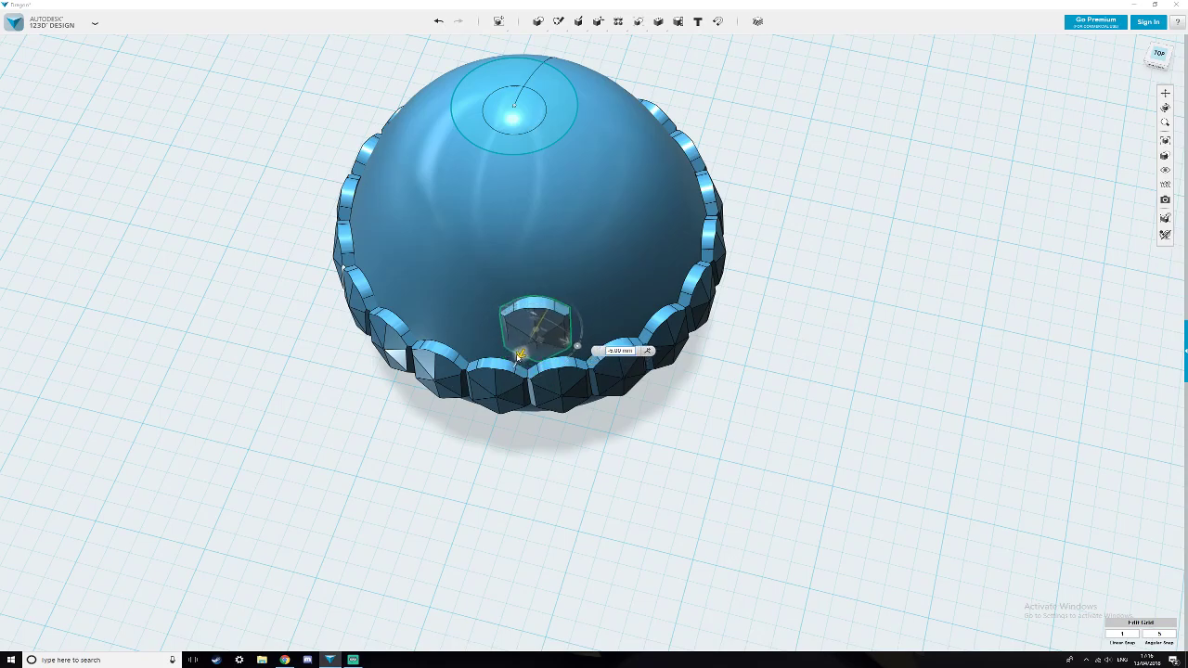
right_drag(575, 397, 551, 380)
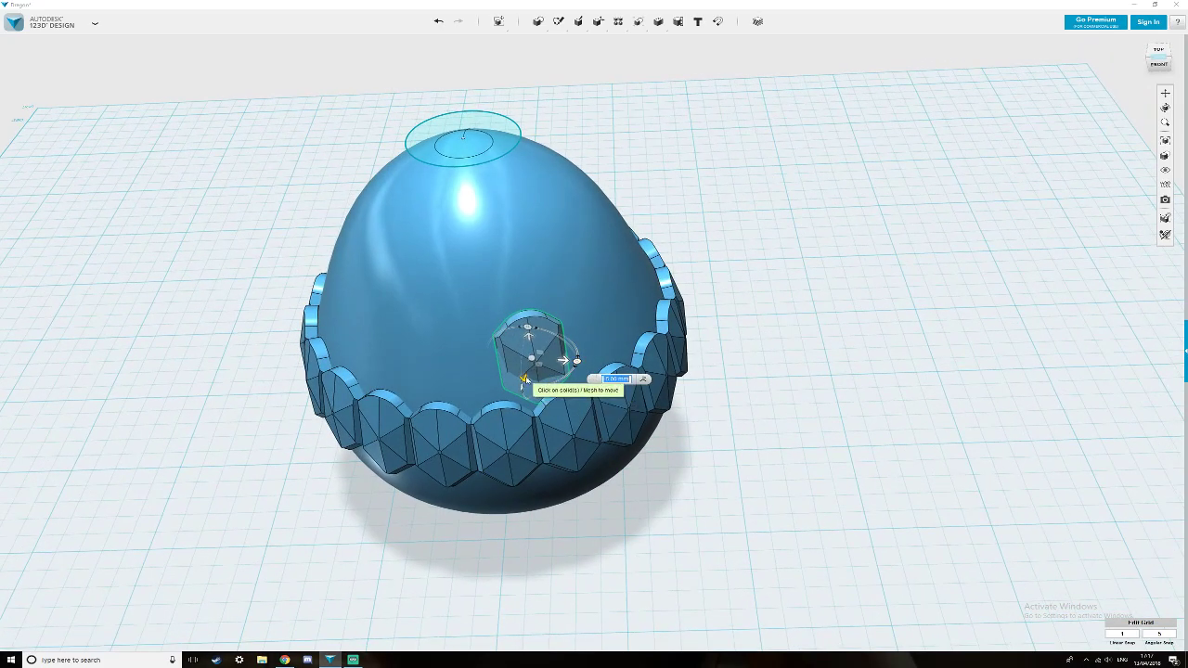
drag(525, 380, 527, 401)
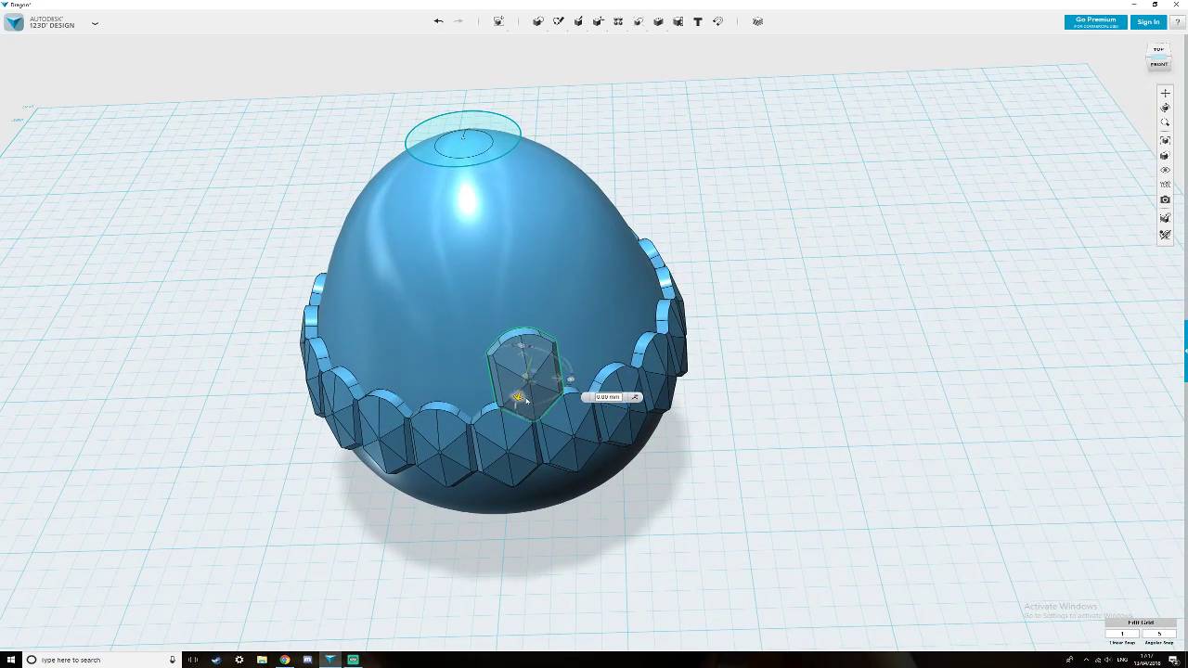
Tilt the single upper scale to match the egg's slope and shift it slightly so it sits against the surface.
right_drag(568, 459, 935, 386)
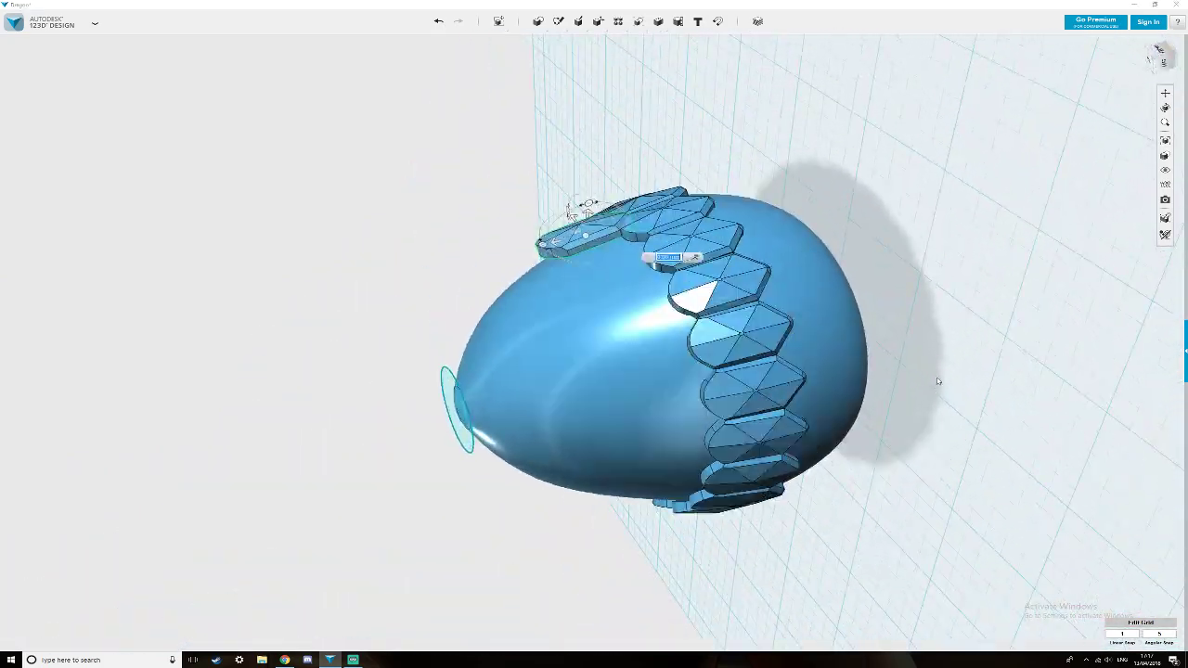
click(1143, 45)
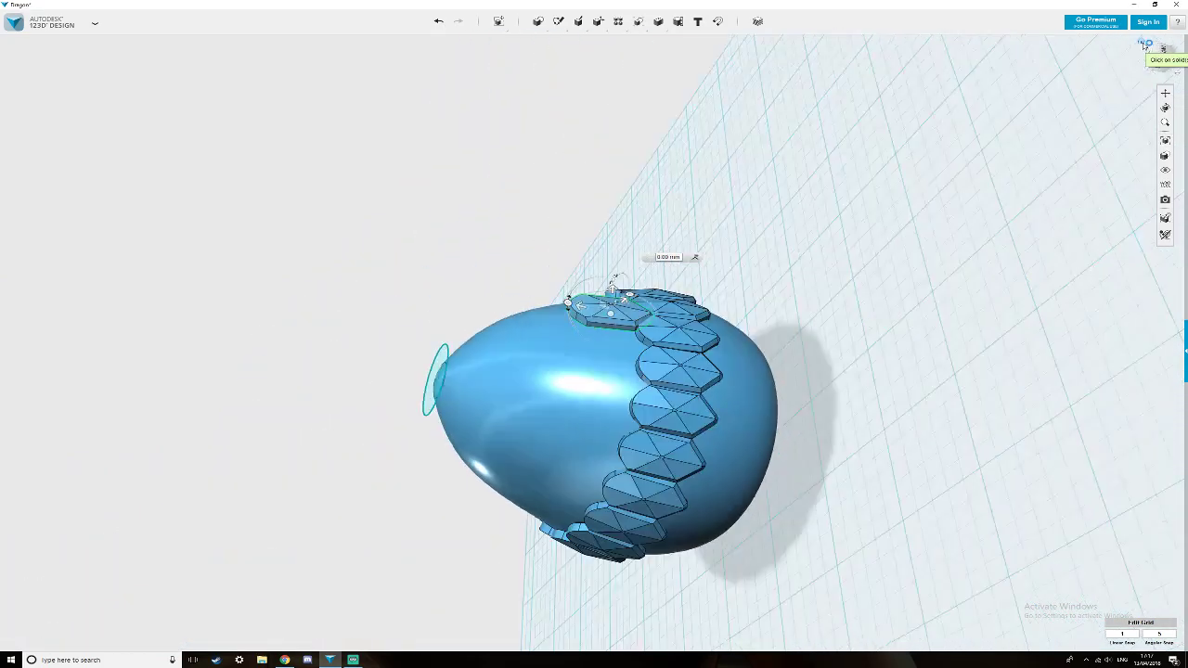
right_drag(591, 334, 630, 318)
scroll(630, 320, up, 5)
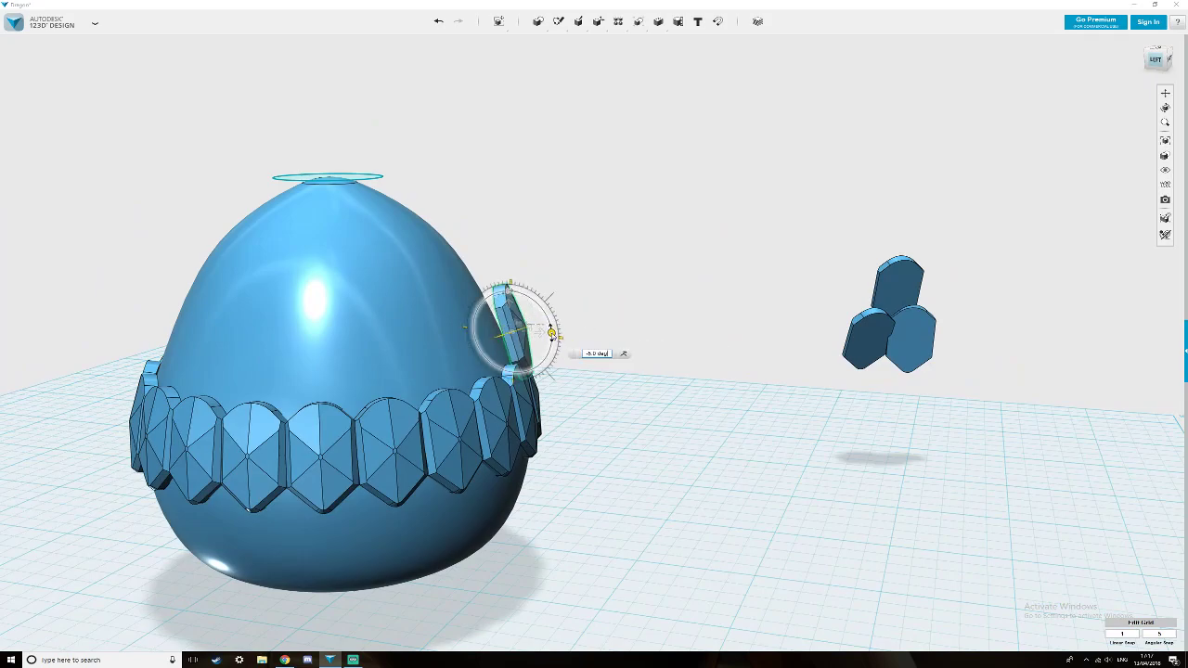
right_drag(684, 377, 520, 369)
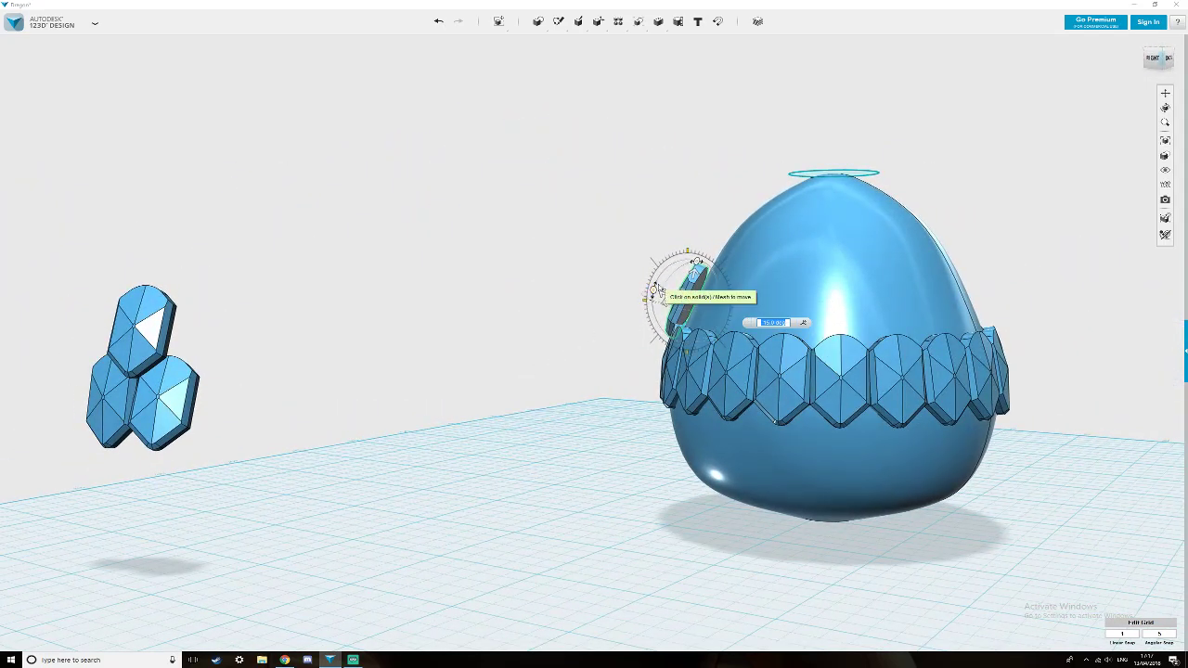
drag(664, 296, 666, 296)
right_drag(663, 295, 771, 345)
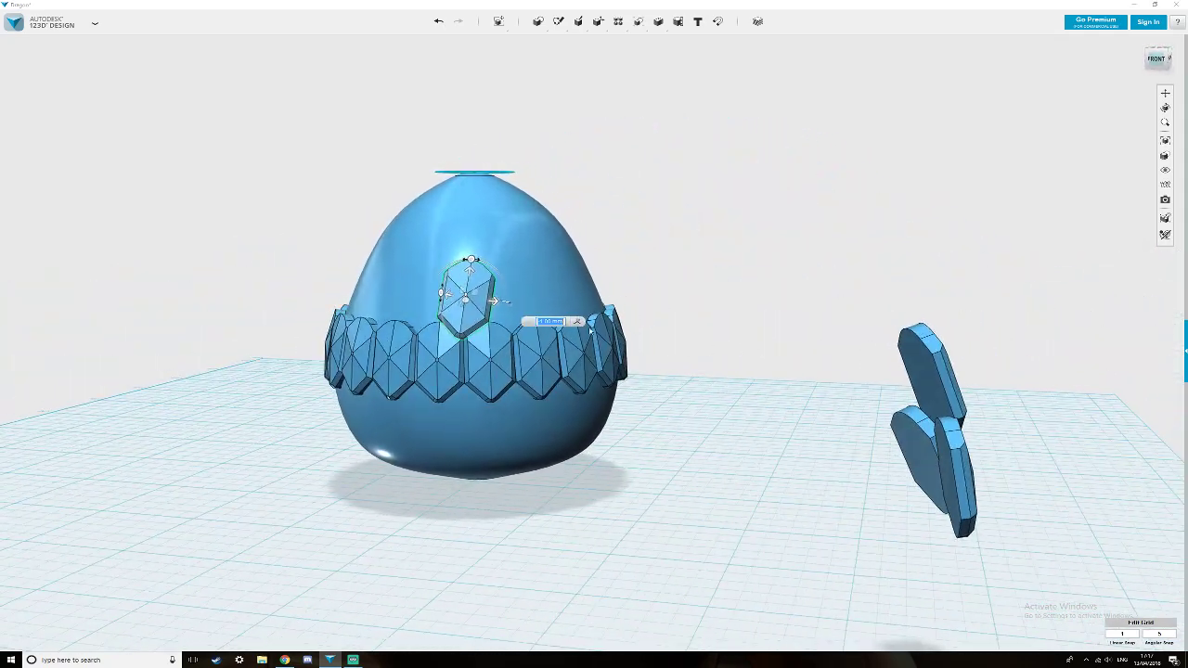
Rotate the upper scale slightly about its facing direction to straighten it between two ring scales, and finish the move.
click(471, 259)
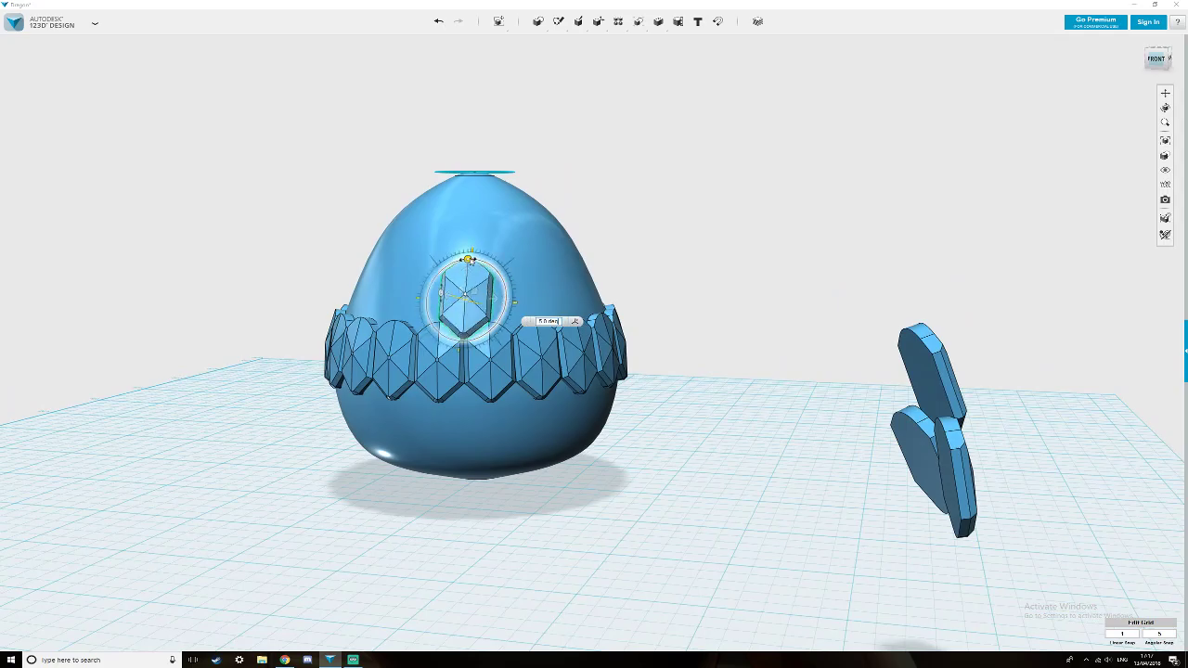
right_drag(473, 261, 532, 359)
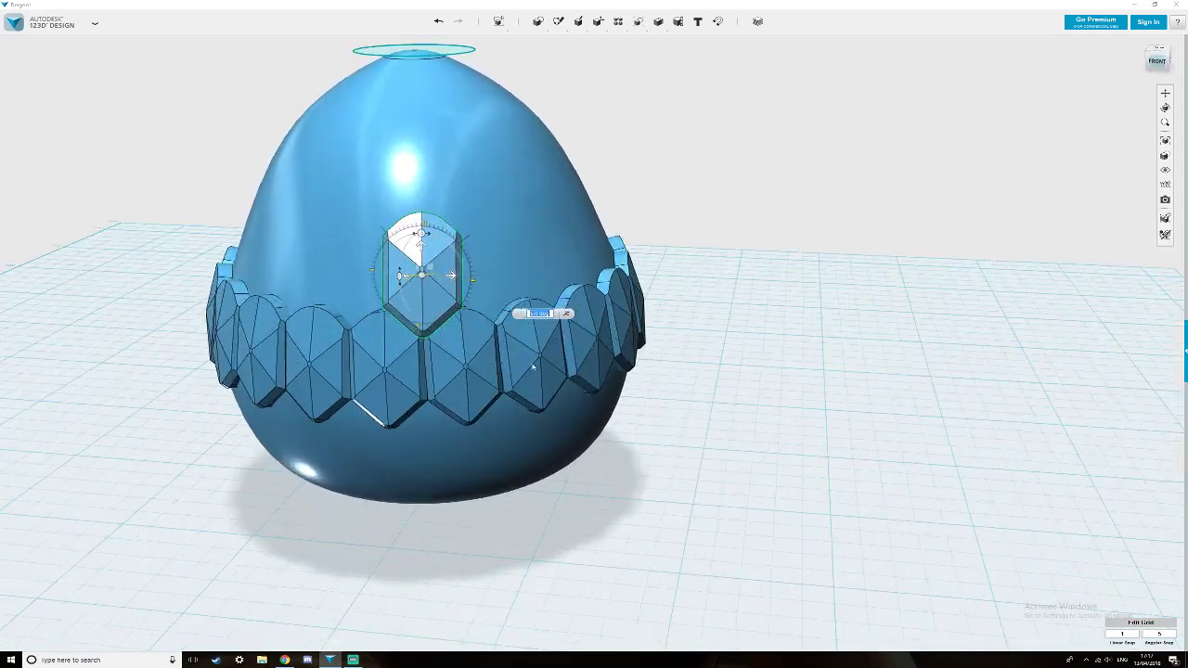
right_drag(537, 446, 529, 422)
scroll(530, 422, up, 4)
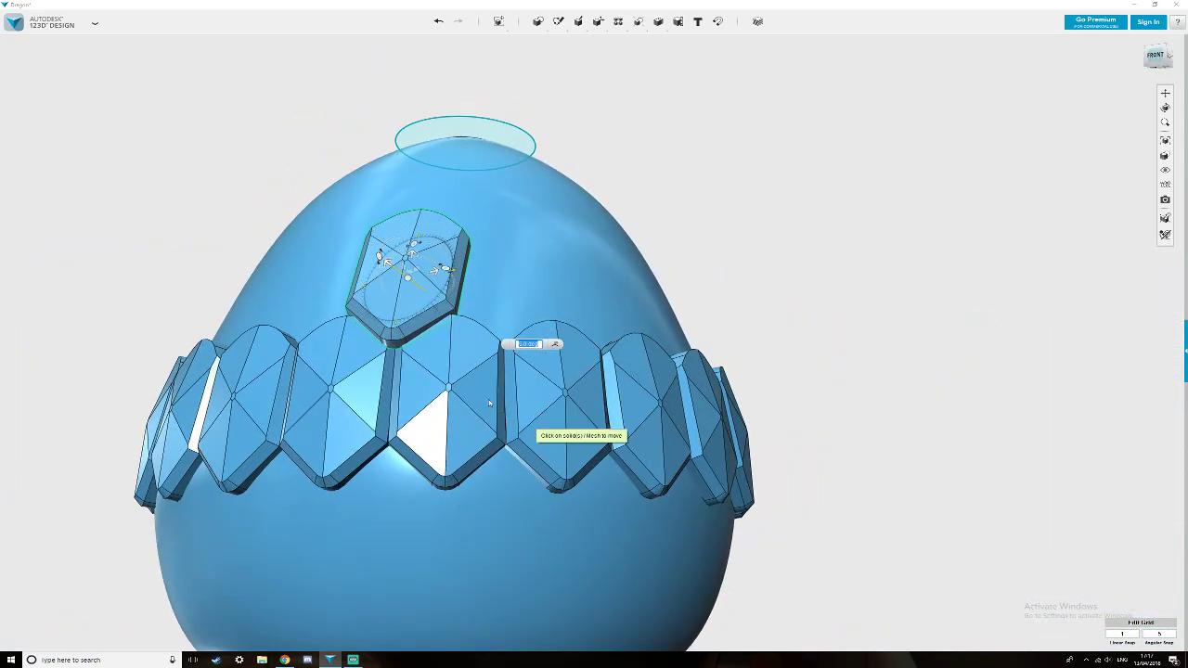
middle_drag(479, 376, 480, 425)
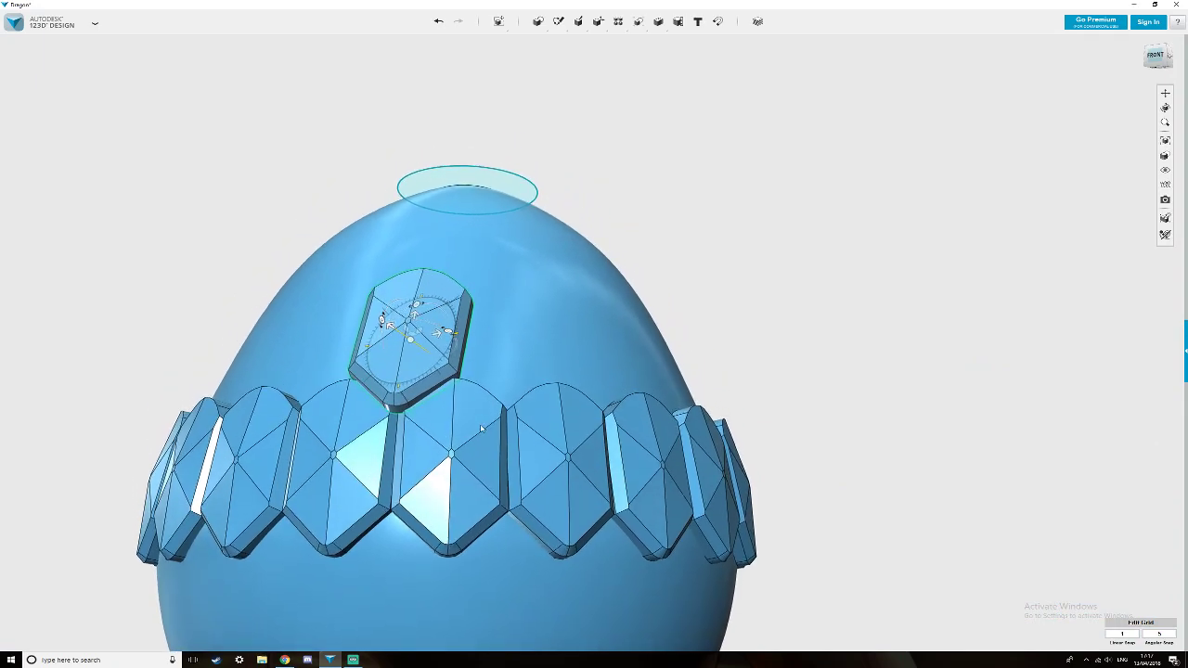
scroll(515, 413, down, 3)
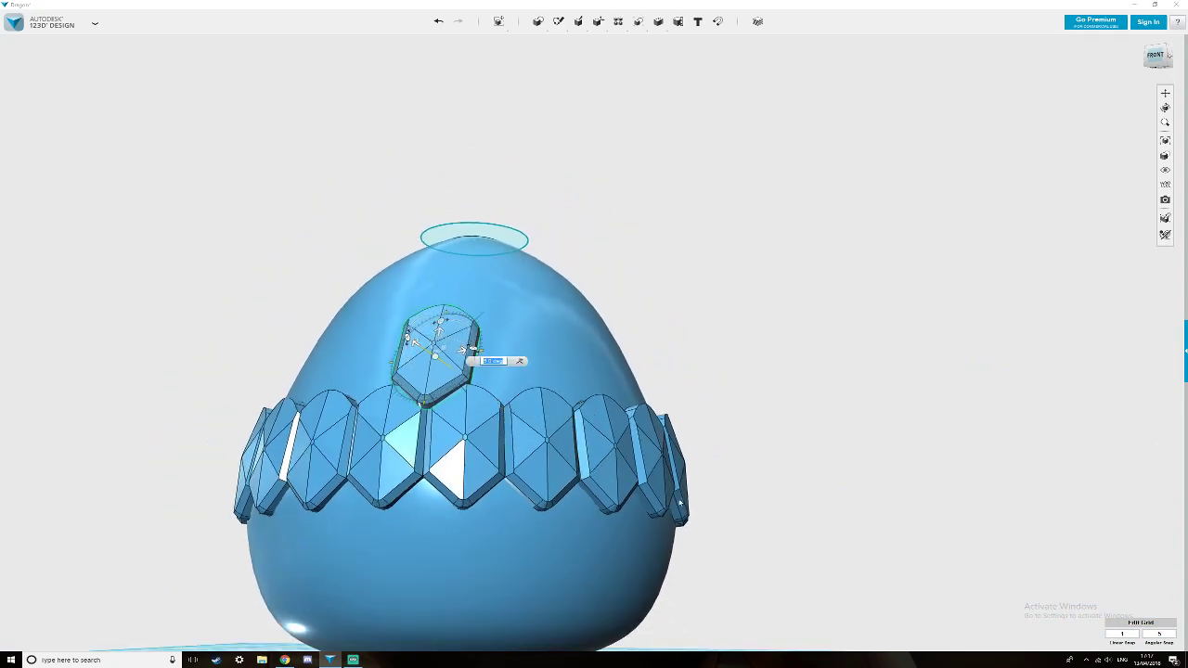
right_drag(814, 407, 768, 424)
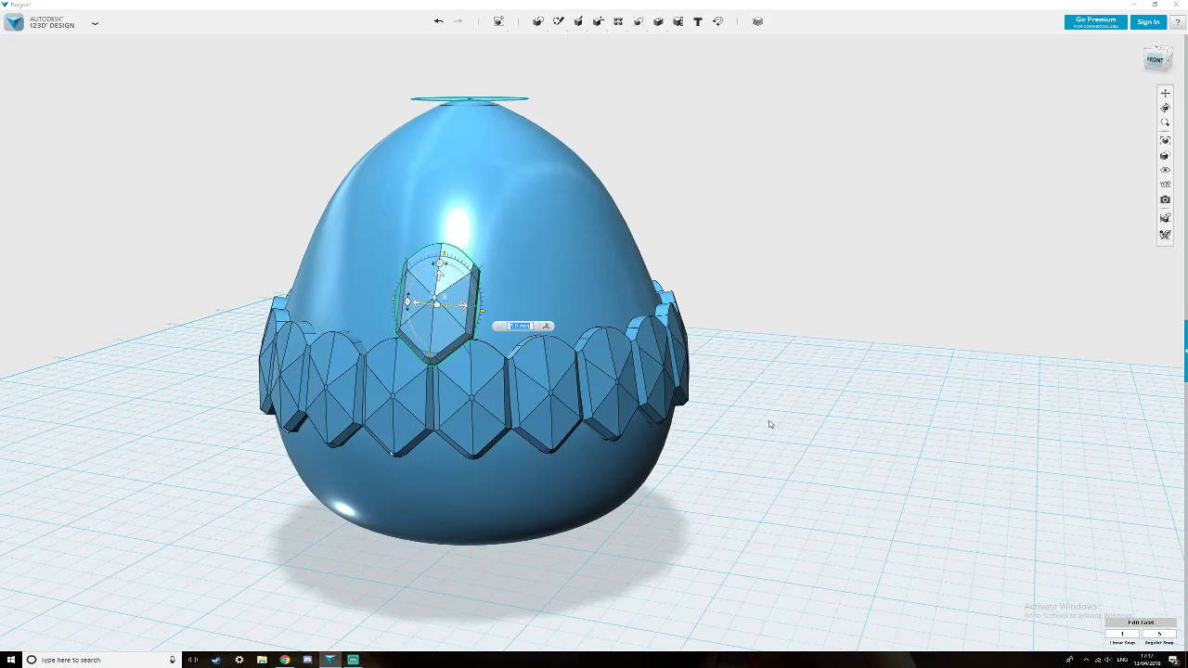
click(768, 424)
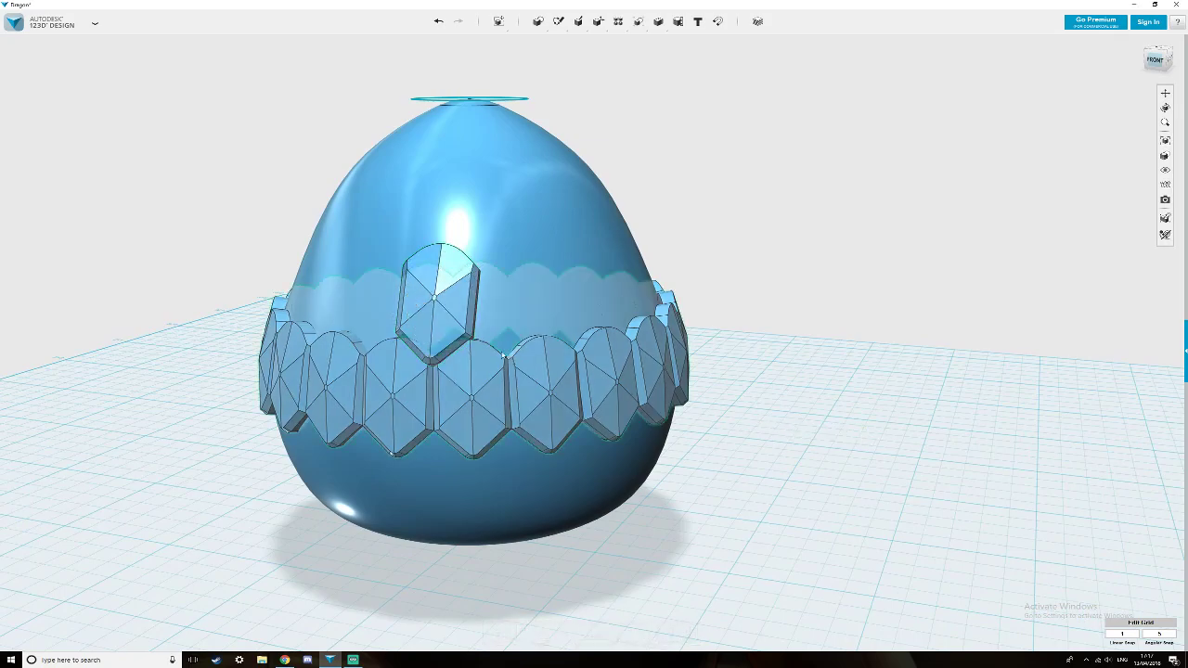
Duplicate the upper scale and move the copy 52 mm upward, clear of the egg's tip.
right_drag(680, 377, 707, 422)
scroll(705, 418, down, 6)
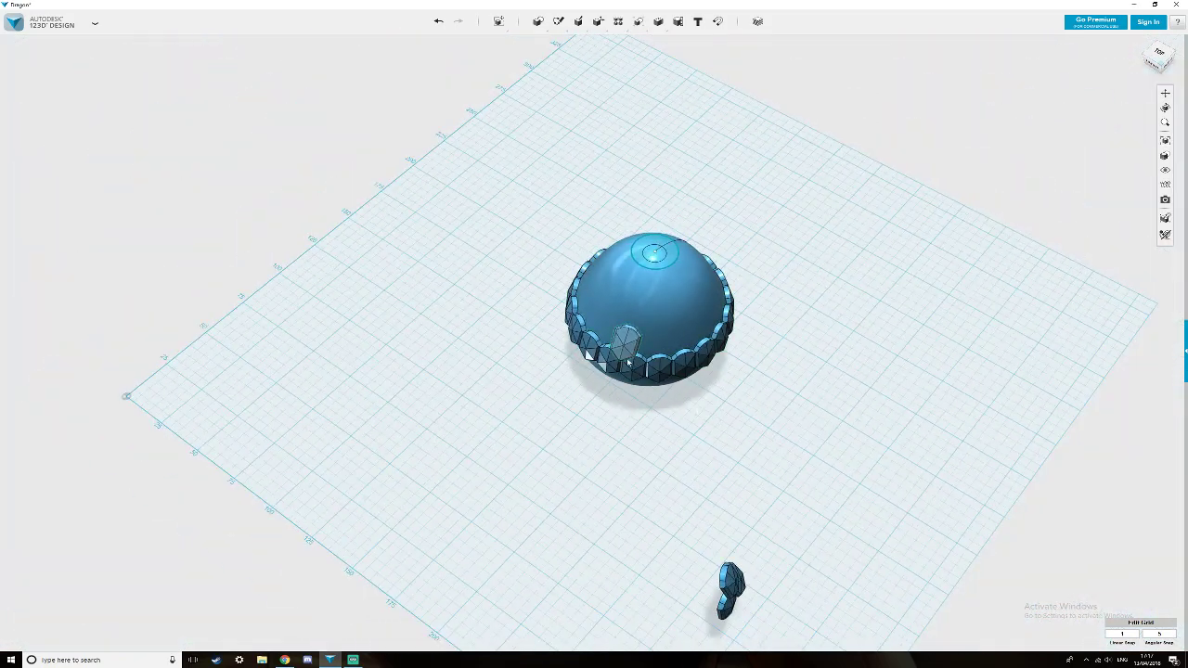
click(626, 348)
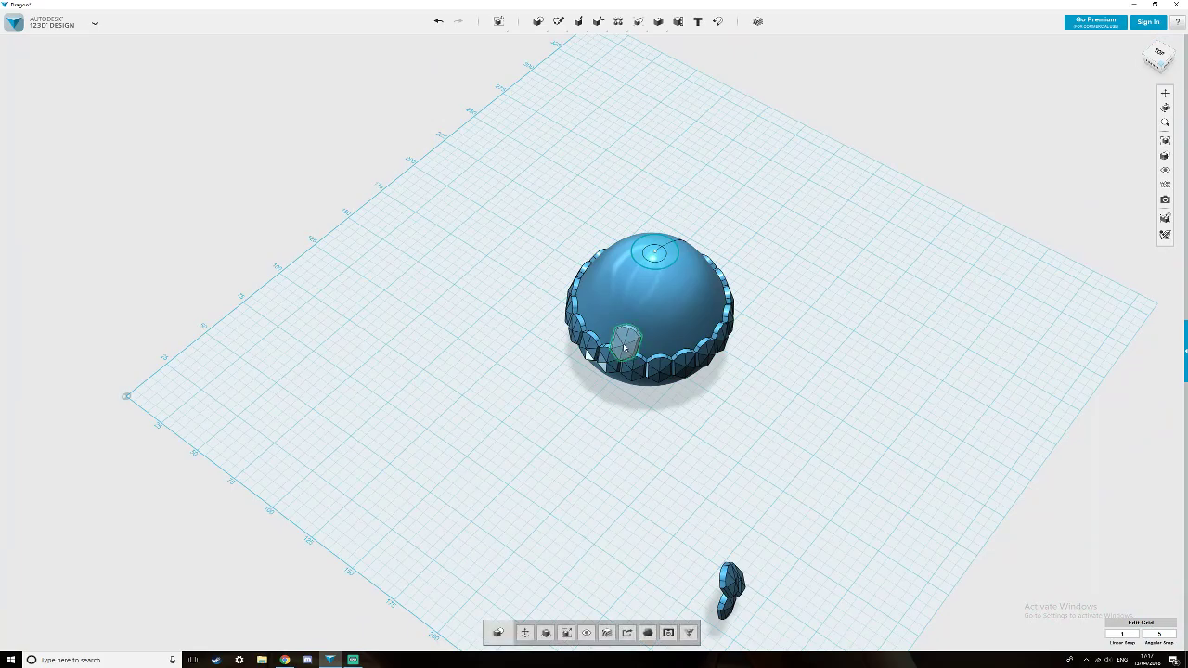
key(ctrl+t)
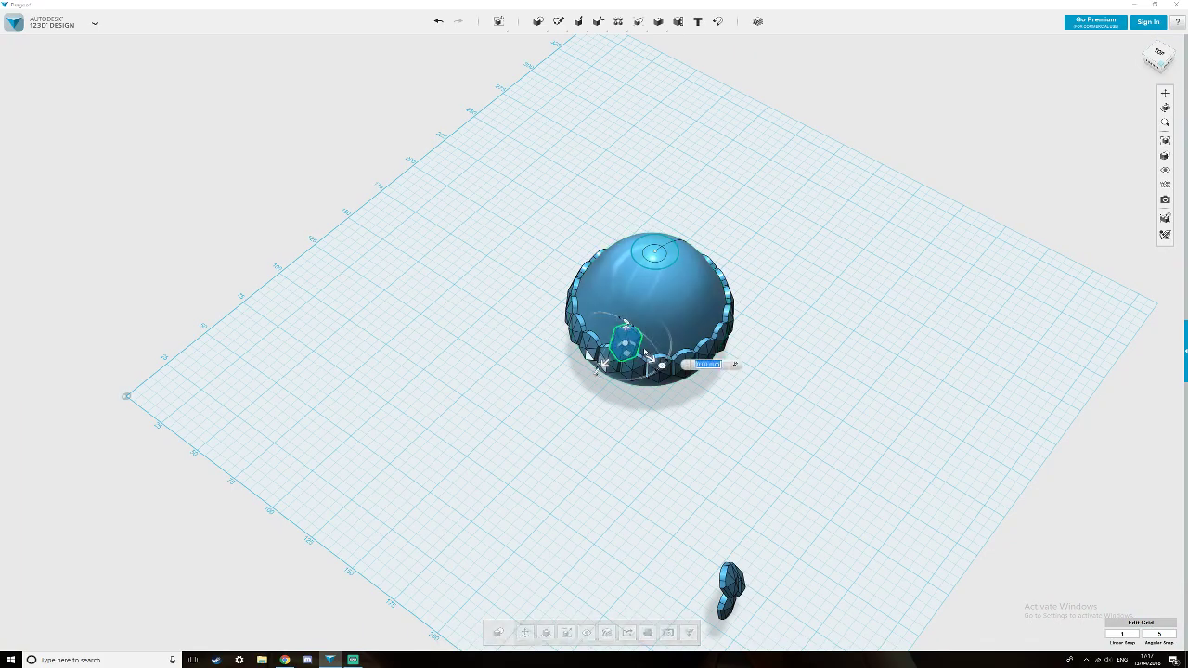
drag(625, 328, 631, 268)
right_drag(635, 357, 623, 333)
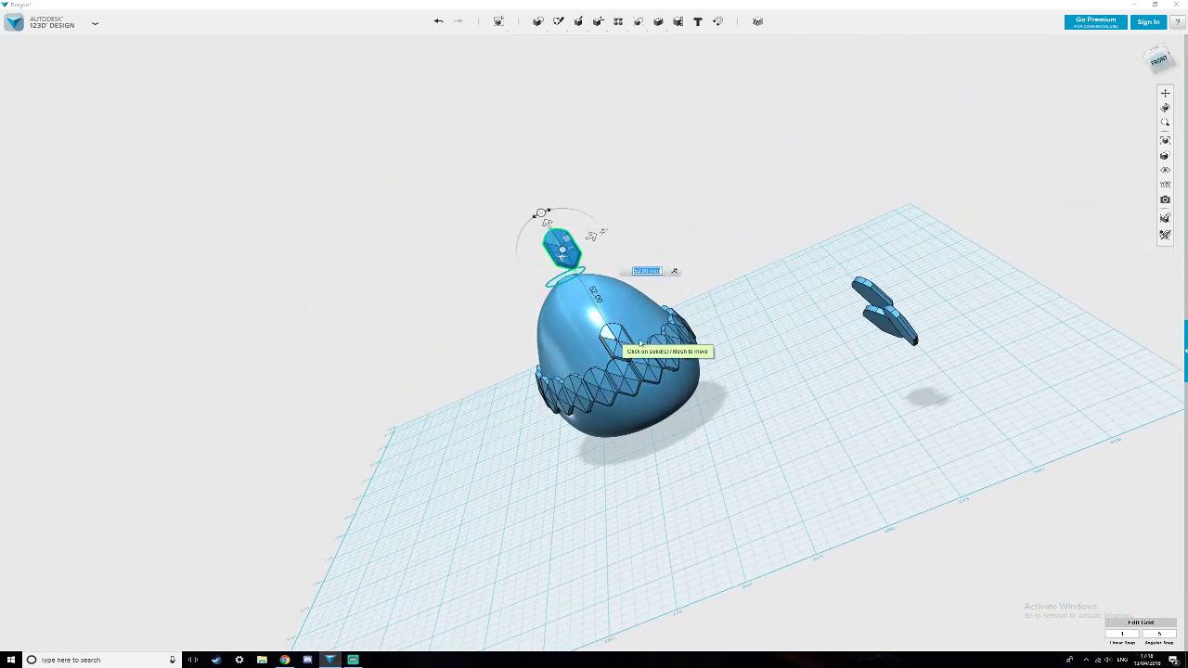
click(749, 339)
Set up a circular pattern of the second-row scale around the circle at the egg's tip, with 15 instances.
mouse_move(617, 22)
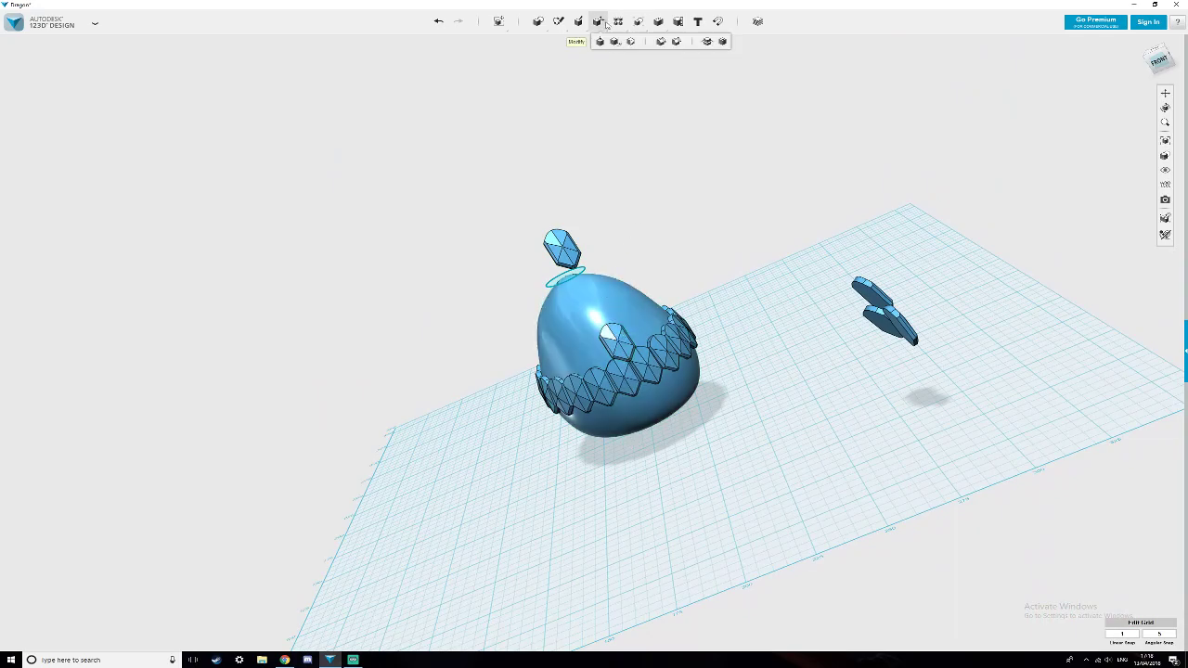
click(623, 348)
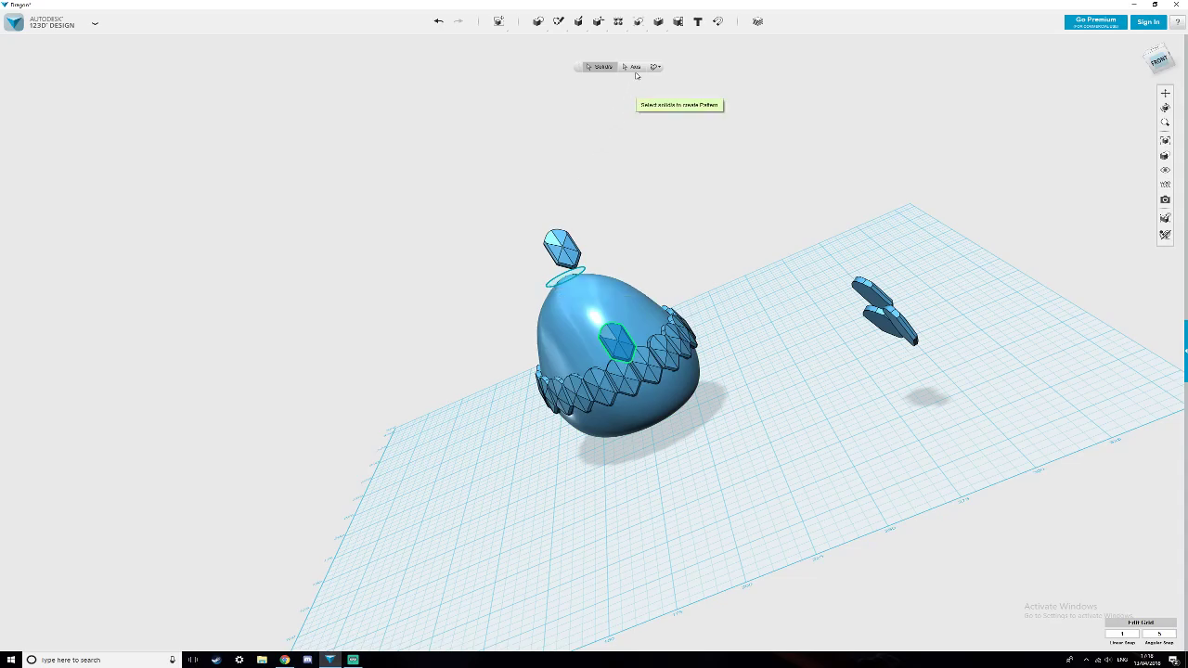
click(554, 281)
right_drag(739, 318, 781, 322)
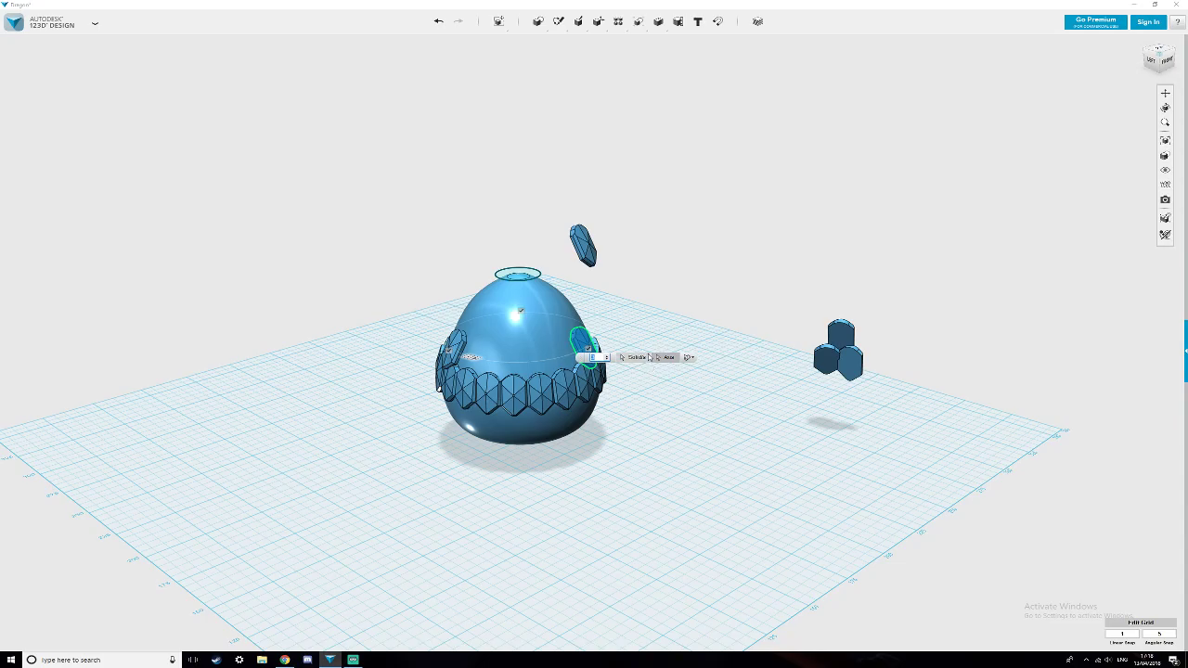
click(663, 358)
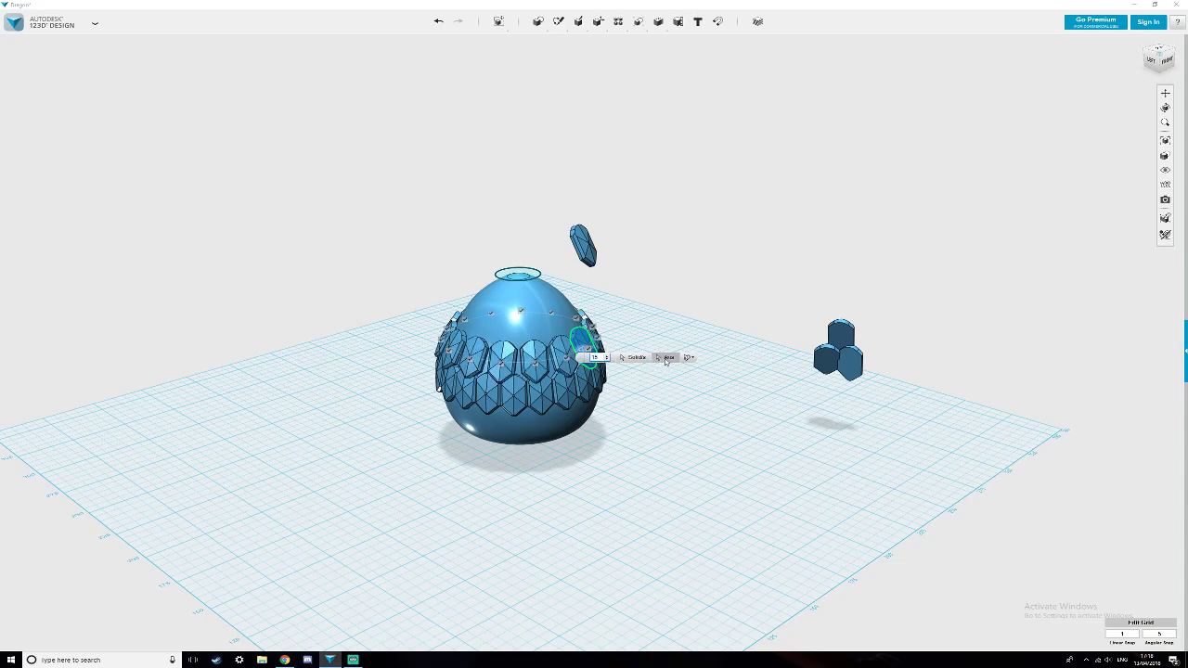
Raise the circular pattern's instance count until the second-row scales form a closely packed ring, and complete the pattern.
click(606, 355)
click(606, 356)
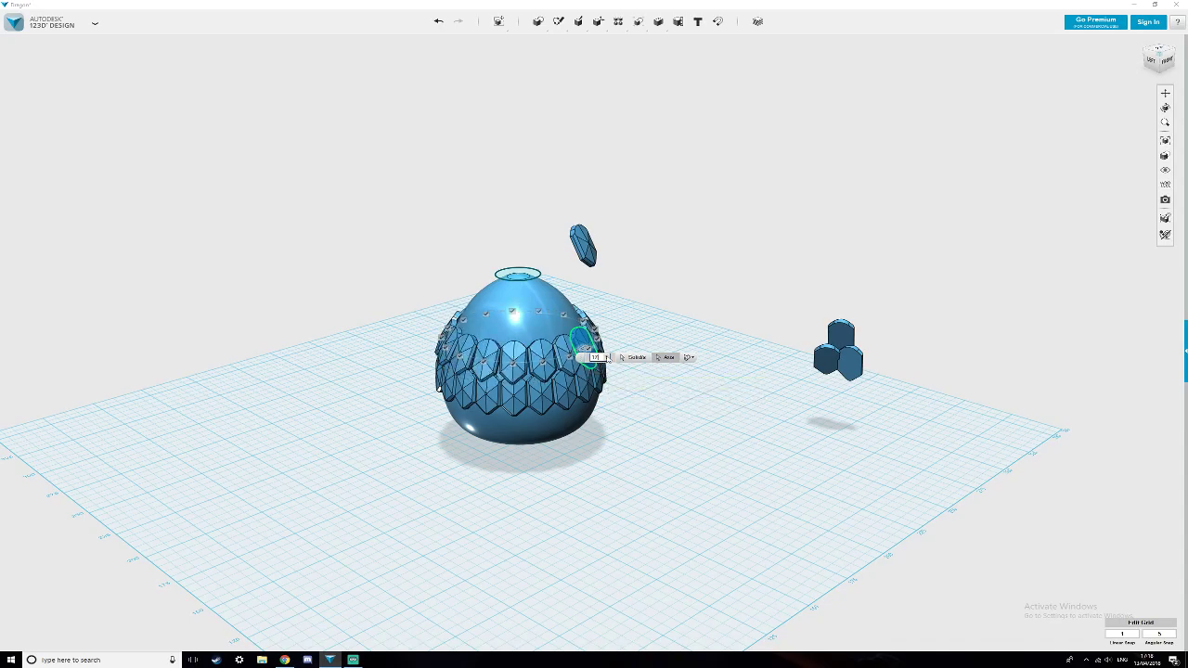
click(606, 356)
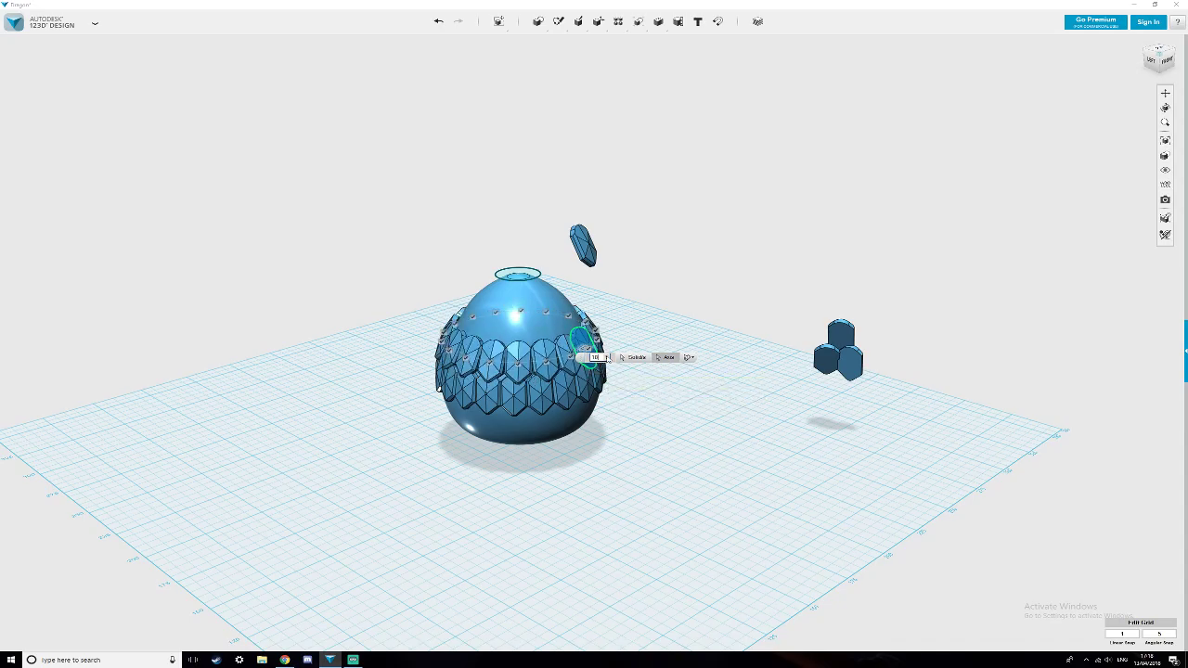
click(606, 356)
right_drag(606, 405, 756, 434)
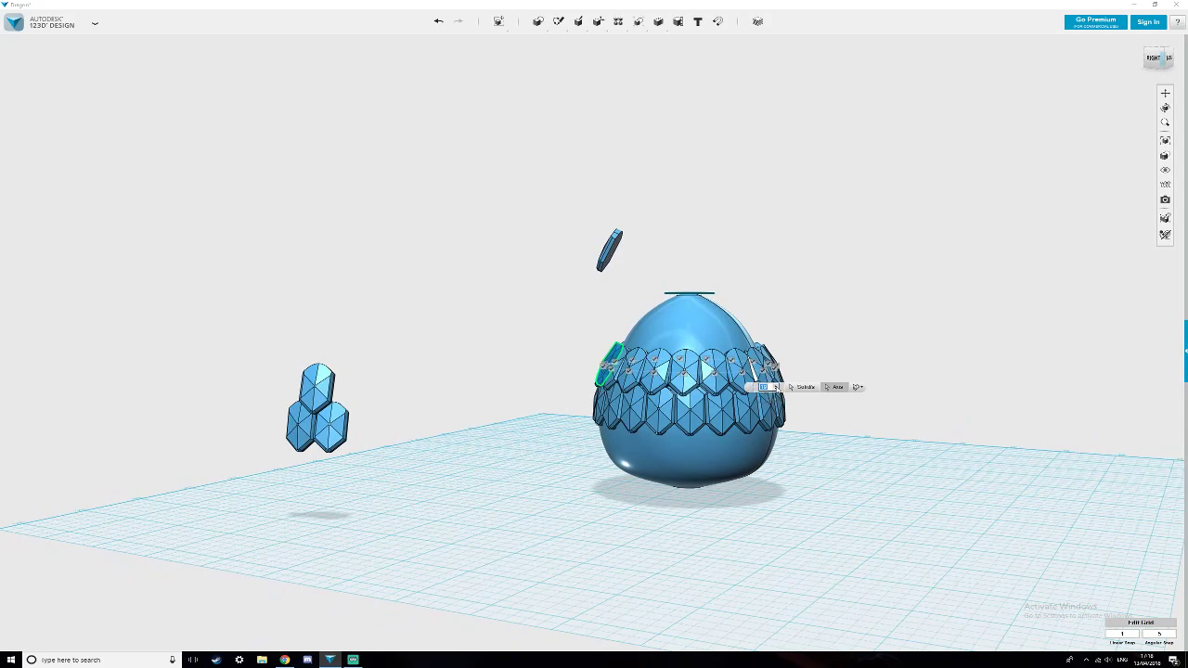
right_drag(764, 435, 710, 376)
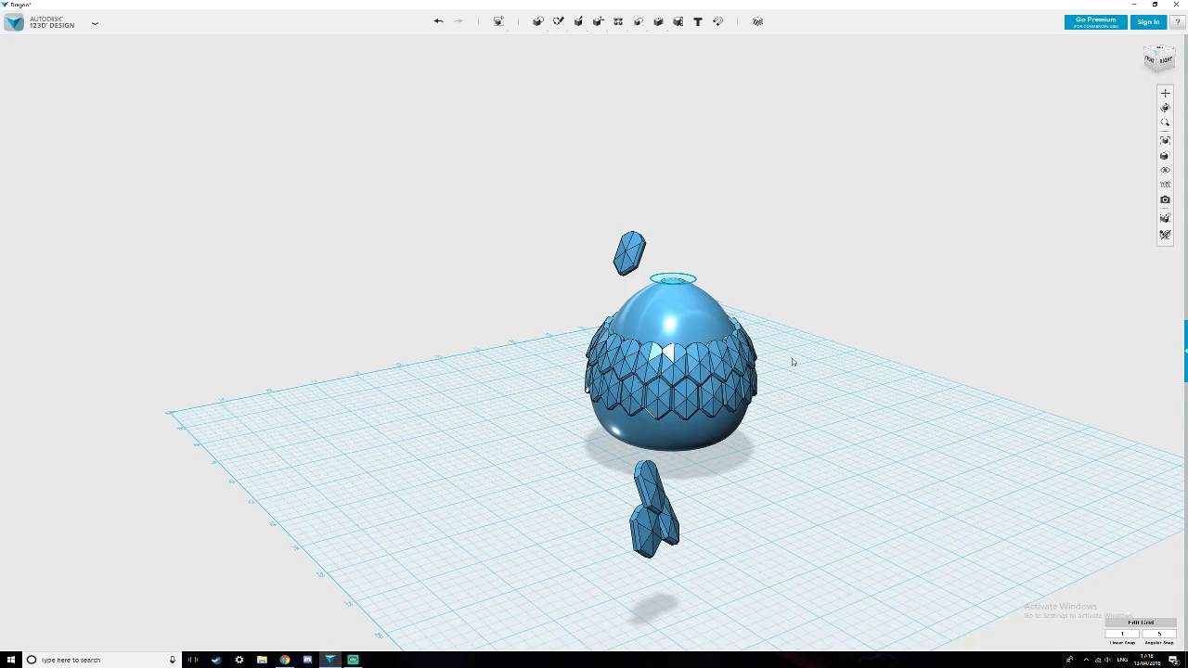
Begin merging the second ring, choosing one scale as target and its neighbours around the front and sides as sources.
click(663, 369)
click(649, 362)
click(628, 359)
click(606, 349)
click(594, 358)
click(724, 360)
right_drag(737, 356, 703, 430)
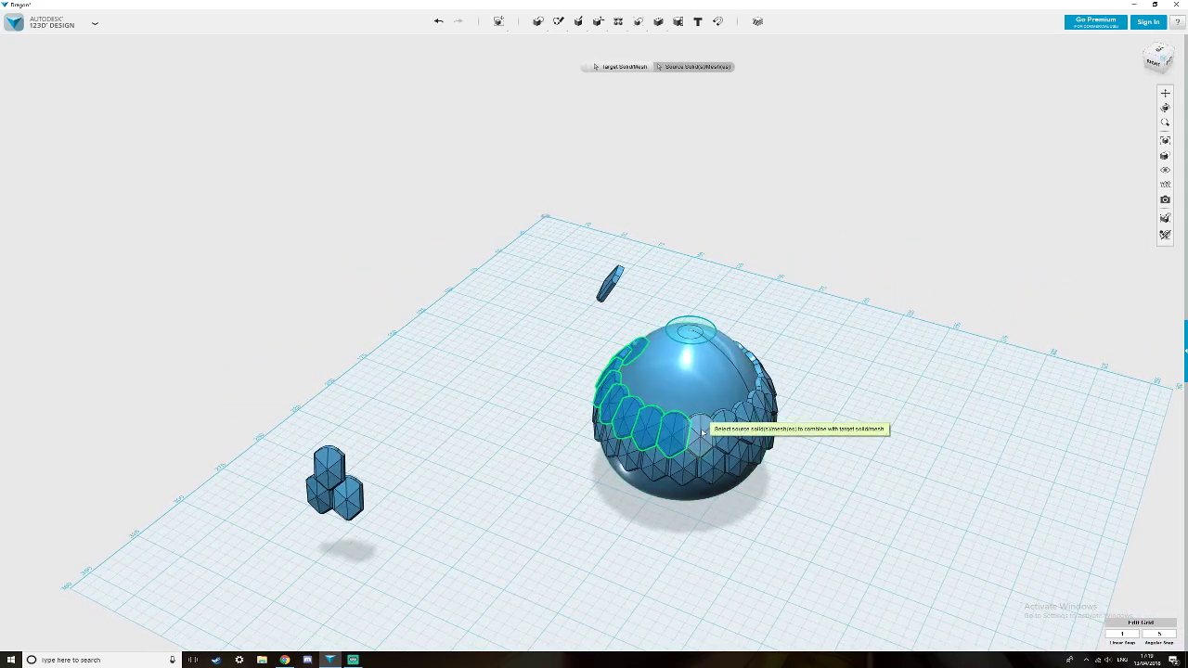
click(703, 429)
click(727, 423)
click(749, 412)
click(767, 393)
Add the remaining scales around the egg's other side to the merge and combine the second ring into one solid.
right_drag(766, 393, 684, 393)
click(453, 447)
click(475, 450)
click(501, 451)
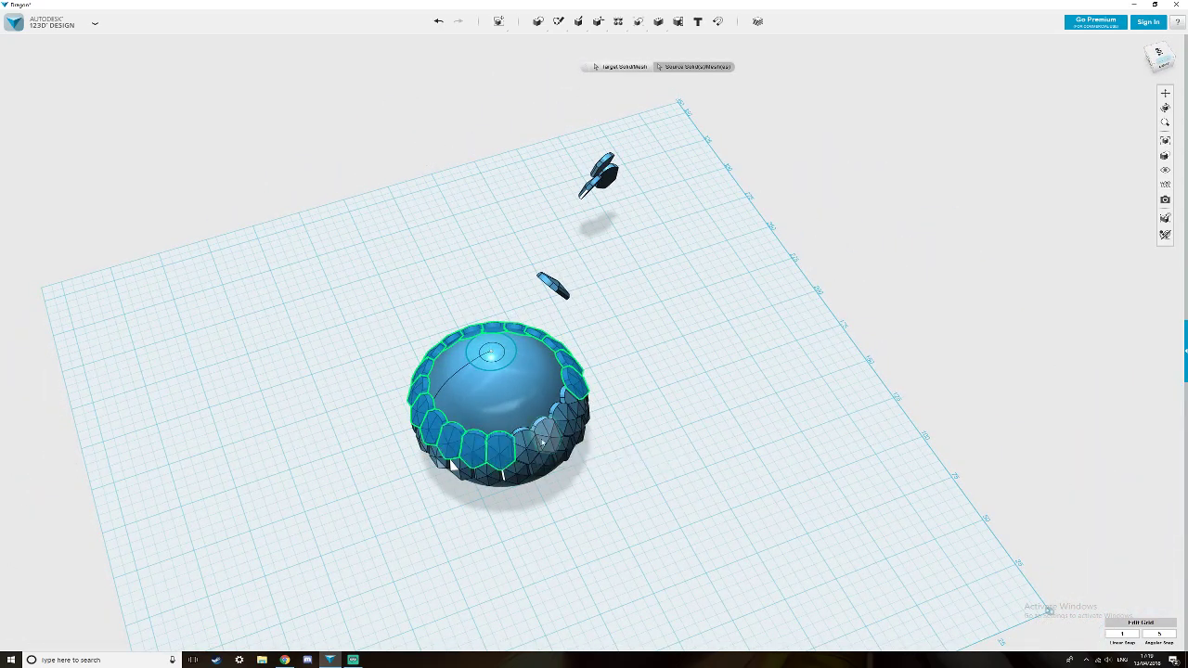
click(547, 433)
click(565, 421)
click(578, 406)
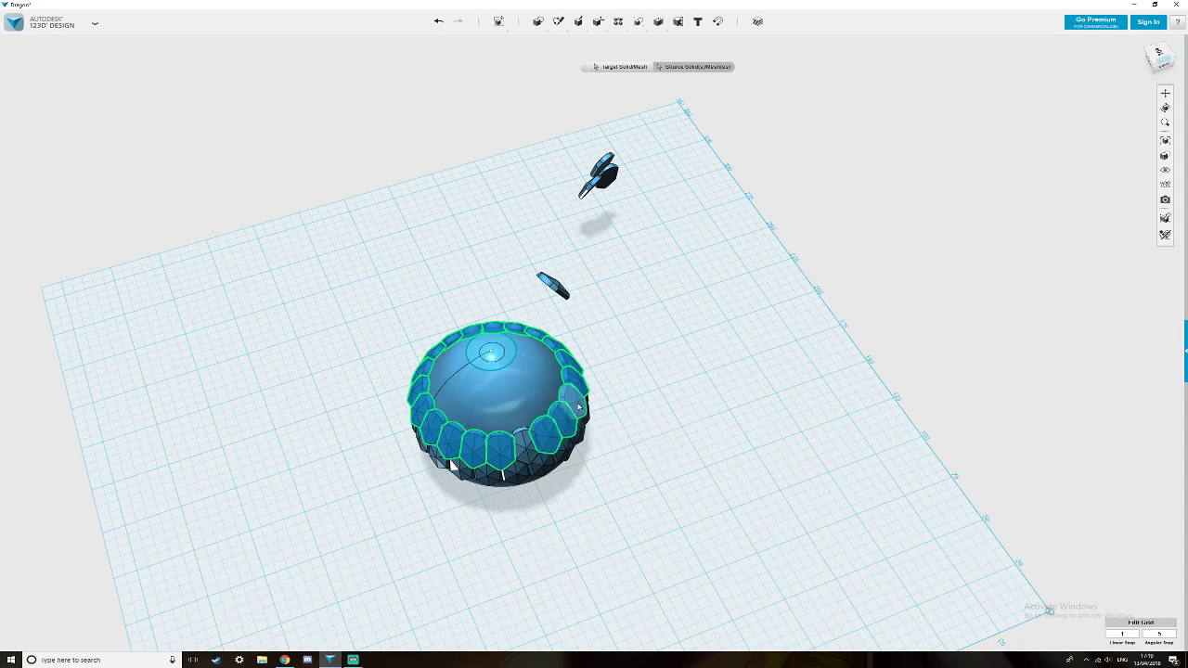
click(524, 445)
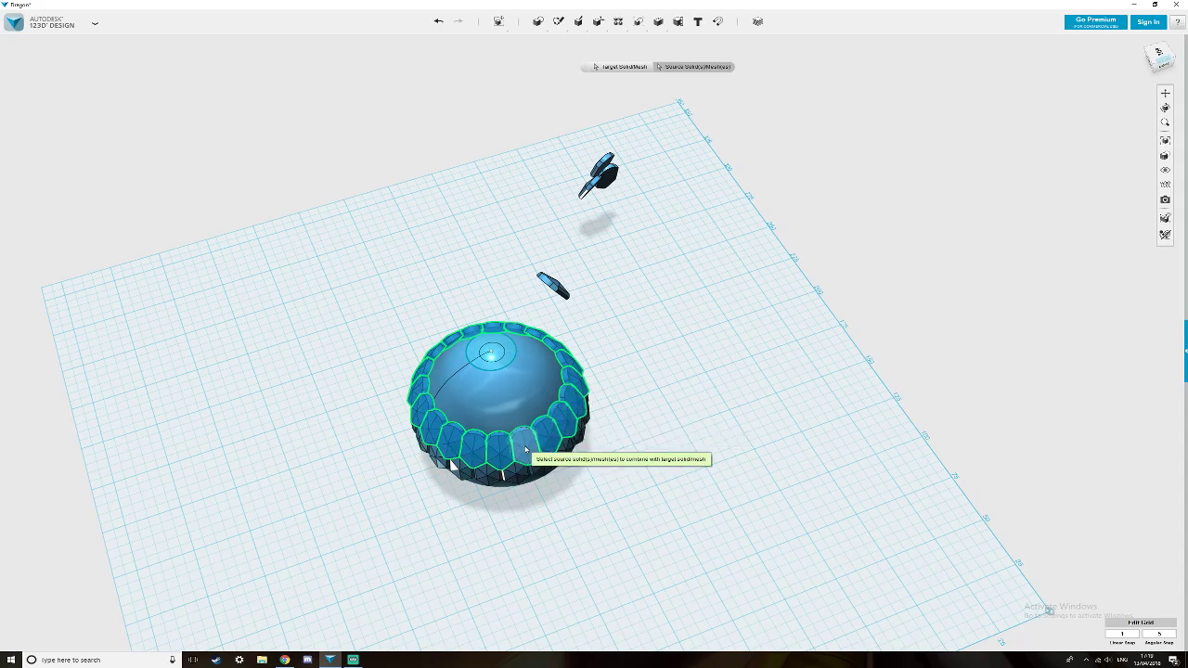
key(Return)
right_drag(646, 484, 656, 440)
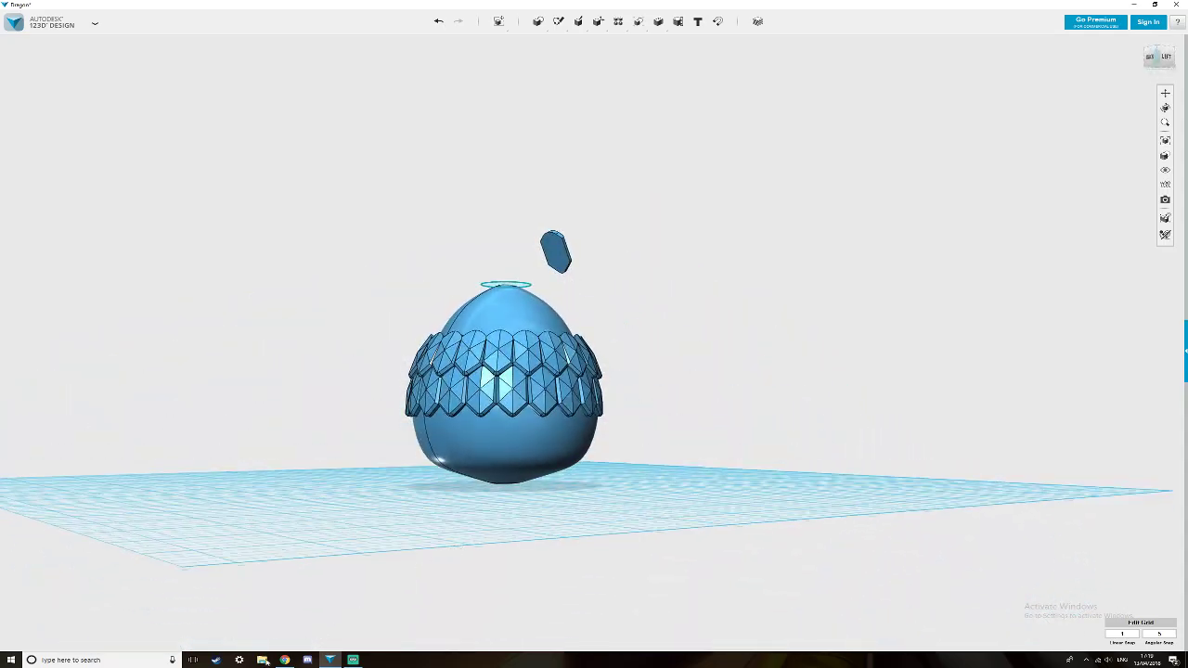
Switch to Chrome, open YouTube in a new tab and play "Relaxing Music from Final Fantasy Series".
click(285, 660)
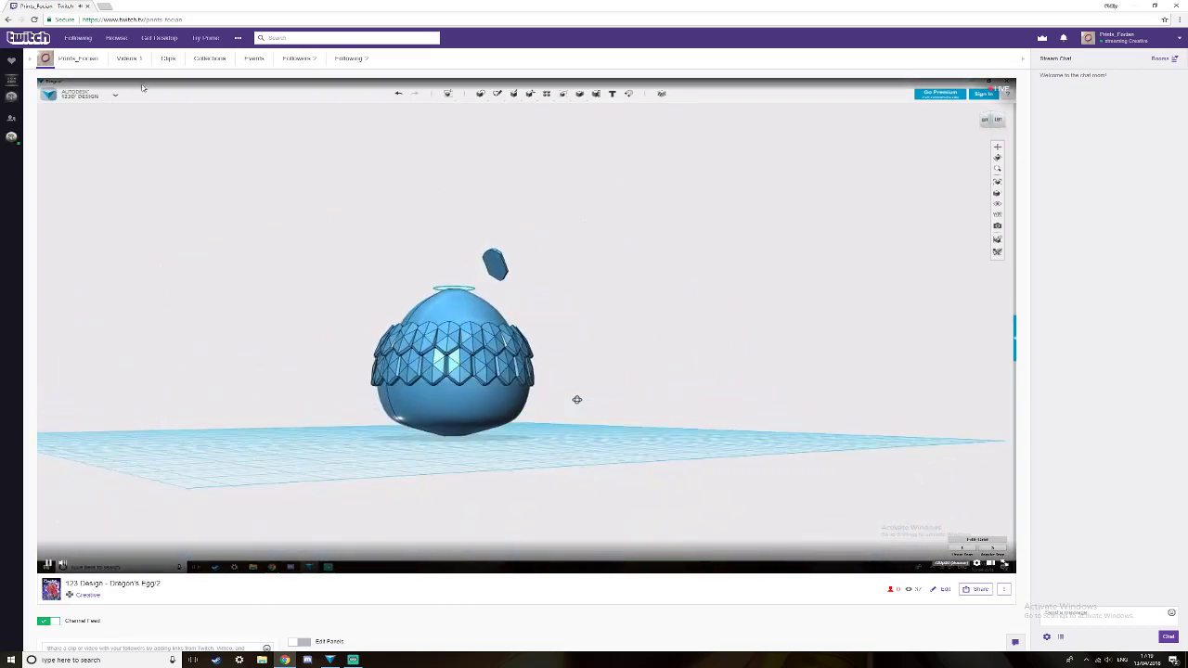
click(106, 6)
click(290, 35)
click(362, 660)
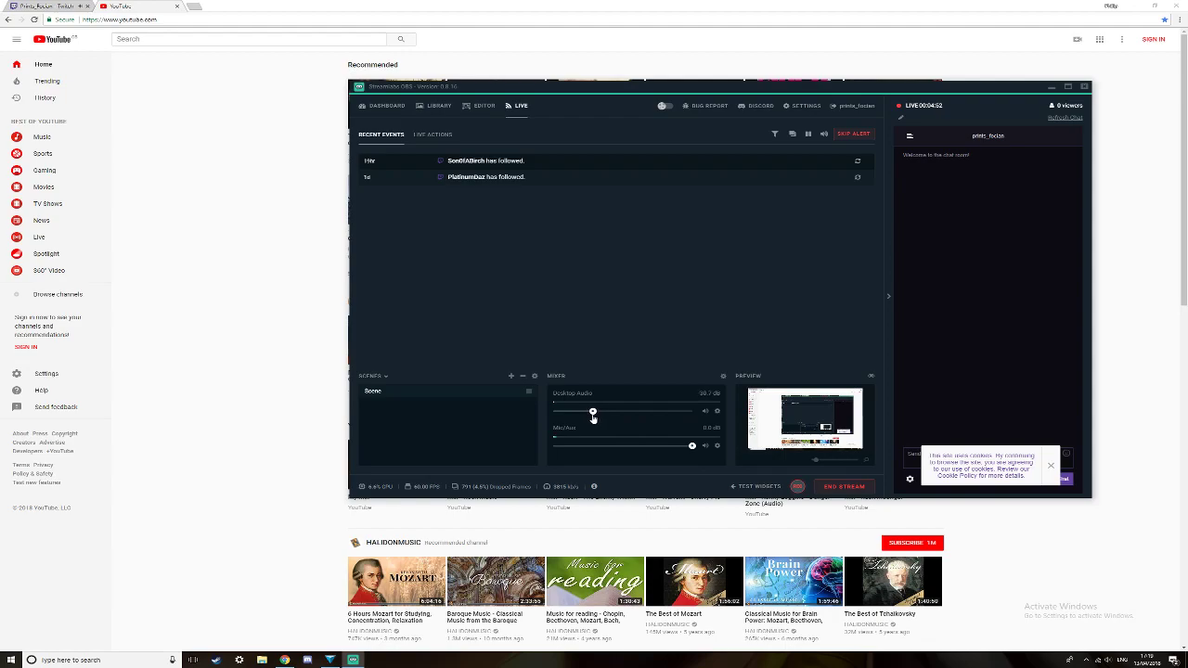
click(199, 339)
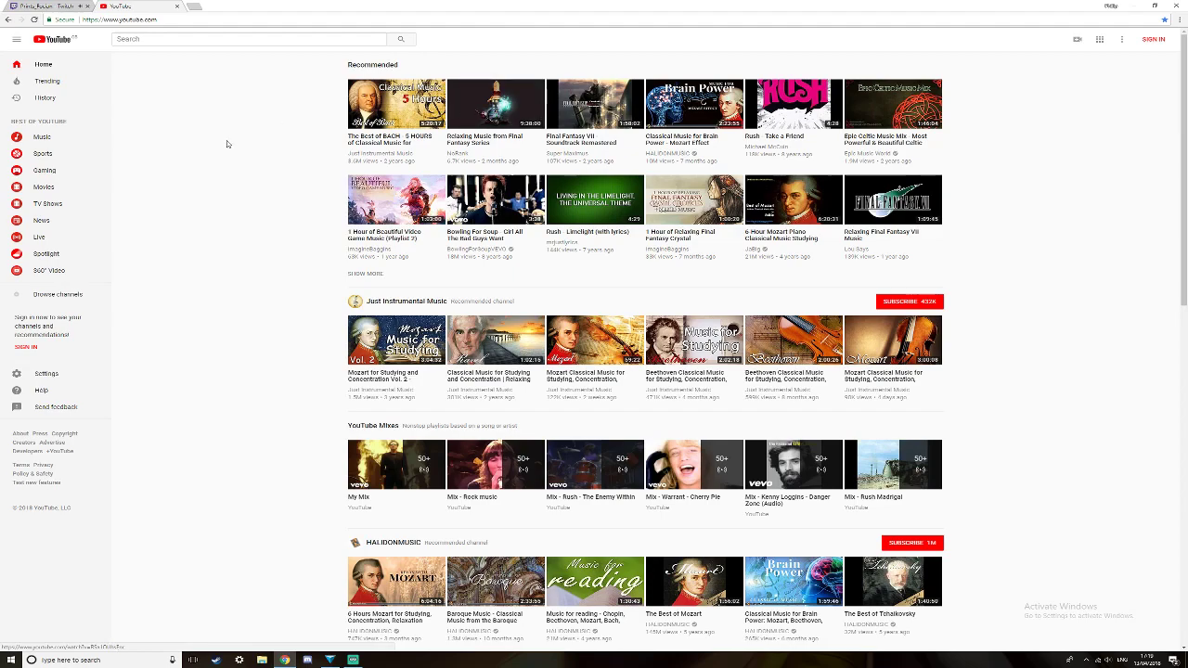
click(501, 112)
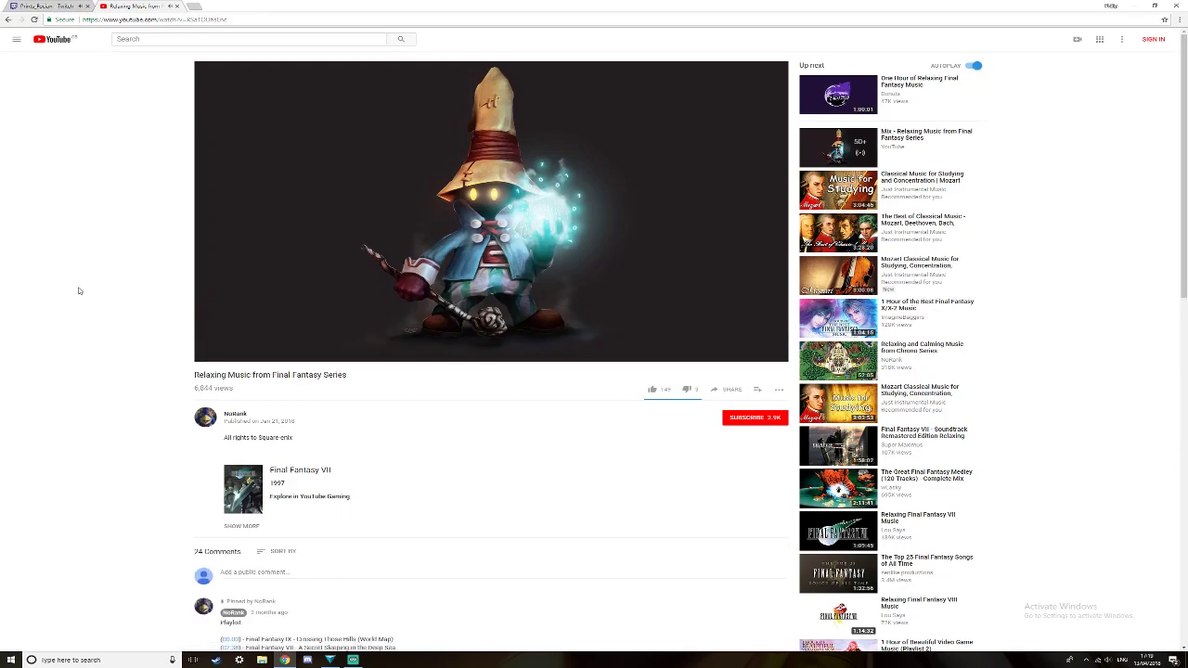
Show the Twitch stream tab and lower the headset's system volume to 9.
click(45, 6)
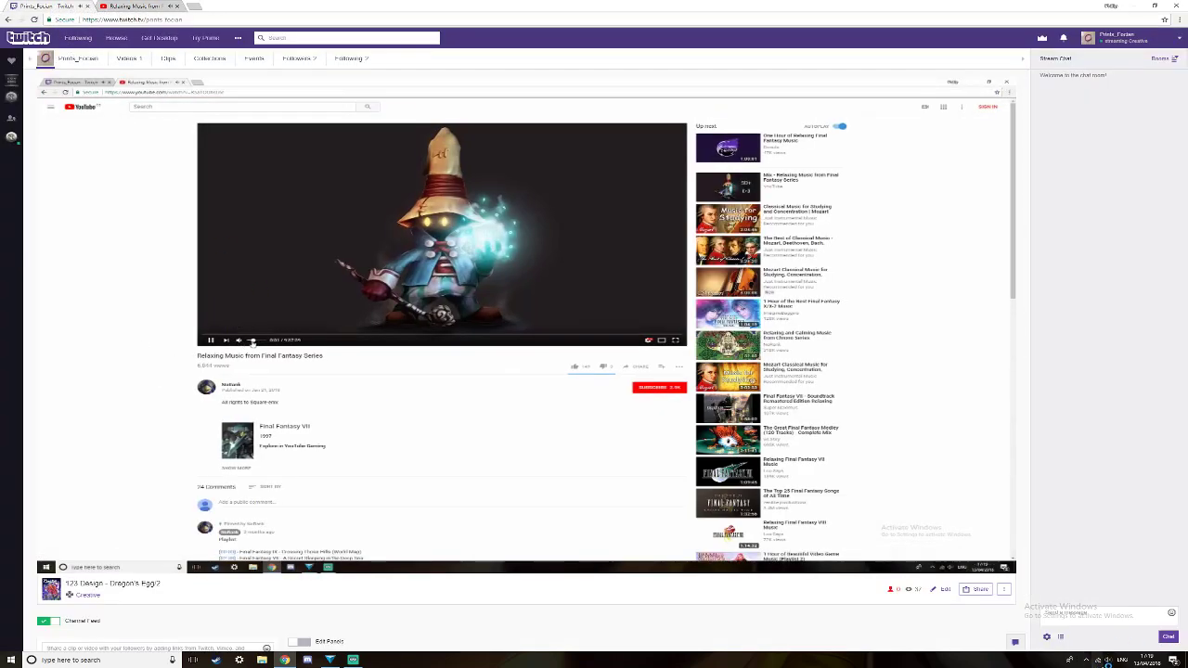
click(1109, 662)
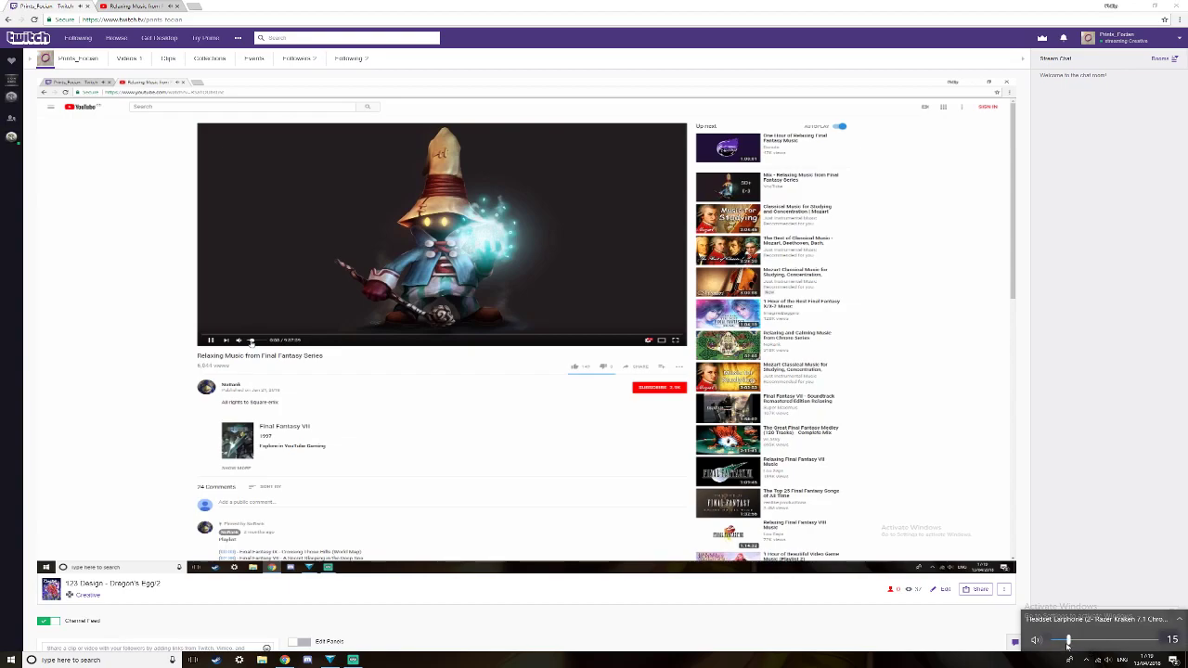
drag(1066, 643, 1063, 643)
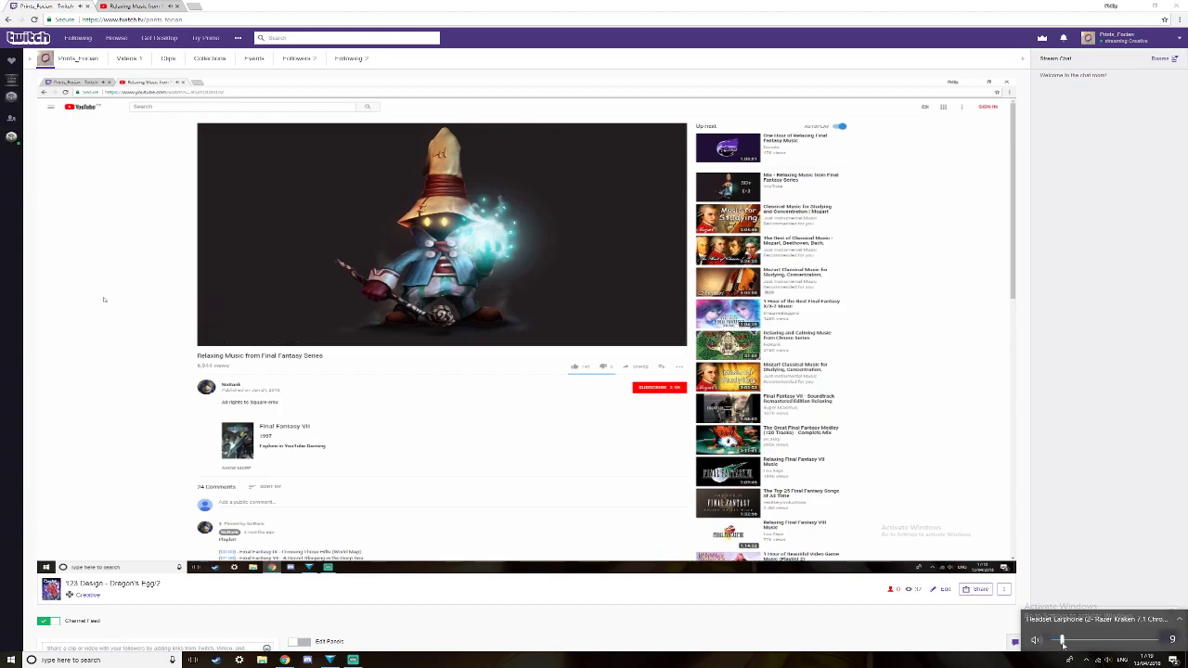
click(1089, 382)
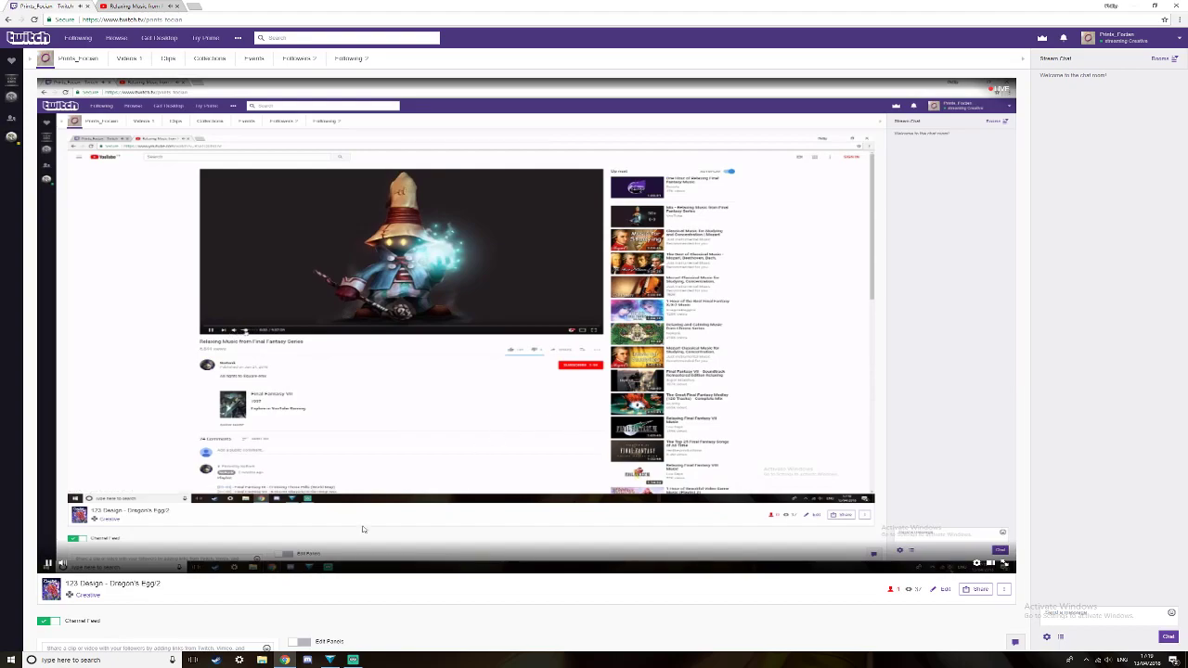
Check the live broadcast in Streamlabs OBS and on the Twitch page, returning to 123D Design with the spare scale selected.
click(353, 659)
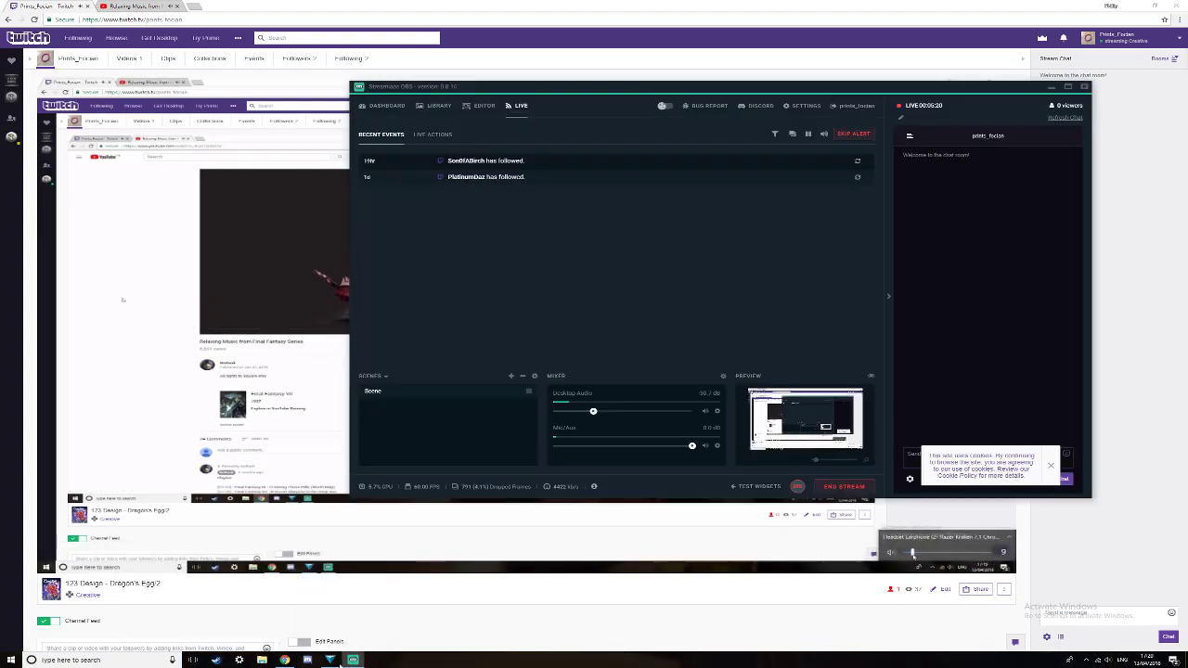
click(331, 660)
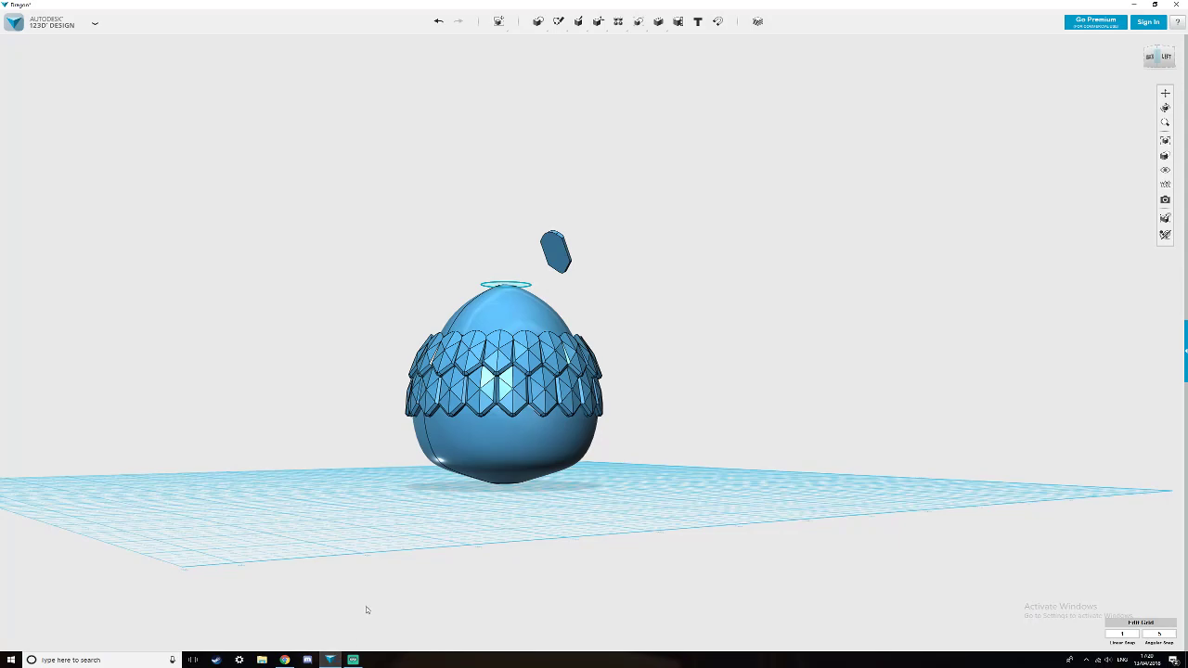
right_drag(713, 324, 456, 399)
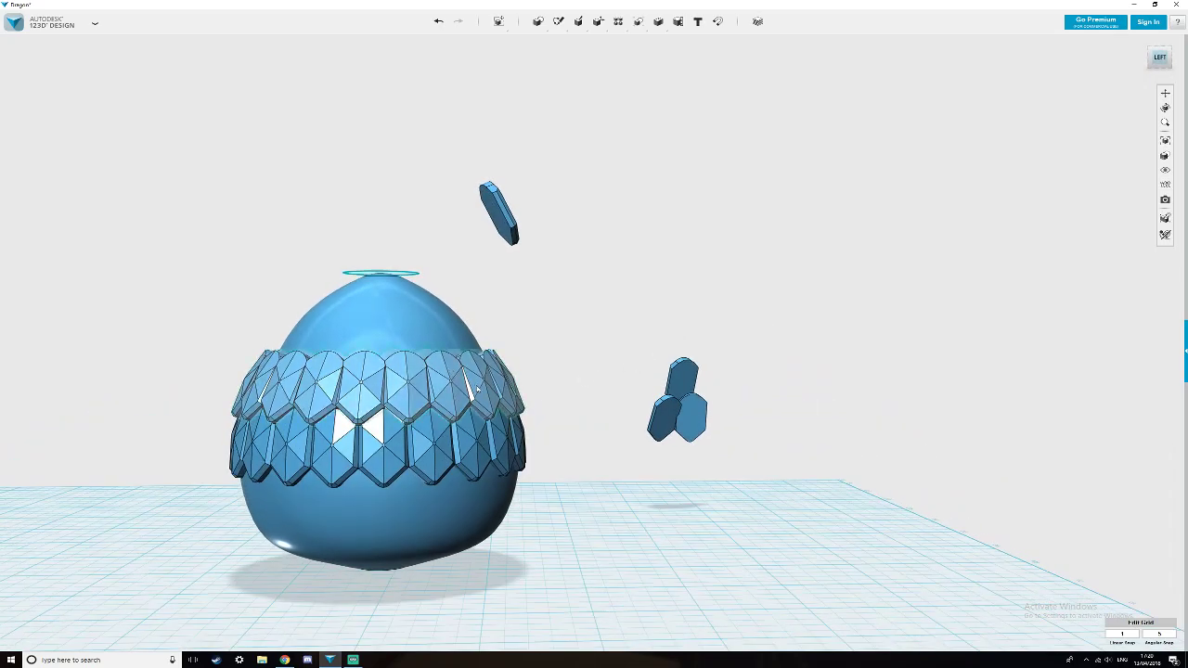
mouse_move(584, 344)
right_down()
mouse_move(608, 341)
mouse_move(573, 347)
right_up()
click(513, 220)
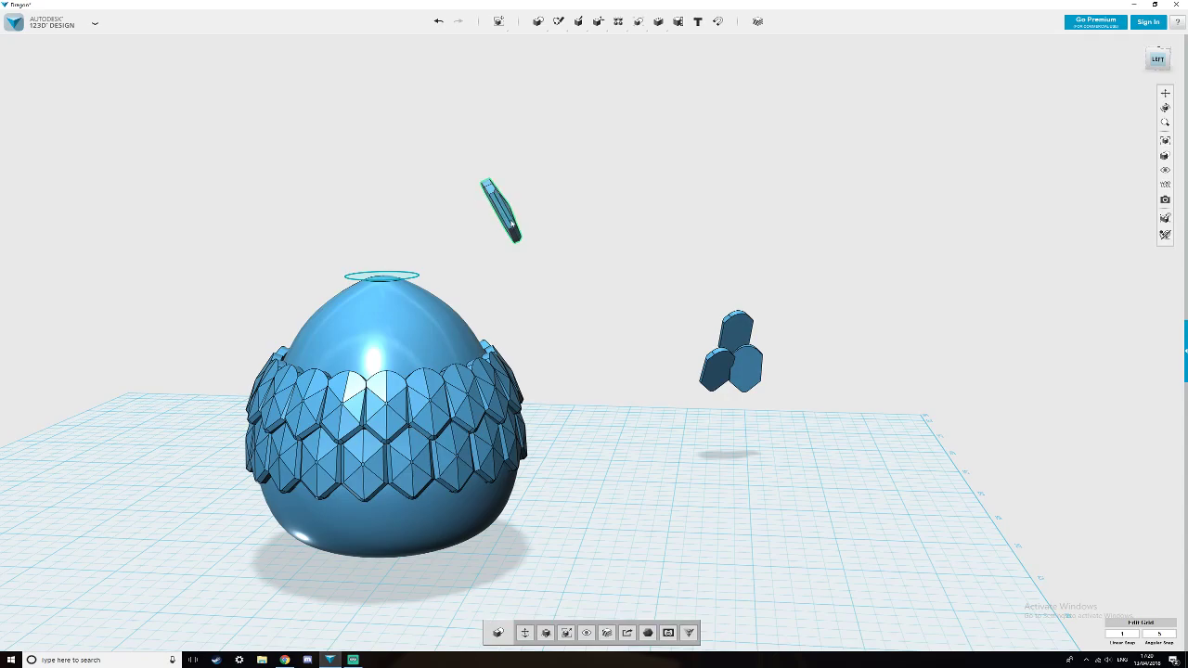
click(284, 660)
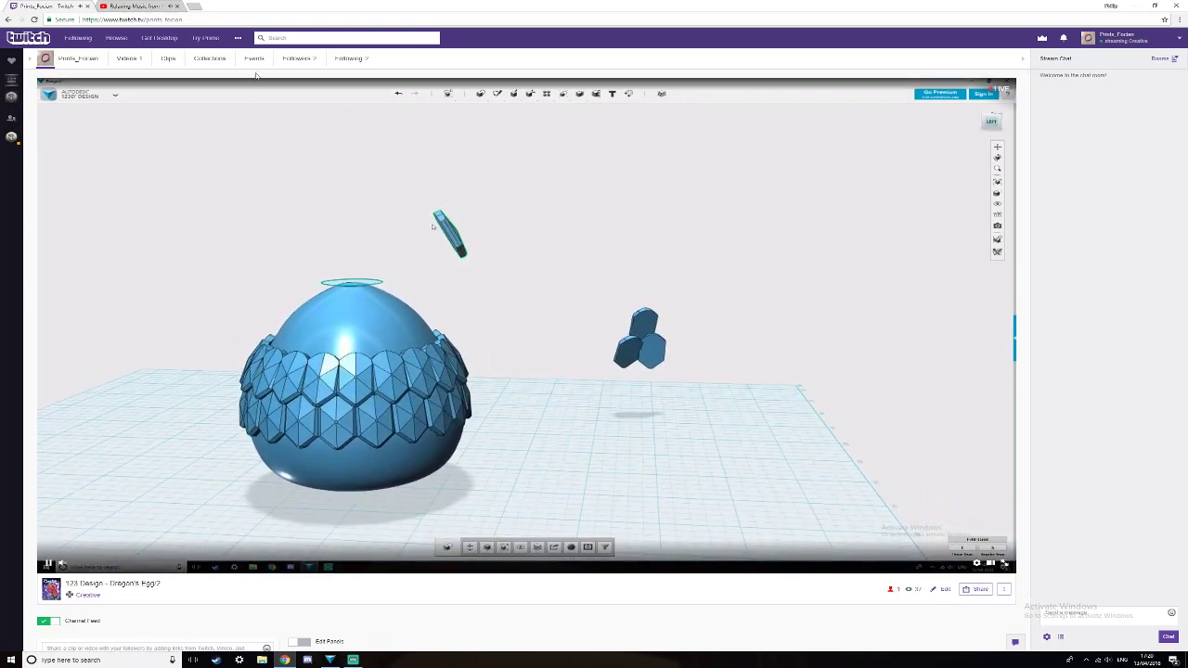
click(1133, 8)
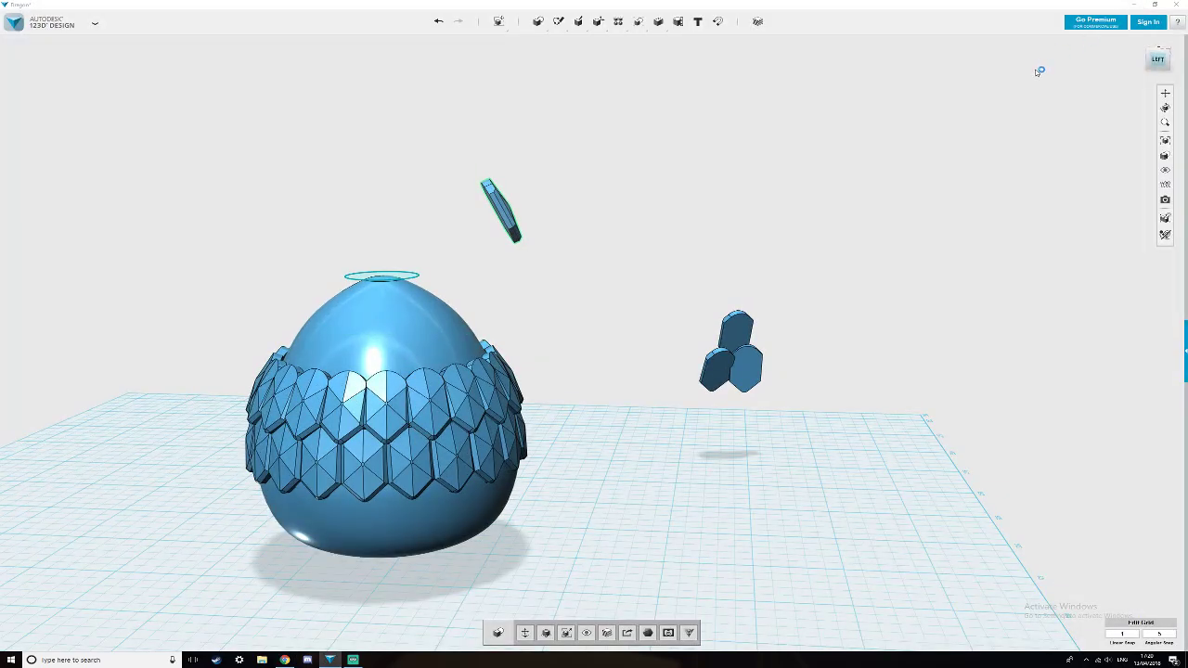
Duplicate the spare scale, then lower the copy and bring it inward against the egg just above the second row.
right_drag(437, 538, 372, 536)
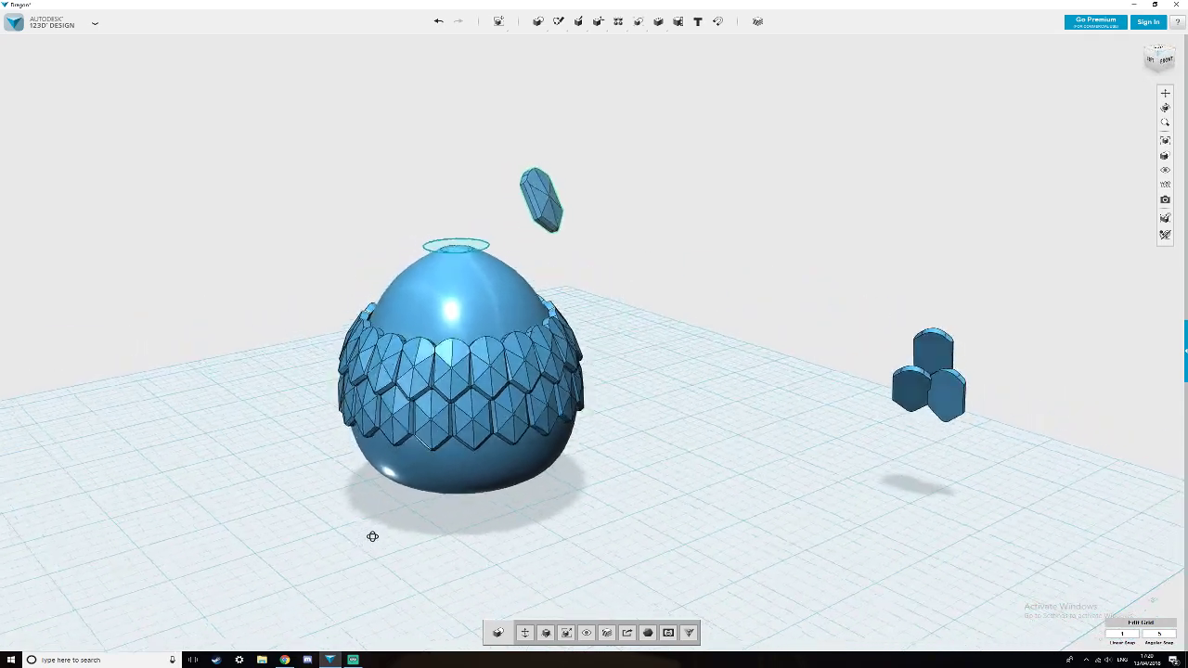
click(541, 192)
drag(542, 174, 544, 242)
mouse_move(579, 315)
right_down()
mouse_move(514, 331)
mouse_move(580, 316)
right_up()
drag(537, 240, 539, 252)
right_drag(877, 347, 547, 323)
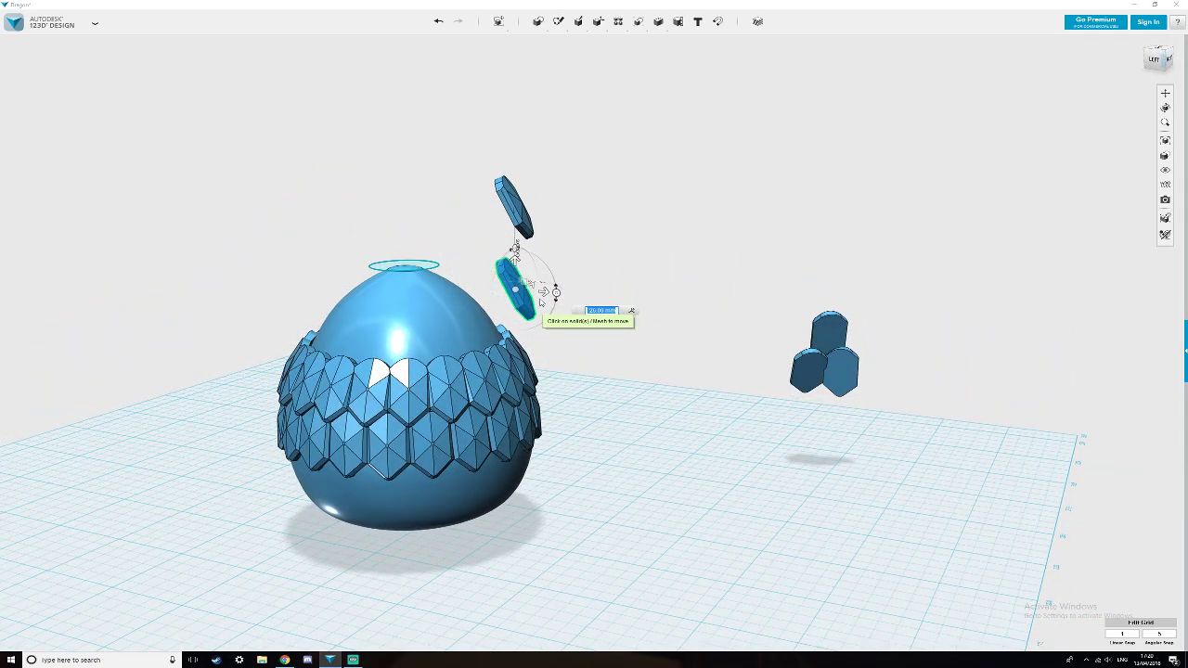
drag(542, 290, 494, 293)
Shift the copied scale sideways across the egg's front towards the gap between two second-row scales.
right_drag(696, 313, 627, 348)
scroll(641, 327, up, 3)
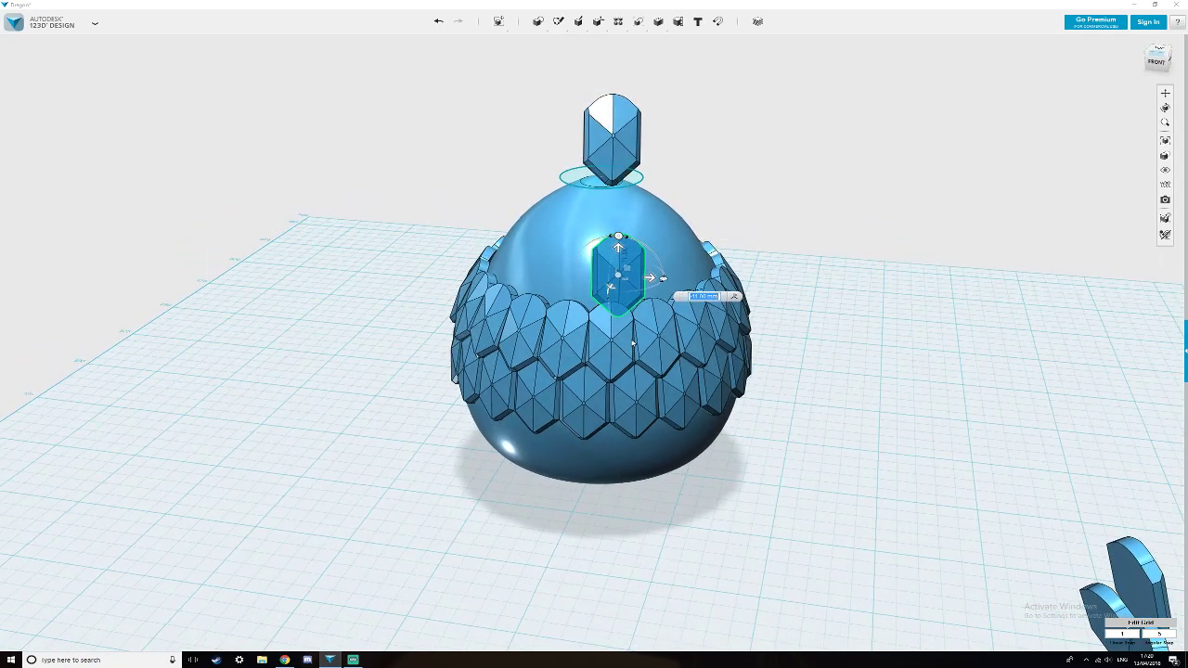
drag(662, 278, 620, 276)
right_drag(628, 299, 697, 293)
drag(453, 334, 466, 335)
right_drag(647, 318, 583, 314)
scroll(629, 340, up, 5)
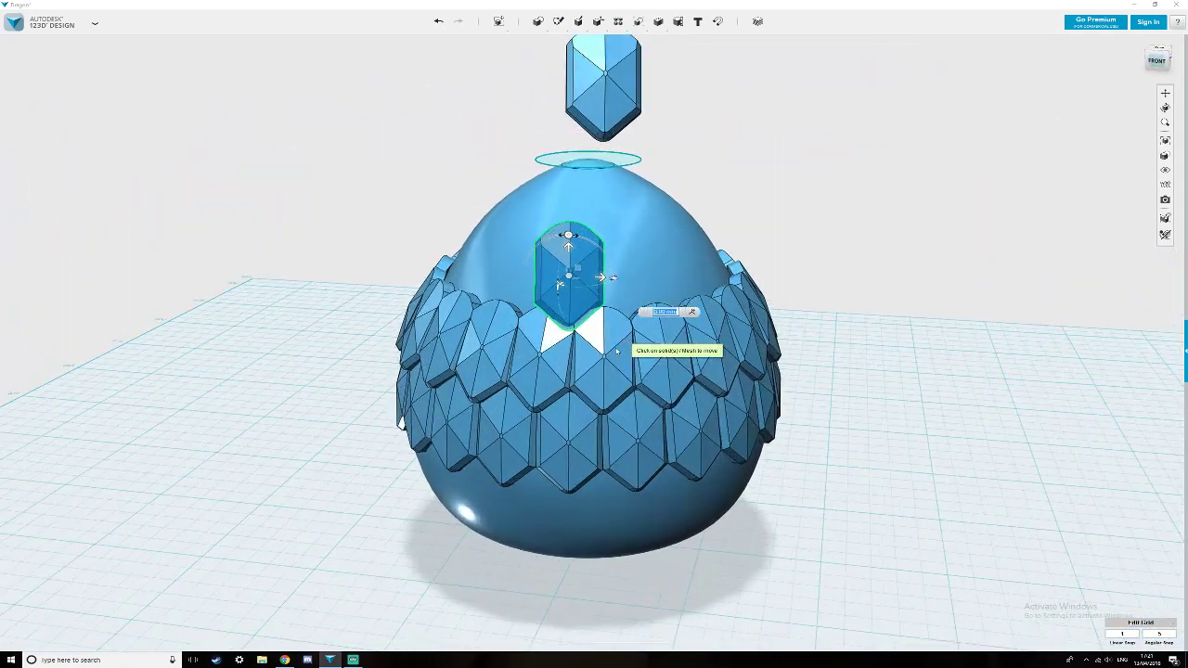
Fine-tune the copied scale's rotation and sideways position so its tip sits between two second-row scales.
drag(587, 255, 591, 255)
mouse_move(650, 239)
right_down()
mouse_move(650, 272)
mouse_move(644, 259)
right_up()
scroll(642, 251, down, 3)
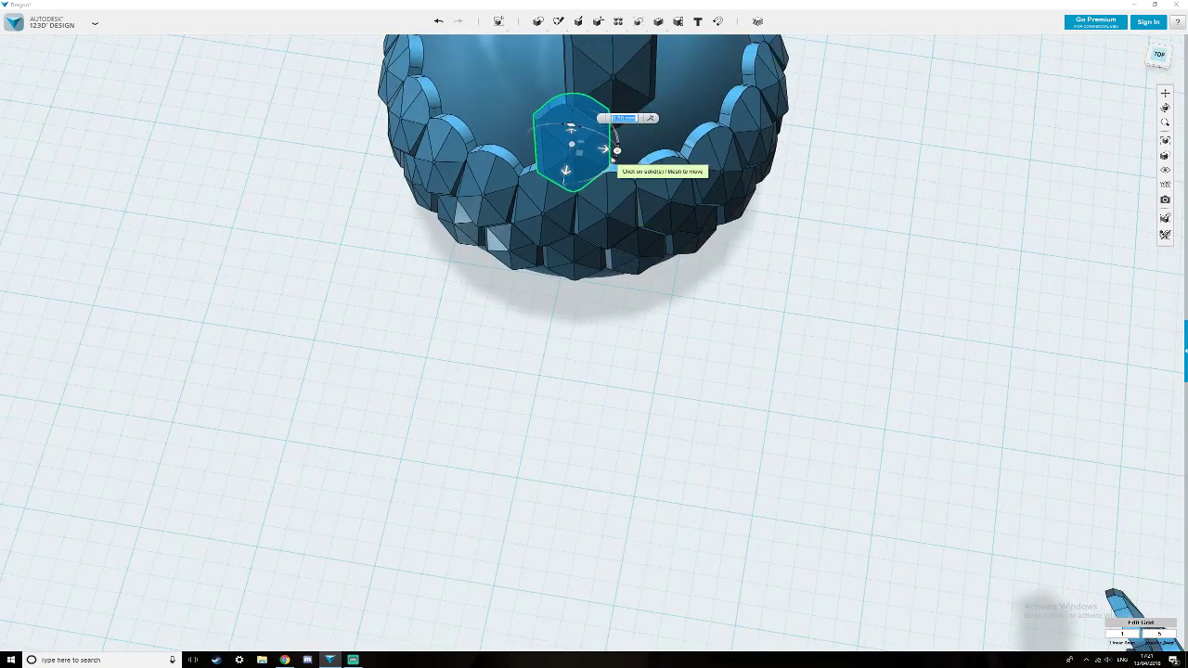
drag(617, 152, 615, 157)
right_drag(607, 236, 608, 203)
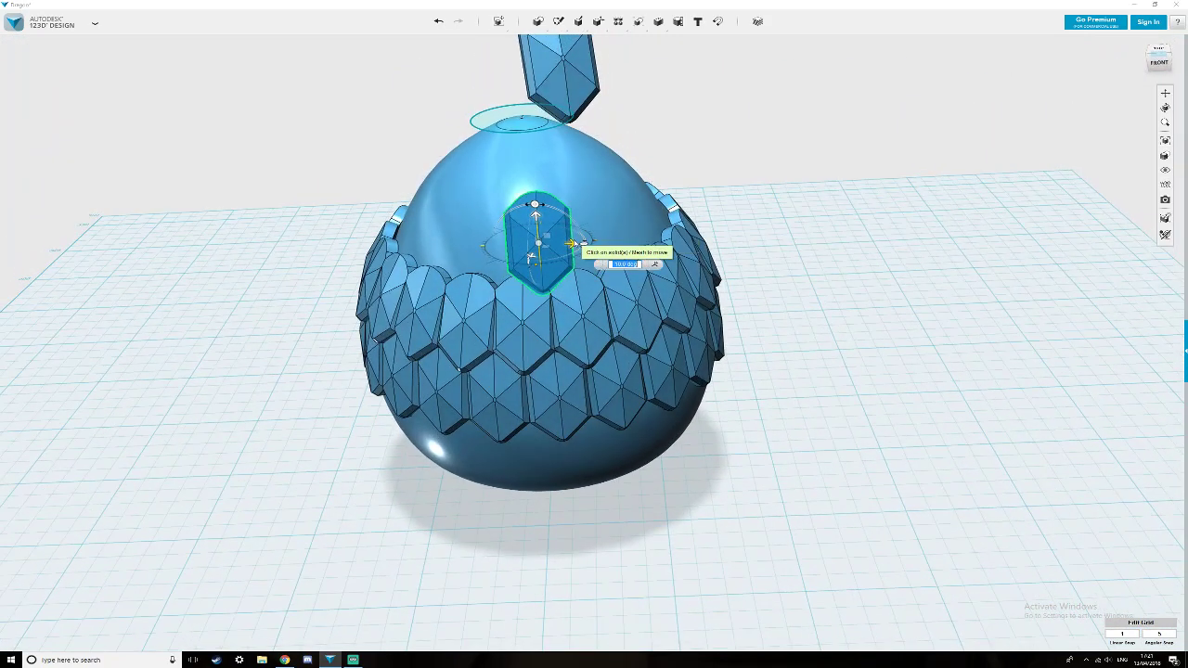
drag(569, 243, 576, 244)
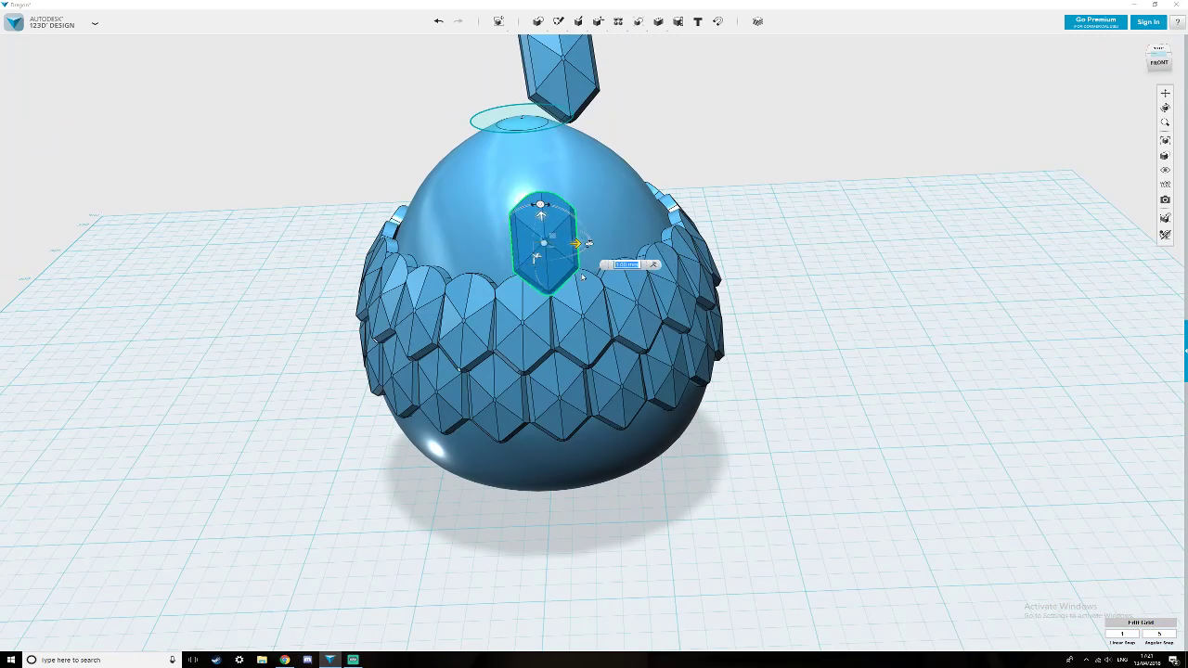
Tilt the copied scale 15 degrees towards the egg's slope and move it closer to the surface.
scroll(583, 269, up, 10)
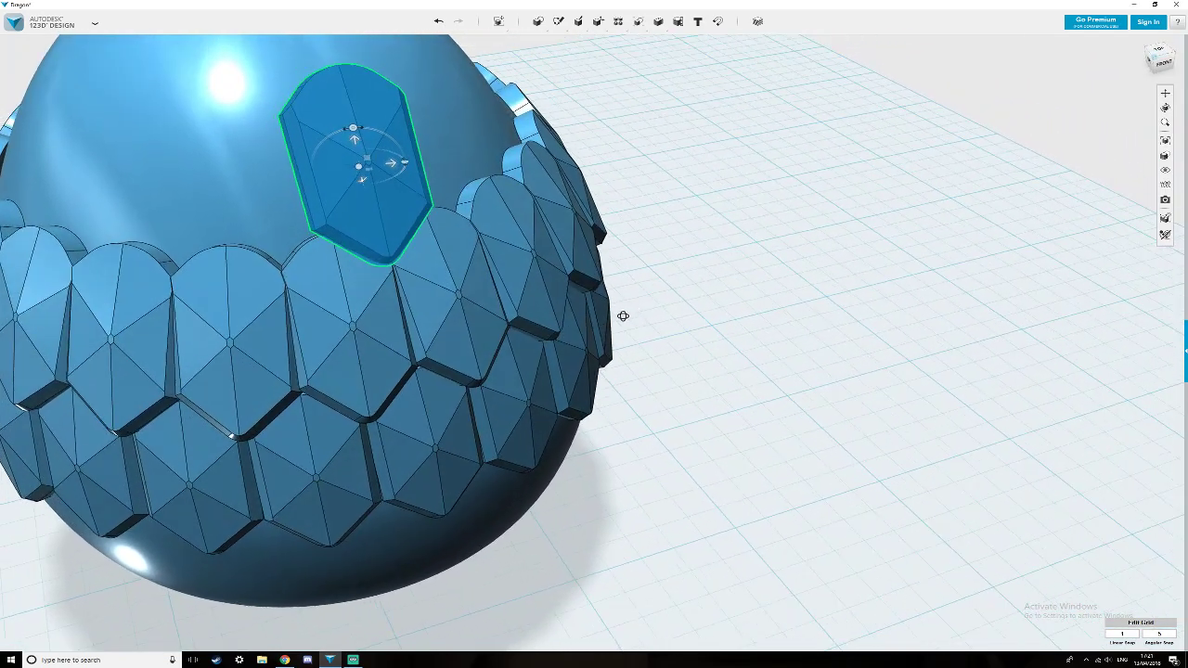
mouse_move(623, 316)
right_down()
mouse_move(647, 295)
mouse_move(630, 314)
right_up()
scroll(591, 375, down, 6)
middle_drag(588, 379, 754, 404)
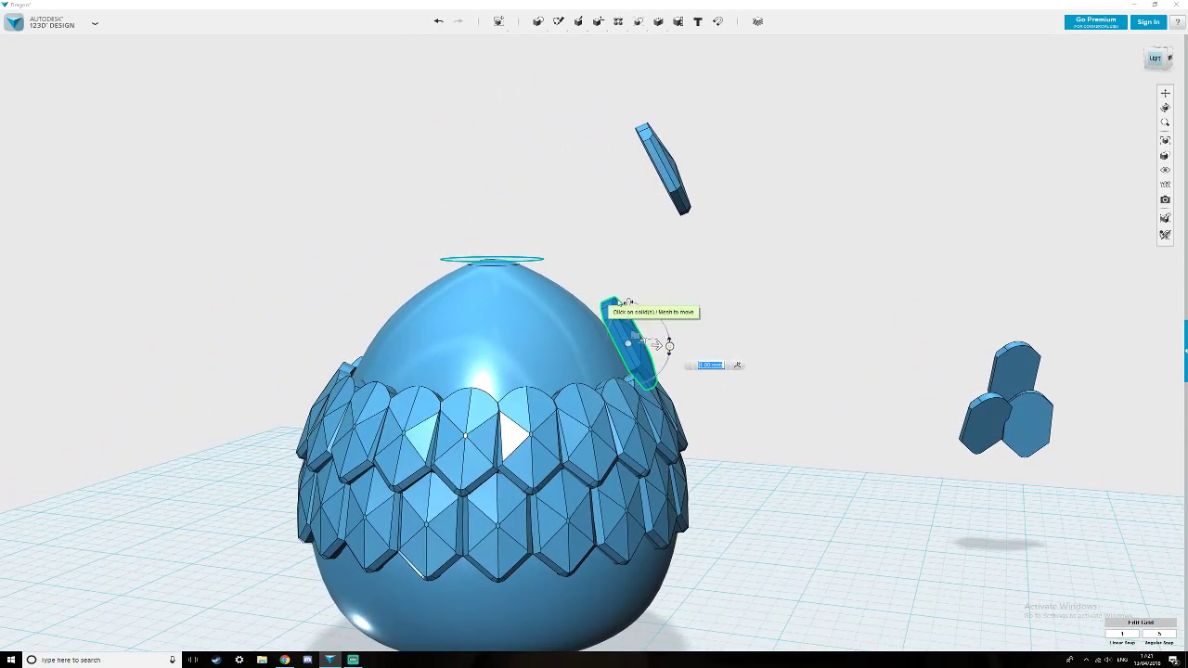
drag(669, 345, 669, 335)
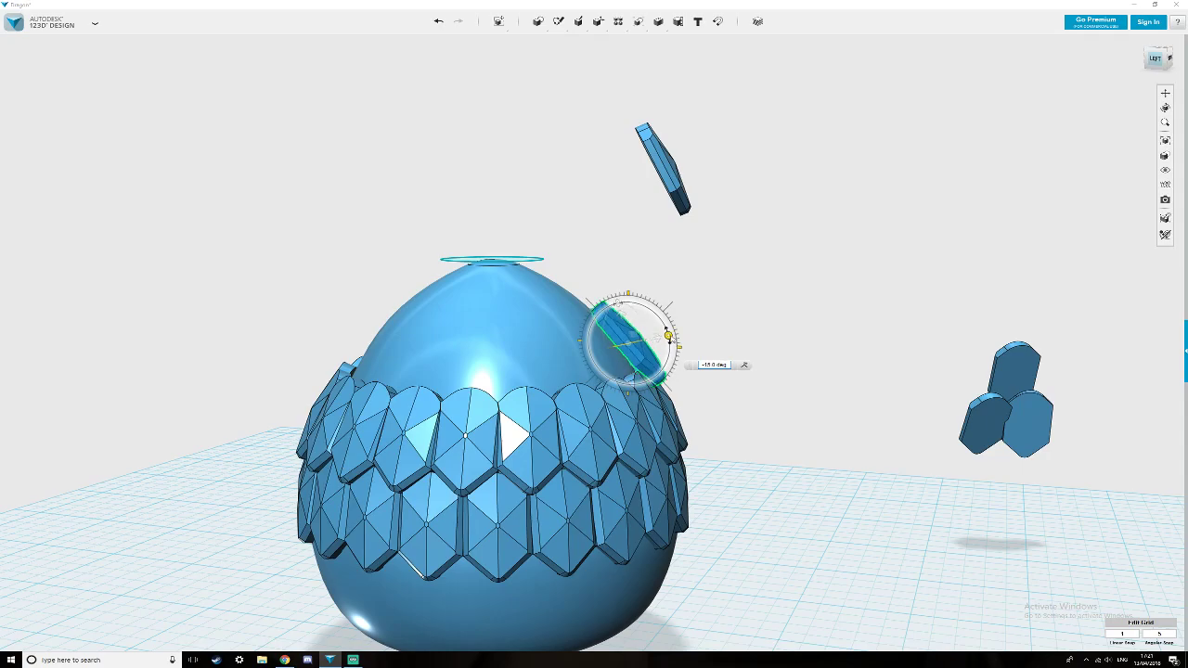
drag(668, 335, 659, 337)
right_drag(645, 334, 656, 430)
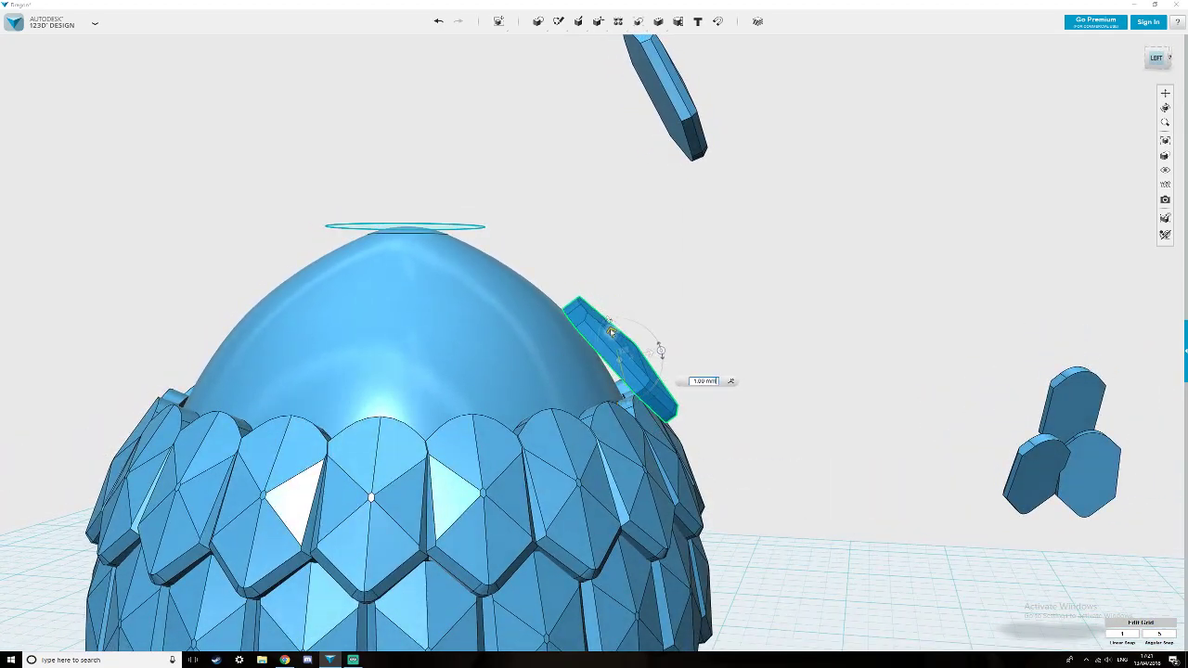
Readjust the copied scale's roll and tilt against the egg's slope, and lower it slightly onto the second row.
right_drag(610, 331, 710, 445)
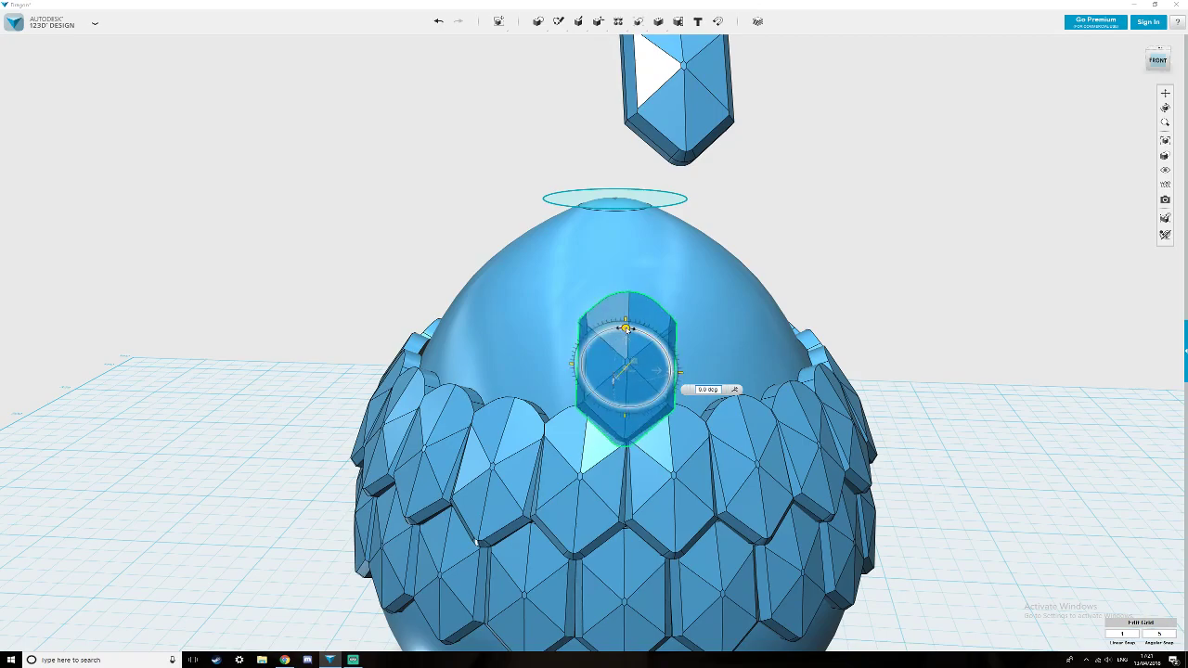
right_drag(628, 363, 697, 375)
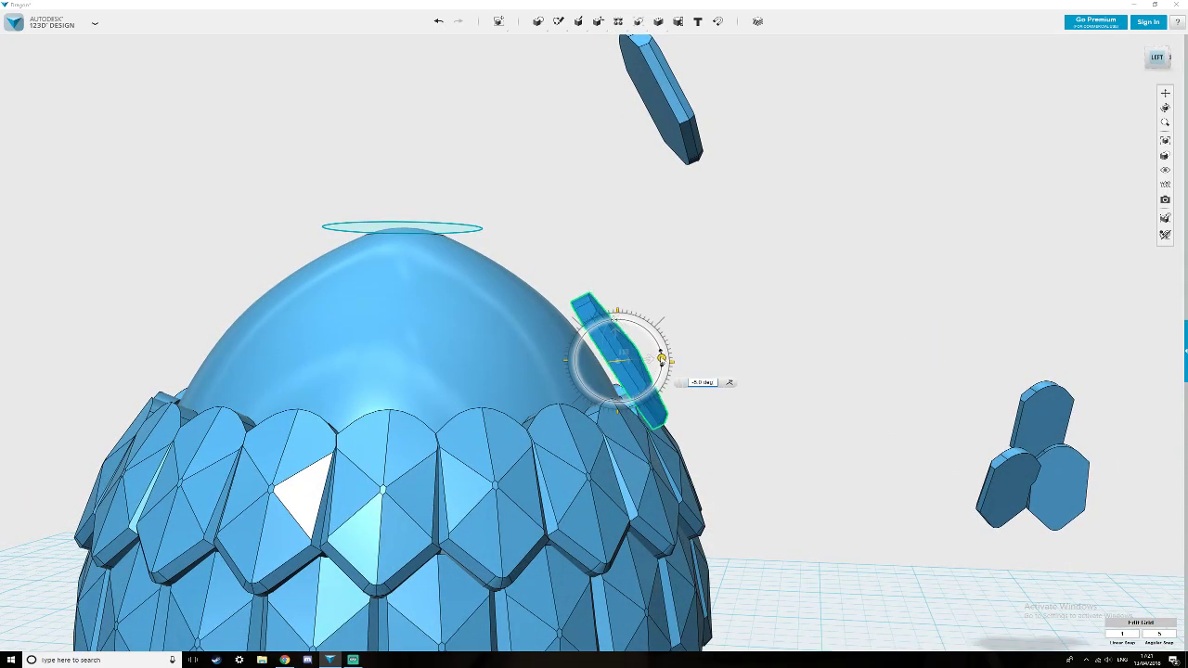
right_drag(748, 334, 616, 335)
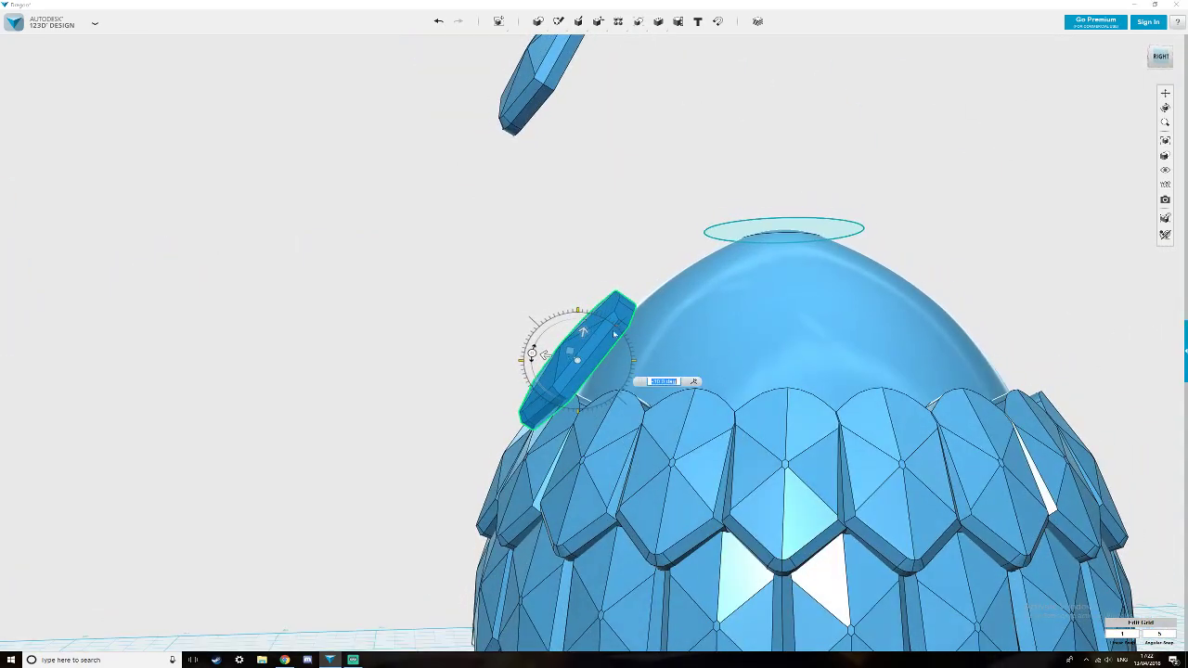
drag(584, 339, 582, 342)
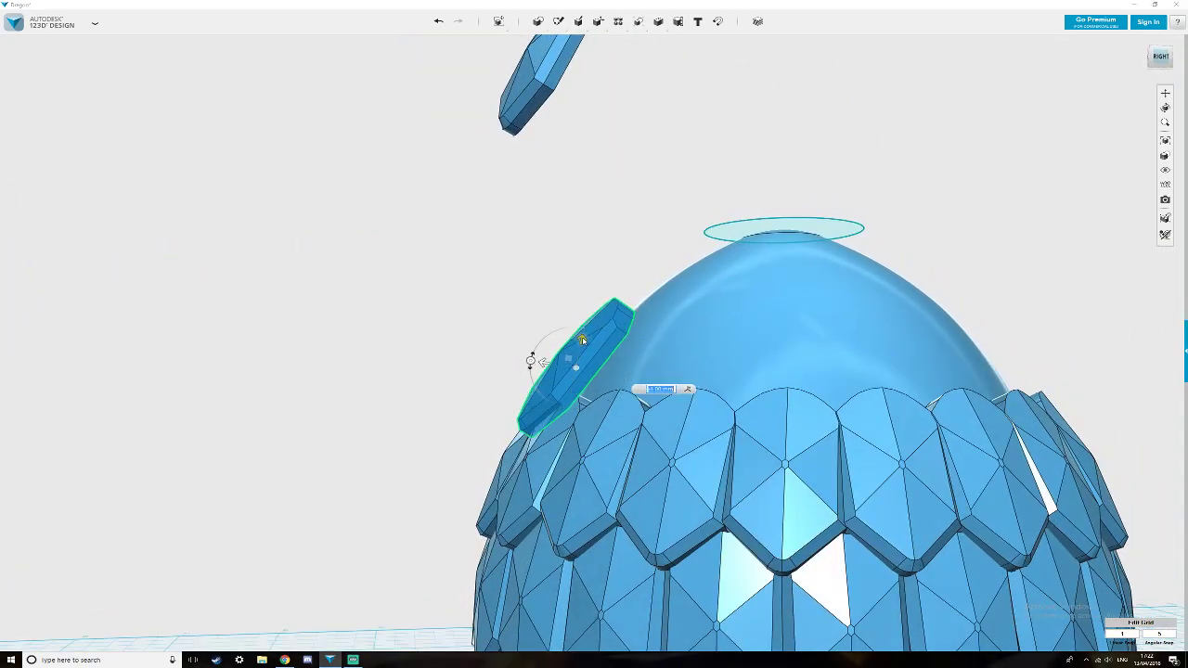
Correct the copied scale's height above the second row and refine its tilt along the egg's side profile.
right_drag(636, 333, 690, 347)
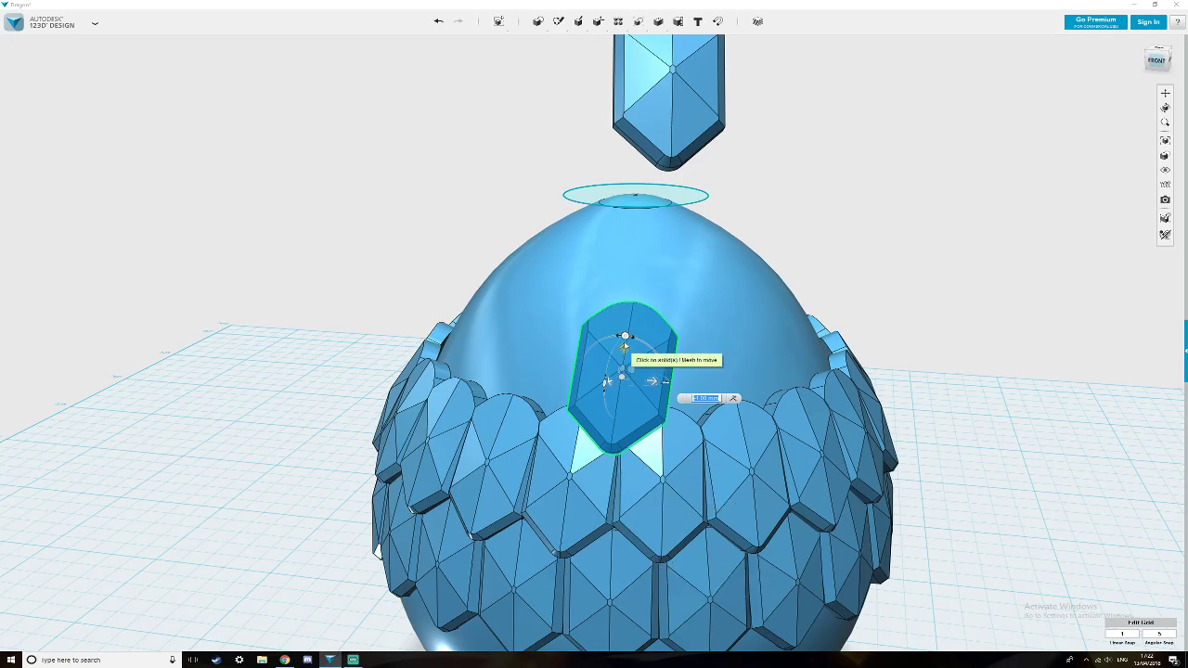
drag(624, 349, 624, 341)
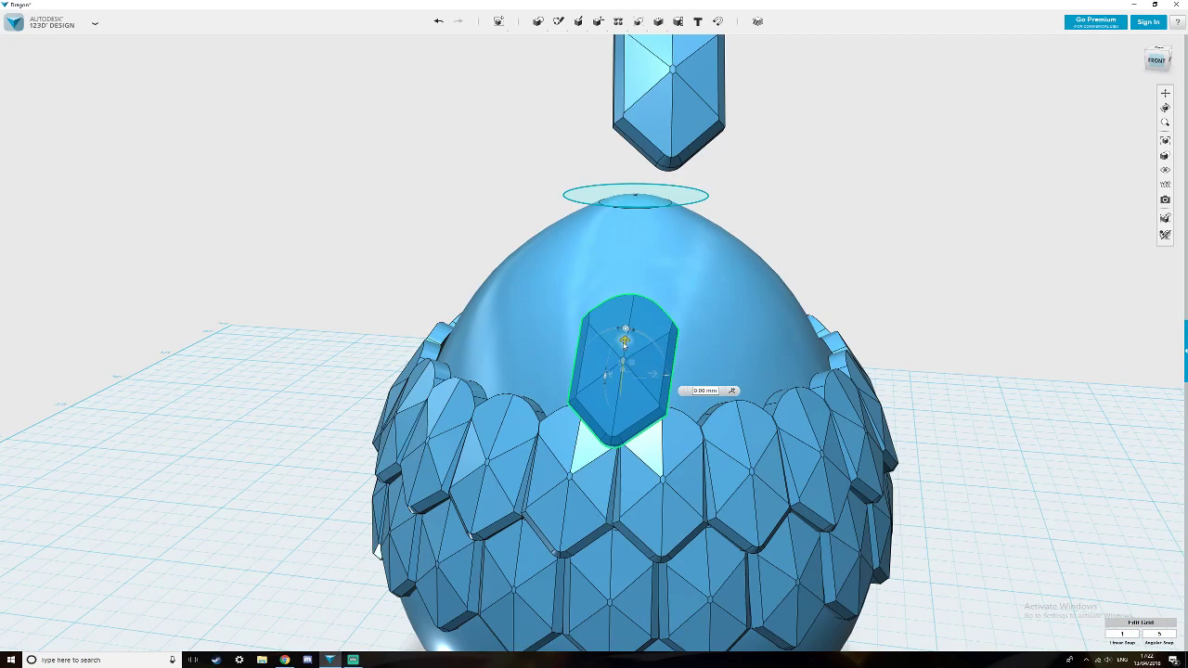
drag(624, 342, 622, 344)
right_drag(664, 464, 605, 453)
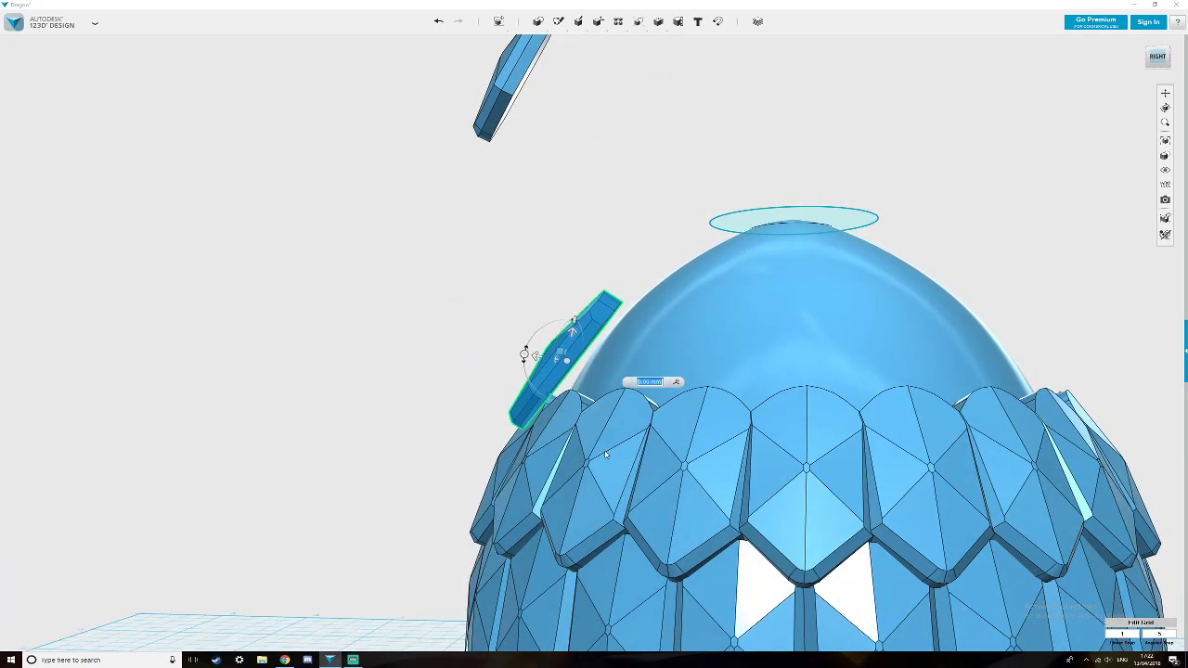
click(524, 354)
drag(524, 353, 540, 359)
Rotate the copied scale upright, nudge it snugly against the egg's surface and finish the move.
right_drag(540, 417, 678, 469)
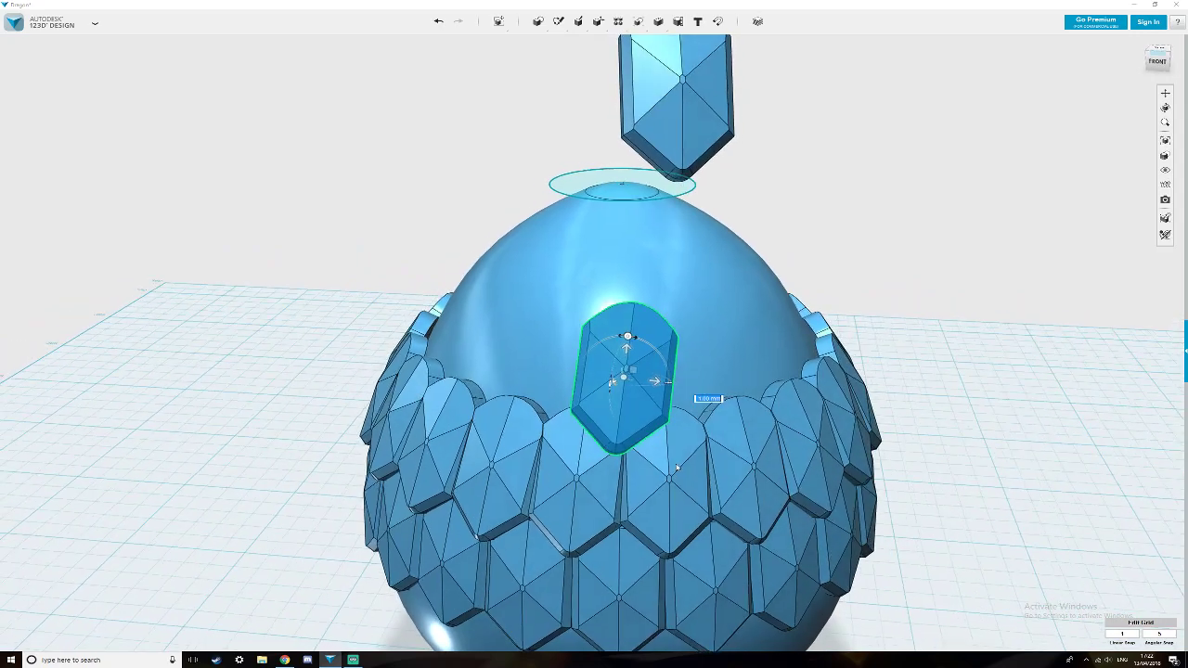
drag(627, 339, 624, 338)
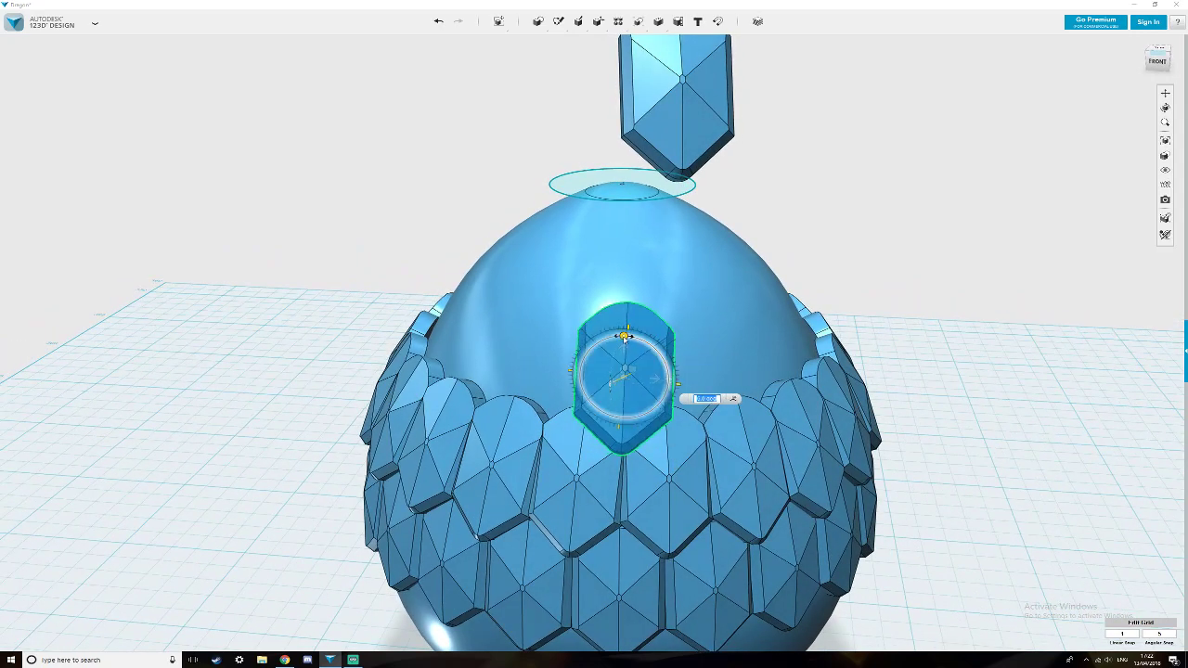
right_drag(625, 338, 719, 427)
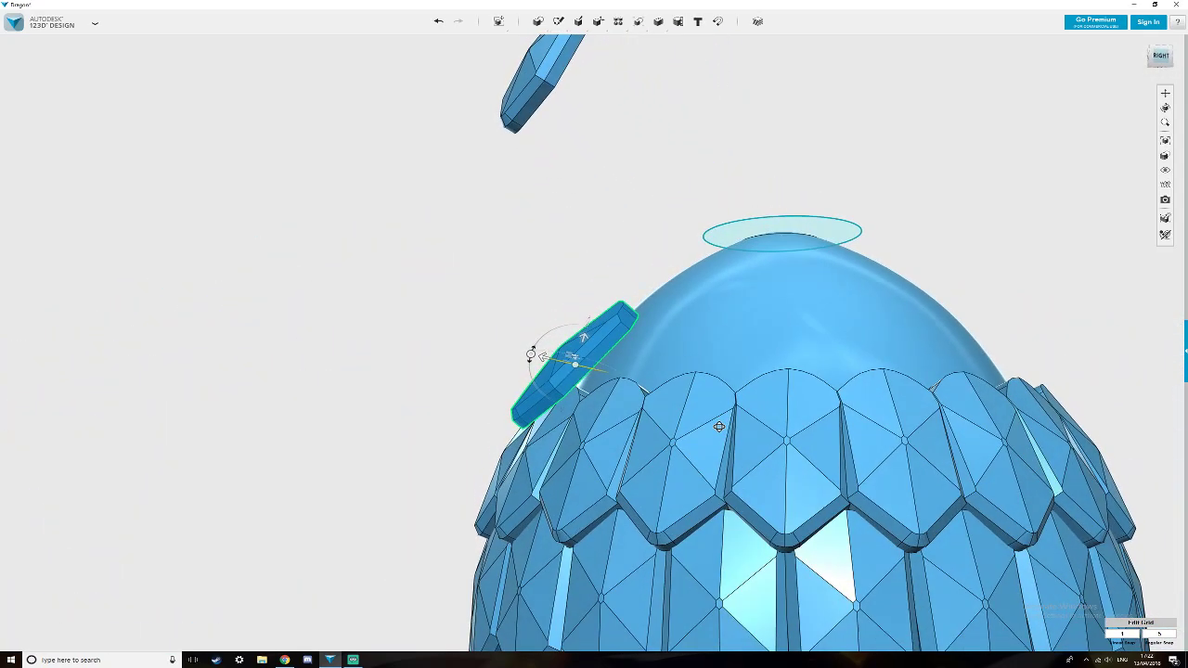
drag(584, 348, 557, 364)
right_drag(556, 365, 587, 443)
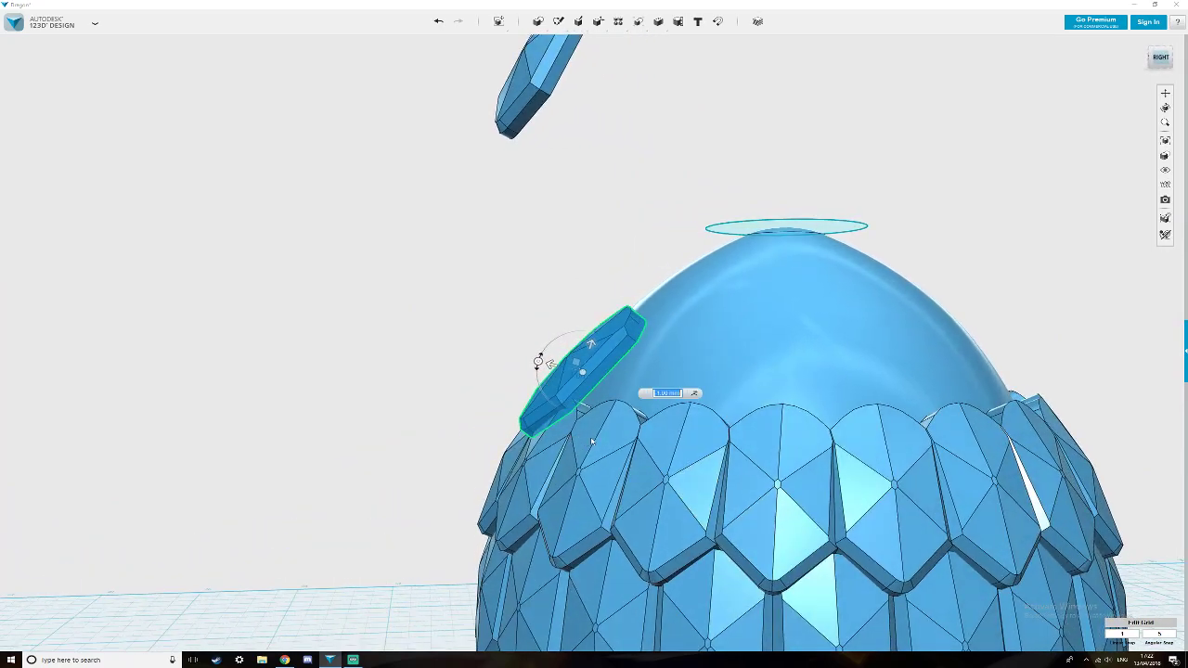
click(684, 489)
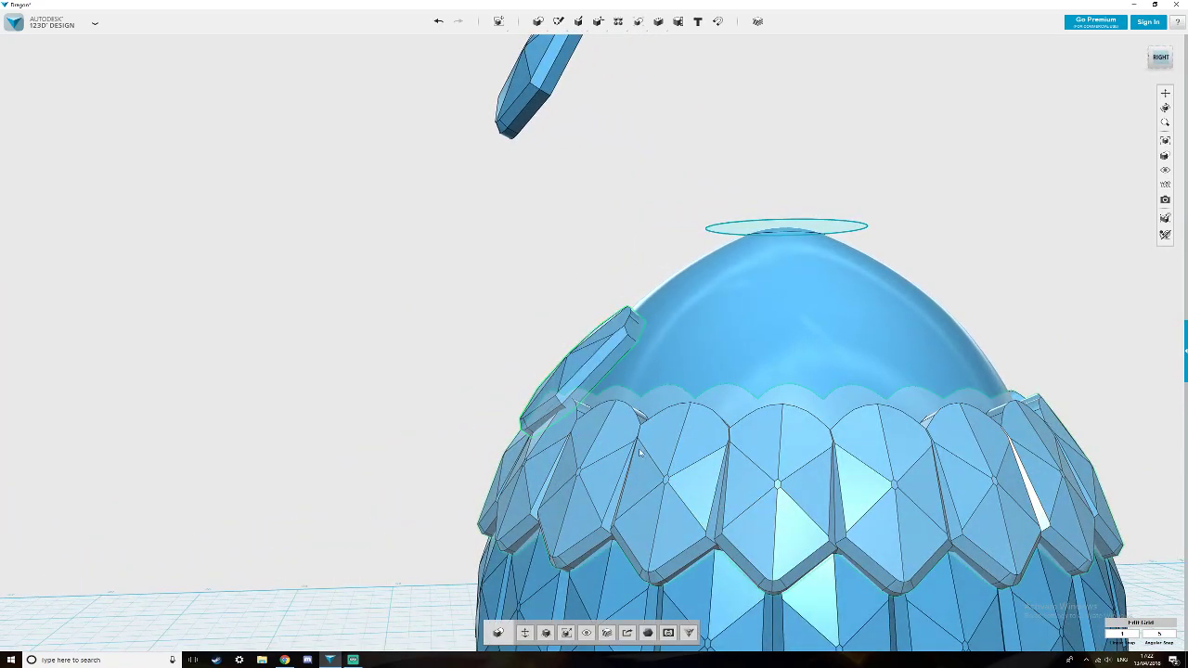
Delete the spare scale floating above the egg.
scroll(635, 434, down, 3)
right_drag(651, 346, 670, 387)
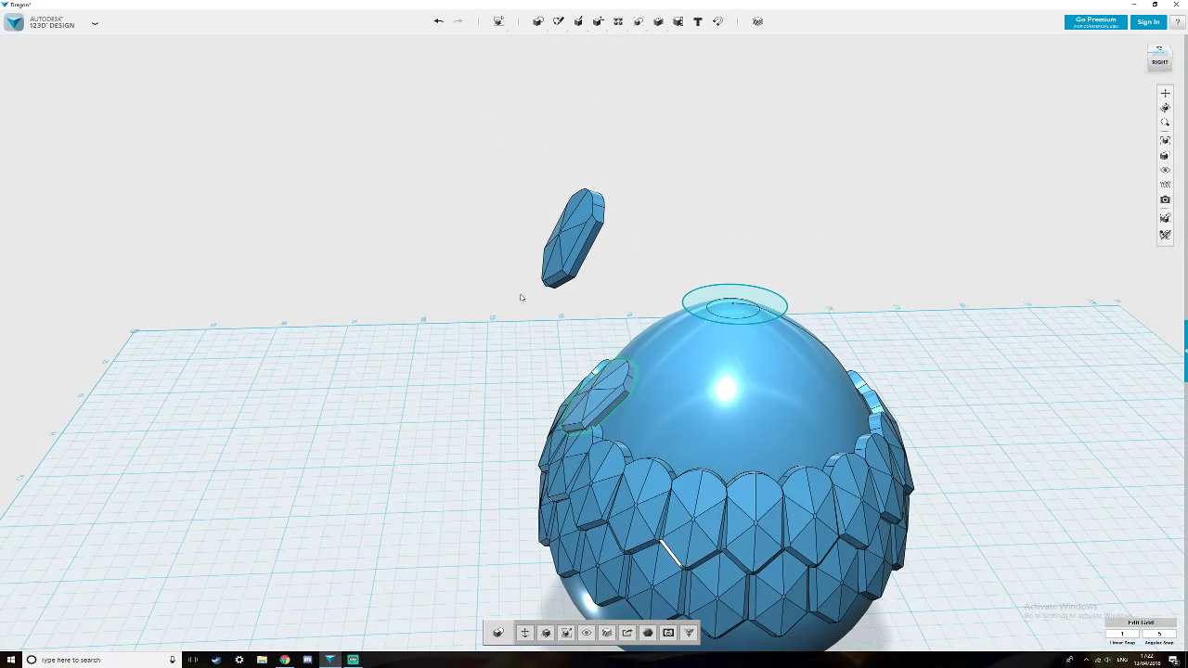
click(573, 245)
key(Delete)
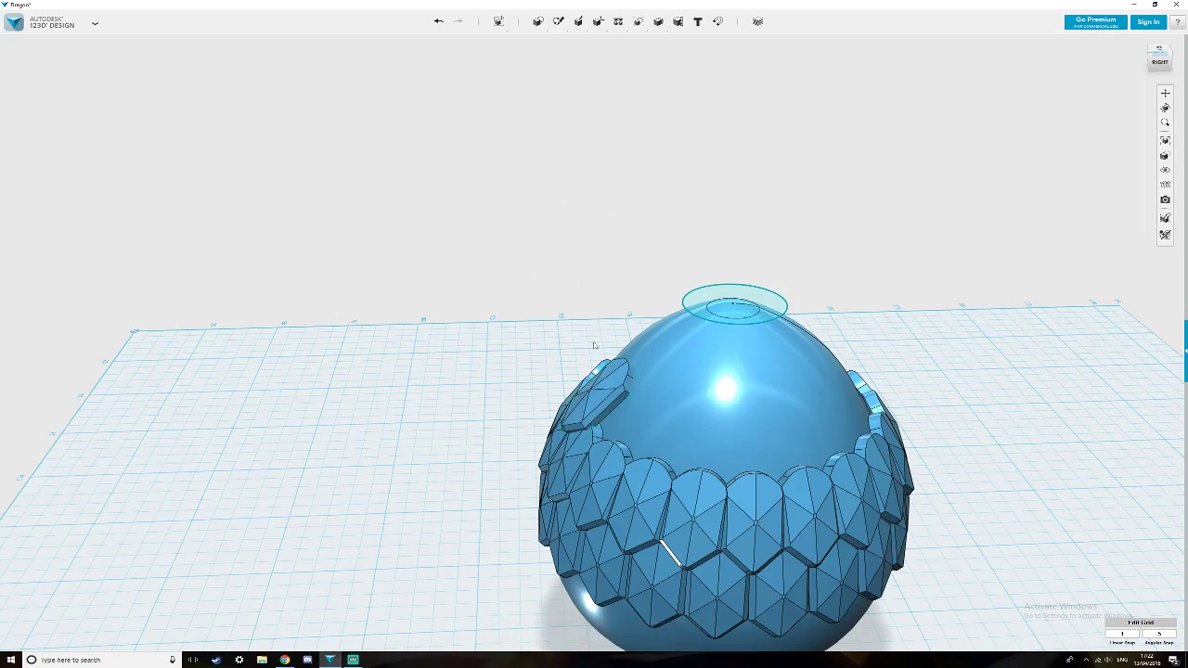
Duplicate the first third-row scale and raise the copy above the egg as a spare.
click(602, 408)
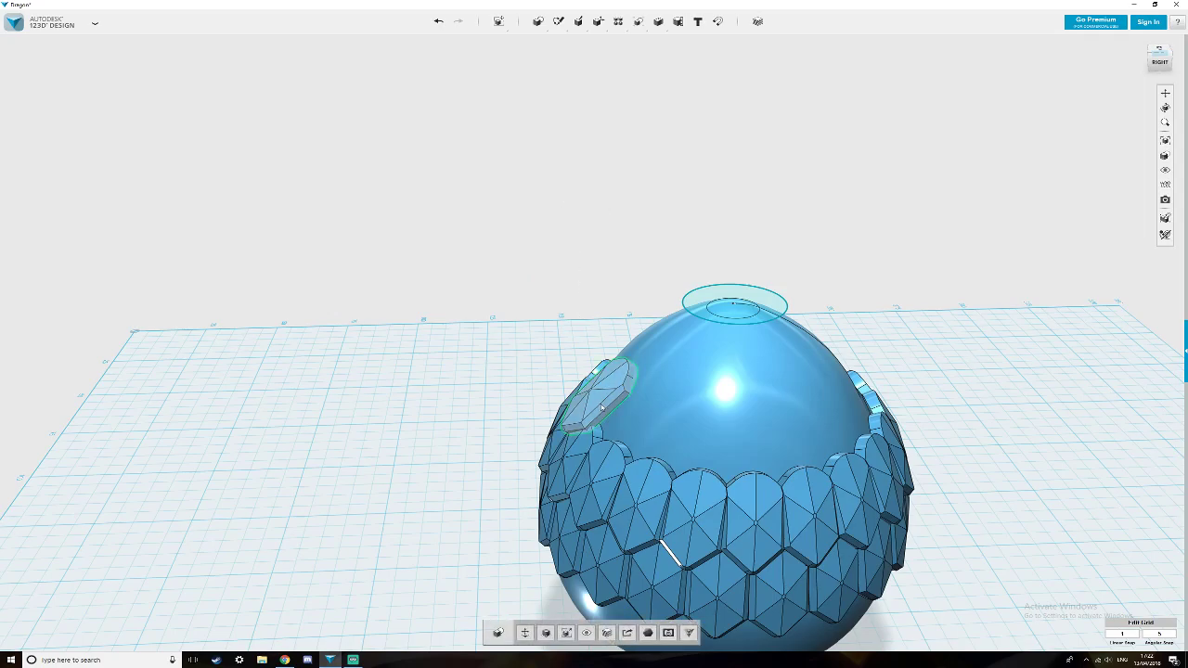
key(ctrl+t)
drag(598, 370, 613, 177)
click(541, 271)
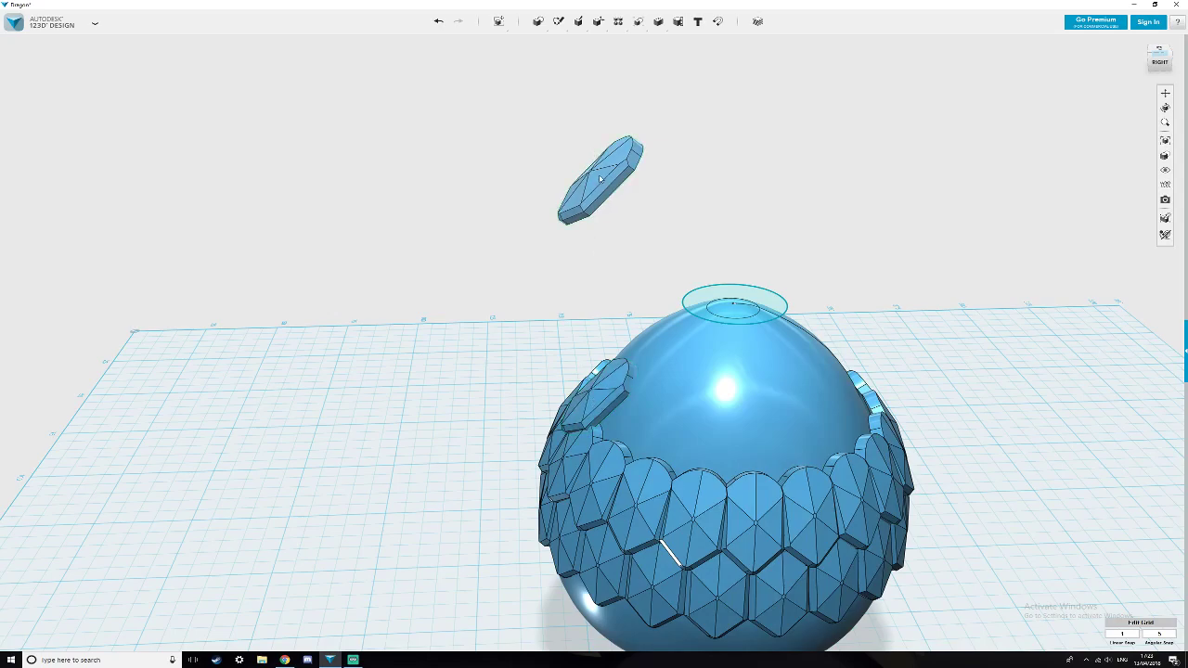
click(600, 178)
Create a circular pattern of the third-row scale around the circle atop the egg, with a count of 18.
right_drag(522, 434, 647, 397)
click(610, 408)
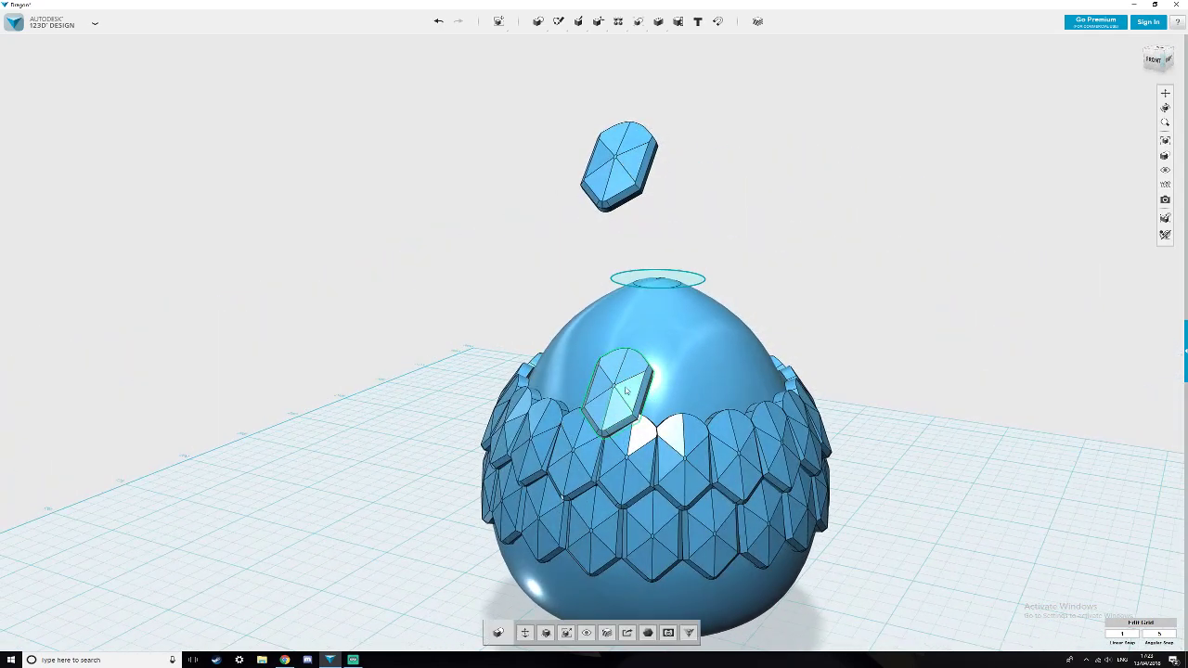
mouse_move(617, 22)
click(634, 41)
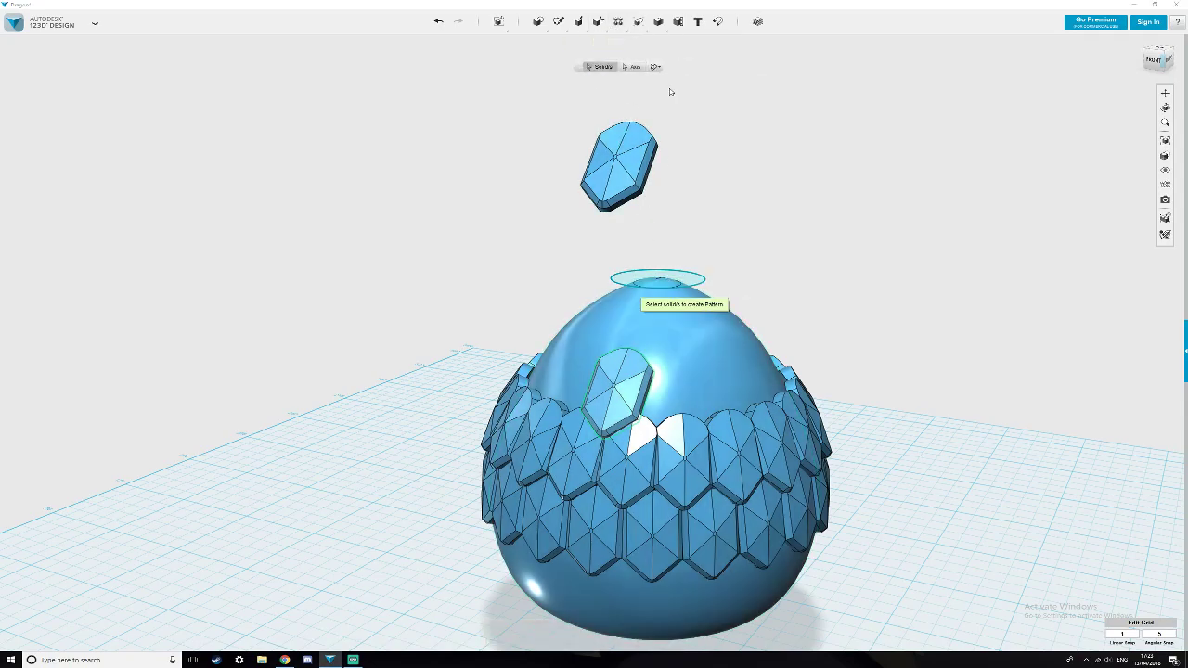
click(615, 369)
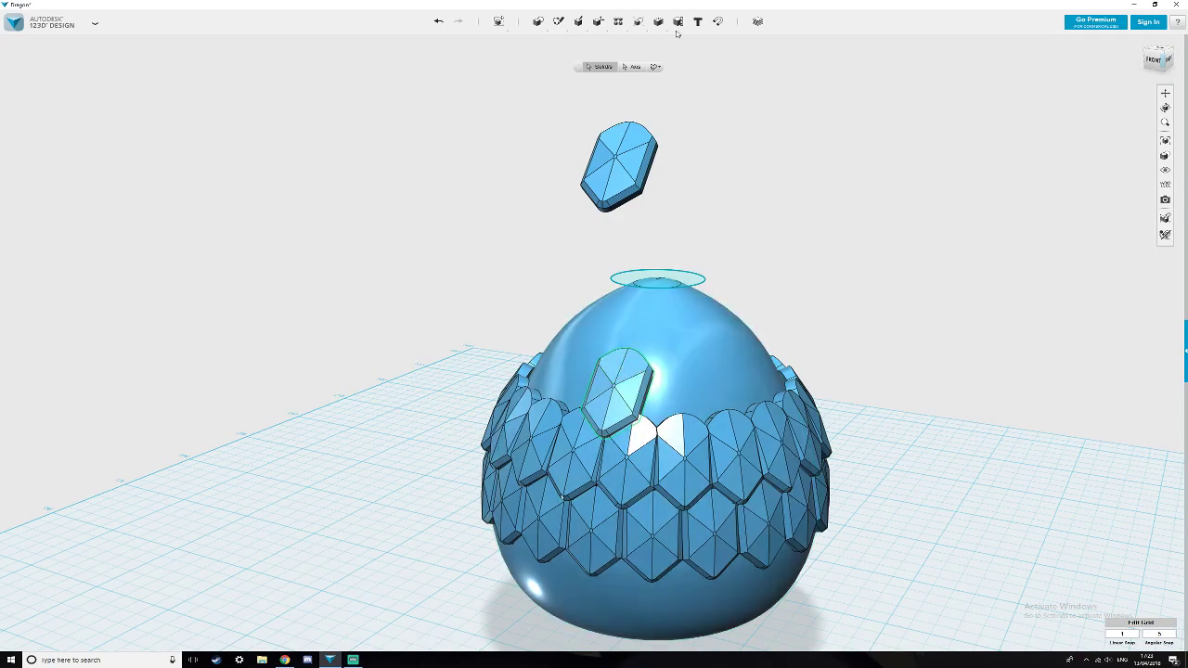
click(635, 67)
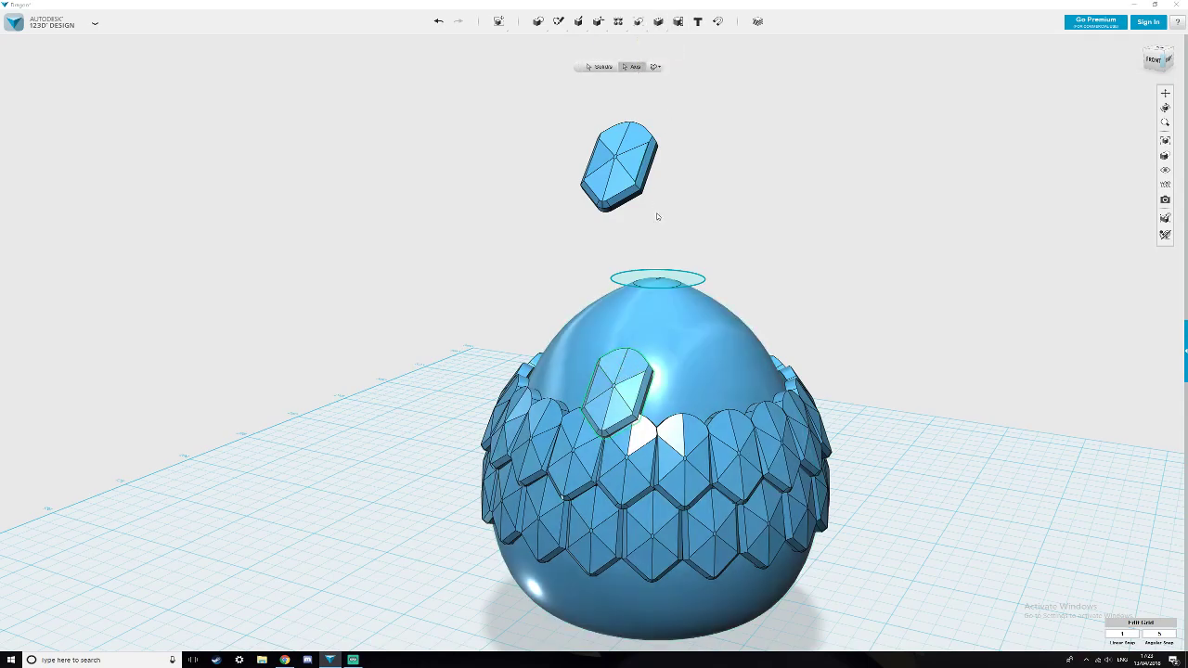
click(659, 274)
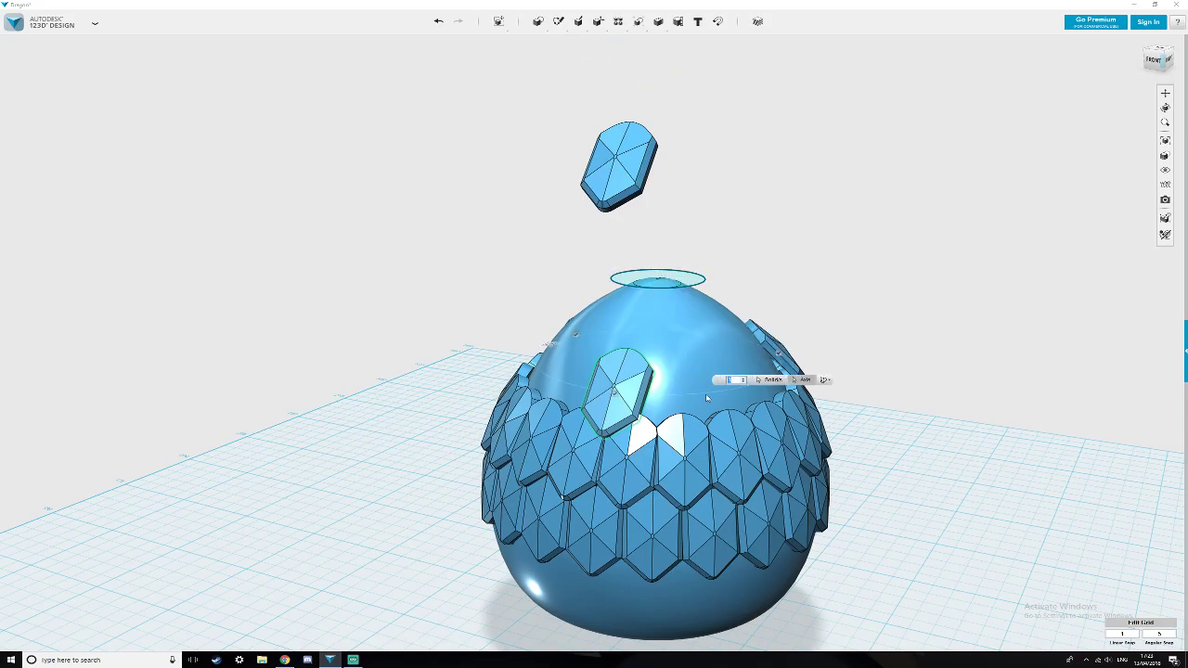
text(18)
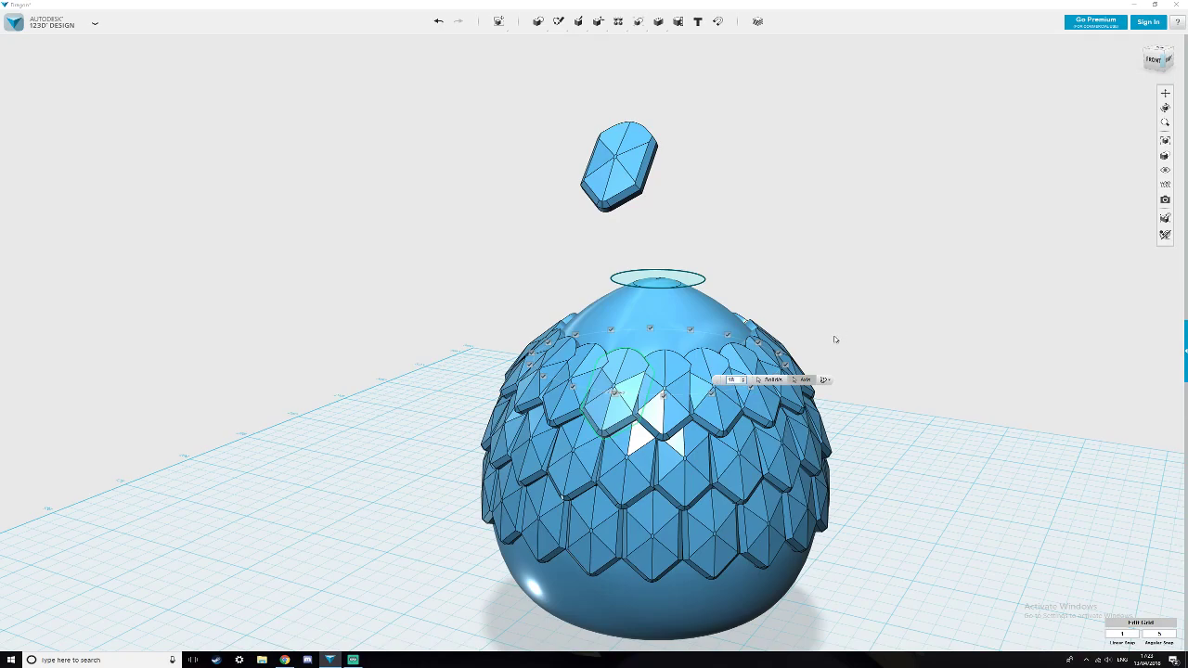
Try pattern counts of 16 and 15 for the third-row scales, comparing the spacing around the egg.
key(BackSpace)
text(6)
mouse_move(935, 347)
right_down()
mouse_move(899, 350)
mouse_move(897, 340)
mouse_move(857, 354)
mouse_move(915, 342)
right_up()
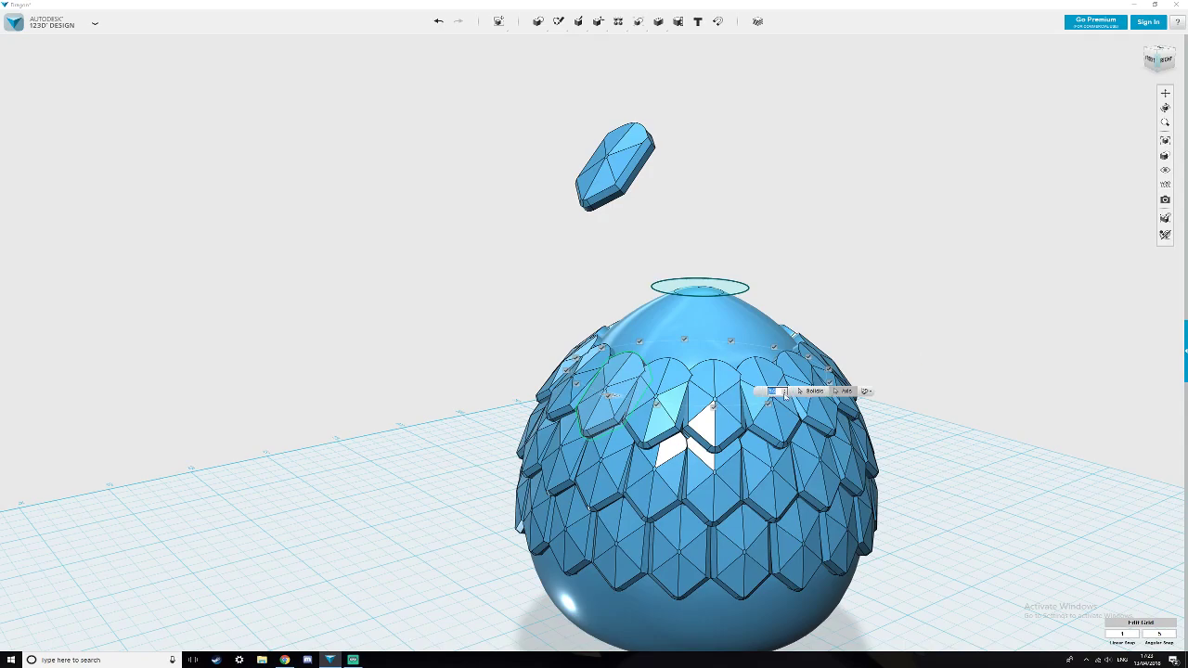
text(15)
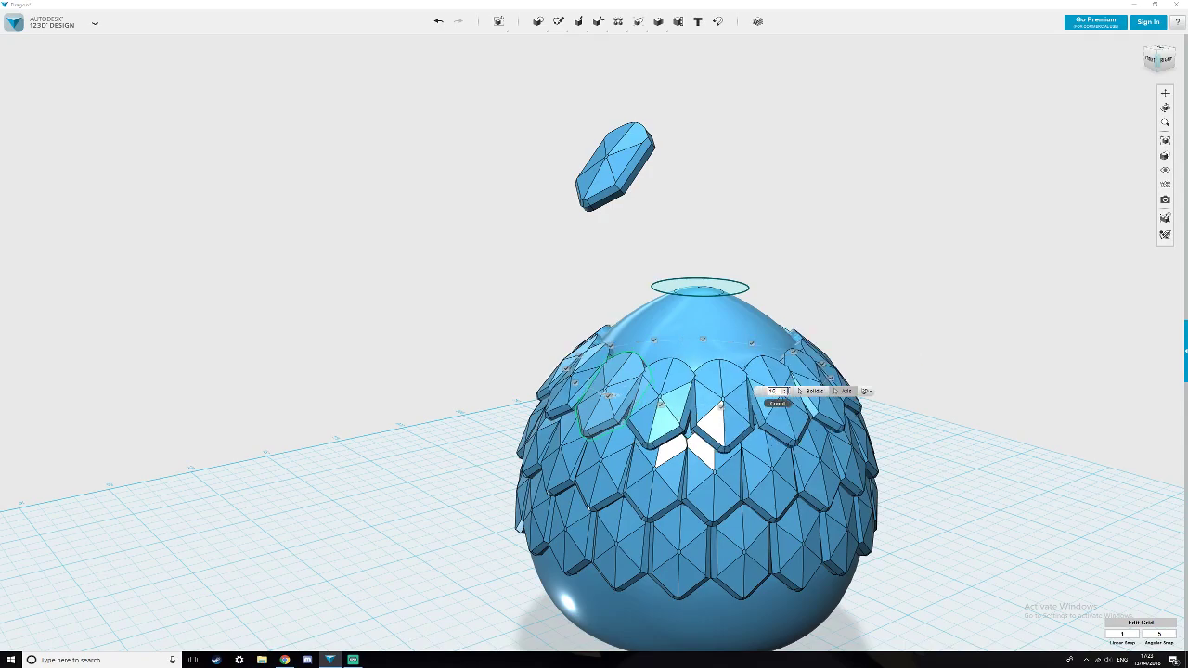
click(787, 391)
right_drag(722, 431, 804, 386)
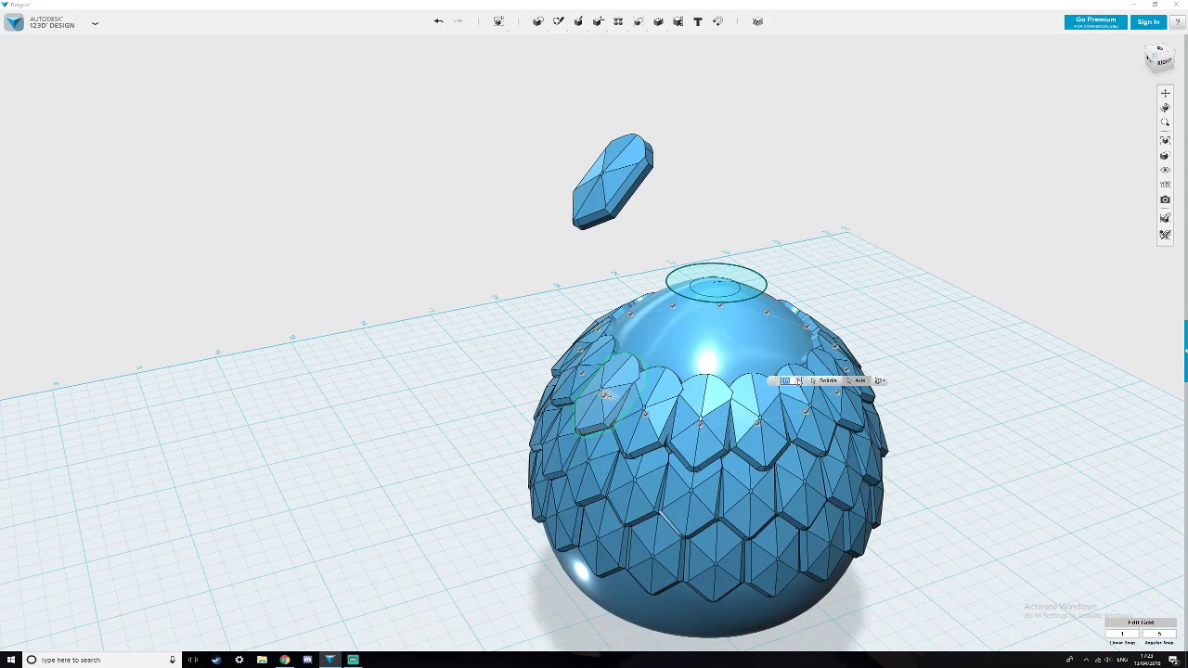
Set the third row's pattern count to 17, check the spacing around the egg and finish the pattern.
text(17)
right_drag(759, 447, 707, 425)
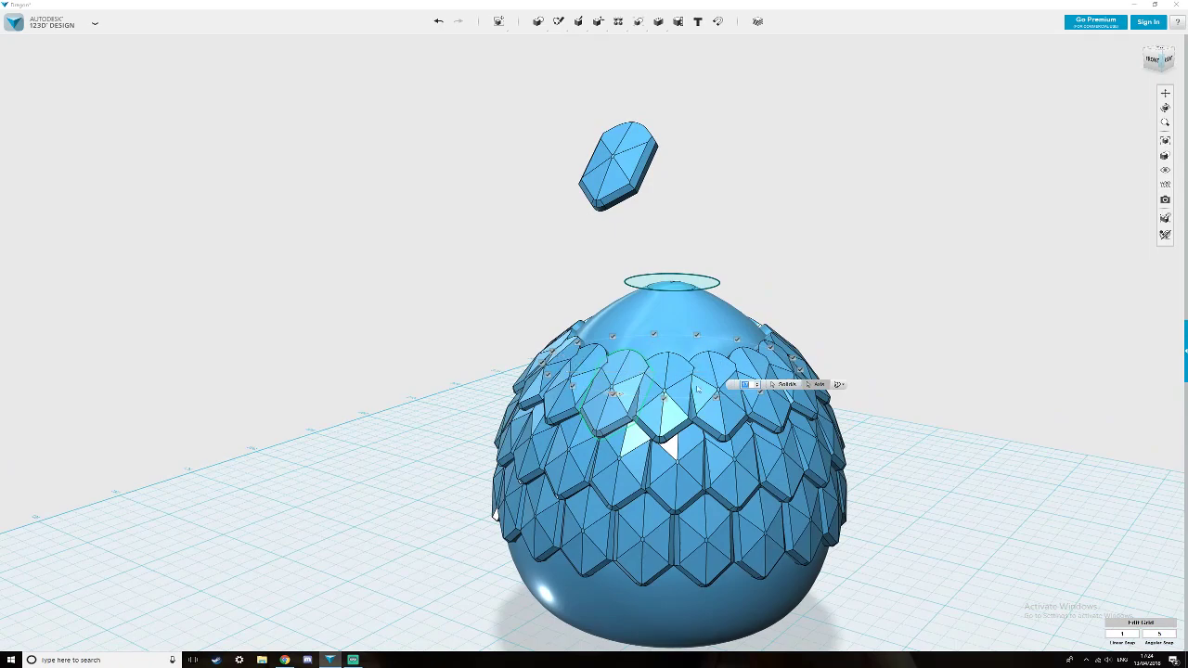
right_drag(868, 464, 724, 466)
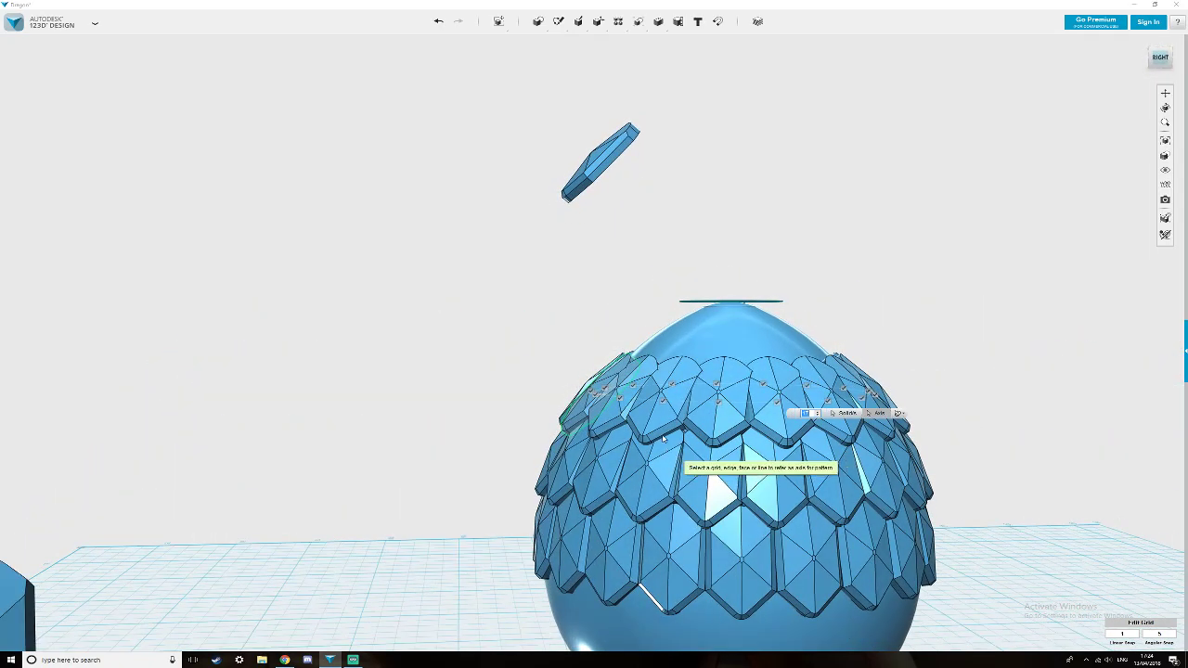
right_drag(786, 466, 821, 482)
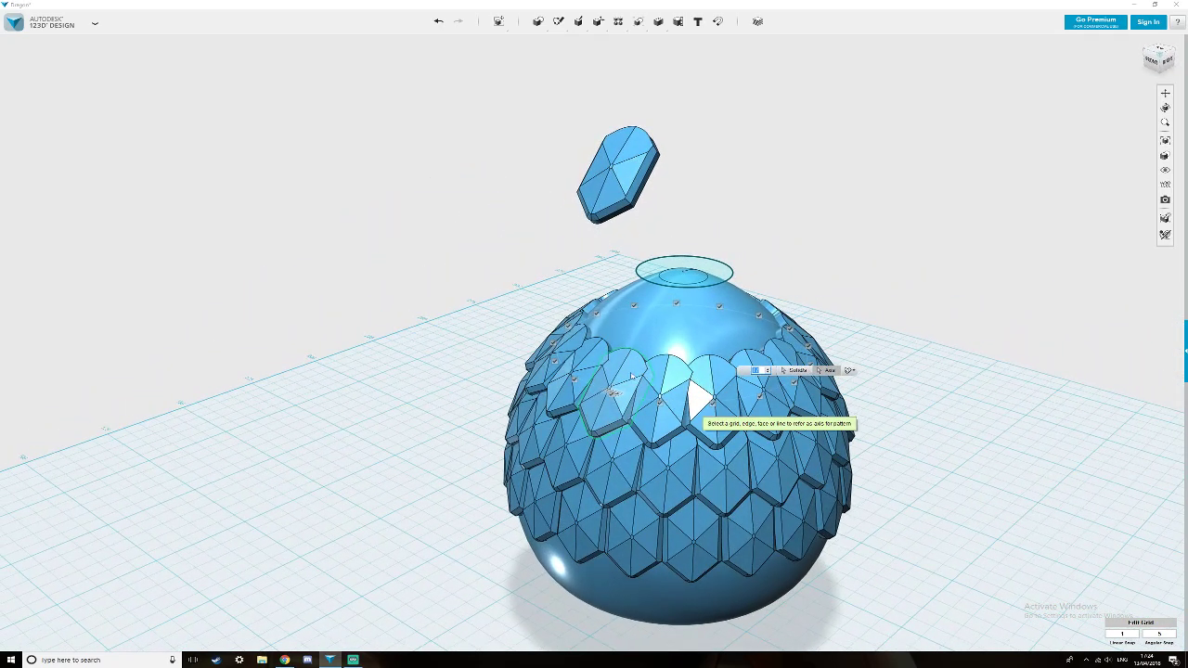
click(910, 389)
Move the spare scale floating over the egg well away to one side.
mouse_move(872, 358)
right_down()
mouse_move(866, 332)
mouse_move(862, 349)
right_up()
right_drag(642, 365, 659, 414)
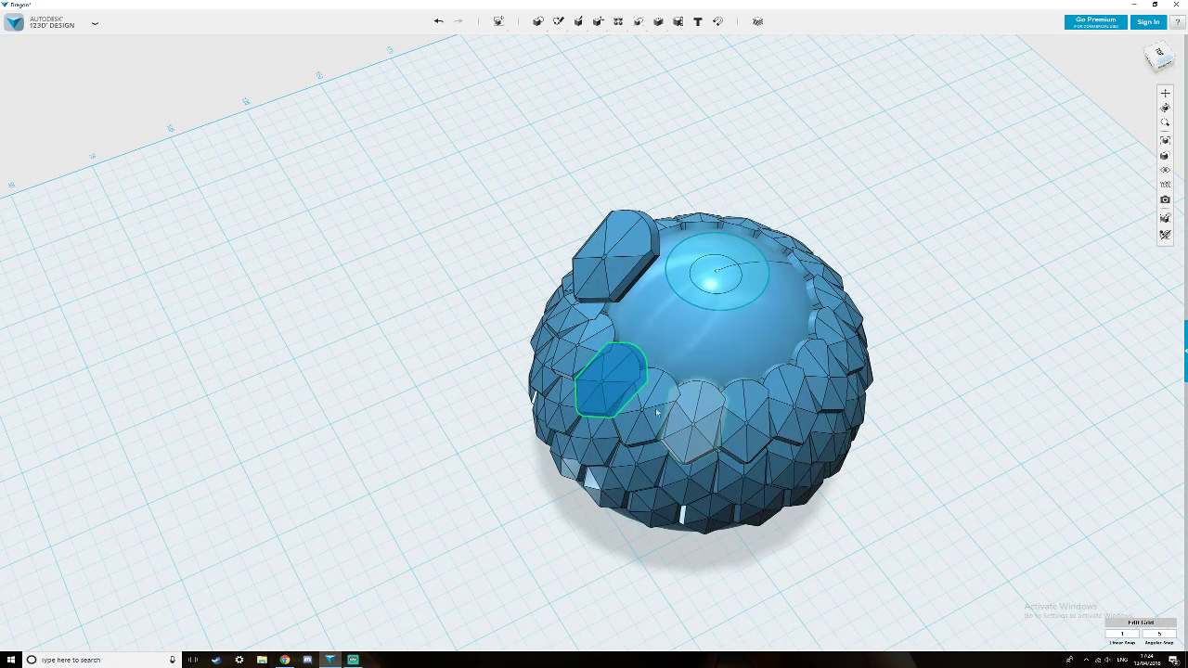
right_drag(875, 473, 870, 429)
right_drag(635, 410, 655, 454)
drag(570, 234, 230, 183)
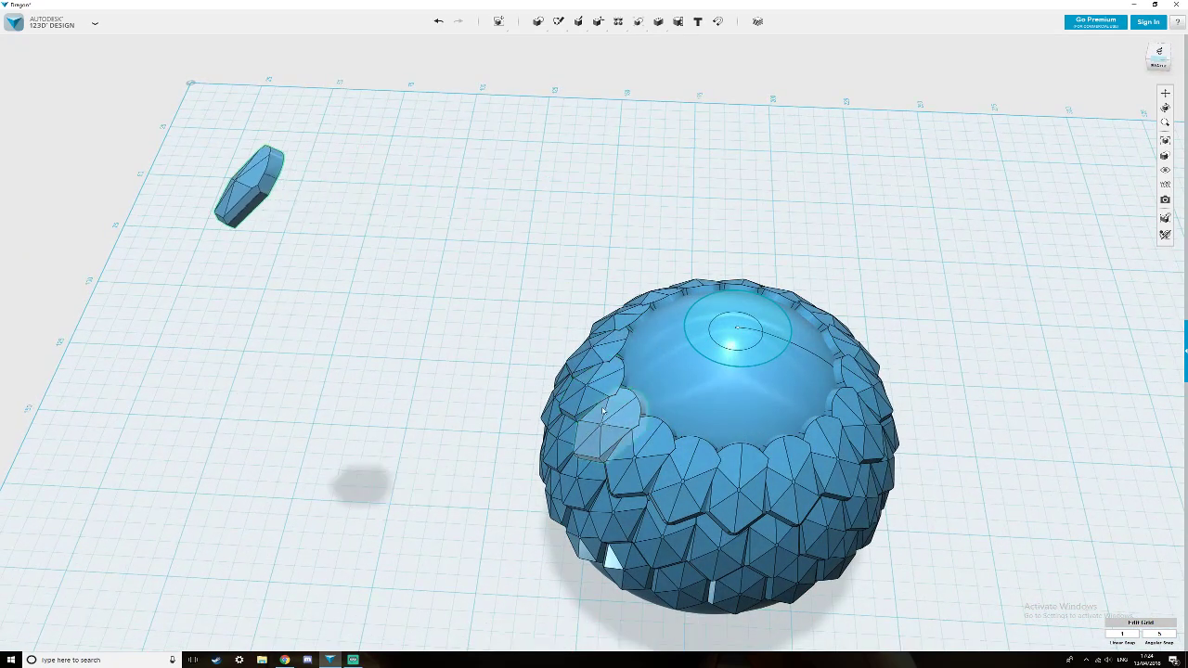
Merge all 17 scales of the third row into one solid.
click(596, 378)
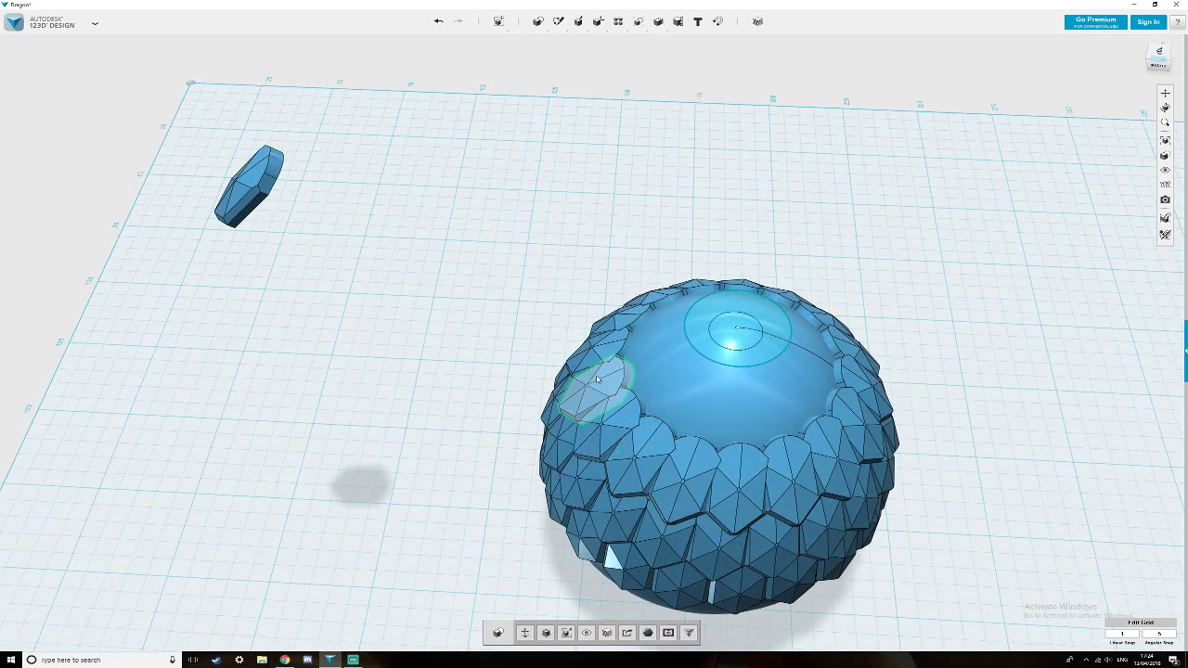
click(450, 415)
key(bracketright)
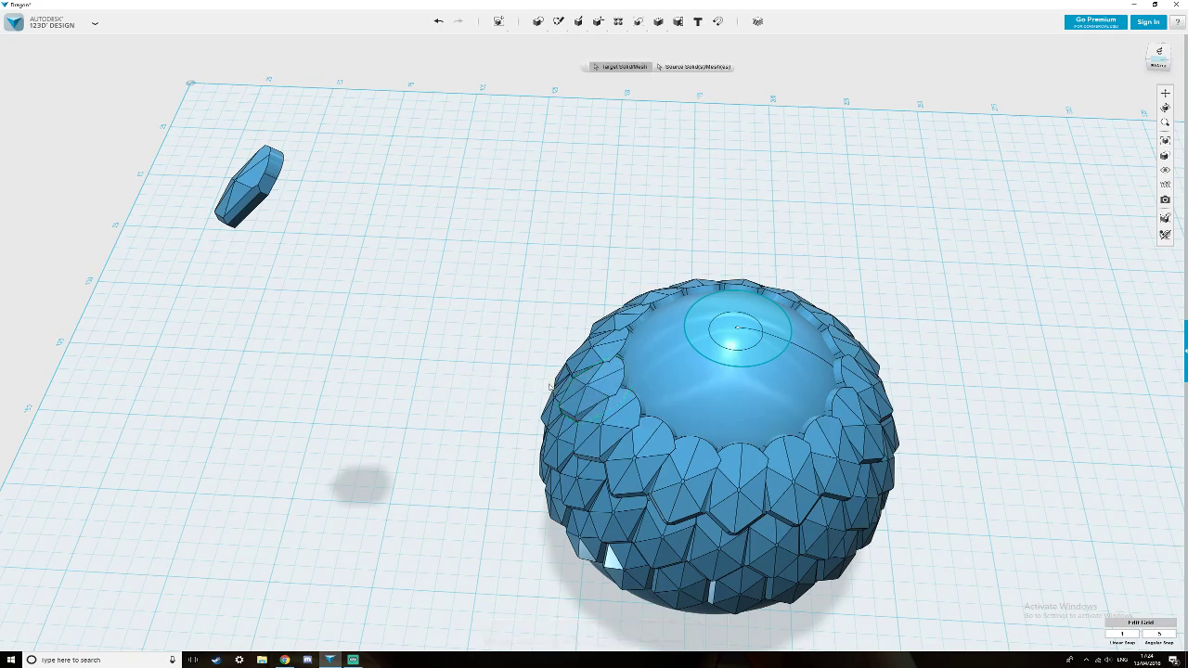
click(586, 383)
click(608, 422)
click(641, 455)
click(683, 478)
click(756, 485)
click(792, 475)
click(832, 455)
click(853, 422)
click(860, 379)
click(840, 345)
click(809, 319)
click(776, 299)
click(740, 287)
click(702, 288)
click(653, 301)
click(618, 320)
click(592, 350)
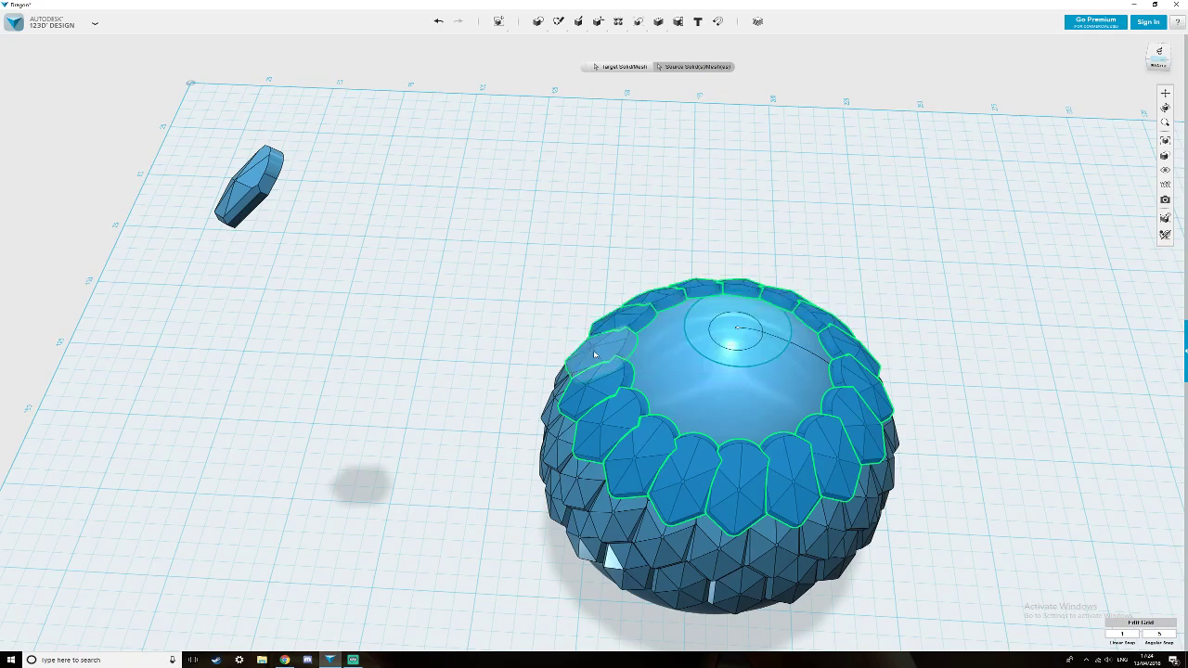
key(Return)
Merge the first, second and third scale rows into a single solid.
right_drag(444, 416, 475, 398)
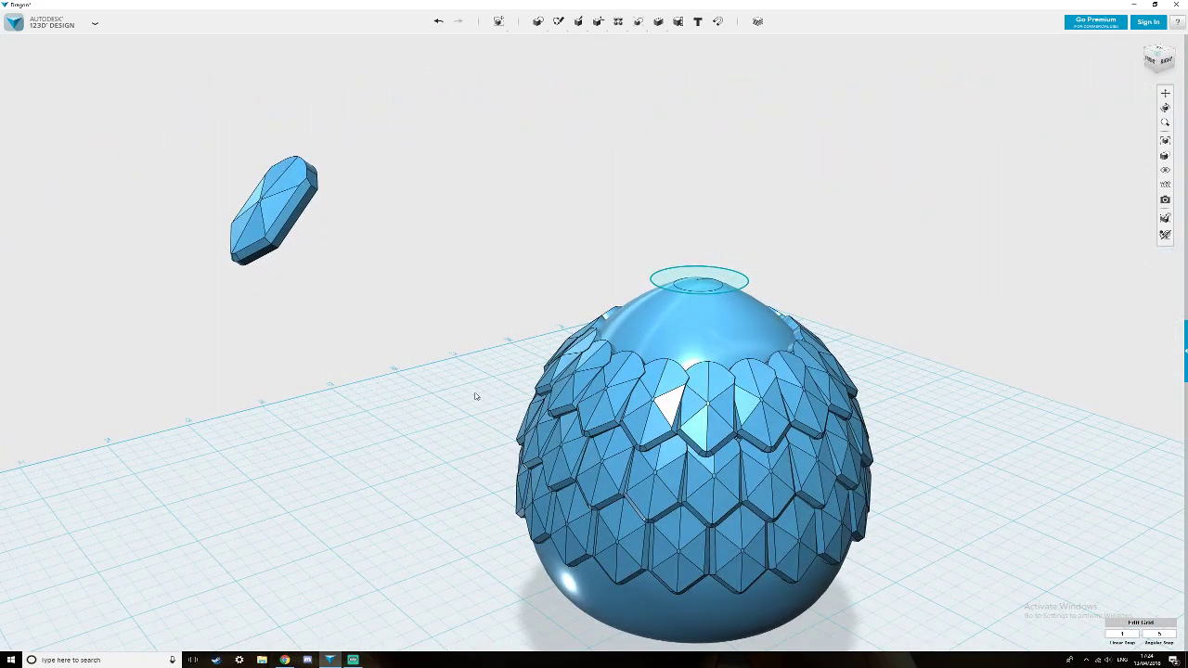
key(bracketleft)
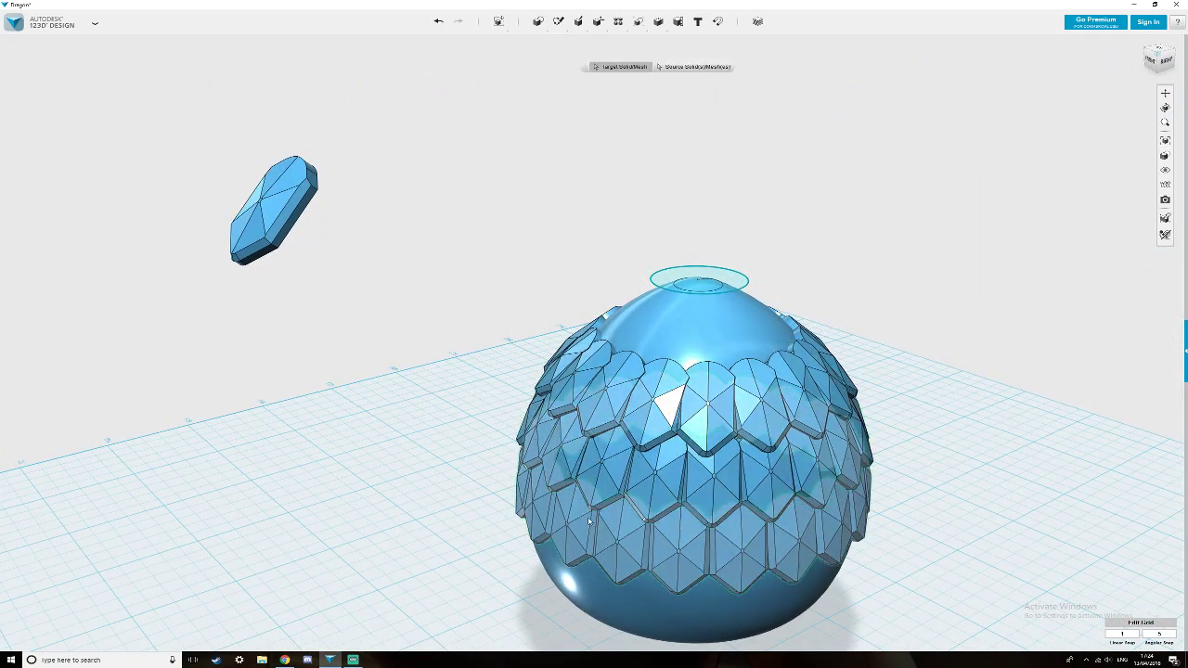
click(608, 528)
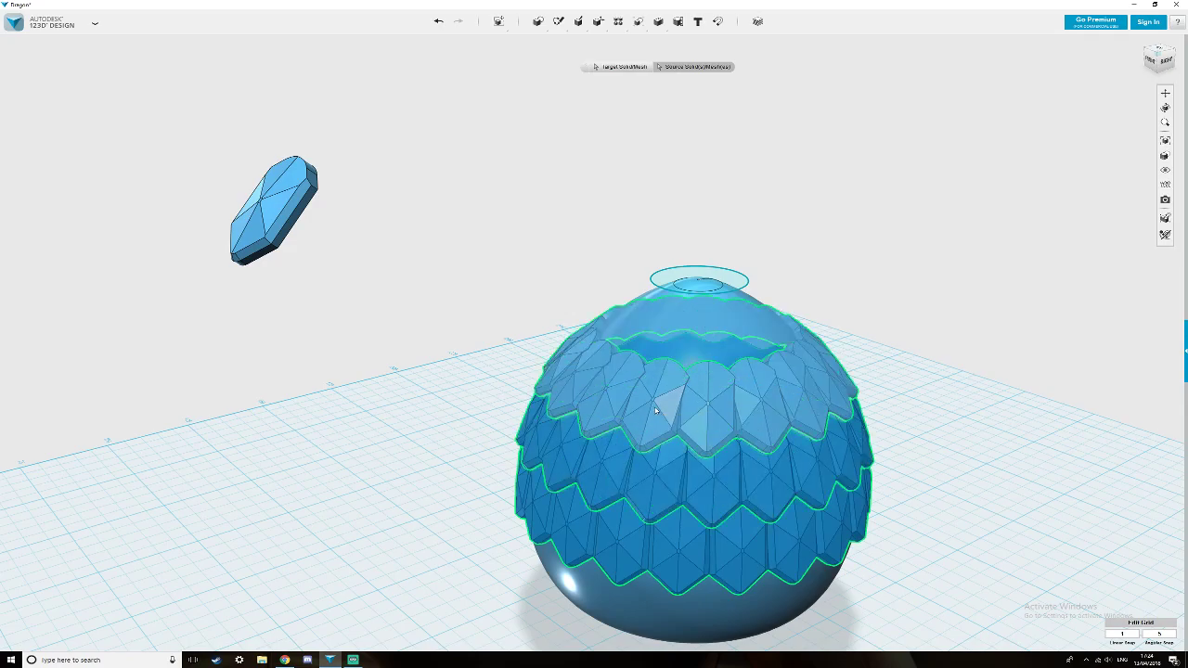
key(Return)
Lift the merged scale rows off the egg to inspect the shell, and undo the move.
right_drag(926, 452, 872, 533)
click(867, 524)
click(525, 633)
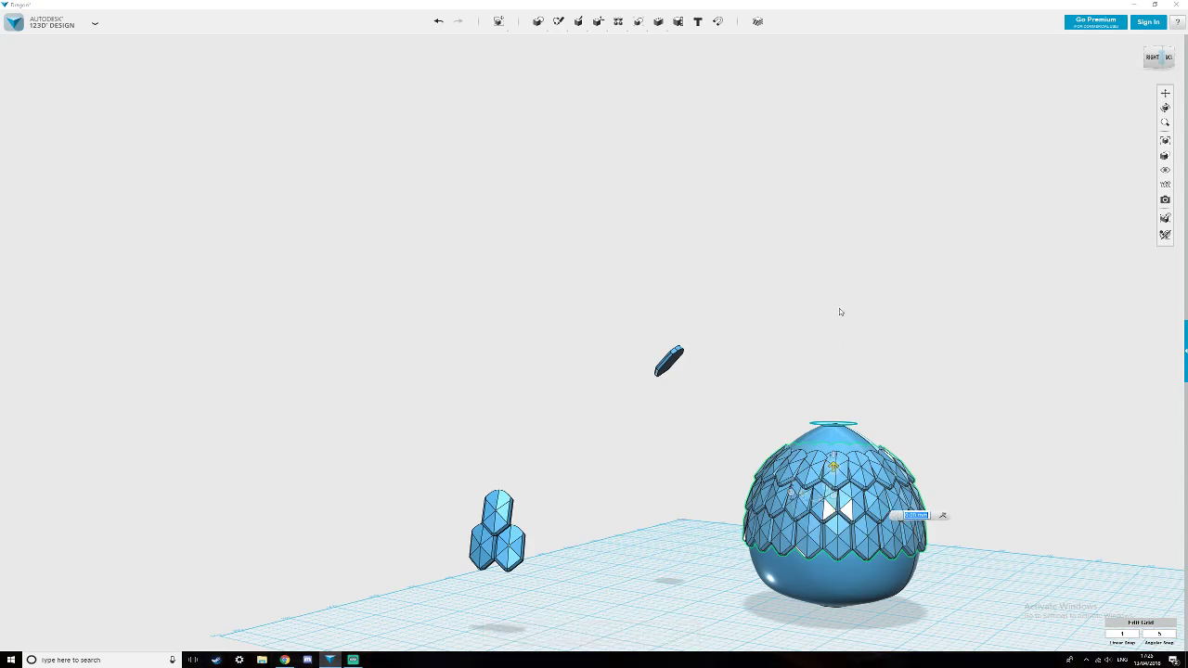
drag(841, 312, 840, 310)
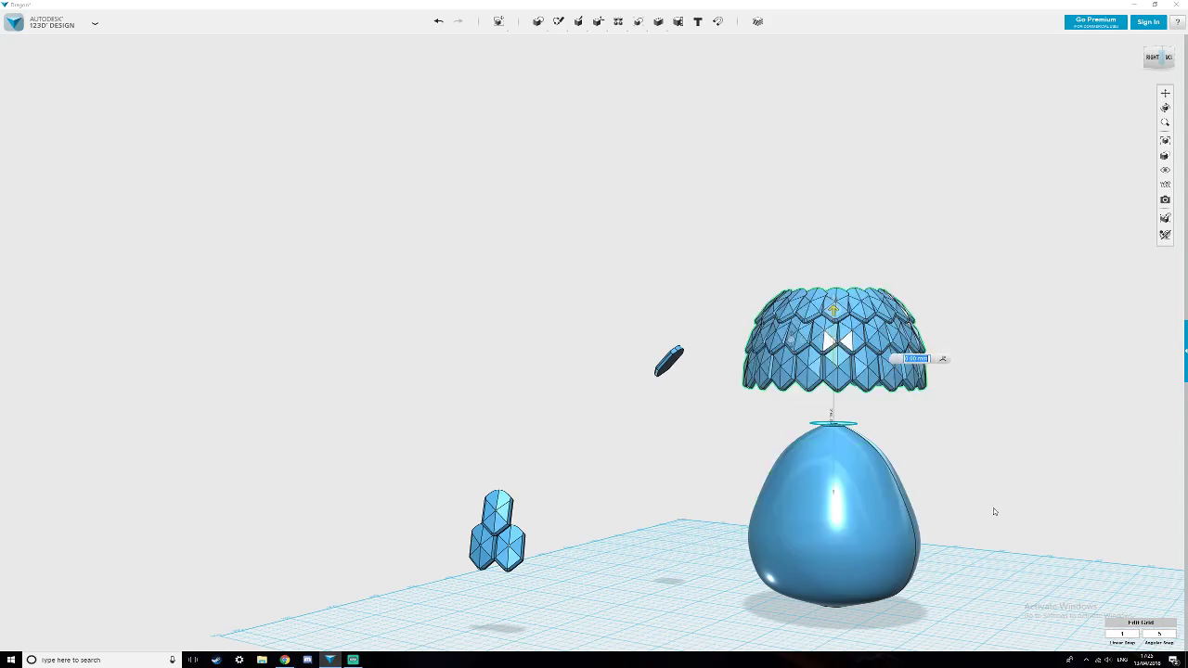
right_drag(620, 517, 618, 515)
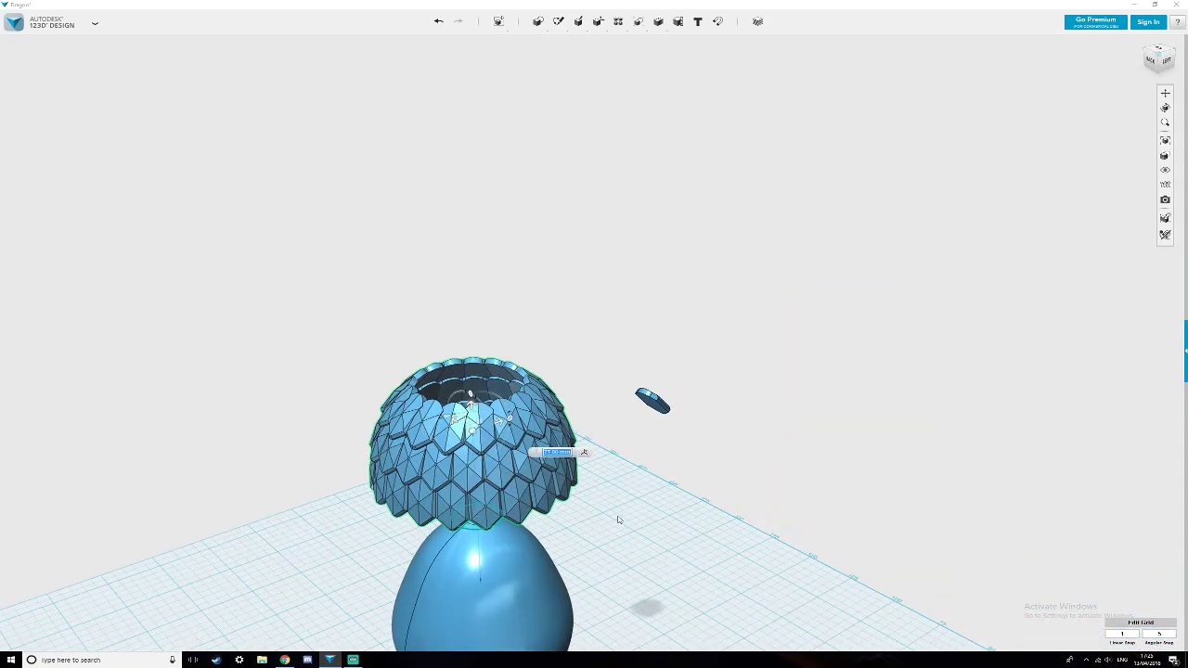
key(ctrl+z)
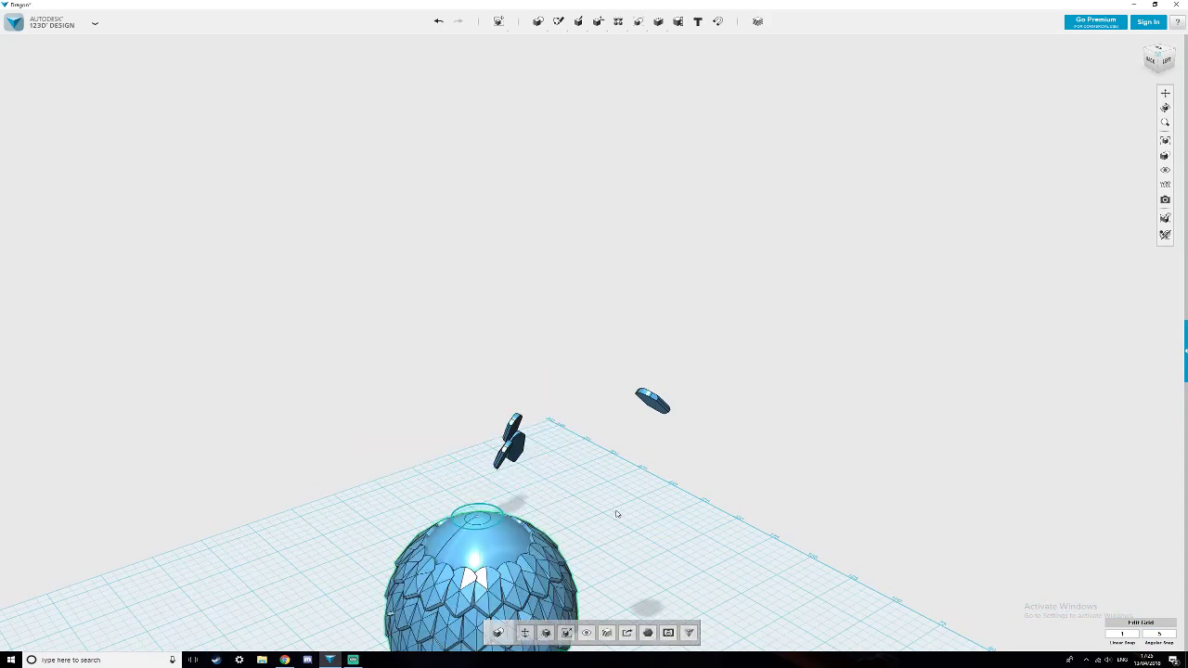
Reposition the spare scale in the open space beside and above the egg.
mouse_move(809, 564)
right_down()
mouse_move(785, 557)
mouse_move(801, 526)
mouse_move(795, 555)
right_up()
scroll(793, 557, up, 4)
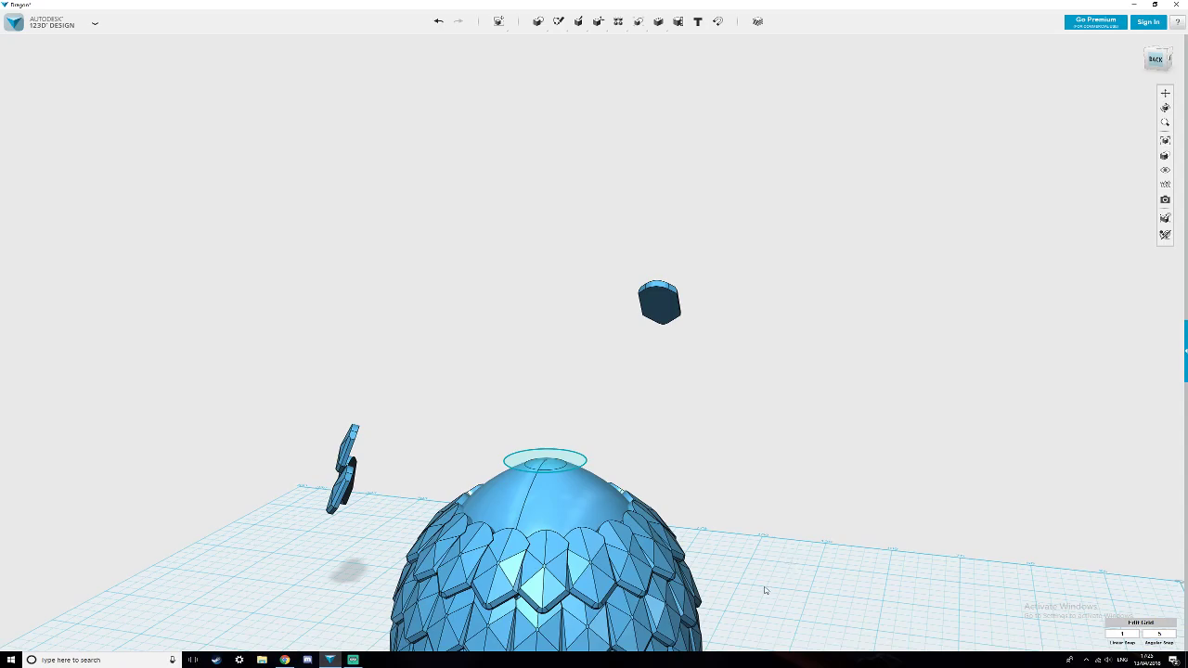
right_drag(755, 557, 762, 535)
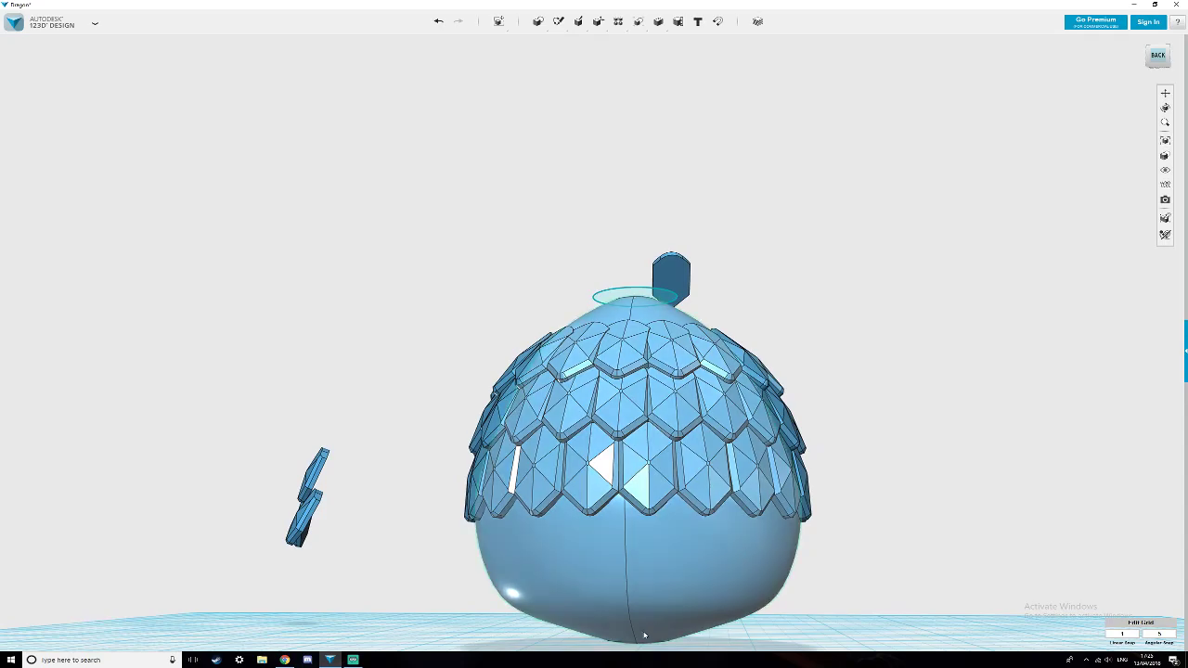
right_drag(831, 380, 851, 401)
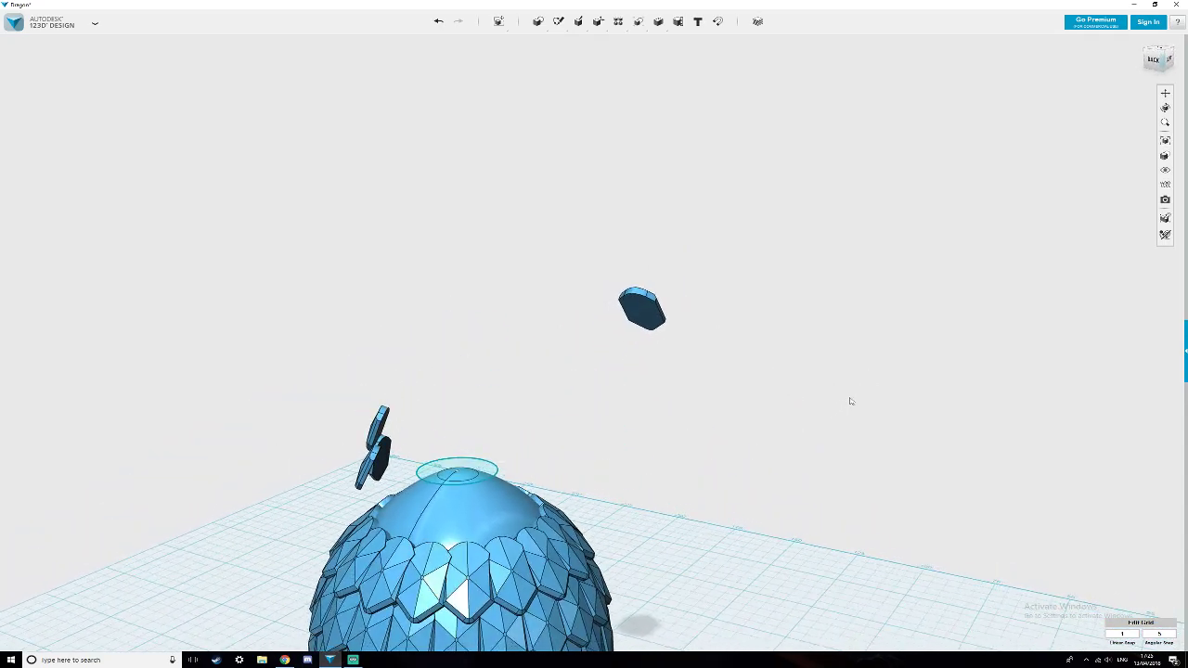
drag(651, 305, 653, 295)
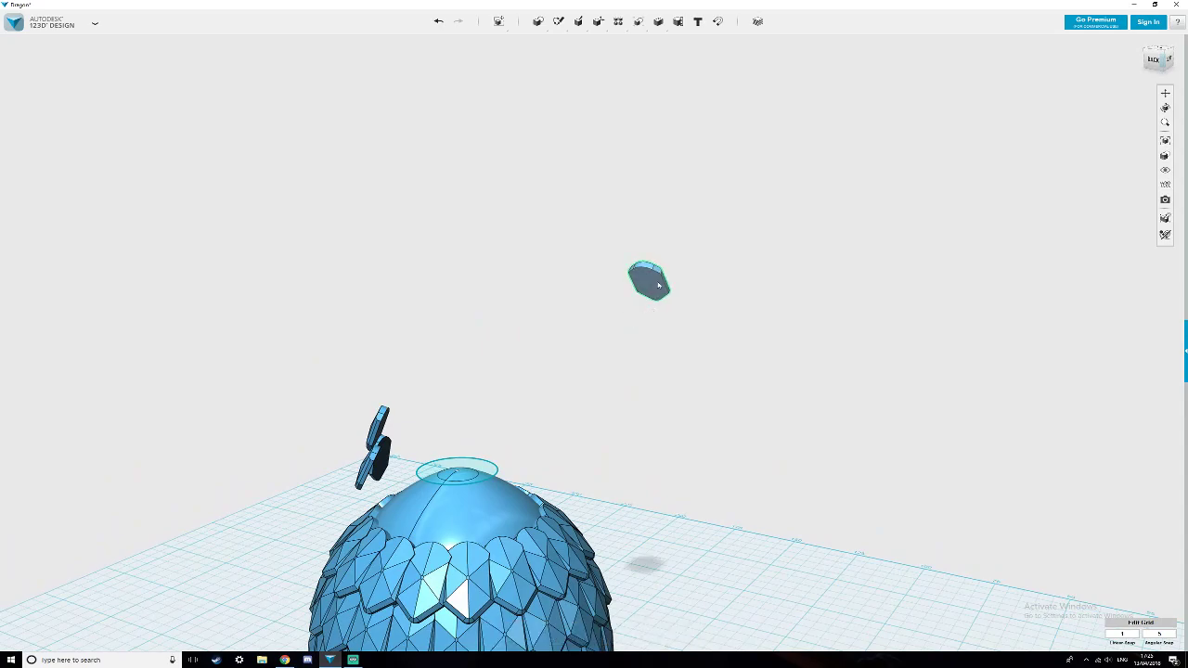
drag(649, 348, 642, 496)
right_drag(642, 496, 653, 536)
drag(837, 334, 942, 440)
Duplicate the spare scale and place the copy beside it, nearer to the egg.
click(566, 632)
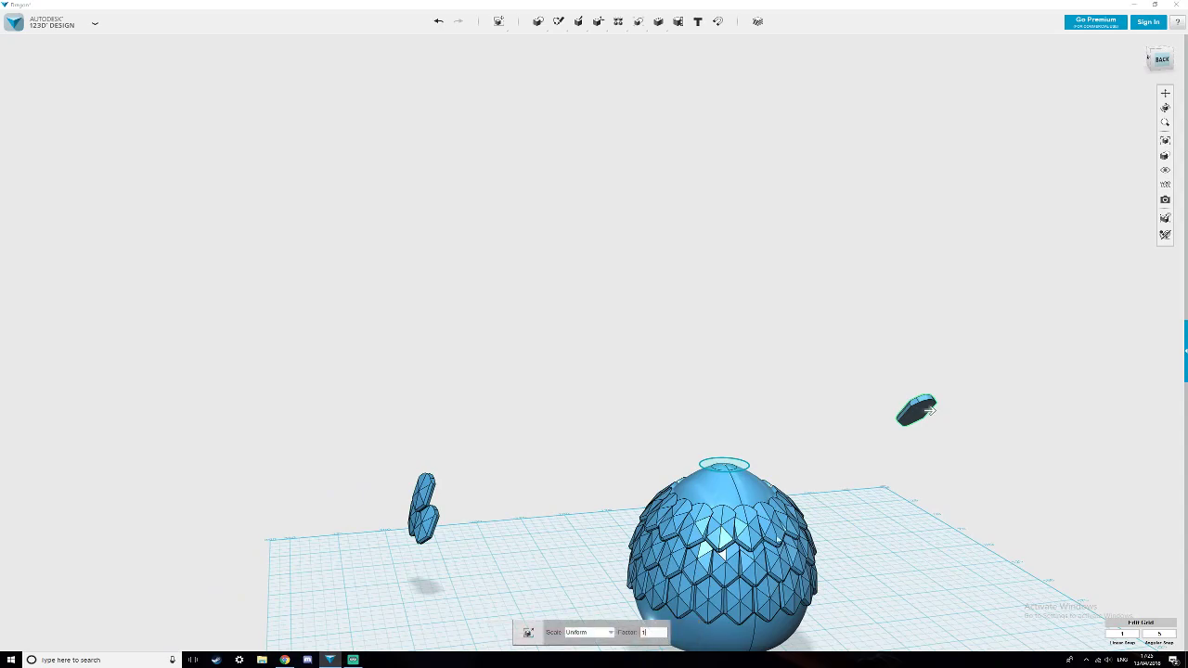
click(925, 507)
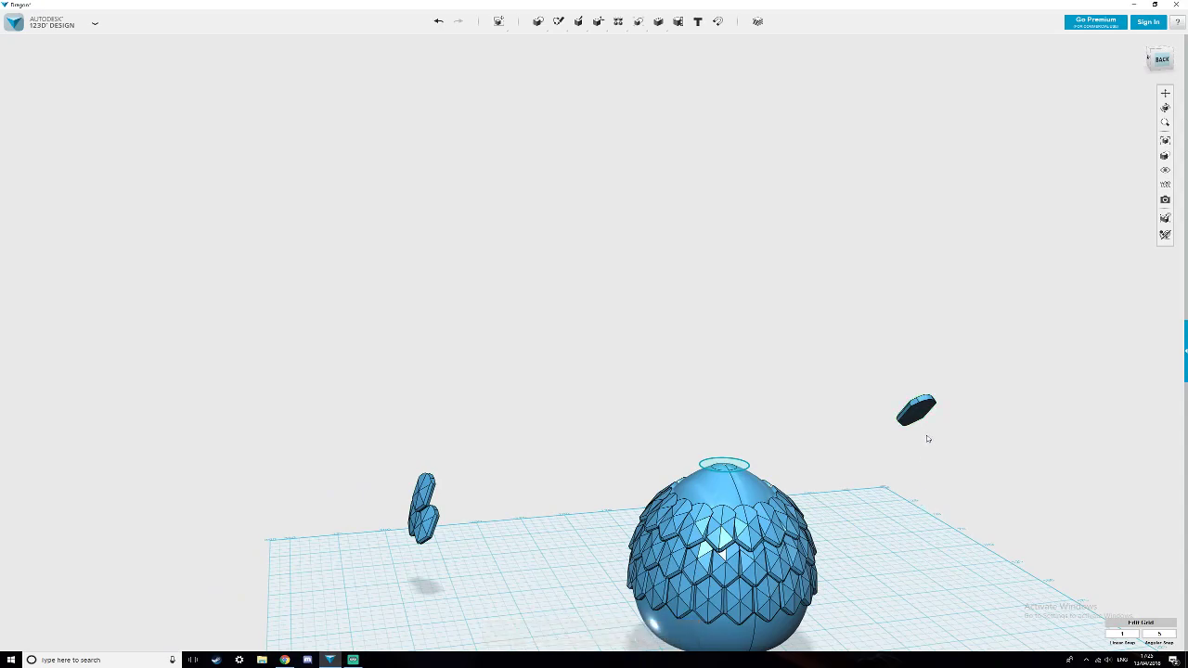
drag(909, 342, 930, 462)
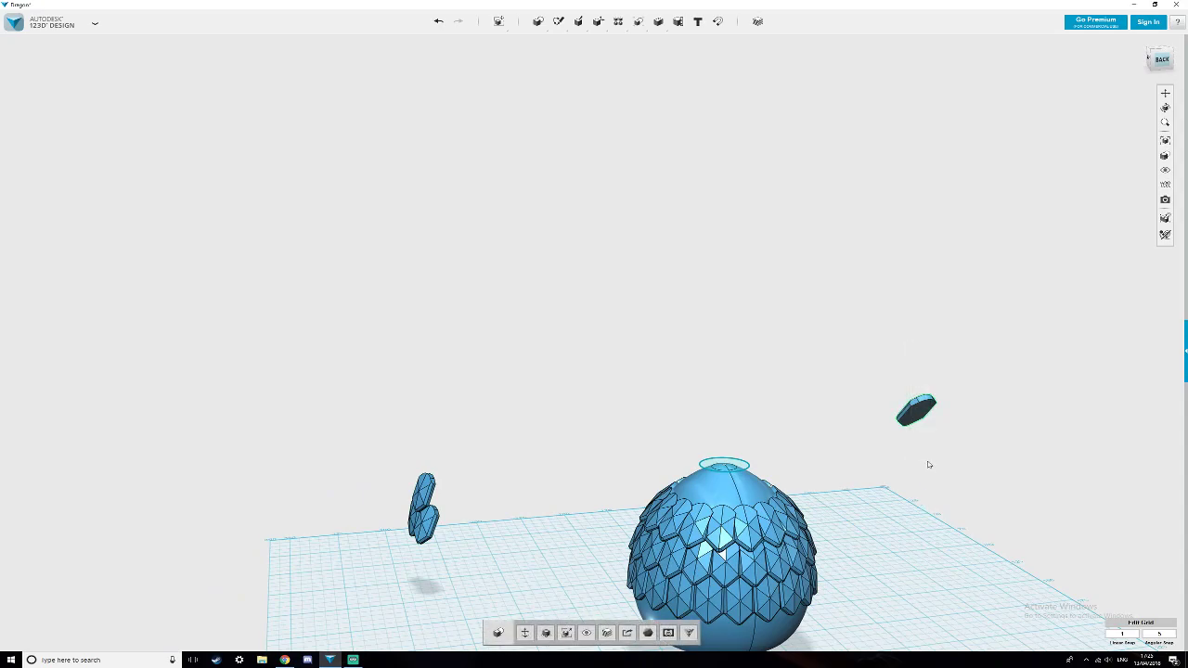
key(ctrl+t)
drag(891, 418, 838, 418)
click(918, 485)
Scale the new copy uniformly by a factor of 0.9.
click(876, 419)
click(565, 632)
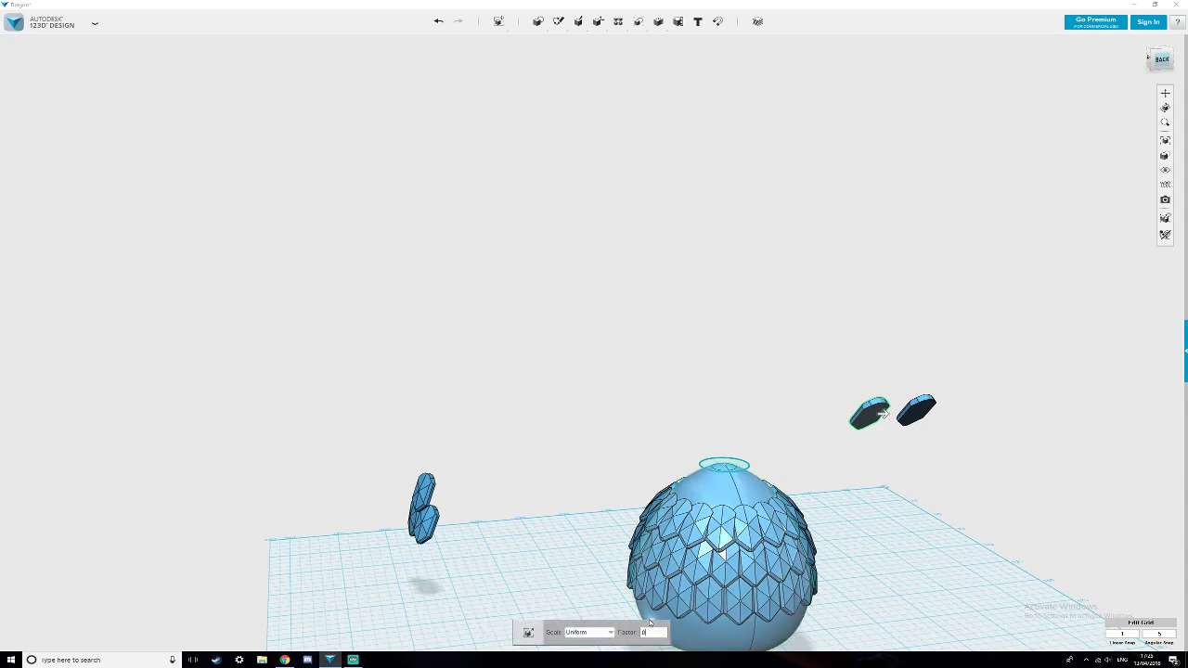
text(0.9)
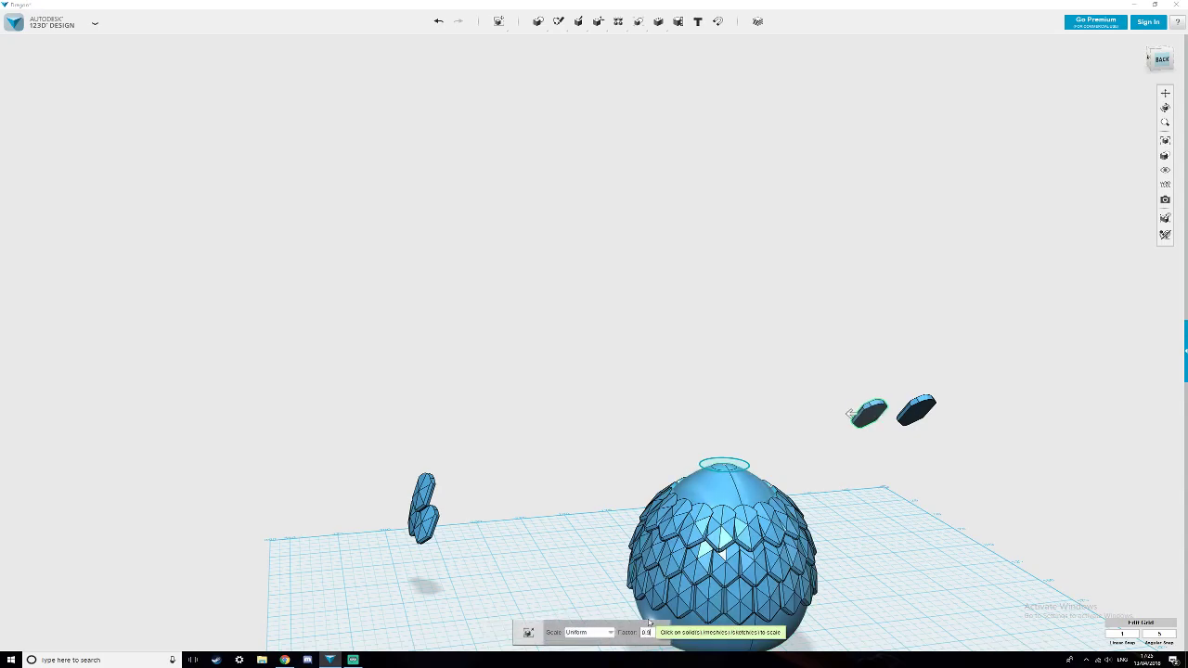
Change the spare copy's uniform scale factor to 0.8 and finish scaling it.
key(BackSpace)
text(8)
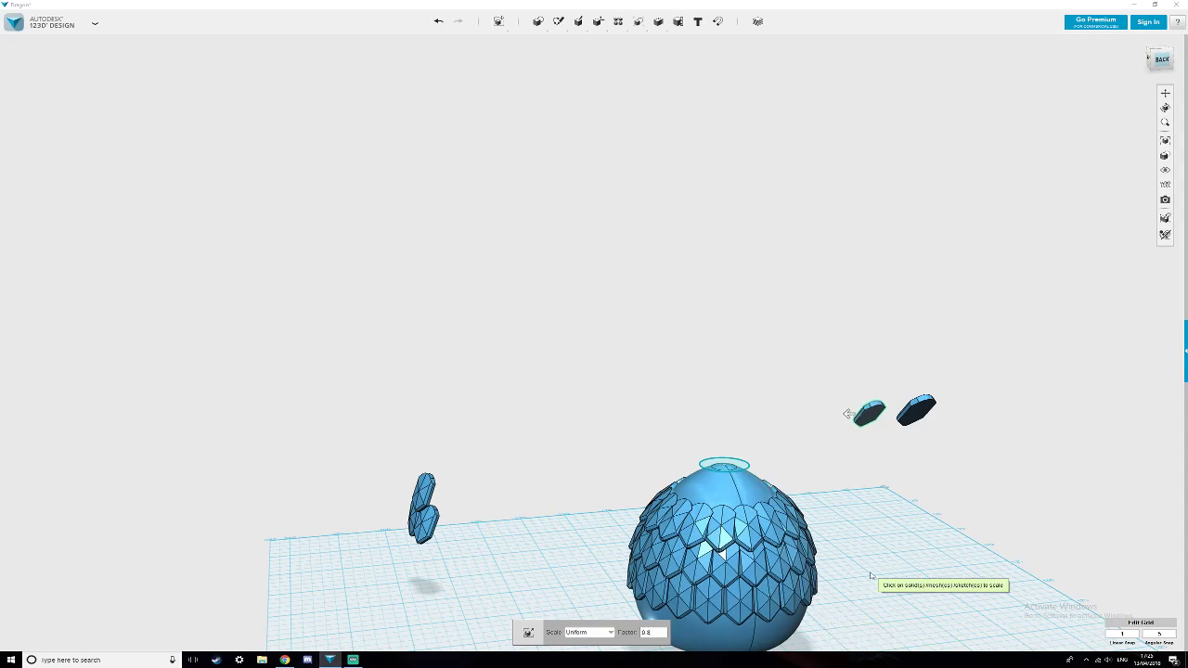
key(Escape)
Move the reduced scale from the open space onto the egg's bare shell, just above the uppermost row of scales.
right_drag(901, 525, 945, 545)
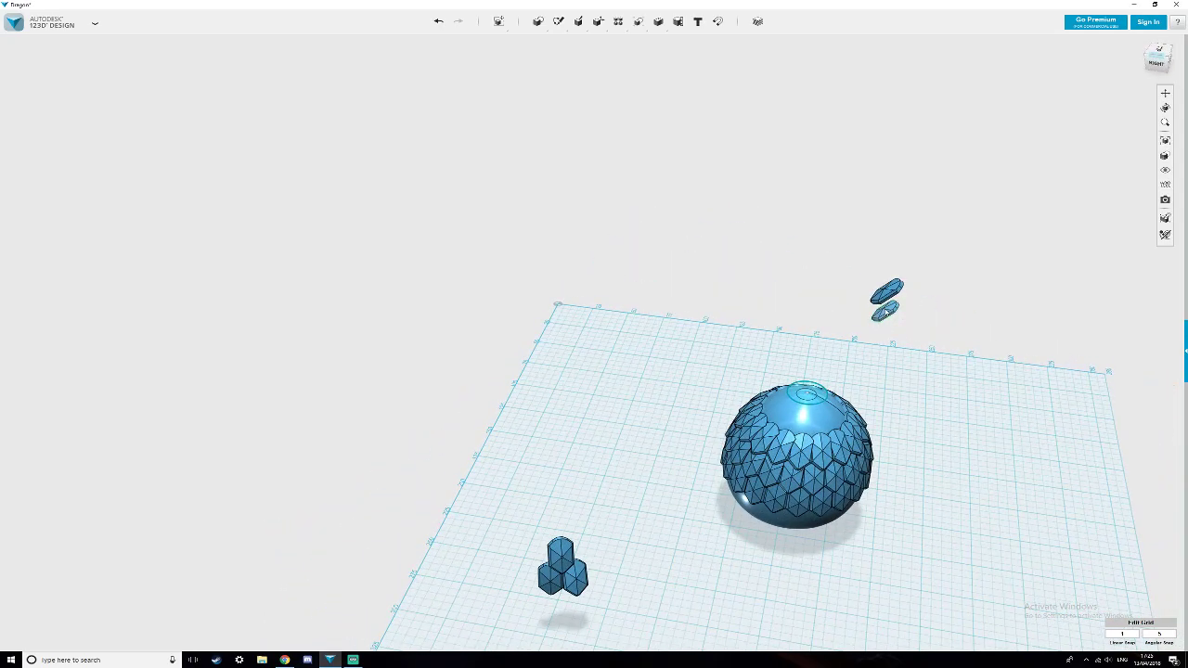
drag(884, 313, 772, 380)
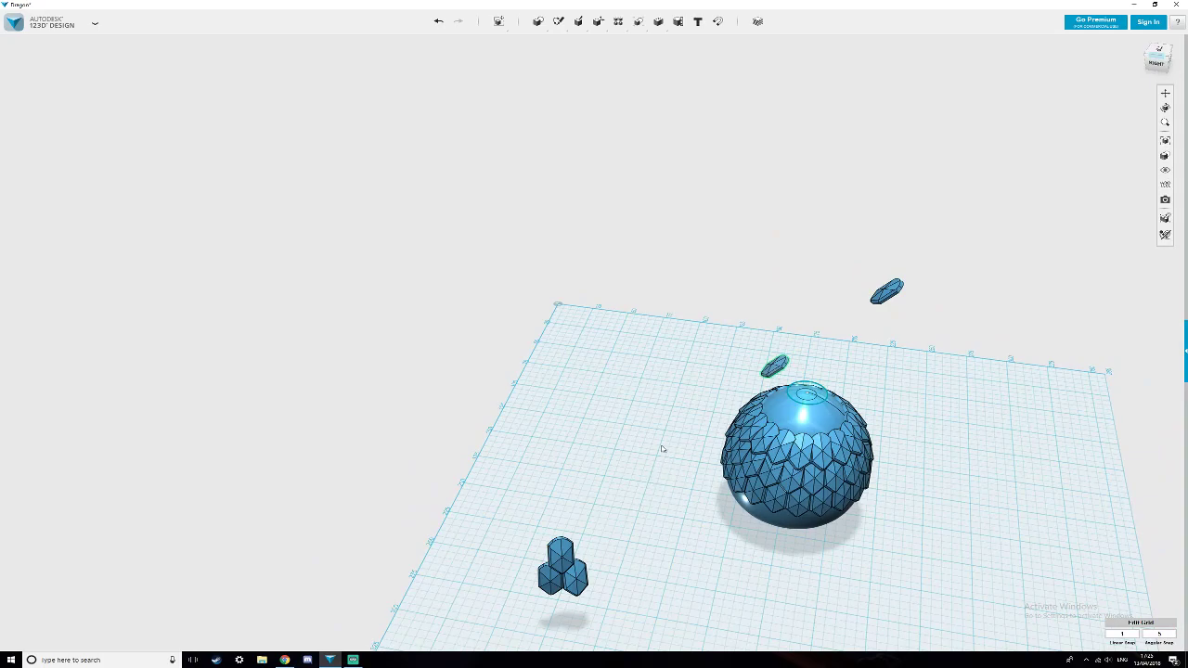
key(ctrl+t)
scroll(742, 411, up, 6)
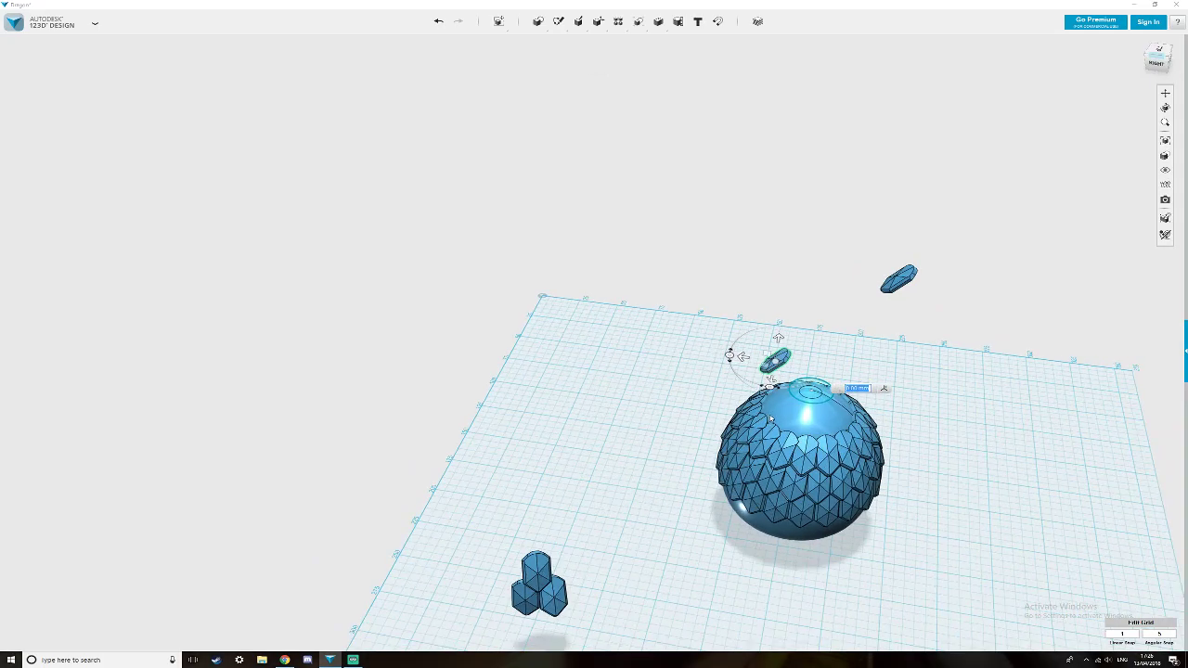
right_drag(747, 464, 791, 400)
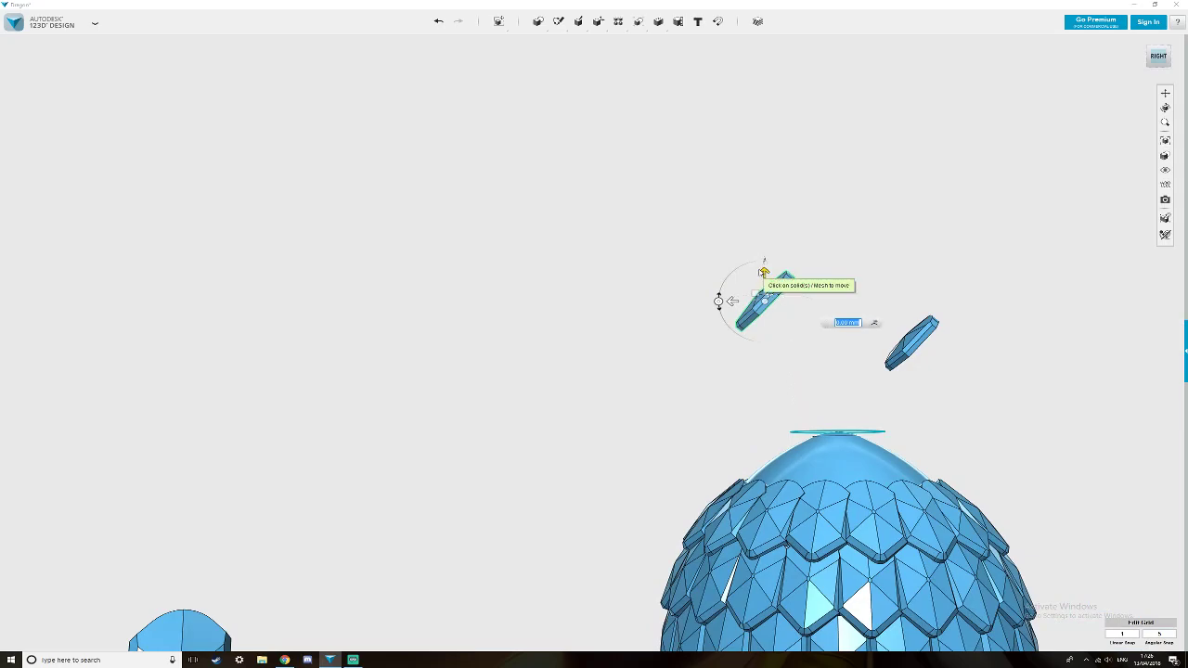
drag(764, 272, 756, 396)
right_drag(756, 396, 757, 420)
drag(761, 423, 745, 357)
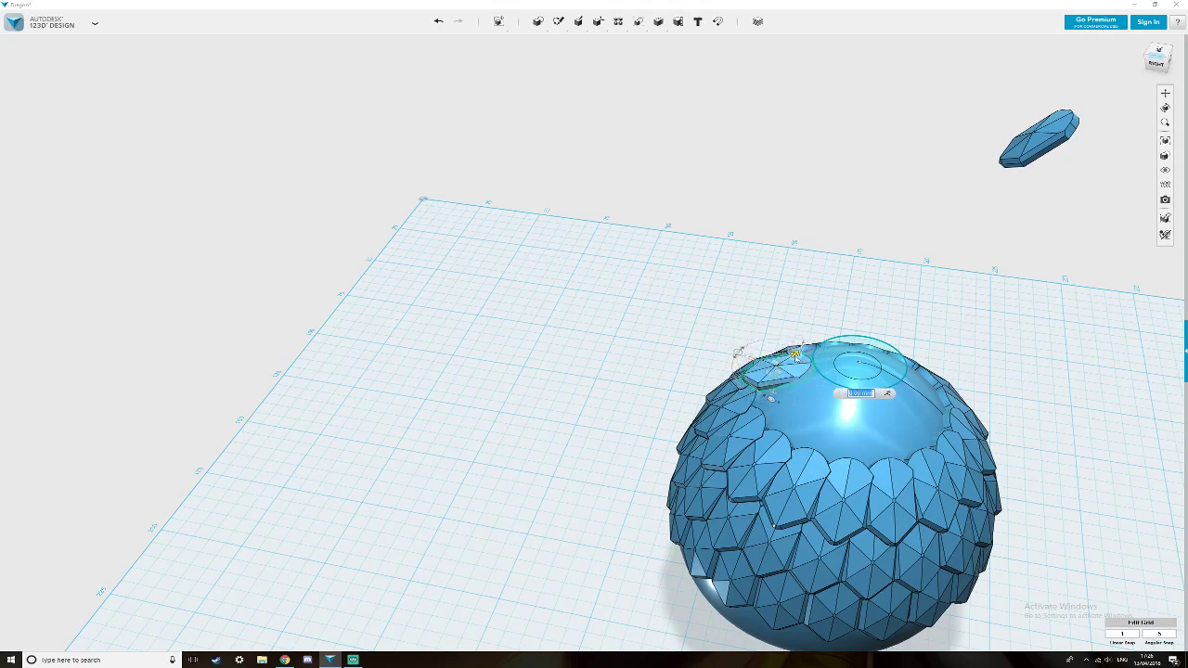
Lower the scale 1 mm, tilt it to follow the shell, and lower it another 1.5 mm.
drag(796, 358, 795, 362)
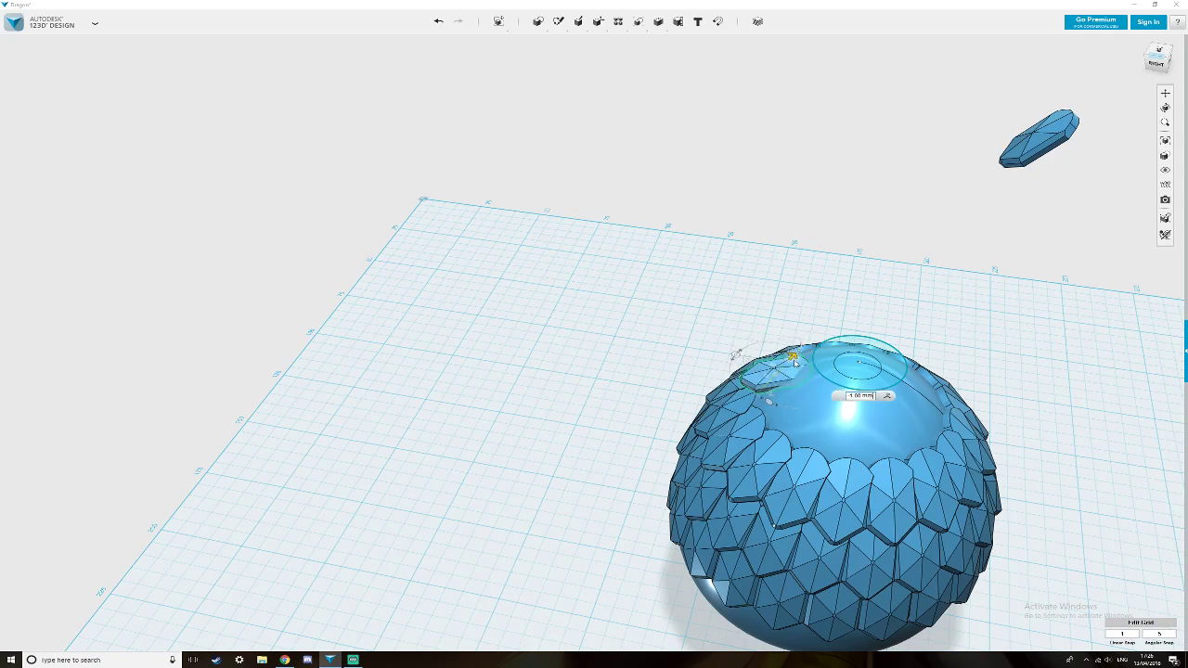
mouse_move(738, 354)
mouse_down()
mouse_move(722, 340)
mouse_move(726, 357)
mouse_up()
right_drag(759, 443, 796, 410)
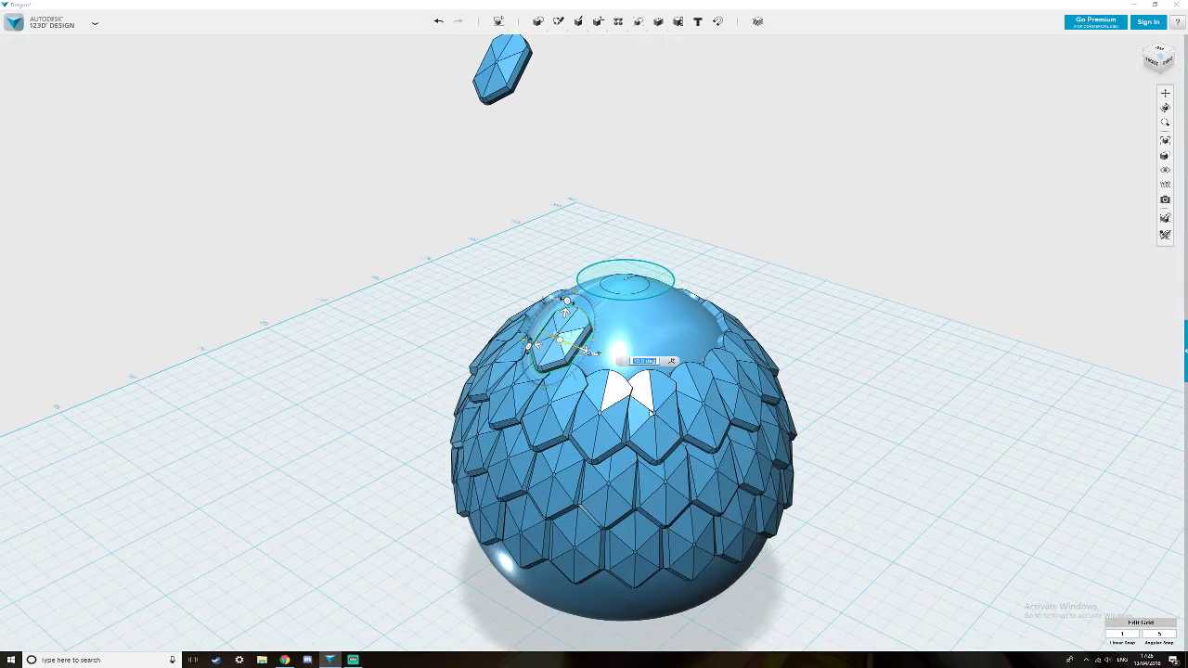
scroll(646, 406, up, 3)
mouse_move(533, 286)
mouse_down()
mouse_move(537, 317)
mouse_move(538, 300)
mouse_up()
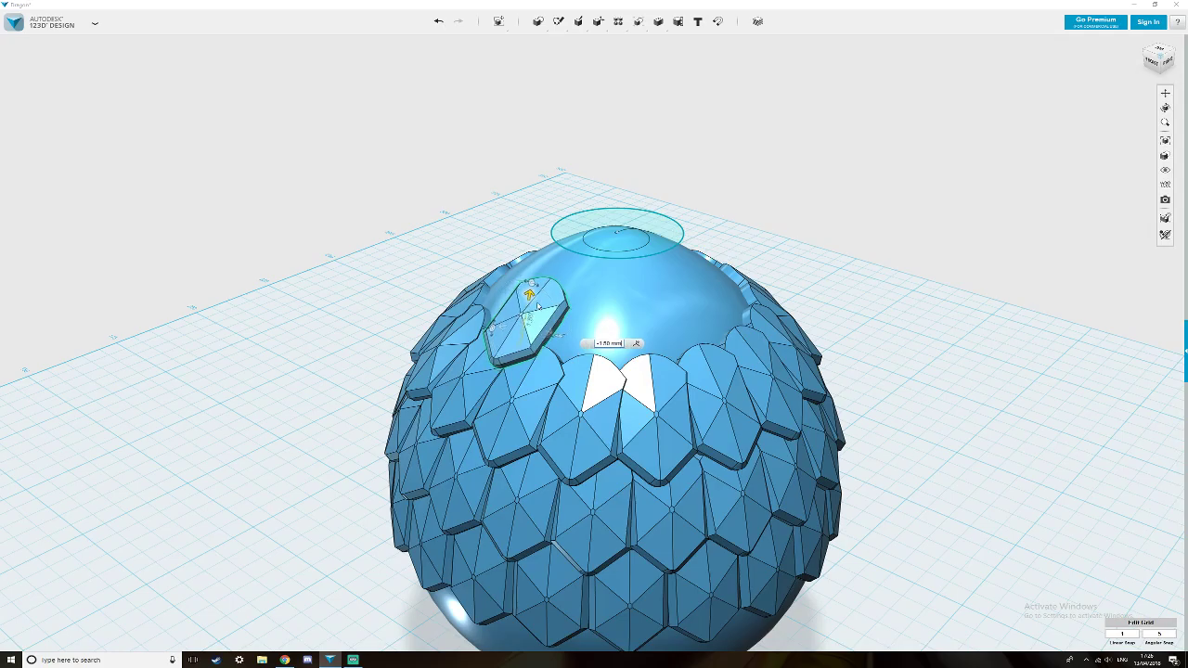
Shift the scale sideways and lower it about 2 mm toward the joint between two third-row scales.
right_drag(549, 396, 566, 425)
middle_drag(507, 453, 748, 462)
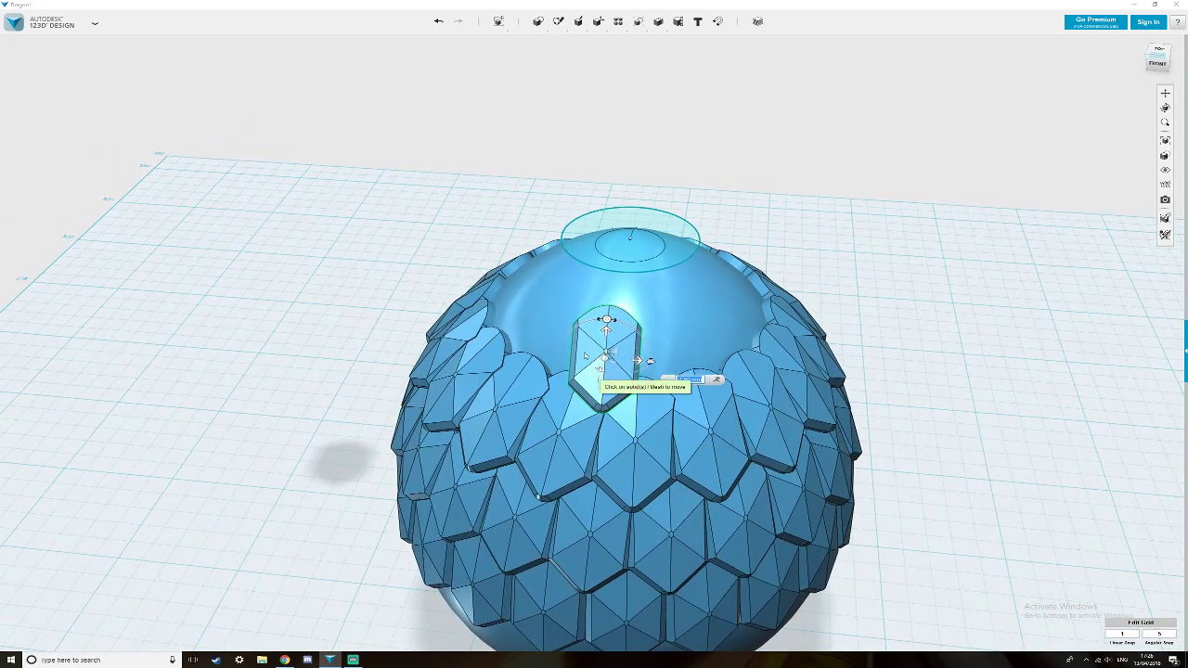
drag(607, 334, 646, 352)
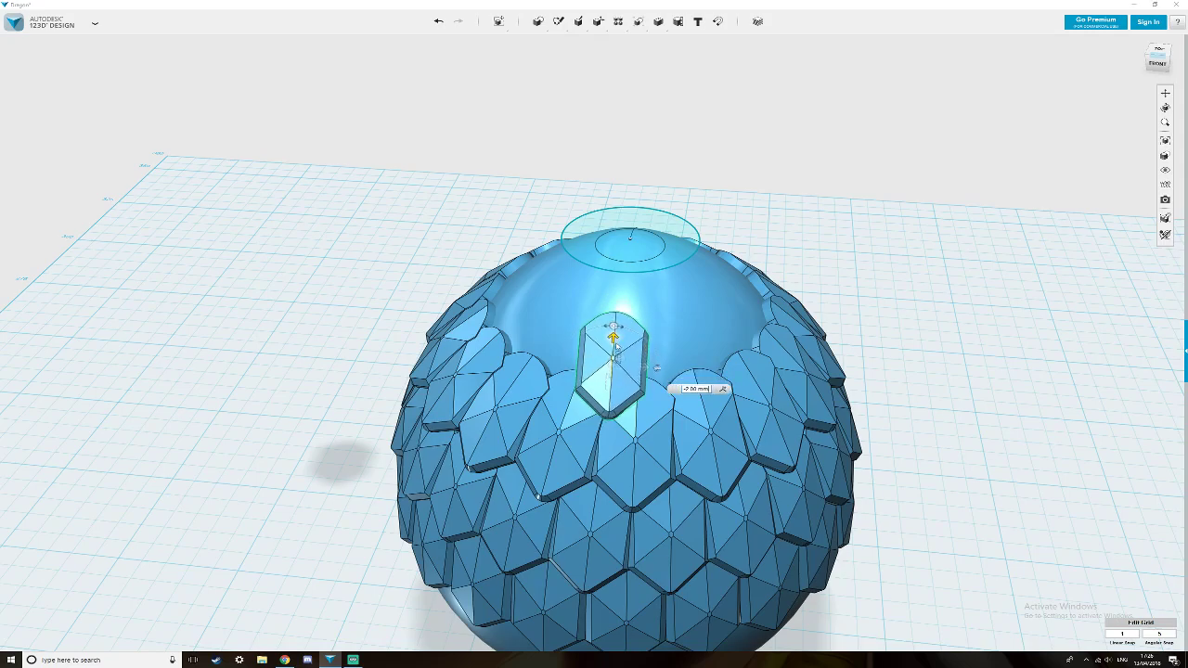
drag(613, 353, 613, 333)
Fine-tune the scale's rotation and height so that it follows the shell's curve and overlaps the row beneath.
right_drag(613, 332, 582, 451)
middle_drag(613, 467, 312, 292)
middle_drag(671, 461, 564, 443)
right_drag(564, 443, 585, 424)
drag(526, 381, 523, 387)
right_drag(523, 389, 460, 437)
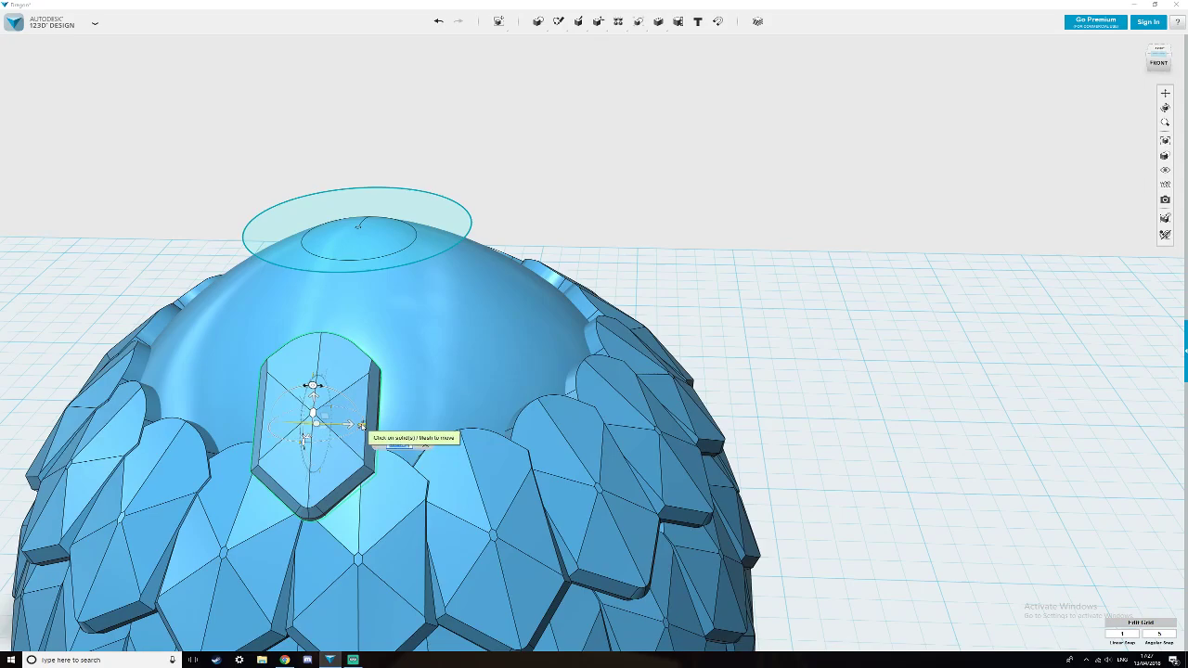
drag(362, 425, 363, 429)
drag(313, 397, 311, 381)
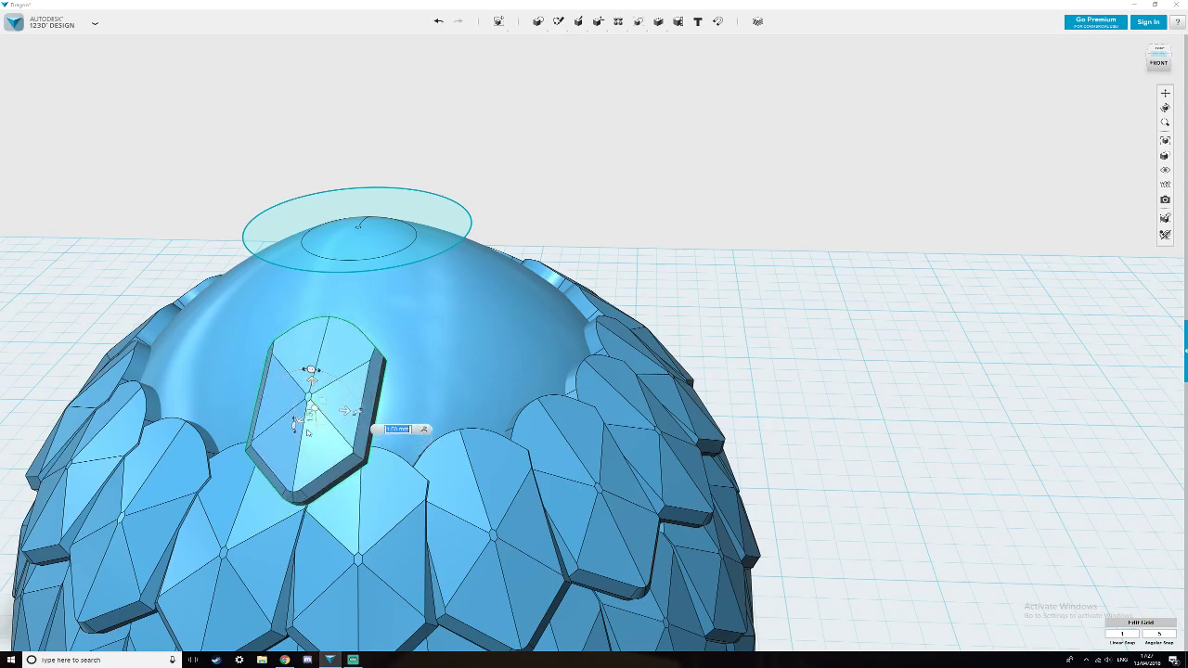
mouse_move(296, 421)
mouse_down()
mouse_move(326, 393)
mouse_move(314, 397)
mouse_move(317, 385)
mouse_move(305, 414)
mouse_up()
Shift the scale 0.50 mm sideways to centre it over the joint between two third-row scales, and finish the move.
right_drag(312, 411, 515, 521)
scroll(488, 523, down, 2)
right_drag(421, 514, 413, 467)
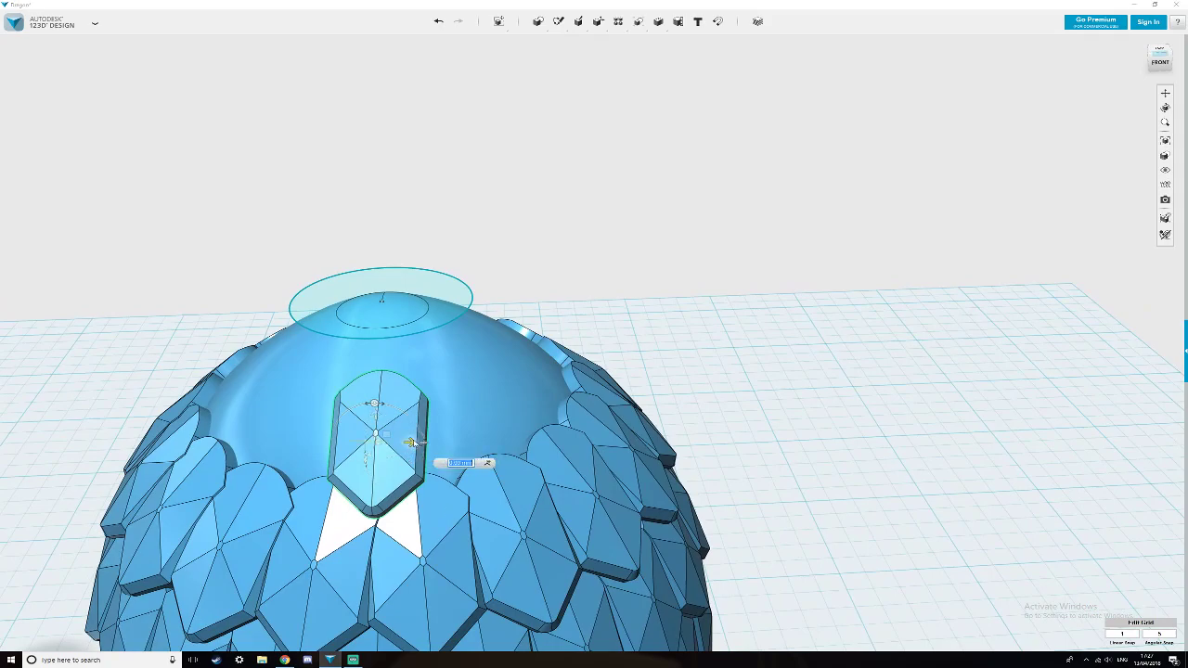
drag(415, 443, 410, 442)
click(458, 463)
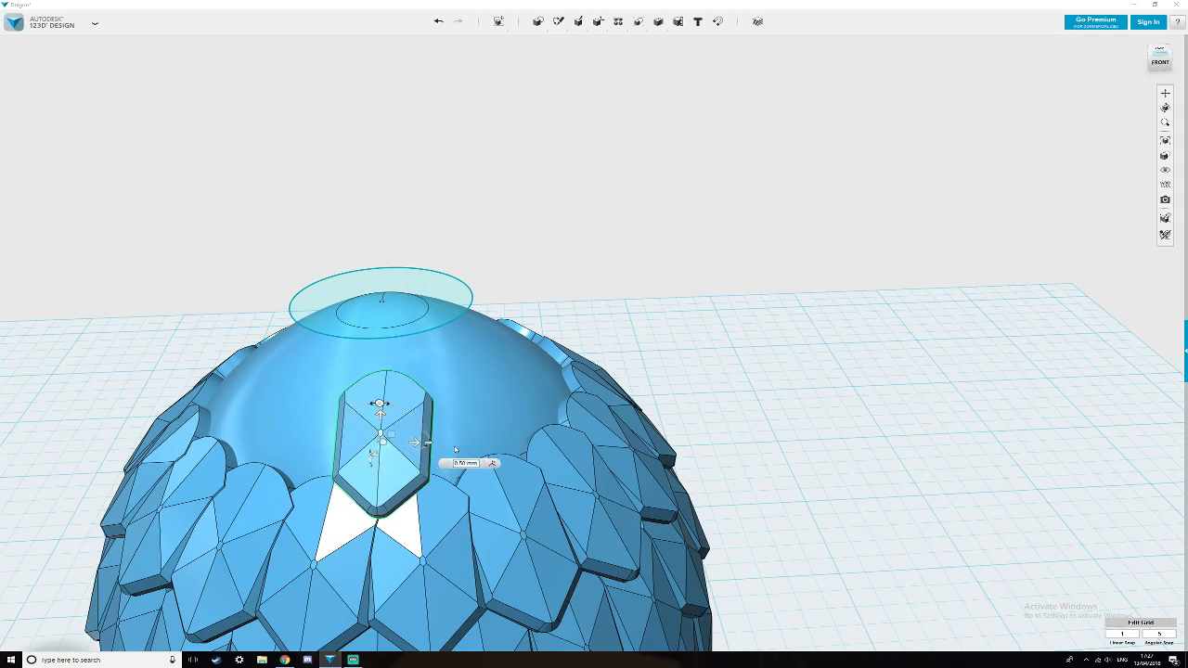
key(Return)
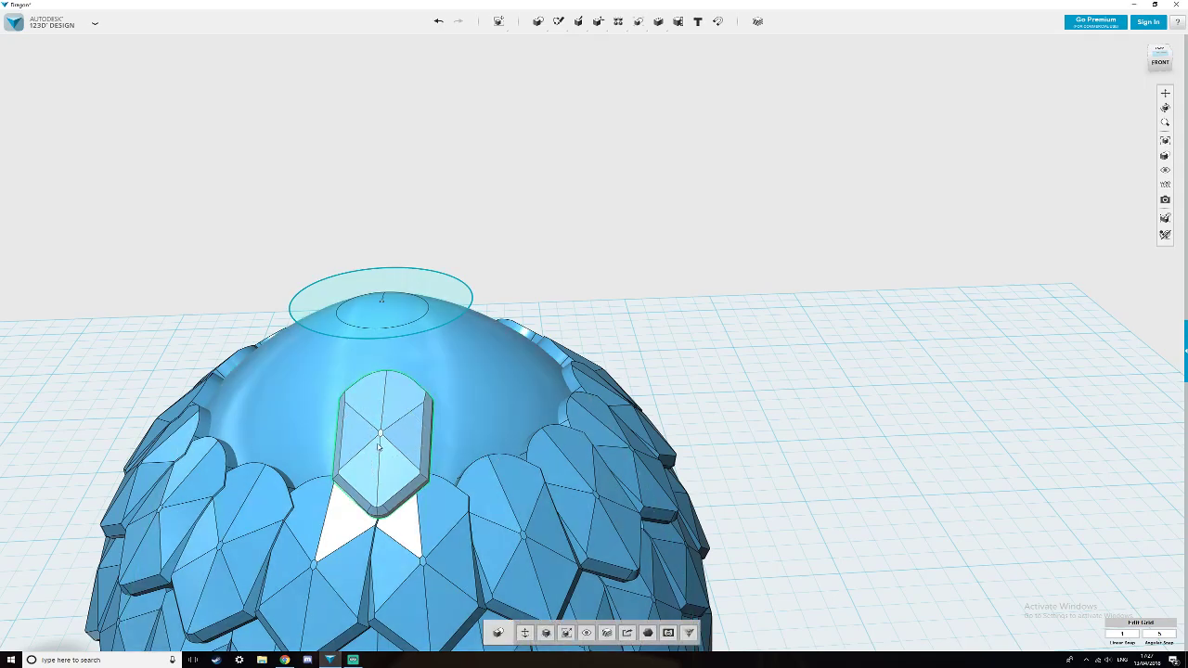
Set up a circular pattern of the fitted scale around the circle at the egg's tip.
mouse_move(618, 21)
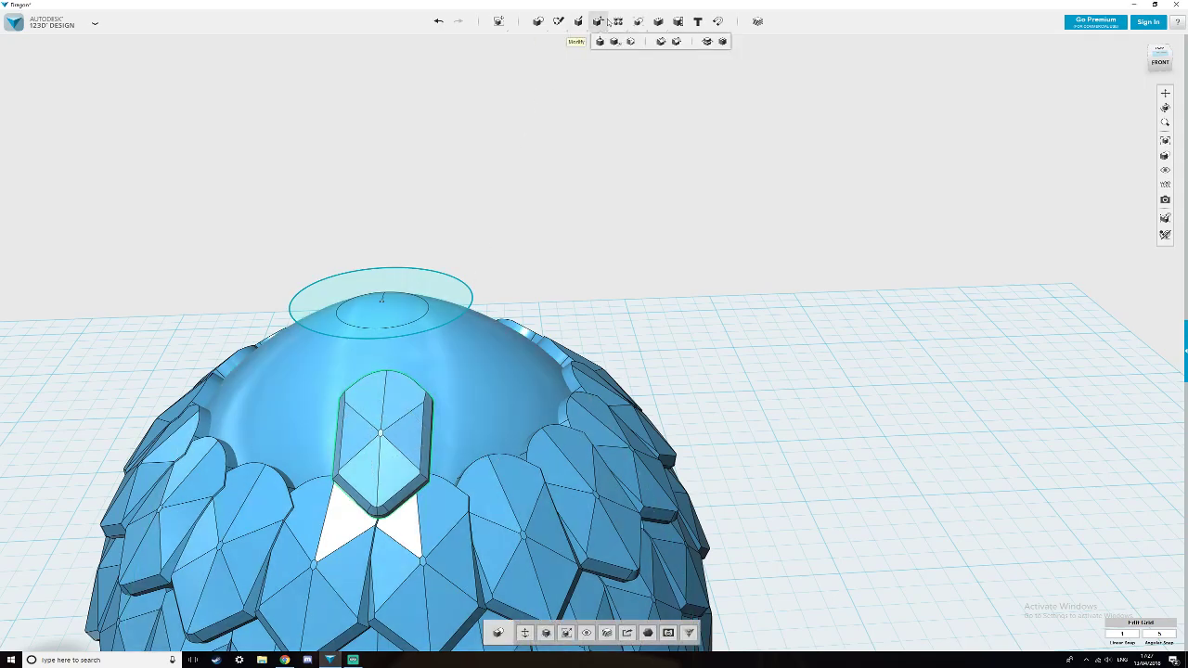
click(631, 44)
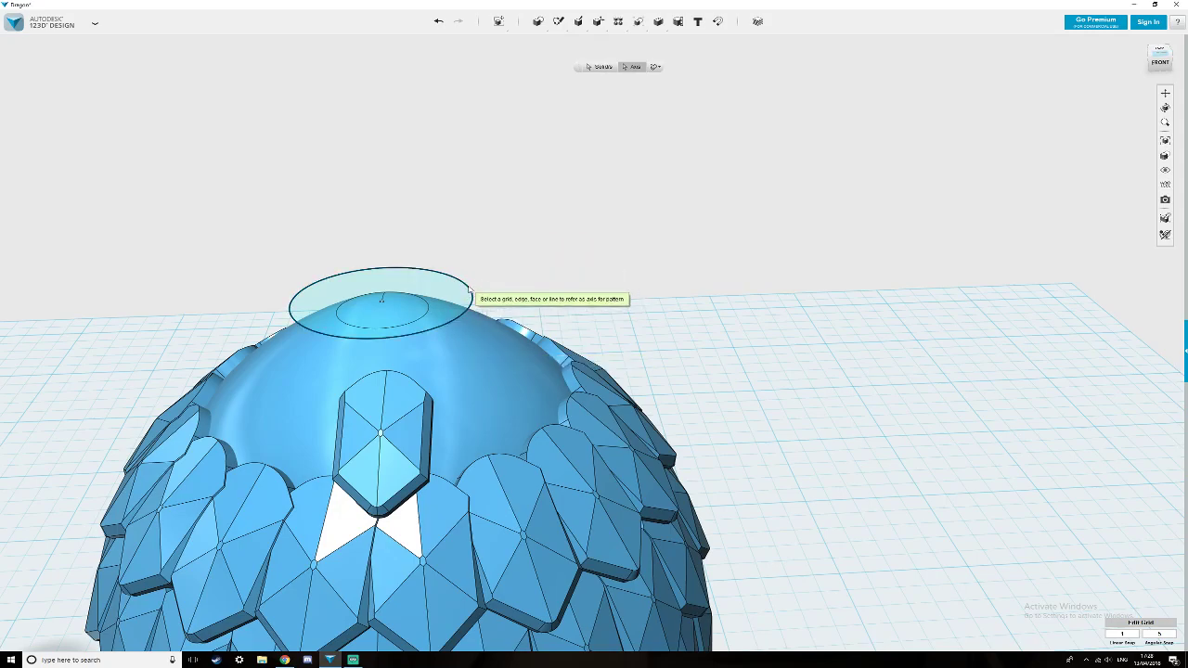
click(599, 66)
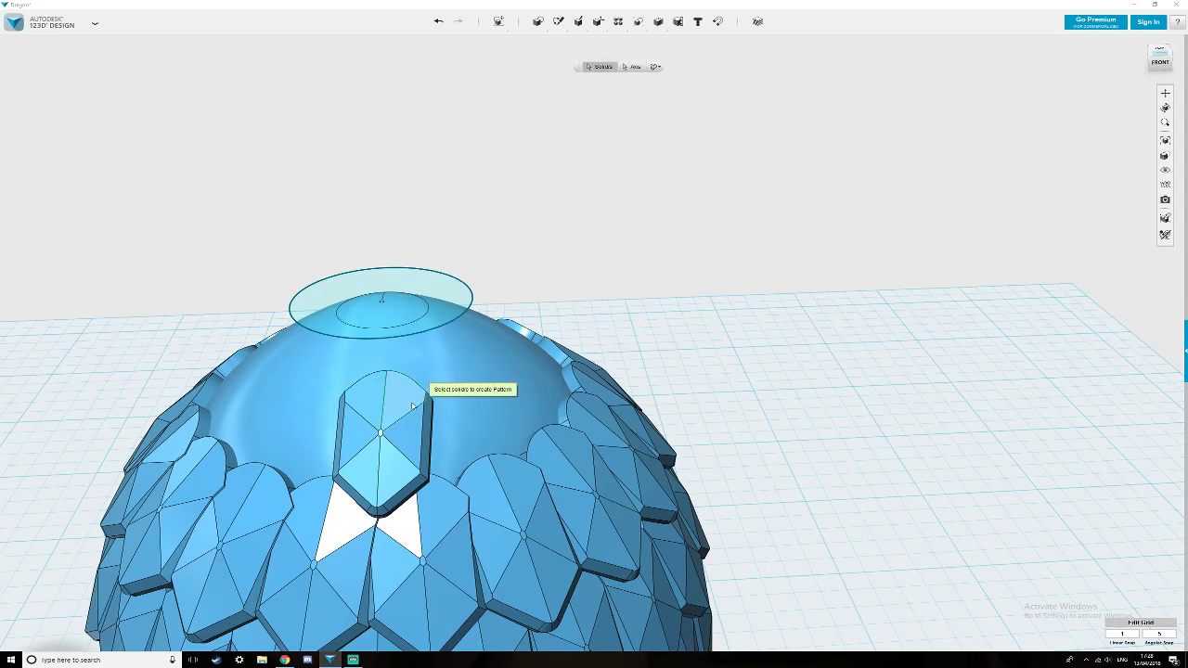
click(390, 434)
right_drag(501, 419, 469, 419)
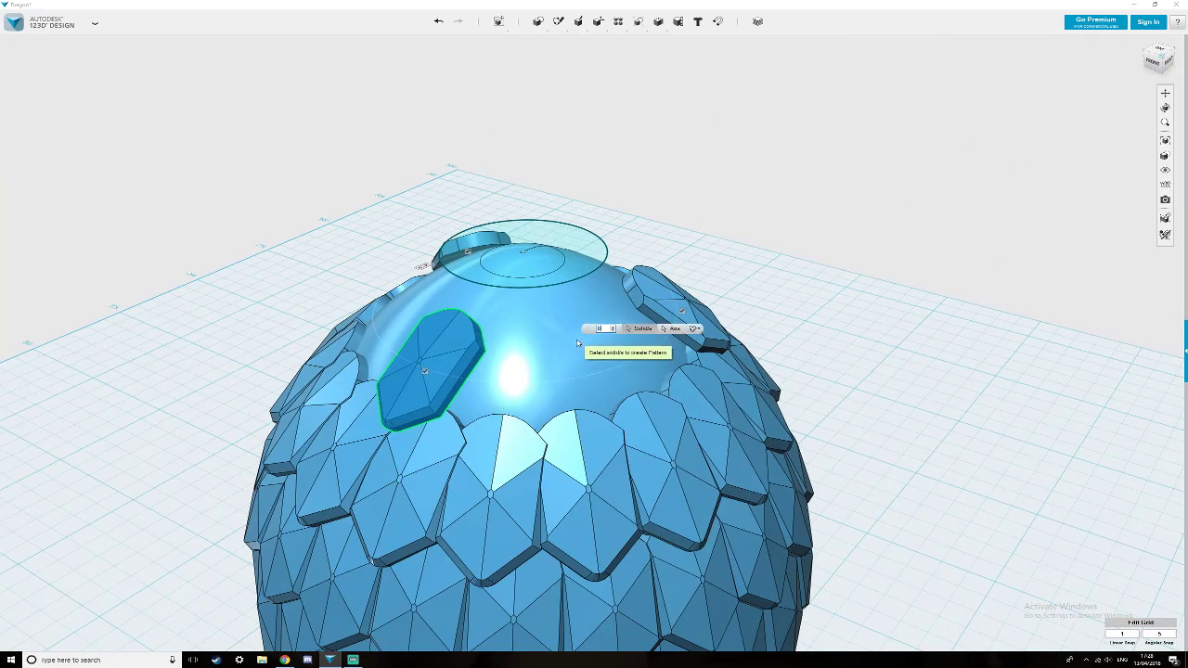
Set the circular pattern to 14 scales so they overlap evenly around the egg, and complete it.
text(8)
mouse_move(655, 429)
right_down()
mouse_move(658, 397)
mouse_move(610, 404)
mouse_move(634, 419)
right_up()
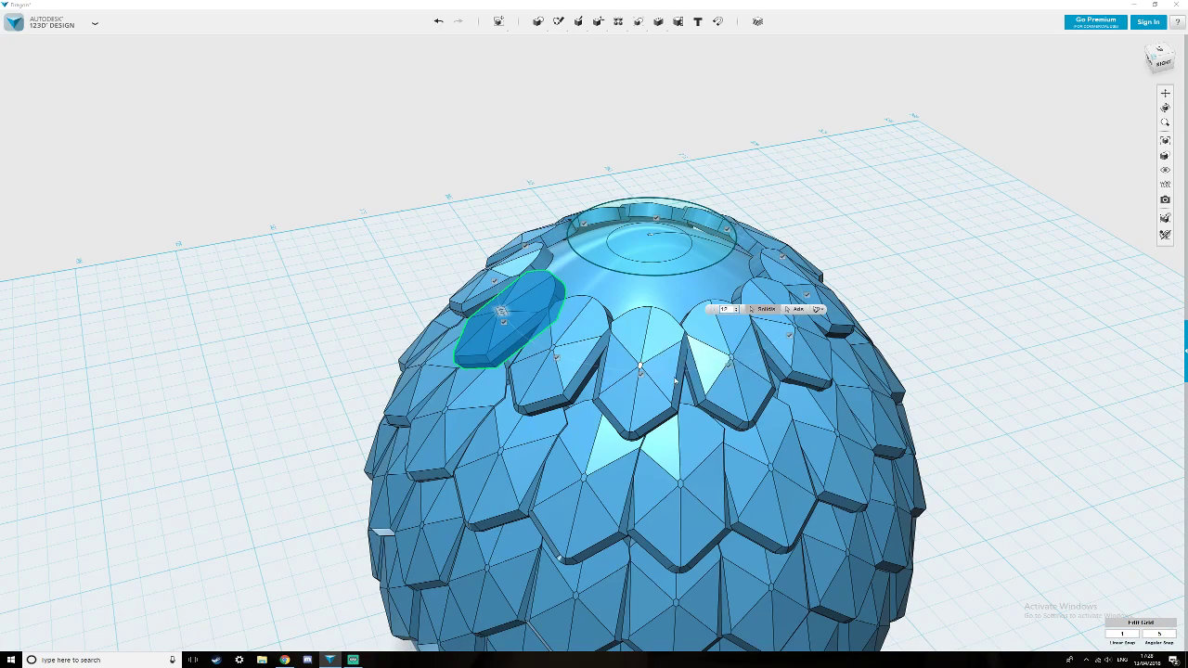
click(738, 309)
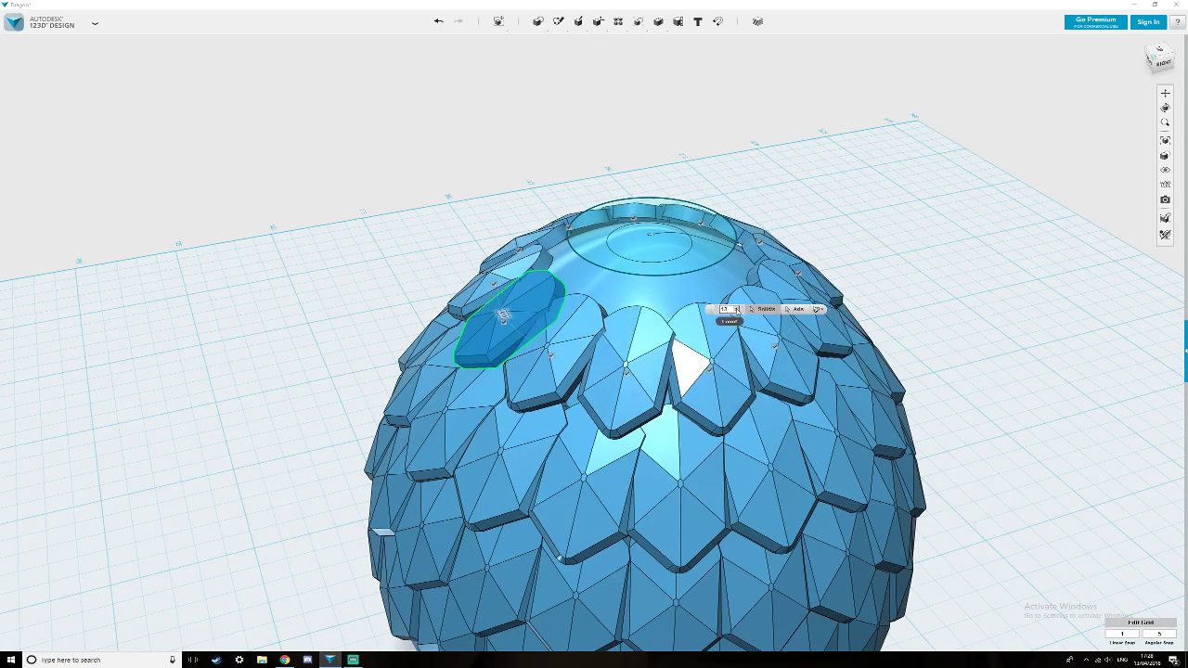
click(738, 310)
right_drag(672, 442, 732, 453)
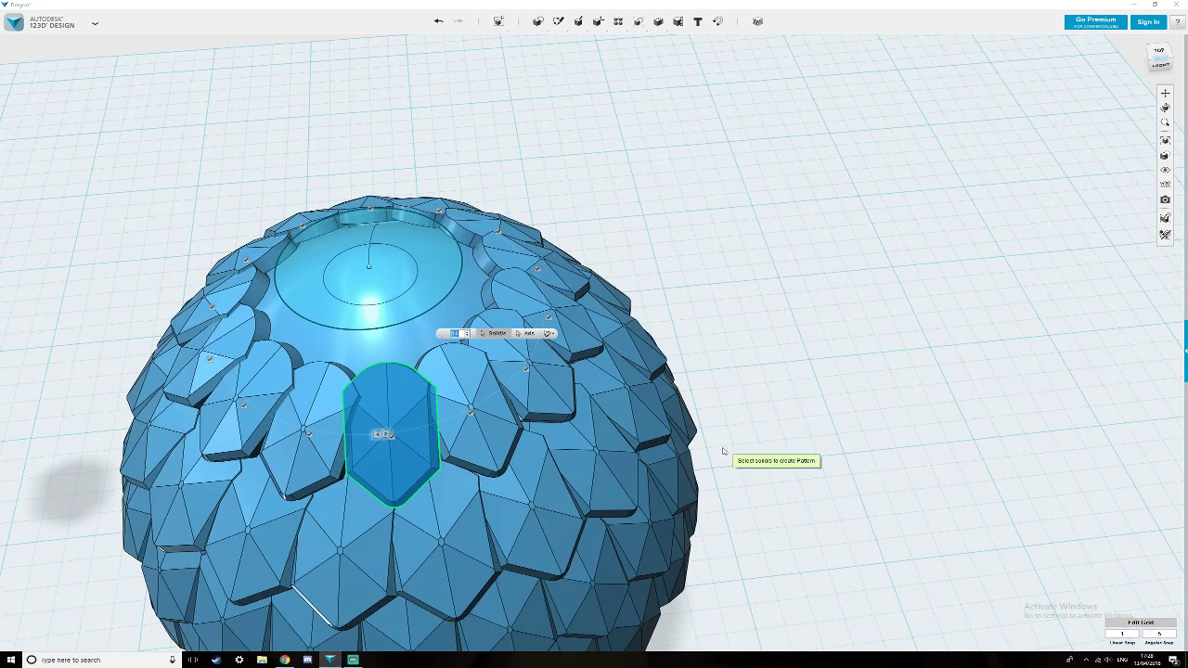
right_drag(611, 483, 617, 472)
scroll(616, 472, down, 2)
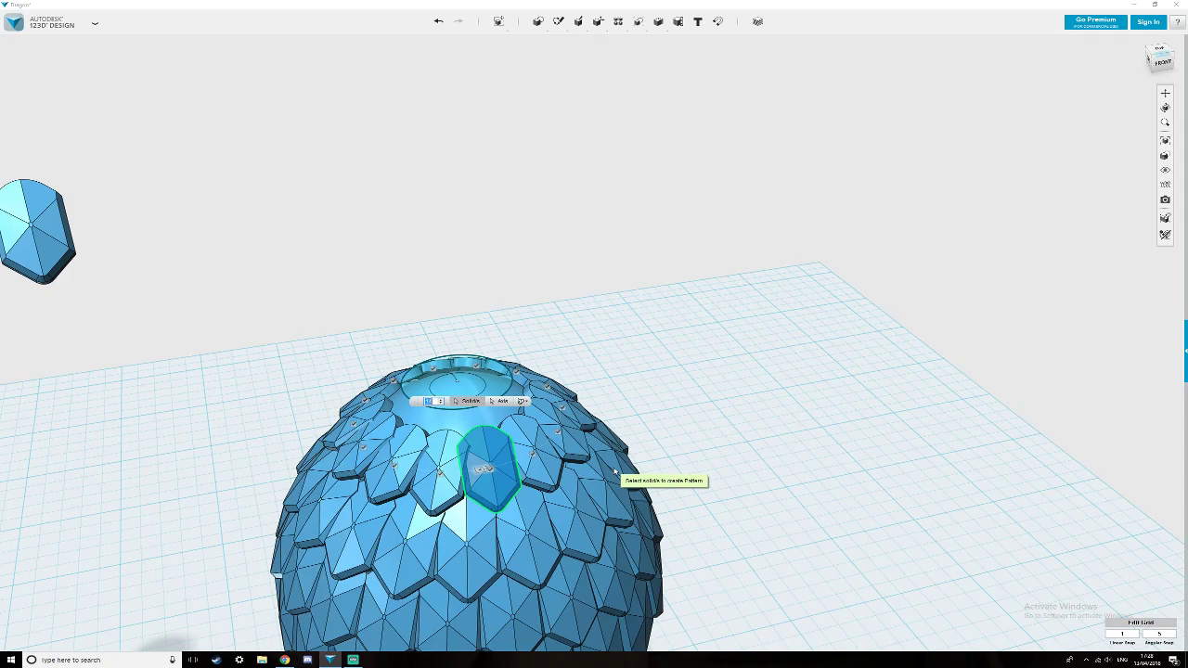
scroll(614, 472, down, 2)
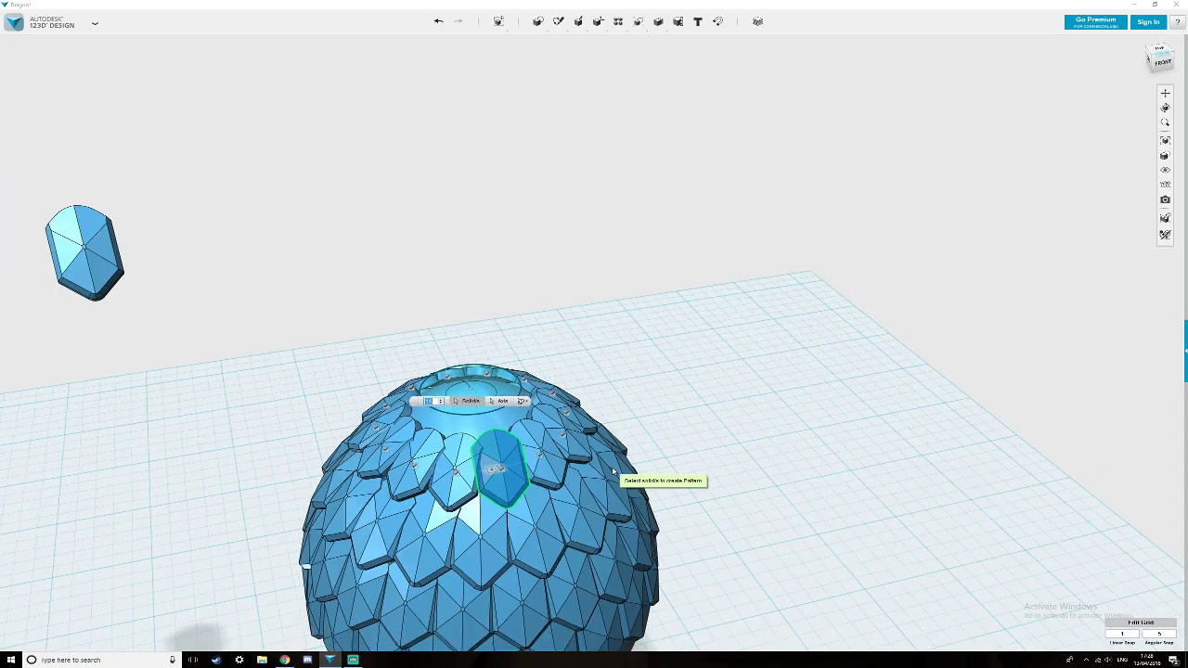
key(Escape)
Merge all the patterned scales of the fourth row into a single solid.
right_drag(675, 431, 536, 383)
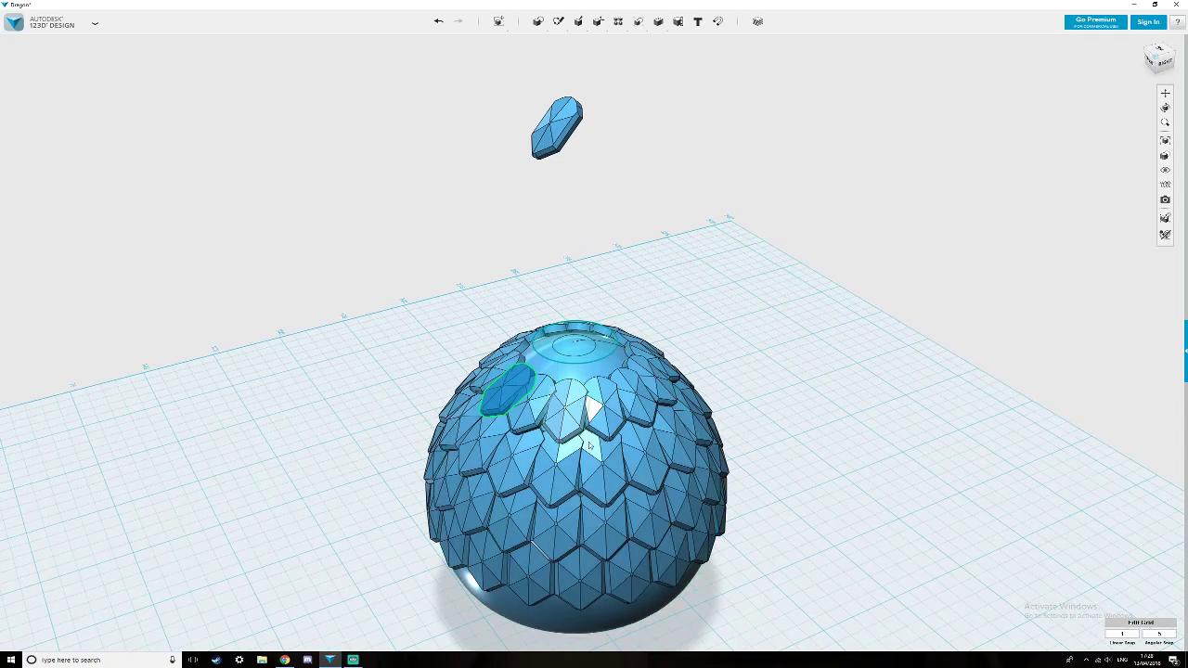
middle_drag(597, 447, 633, 399)
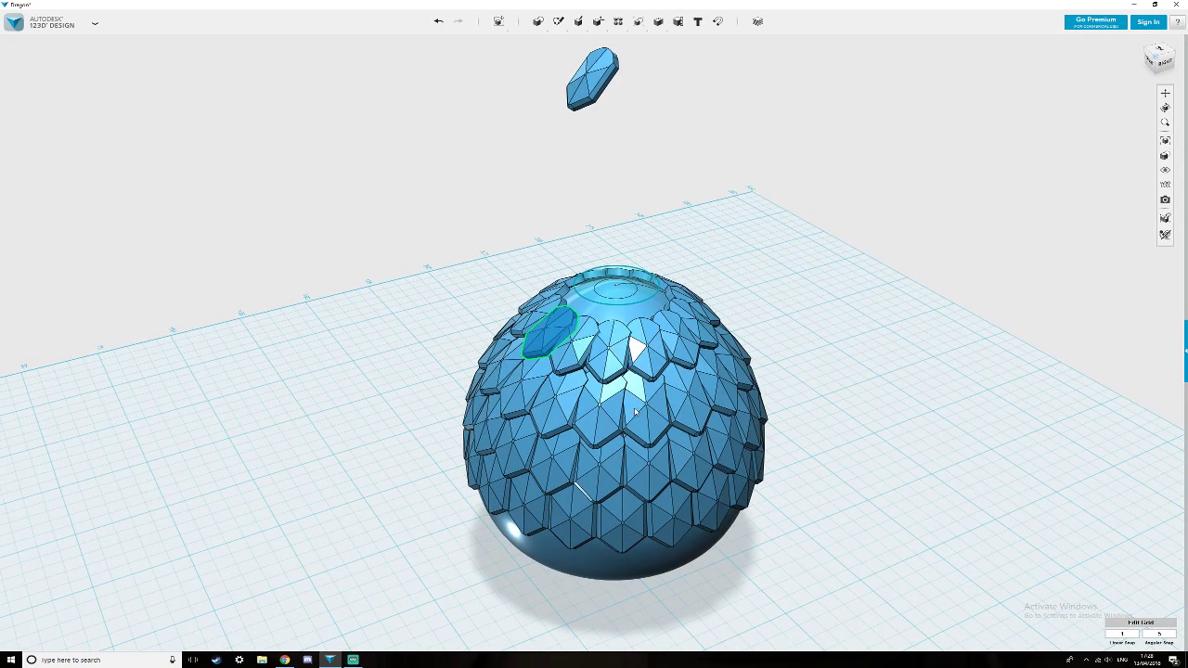
mouse_move(630, 413)
right_down()
mouse_move(625, 365)
mouse_move(639, 407)
right_up()
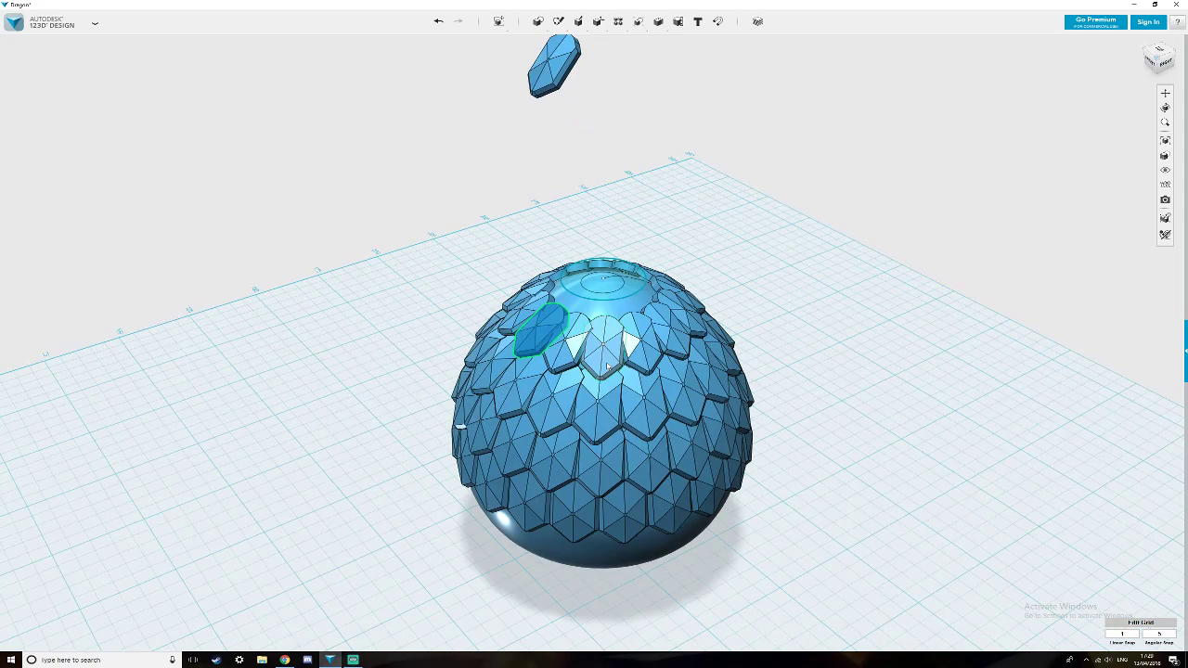
click(608, 366)
key([)
click(570, 357)
click(605, 348)
click(641, 344)
click(675, 327)
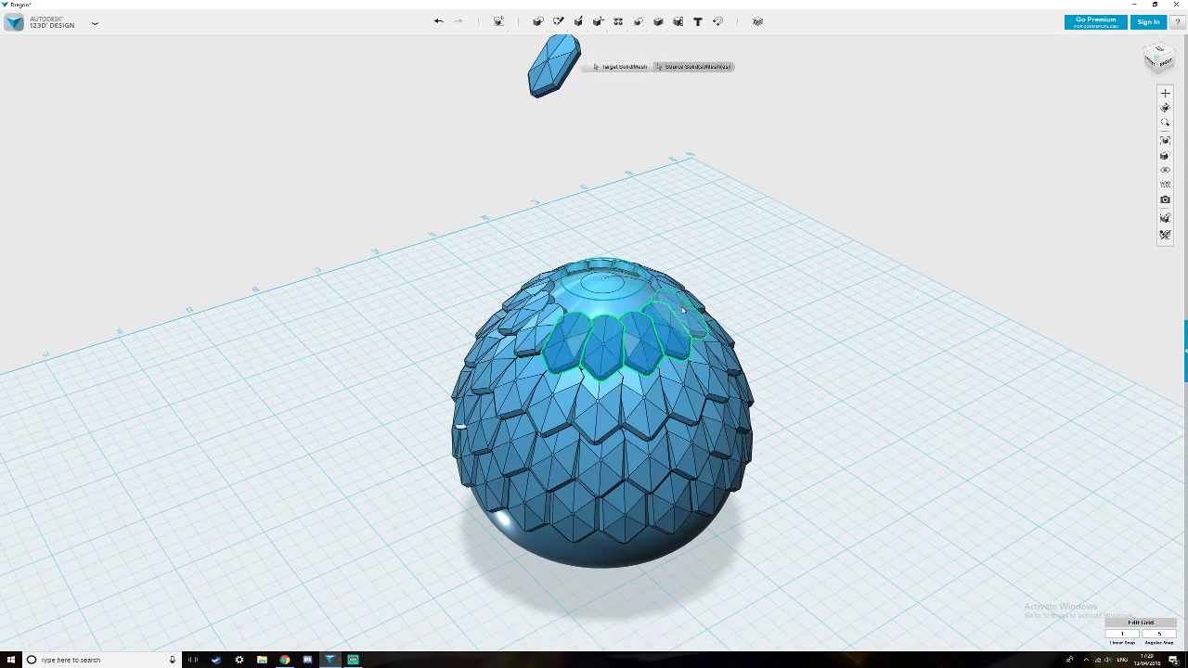
click(689, 323)
click(547, 328)
click(527, 316)
right_drag(540, 230, 546, 288)
click(480, 182)
click(496, 149)
click(532, 131)
click(569, 131)
click(599, 139)
key(Return)
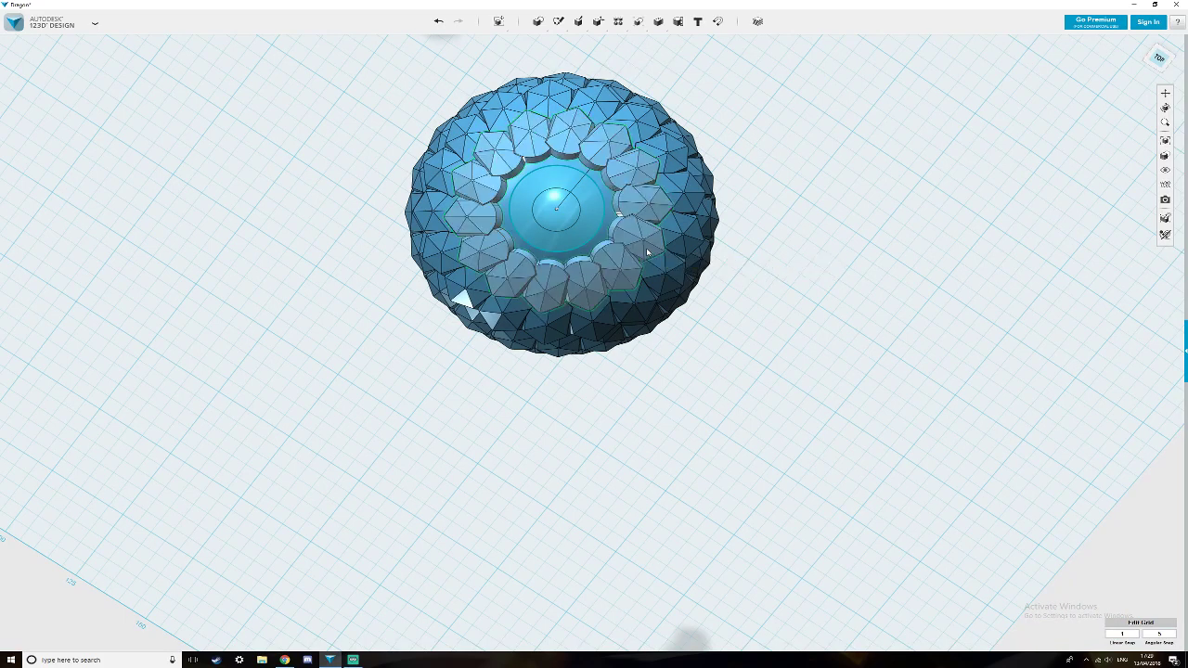
Move the remaining spare scale from the open space onto the uncovered area at the egg's tip.
right_drag(644, 418, 640, 392)
mouse_move(636, 455)
right_down()
mouse_move(634, 426)
mouse_move(658, 463)
right_up()
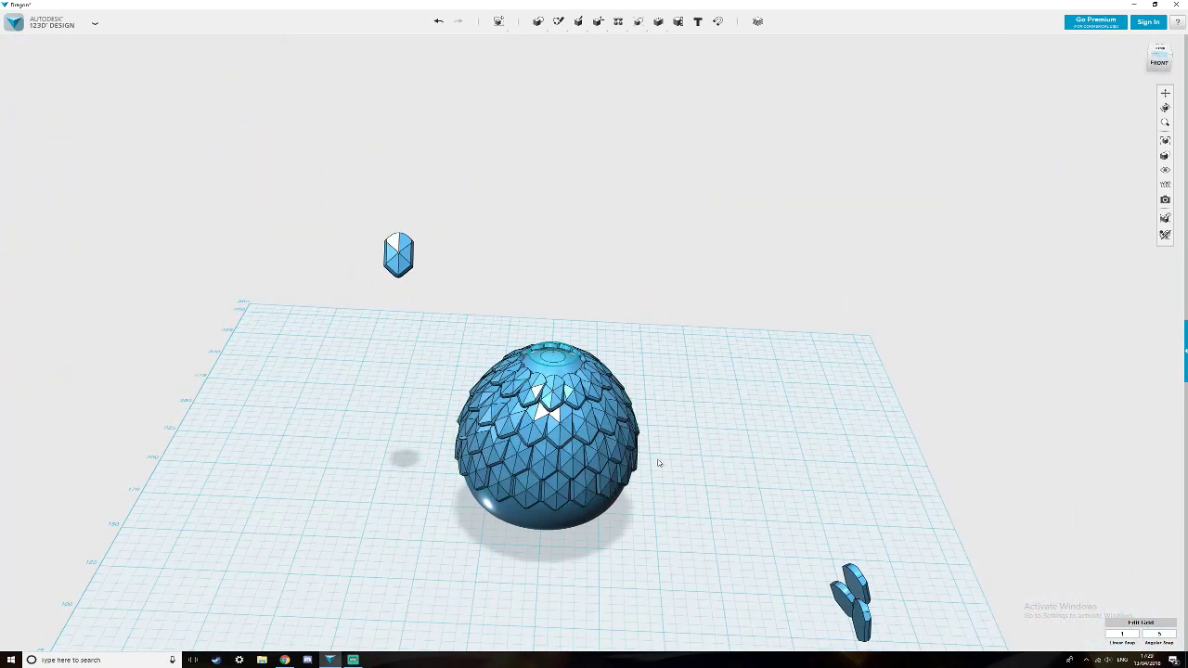
middle_drag(655, 460, 640, 451)
drag(381, 240, 540, 374)
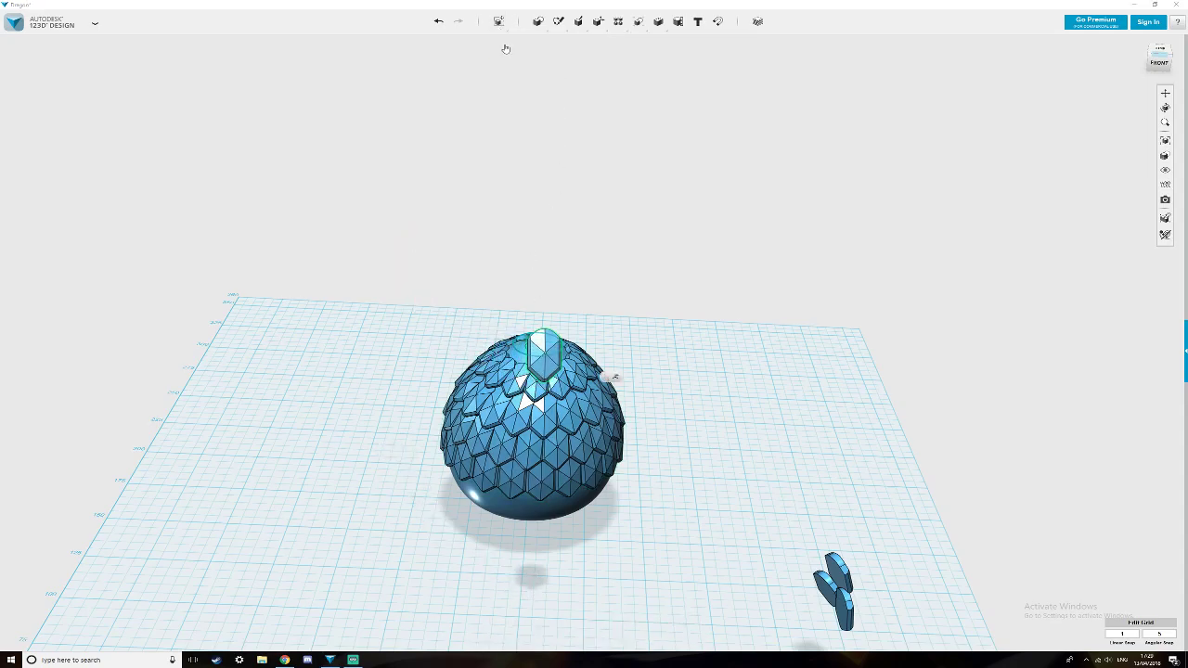
right_drag(640, 413, 677, 527)
drag(547, 468, 559, 325)
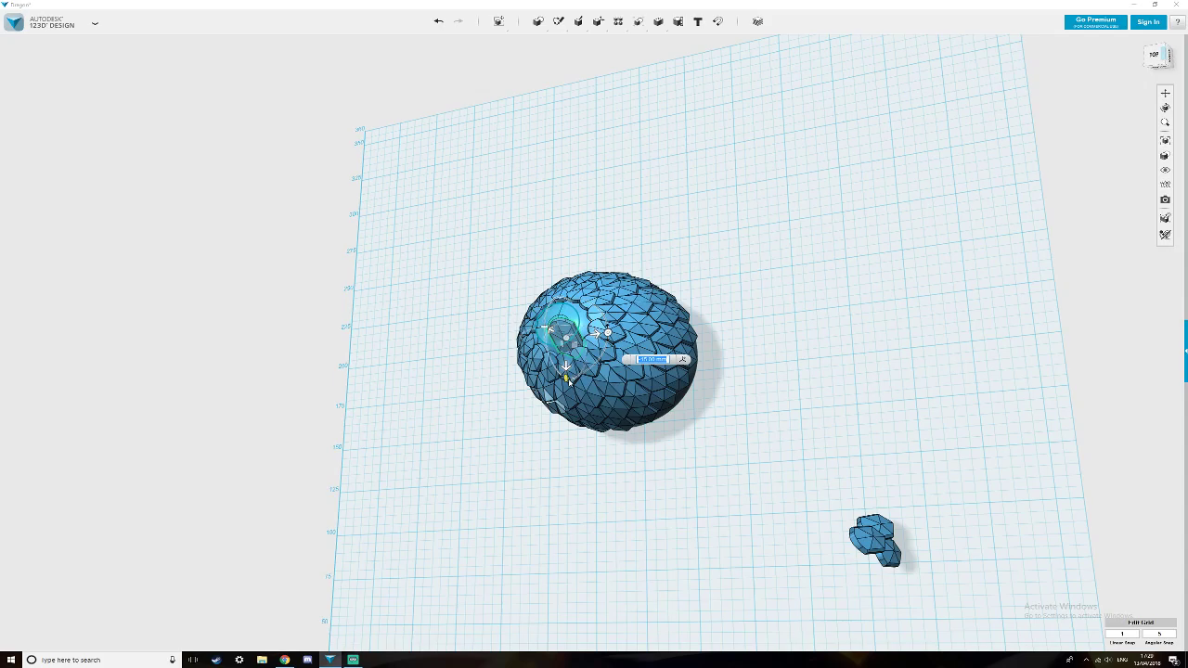
drag(566, 377, 557, 380)
Slide the spare scale toward the fourth row and tilt it 5 degrees to follow the slope of the egg's tip.
scroll(604, 438, up, 5)
right_drag(602, 443, 616, 431)
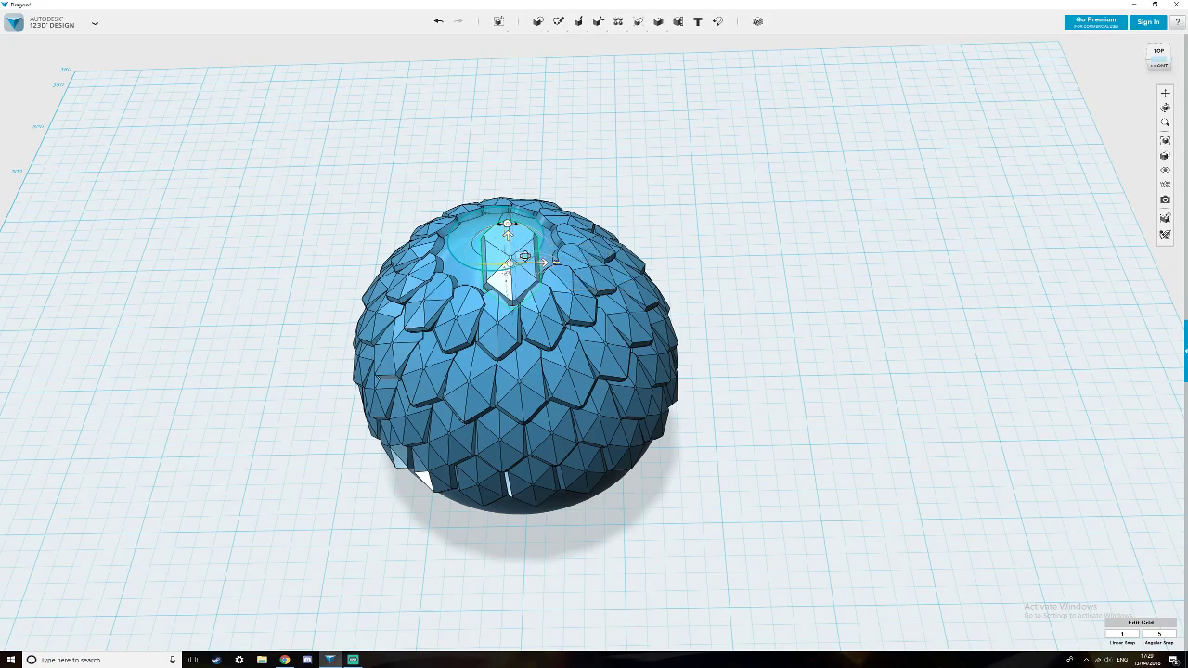
right_drag(527, 259, 525, 269)
drag(510, 260, 506, 274)
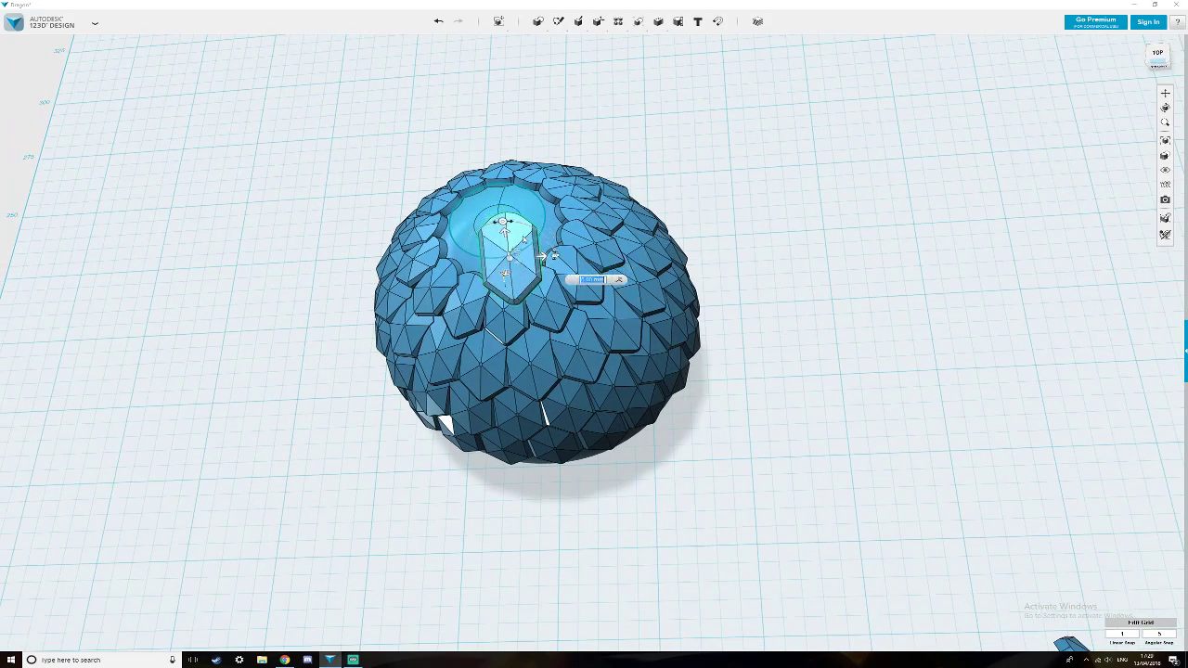
right_drag(582, 247, 532, 263)
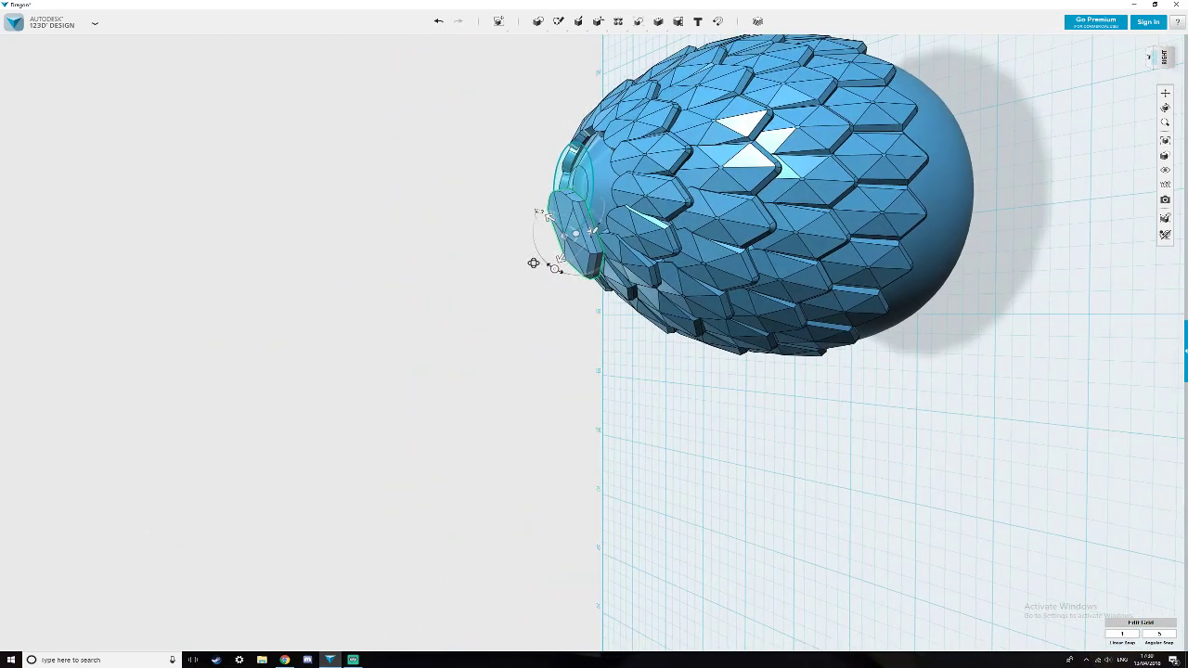
click(554, 270)
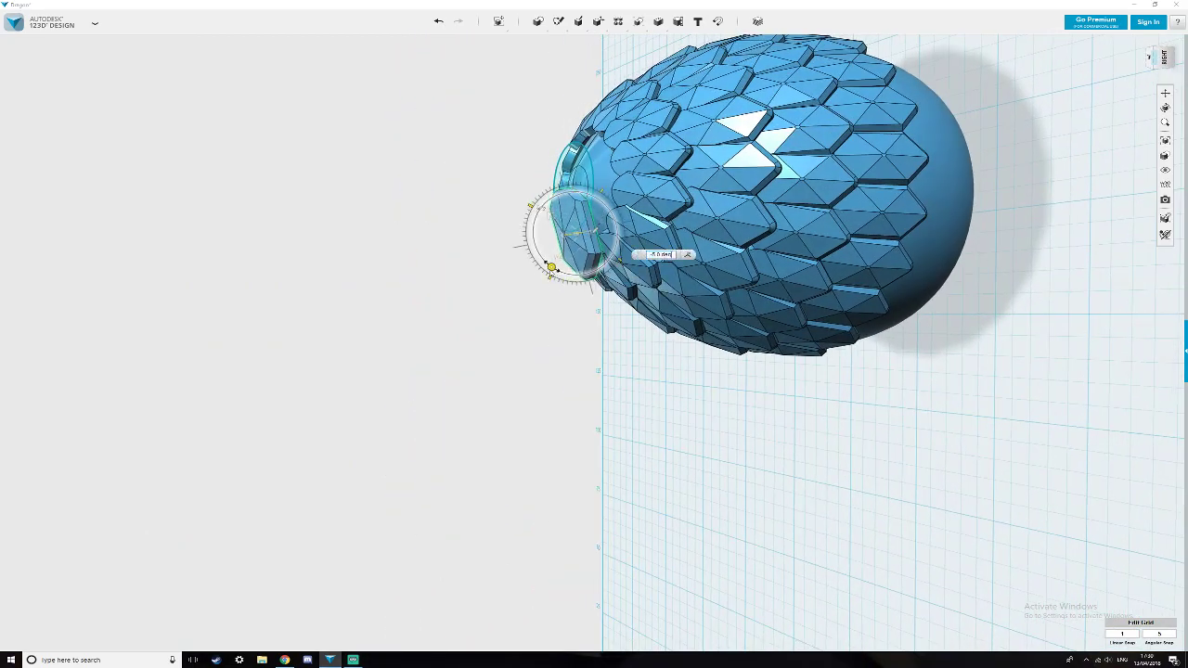
right_drag(553, 269, 650, 300)
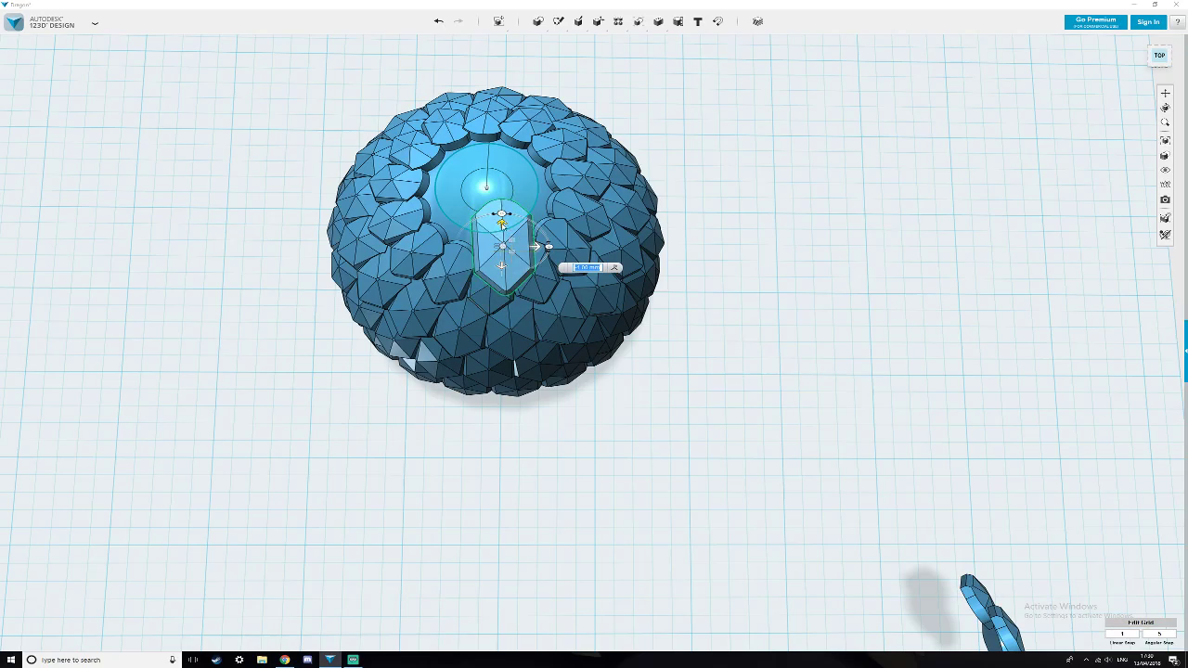
Nudge the scale into place between the bare tip and the fourth row, and finish the move.
right_drag(509, 232, 545, 366)
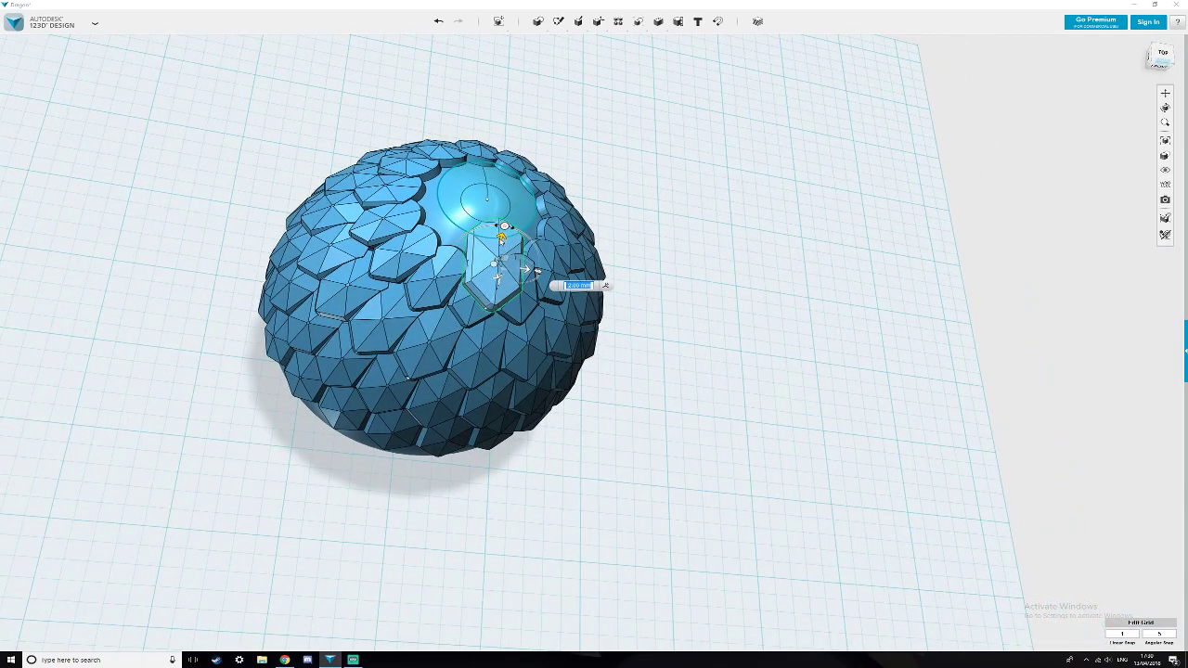
right_drag(499, 404, 528, 310)
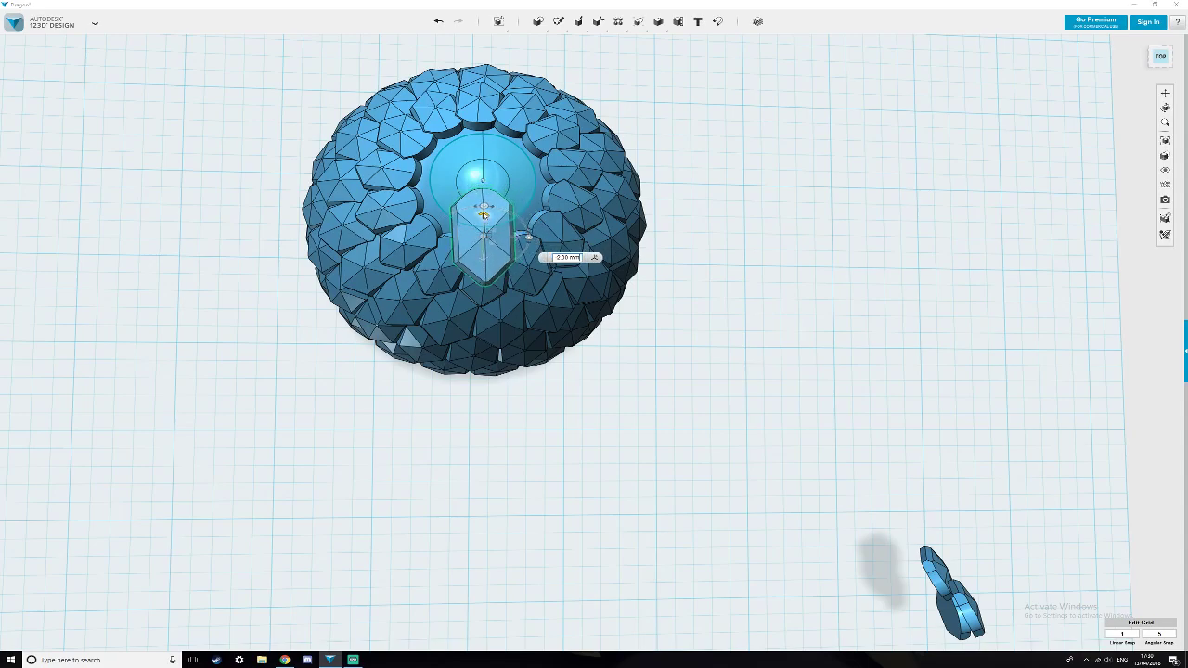
right_drag(529, 344, 526, 323)
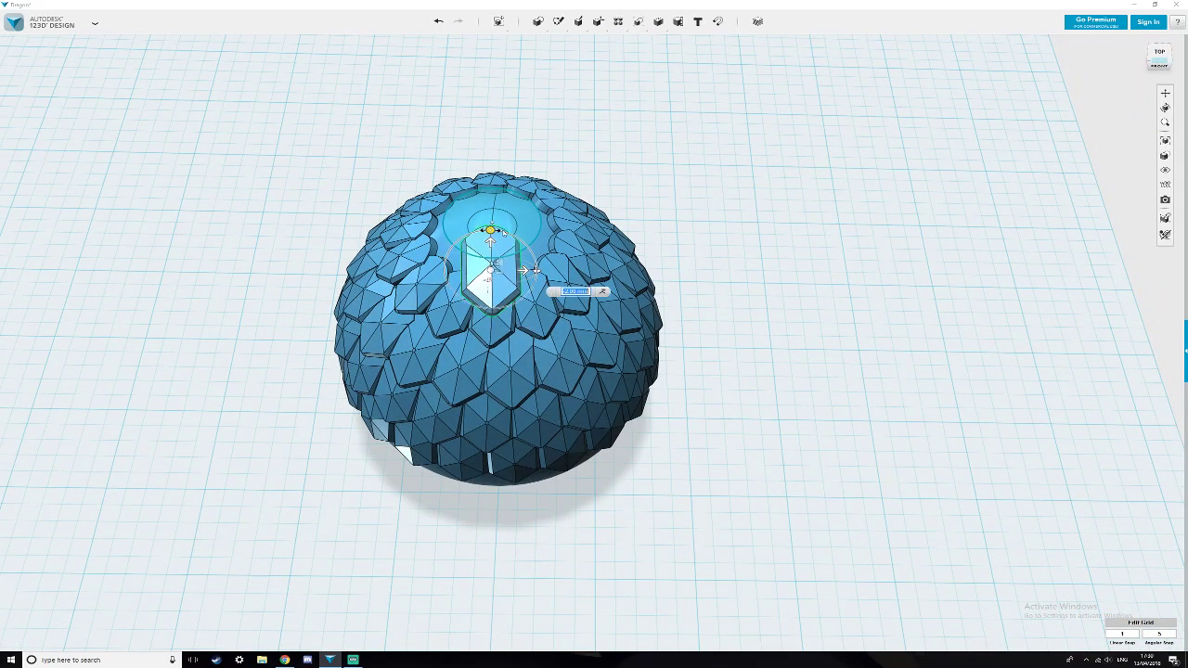
drag(490, 241, 490, 234)
right_drag(547, 243, 666, 264)
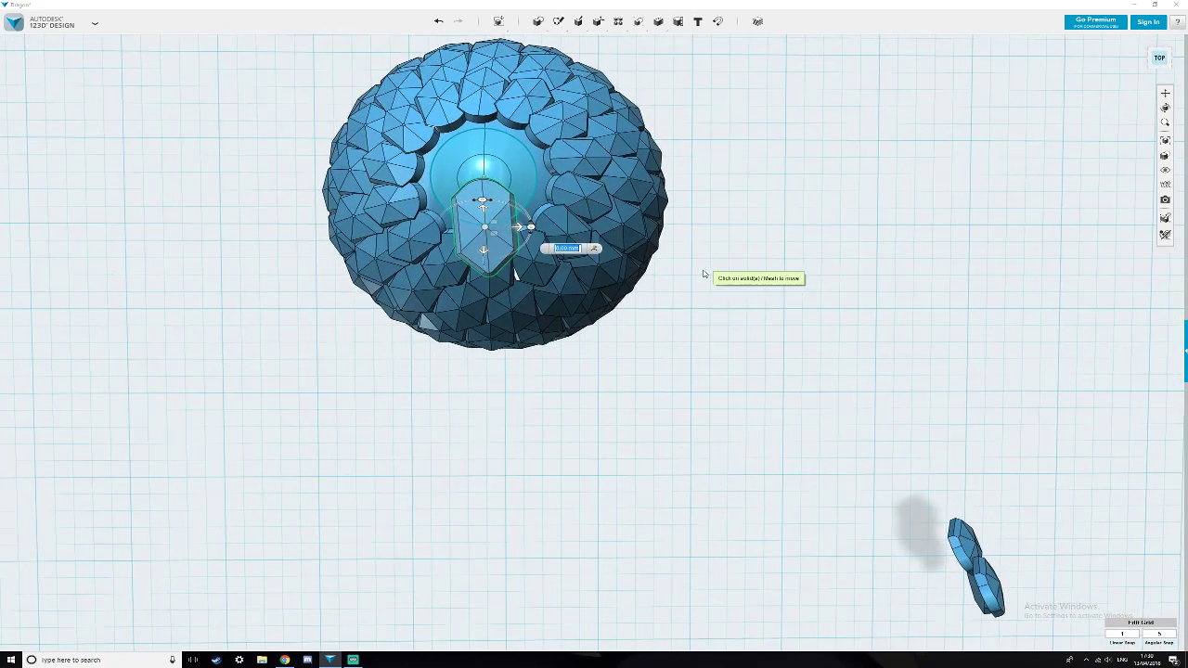
key(Return)
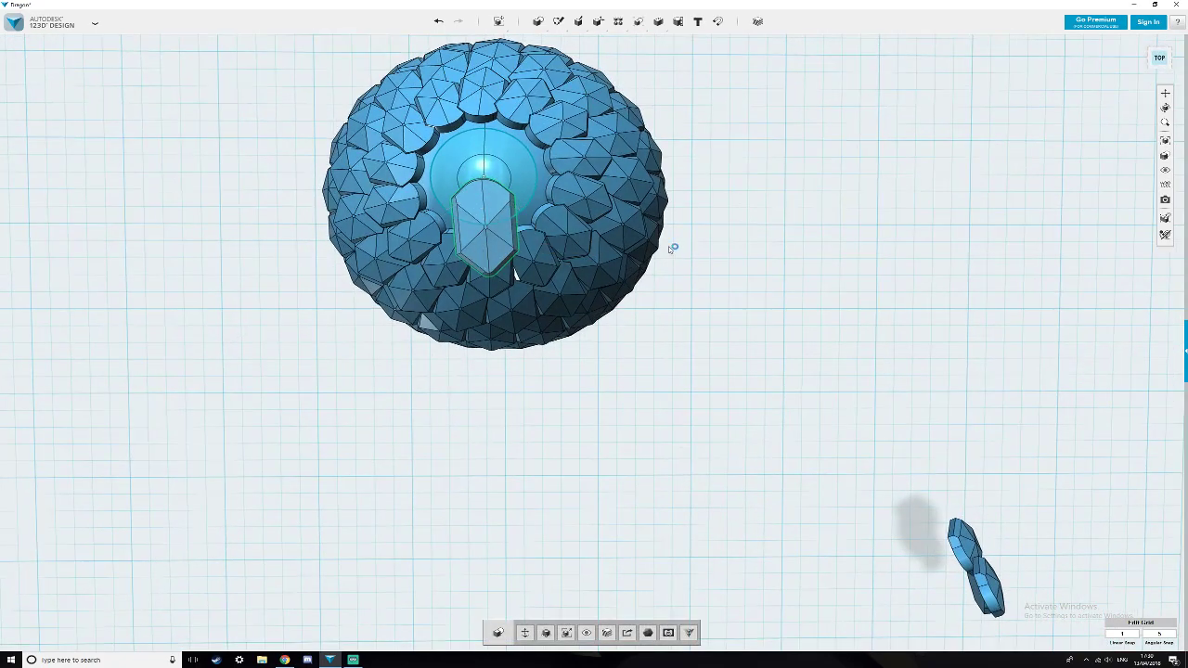
Move the sketched circle straight out from the egg's tip into open space.
right_drag(711, 296, 713, 263)
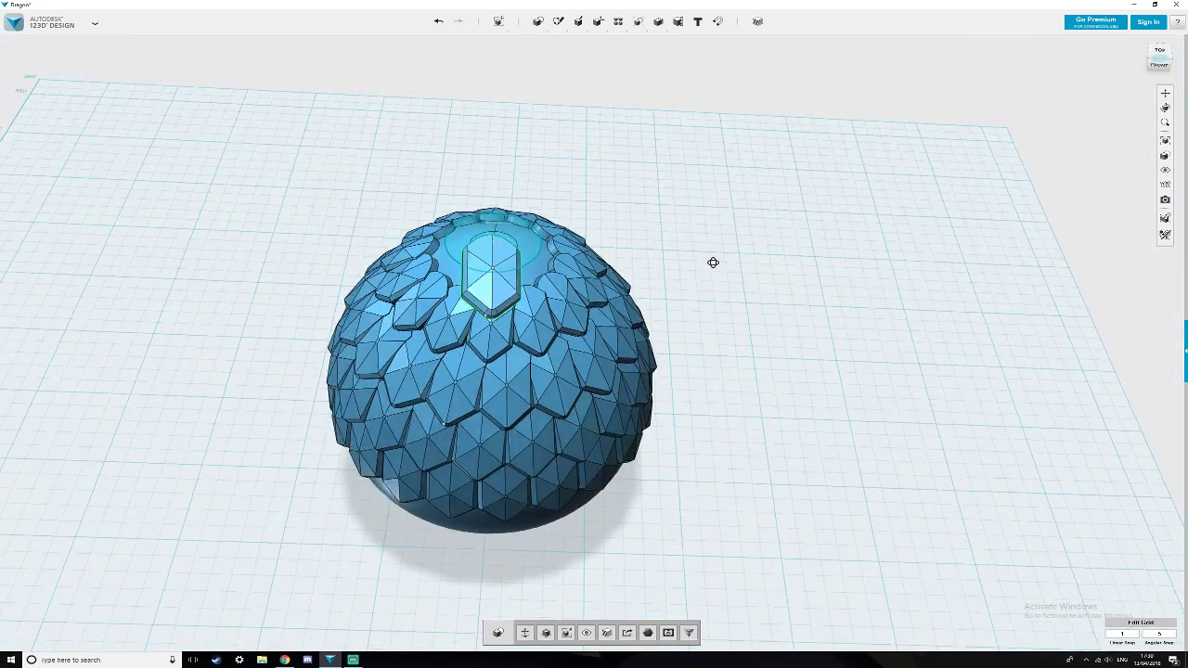
click(532, 246)
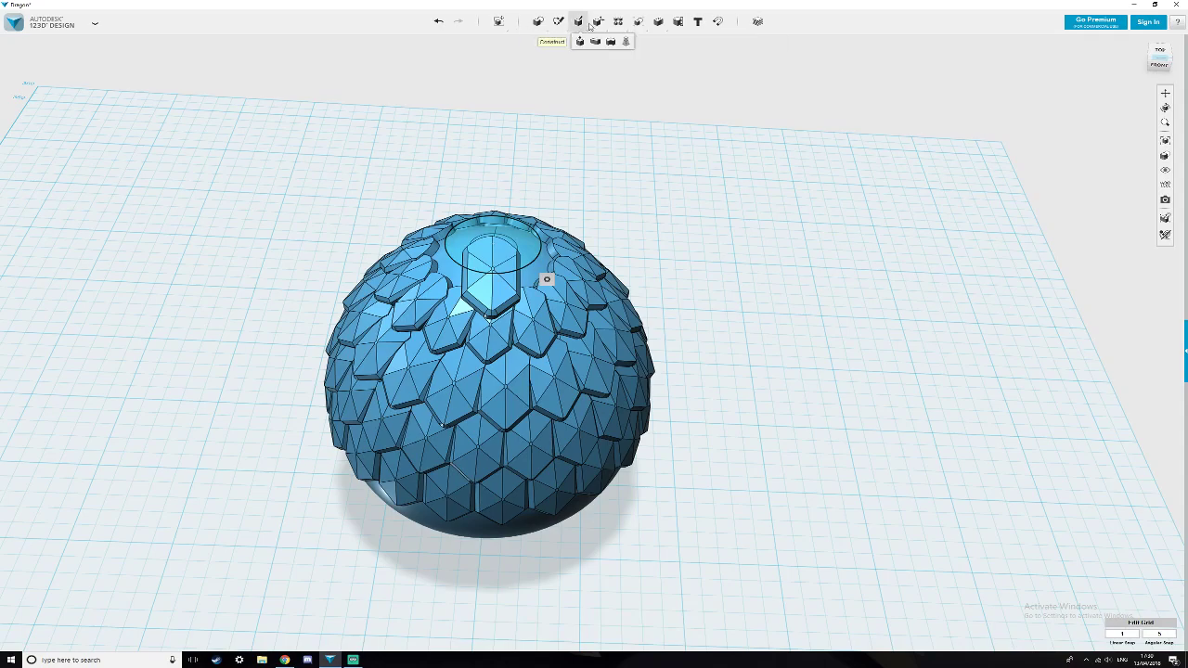
mouse_move(617, 21)
mouse_move(499, 21)
click(498, 42)
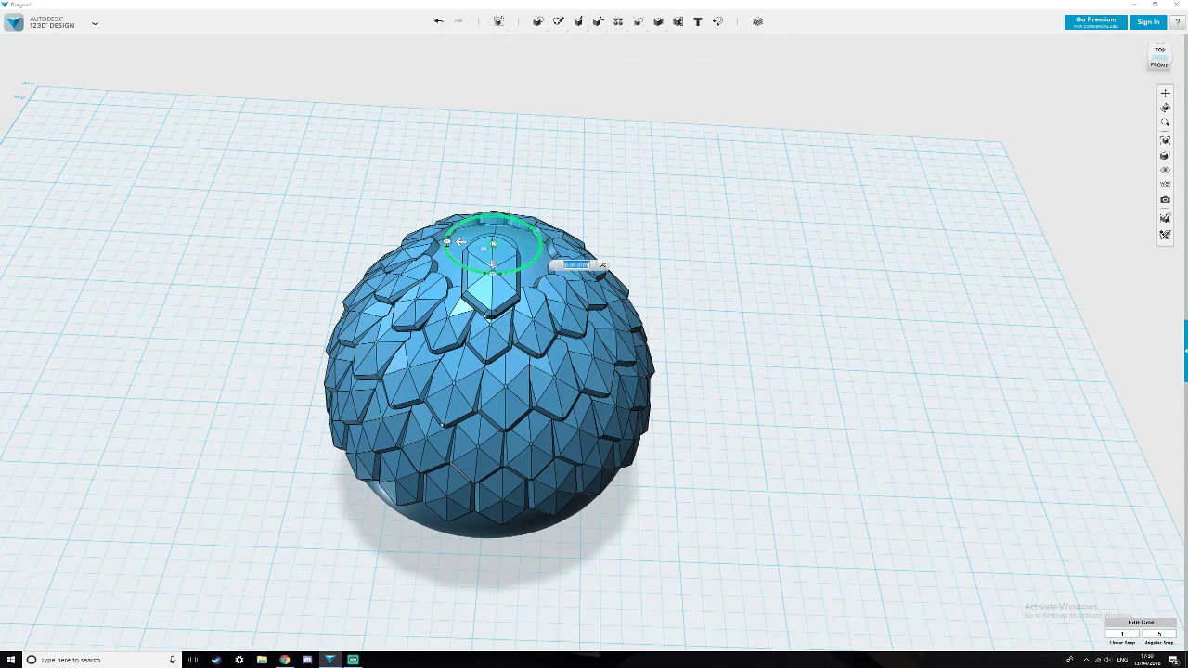
right_drag(516, 290, 512, 285)
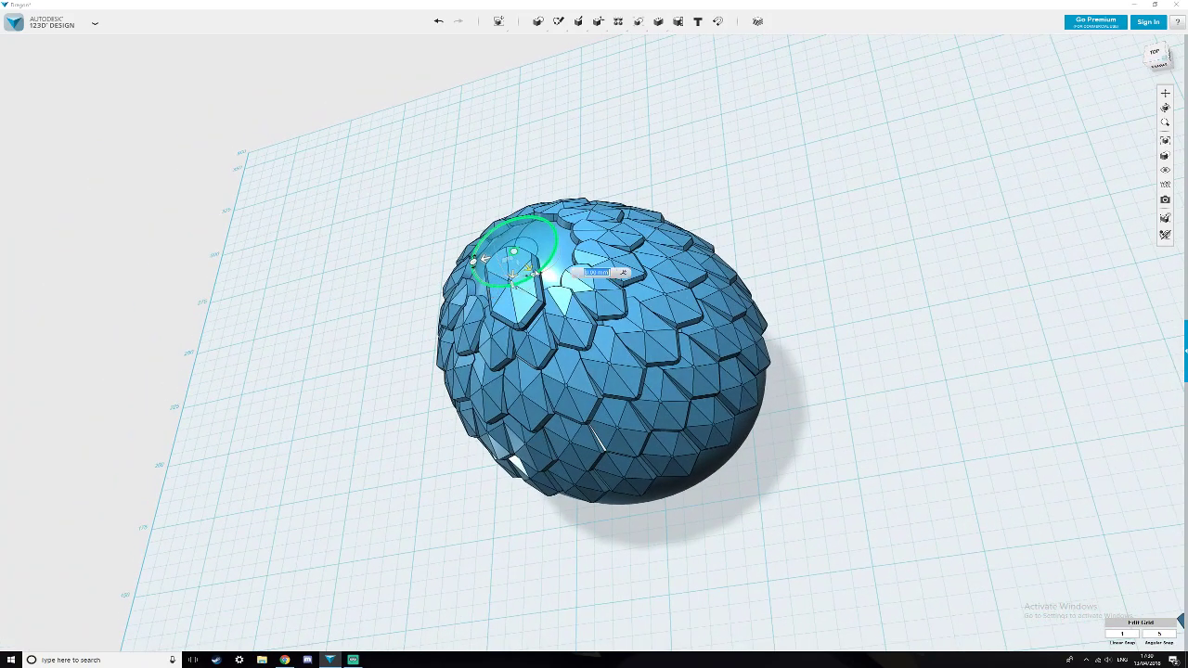
drag(527, 269, 405, 167)
click(795, 238)
right_drag(796, 237, 811, 238)
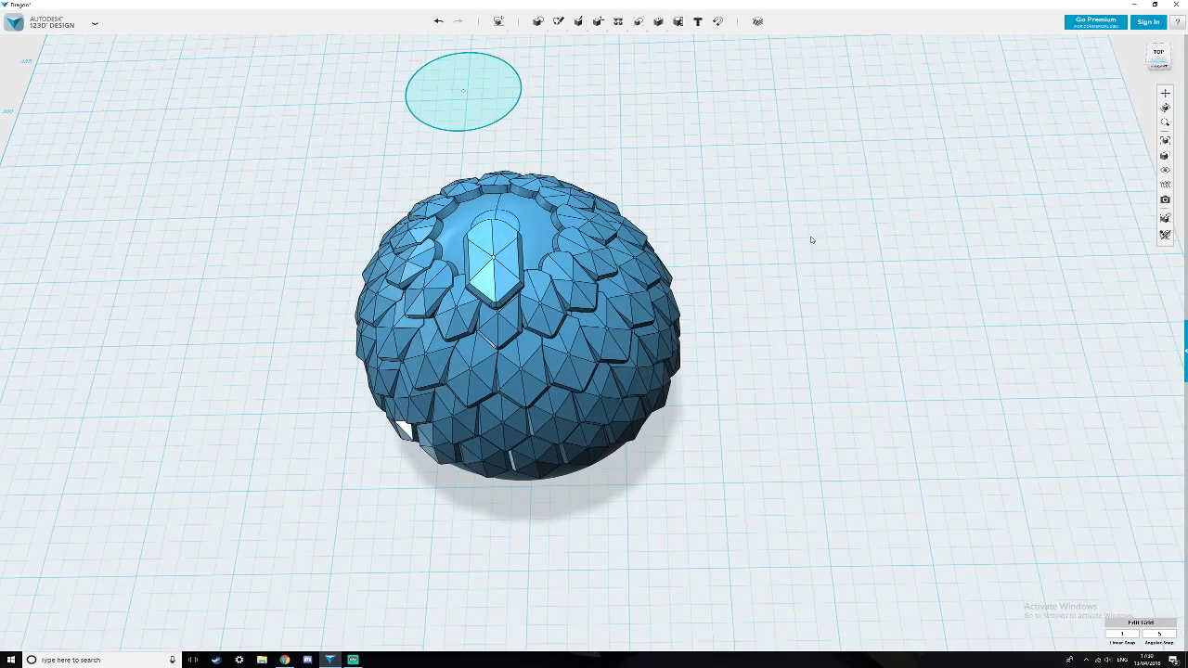
Try a circular pattern of the fitted scale around the detached circle.
click(501, 261)
mouse_move(619, 21)
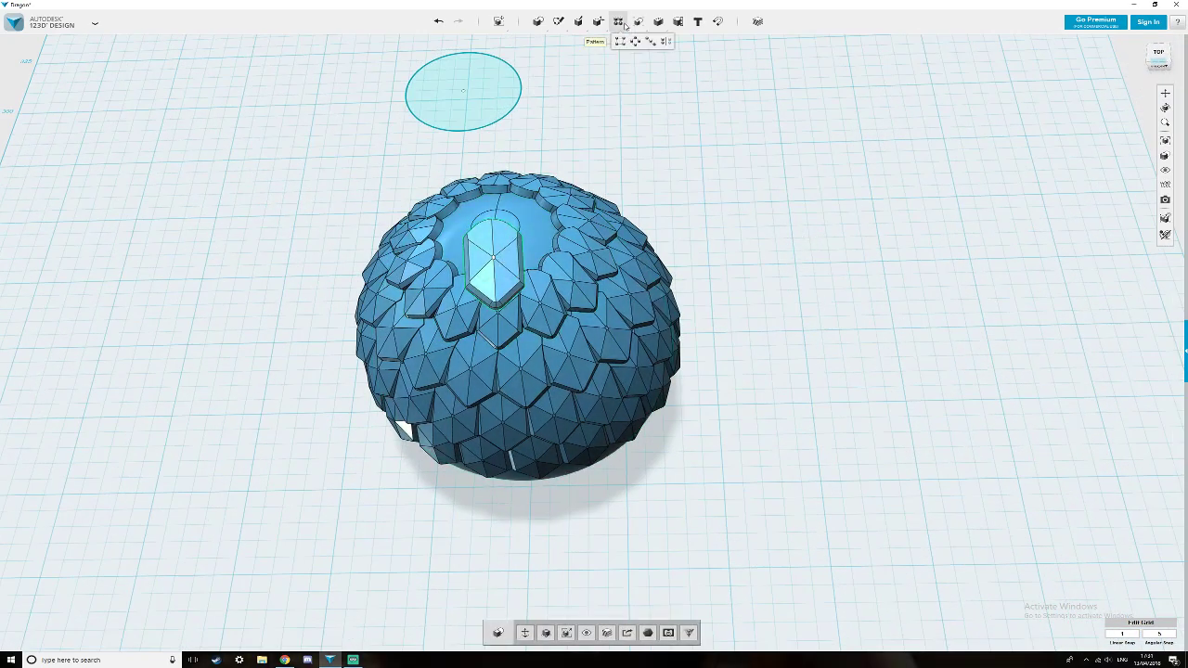
click(632, 43)
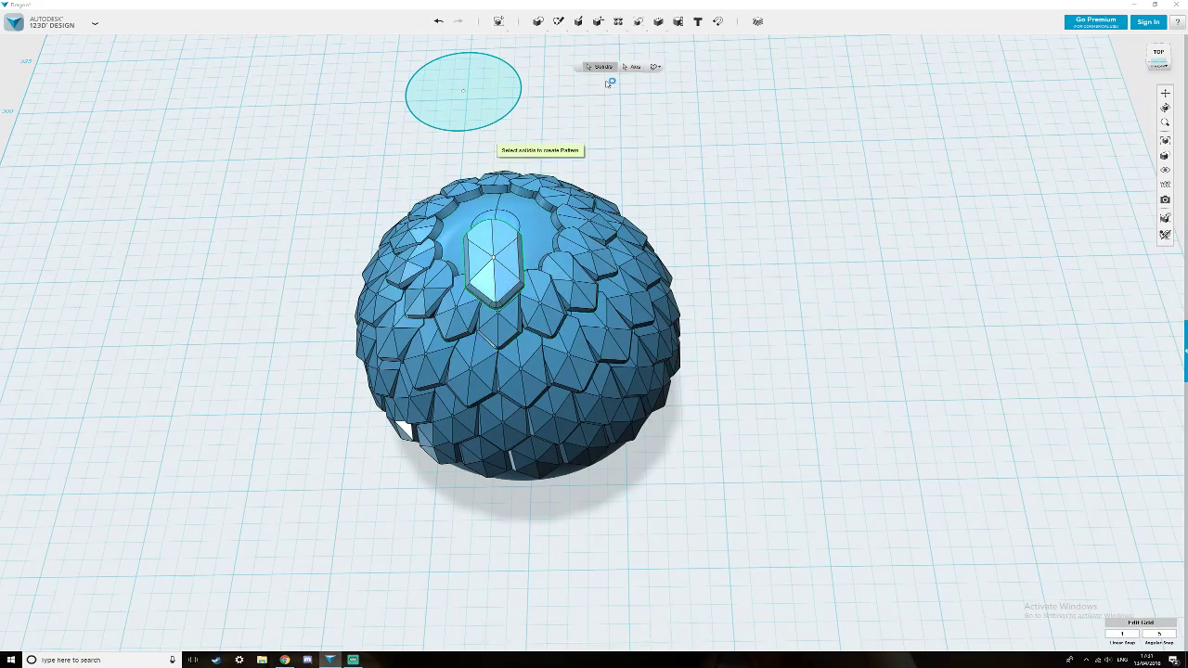
click(630, 68)
click(474, 134)
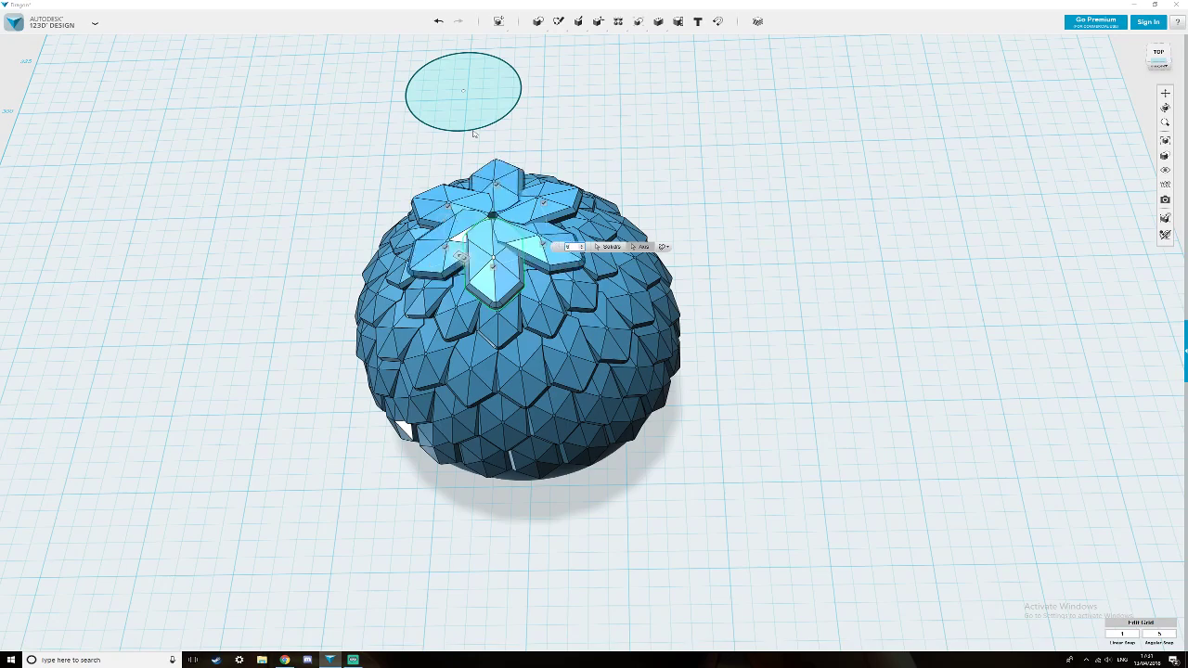
right_drag(518, 214, 490, 197)
mouse_move(510, 275)
right_down()
mouse_move(491, 242)
mouse_move(504, 226)
mouse_move(485, 257)
mouse_move(501, 256)
right_up()
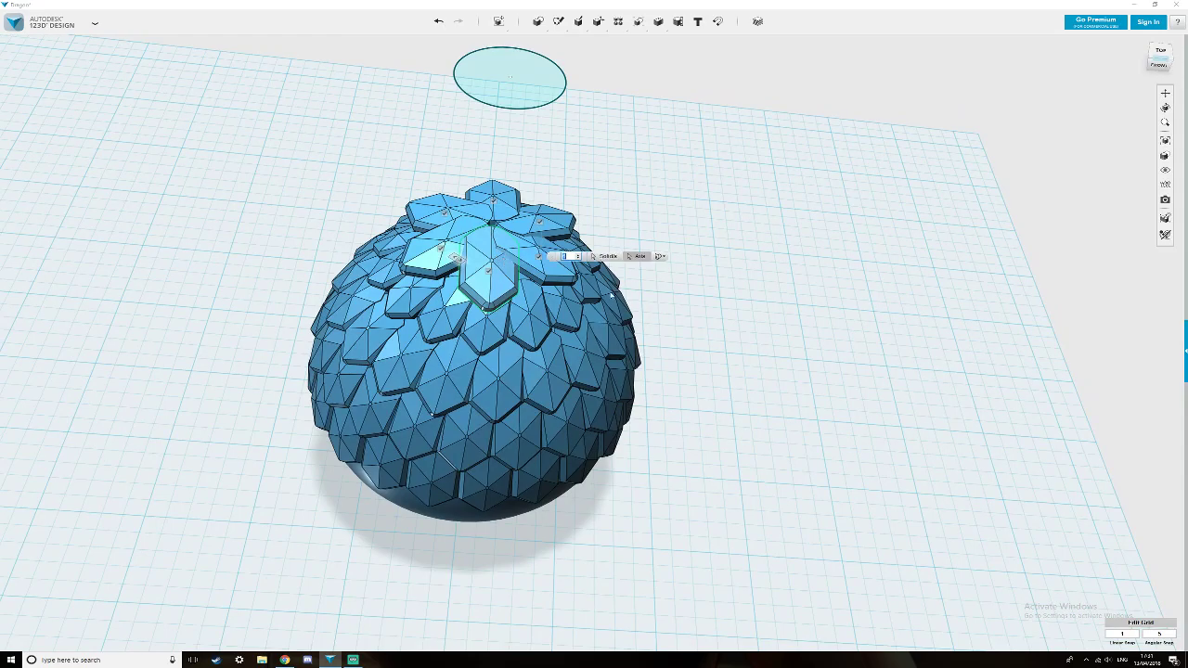
mouse_move(663, 332)
right_down()
mouse_move(706, 318)
mouse_move(678, 329)
right_up()
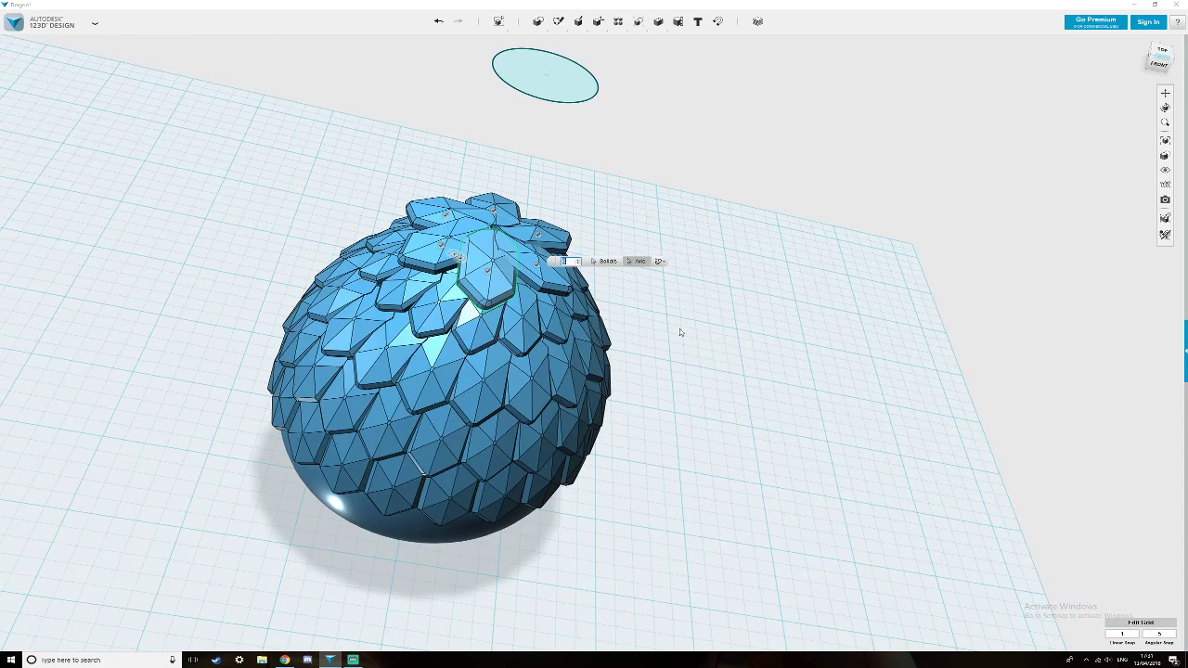
Move the scale 2 mm in toward the egg's tip and tilt it by 10 degrees.
right_drag(628, 302, 540, 326)
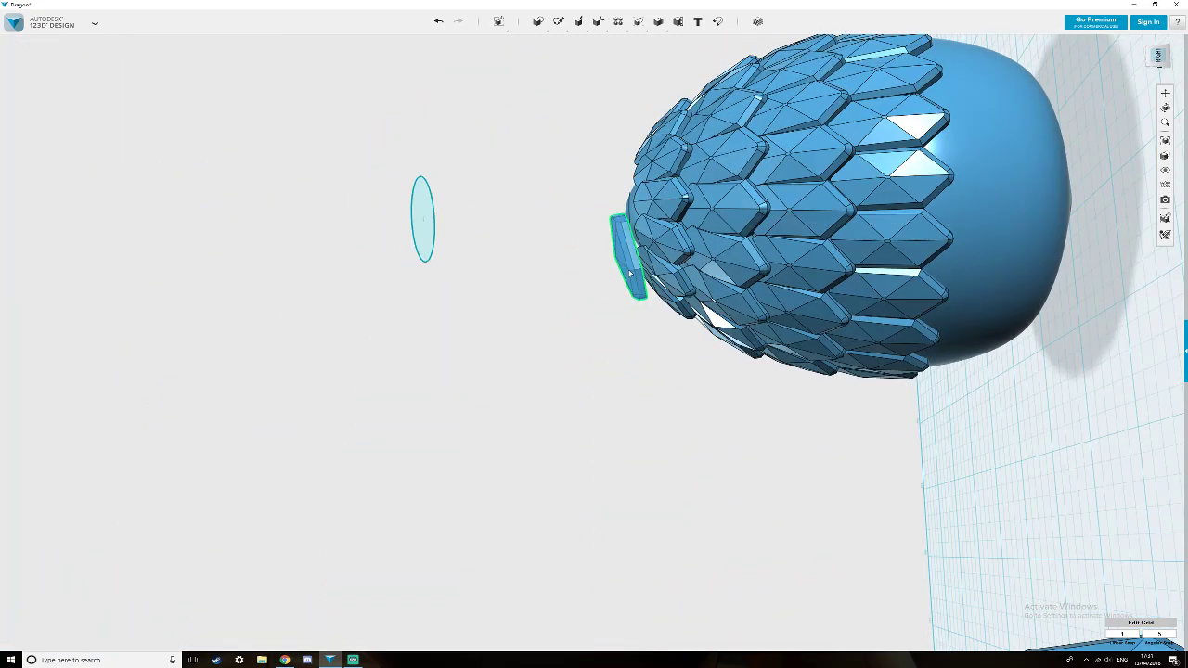
click(629, 273)
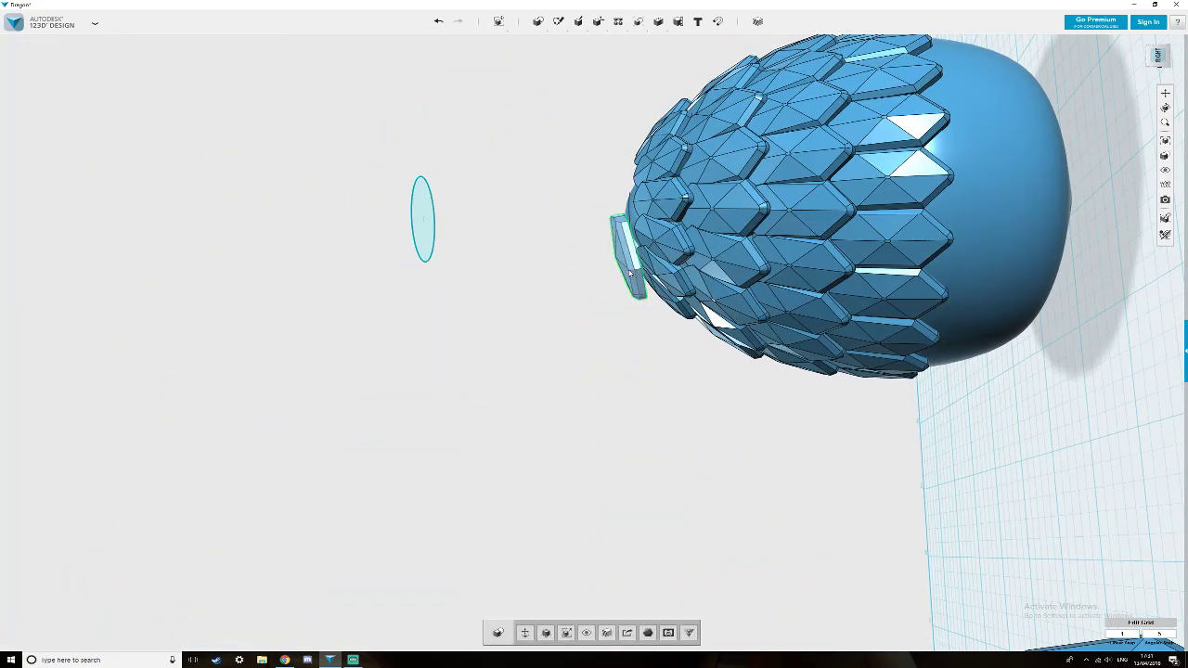
click(524, 632)
drag(594, 258, 605, 258)
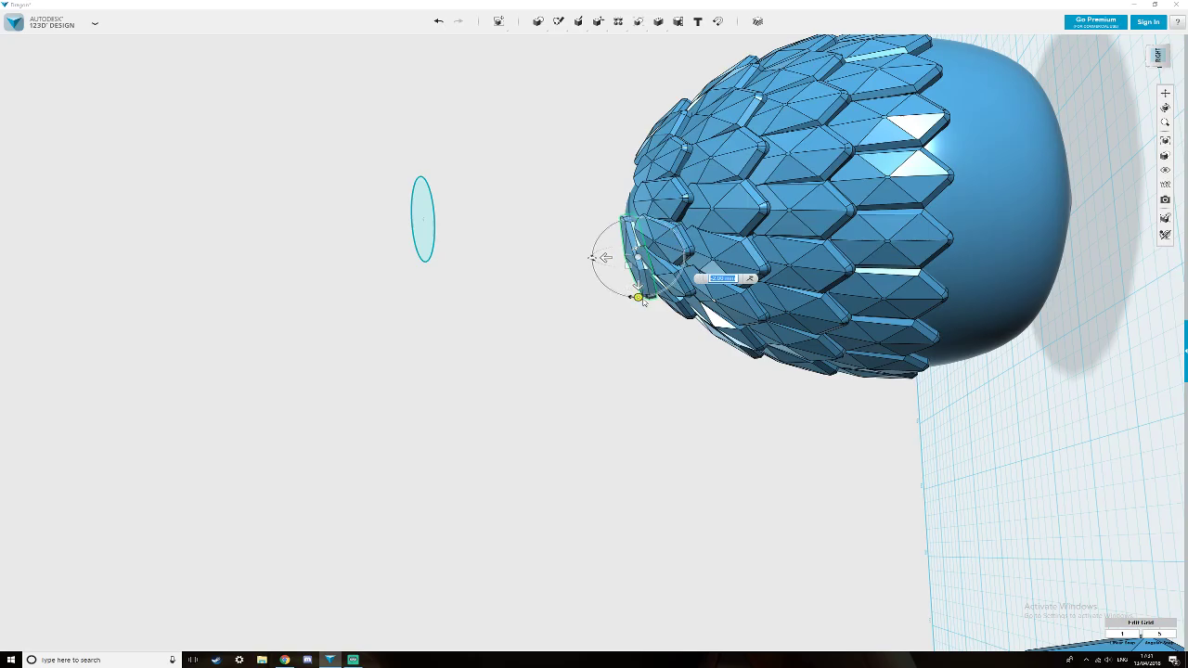
drag(636, 294, 630, 297)
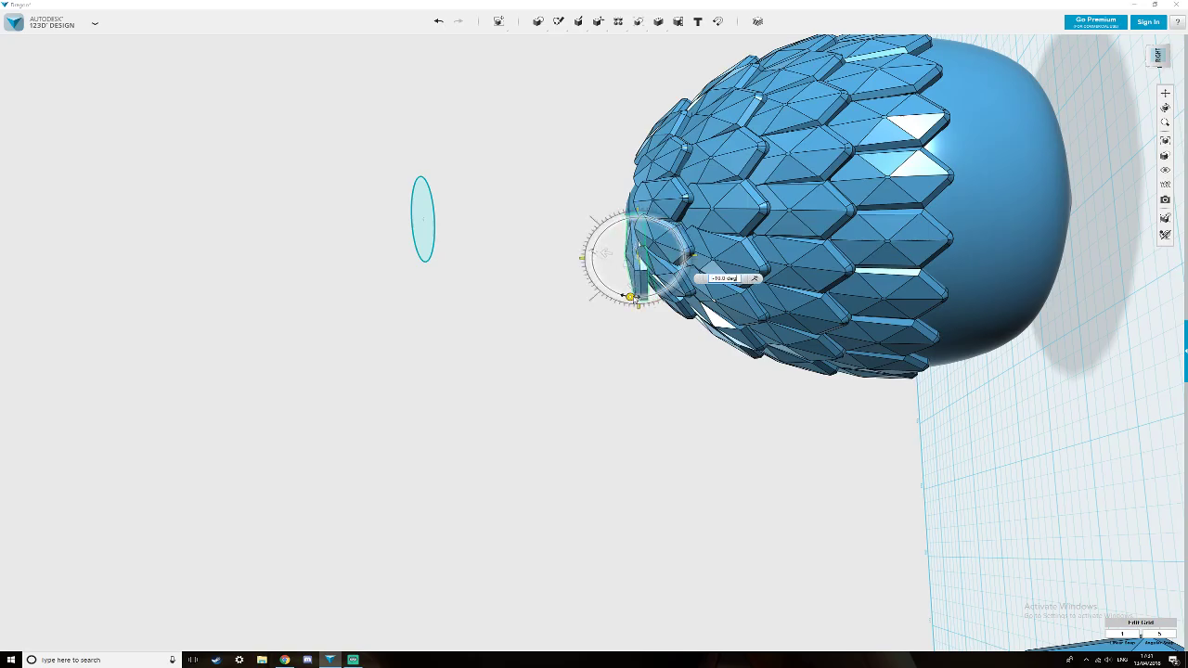
Fine-tune the scale's tilt against the egg from its other side and finish the move.
right_drag(650, 321, 772, 335)
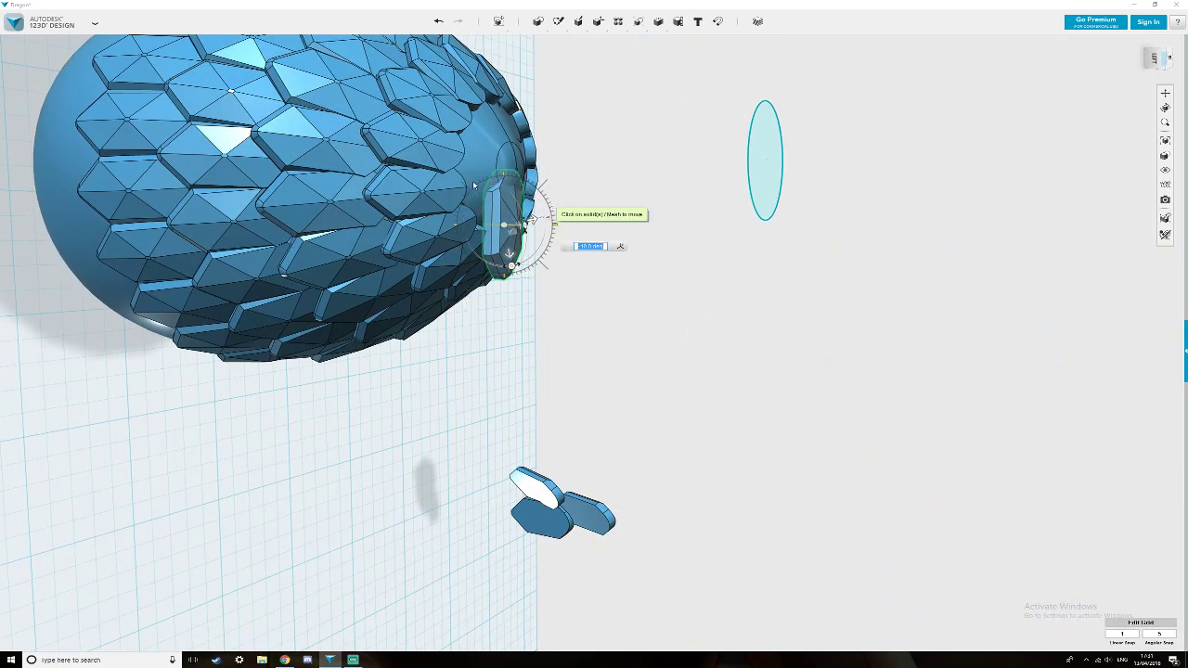
drag(514, 269, 507, 268)
right_drag(526, 318, 794, 324)
scroll(489, 330, up, 2)
click(794, 324)
mouse_move(618, 22)
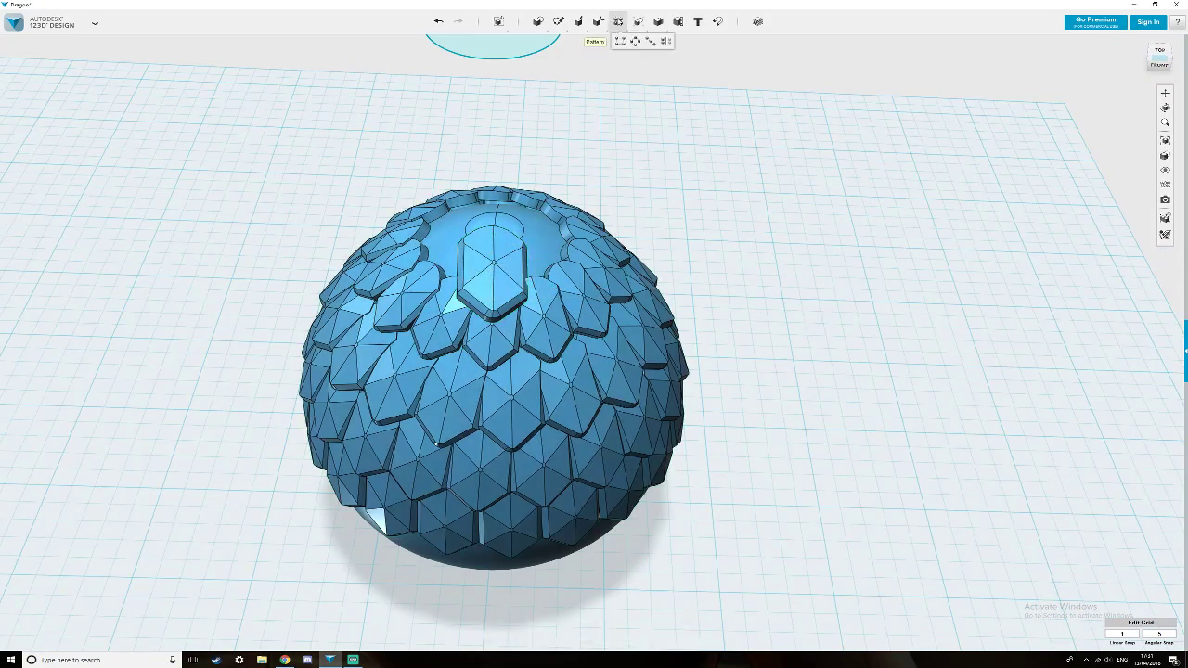
click(635, 41)
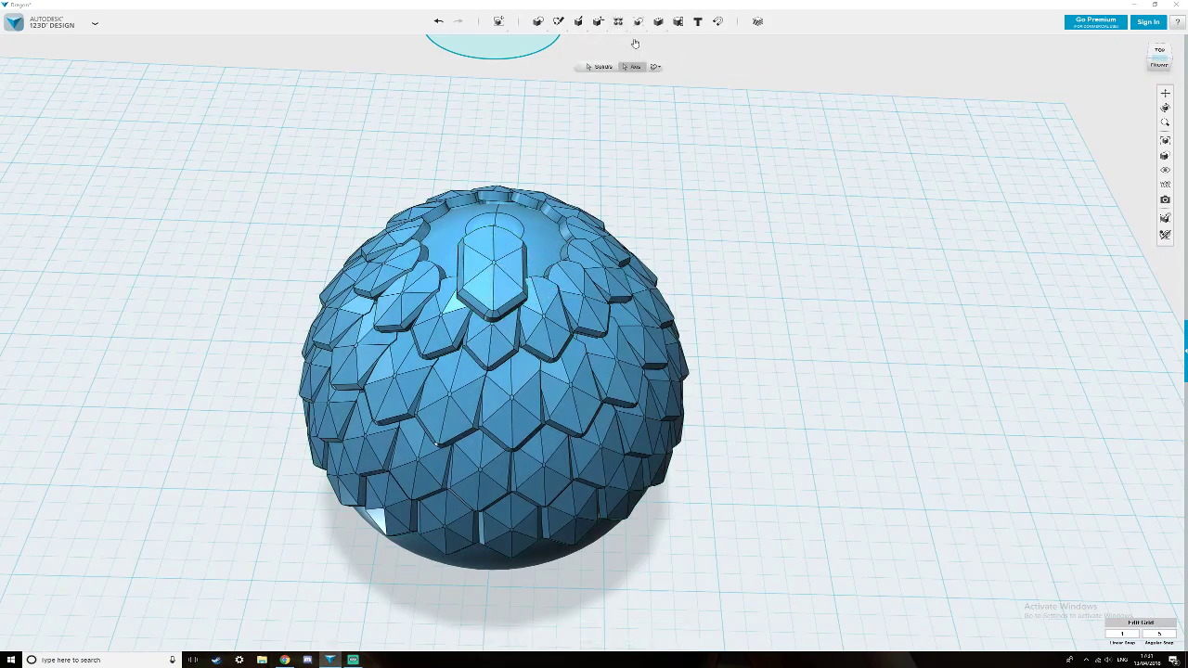
click(489, 280)
click(634, 66)
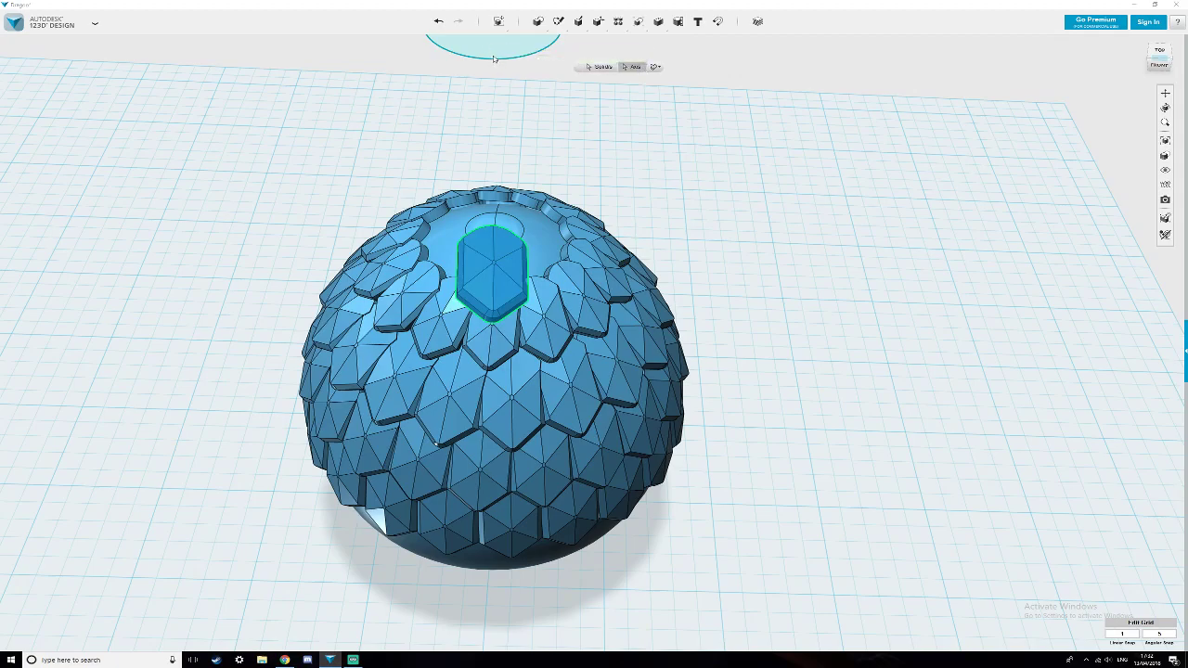
key(Escape)
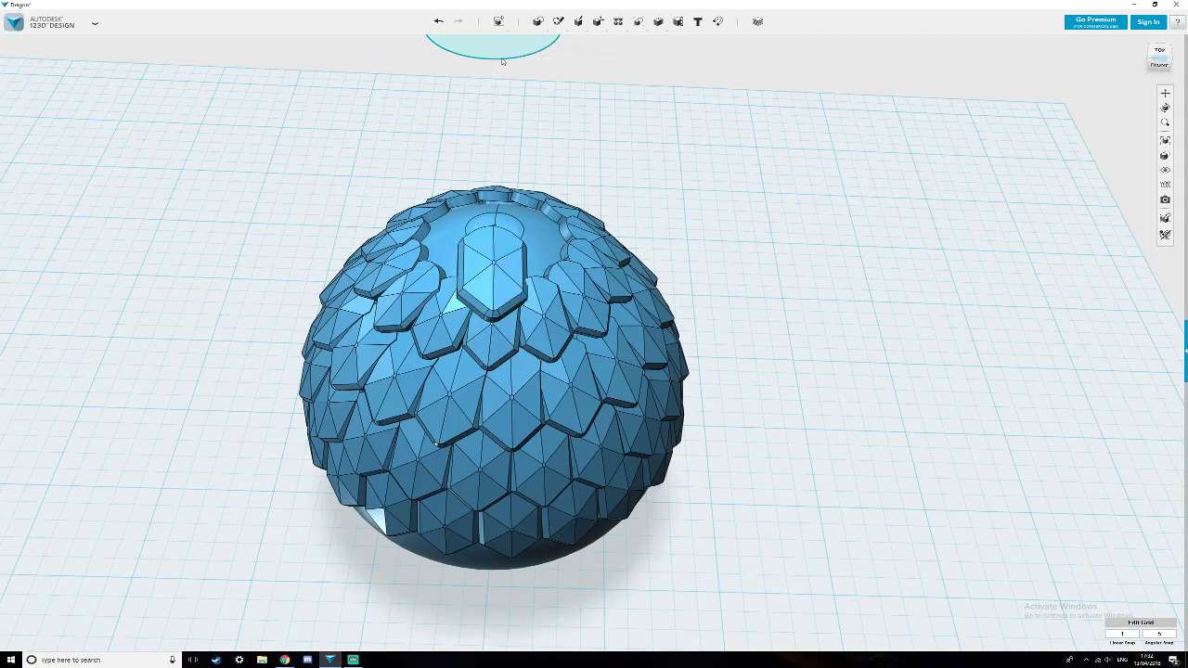
Create a circular pattern of six scales at the egg's tip, using the detached circle as the axis.
mouse_move(618, 21)
click(628, 44)
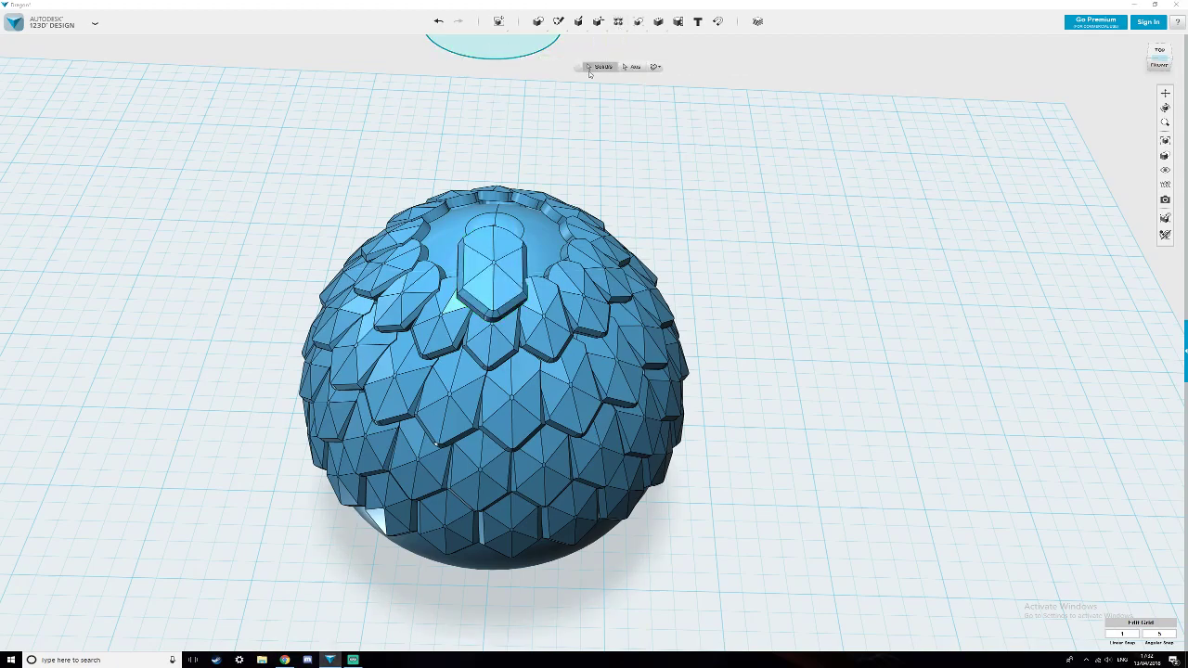
click(461, 283)
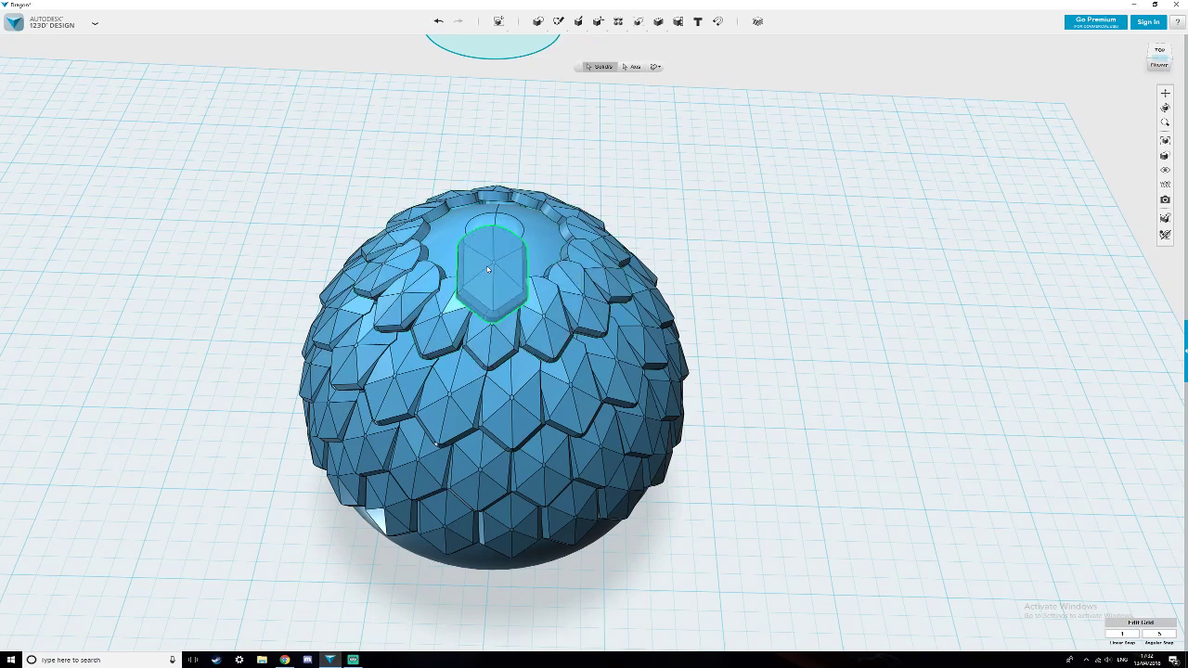
click(635, 68)
click(487, 59)
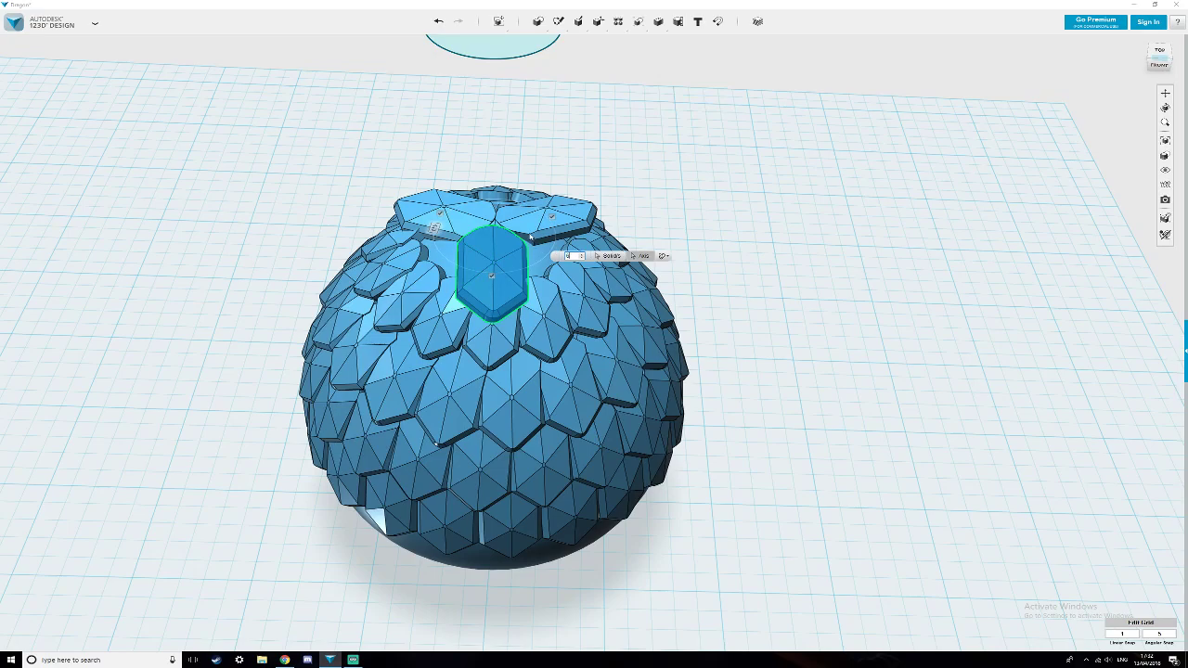
right_drag(537, 302, 521, 321)
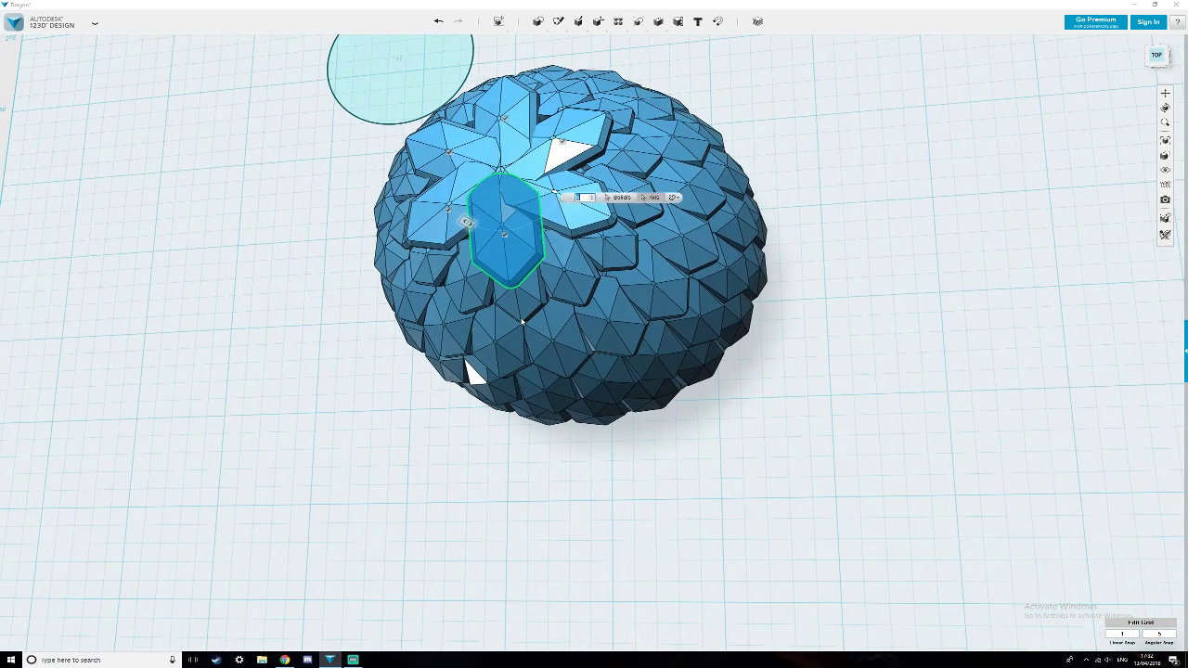
scroll(522, 321, down, 2)
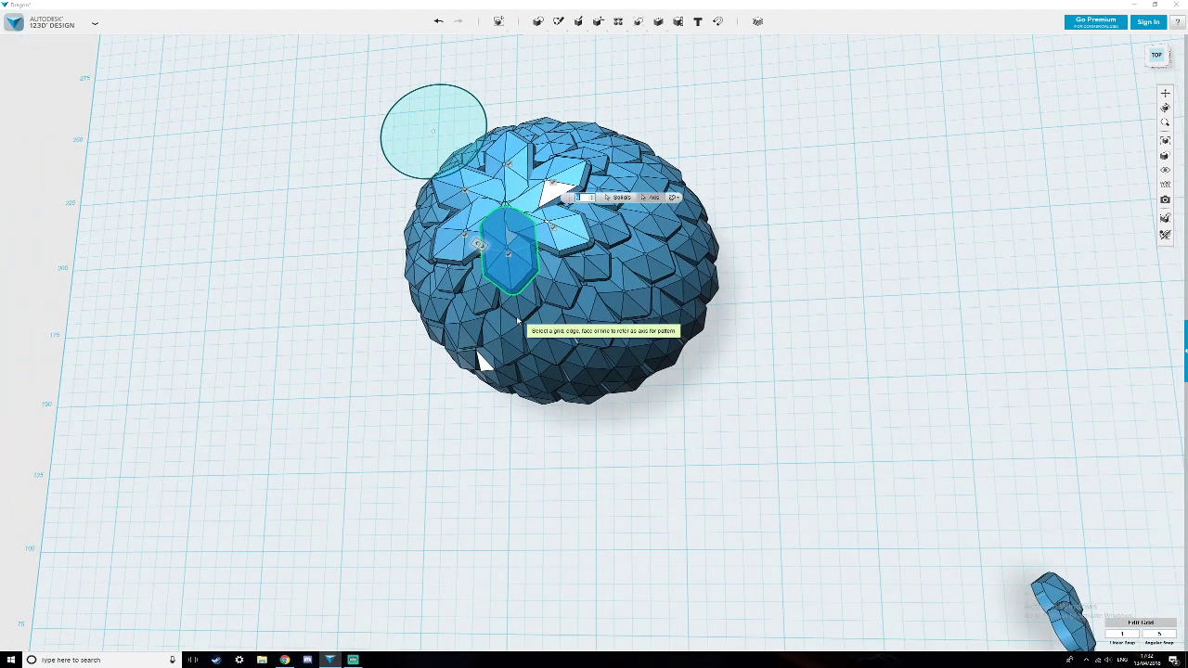
key(Return)
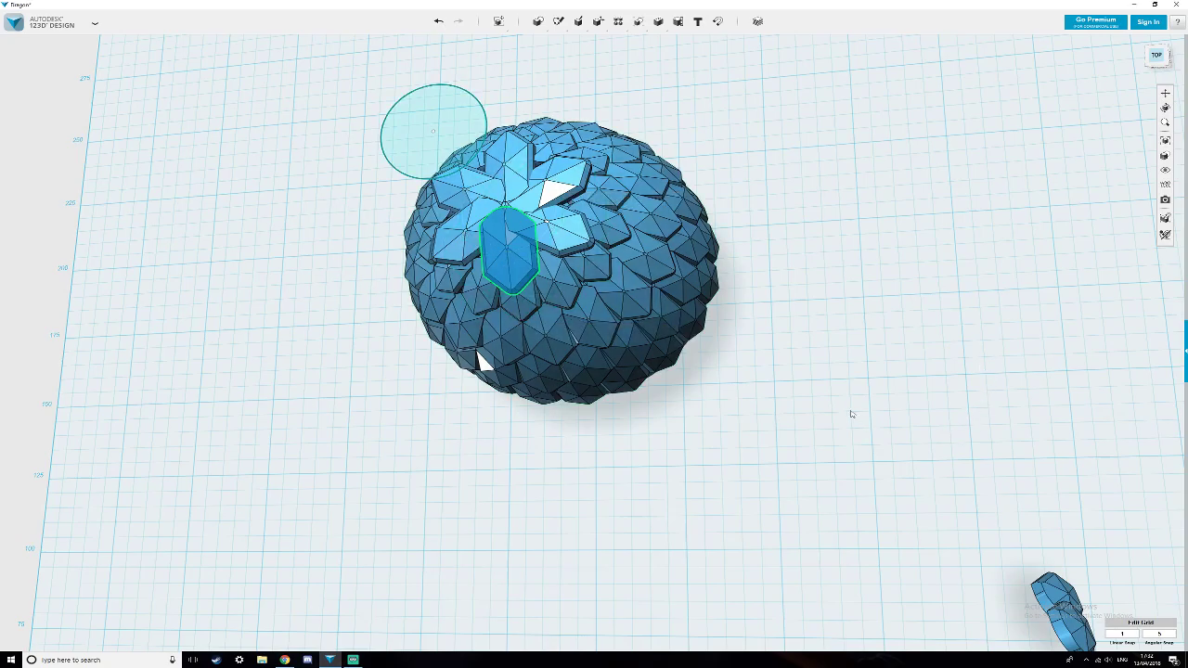
right_drag(844, 411, 750, 386)
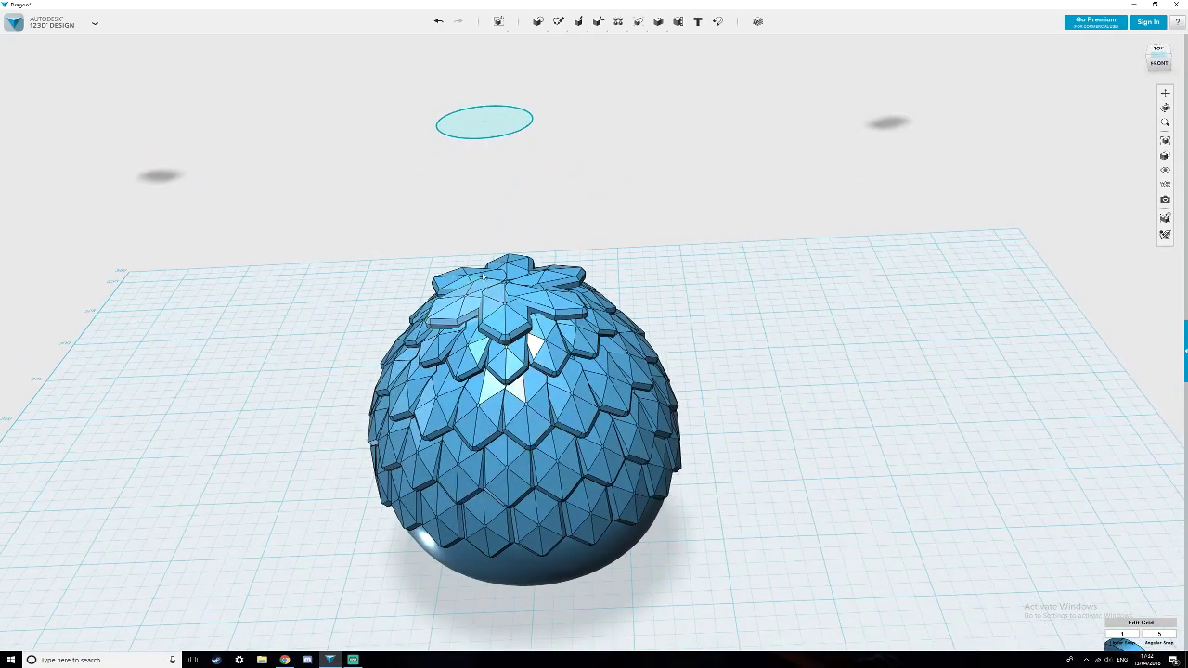
click(502, 305)
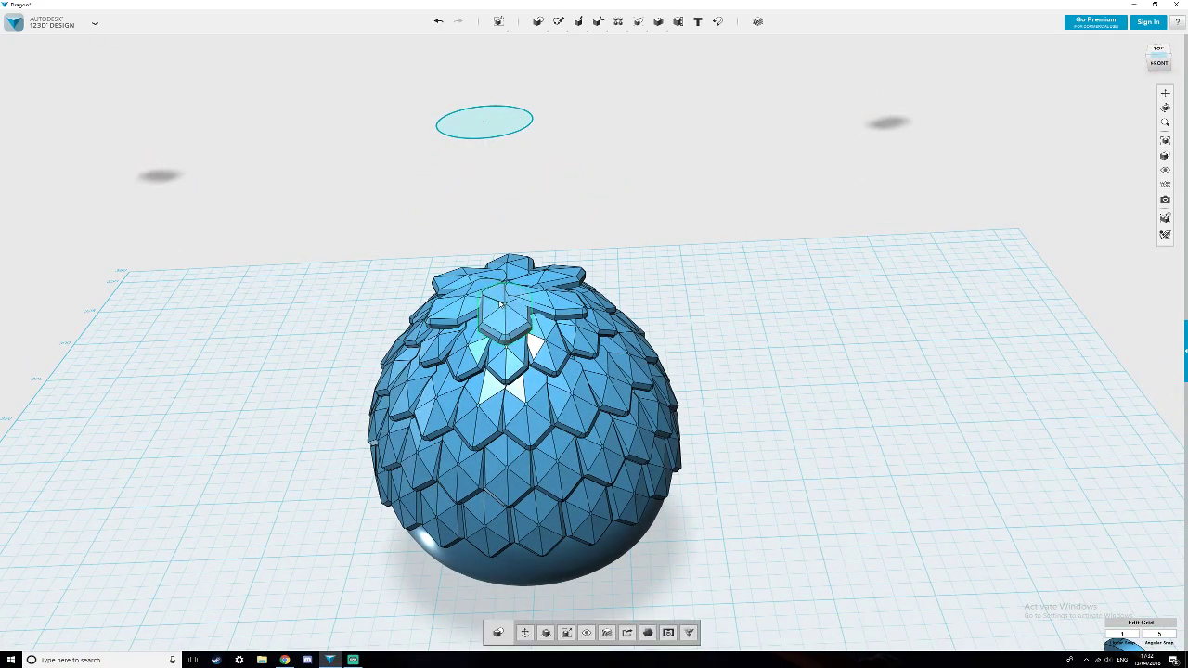
ctrl+click(473, 301)
ctrl+click(462, 275)
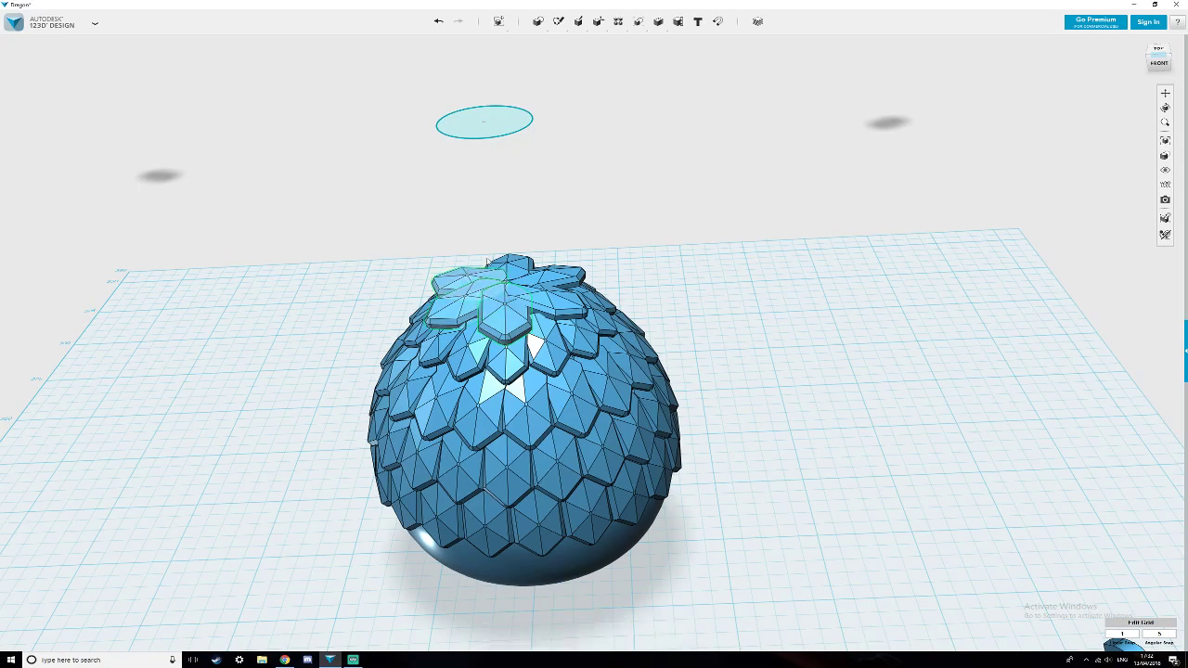
ctrl+click(501, 267)
ctrl+click(539, 289)
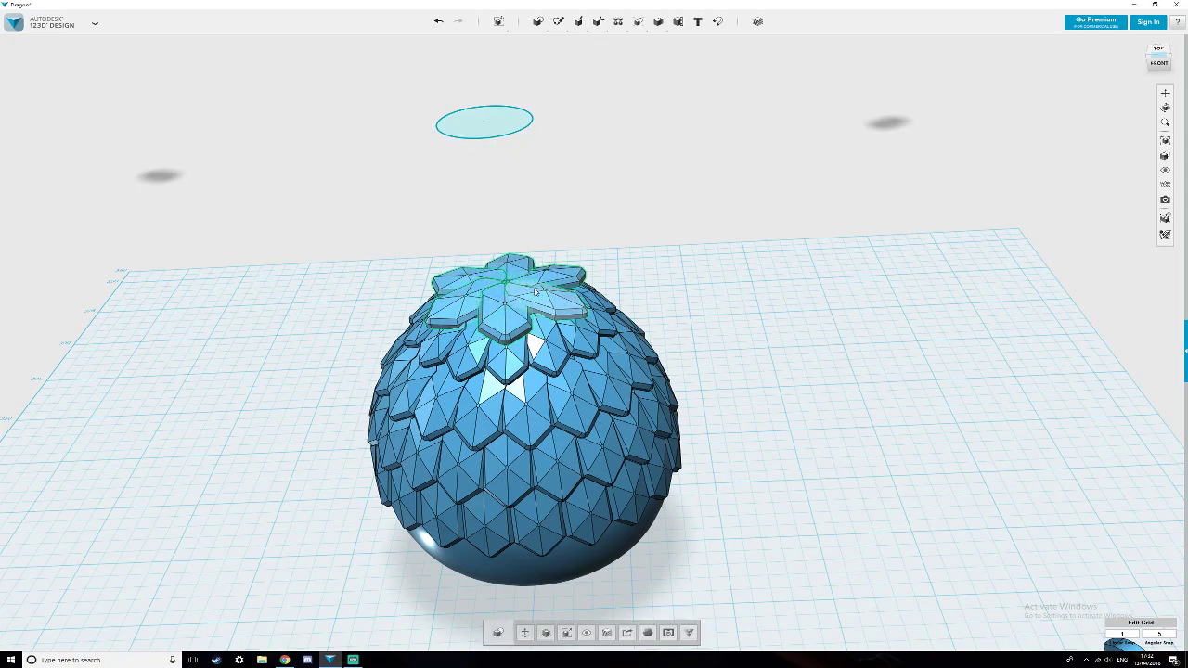
click(5, 5)
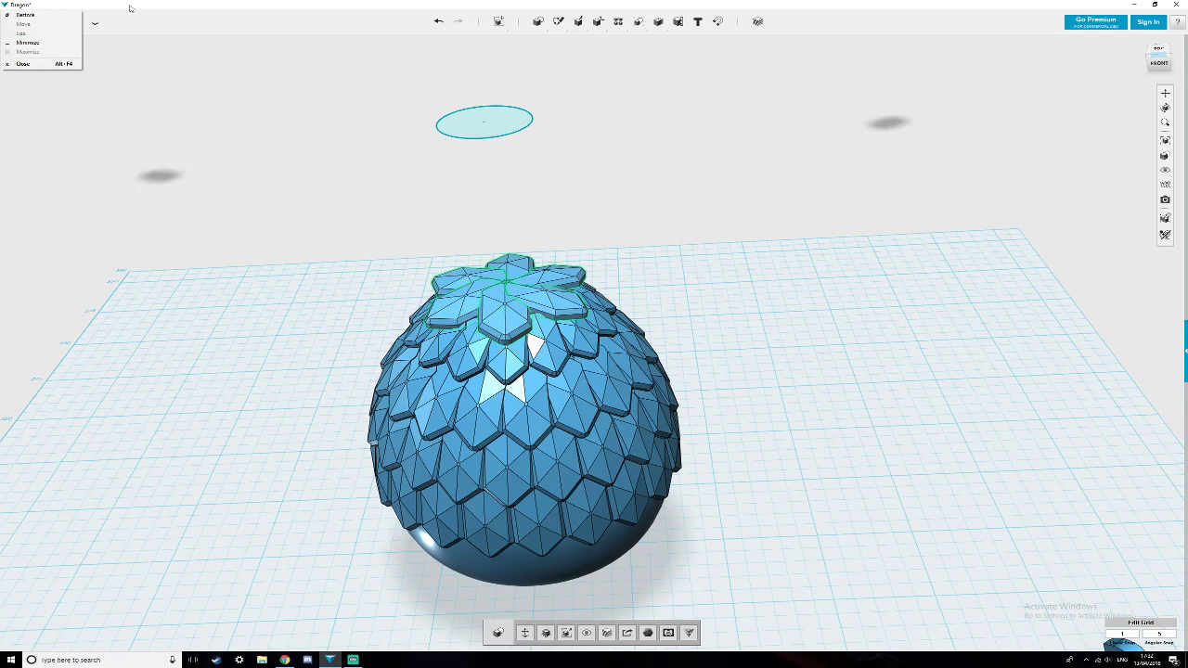
right_drag(475, 363, 639, 346)
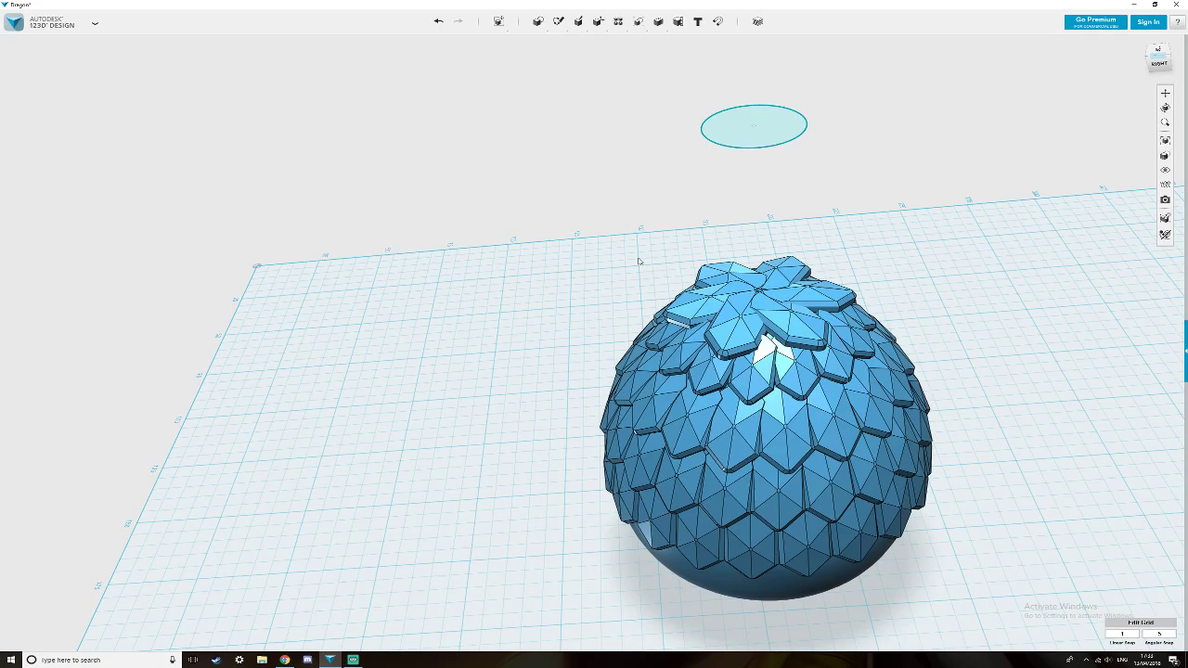
Place a five-sided polygon sketch on the empty grid beside the egg.
mouse_move(585, 17)
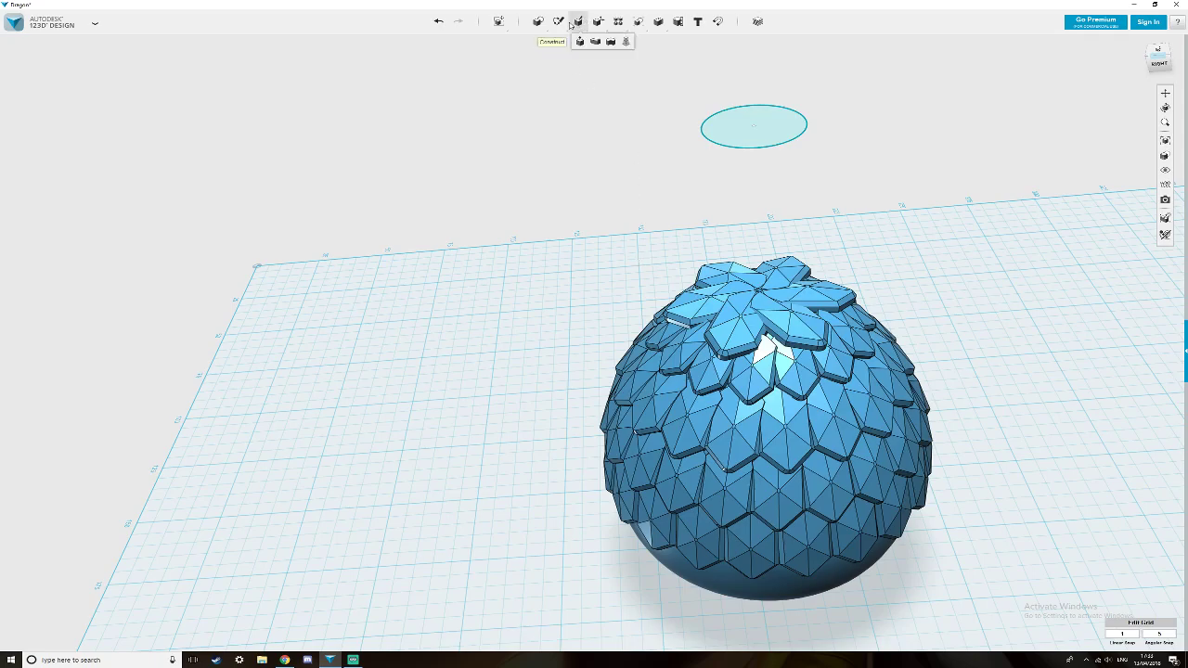
mouse_move(536, 26)
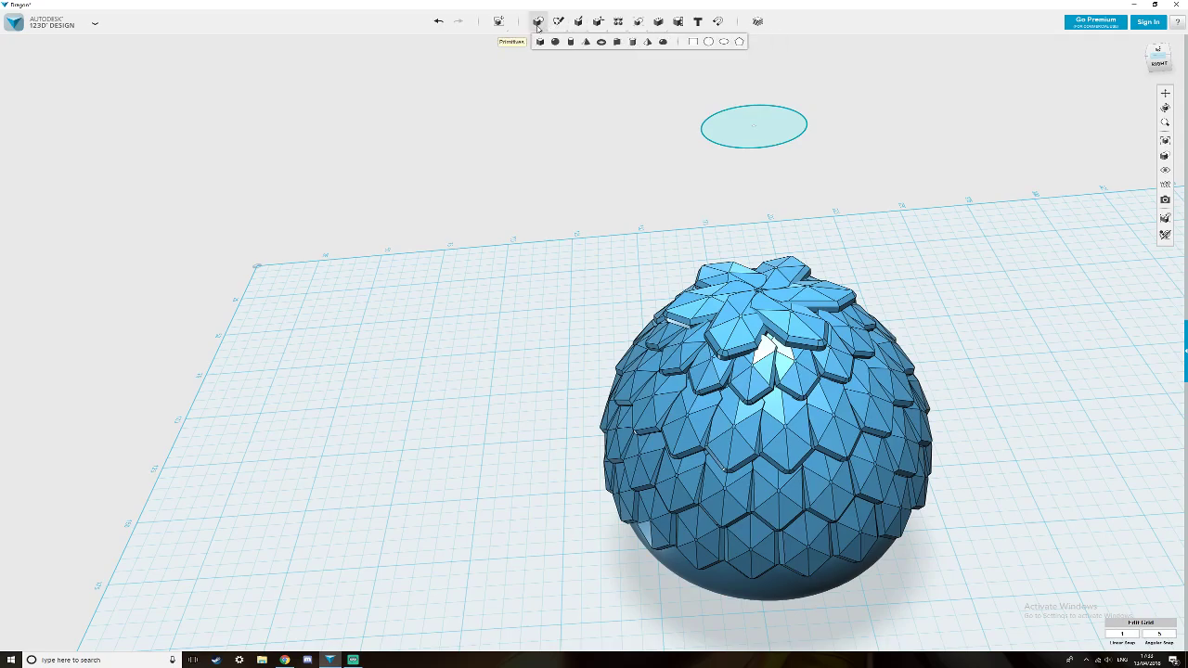
click(738, 41)
click(585, 220)
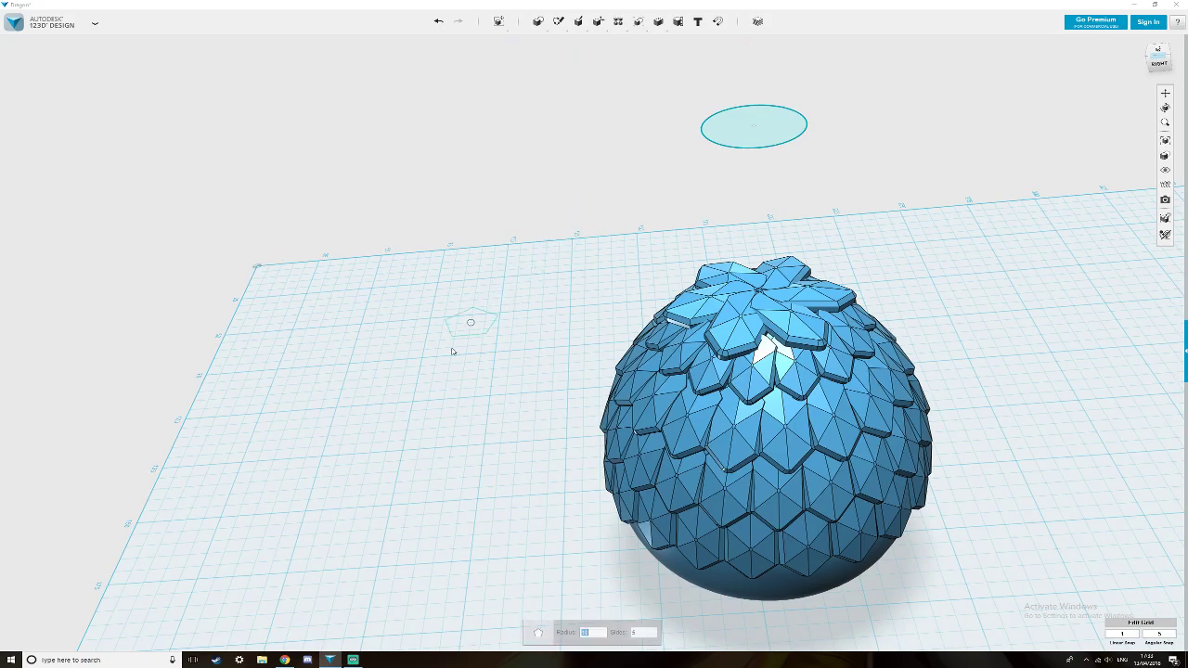
click(346, 427)
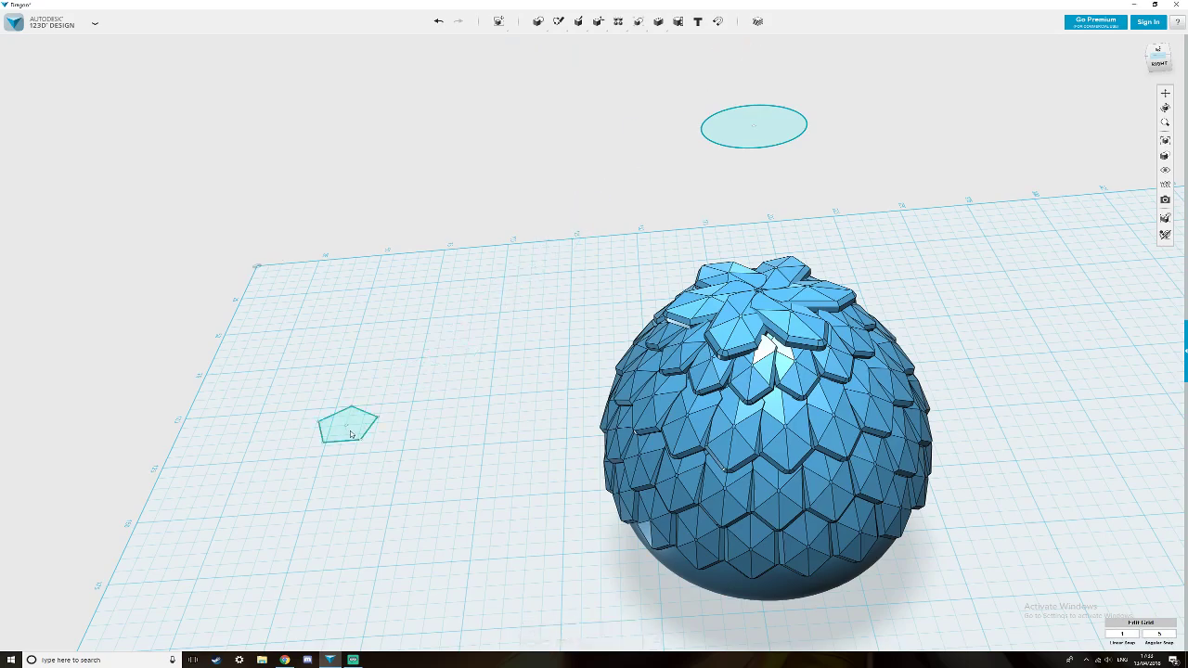
Extrude the pentagon sketch upward into a prism and move the solid away from its sketch.
click(358, 426)
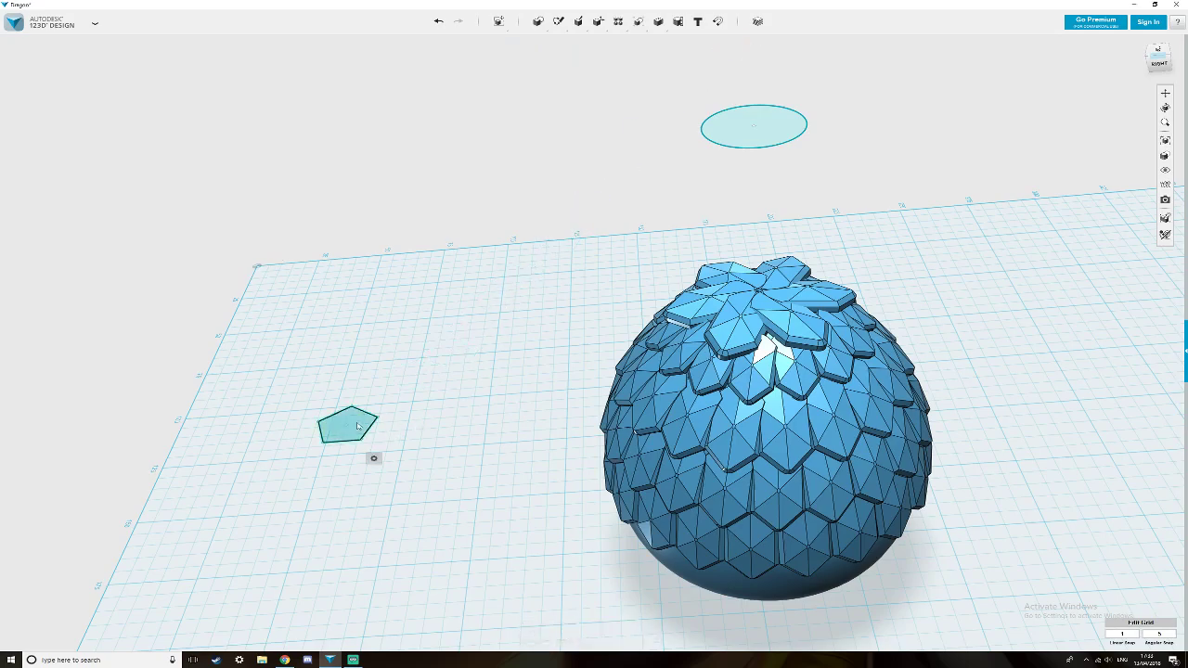
right_drag(440, 442, 413, 436)
mouse_move(401, 429)
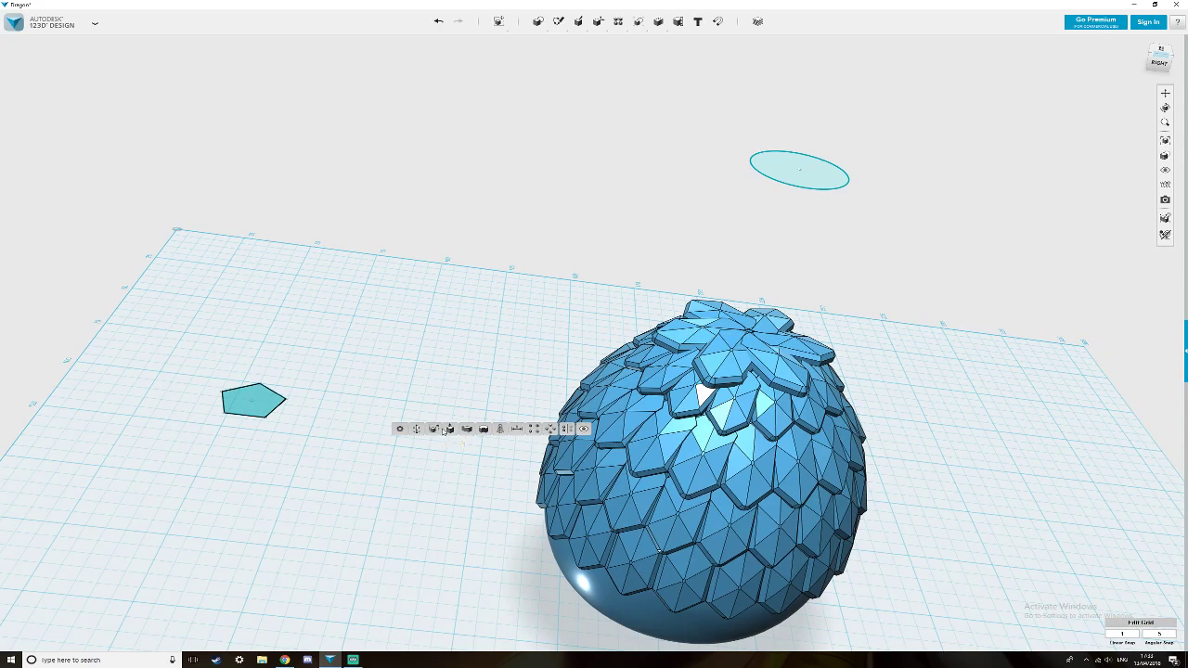
click(441, 433)
drag(252, 388, 261, 354)
click(331, 460)
drag(275, 401, 390, 340)
scroll(406, 396, up, 1)
scroll(406, 395, up, 2)
right_drag(407, 358, 412, 378)
middle_drag(414, 367, 430, 512)
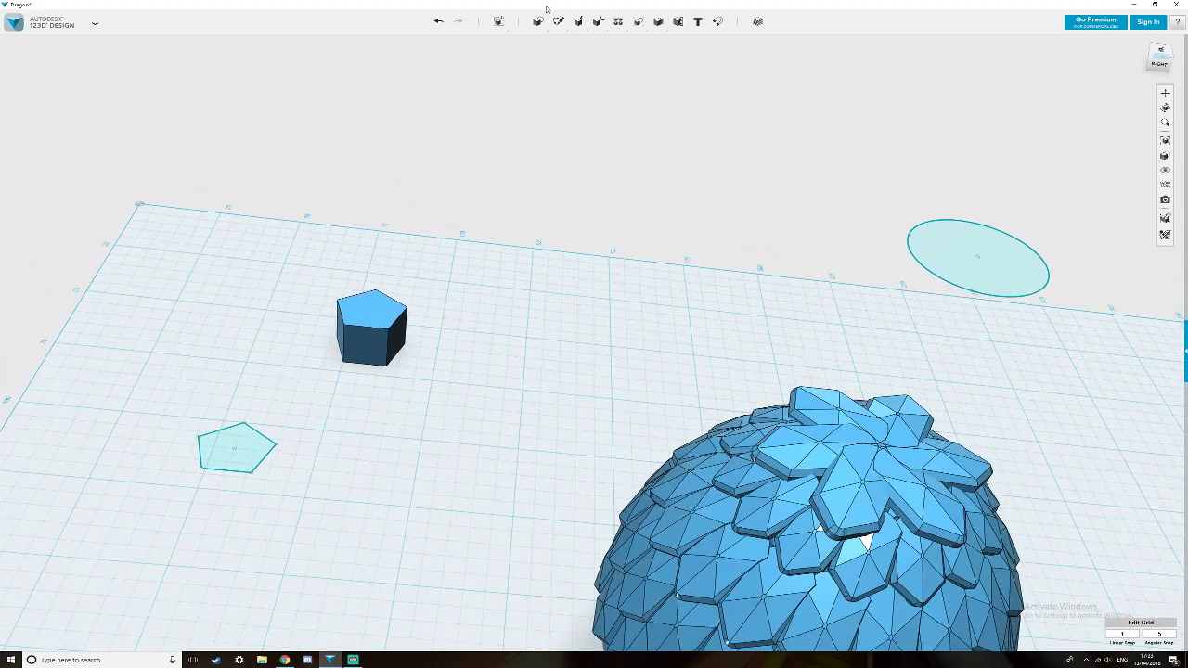
Tweak the prism by pulling in the upper corner facing the pentagon sketch, making the adjoining side faces slope.
mouse_move(560, 25)
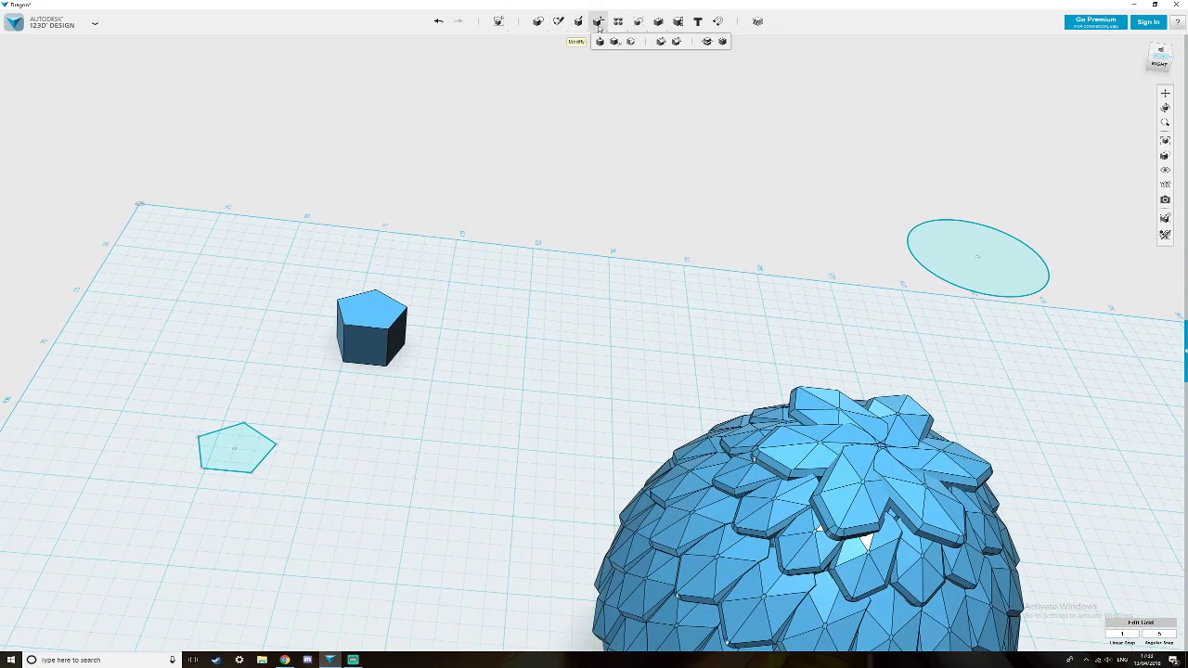
click(606, 41)
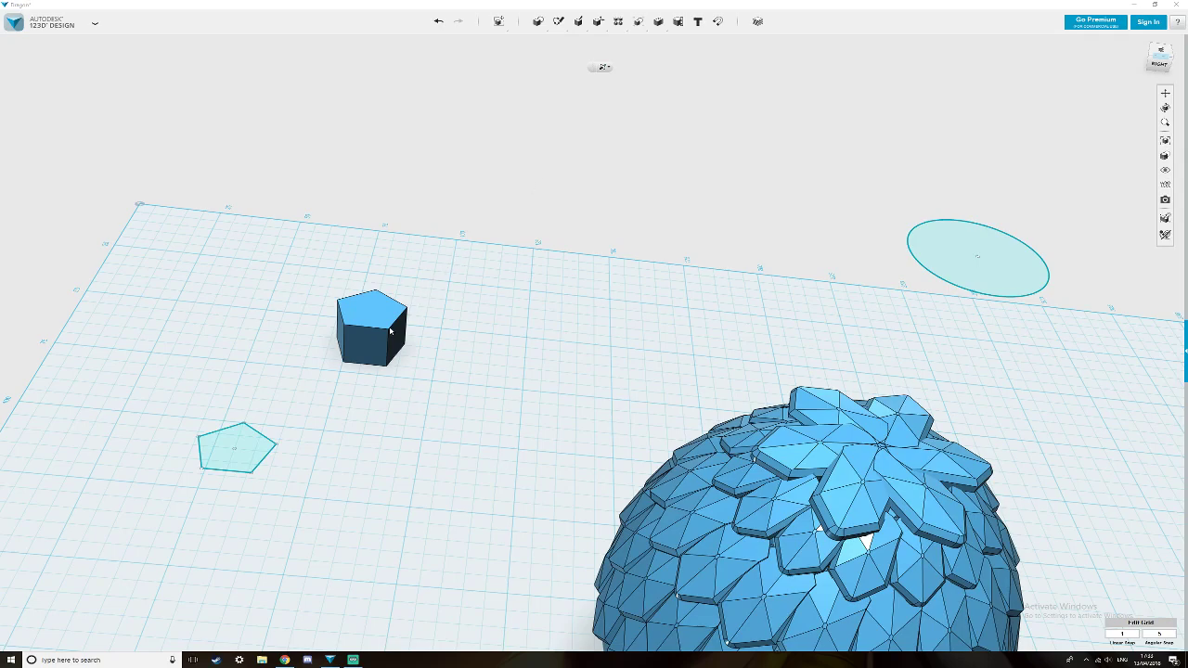
click(388, 330)
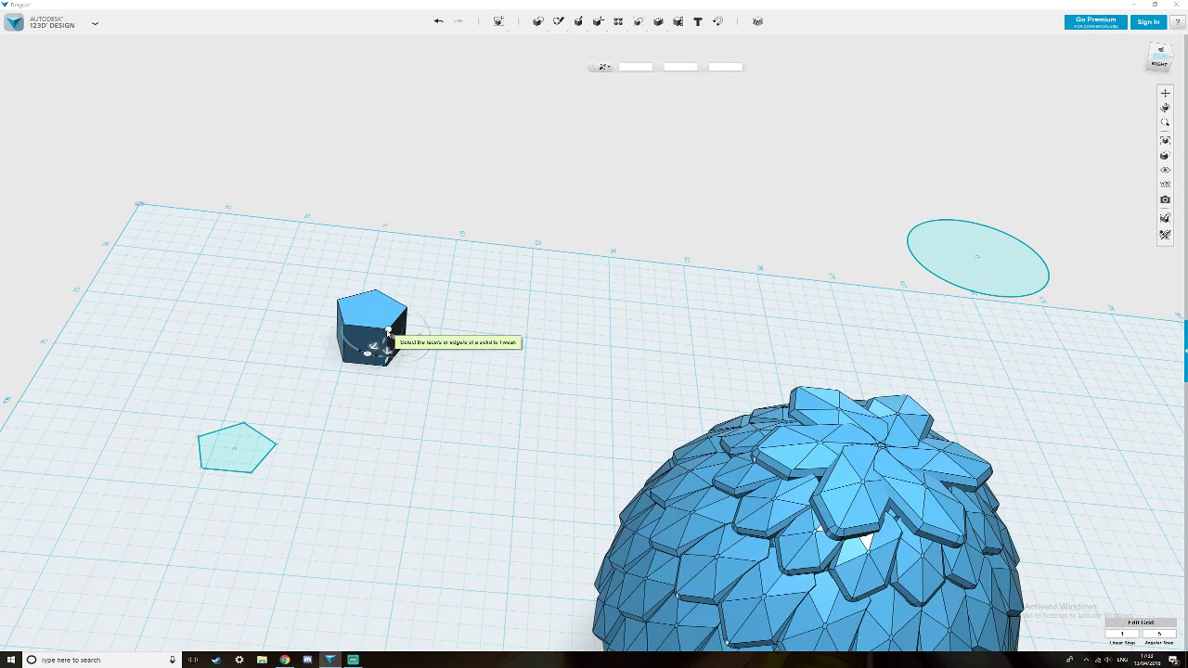
click(417, 338)
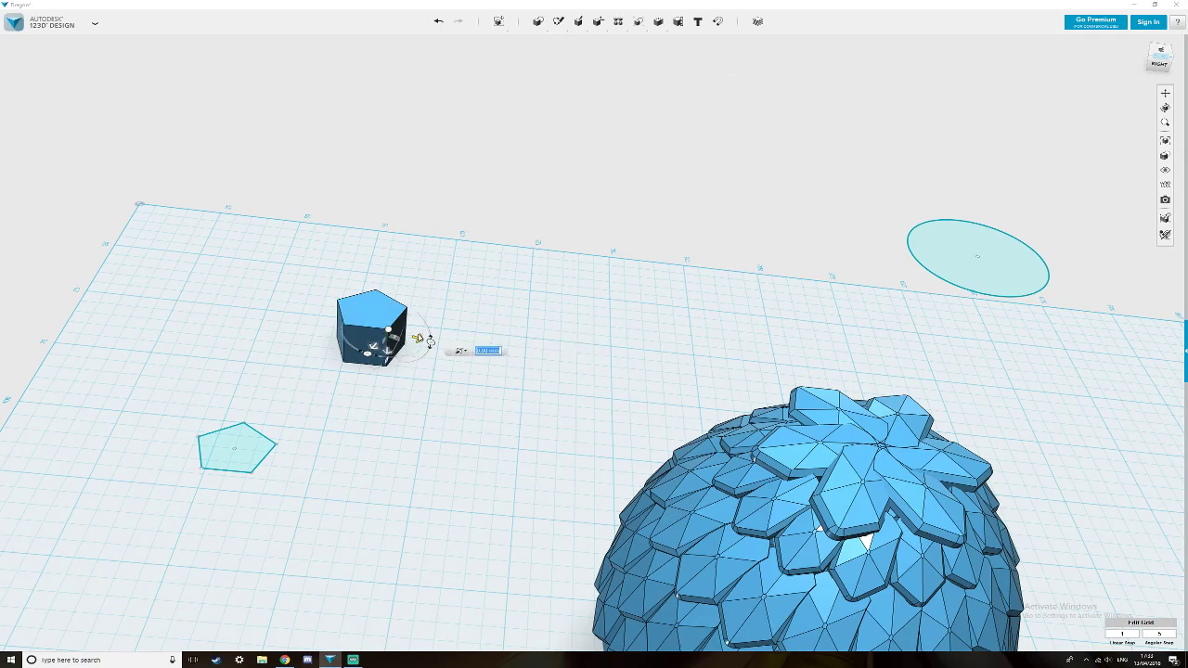
drag(418, 339, 408, 334)
right_drag(442, 312, 427, 328)
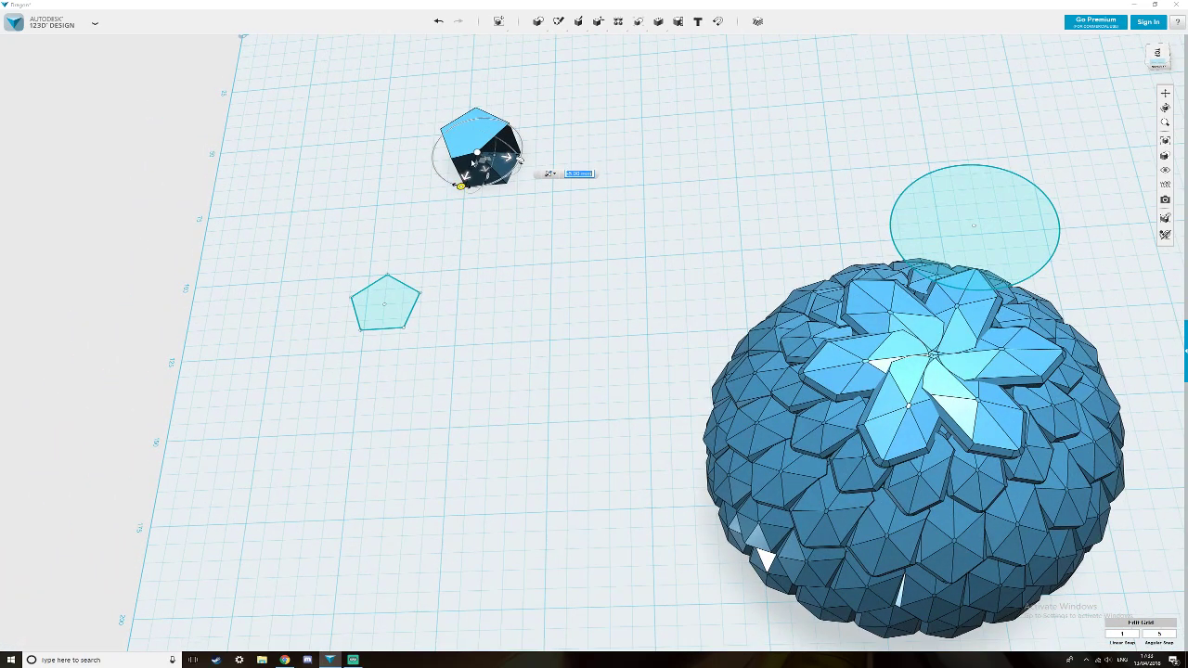
key(Escape)
Stretch the prism's far upper corner outward and inspect the reshaped solid from above.
click(481, 109)
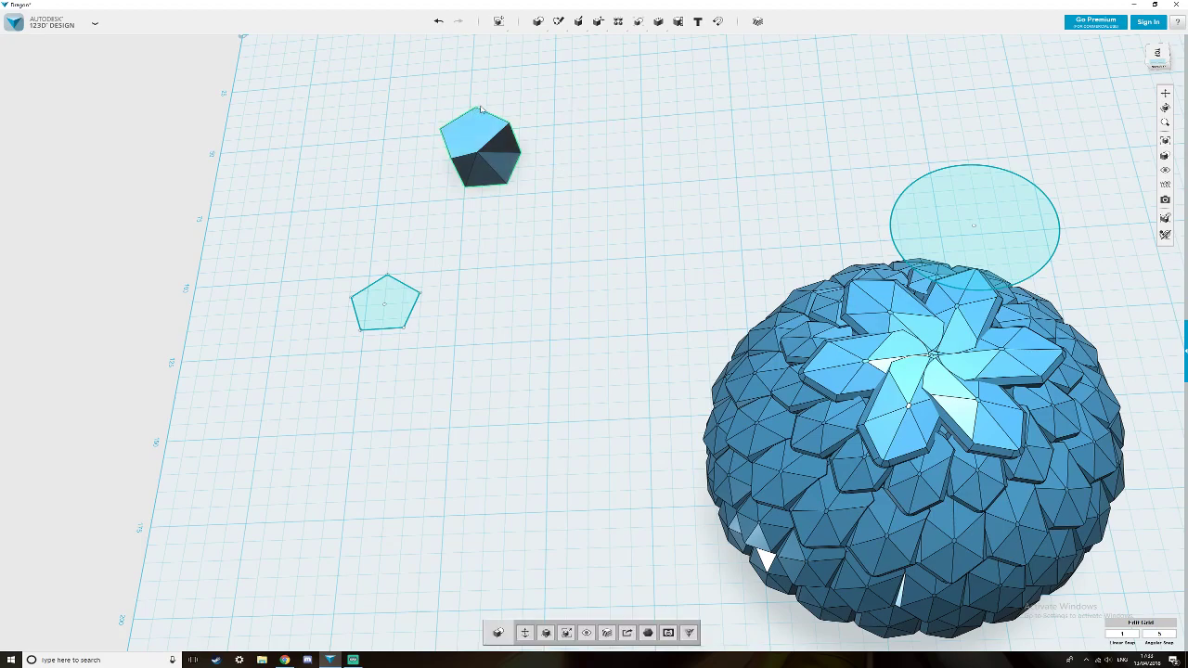
click(476, 109)
click(508, 144)
drag(459, 90, 448, 82)
click(593, 127)
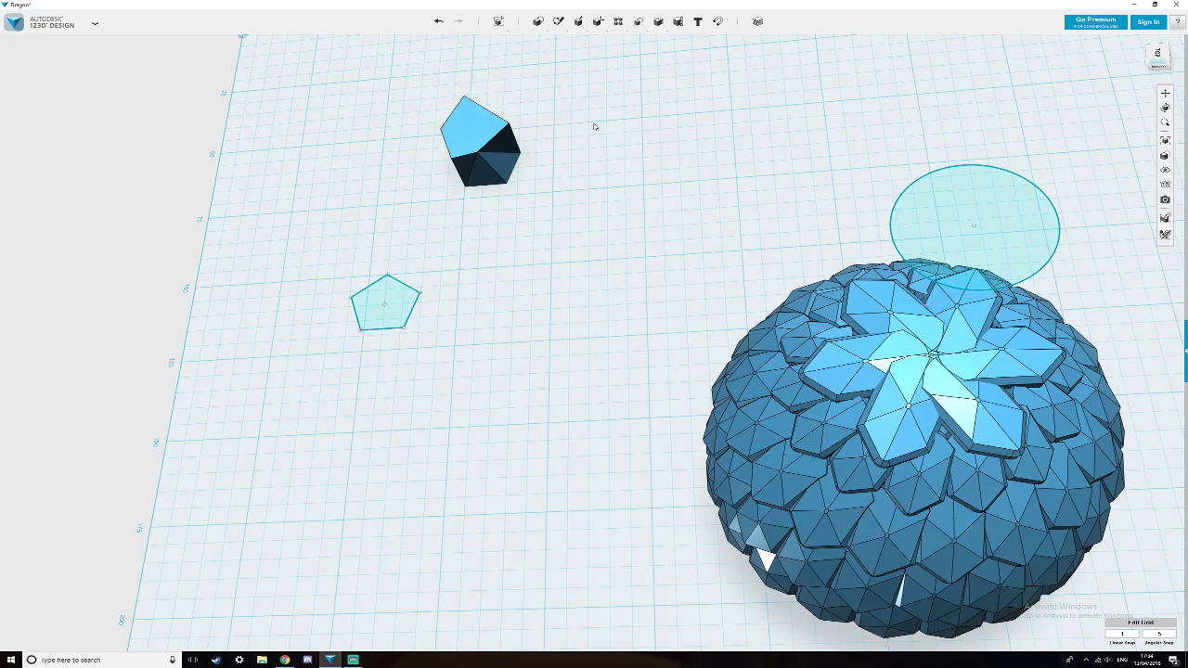
click(486, 111)
right_drag(491, 113, 399, 351)
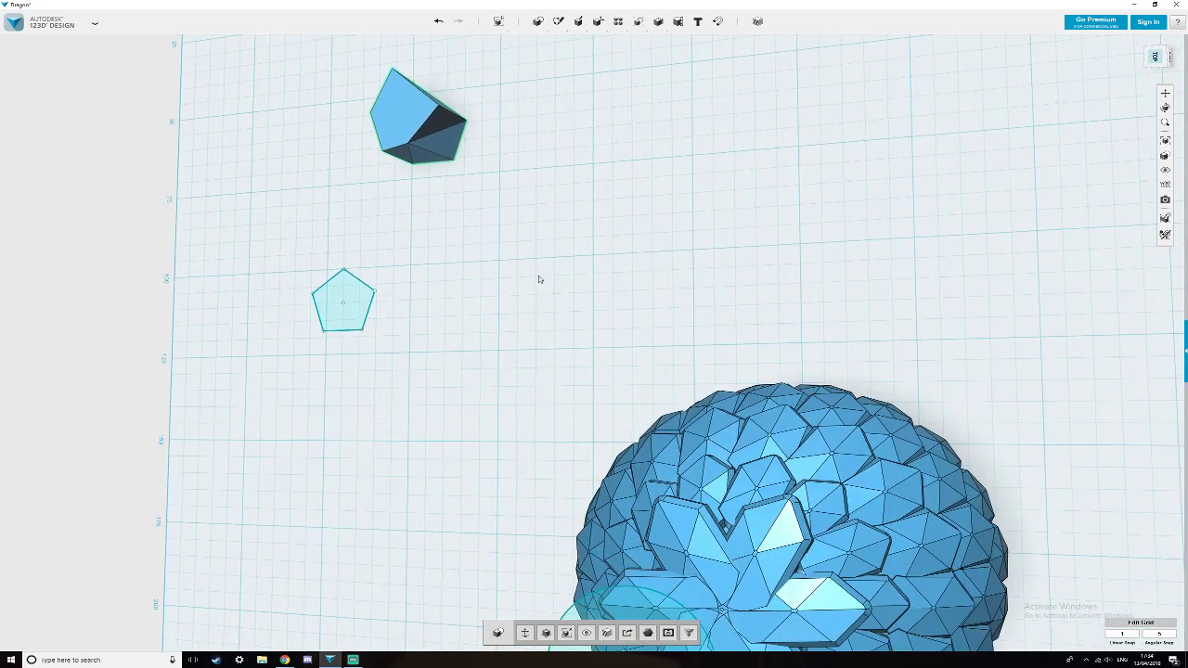
Try deleting all six scales at the egg's tip and undo the deletion.
right_drag(530, 305, 668, 399)
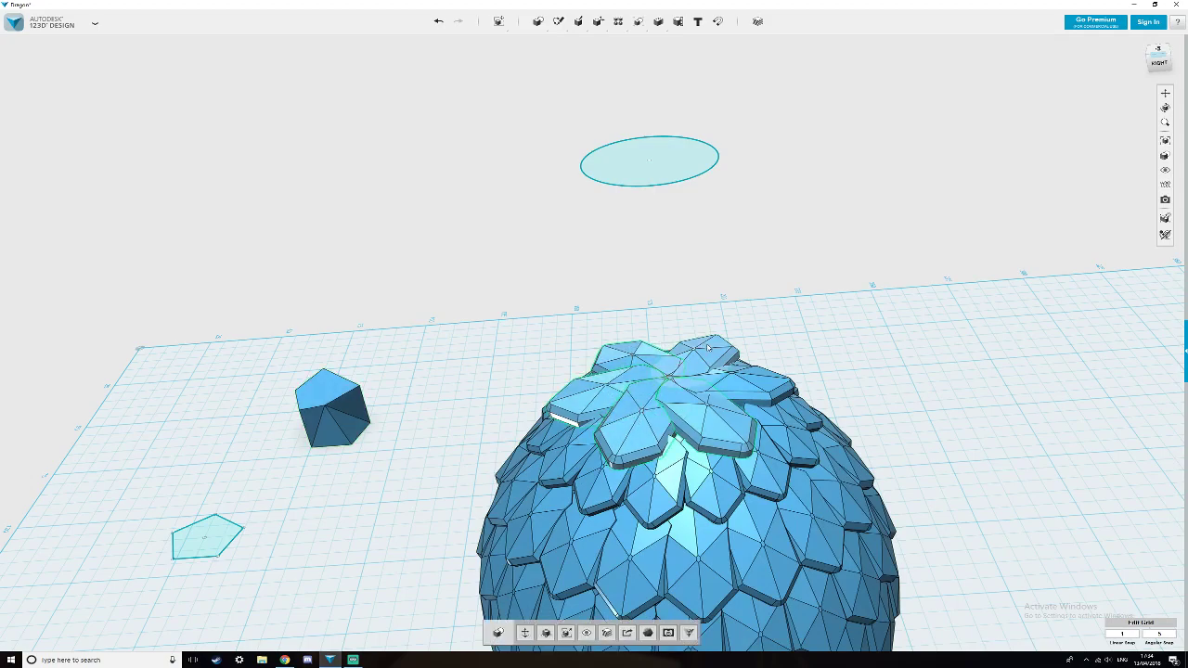
click(731, 375)
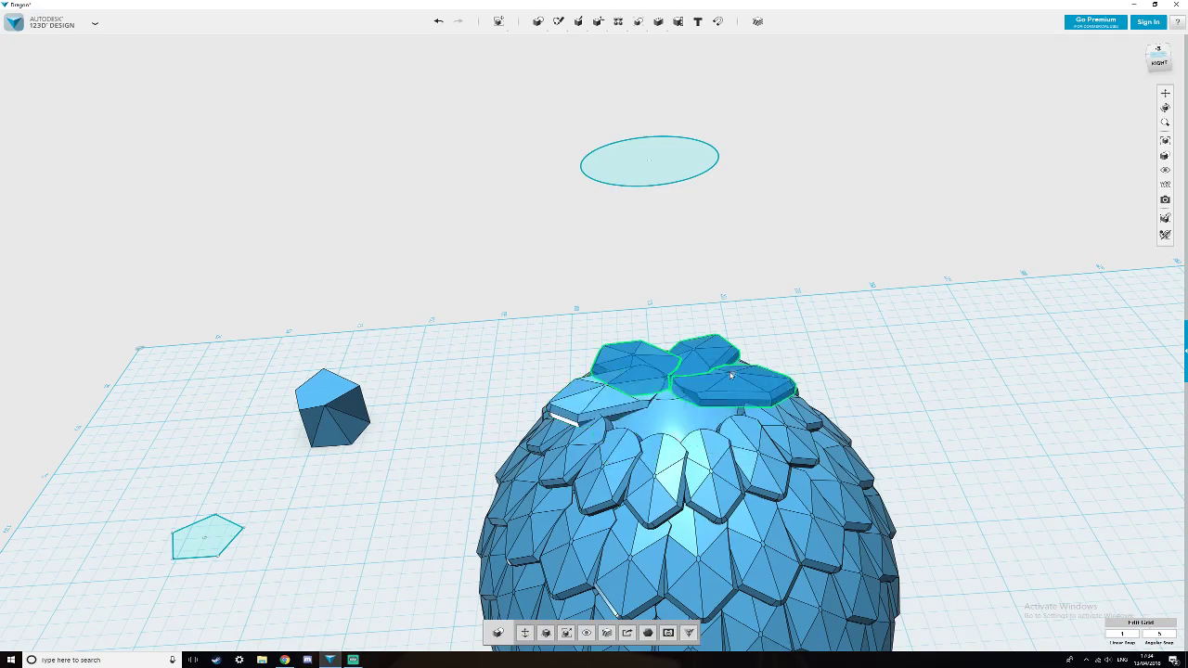
key(Delete)
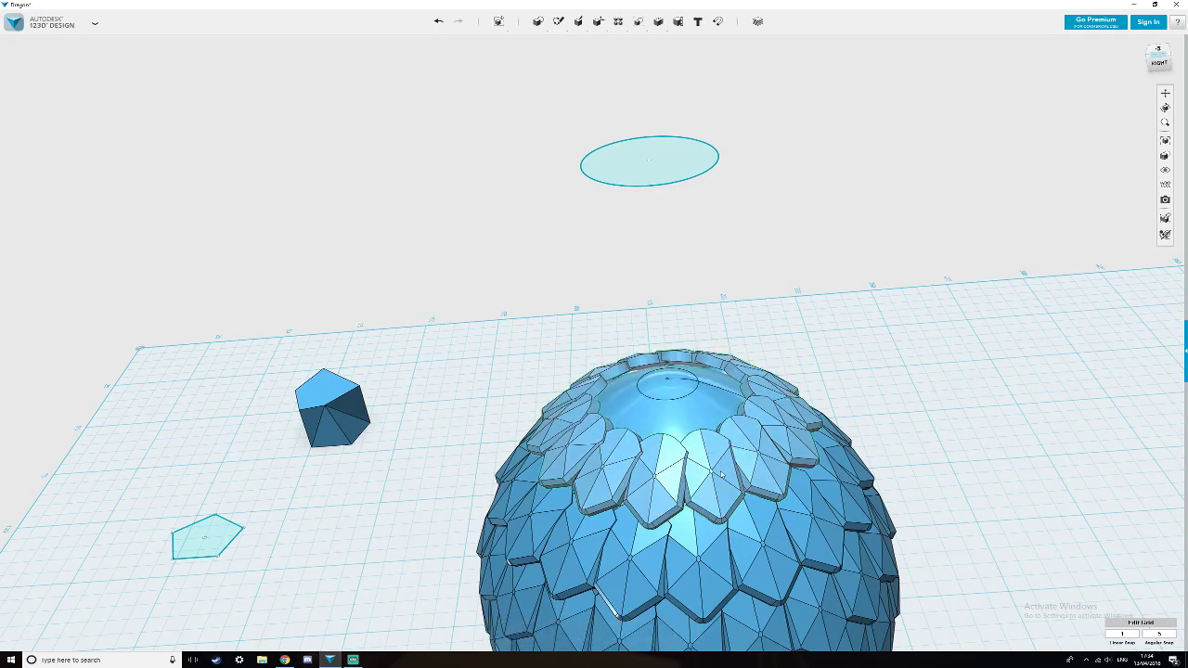
key(ctrl+z)
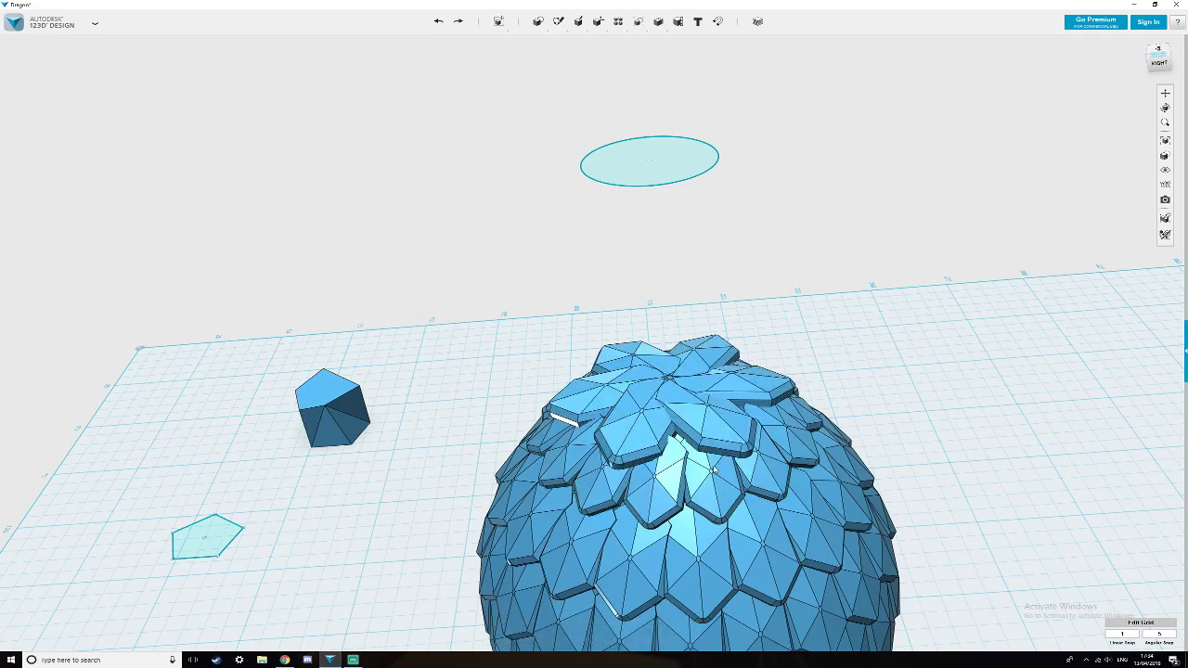
Delete five of the six scales at the egg's tip, keeping only one front scale.
click(650, 433)
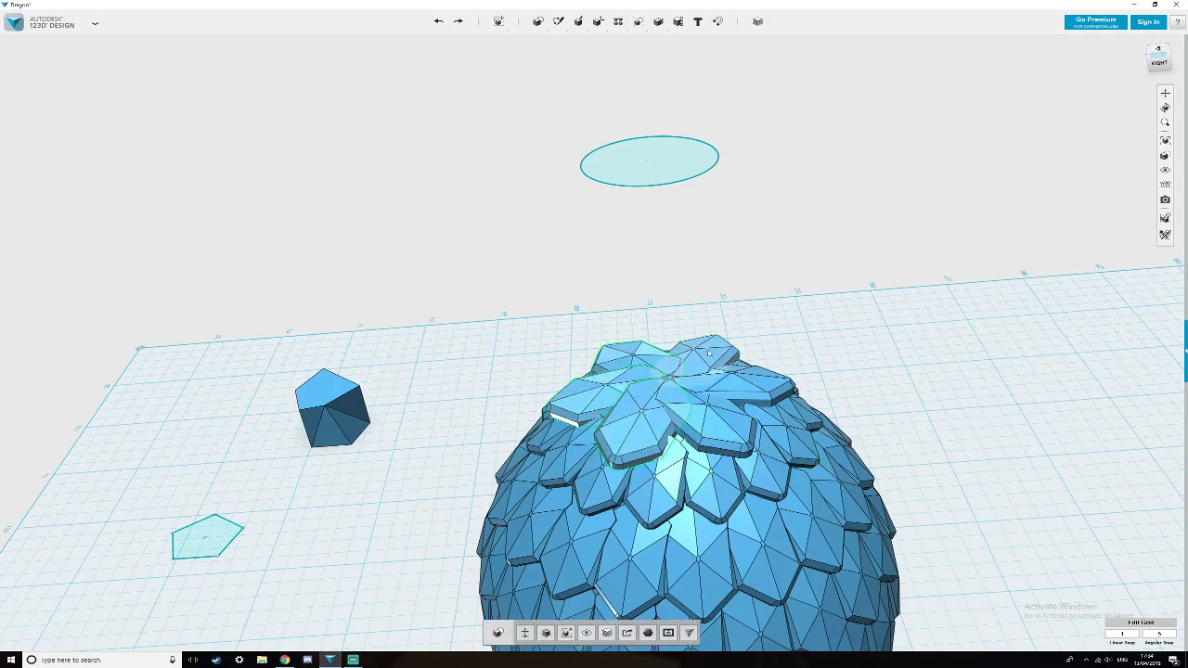
click(715, 421)
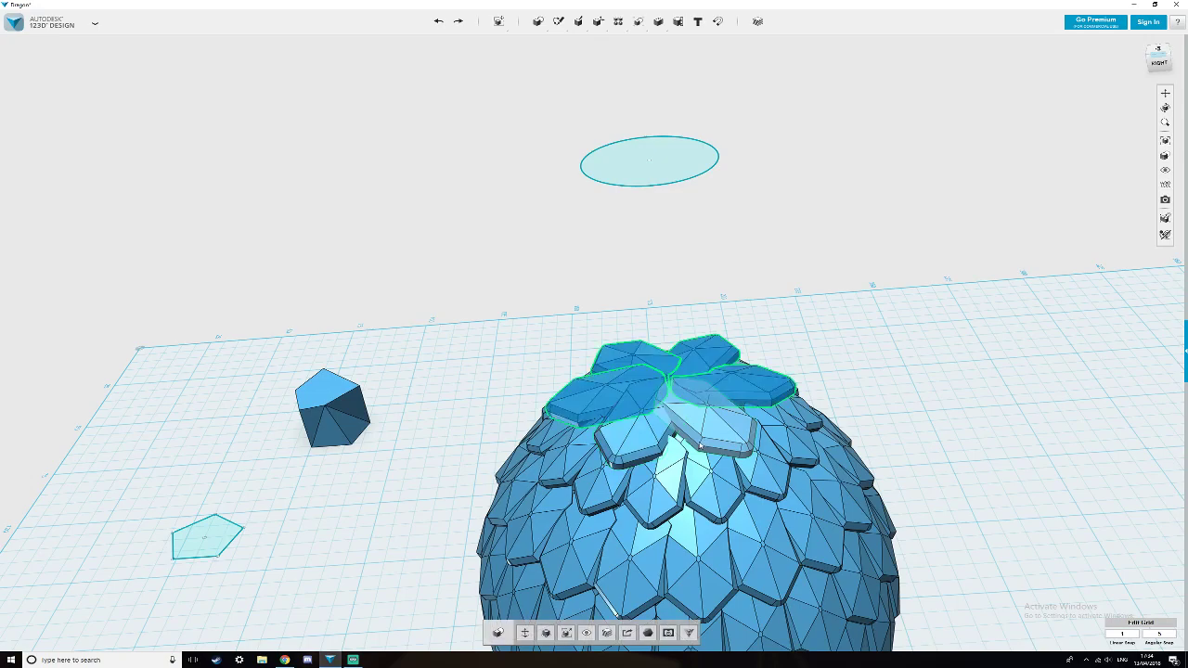
key(Delete)
Scale the remaining tip scale uniformly by a factor of 0.8.
click(706, 429)
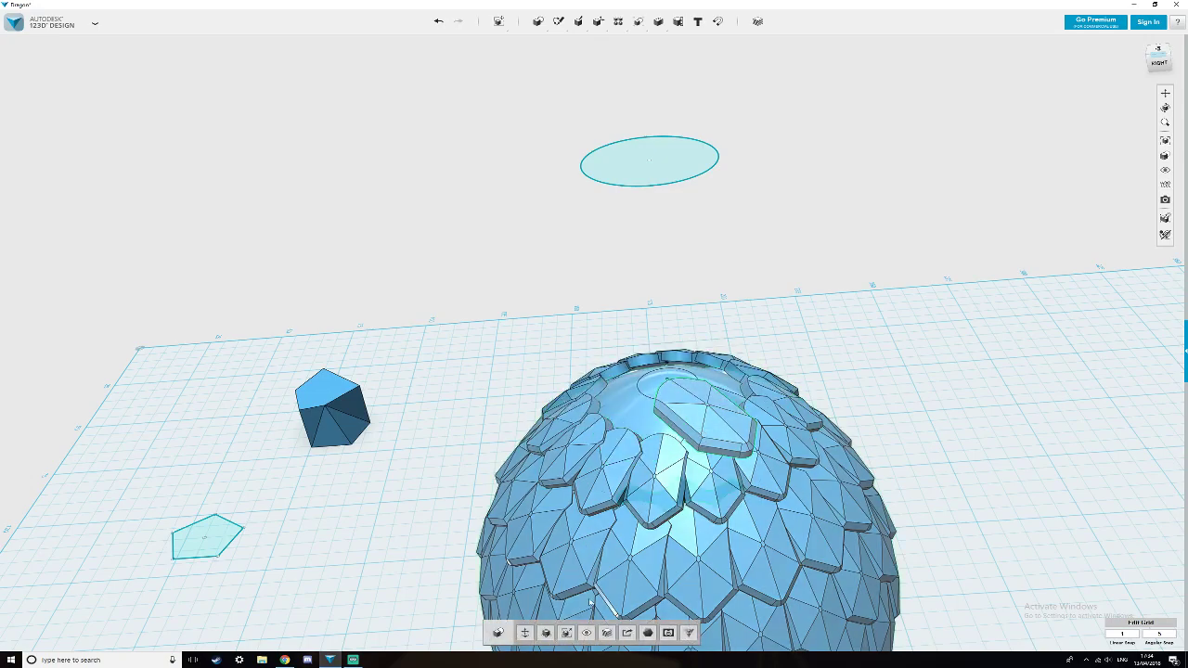
click(566, 633)
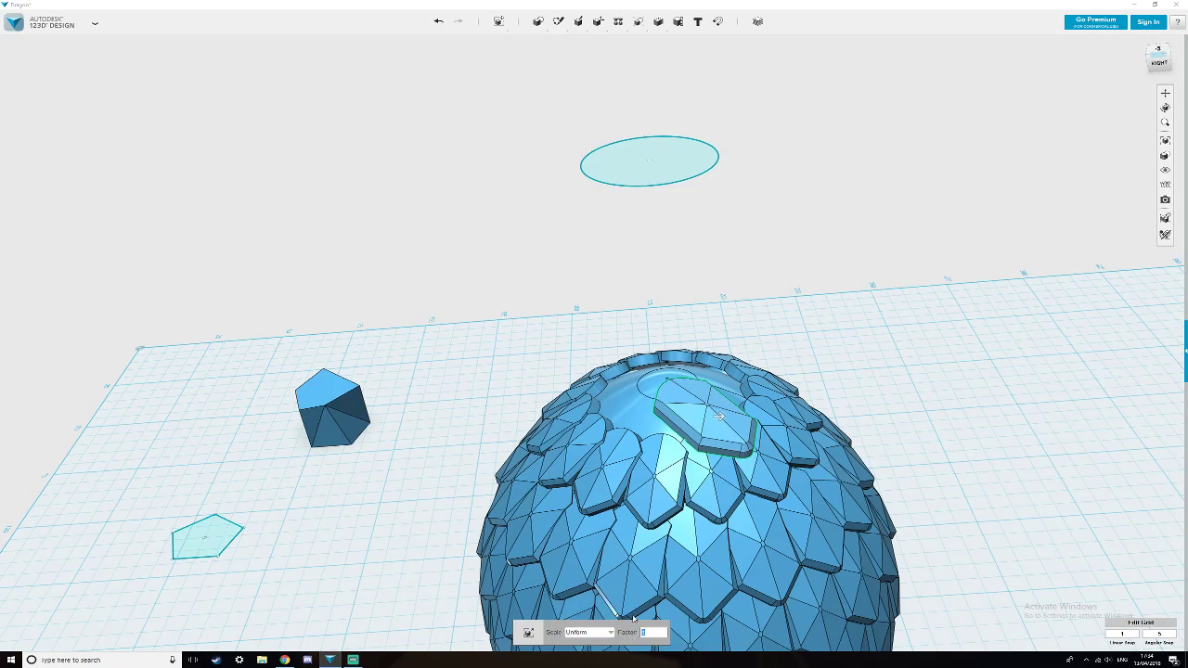
text(0.8)
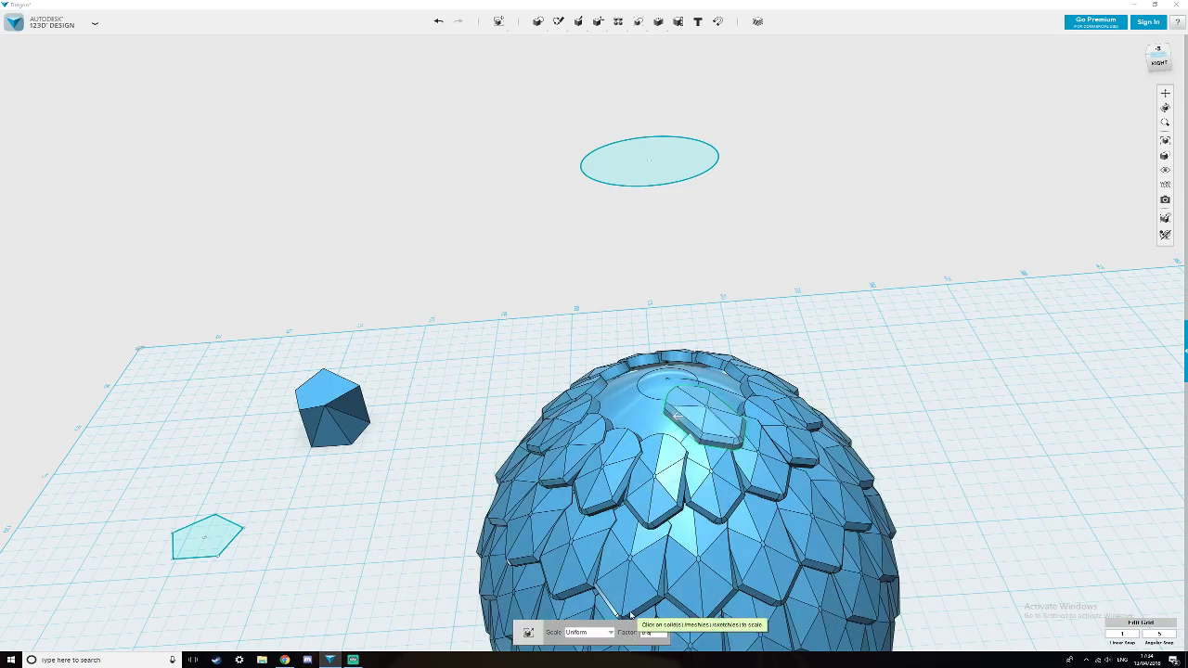
right_drag(950, 409, 944, 424)
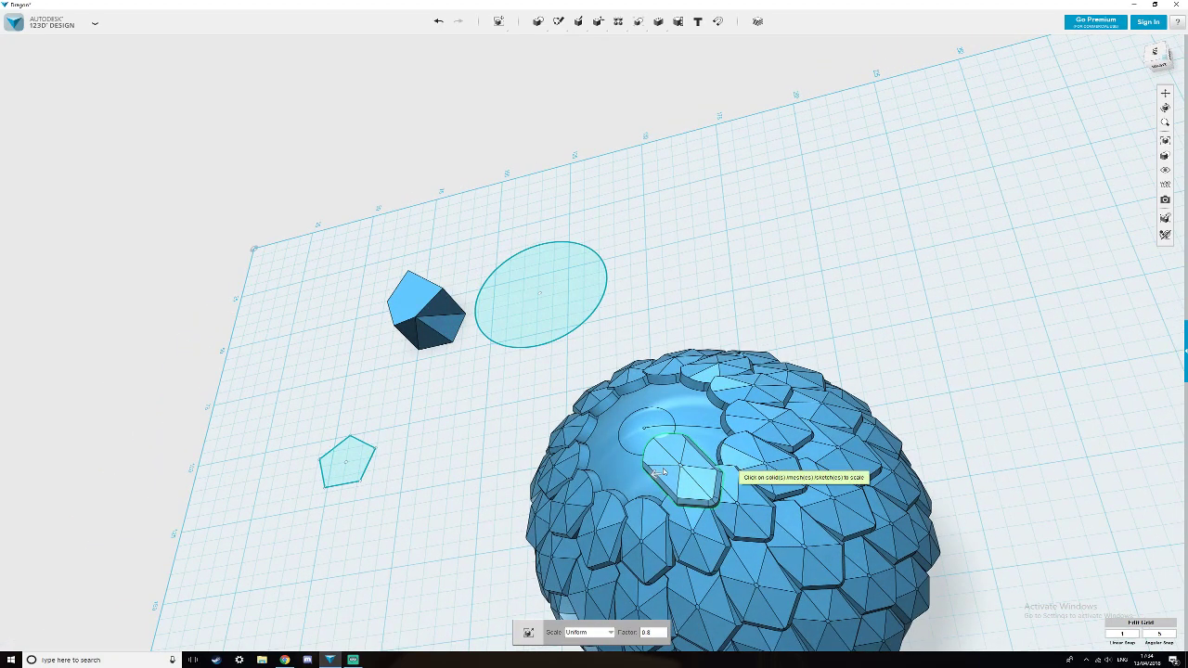
key(Escape)
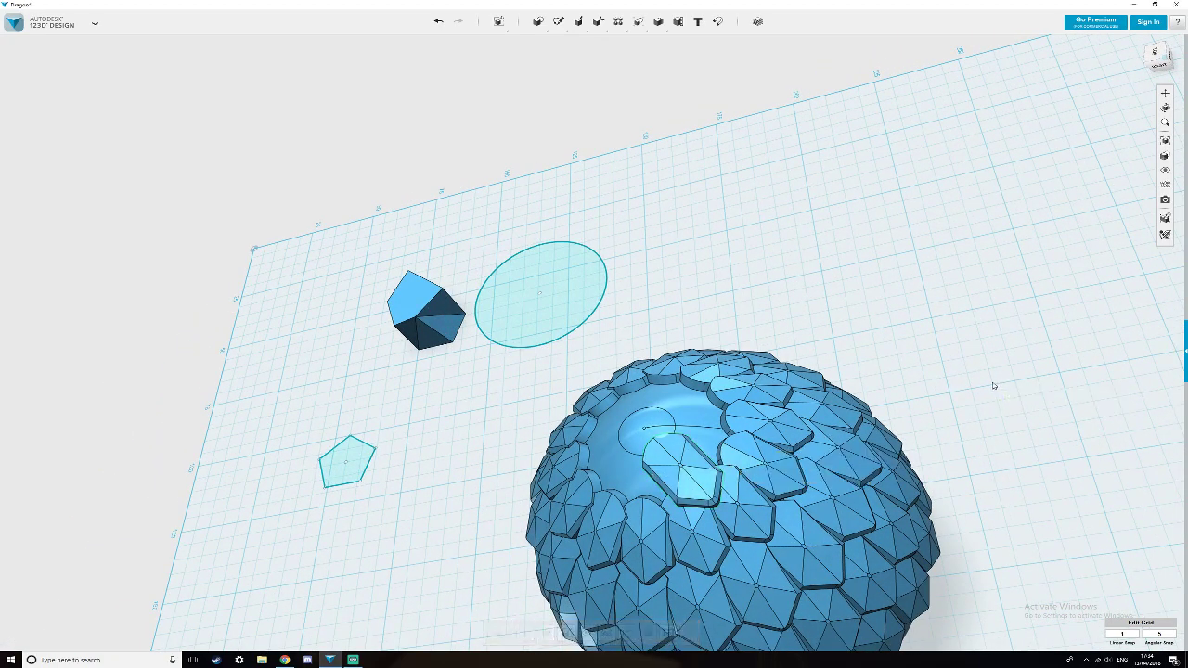
Tilt the remaining scale at the egg's tip by -15 degrees to follow the surface.
right_drag(995, 386, 608, 538)
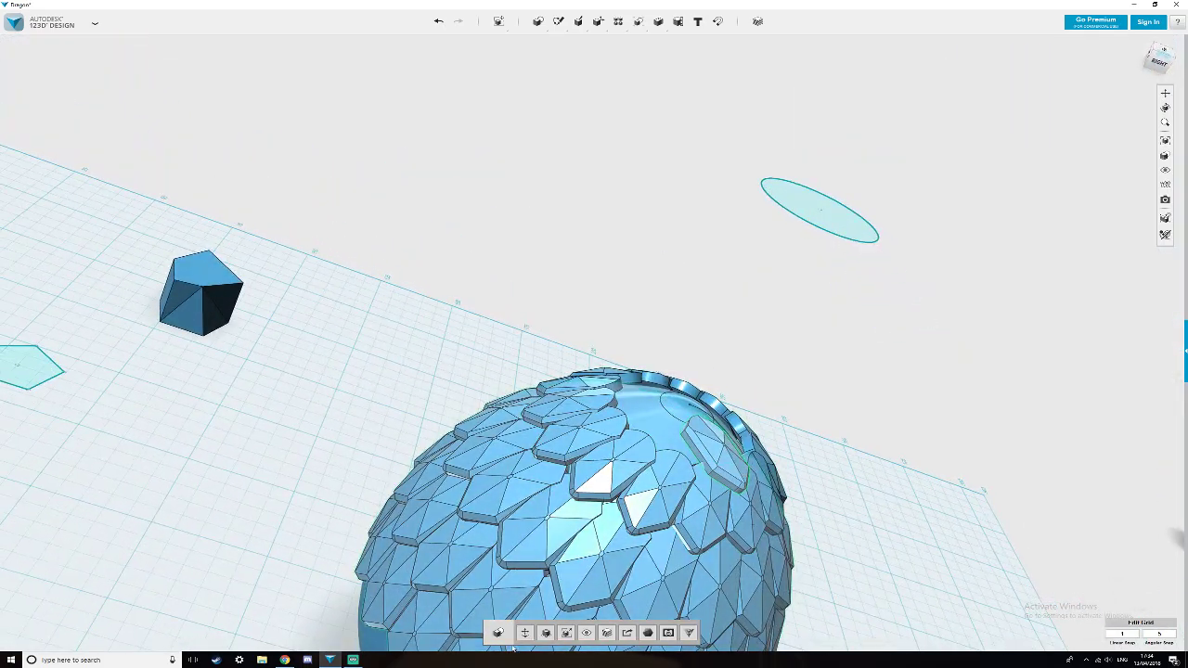
click(524, 632)
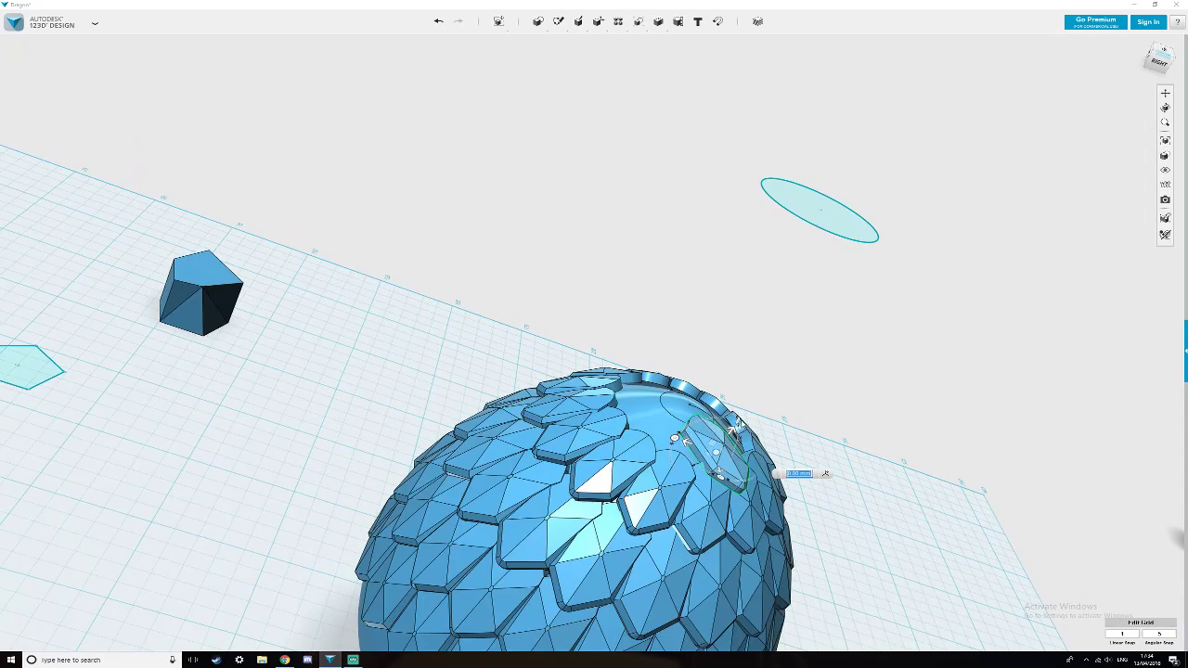
drag(738, 422, 741, 431)
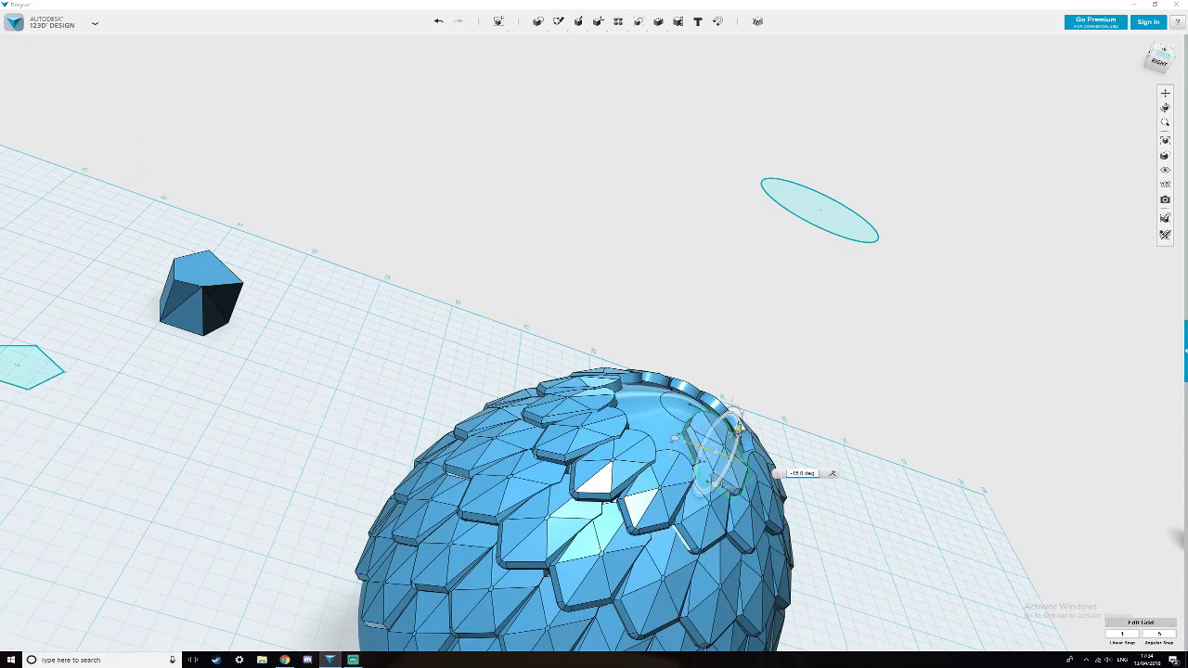
right_drag(757, 546, 717, 567)
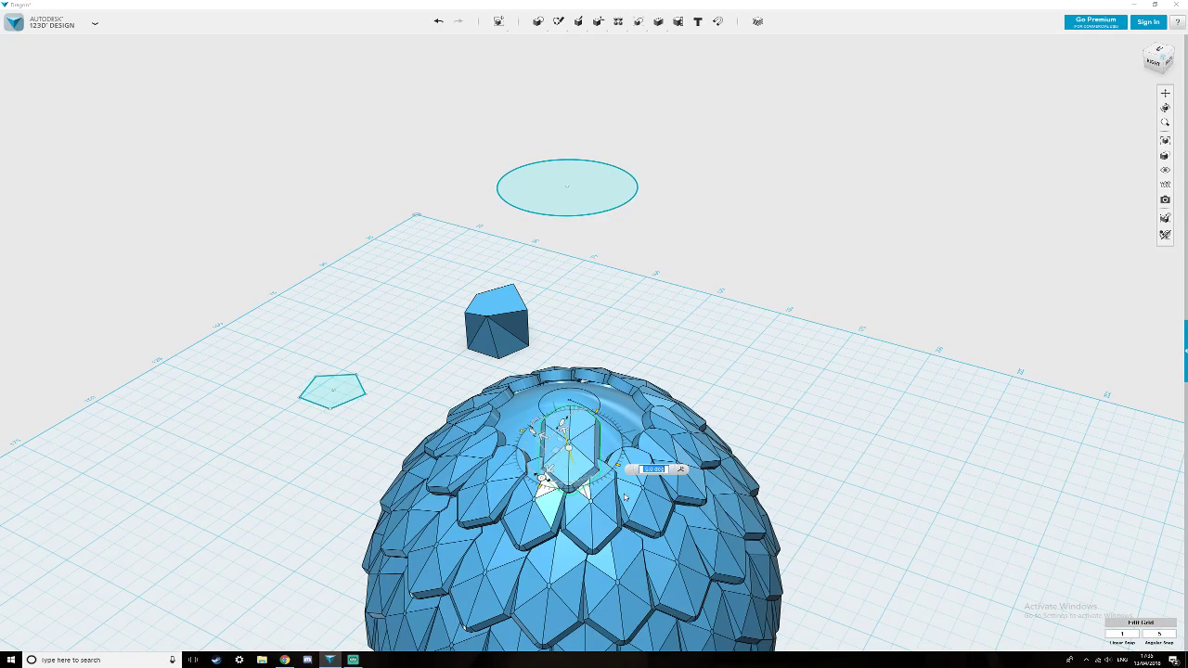
right_drag(602, 525, 536, 475)
scroll(535, 474, up, 2)
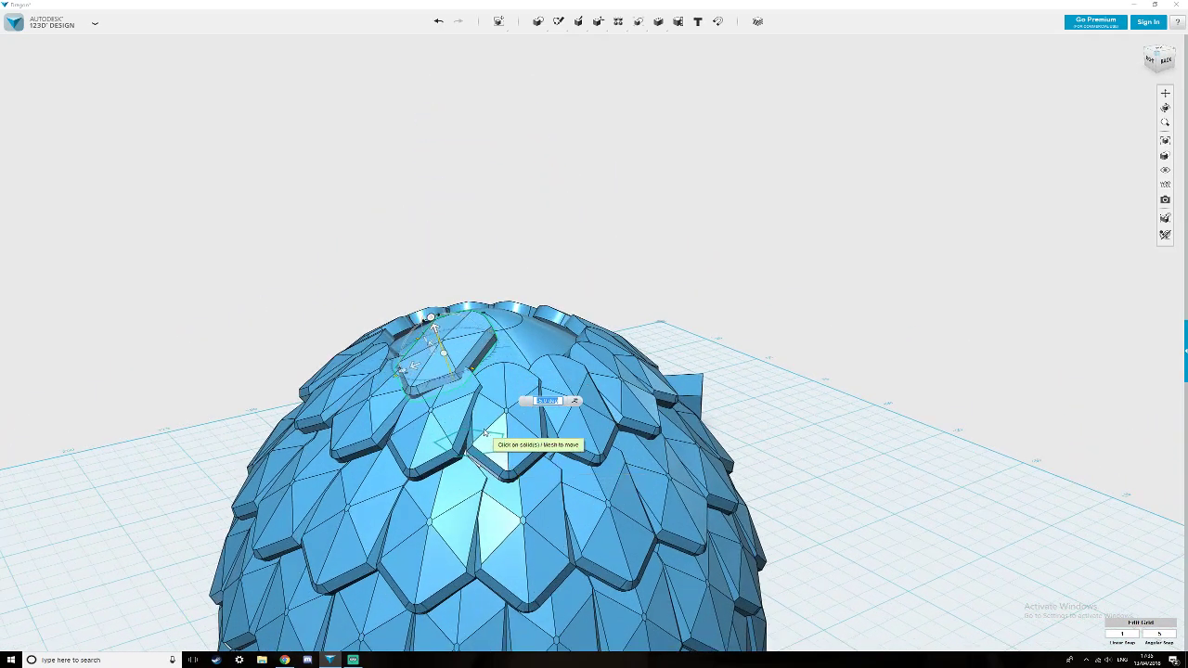
right_drag(483, 434, 513, 435)
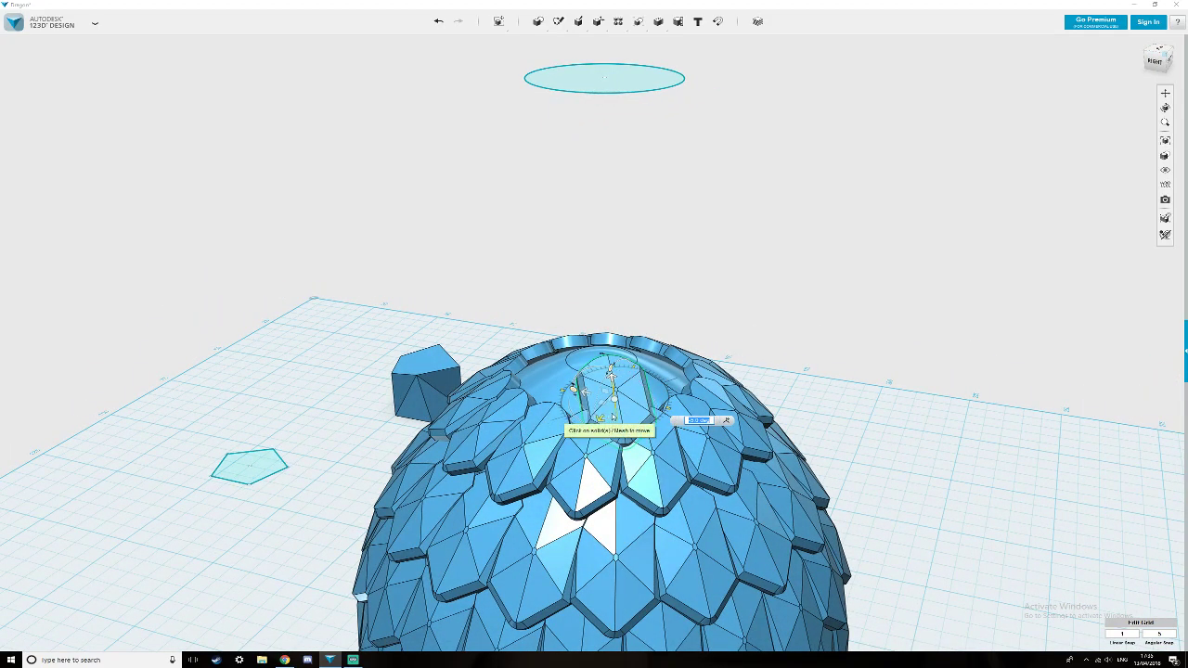
Move the tip scale 1 mm toward the egg's apex.
click(611, 376)
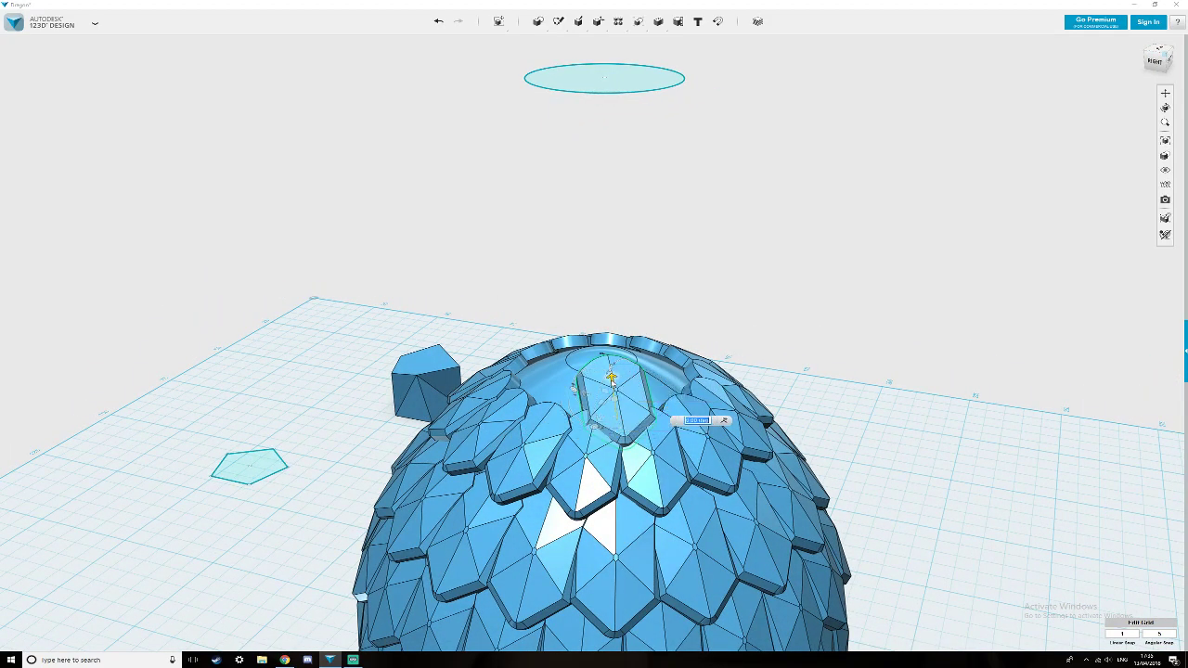
drag(610, 376, 609, 371)
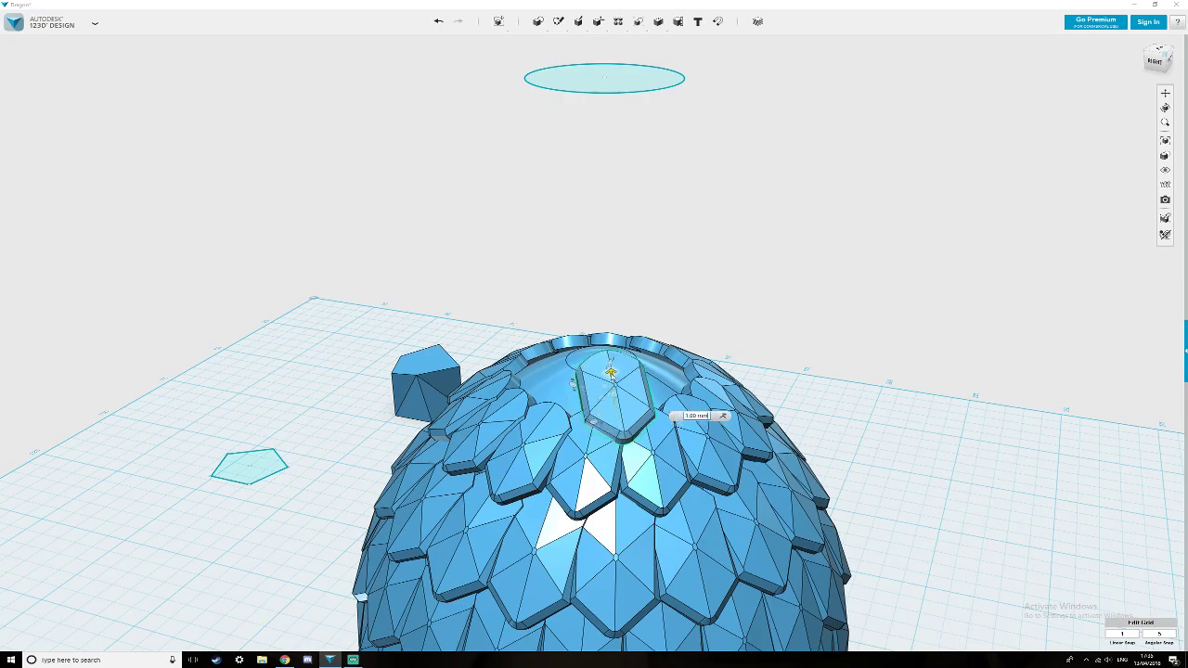
mouse_move(678, 467)
right_down()
mouse_move(670, 494)
mouse_move(670, 449)
right_up()
click(844, 444)
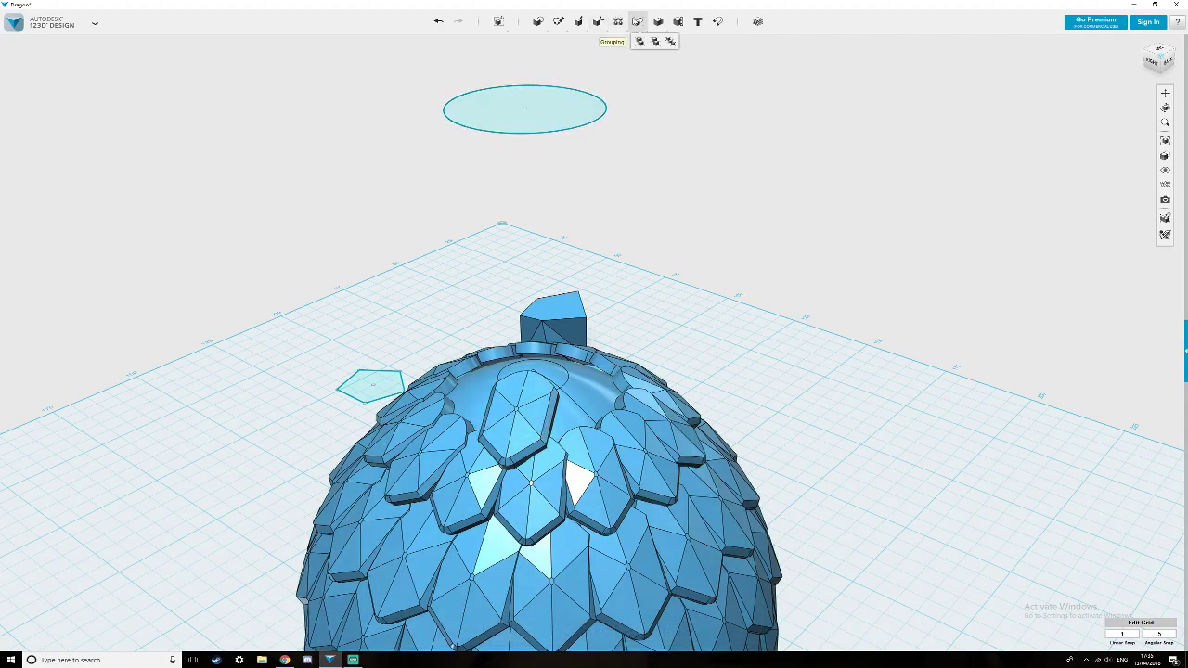
Circular-pattern the tip scale around the axis of the circle floating above the egg, with a count of 8.
click(619, 41)
click(523, 418)
click(634, 67)
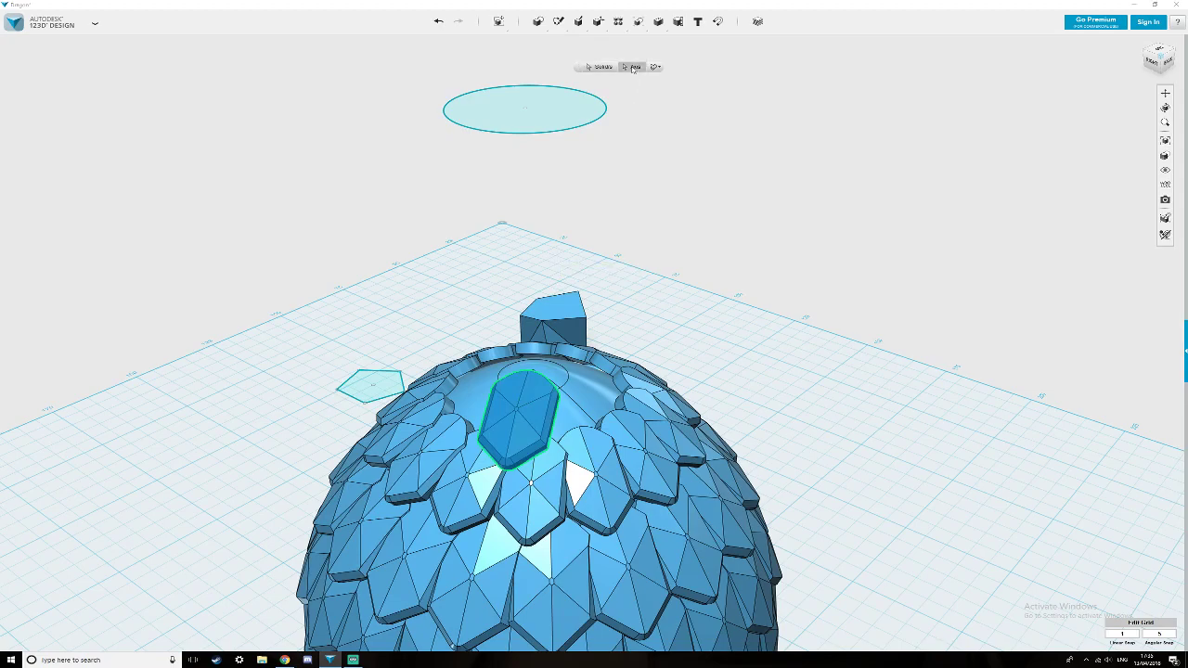
click(594, 125)
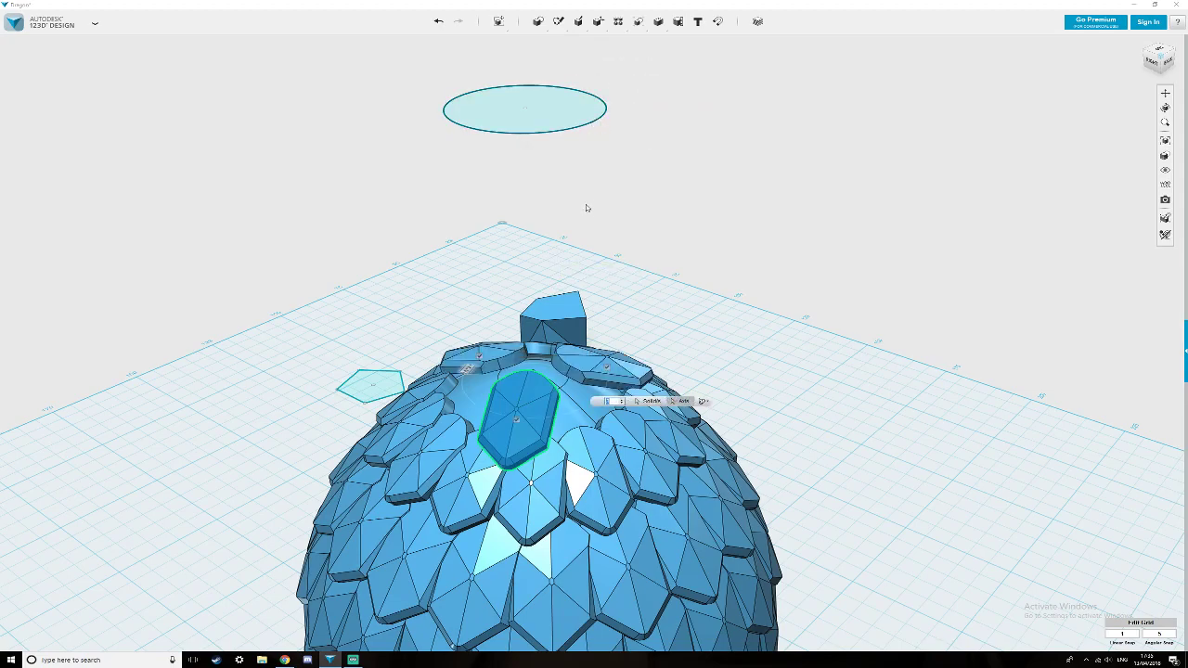
text(6)
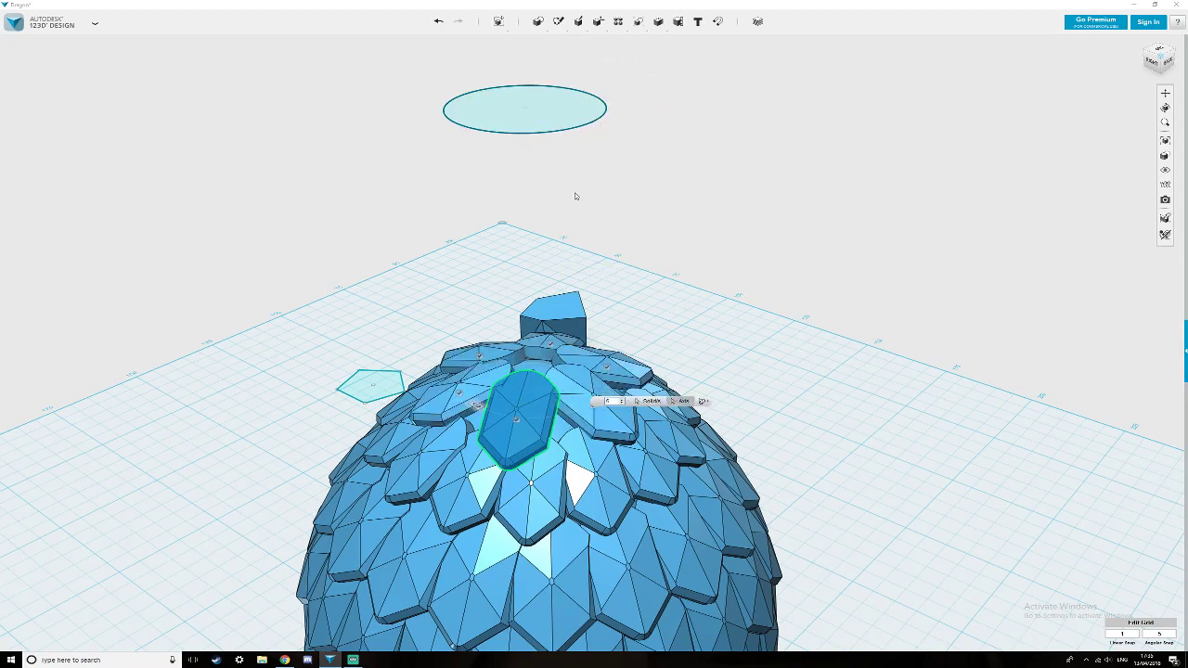
click(622, 400)
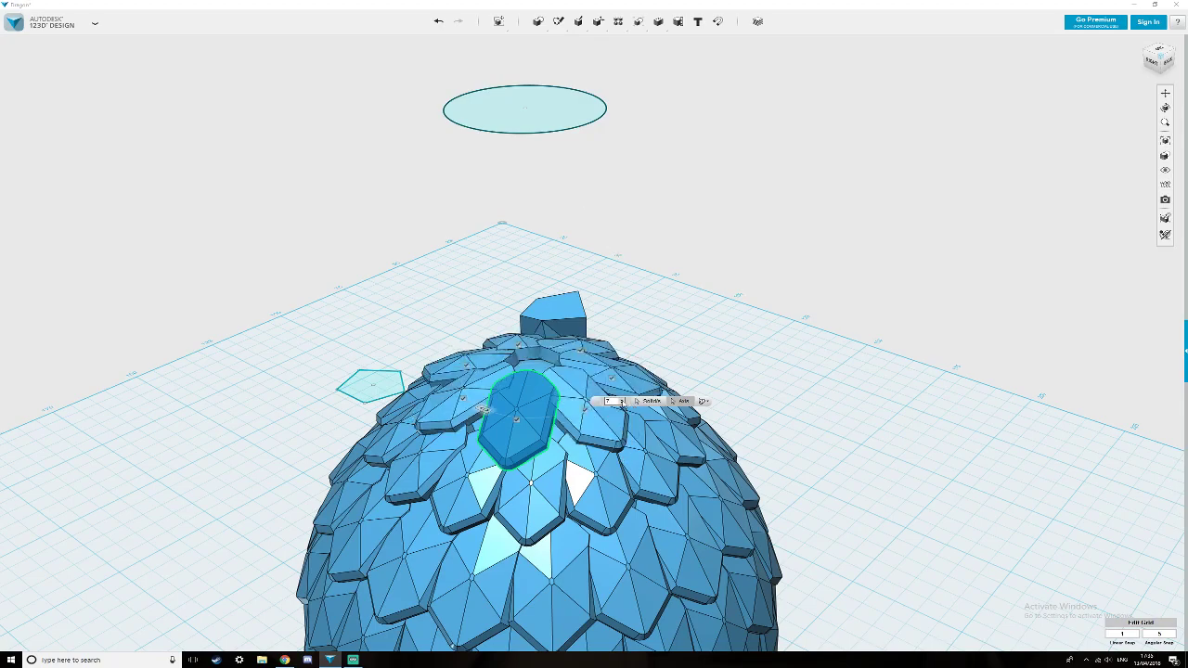
click(622, 400)
click(622, 400)
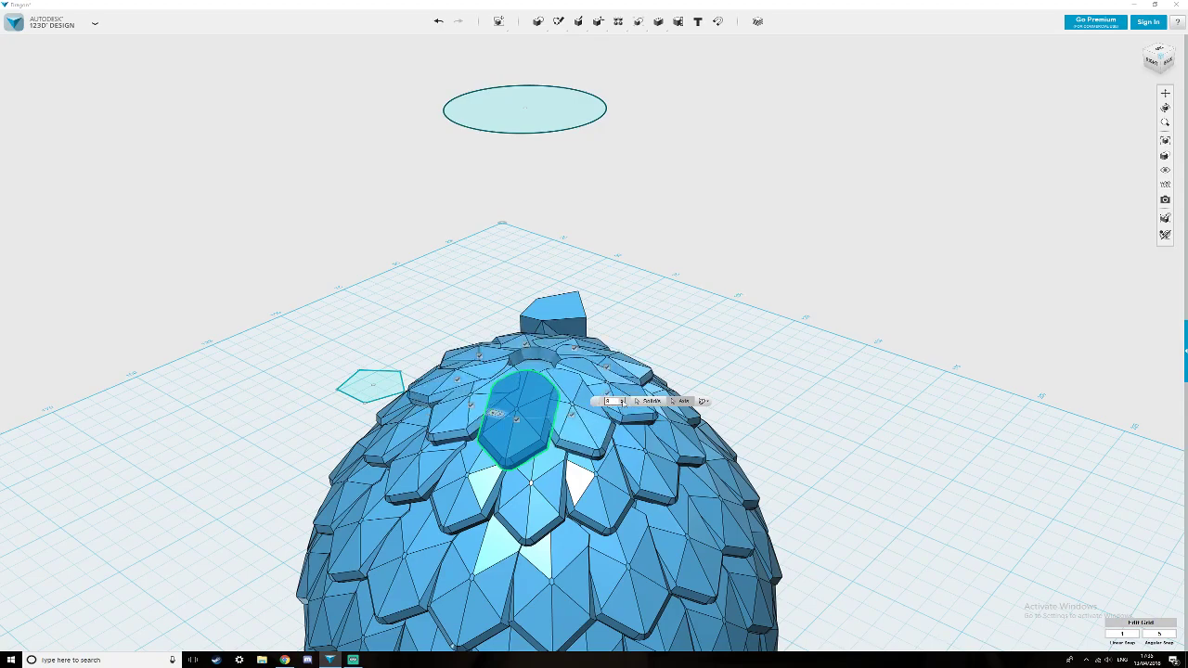
right_drag(622, 421, 618, 443)
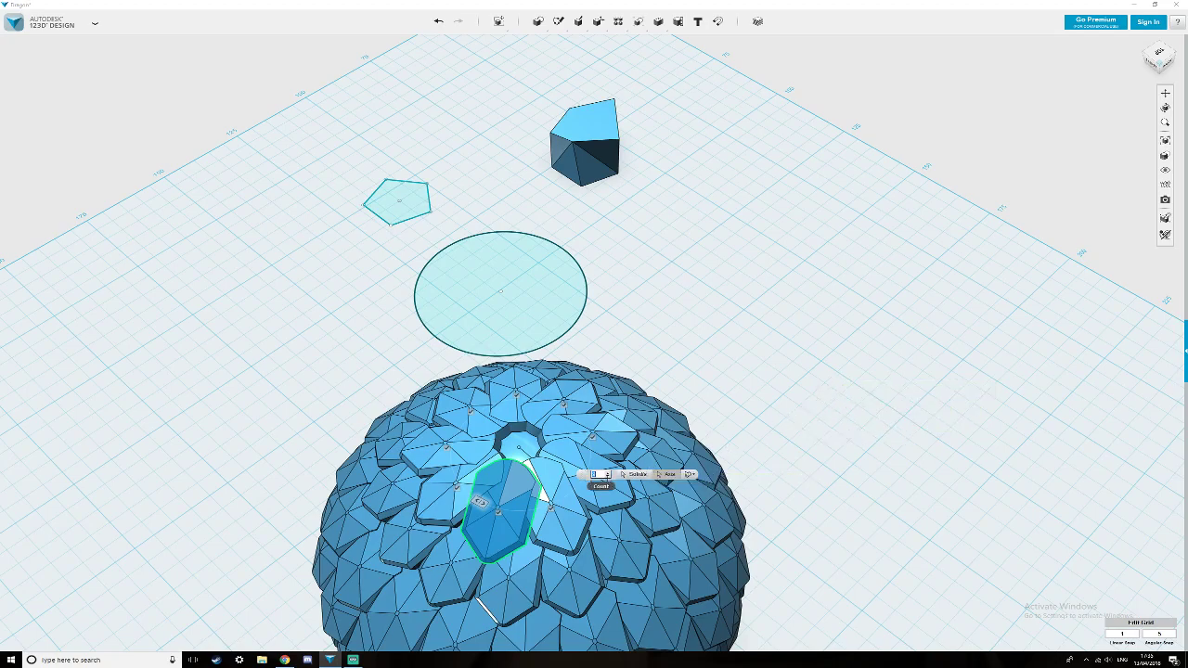
click(608, 475)
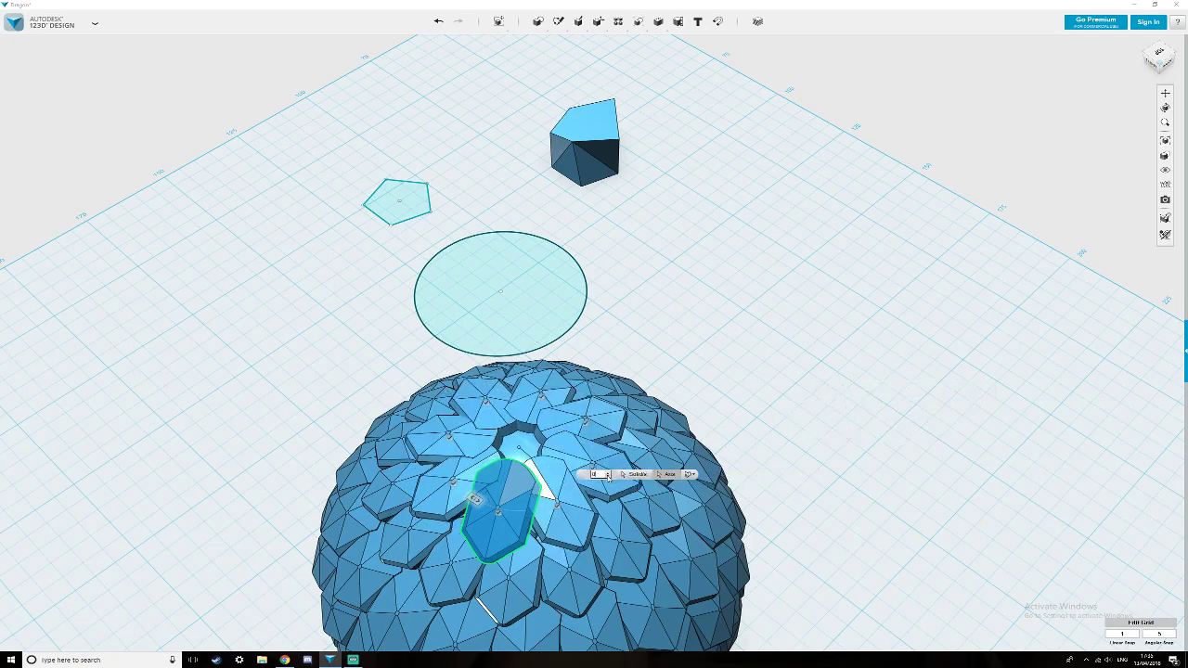
right_drag(610, 522, 443, 484)
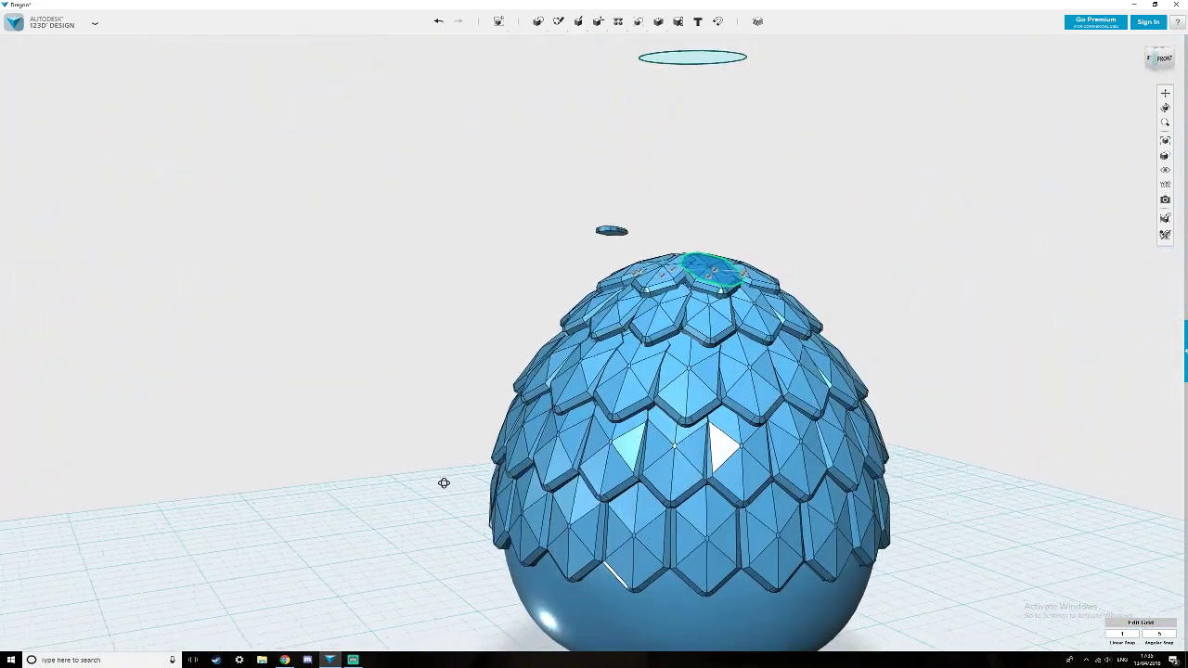
Delete the reshaped prism and the pentagon sketch lying on the grid.
right_drag(971, 244, 953, 263)
scroll(953, 263, down, 5)
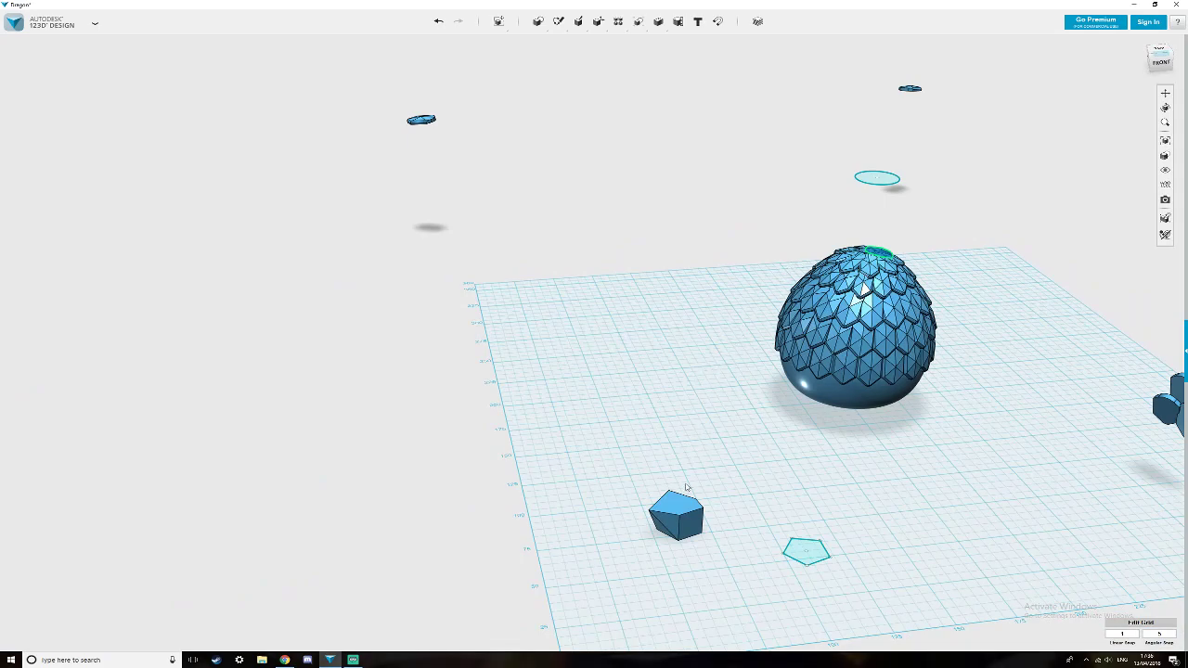
click(681, 513)
key(Delete)
click(822, 570)
key(Delete)
Merge the eight patterned scales around the egg's tip into one solid ring.
right_drag(901, 520, 813, 534)
right_drag(985, 425, 928, 459)
scroll(798, 445, up, 2)
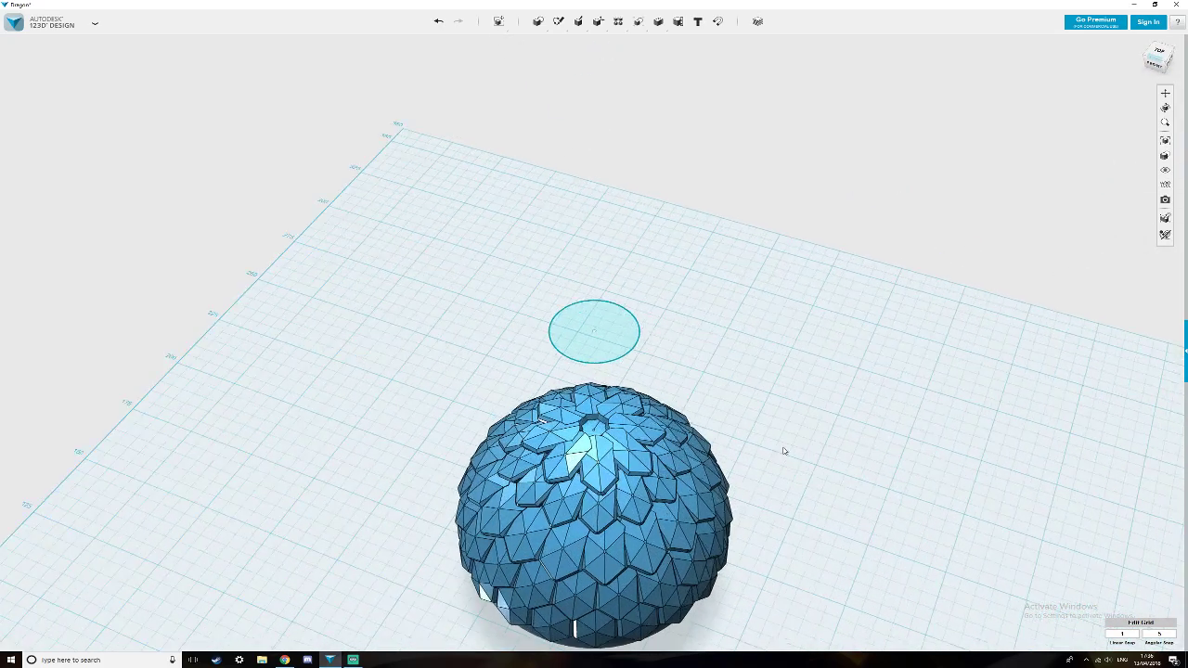
key(bracketleft)
click(634, 462)
click(599, 461)
click(564, 458)
click(550, 436)
click(561, 411)
click(590, 400)
click(620, 407)
click(638, 424)
key(Return)
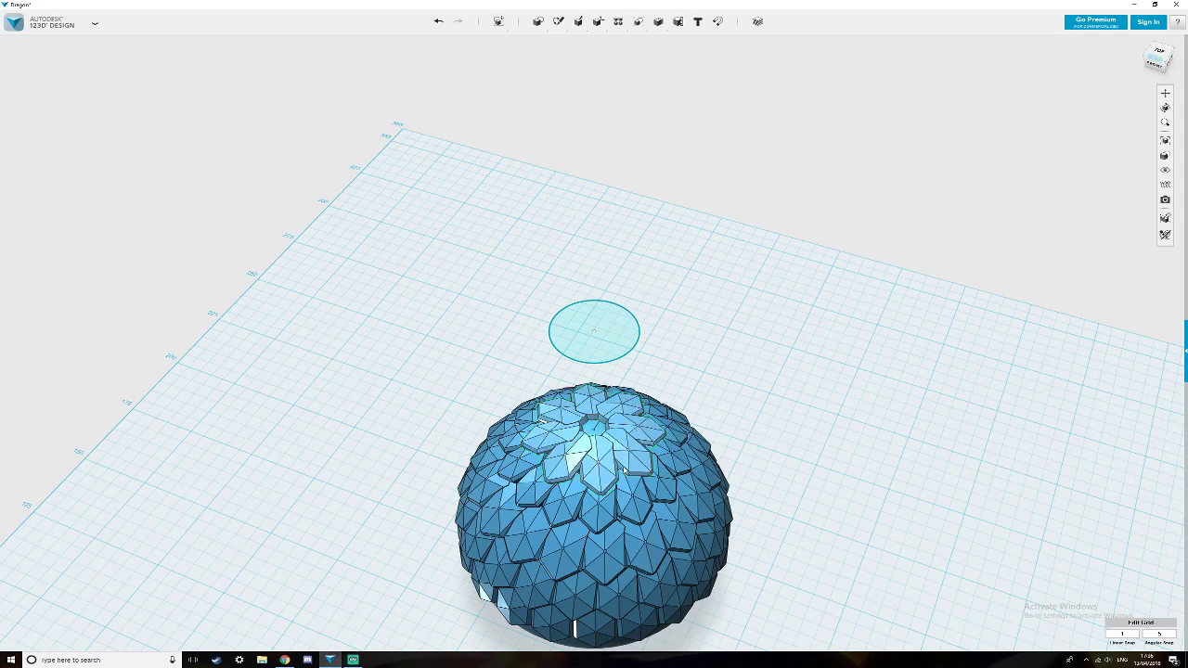
Merge the tip ring with the lower rings of scales into a single shell.
key(bracketleft)
click(627, 464)
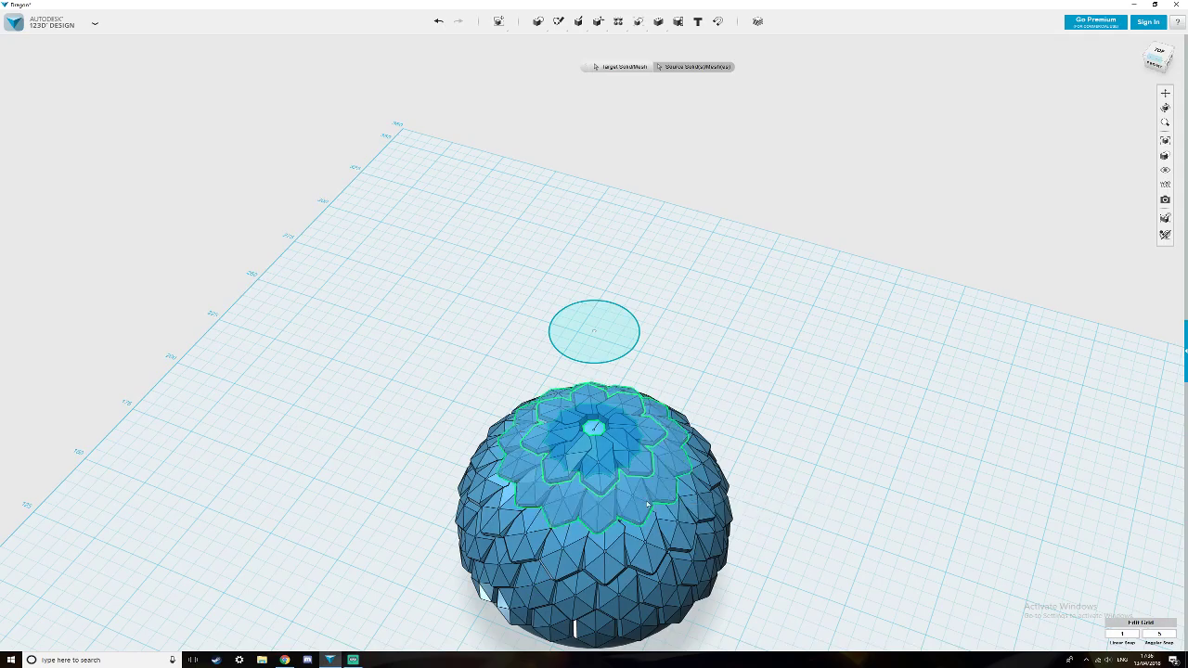
click(661, 524)
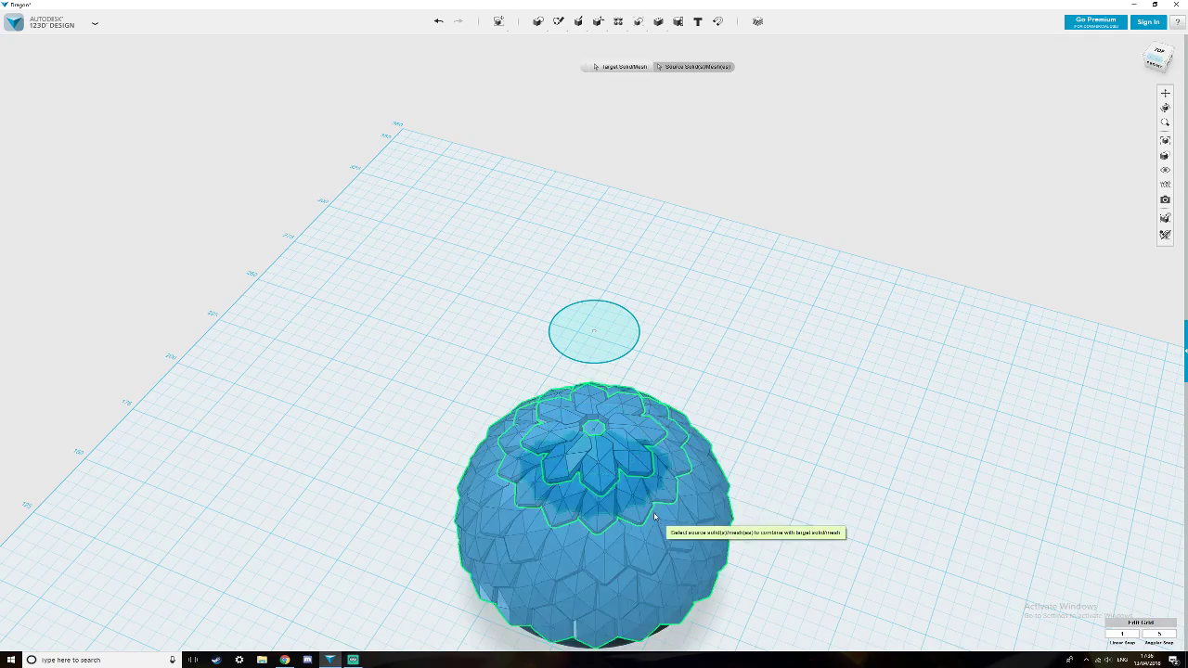
key(Return)
Nudge the merged scale shell off the smooth egg to check it, and undo the move.
right_drag(854, 557, 862, 530)
scroll(862, 530, down, 3)
middle_drag(853, 567, 864, 443)
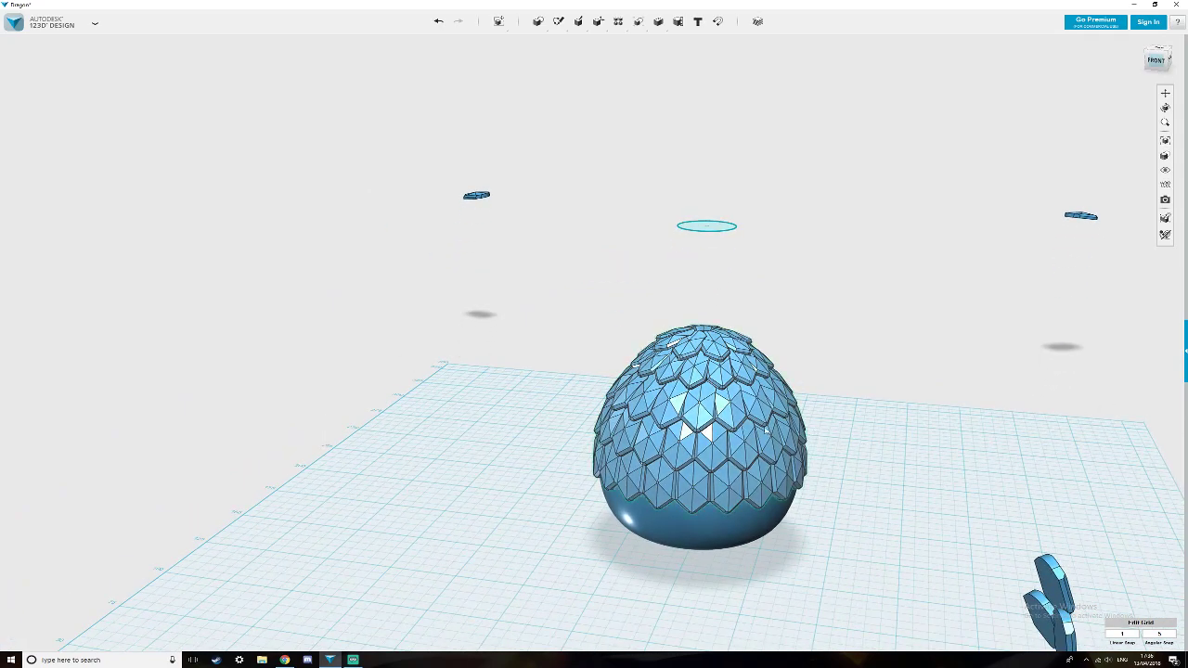
click(705, 434)
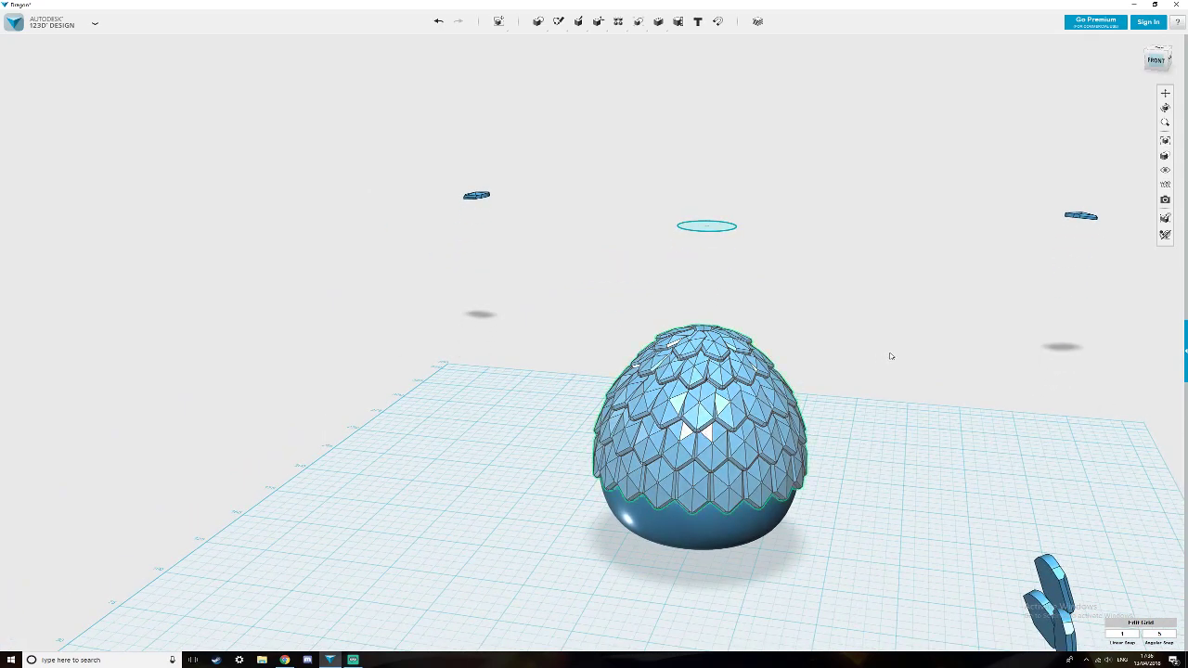
key(Up)
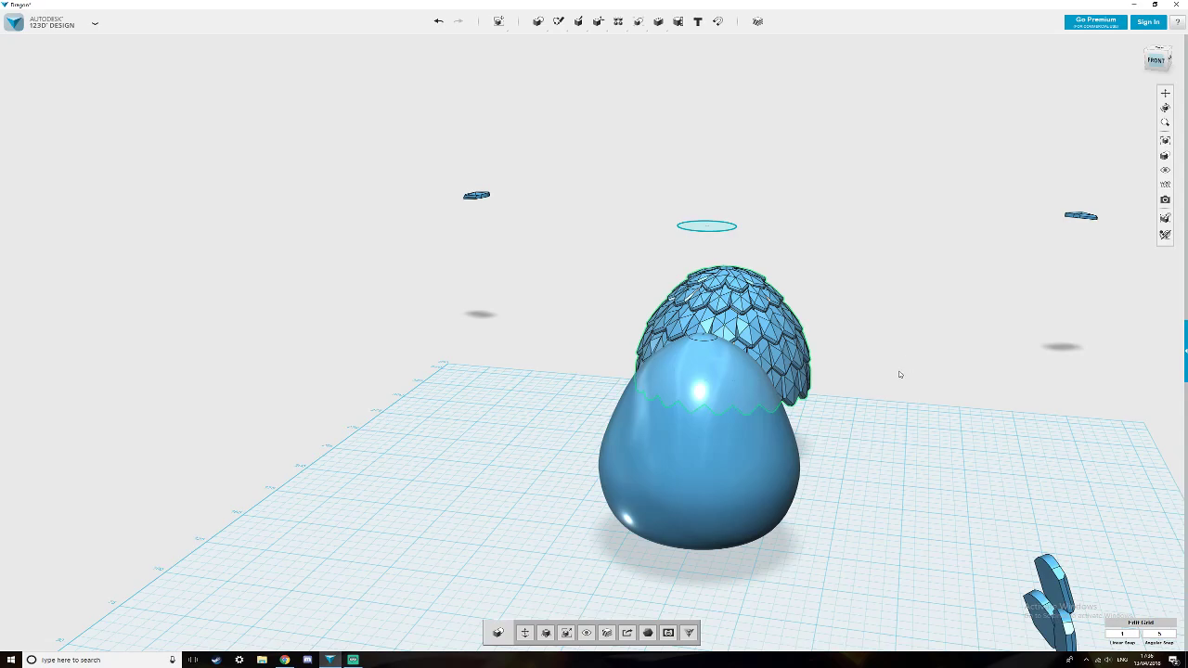
key(Up)
key(Right)
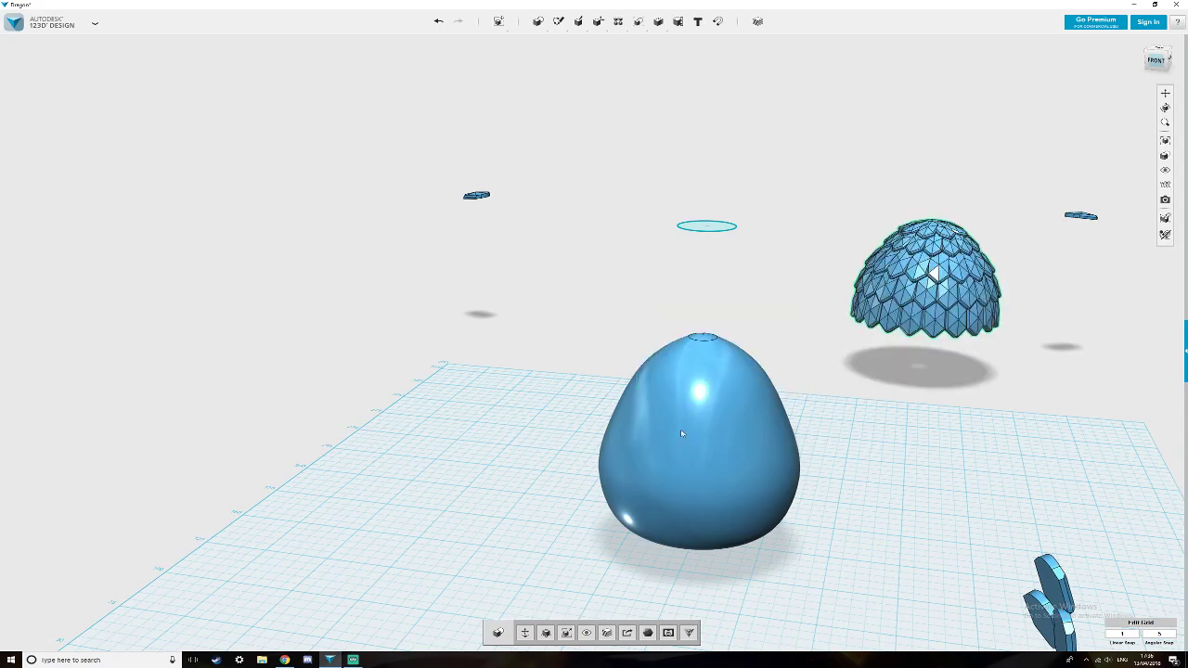
right_drag(948, 299, 942, 296)
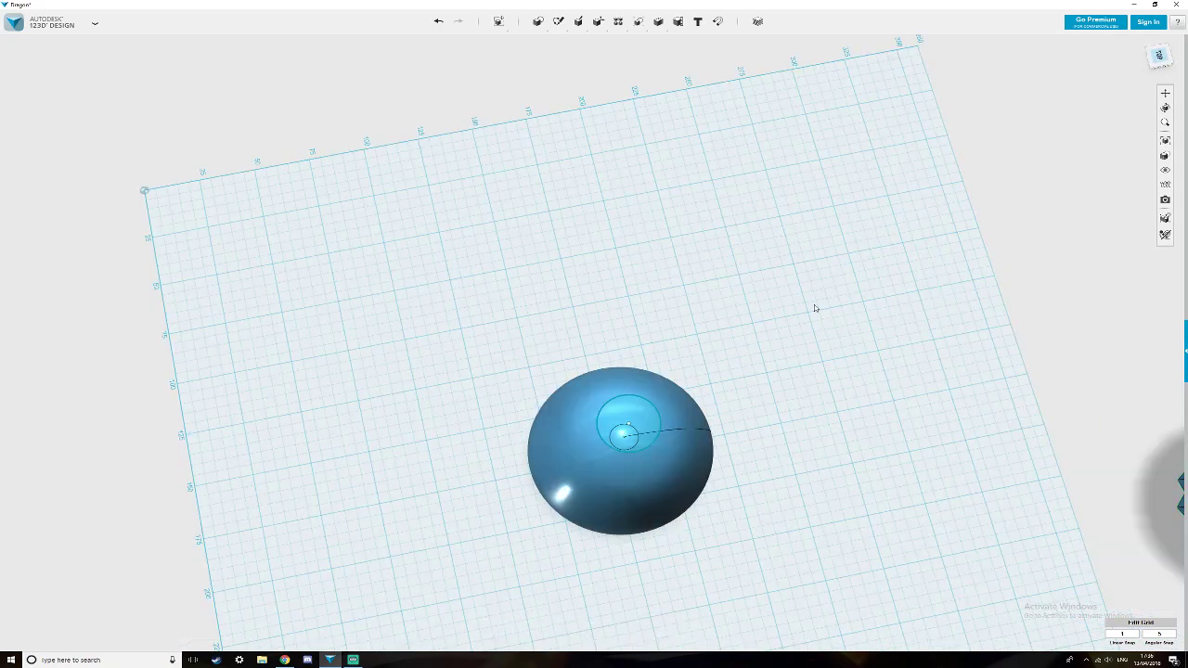
key(ctrl+z)
Move the spare scale floating beyond the grid to an open spot beside the egg.
right_drag(864, 342, 839, 359)
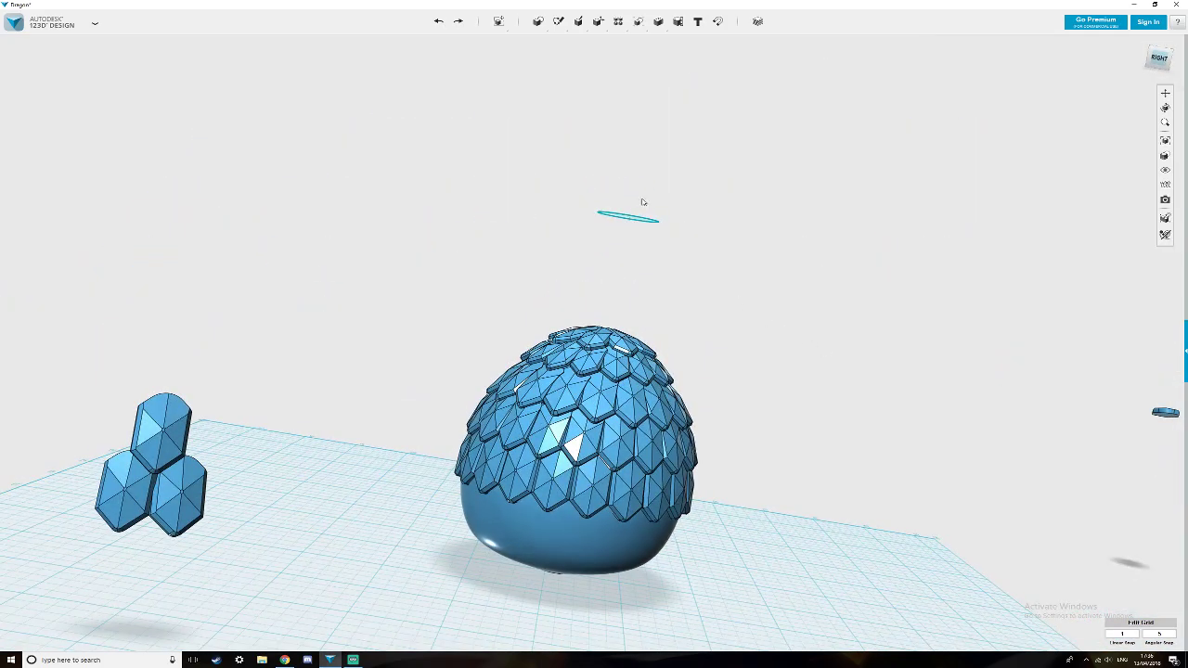
right_drag(739, 294, 712, 313)
right_drag(373, 433, 285, 450)
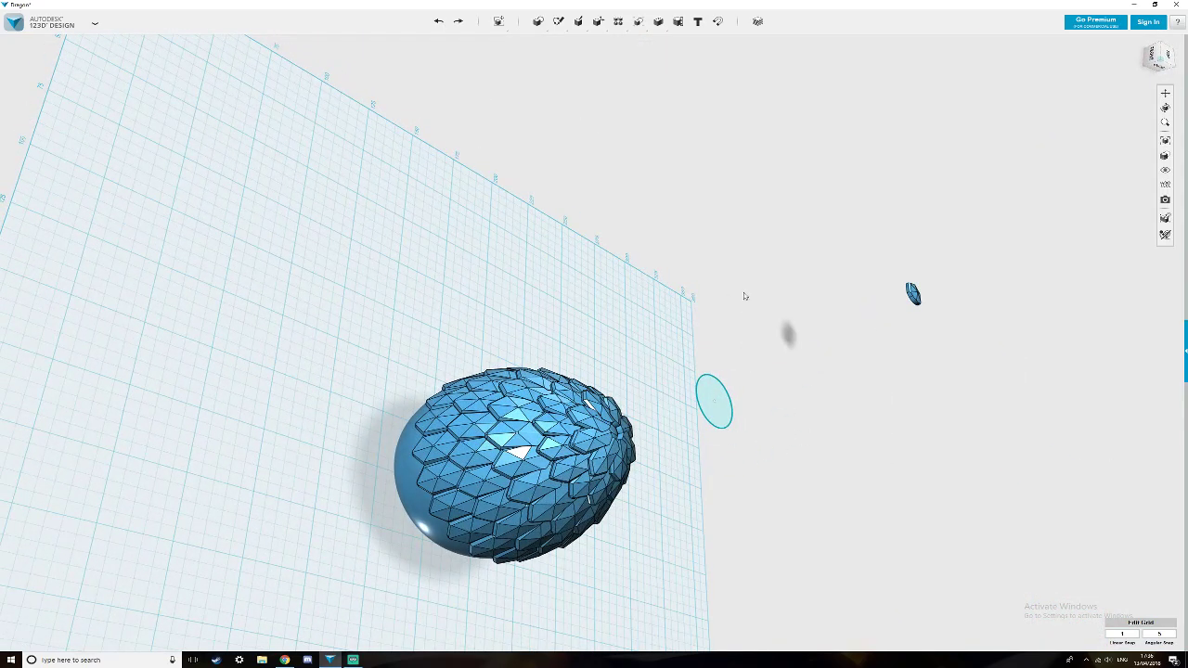
click(912, 294)
right_drag(923, 344, 888, 330)
right_drag(856, 403, 716, 376)
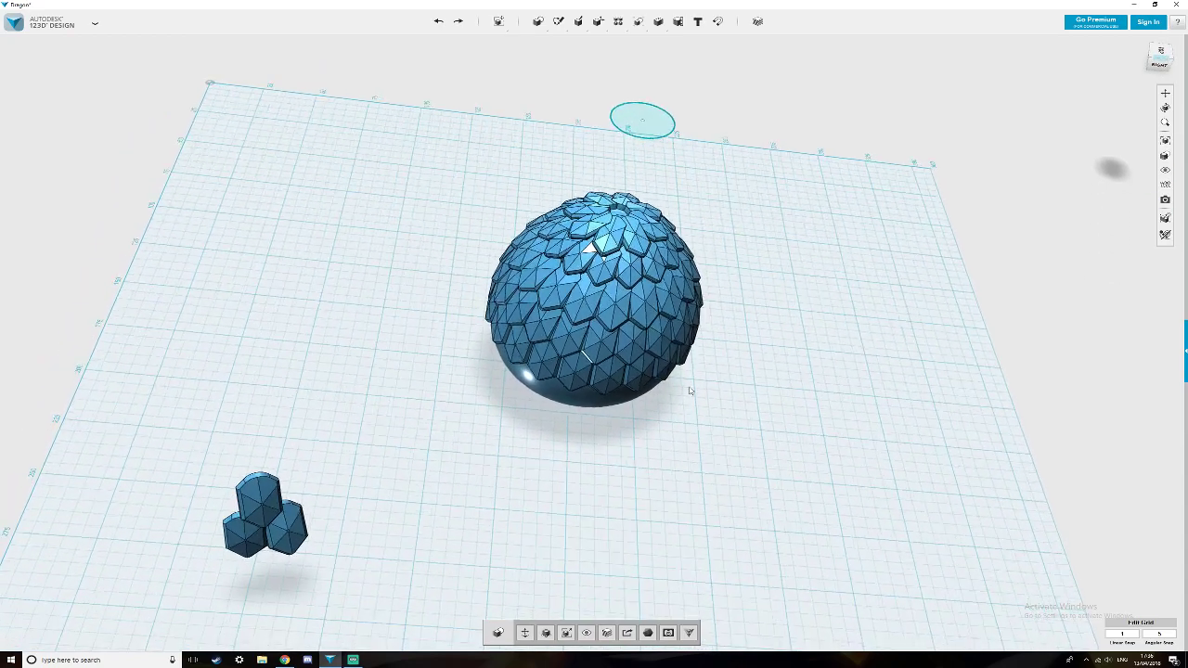
middle_drag(950, 309, 755, 394)
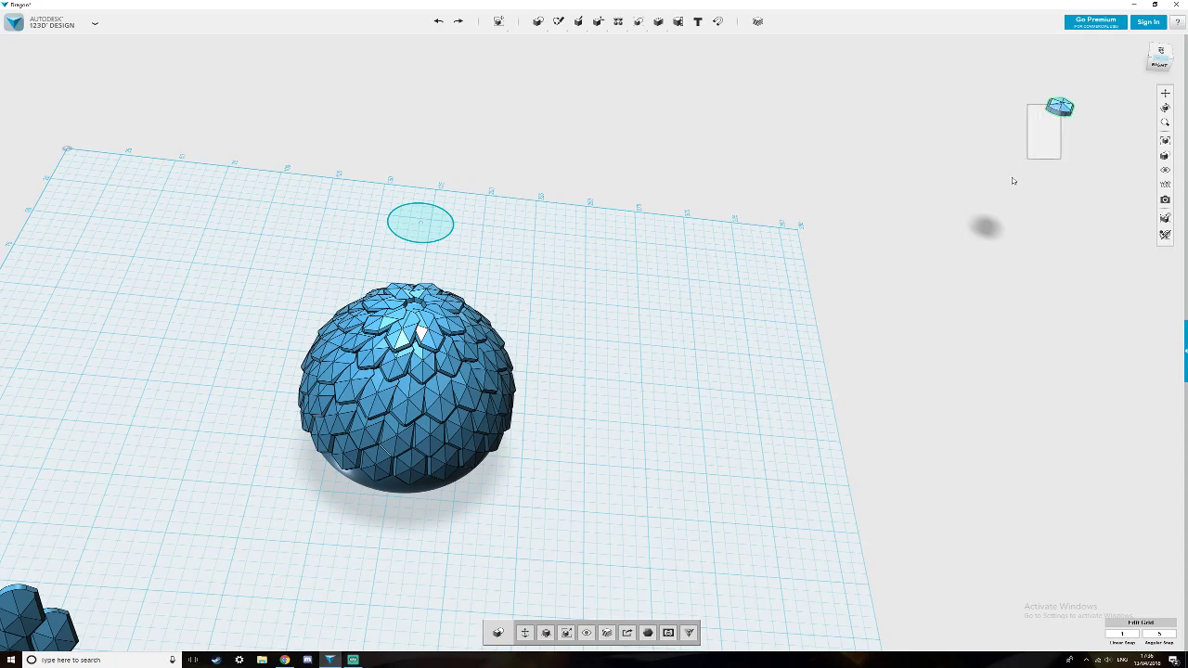
drag(1058, 107, 689, 451)
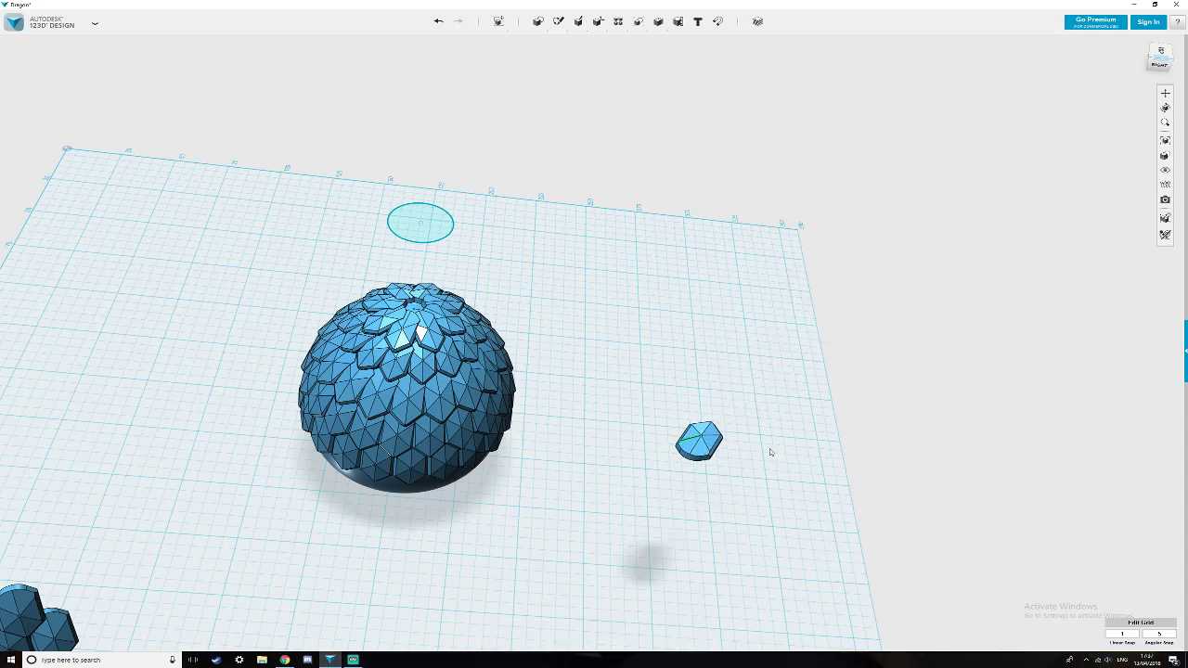
Rotate the spare scale beside the egg and shift it slightly sideways.
mouse_move(763, 451)
right_down()
mouse_move(726, 464)
mouse_move(750, 452)
right_up()
click(662, 397)
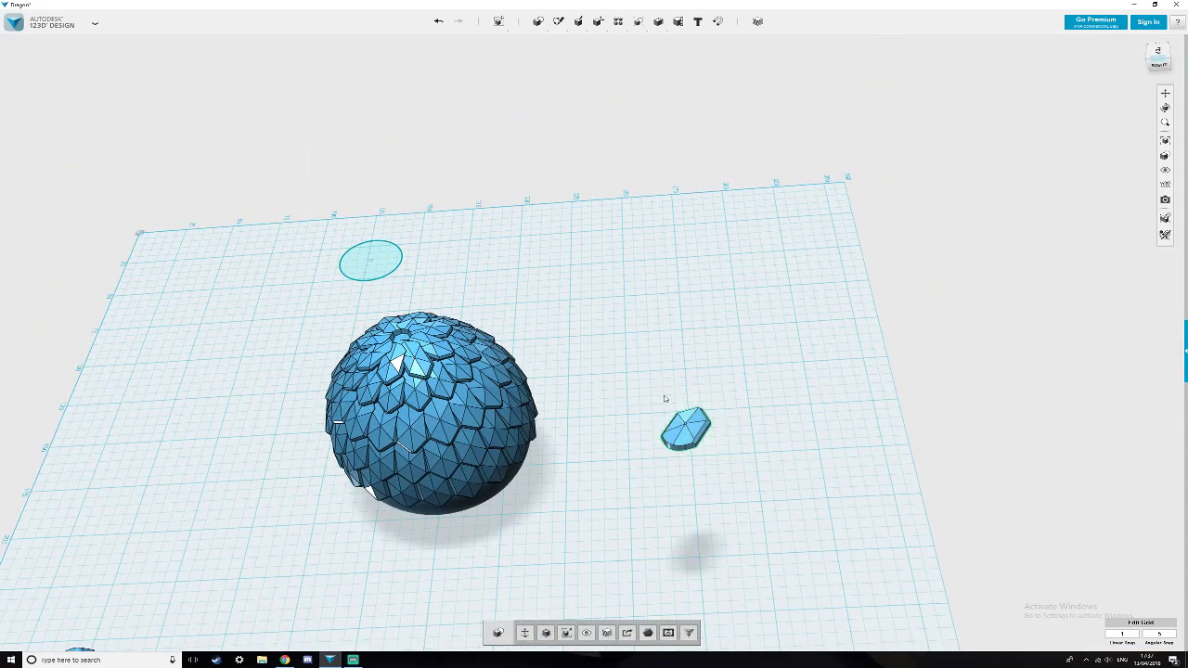
key(ctrl+t)
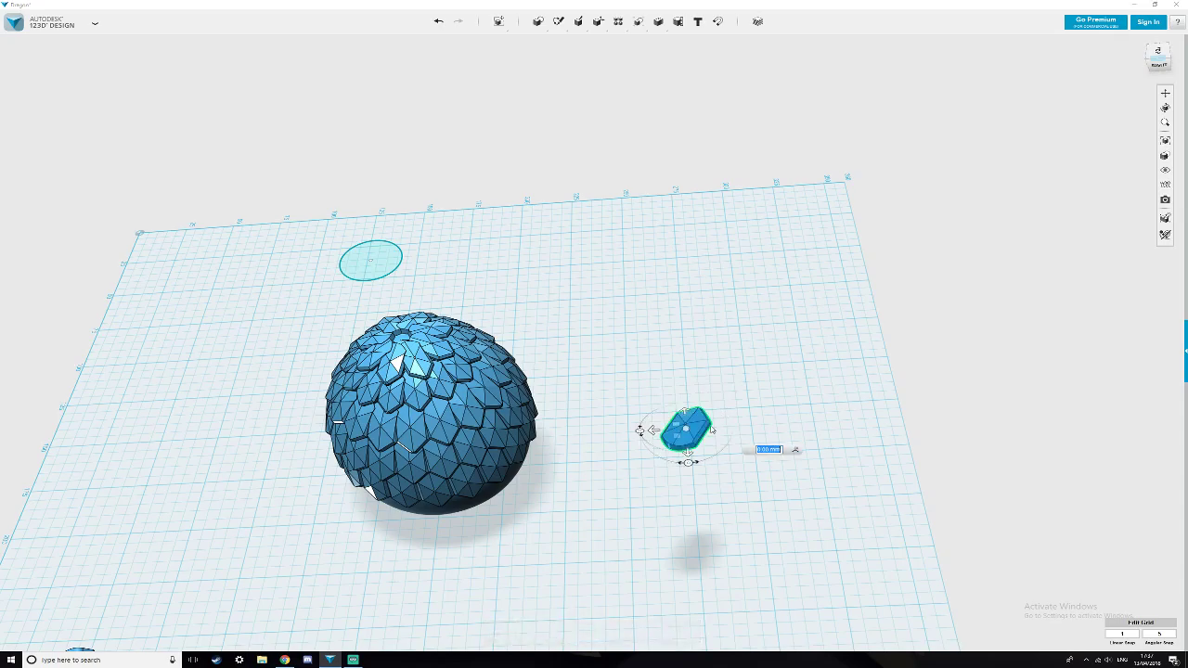
drag(640, 431, 1106, 404)
right_drag(699, 533, 688, 380)
mouse_move(699, 281)
mouse_down()
mouse_move(684, 344)
mouse_move(684, 284)
mouse_up()
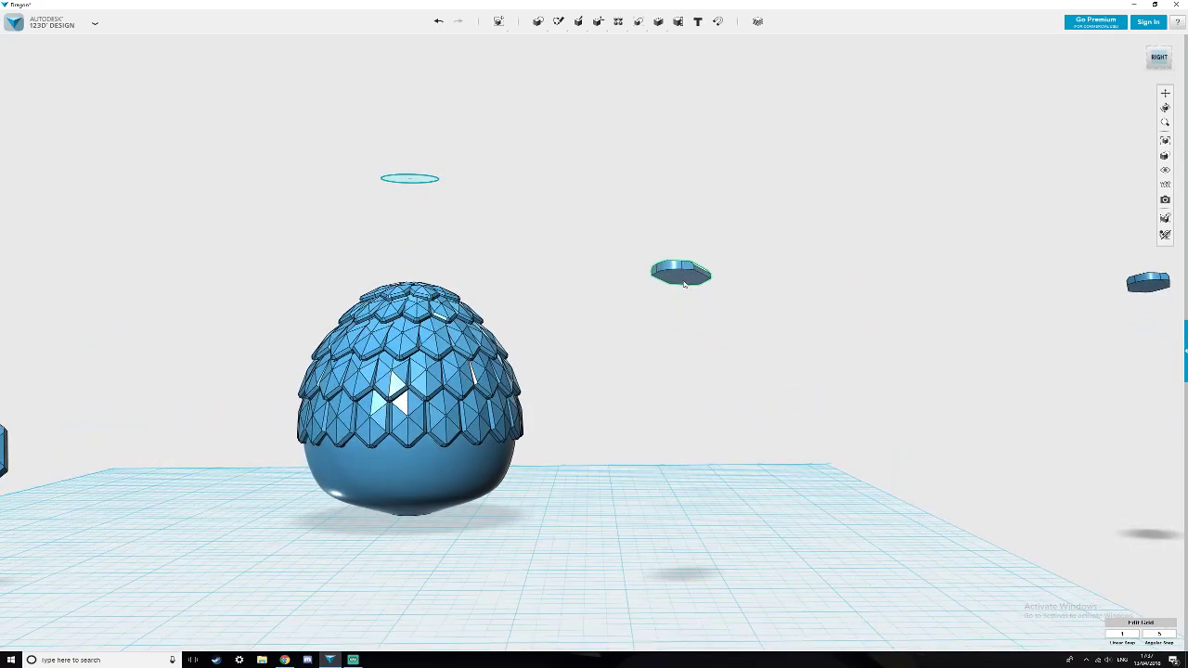
Lower the spare scale to just above the grid and rotate it until it stands upright with its point facing down.
click(502, 42)
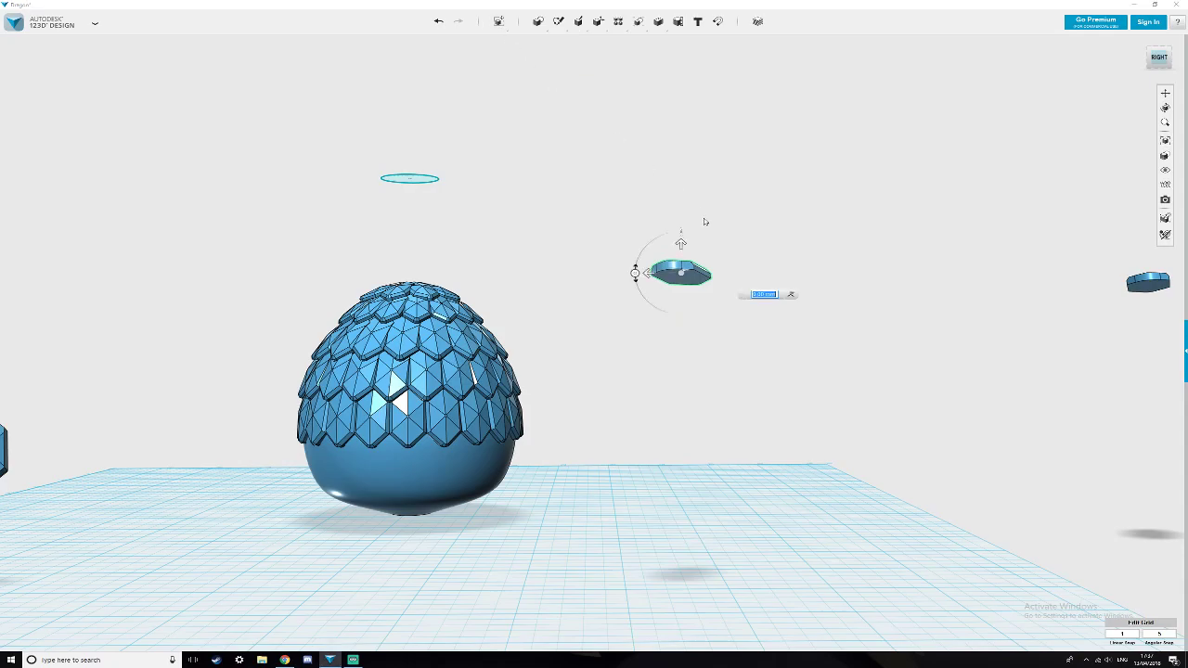
drag(683, 247, 664, 466)
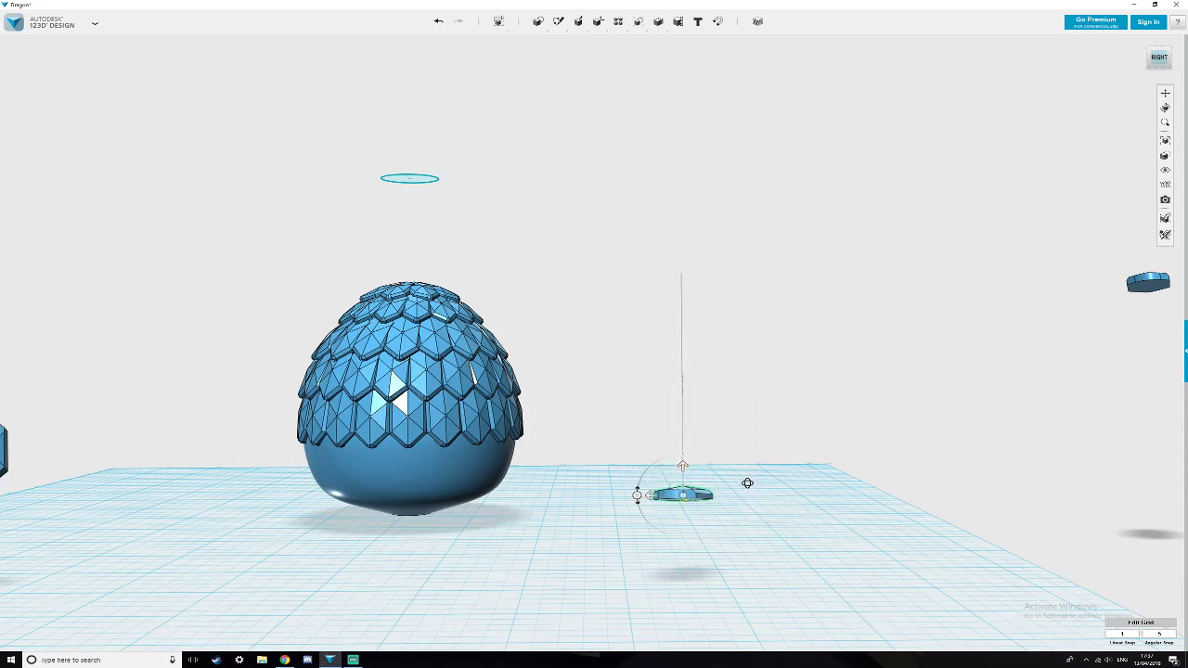
right_drag(748, 479, 745, 490)
middle_drag(735, 440, 744, 306)
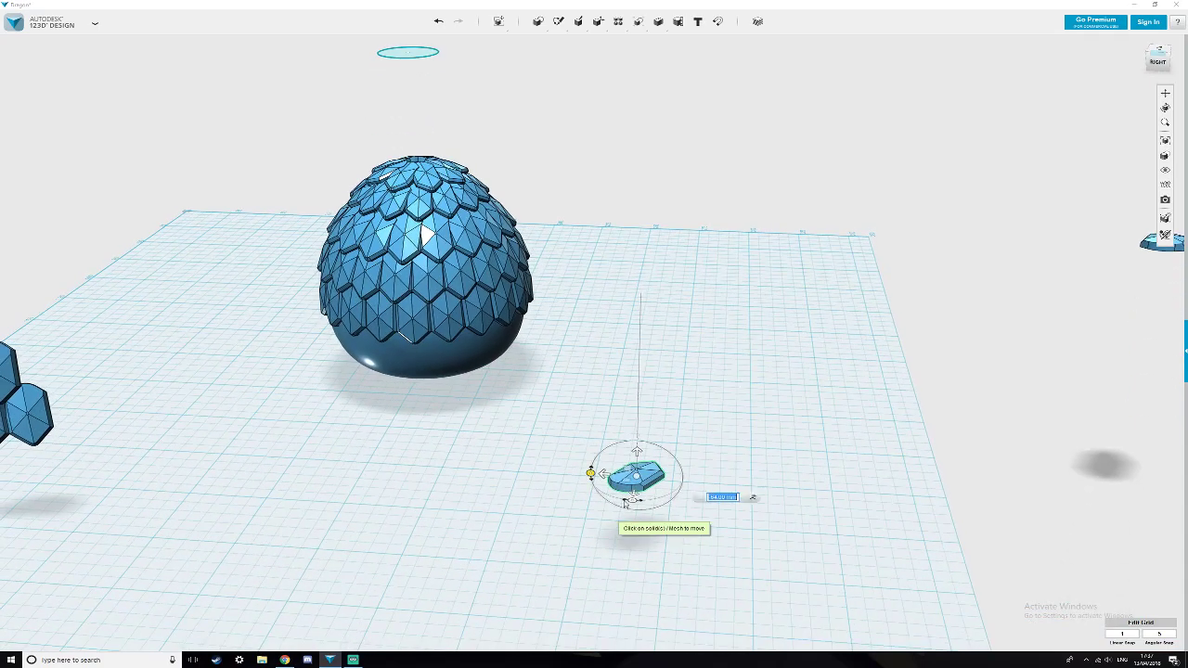
drag(633, 501, 493, 381)
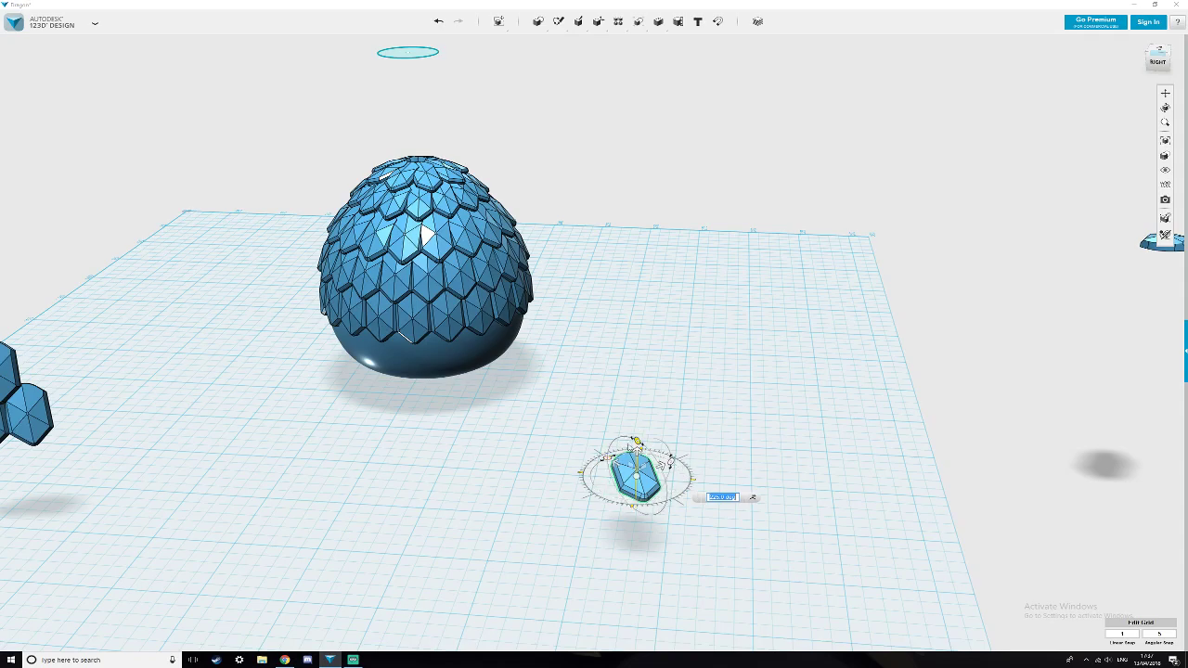
click(640, 447)
drag(640, 451, 652, 479)
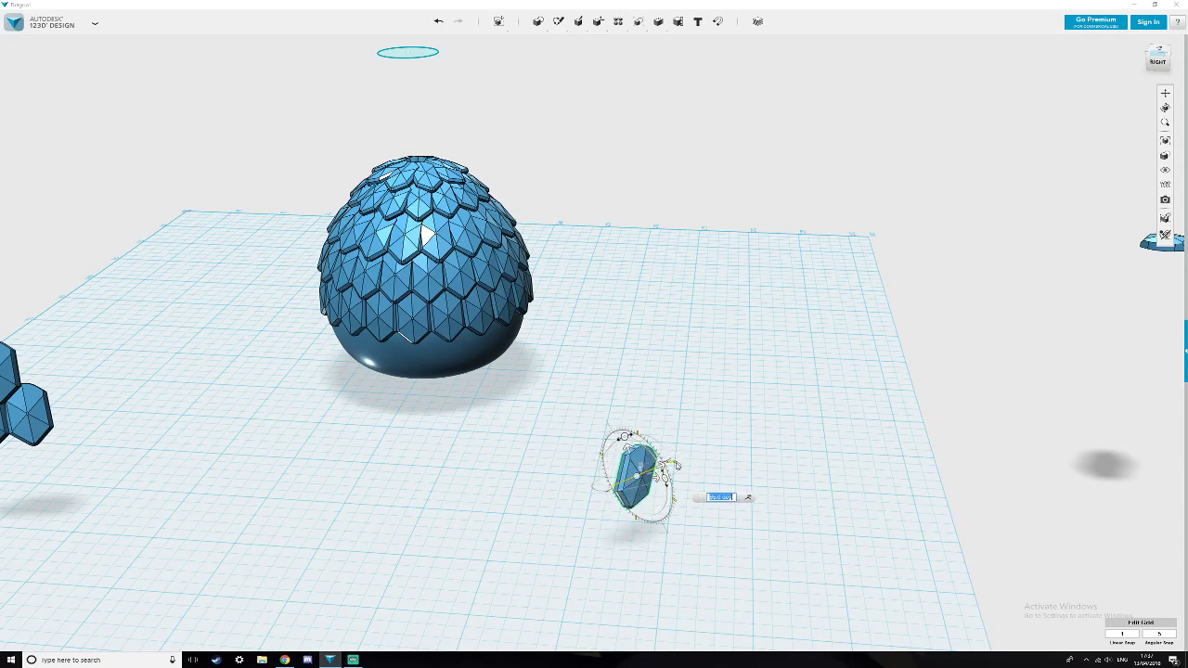
click(666, 472)
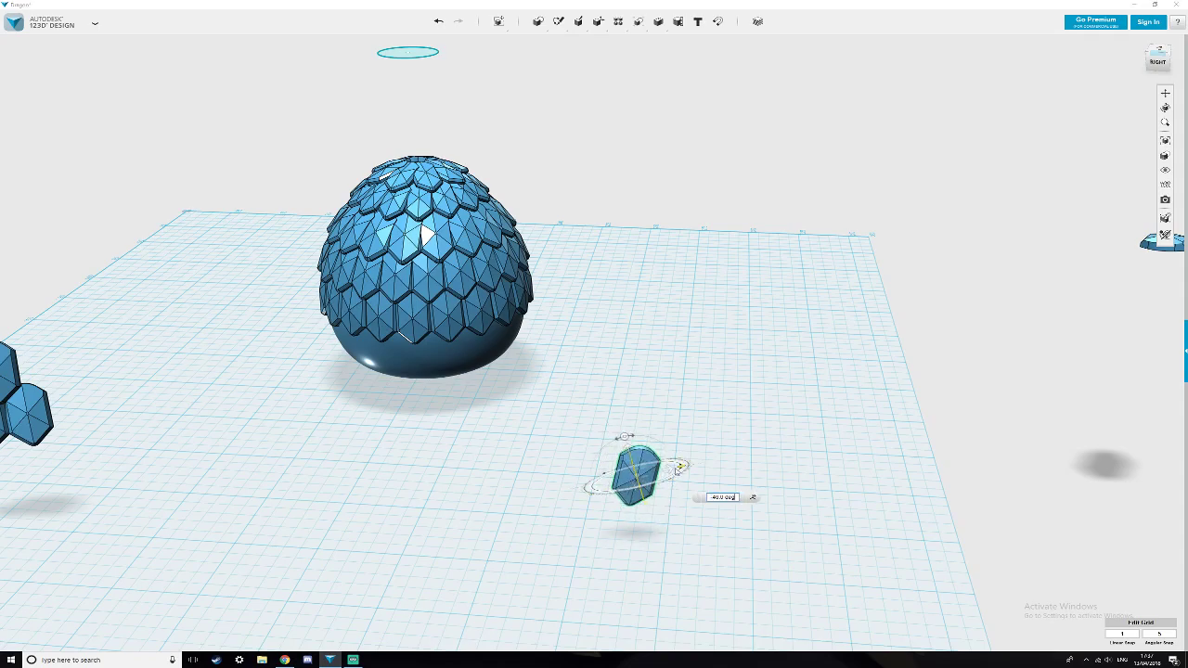
drag(676, 470, 677, 470)
Move the upright scale against the bare egg surface just below the bottom ring and turn it toward the egg's curve.
drag(624, 438, 476, 388)
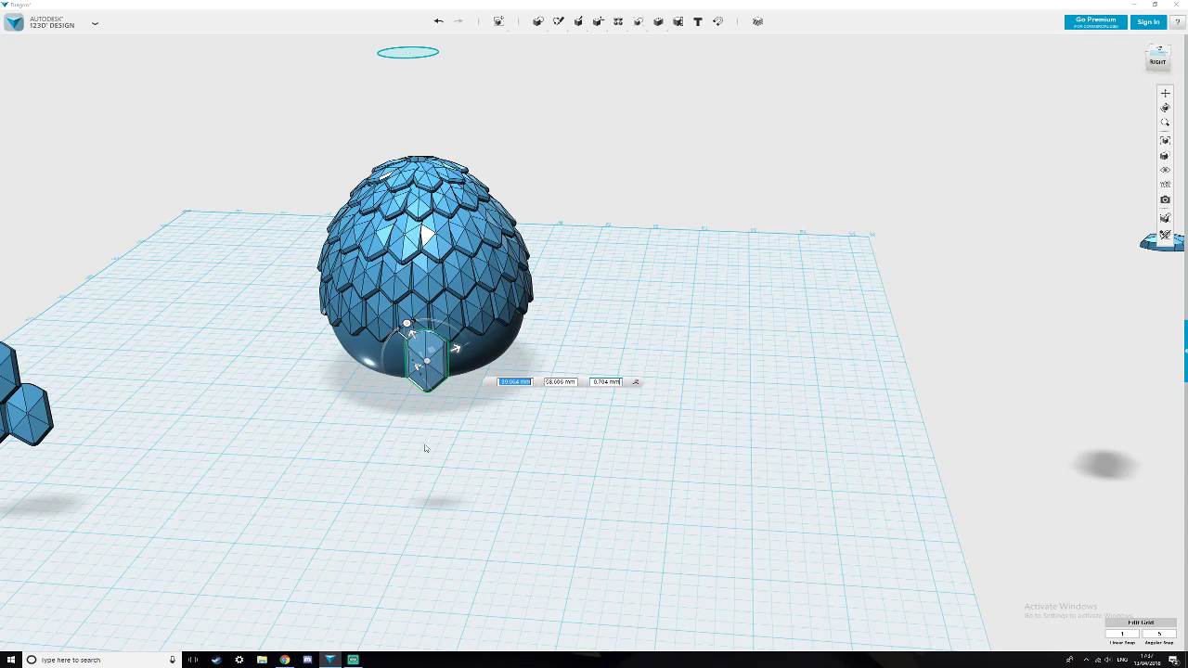
scroll(425, 448, up, 5)
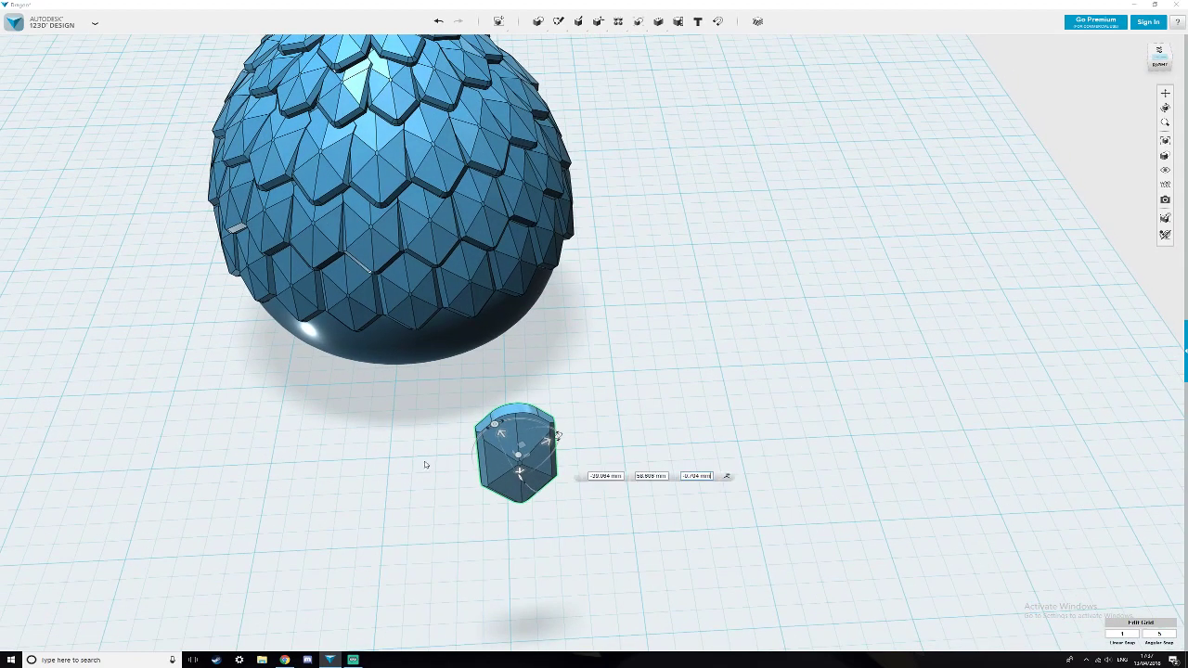
drag(519, 472, 491, 356)
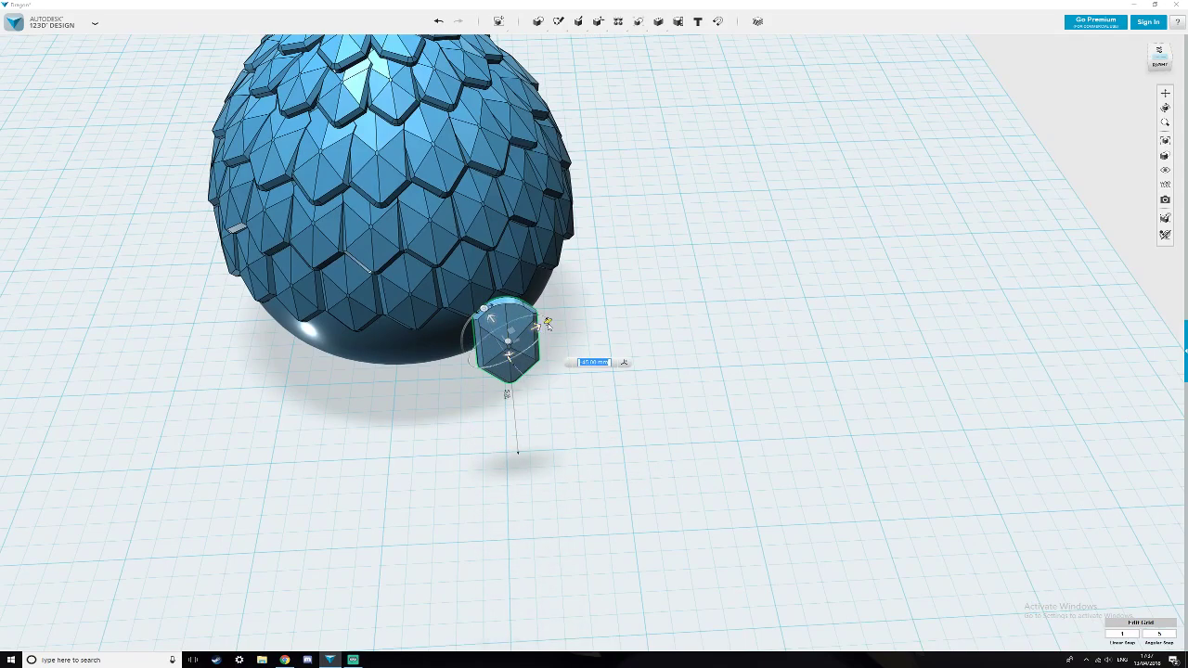
click(548, 322)
drag(548, 322, 506, 281)
Shift the scale partly into the egg beneath the bottom ring and rotate it to follow the surface.
right_drag(558, 427, 541, 406)
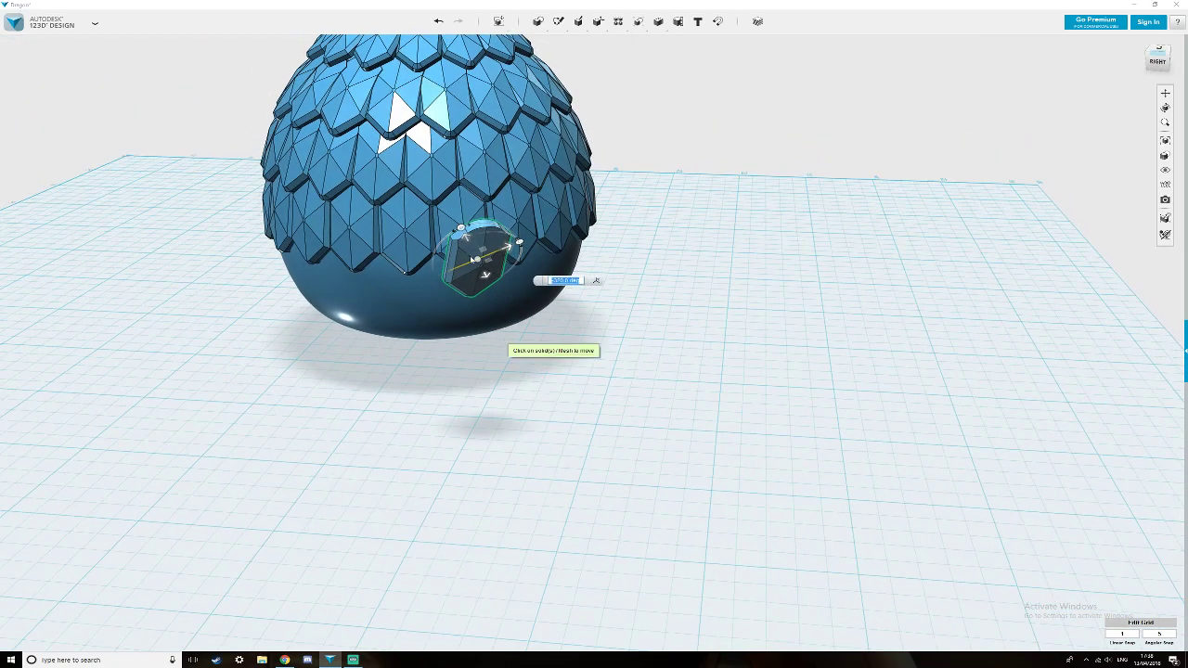
drag(477, 261, 502, 301)
drag(502, 302, 474, 266)
drag(463, 226, 483, 264)
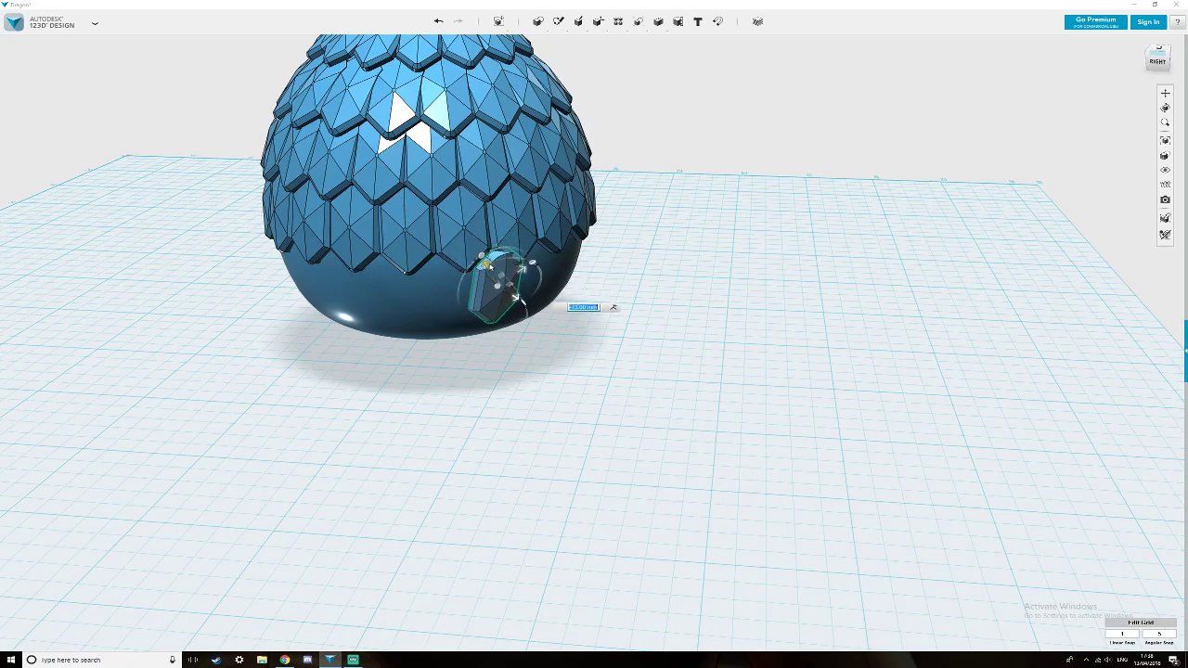
click(535, 264)
drag(536, 264, 524, 301)
mouse_move(517, 299)
mouse_down()
mouse_move(525, 317)
mouse_move(507, 286)
mouse_move(521, 295)
mouse_up()
Adjust the scale's angle against the egg's side profile and nudge it under the edge of the bottom ring.
right_drag(511, 334, 546, 317)
scroll(533, 333, up, 3)
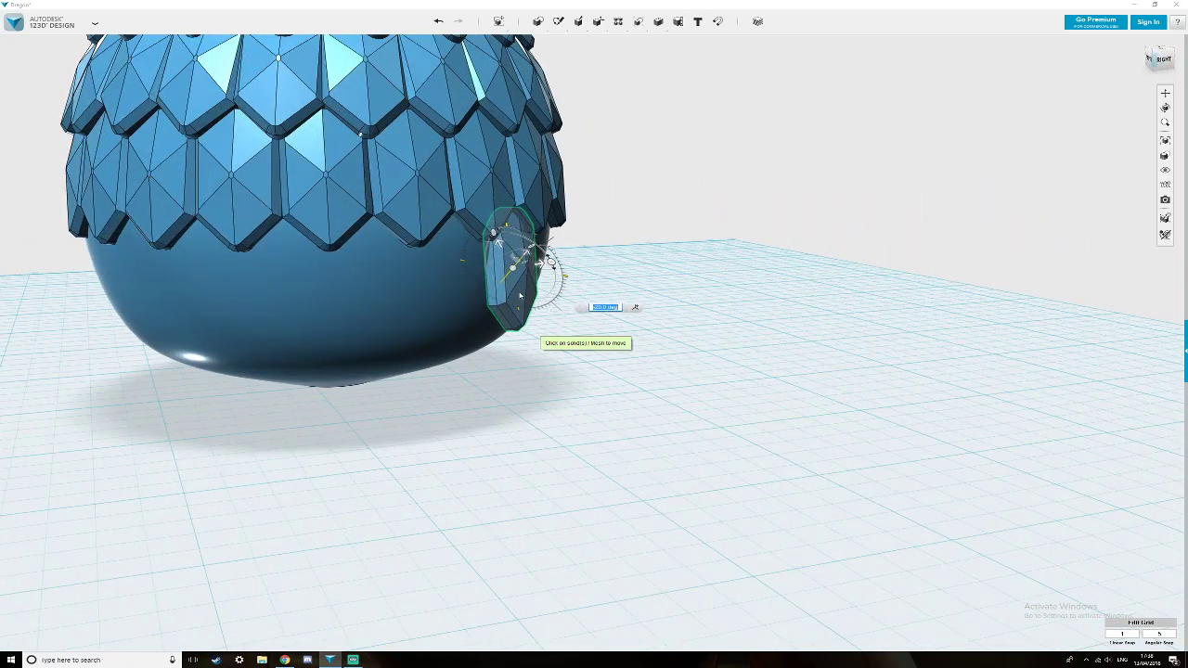
drag(551, 264, 553, 267)
right_drag(664, 258, 635, 264)
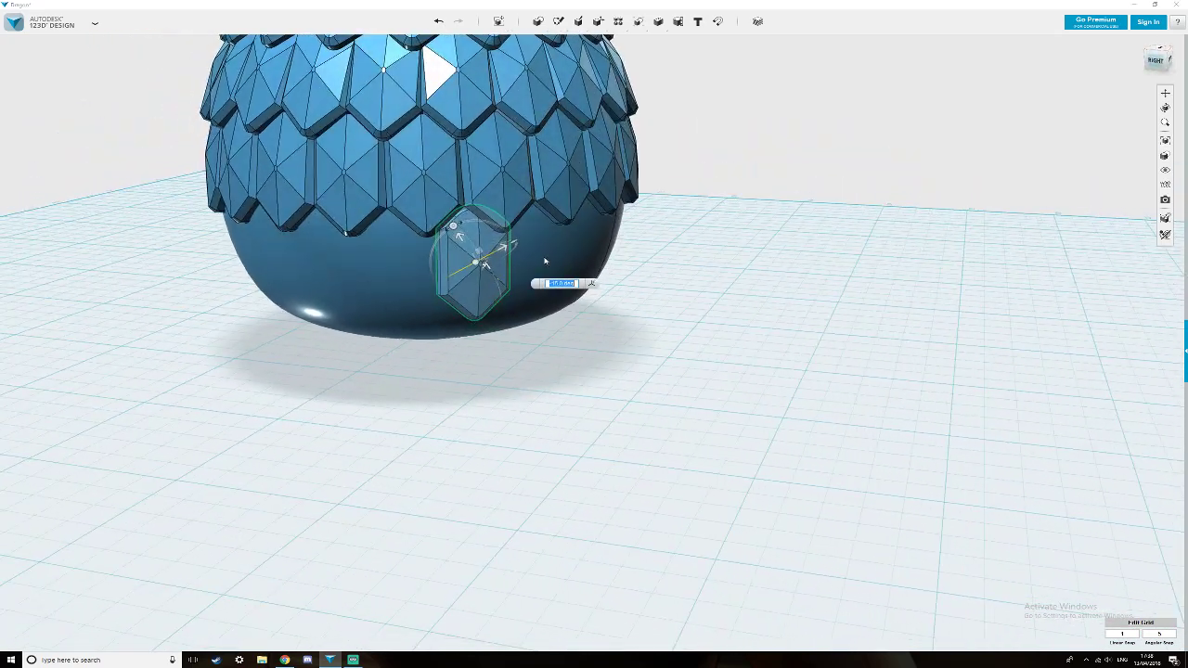
mouse_move(507, 250)
mouse_down()
mouse_move(445, 233)
mouse_move(495, 241)
mouse_up()
Tilt the scale to match the egg's inward-curving base and nudge it into line with the gap between two bottom-ring scales.
right_drag(507, 298, 548, 290)
click(567, 259)
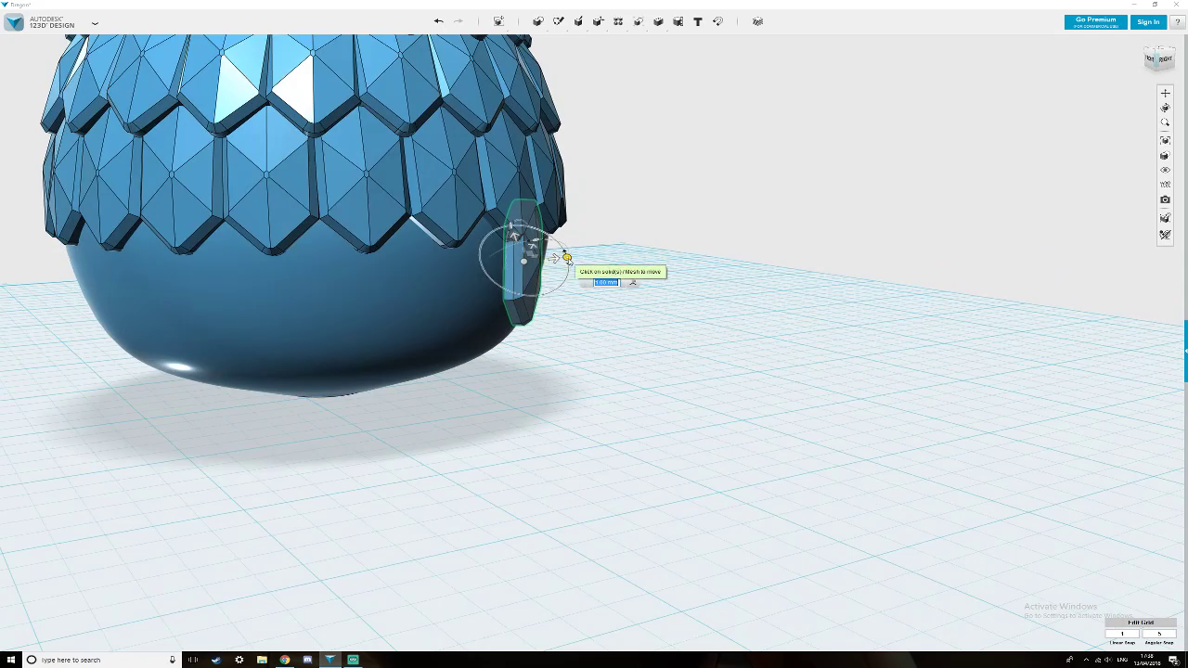
drag(570, 265, 580, 266)
right_drag(661, 251, 588, 256)
right_drag(506, 258, 502, 277)
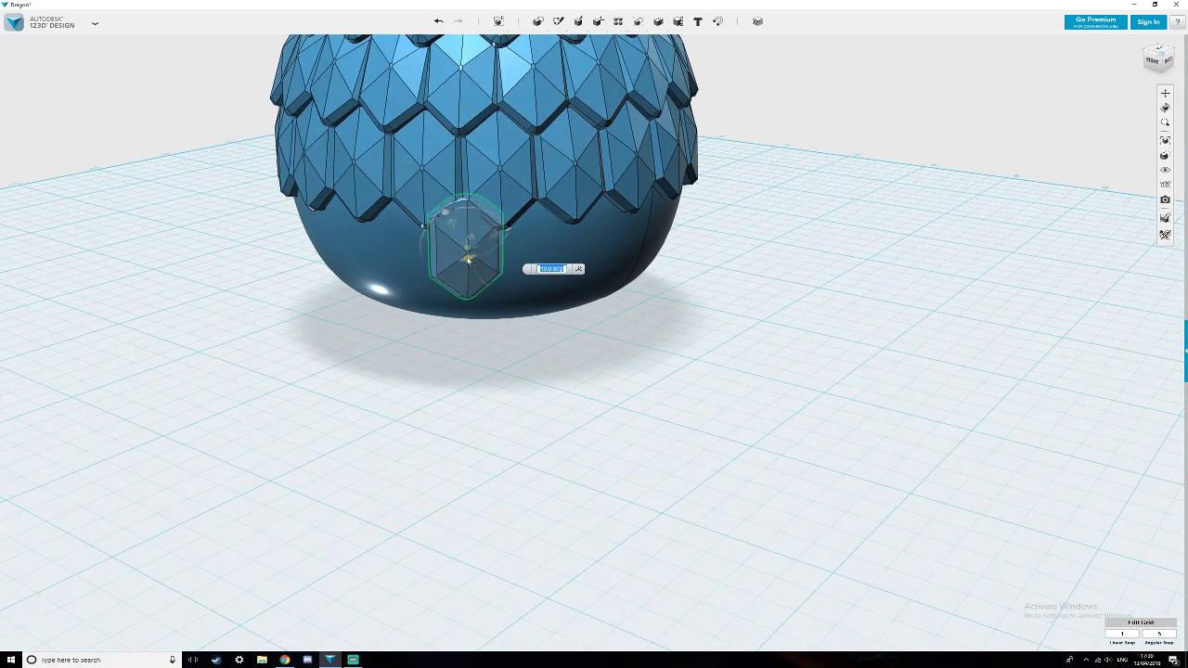
right_drag(467, 257, 515, 230)
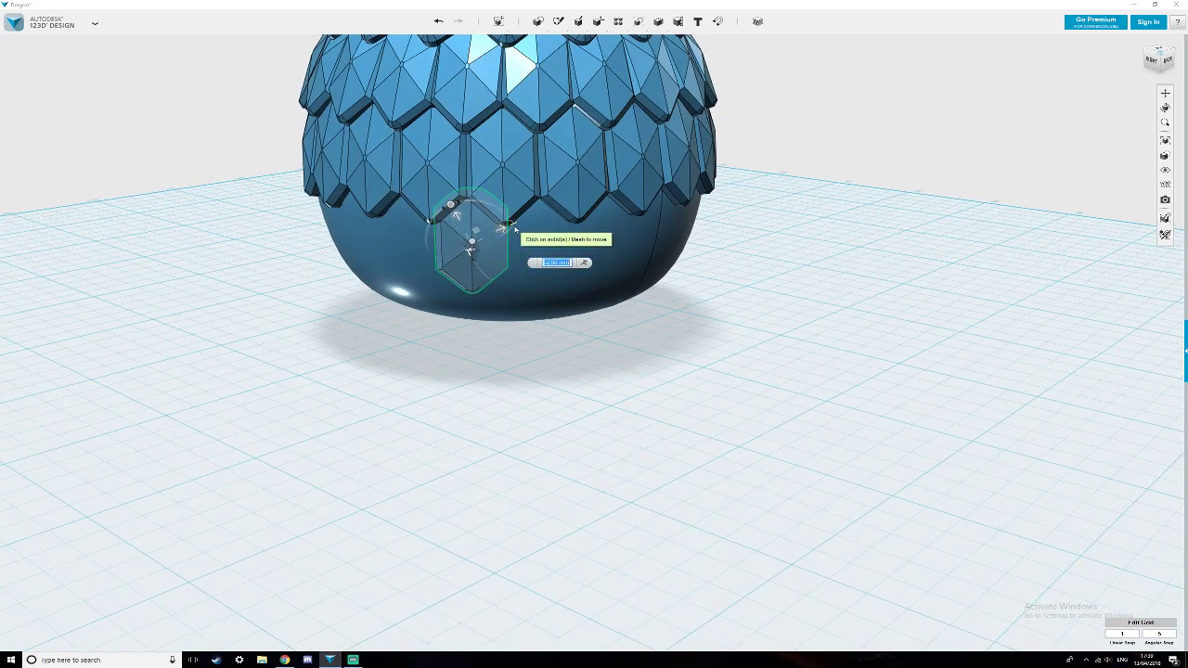
drag(515, 230, 510, 233)
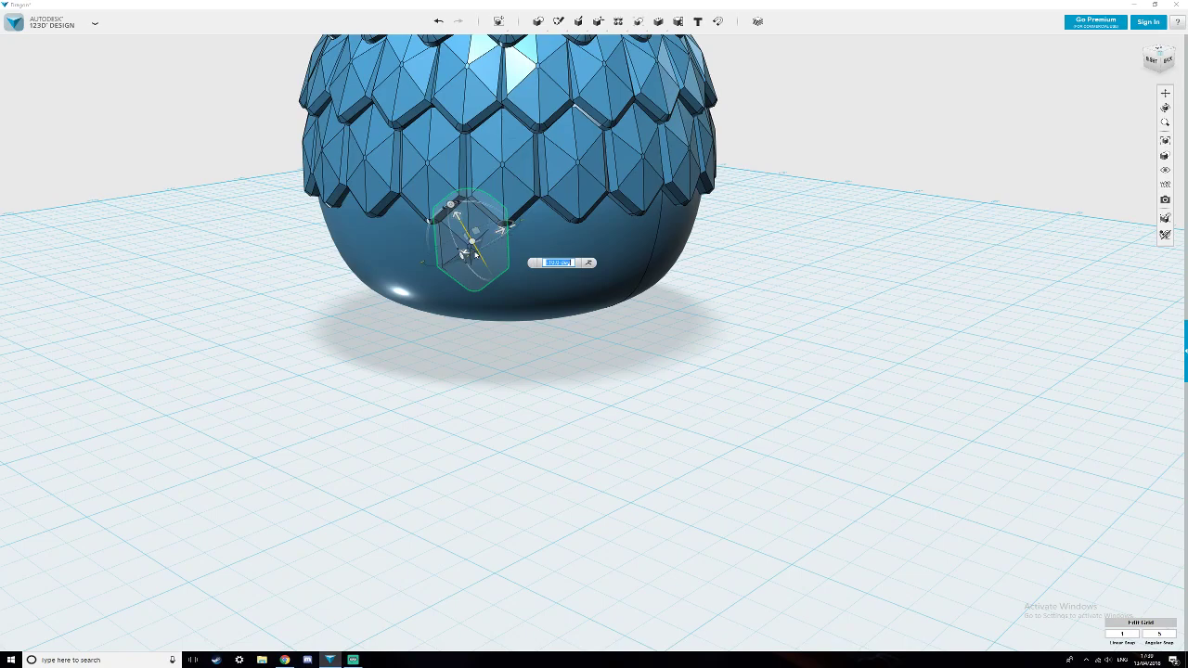
drag(472, 259, 471, 263)
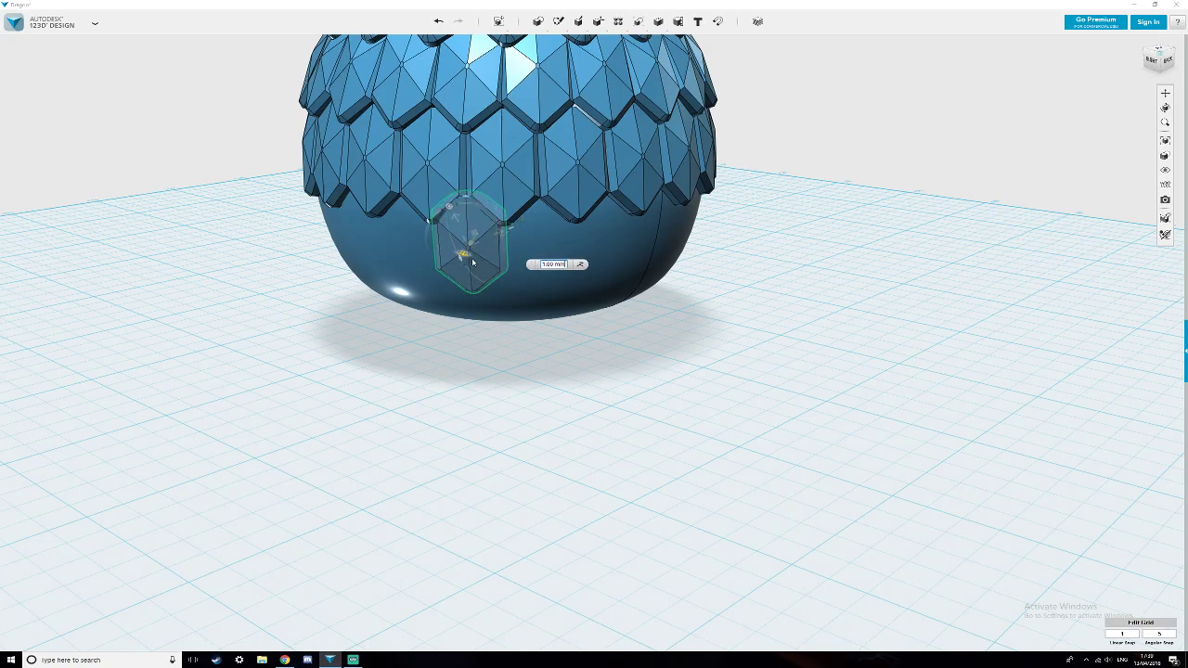
Rotate the scale slightly so it lies along the egg's surface, finish the move, and check its fit from several sides.
right_drag(472, 235, 481, 244)
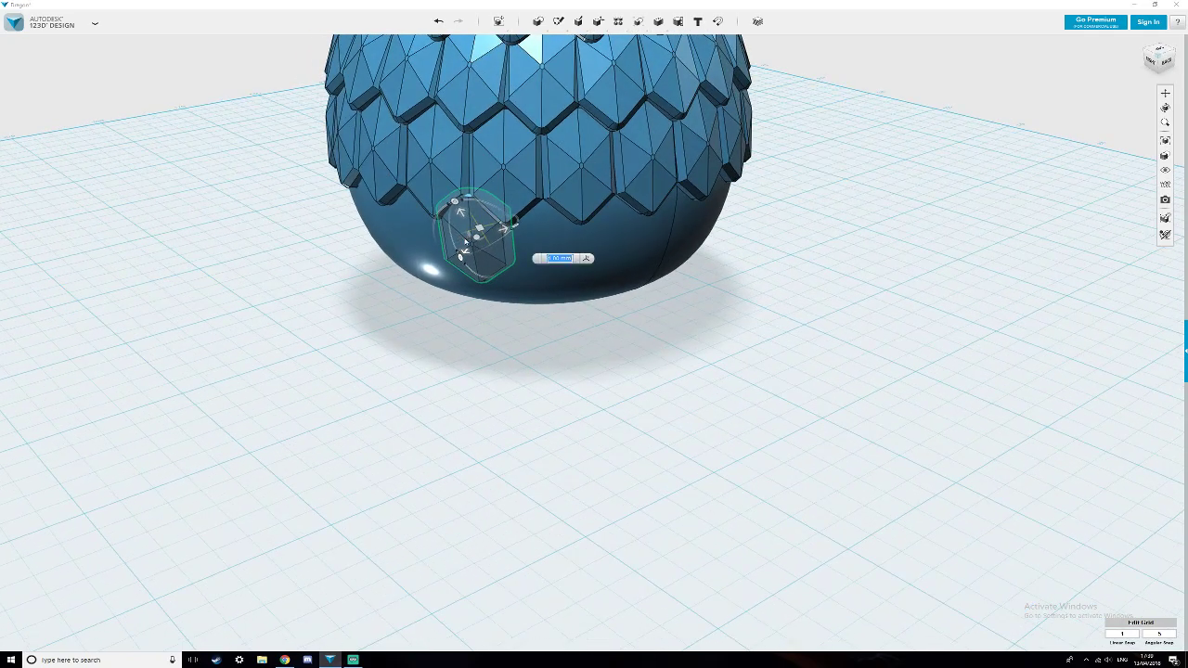
click(461, 258)
drag(460, 259, 459, 251)
mouse_move(511, 274)
right_down()
mouse_move(492, 268)
mouse_move(504, 274)
right_up()
scroll(506, 275, up, 2)
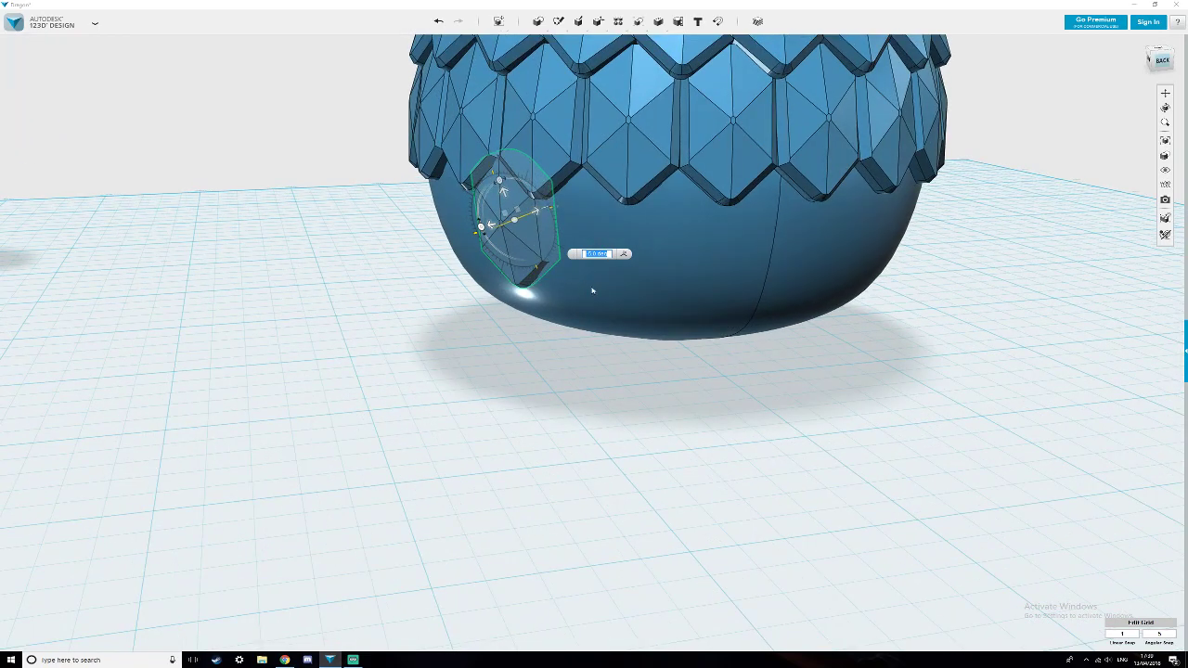
scroll(589, 292, up, 1)
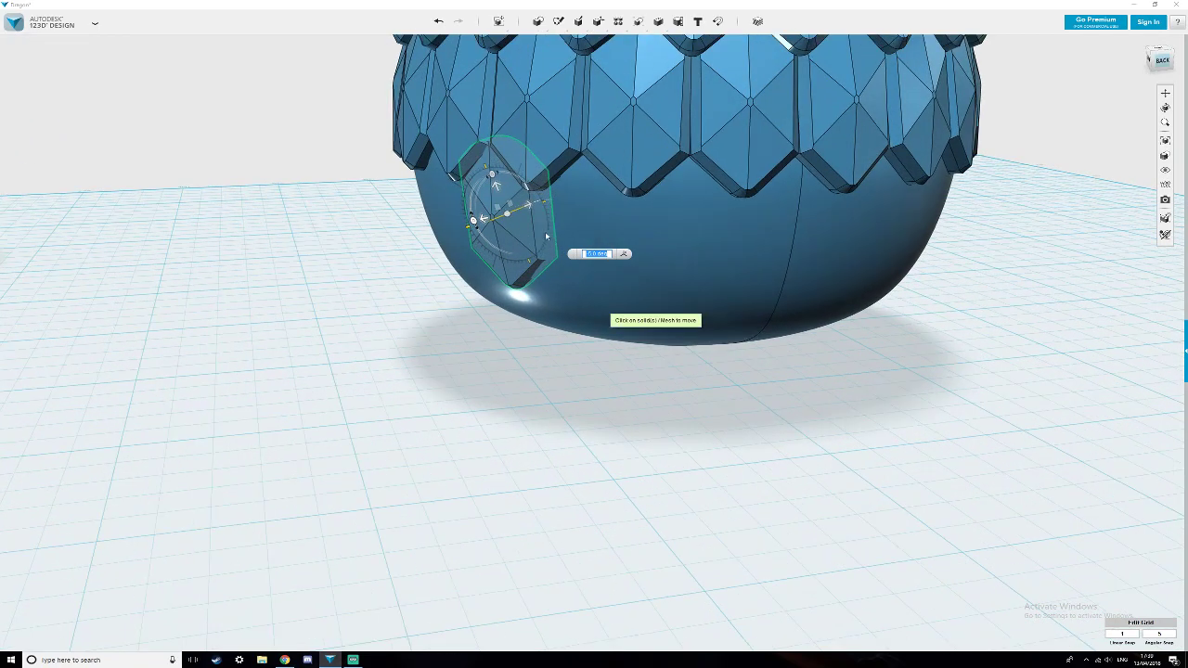
click(480, 374)
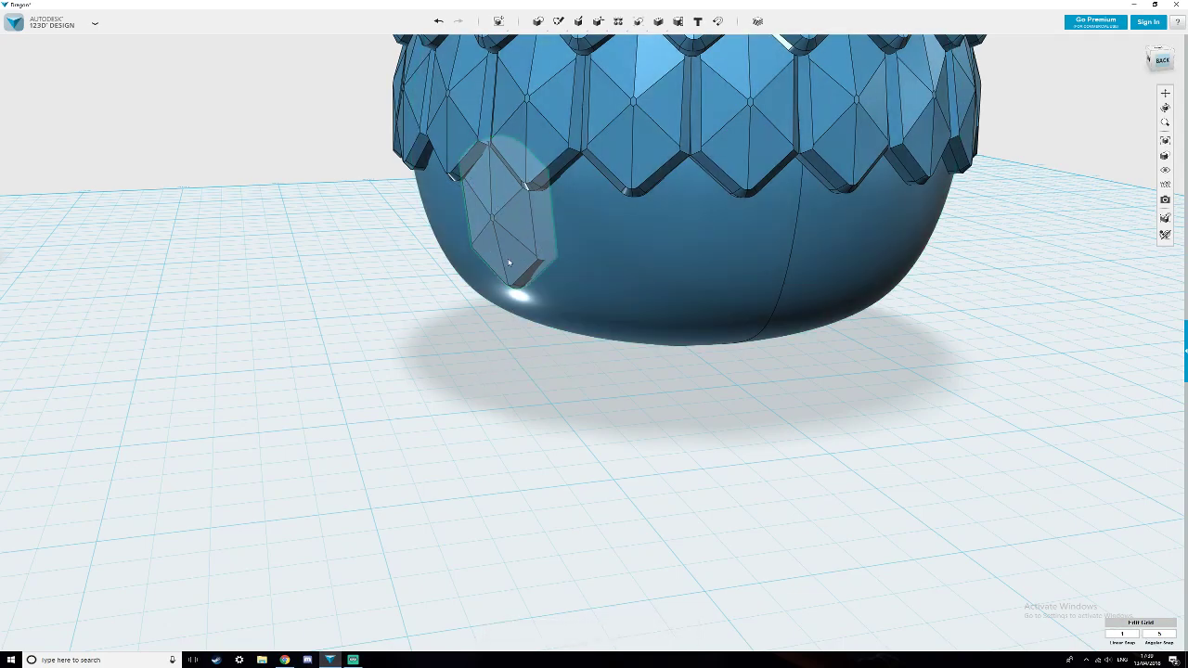
right_drag(509, 263, 487, 233)
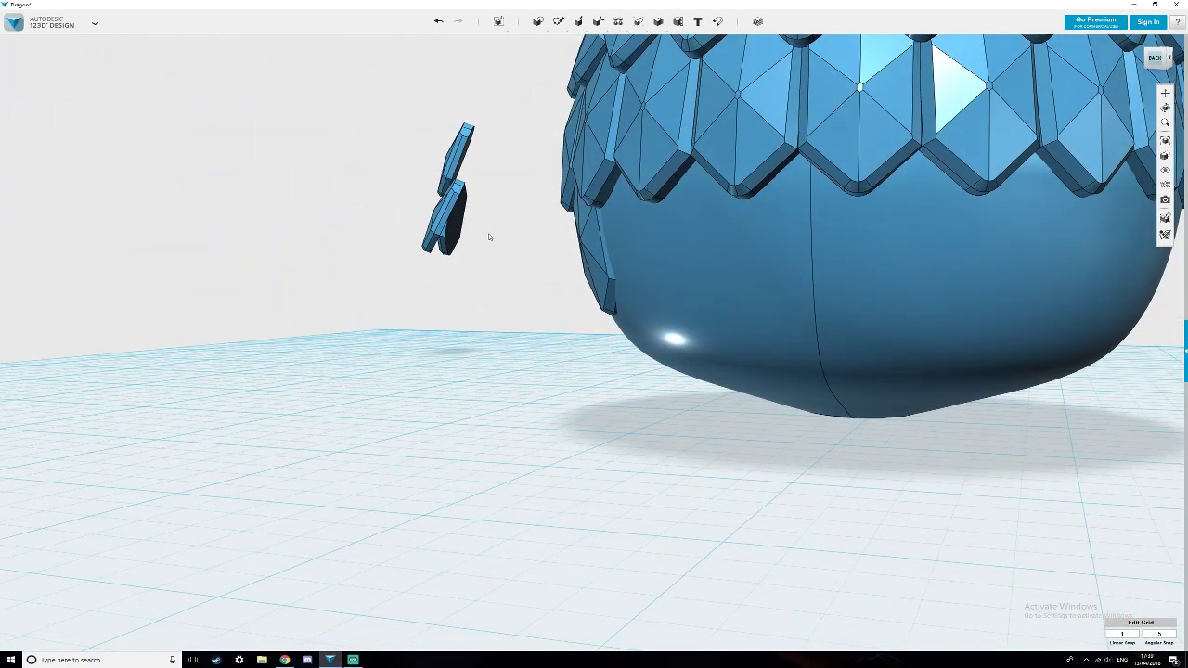
scroll(518, 325, down, 4)
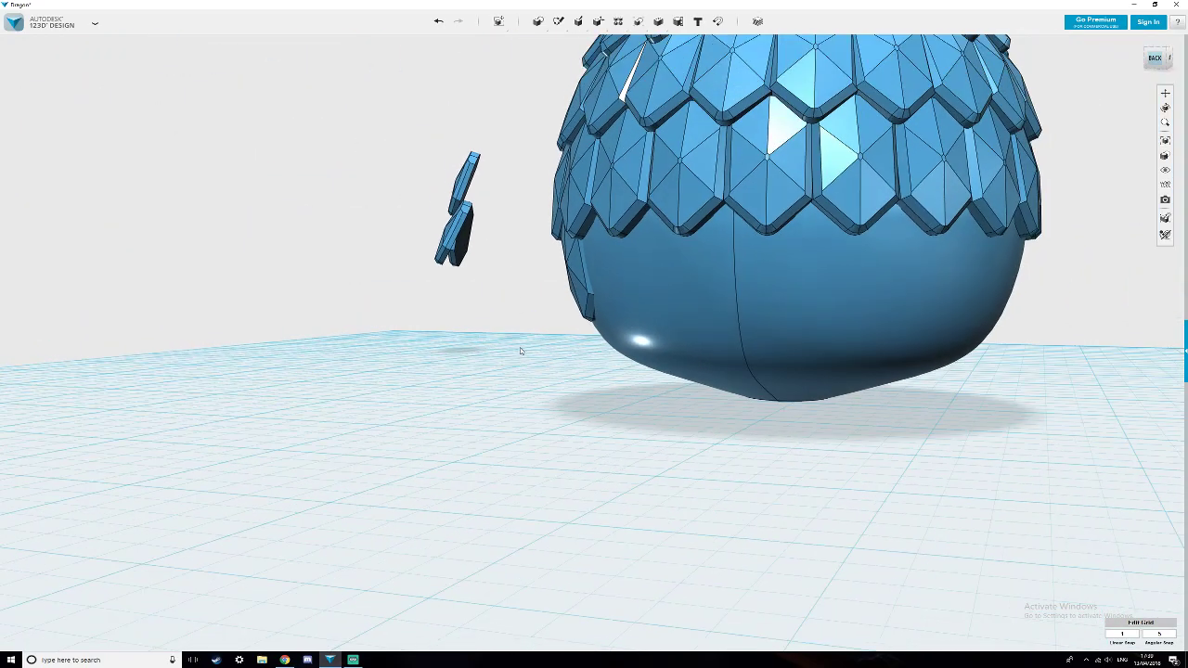
right_drag(521, 375, 562, 365)
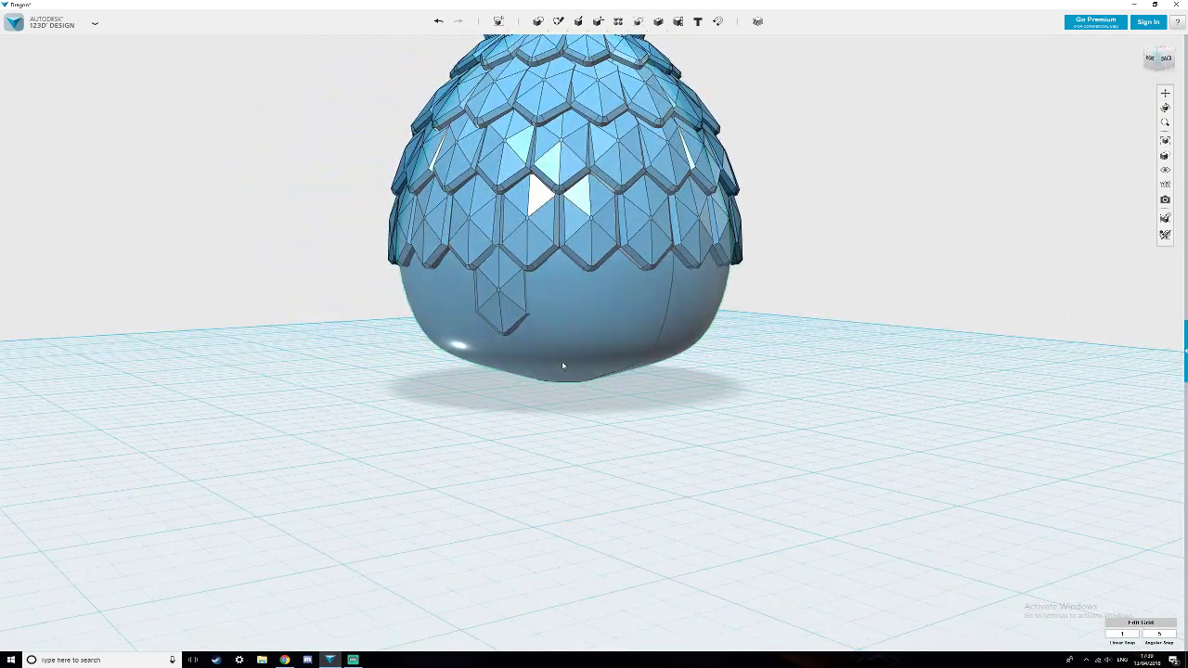
Duplicate the single scale below the lowest row and raise the copy vertically to above the egg.
click(581, 318)
click(677, 434)
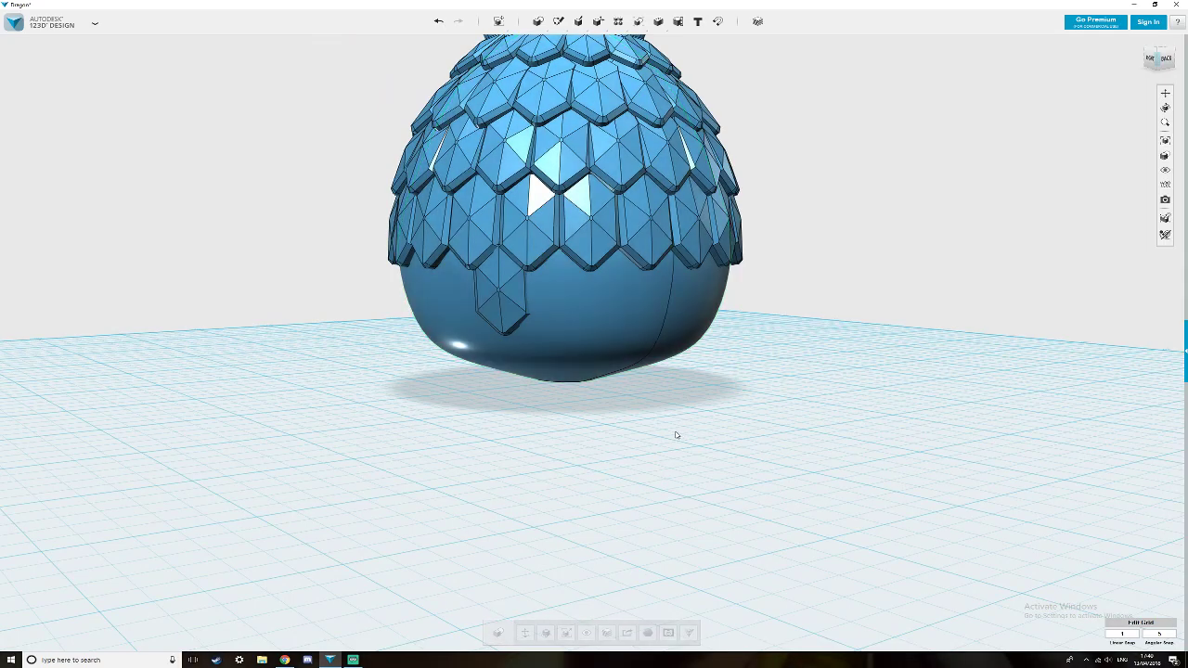
right_drag(574, 411, 588, 405)
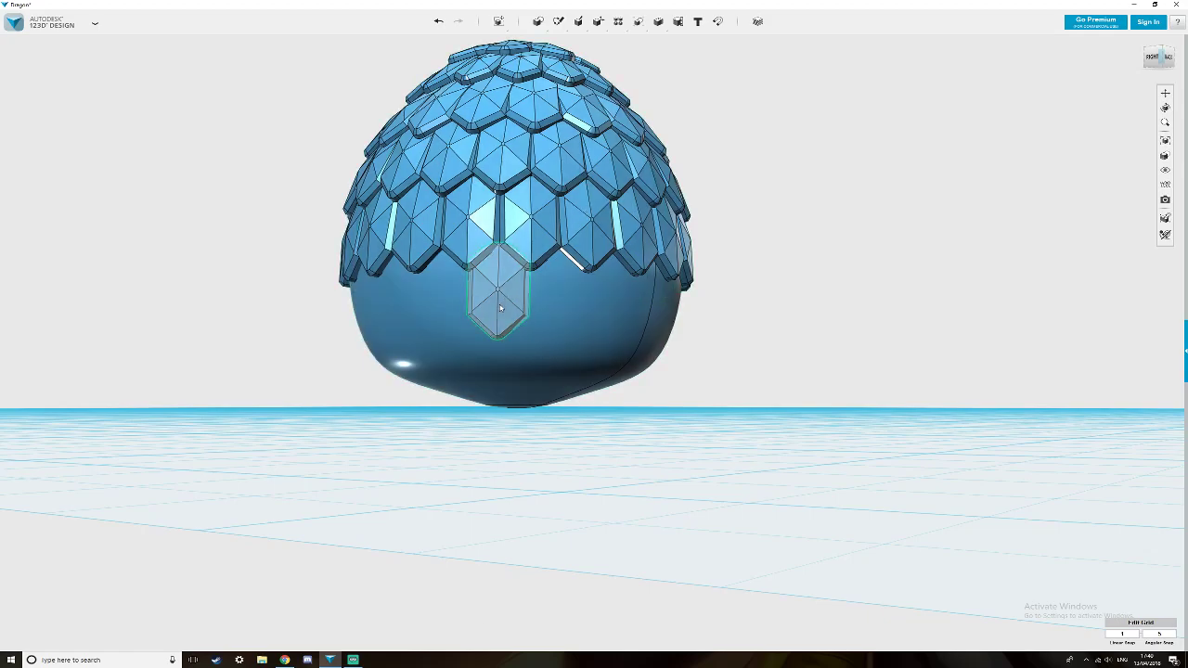
click(499, 303)
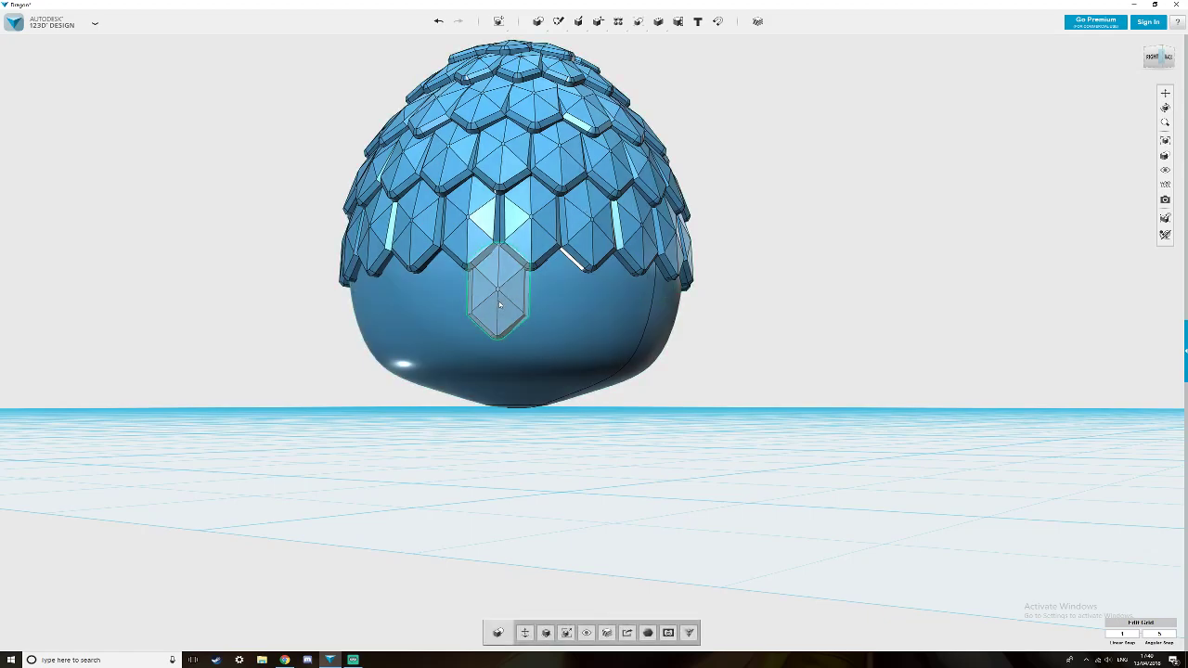
key(ctrl+c)
key(ctrl+v)
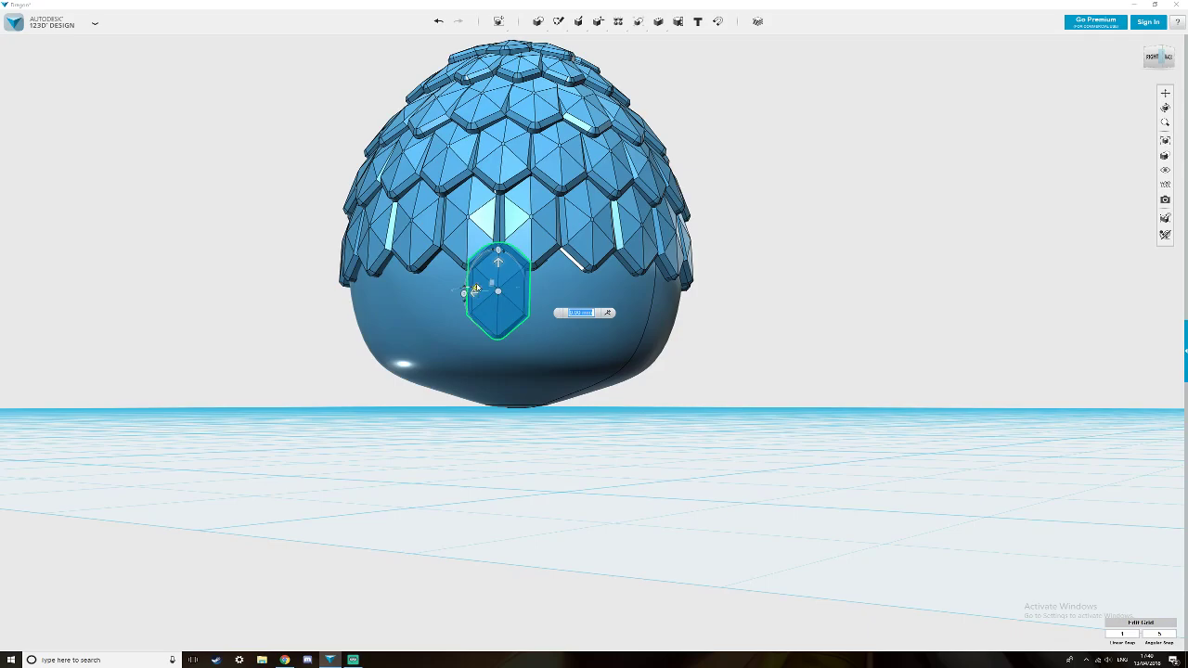
drag(498, 266, 505, 39)
scroll(537, 174, down, 4)
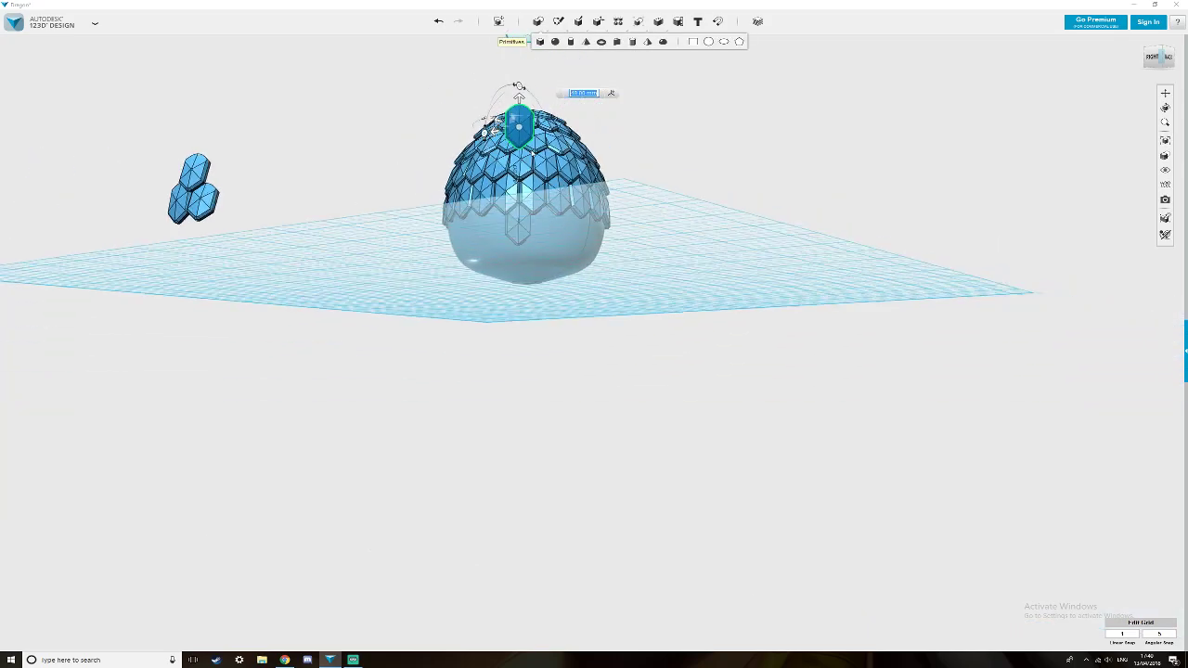
drag(518, 96, 527, 47)
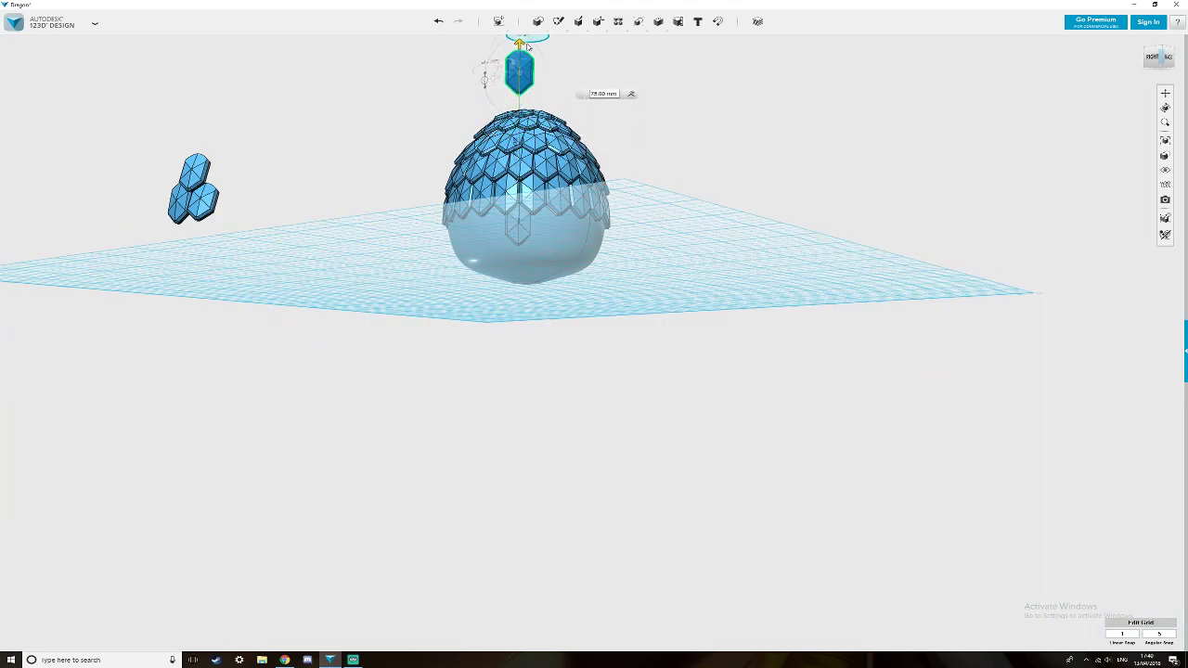
scroll(520, 228, up, 4)
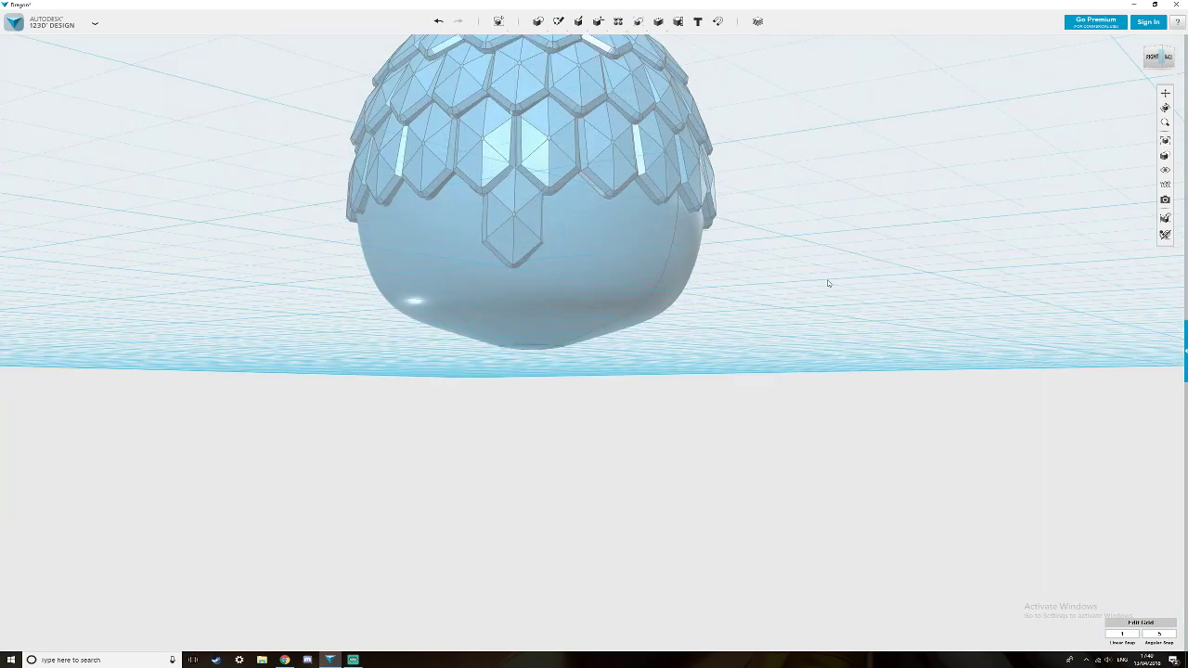
Create a circular pattern of the single lower scale, using the circle above the egg as the axis.
mouse_move(618, 22)
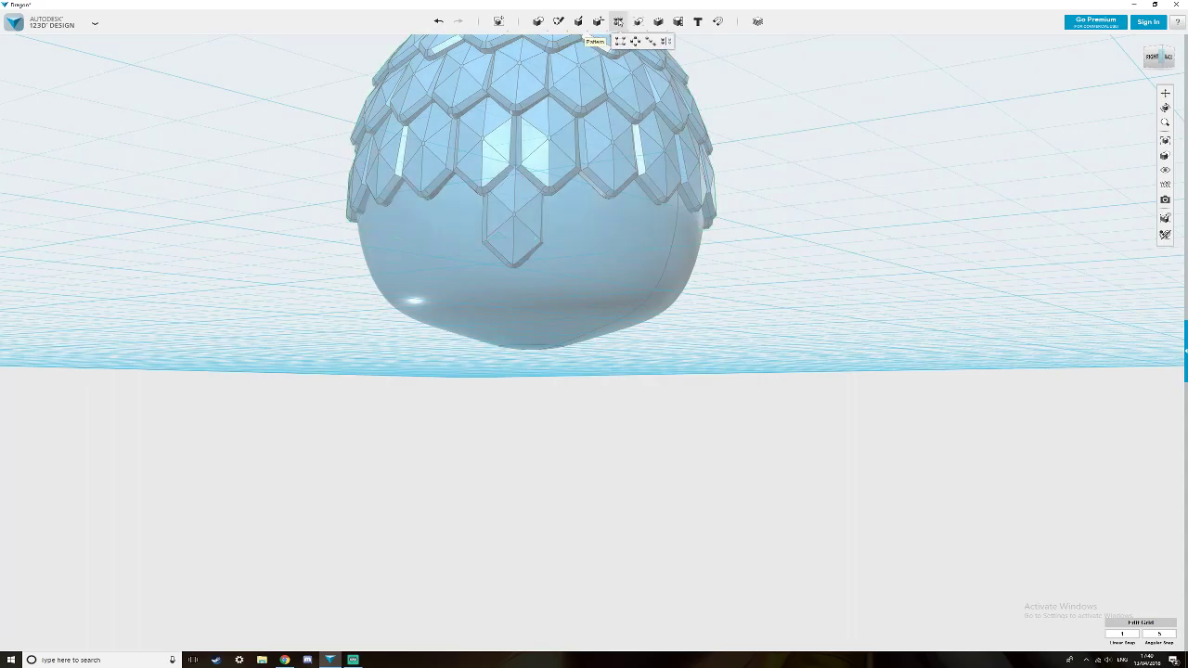
click(635, 41)
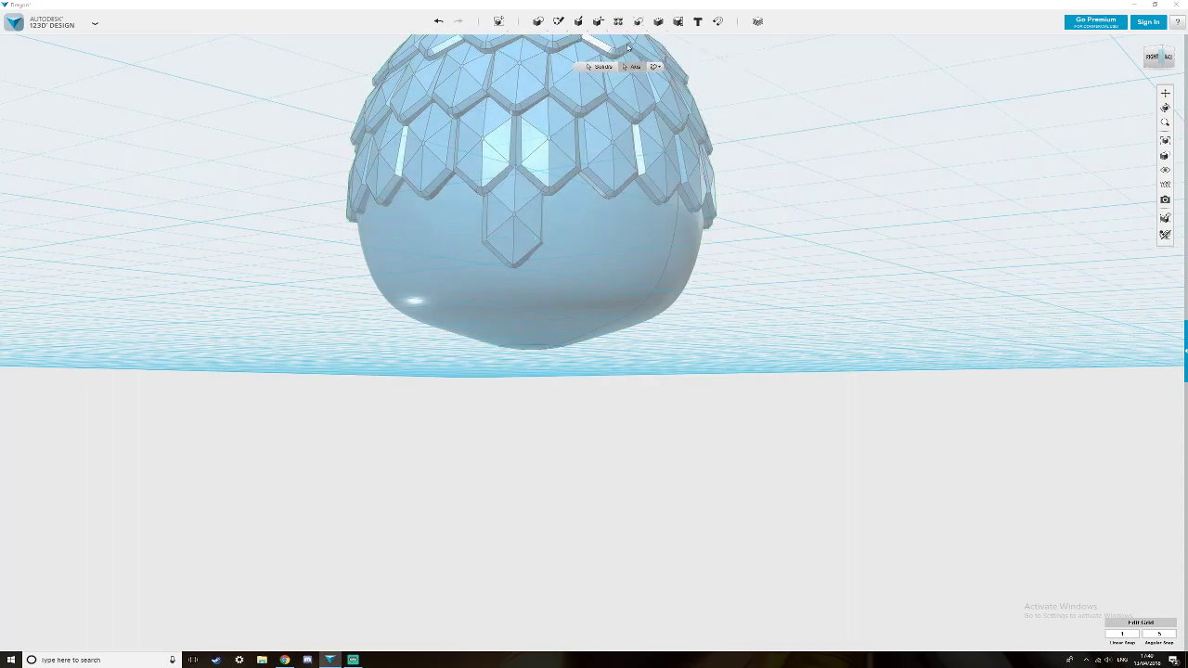
click(532, 206)
scroll(532, 203, down, 8)
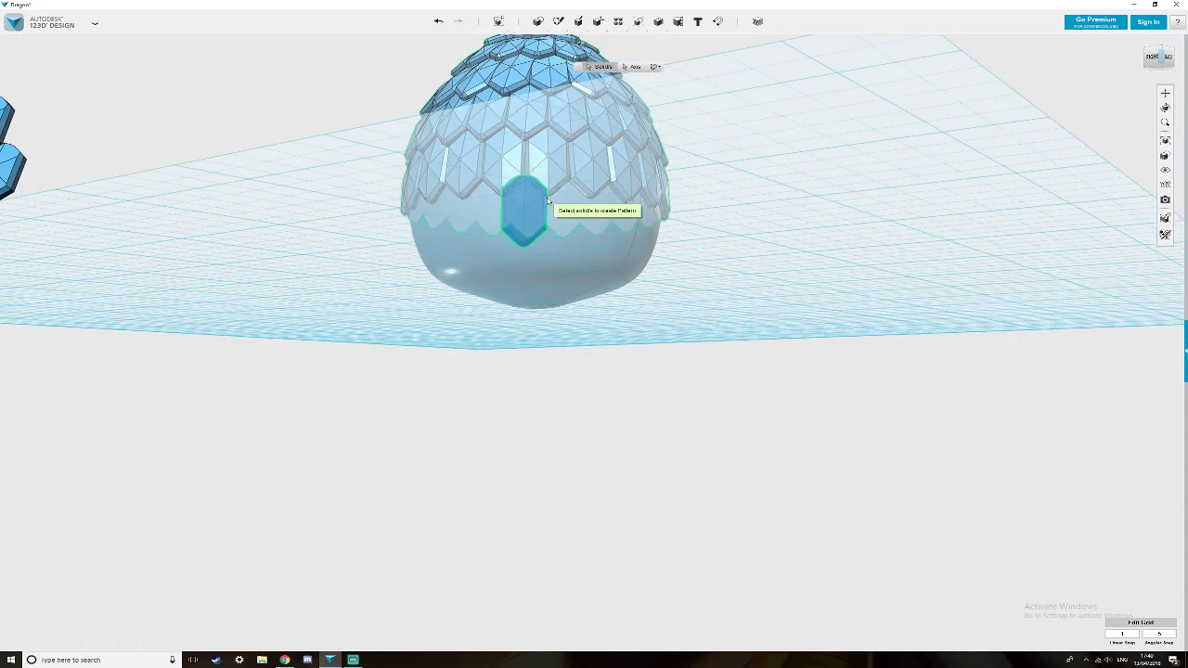
click(629, 66)
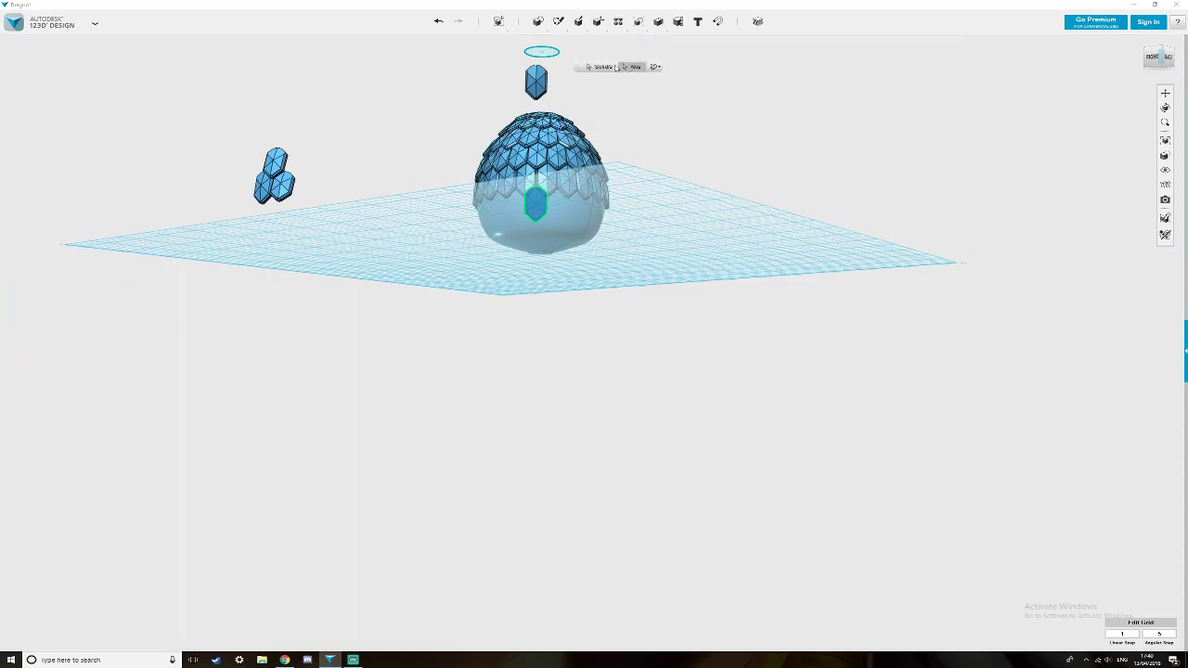
click(532, 57)
right_drag(724, 197, 645, 207)
scroll(653, 219, up, 3)
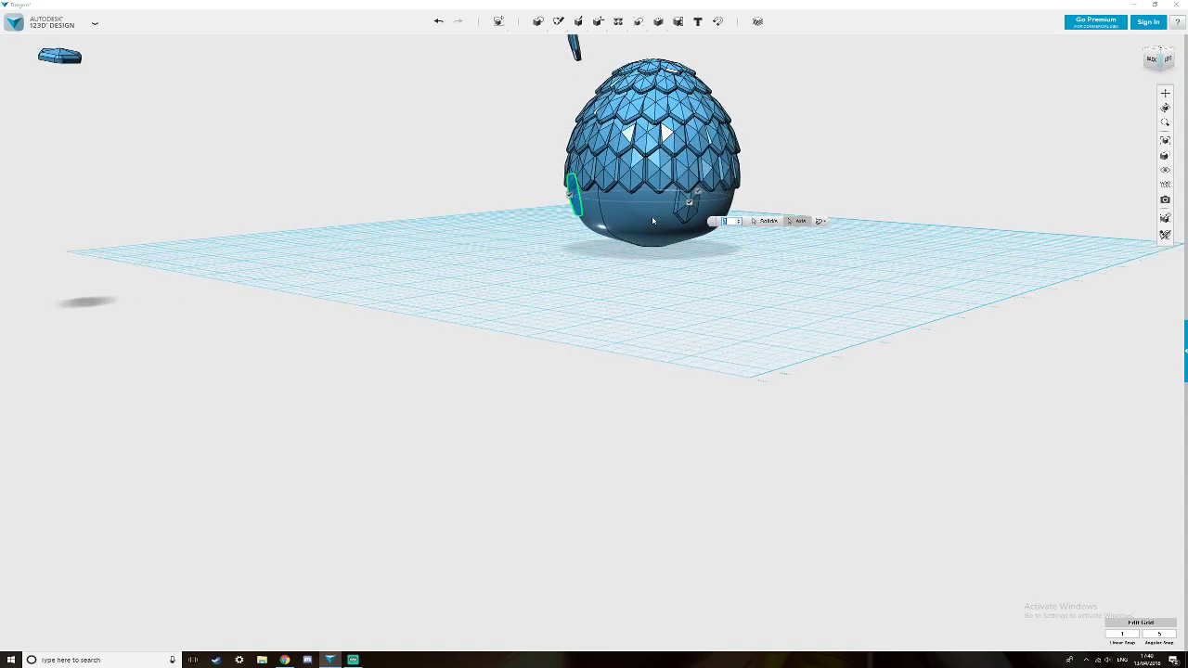
Set the circular pattern's count to 20, inspect the new row around the egg, and finish the pattern.
scroll(652, 220, up, 2)
click(740, 220)
click(740, 220)
click(740, 220)
click(740, 220)
click(740, 220)
click(739, 220)
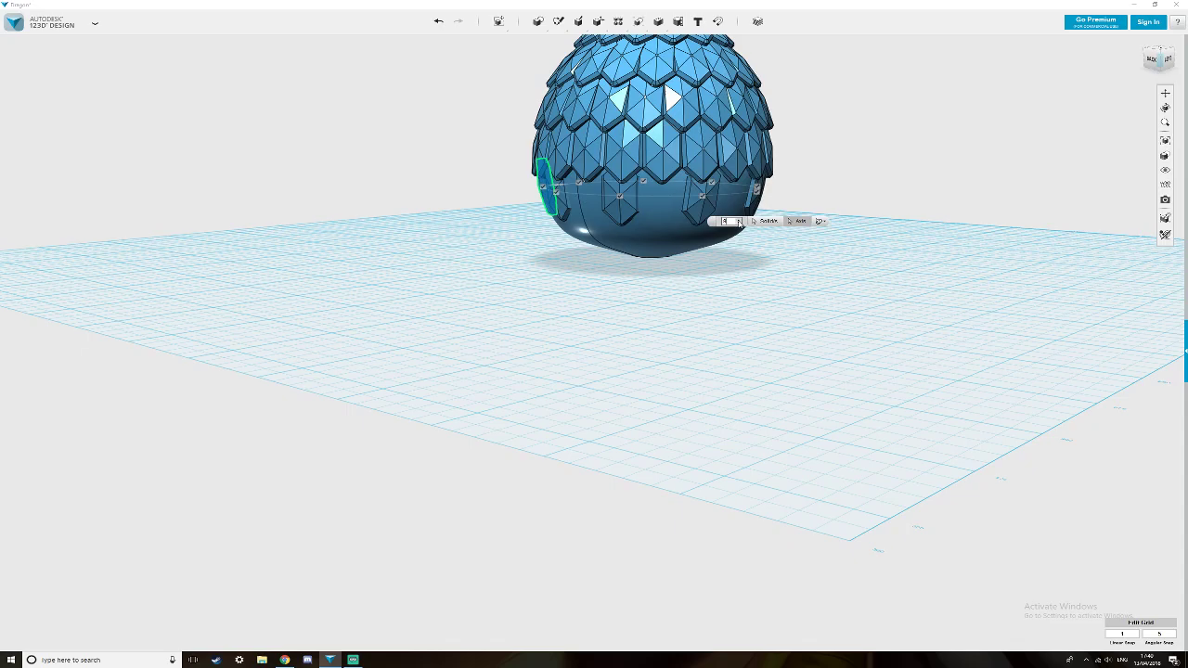
click(738, 220)
click(737, 221)
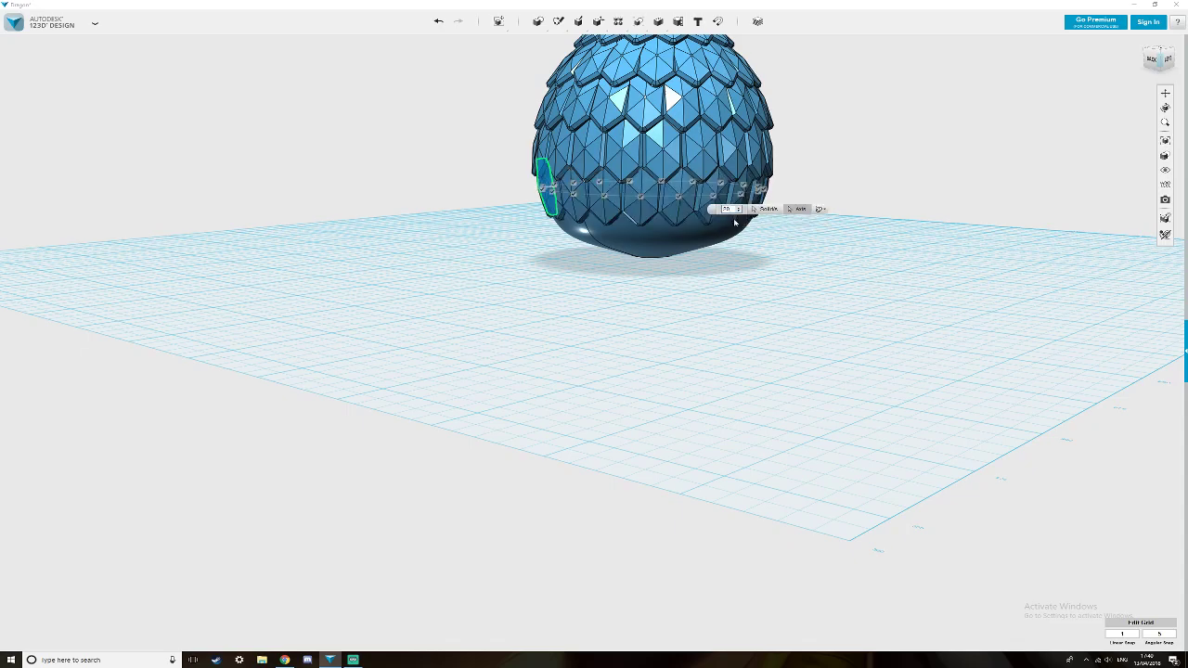
scroll(712, 267, up, 2)
scroll(712, 267, up, 2)
right_drag(669, 278, 679, 278)
scroll(675, 291, up, 1)
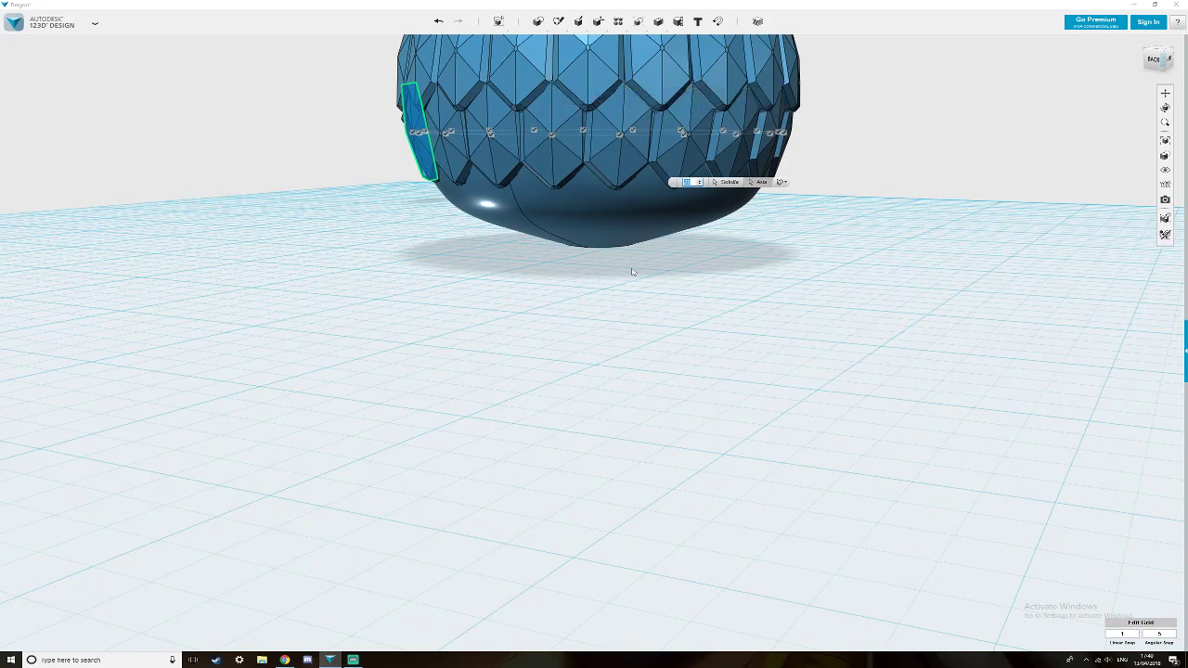
right_drag(604, 300, 630, 303)
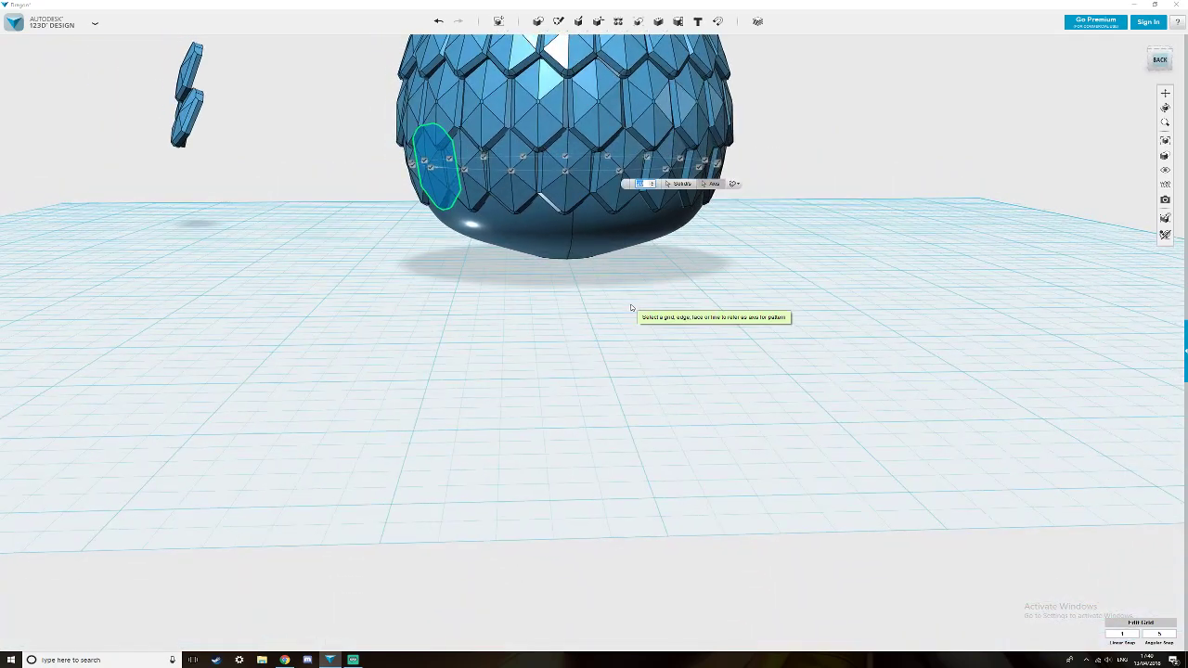
right_drag(630, 304, 612, 300)
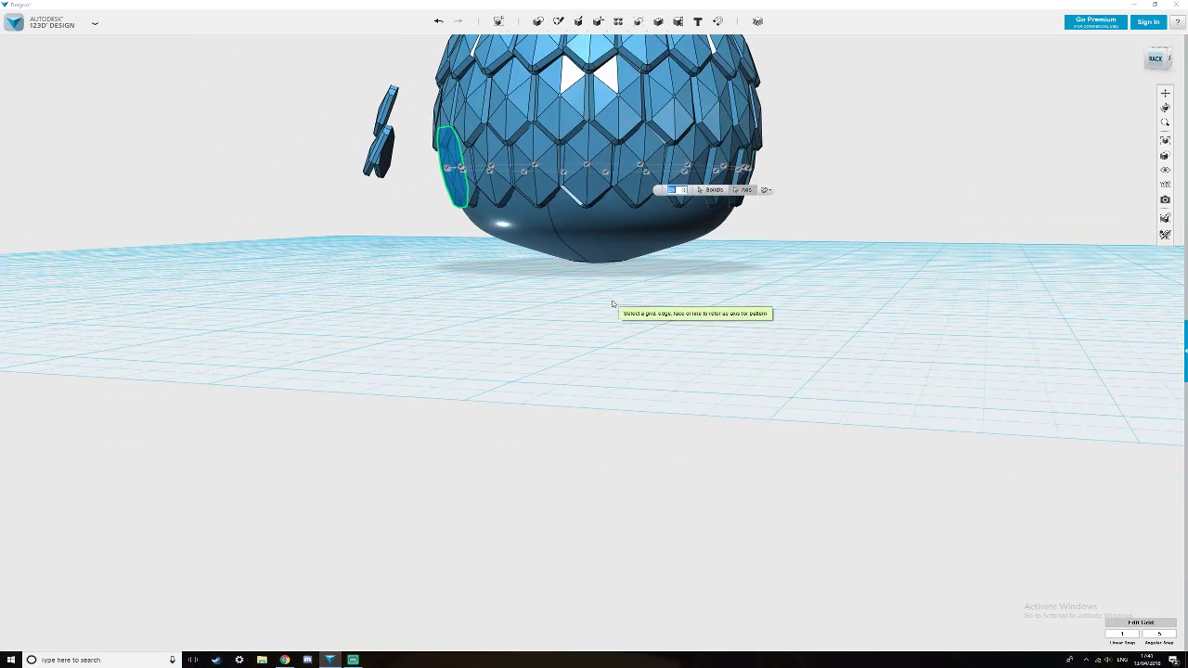
right_drag(612, 300, 642, 306)
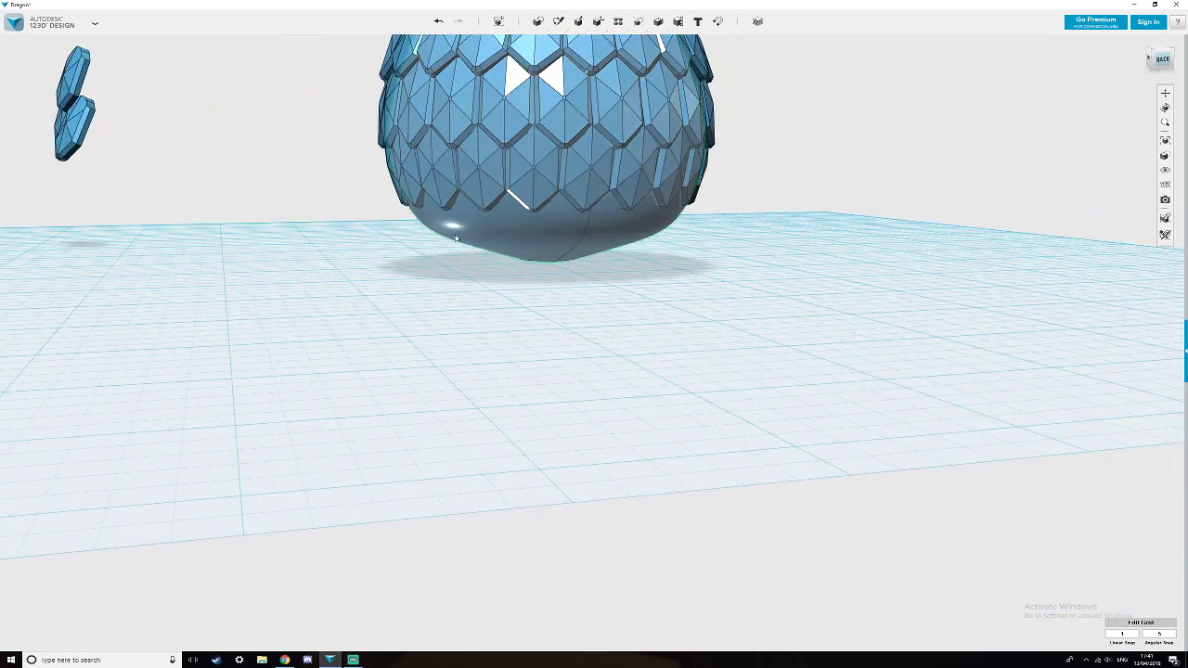
Move one scale of the new bottom row straight down until it is clear of the row.
click(476, 184)
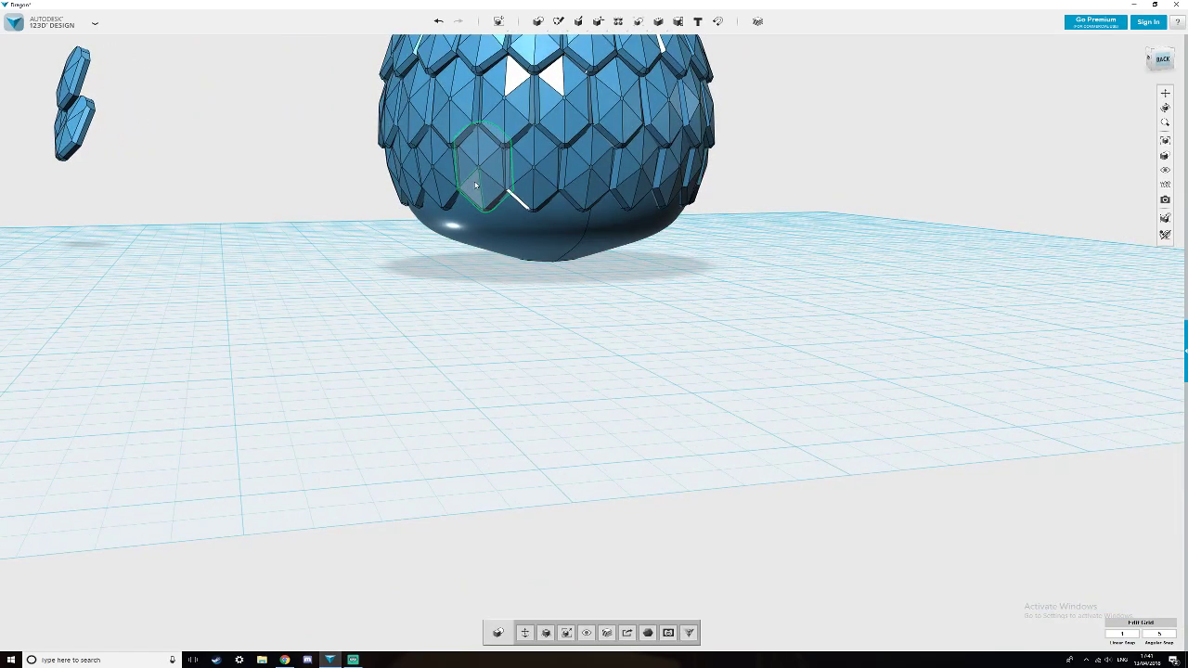
key(m)
drag(483, 140, 485, 238)
click(739, 357)
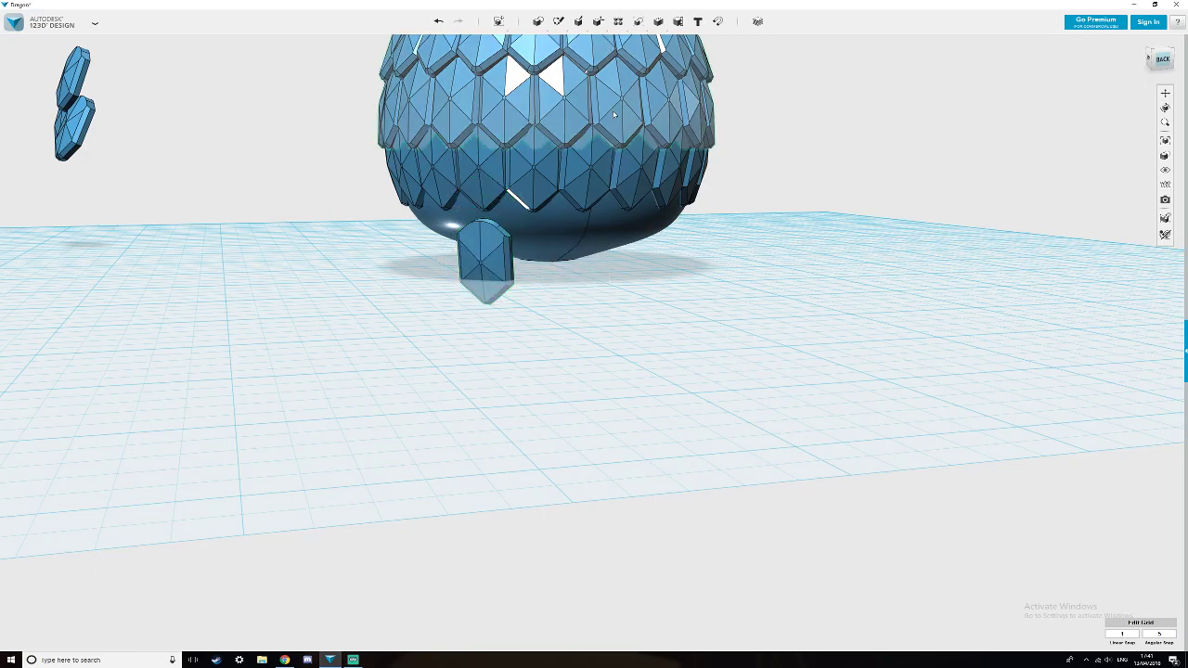
Merge the remaining scales of the new bottom row around the egg into one solid.
key(bracketleft)
click(583, 176)
click(550, 176)
click(482, 179)
click(434, 172)
click(402, 167)
right_drag(752, 211, 632, 186)
click(605, 171)
click(670, 179)
click(711, 176)
right_drag(711, 176, 632, 178)
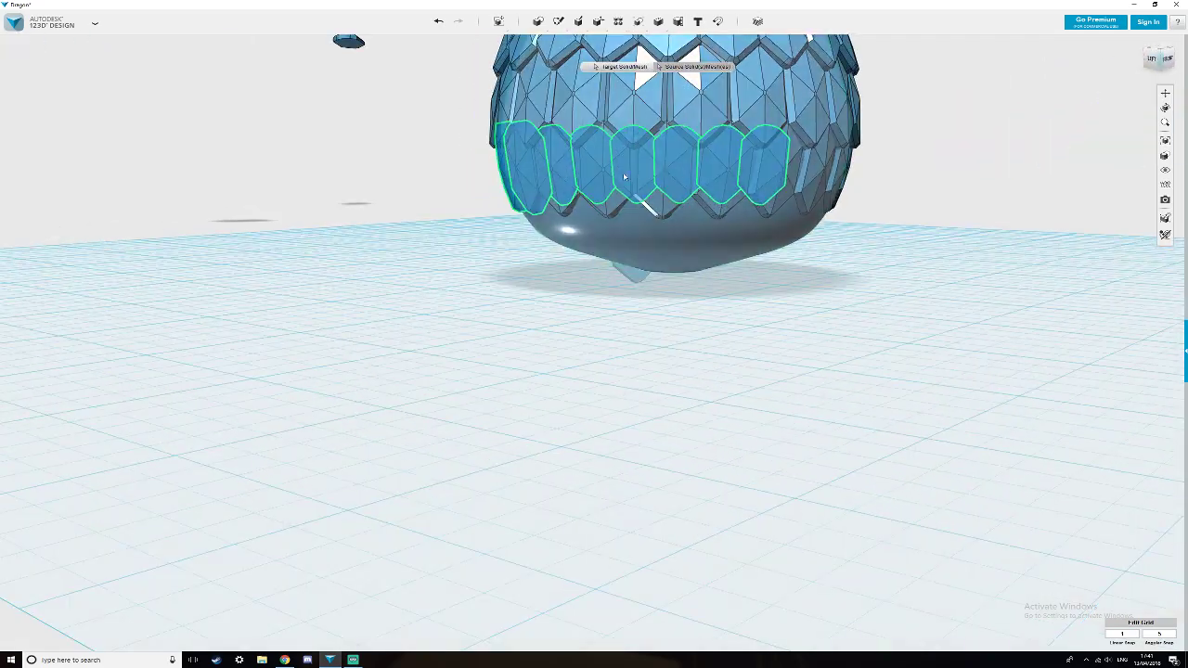
click(556, 177)
click(604, 174)
click(661, 175)
click(797, 175)
right_drag(797, 175, 577, 178)
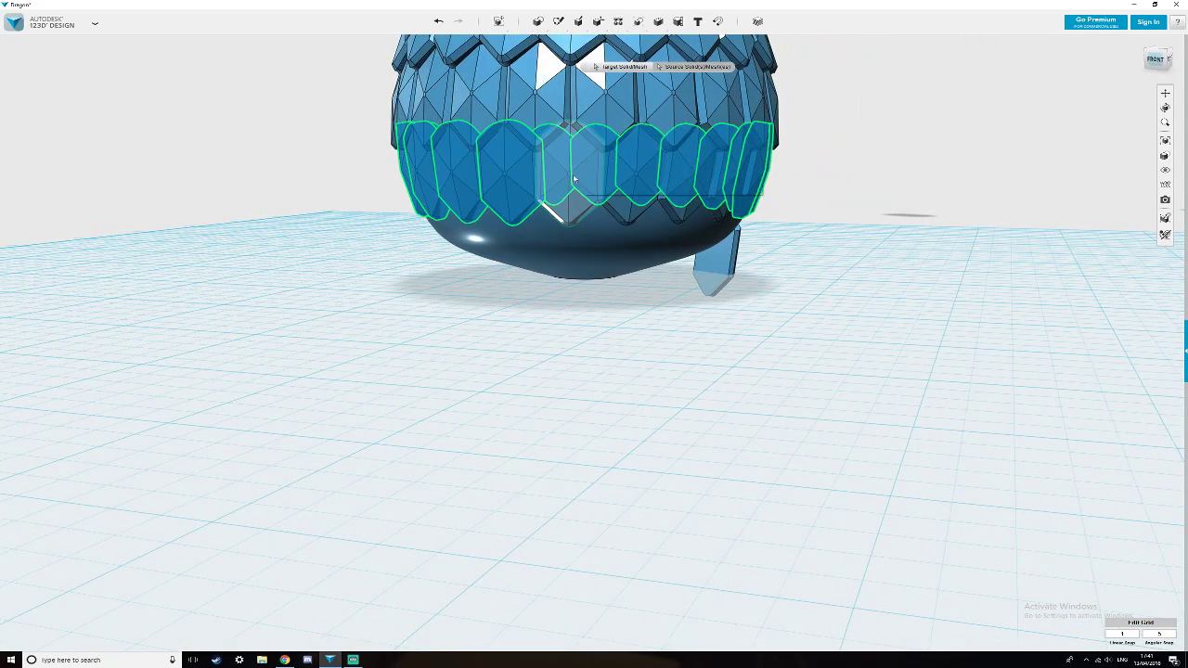
click(685, 168)
click(715, 162)
right_drag(708, 160, 663, 162)
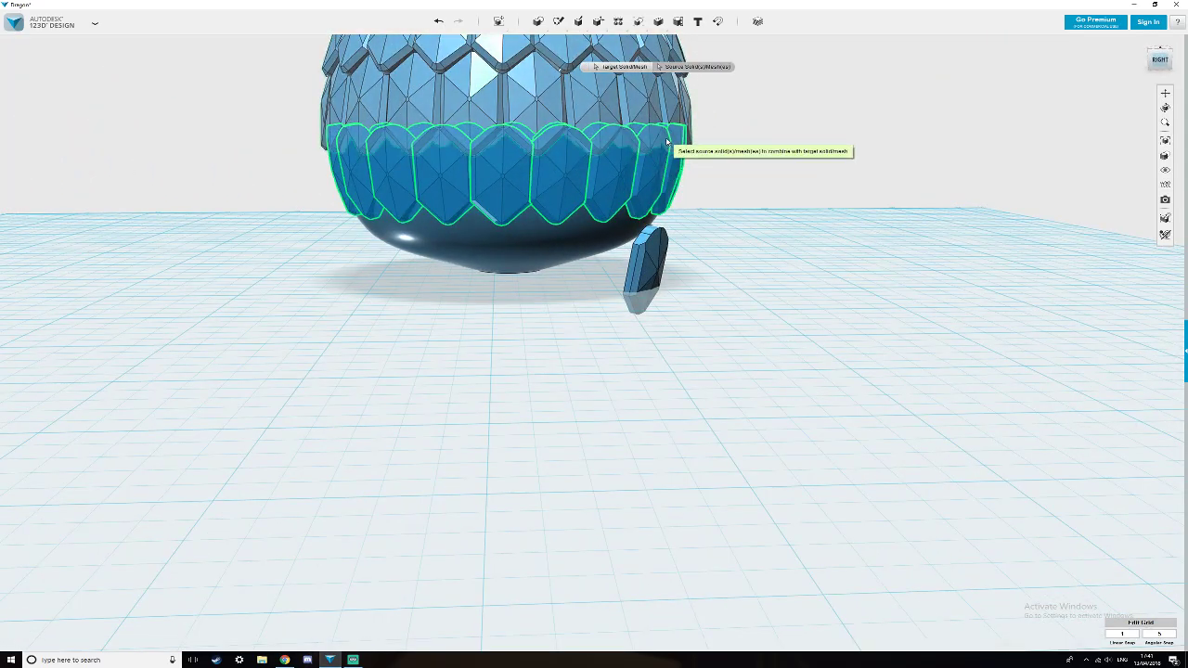
click(699, 160)
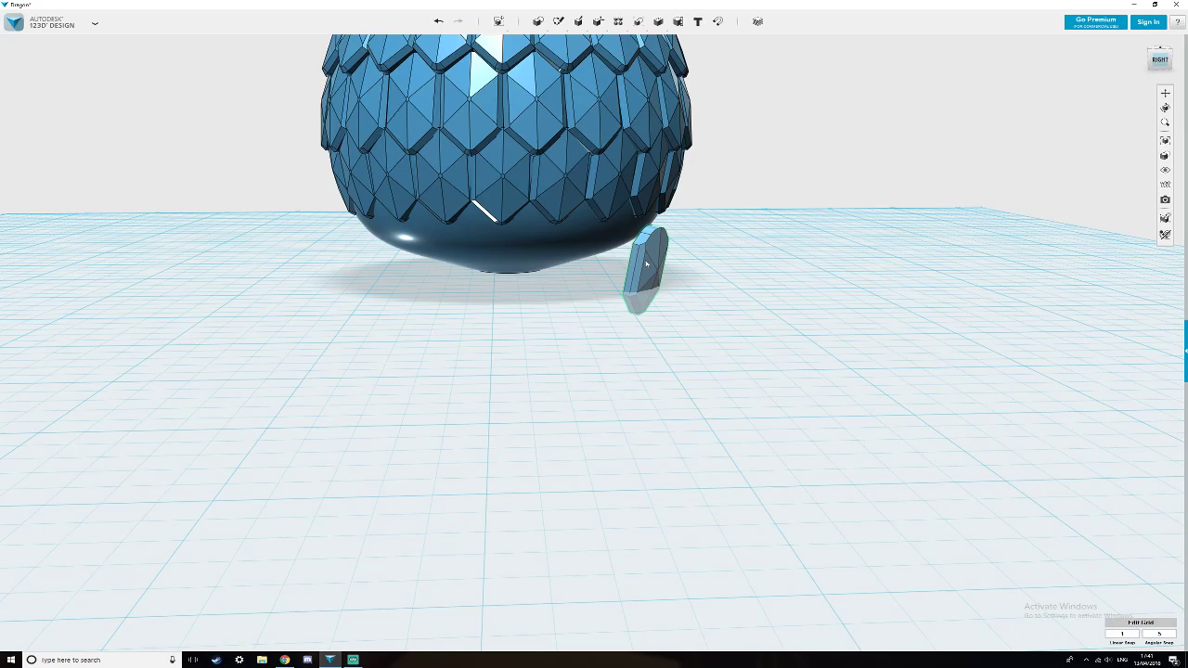
Reposition the detached scale freehand beneath the outer edge of the egg.
drag(645, 261, 662, 302)
mouse_move(730, 256)
right_down()
mouse_move(674, 266)
mouse_move(715, 267)
right_up()
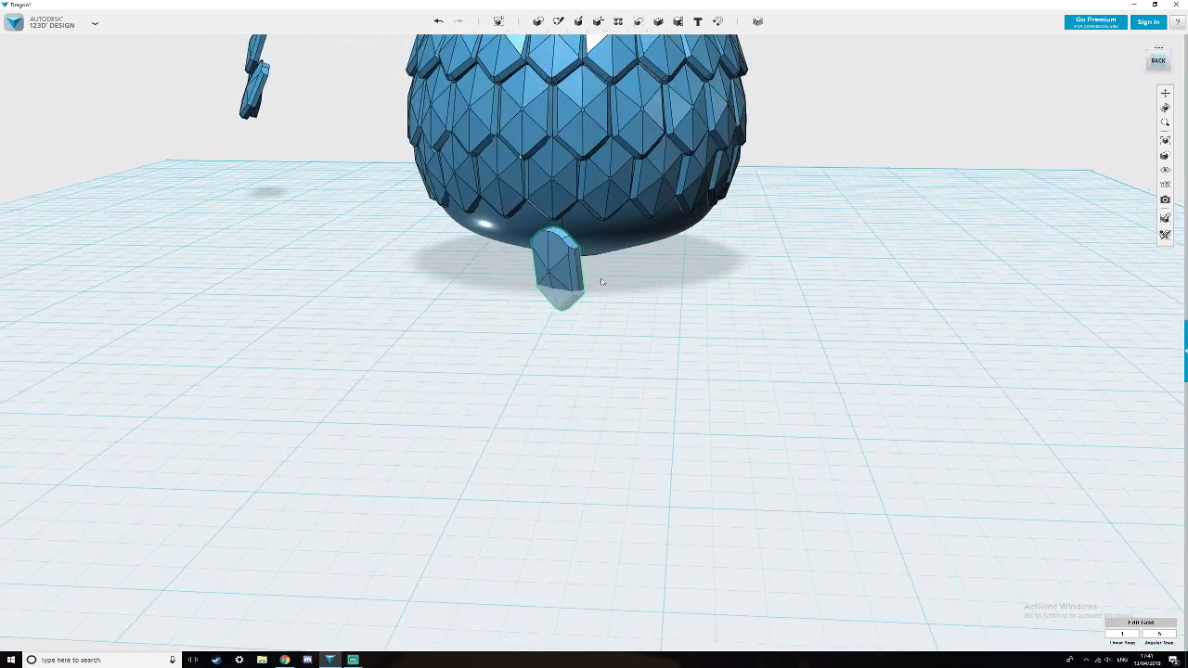
drag(564, 282, 597, 297)
mouse_move(597, 297)
right_down()
mouse_move(623, 298)
mouse_move(577, 288)
right_up()
drag(558, 275, 652, 302)
Rotate the detached scale about its vertical axis with the Move tool.
mouse_move(498, 20)
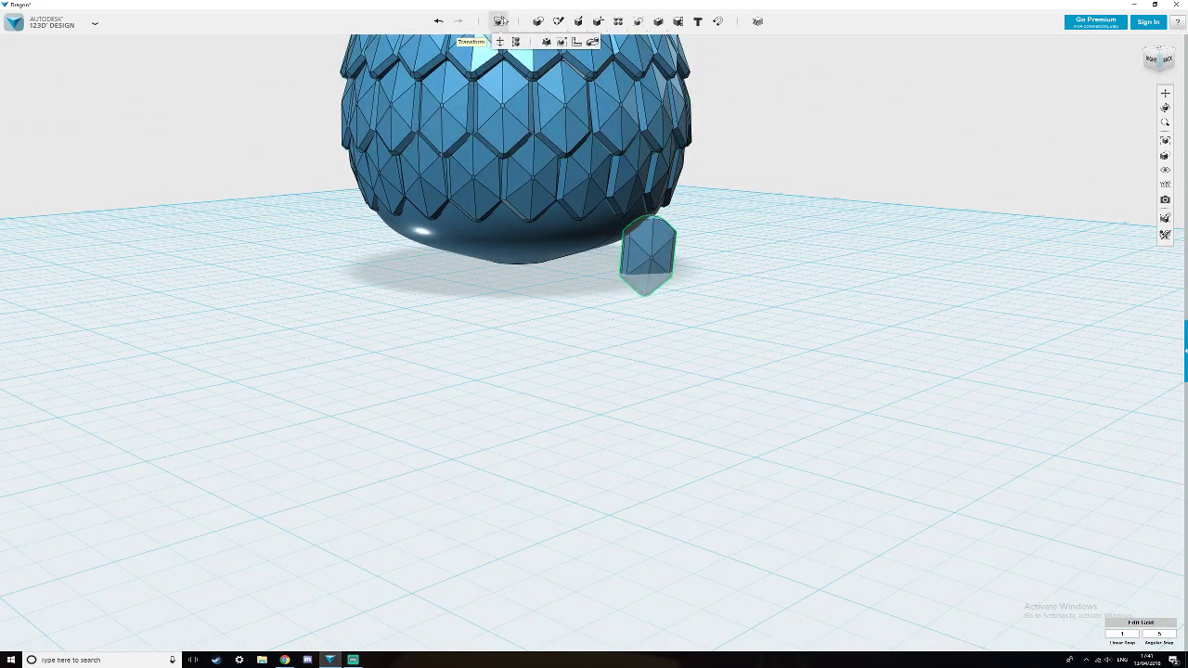
click(500, 42)
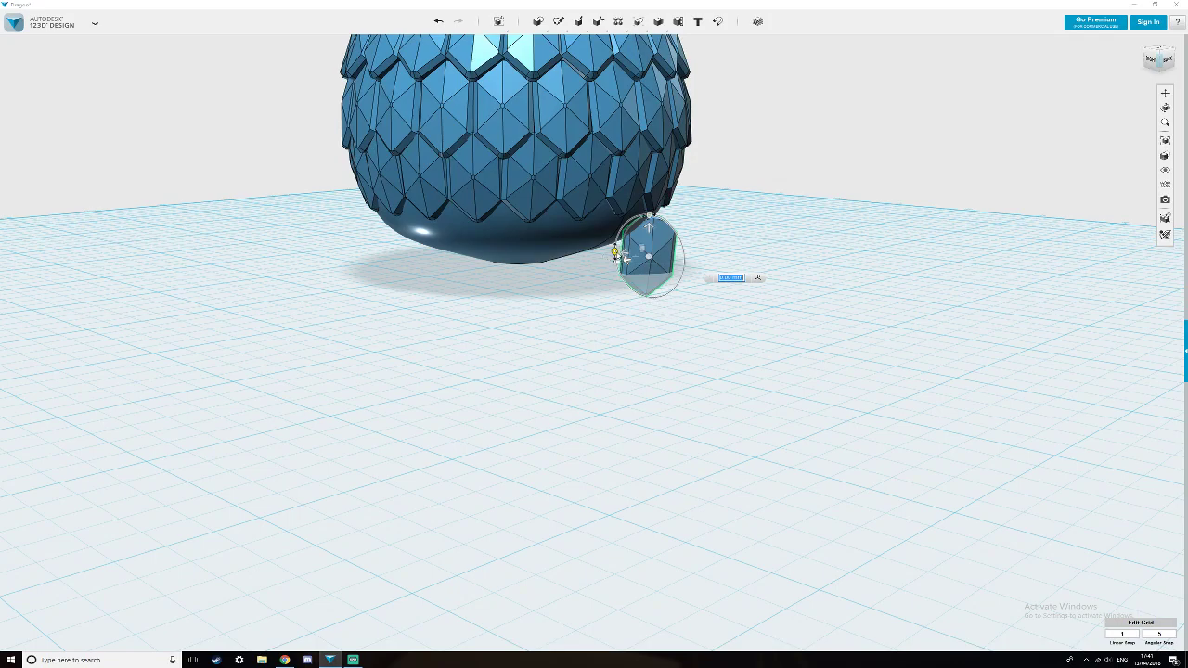
right_drag(620, 279, 621, 288)
drag(621, 277, 657, 282)
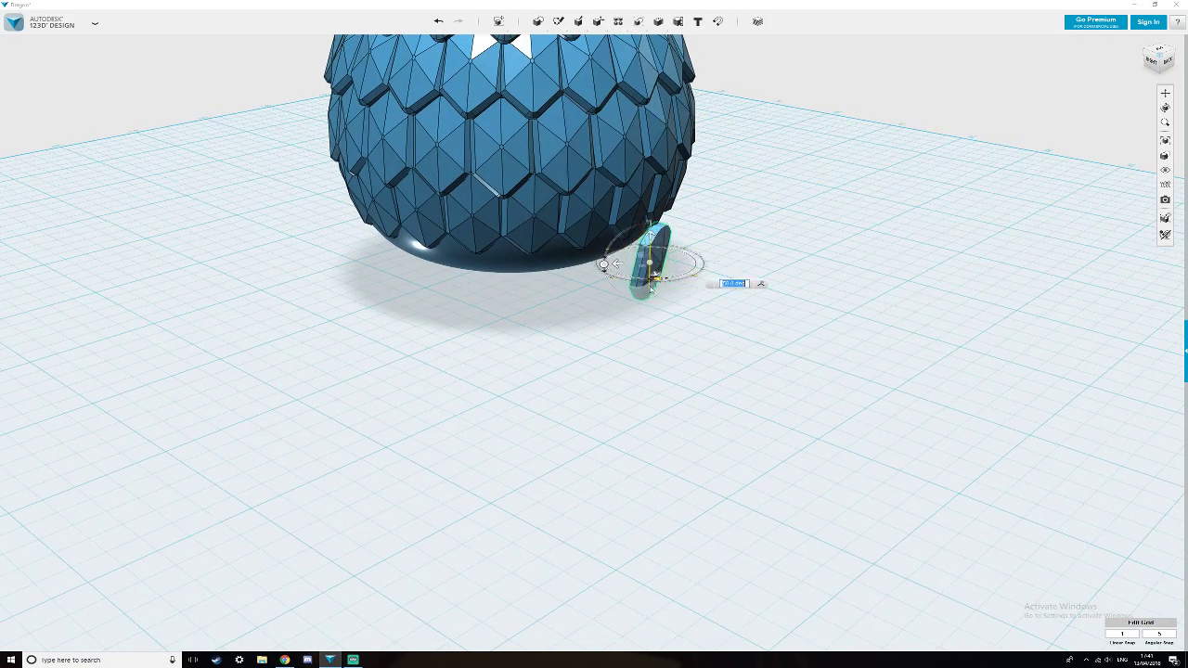
Move the detached scale up and inward until it sits against the egg's bare lower surface.
scroll(639, 388, up, 1)
right_drag(639, 388, 647, 361)
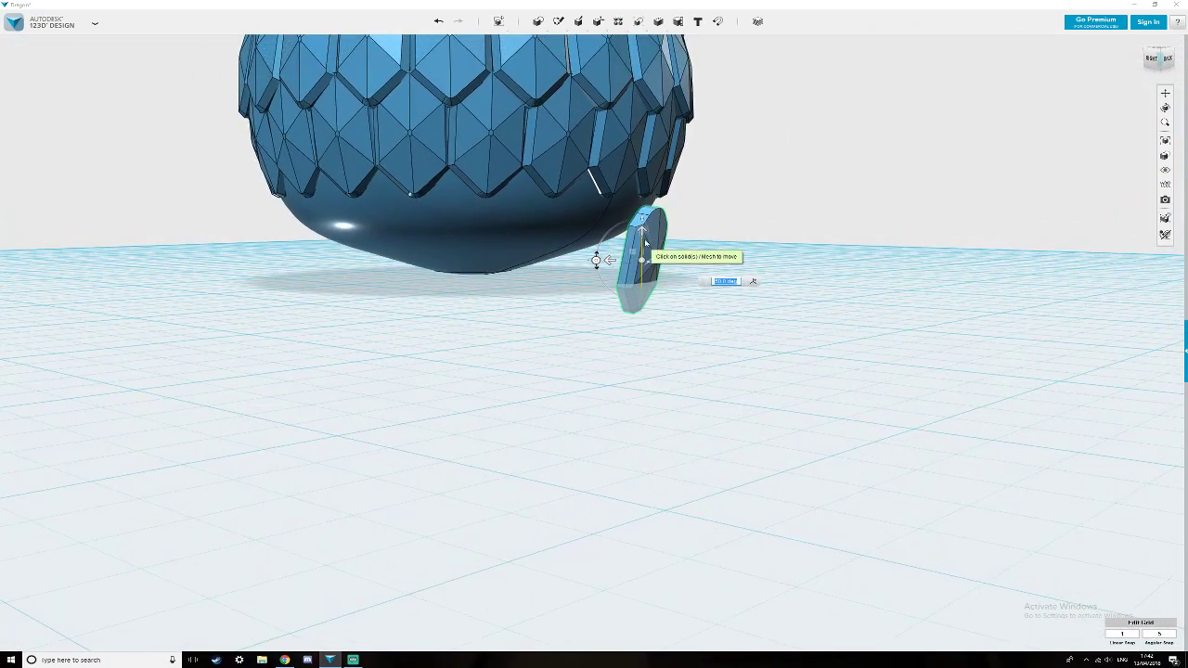
drag(646, 241, 604, 221)
right_drag(777, 204, 696, 219)
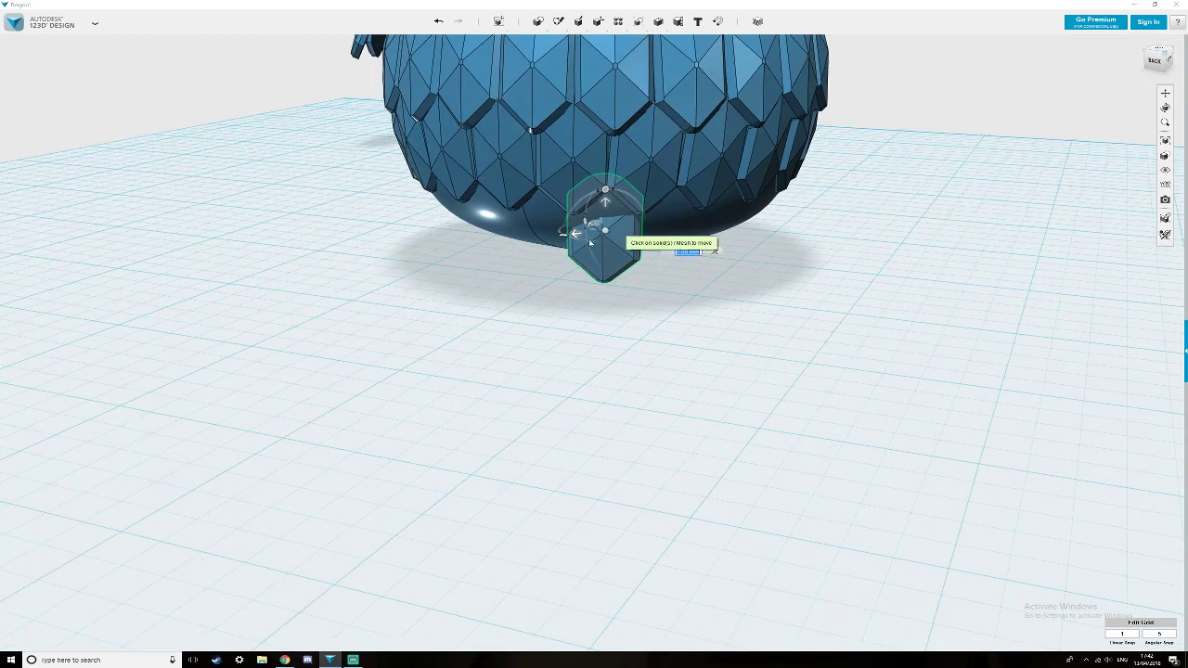
Adjust the detached scale's turn and sideways roll to align it with the row above.
drag(562, 238, 564, 237)
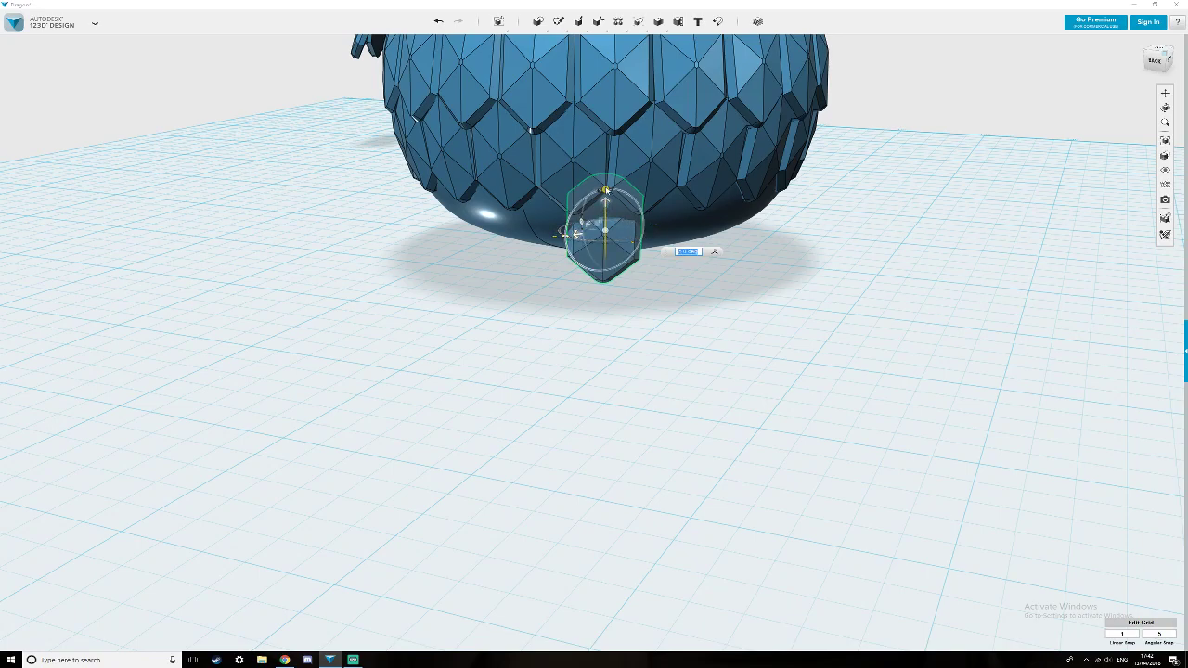
drag(606, 190, 603, 191)
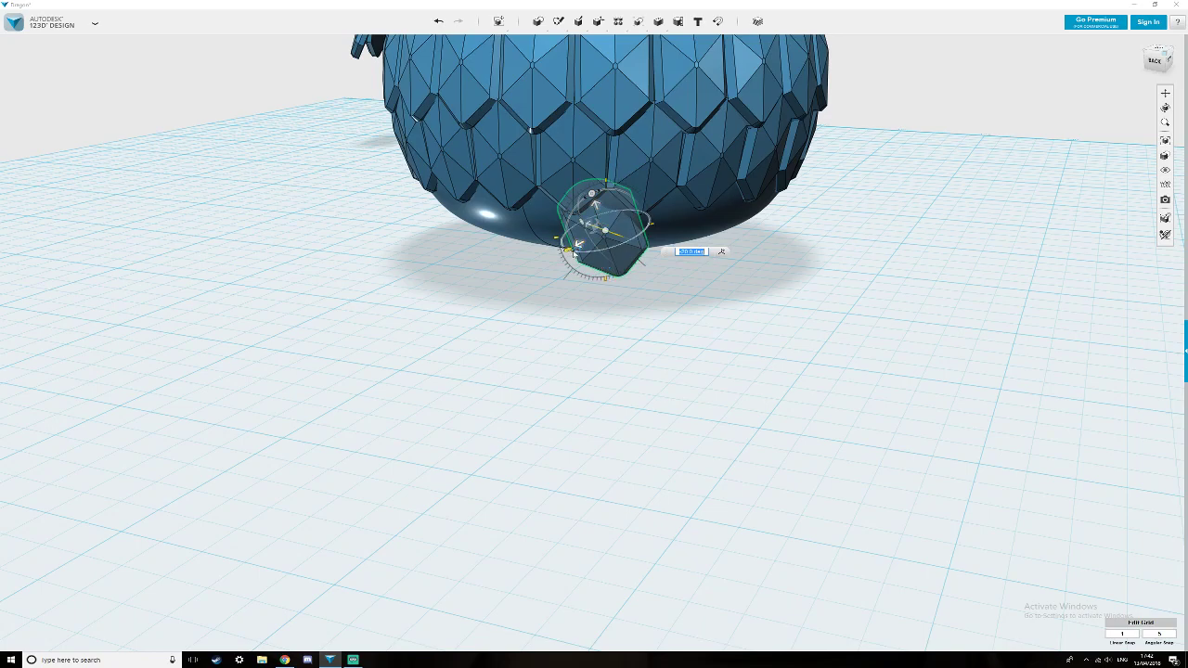
drag(568, 250, 561, 247)
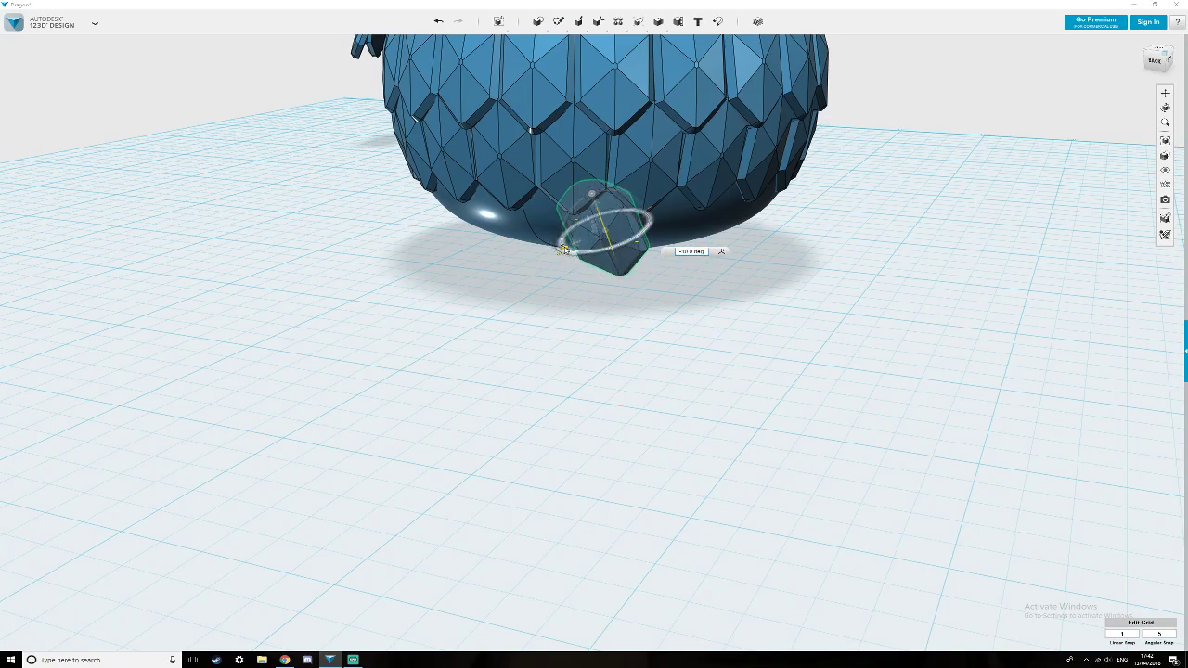
drag(594, 194, 604, 195)
Tilt the detached scale inward in small rotations so it follows the curve of the egg's lower surface.
right_drag(772, 221, 722, 231)
drag(557, 189, 548, 189)
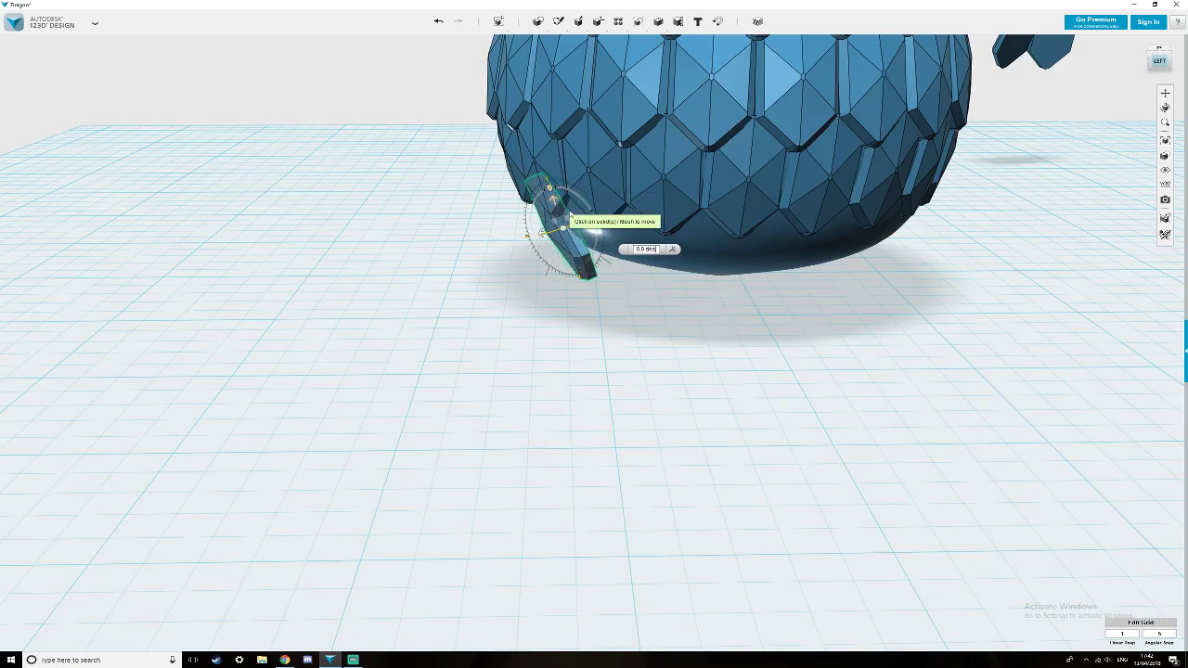
drag(594, 221, 597, 206)
mouse_move(576, 288)
right_down()
mouse_move(590, 305)
mouse_move(649, 300)
mouse_move(570, 295)
right_up()
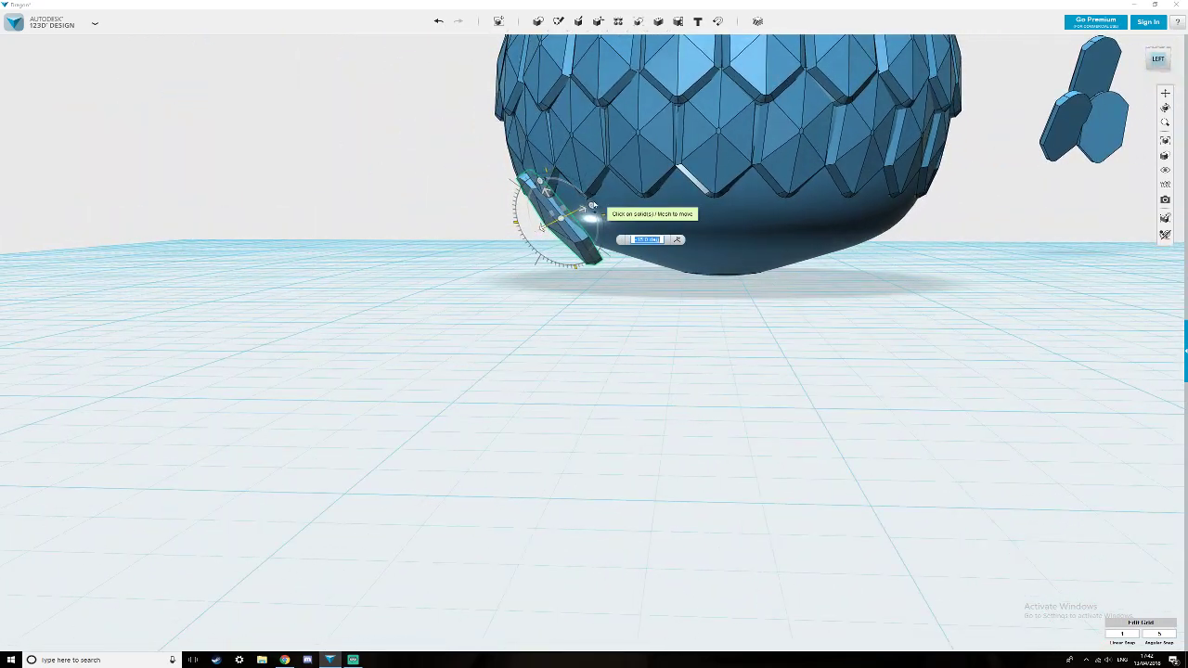
drag(593, 208, 588, 203)
right_drag(586, 260, 639, 263)
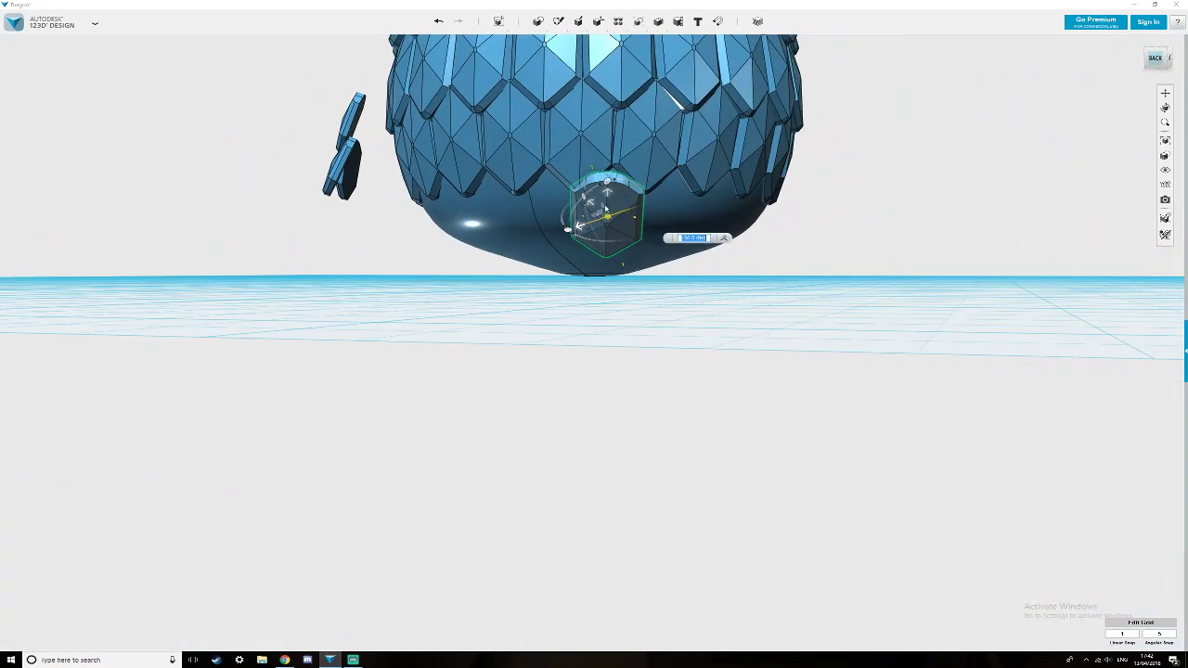
Adjust the detached scale's height and push it inward until it sinks into the egg's lower surface.
click(608, 202)
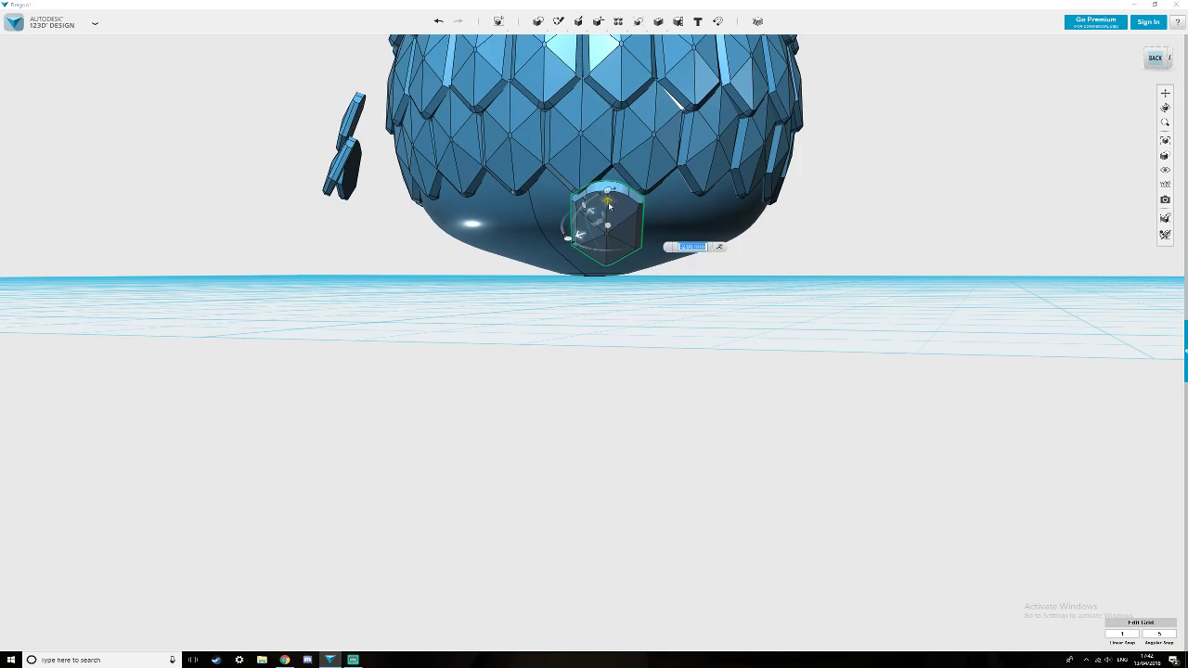
mouse_move(590, 214)
mouse_down()
mouse_move(581, 231)
mouse_move(590, 201)
mouse_move(584, 228)
mouse_up()
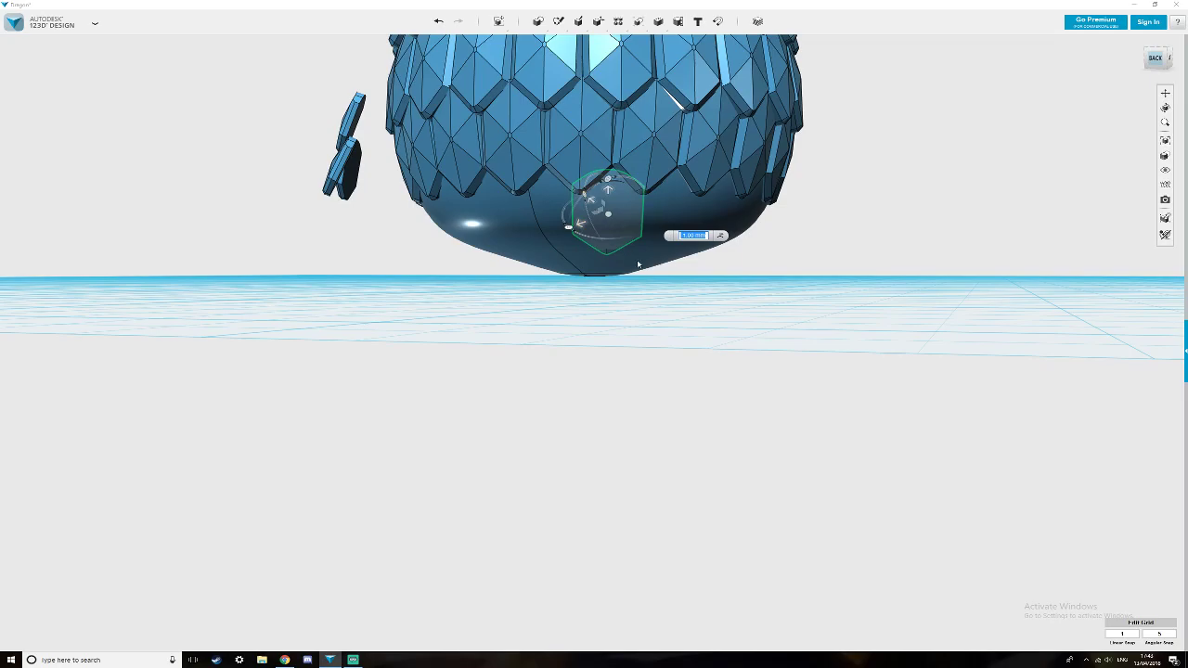
scroll(639, 266, down, 1)
scroll(639, 269, down, 1)
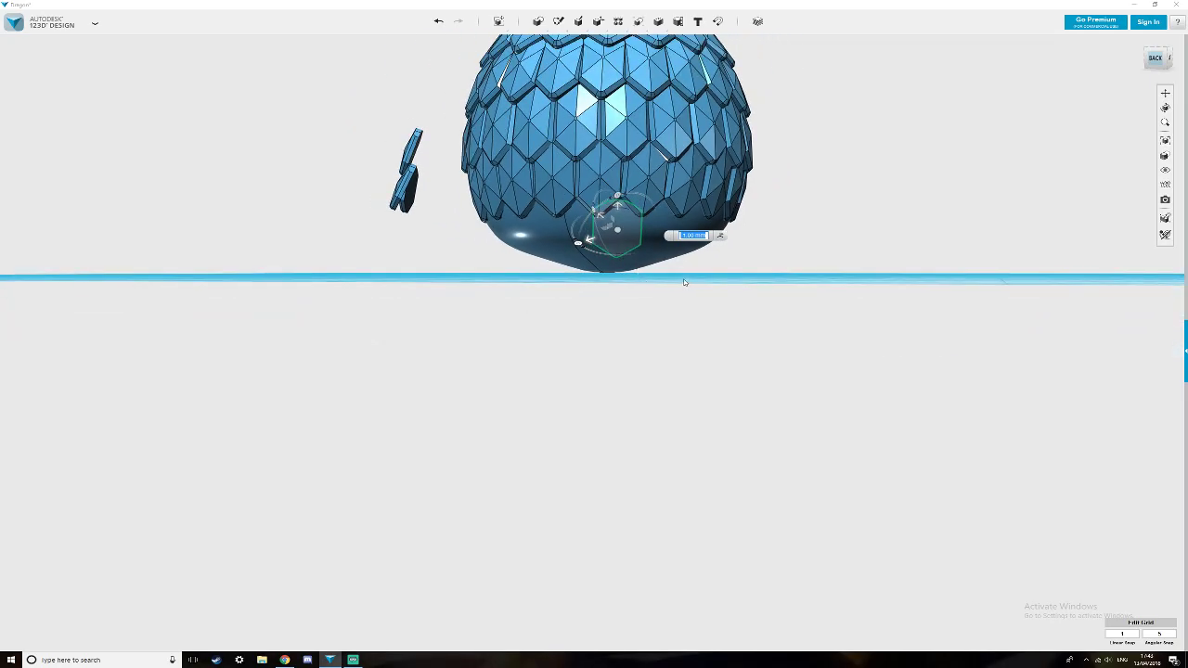
click(751, 268)
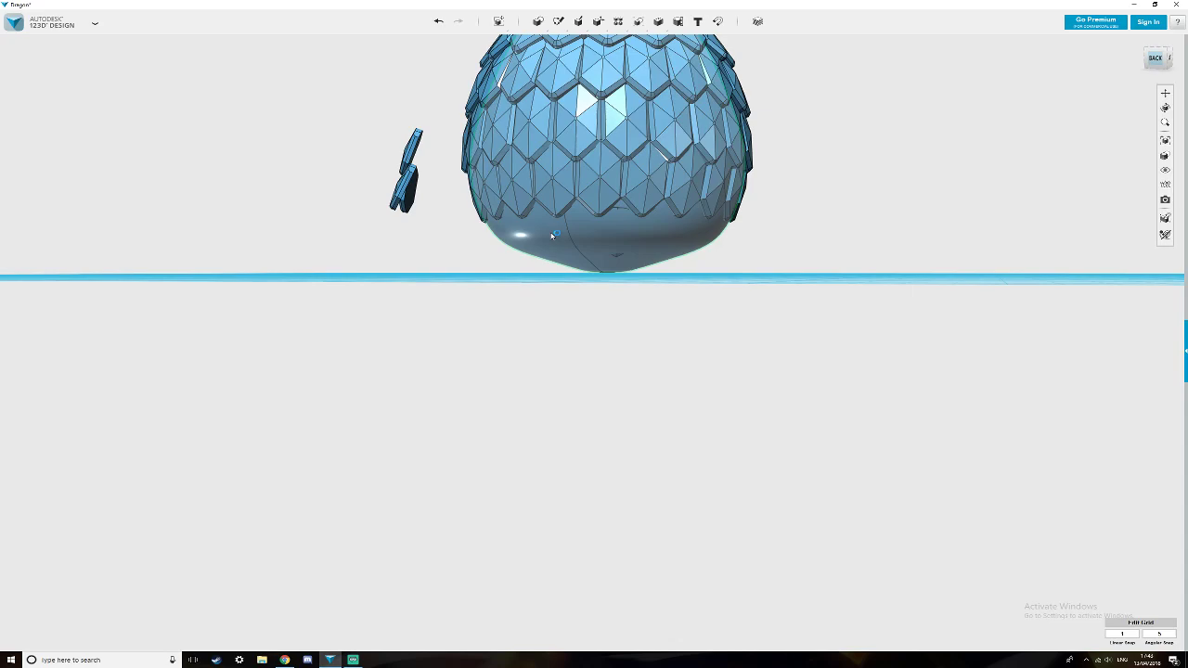
Duplicate the complete scaled egg and move the duplicate off to one side of the grid.
scroll(772, 253, down, 2)
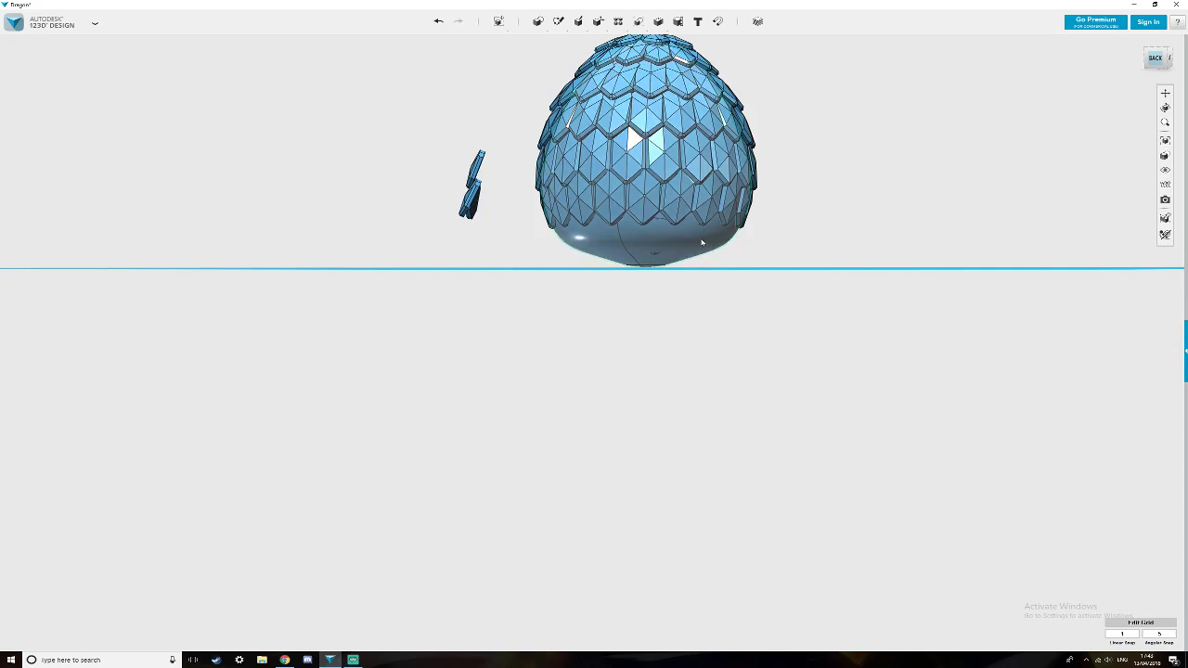
scroll(710, 244, down, 5)
drag(808, 266, 769, 285)
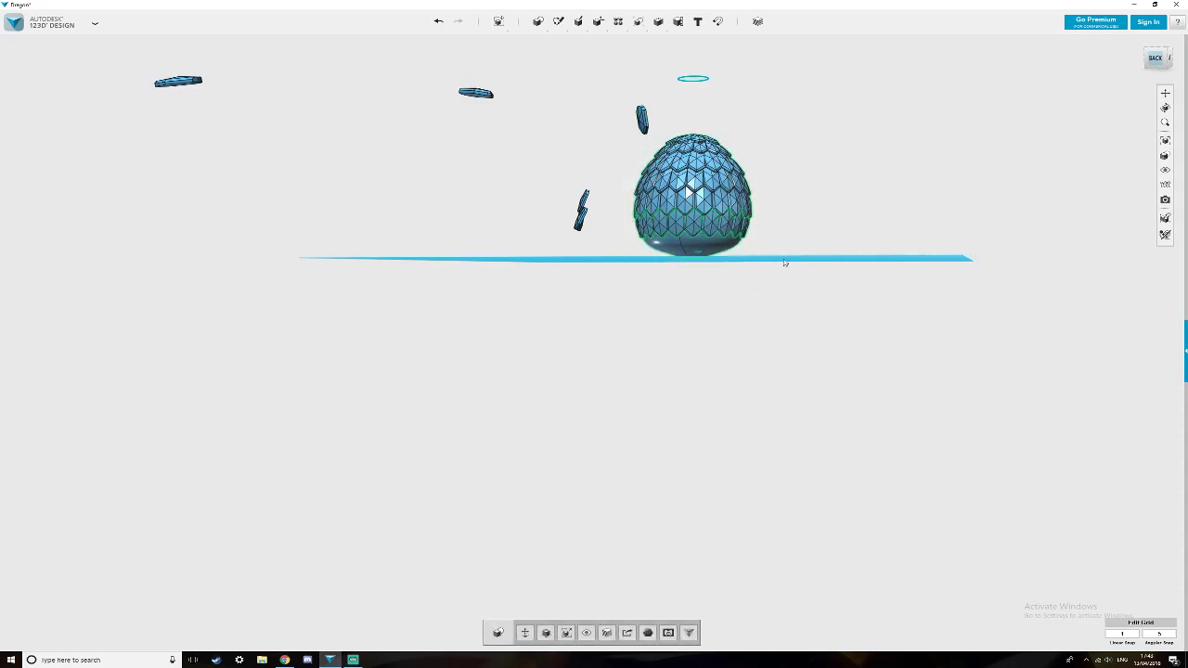
right_drag(931, 260, 873, 268)
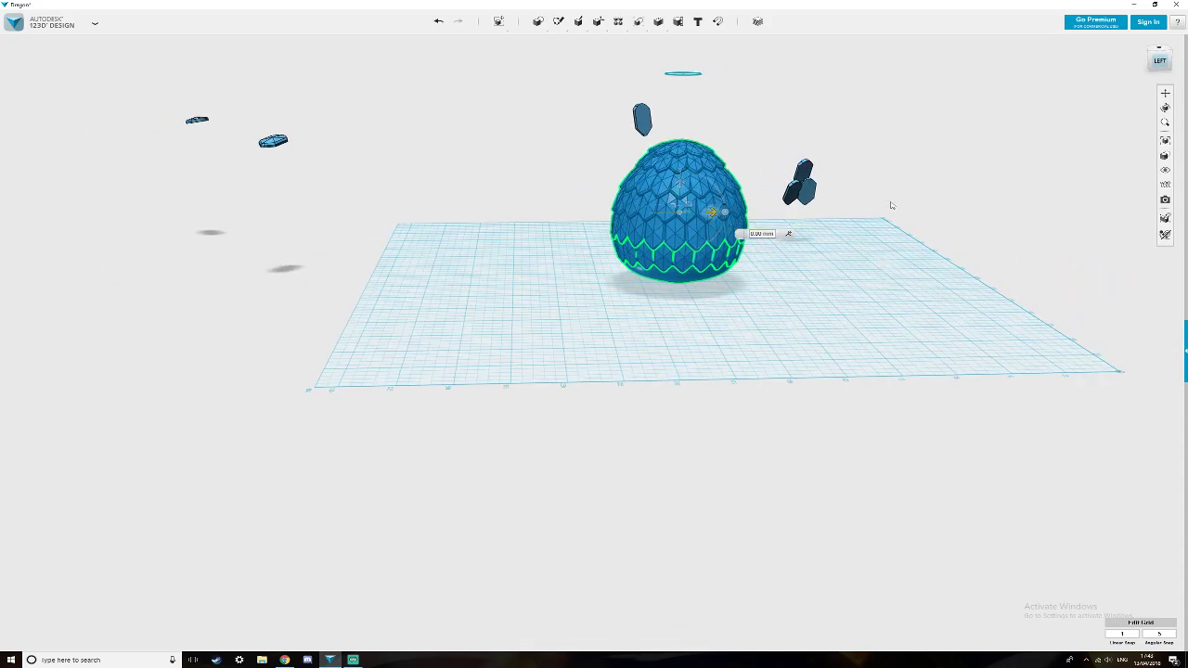
drag(1032, 194, 1095, 244)
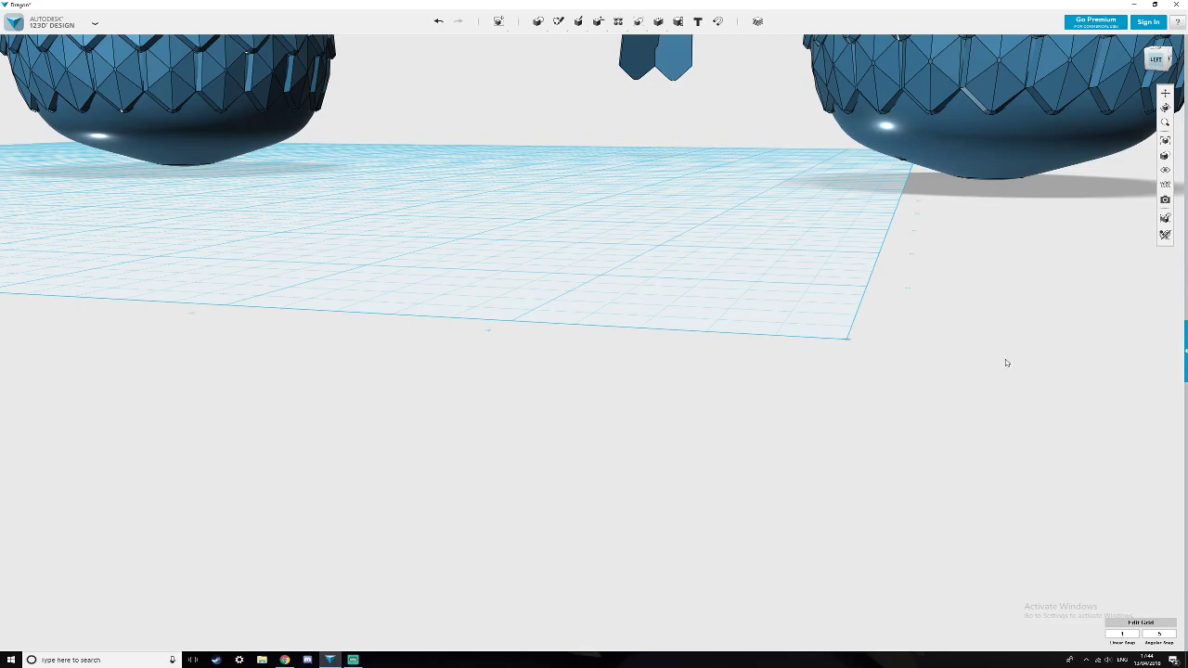
Shift the detached scale on the egg at the grid's centre horizontally by 1 mm.
scroll(982, 353, down, 3)
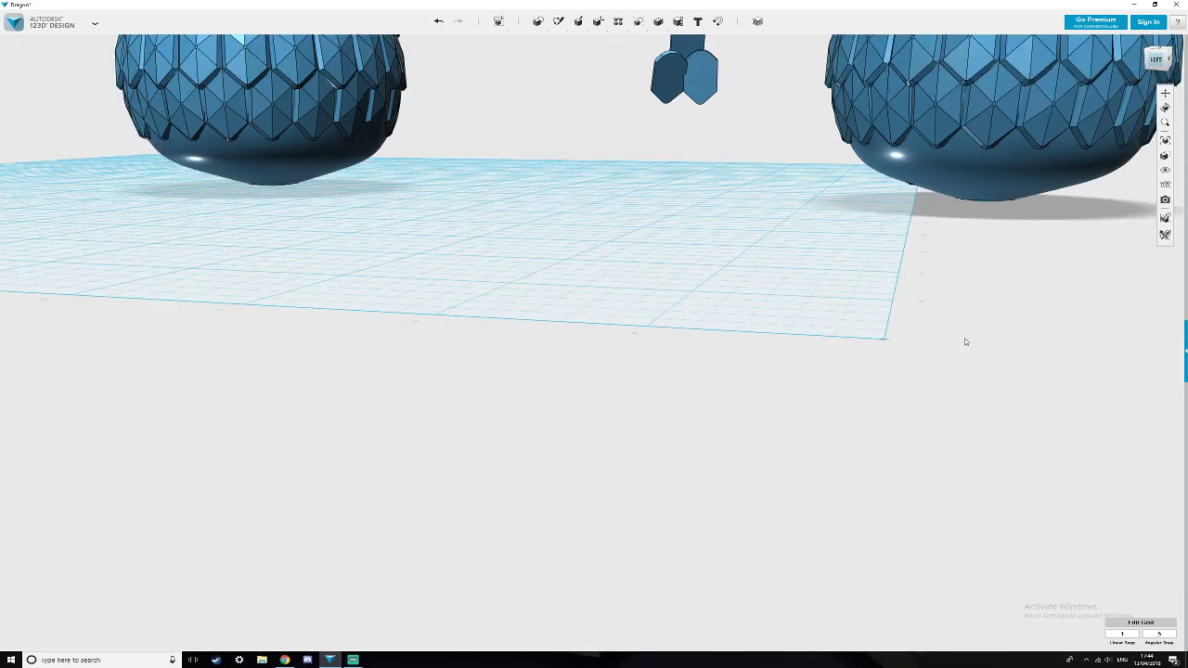
right_drag(574, 301, 567, 294)
scroll(579, 303, up, 2)
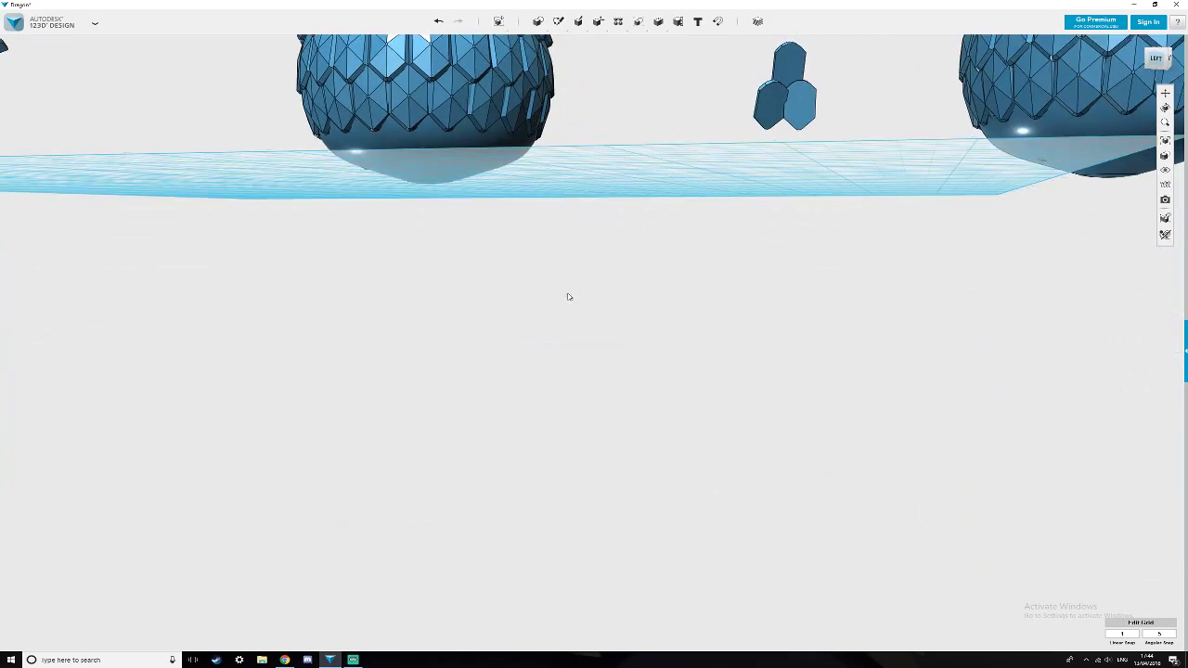
right_drag(387, 191, 446, 191)
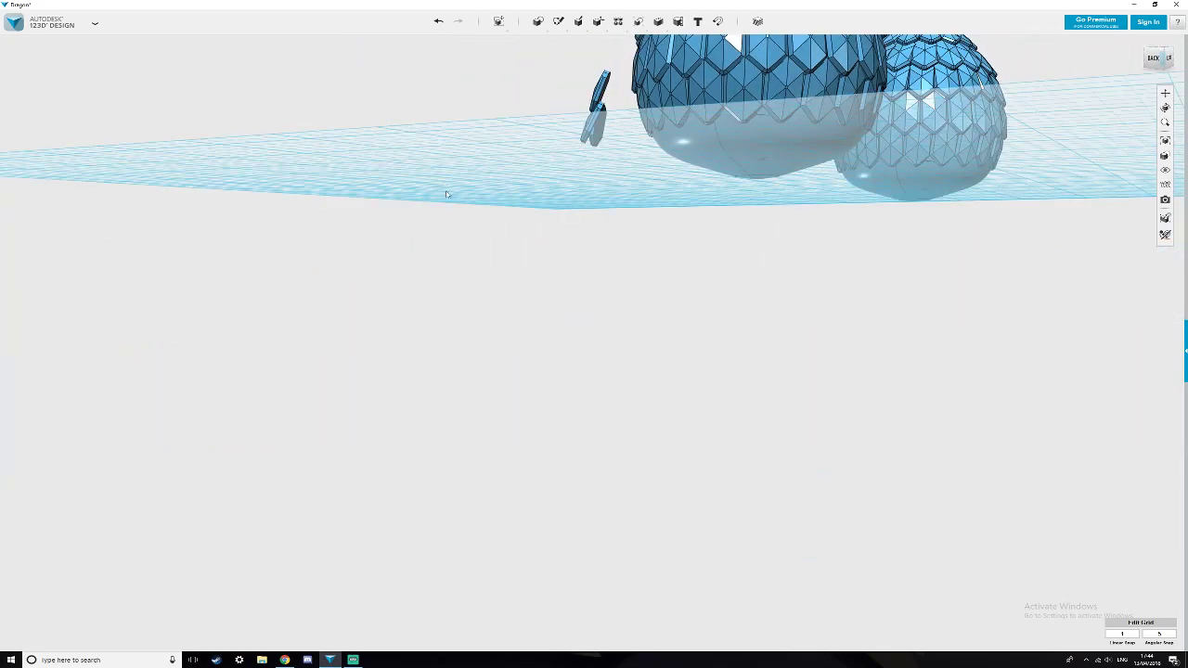
click(759, 153)
click(760, 157)
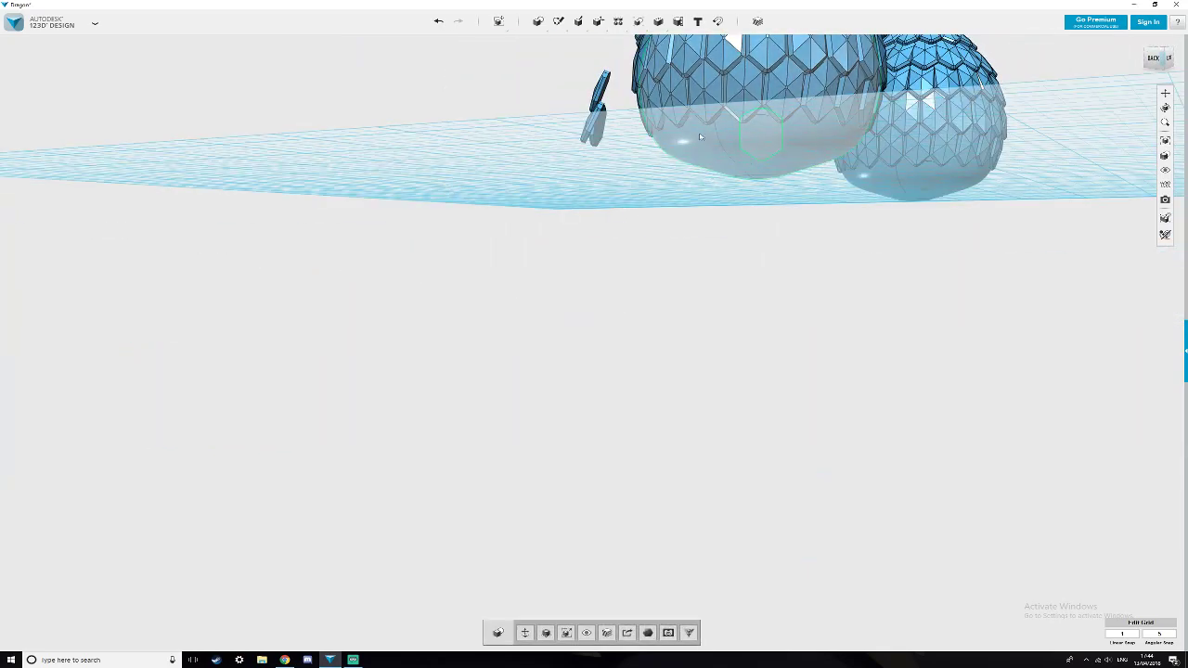
right_drag(767, 178, 775, 212)
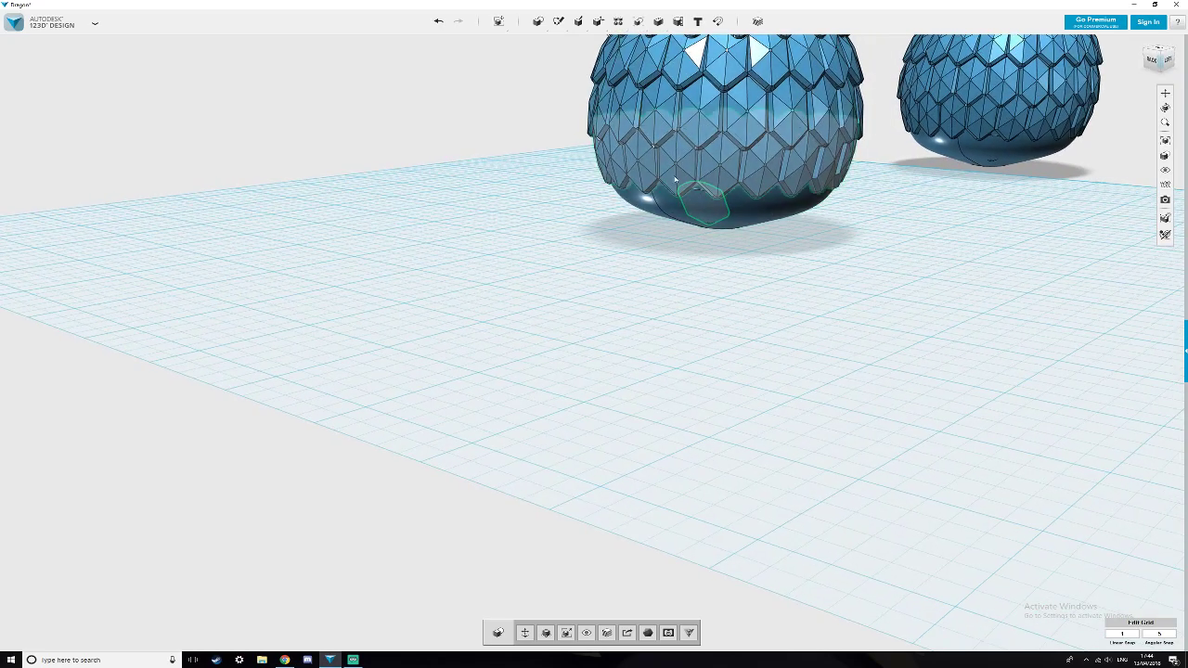
click(500, 41)
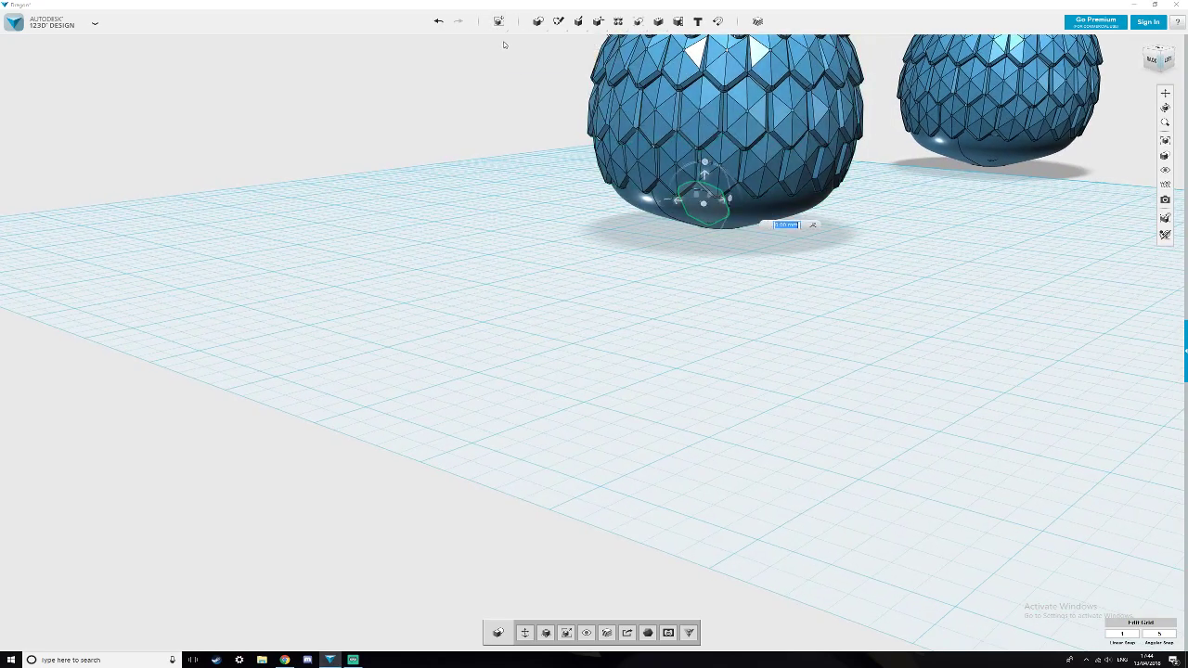
drag(724, 202, 721, 203)
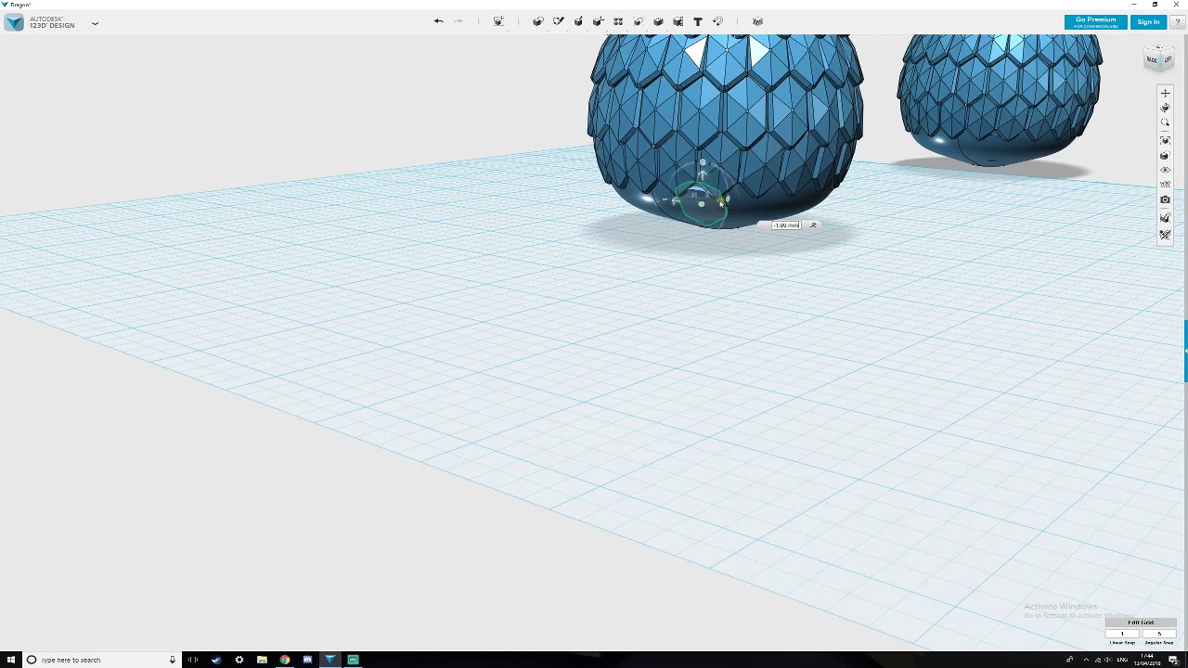
mouse_move(736, 181)
right_down()
mouse_move(727, 217)
mouse_move(728, 183)
right_up()
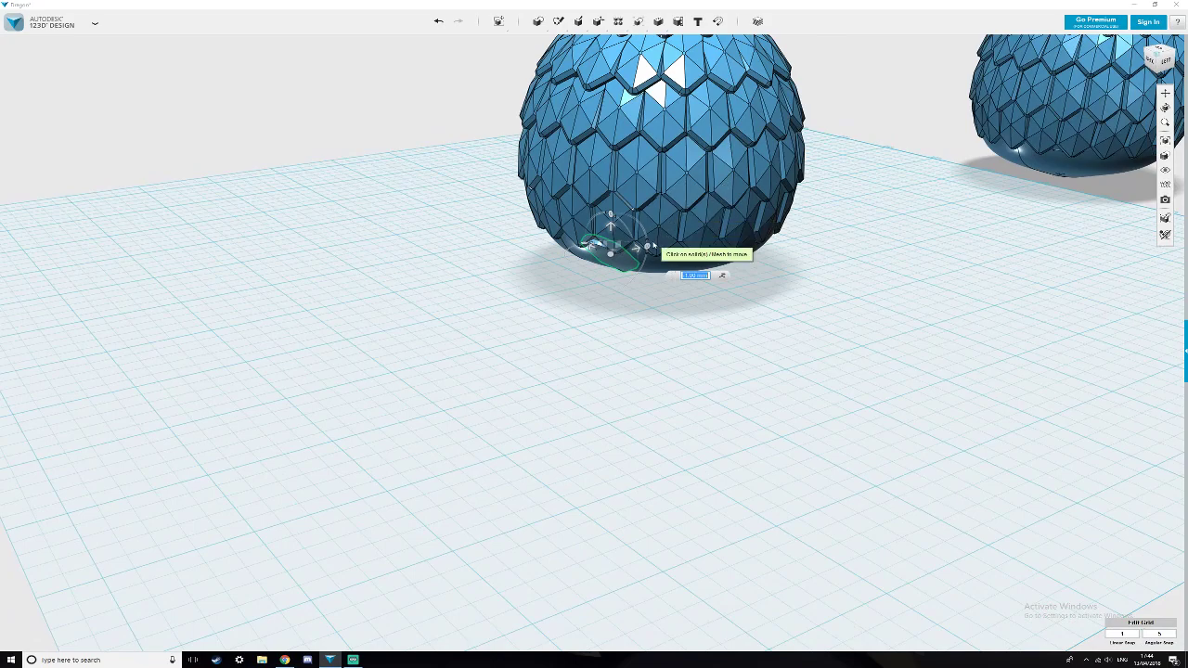
Rotate the detached scale slightly and raise it under the lowest row of scales.
mouse_move(647, 246)
mouse_down()
mouse_move(605, 230)
mouse_move(649, 249)
mouse_move(643, 258)
mouse_up()
right_drag(663, 258, 687, 249)
scroll(687, 248, up, 4)
middle_drag(690, 236, 575, 337)
drag(647, 216, 648, 184)
click(646, 183)
key(Escape)
Delete the smooth egg body inside the shell of scales that holds the detached scale.
right_drag(882, 319, 698, 243)
click(550, 179)
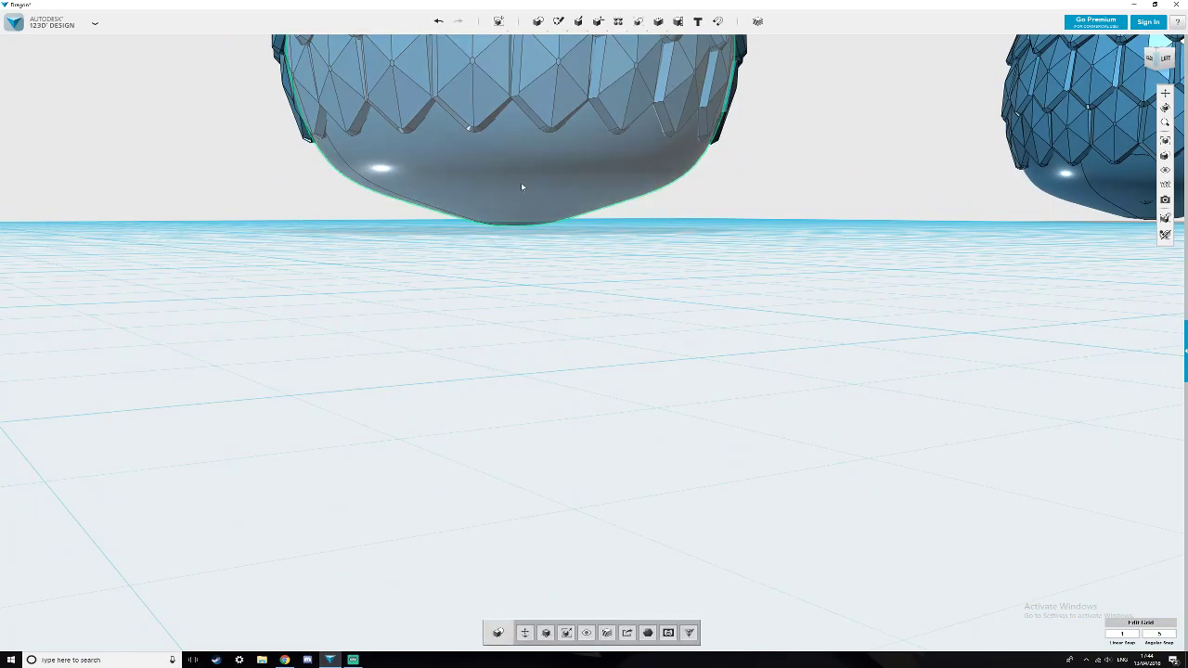
key(Delete)
right_drag(522, 192, 687, 222)
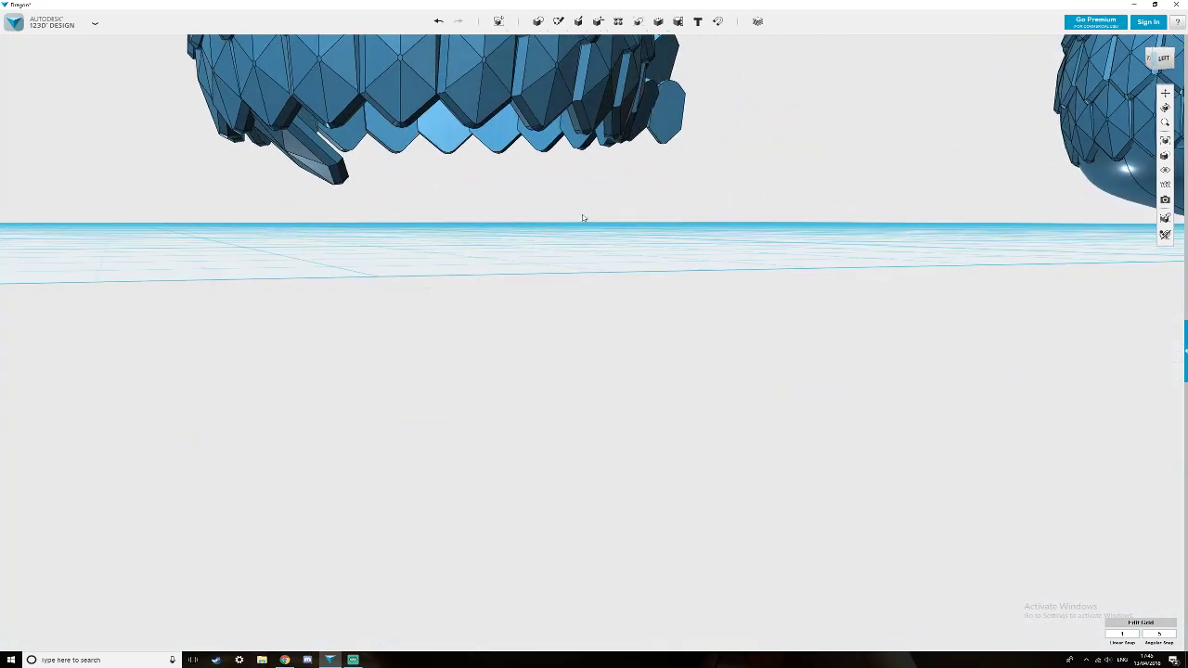
Raise the detached scale 1 mm and move it 1 mm outward against the inside of the lowest row.
click(327, 171)
click(524, 633)
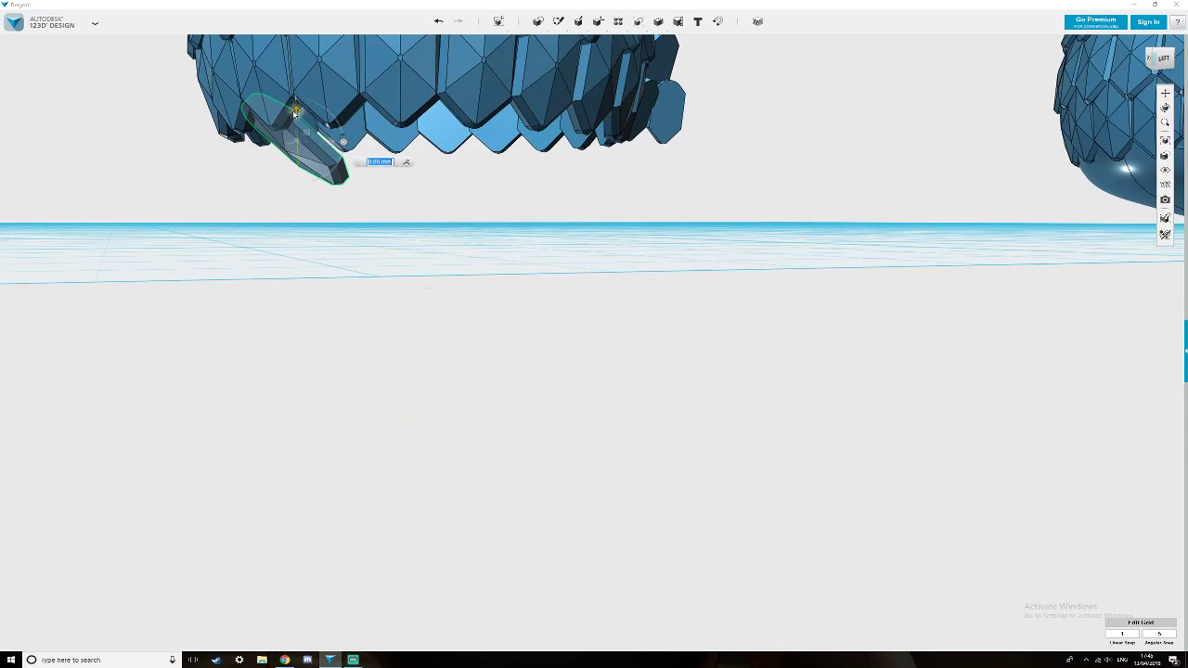
drag(283, 111, 274, 111)
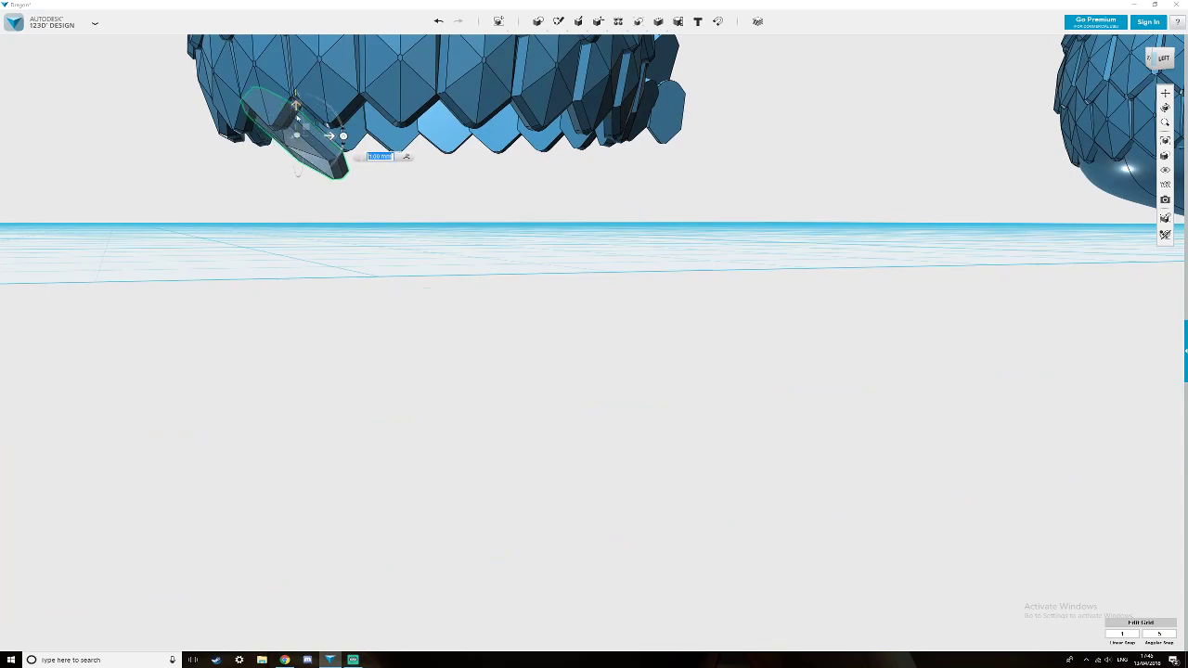
mouse_move(329, 137)
mouse_down()
mouse_move(311, 136)
mouse_move(323, 135)
mouse_up()
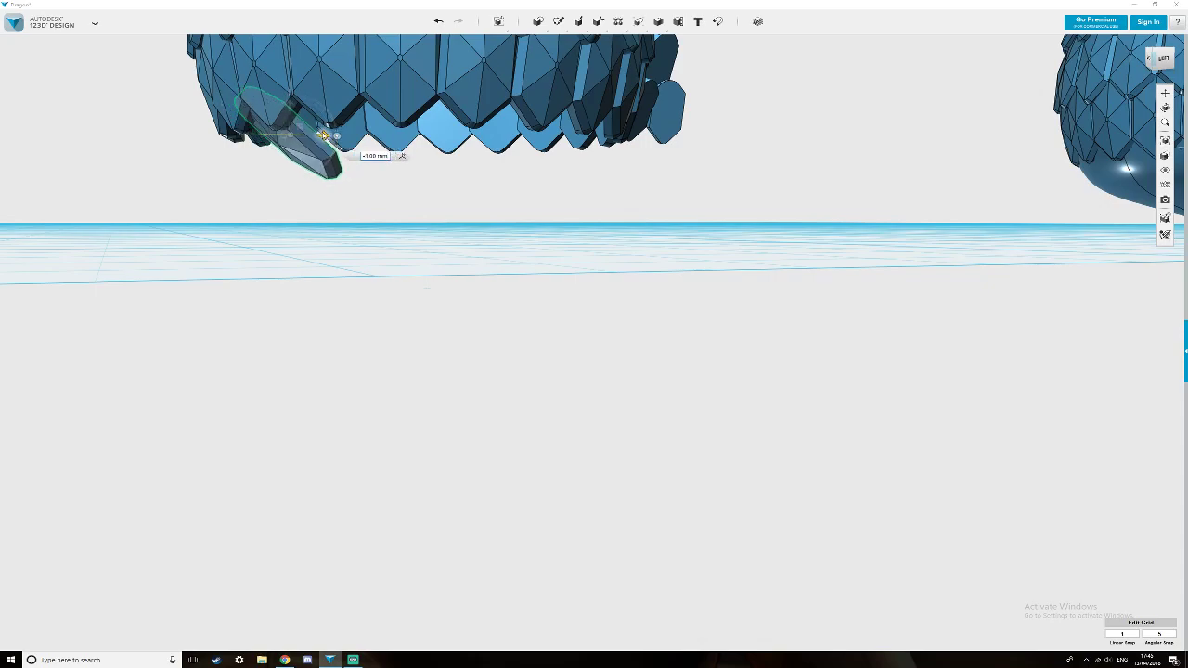
right_drag(314, 184, 372, 190)
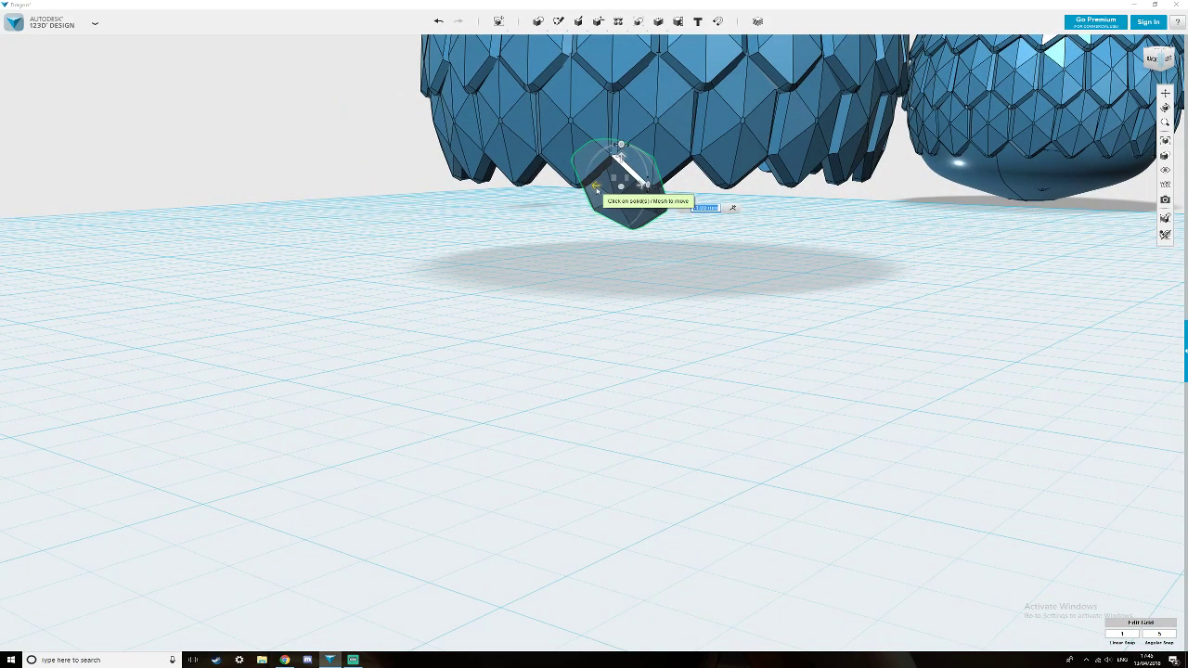
Fine-tune the detached scale's sideways position and height so it sits between two scales of the row above.
drag(594, 189, 575, 184)
right_drag(595, 225, 589, 226)
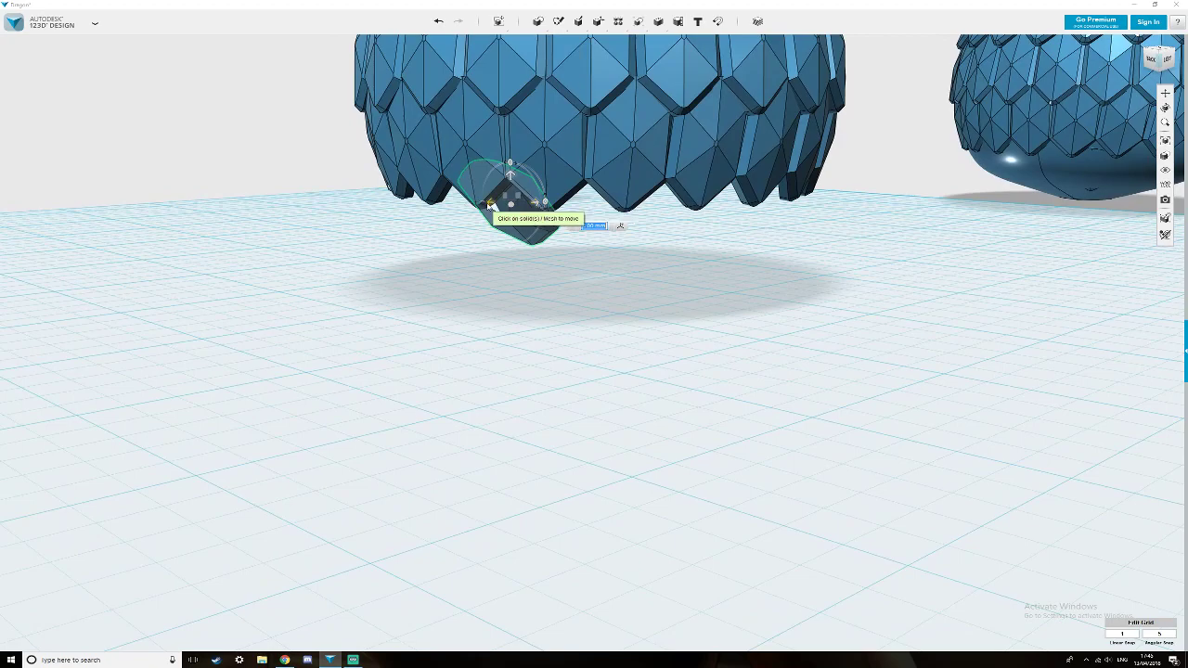
right_drag(506, 233, 512, 232)
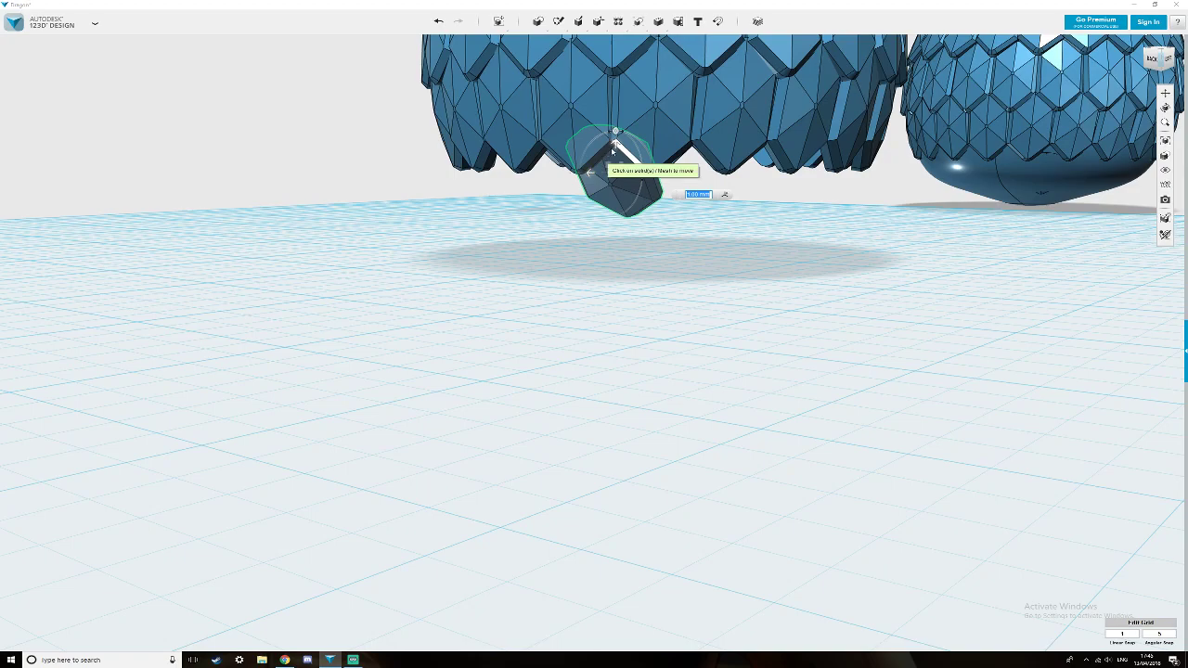
drag(616, 145, 630, 168)
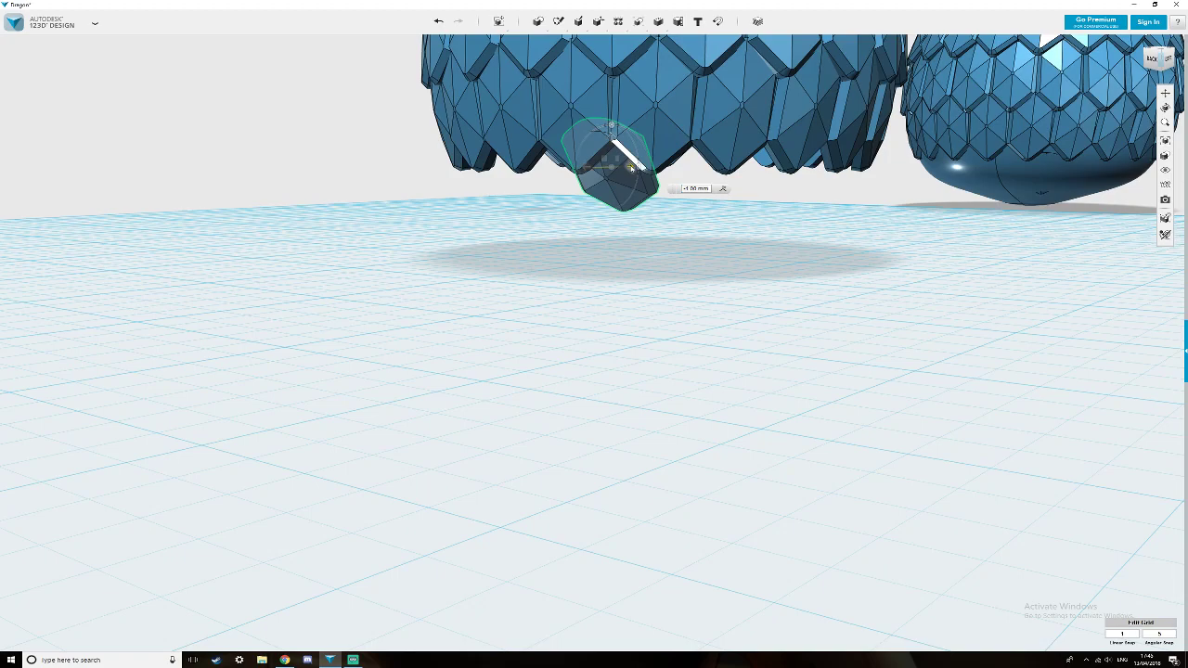
drag(632, 168, 634, 168)
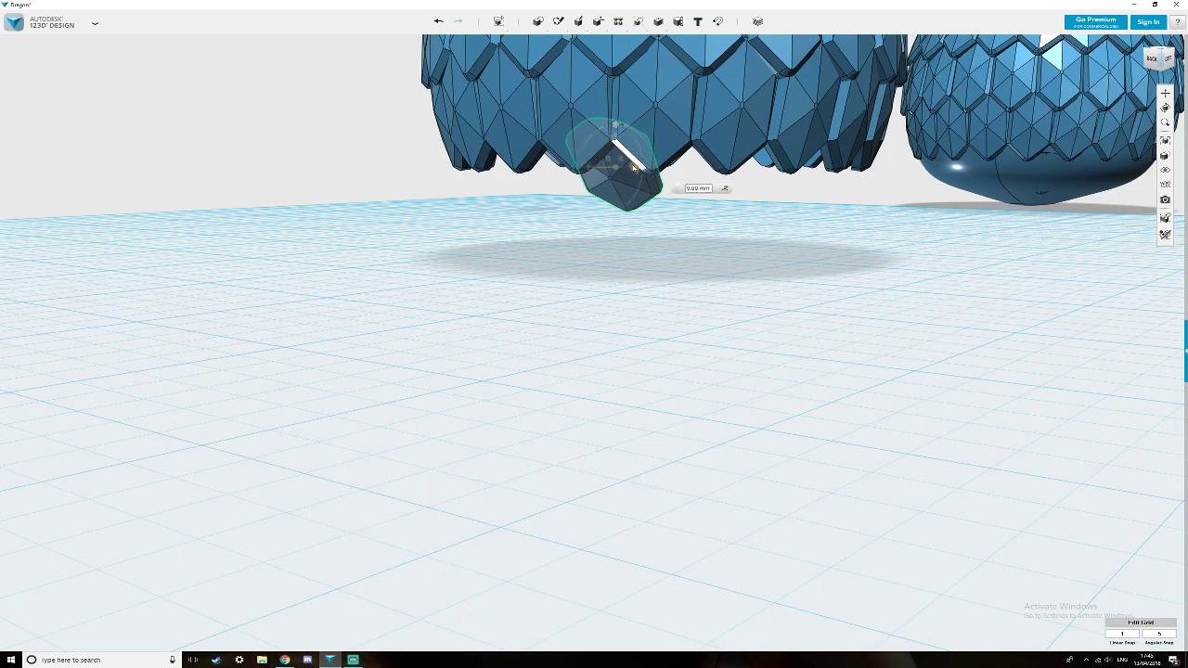
right_drag(639, 173, 575, 172)
Try circular-patterning the detached scale around the axis of the ring above the egg, raising the number of copies.
right_drag(321, 269, 523, 328)
right_drag(440, 297, 439, 253)
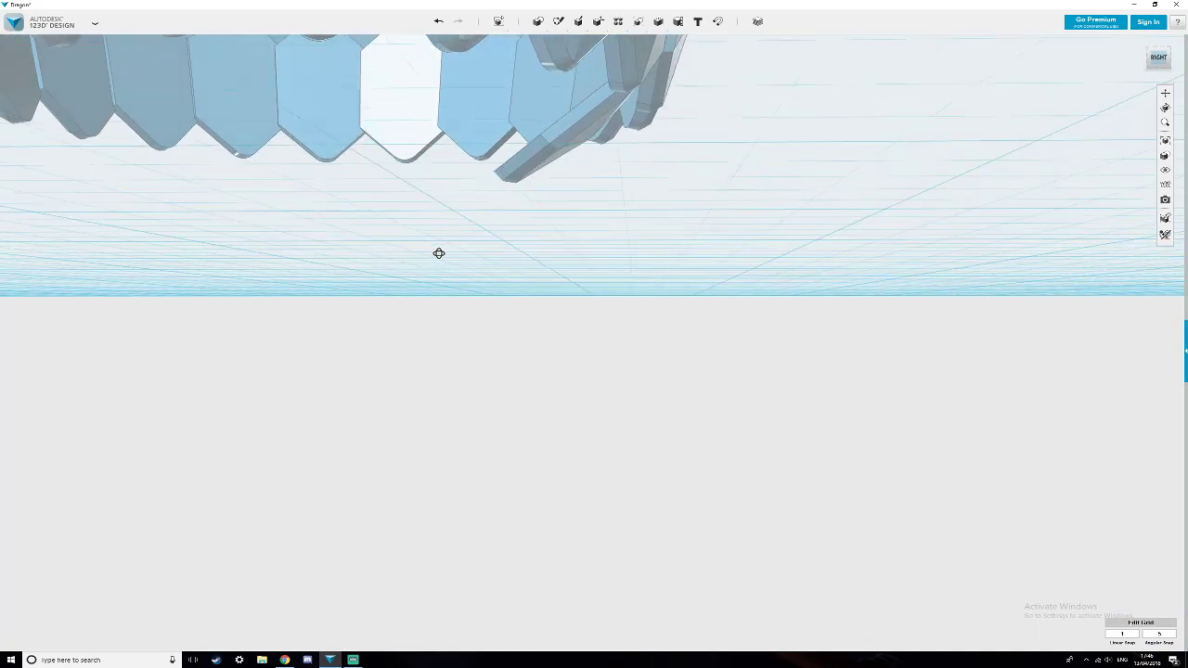
scroll(682, 283, down, 10)
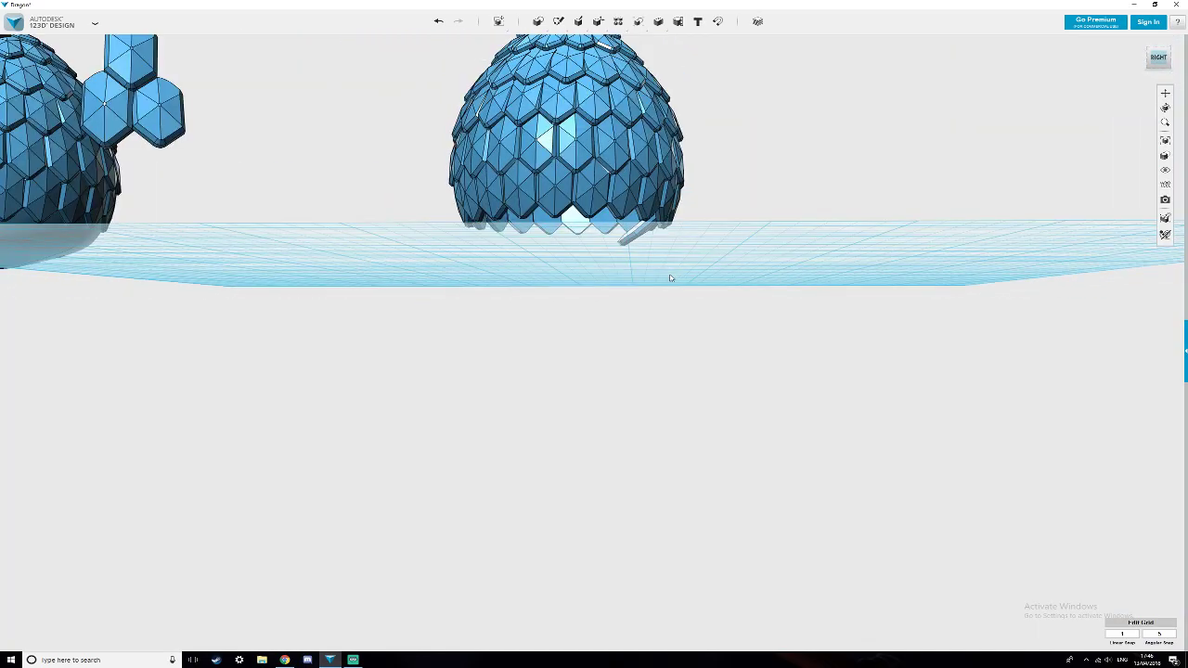
mouse_move(618, 21)
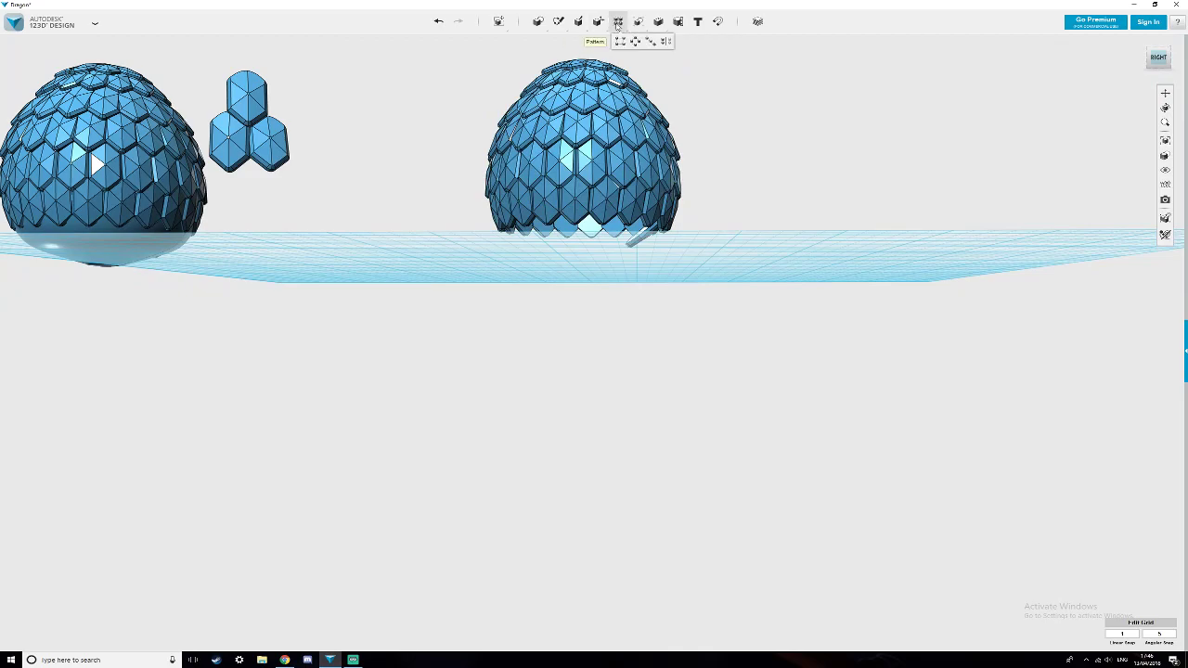
click(631, 42)
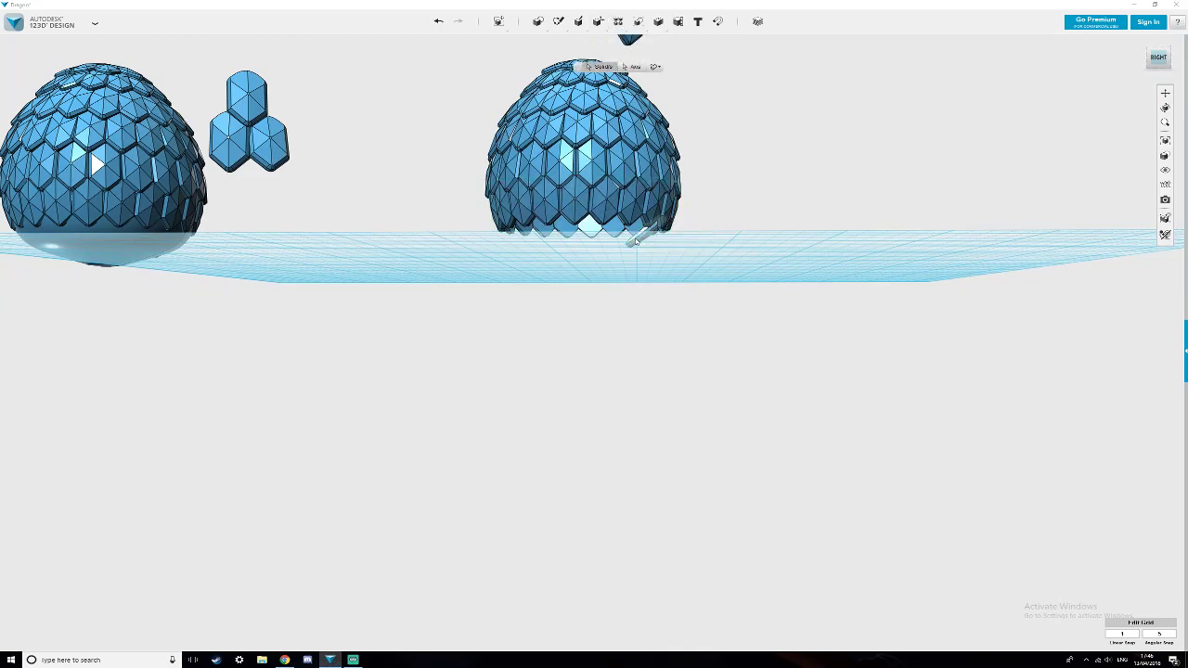
scroll(713, 185, down, 2)
scroll(645, 107, down, 2)
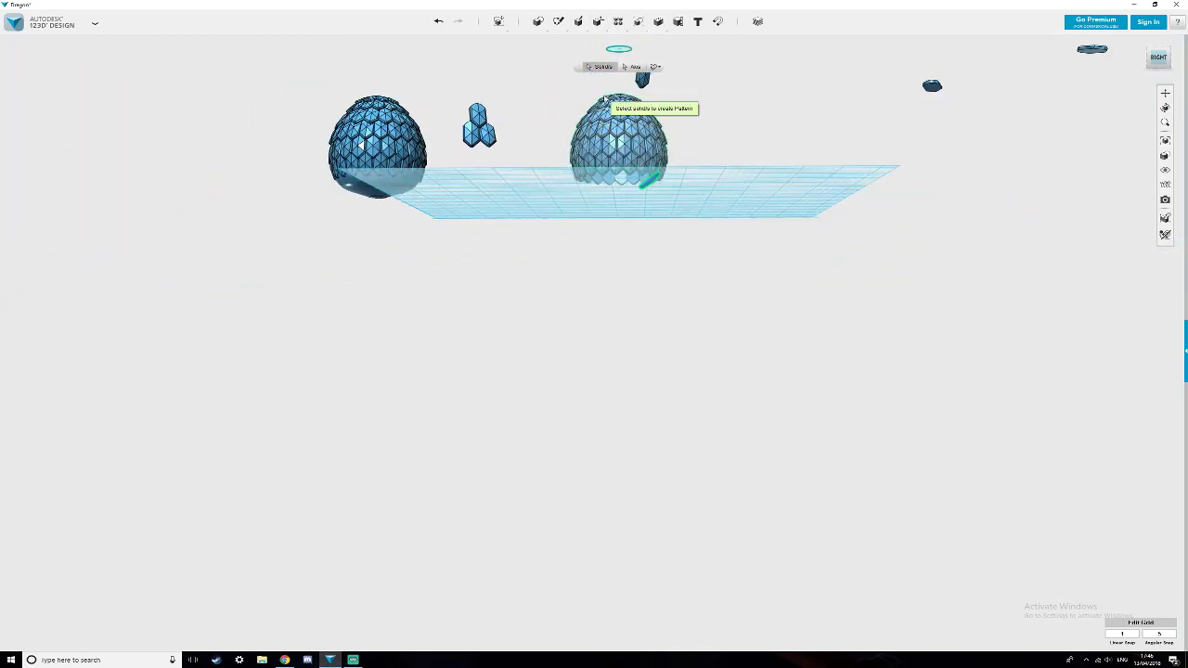
click(626, 53)
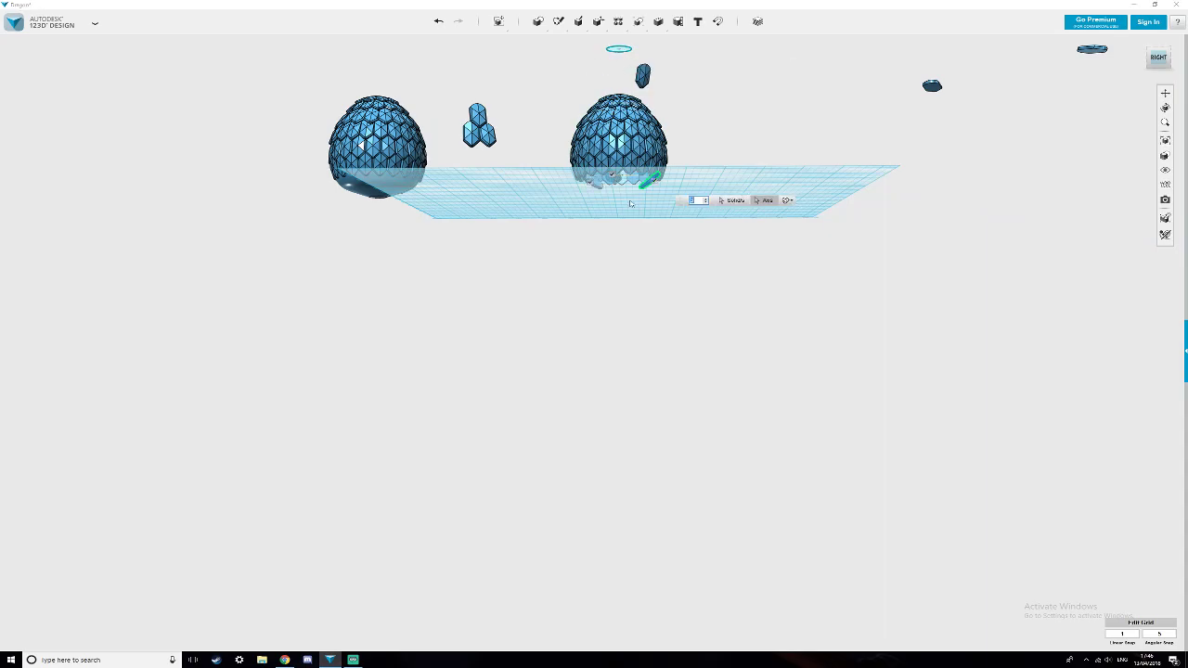
scroll(630, 199, up, 2)
click(705, 202)
click(706, 203)
click(705, 202)
click(706, 203)
click(705, 203)
click(705, 200)
click(705, 201)
click(706, 201)
click(705, 201)
click(705, 200)
click(705, 200)
click(705, 200)
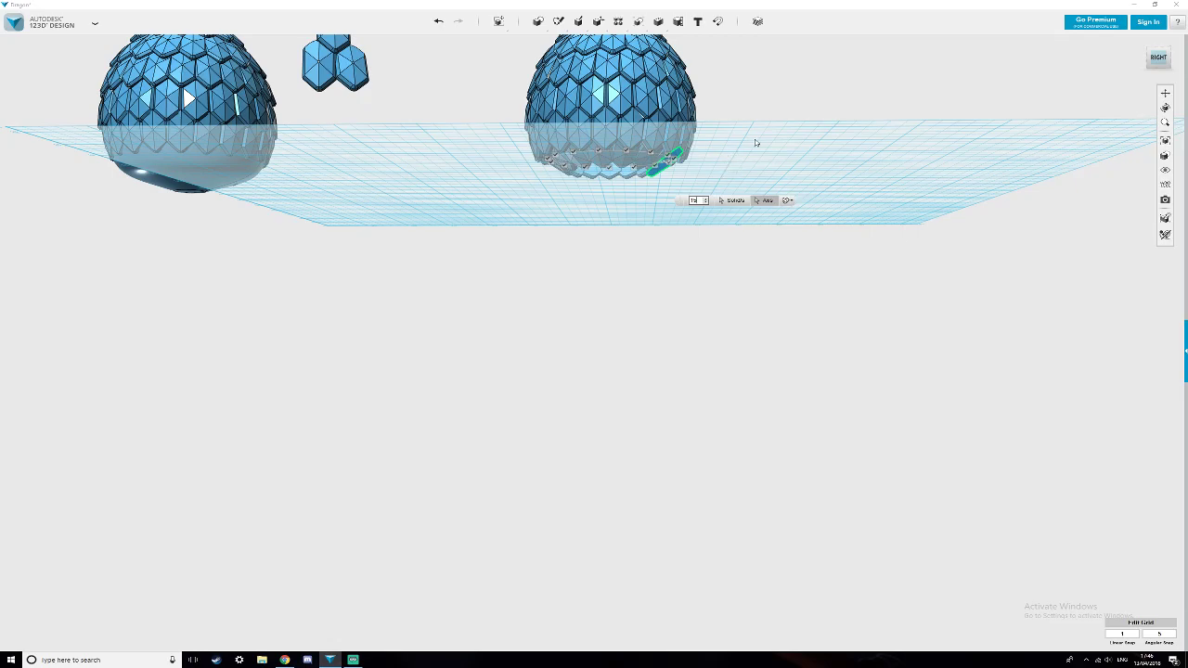
key(Escape)
Change the detached scale's tilt and shift it outward from the lowest row of scales.
right_drag(781, 153, 772, 162)
scroll(771, 162, up, 3)
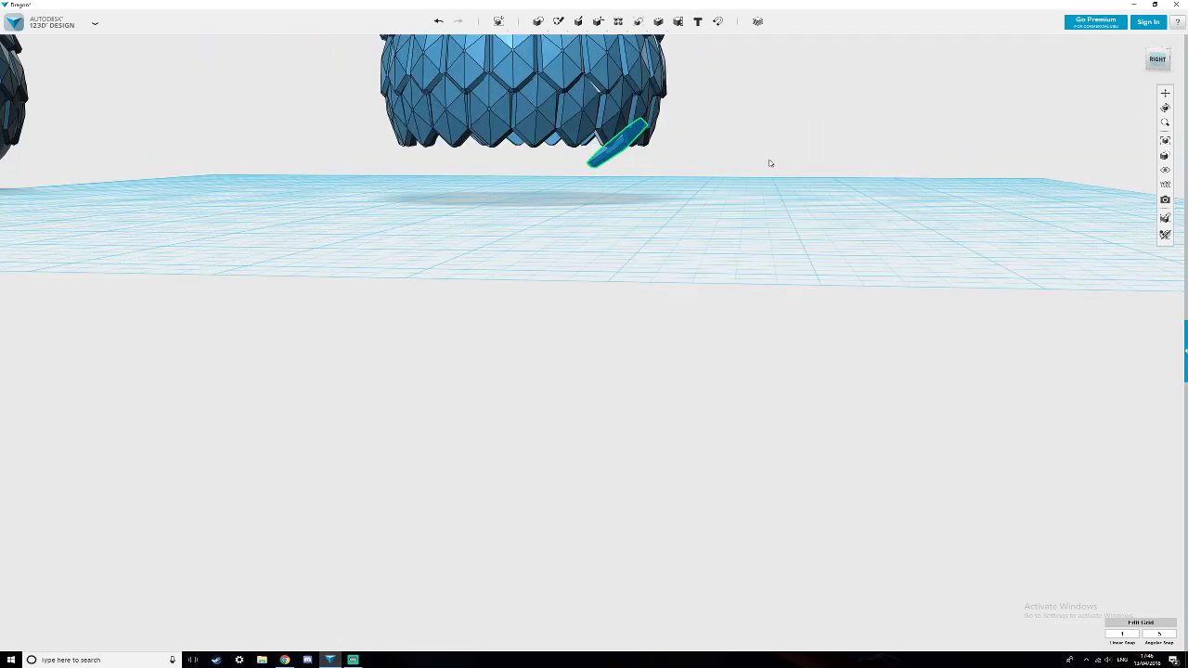
scroll(599, 180, up, 2)
scroll(541, 177, up, 2)
mouse_move(538, 20)
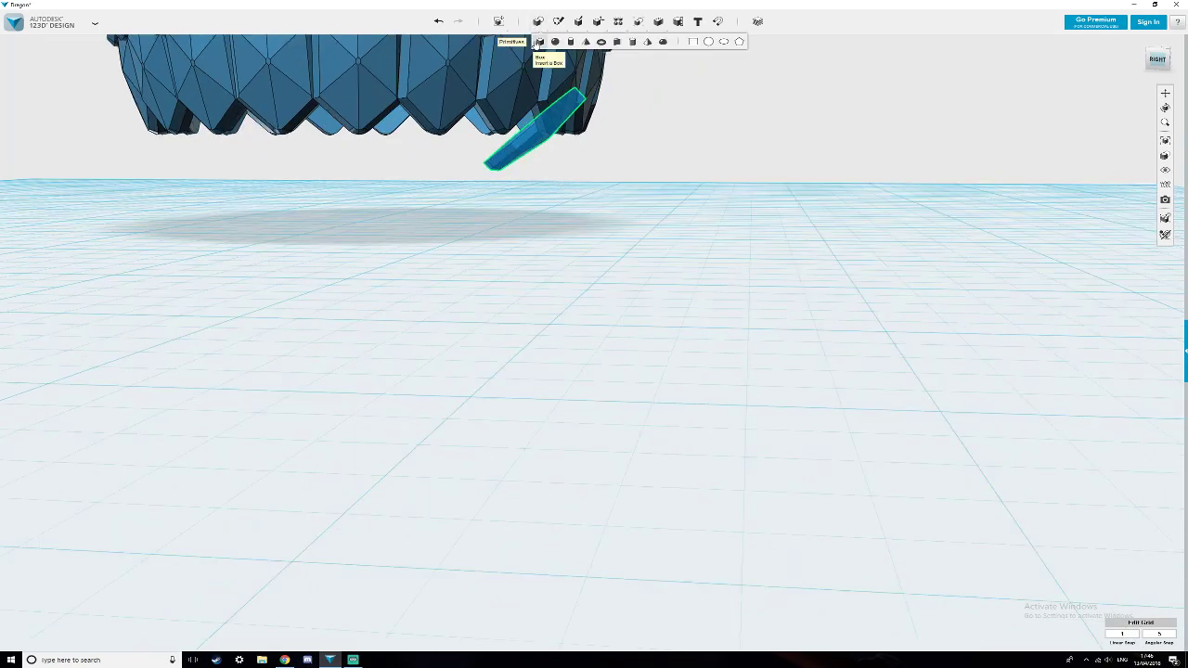
mouse_move(499, 22)
click(501, 42)
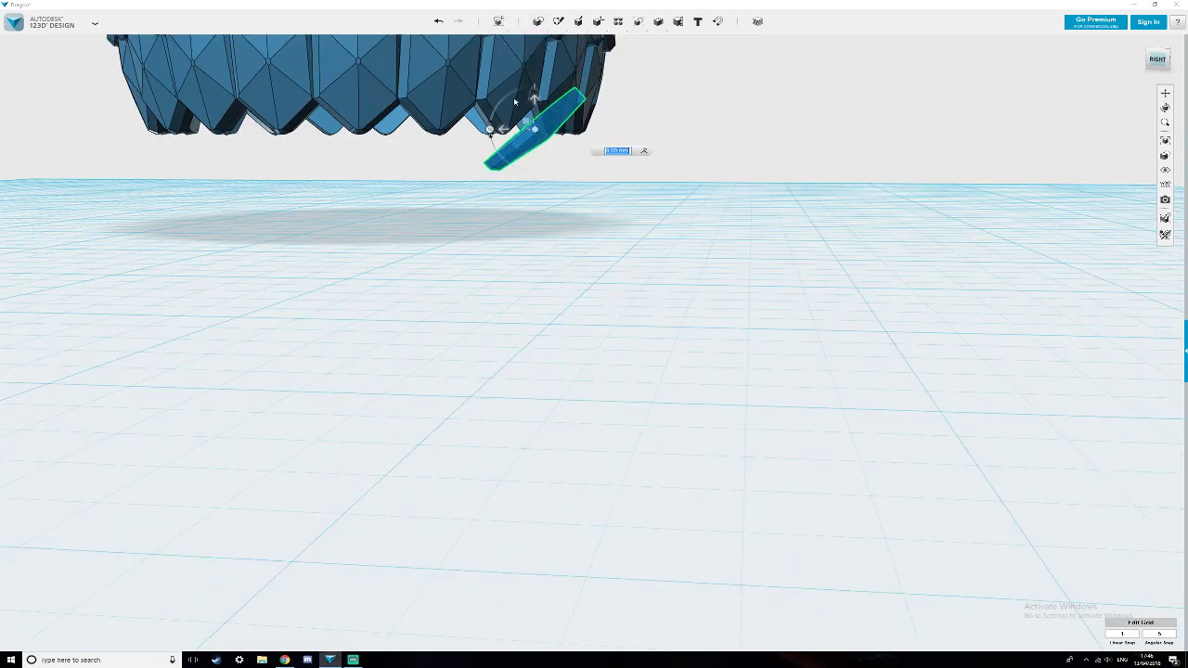
click(490, 130)
drag(490, 130, 530, 115)
right_drag(724, 288, 644, 243)
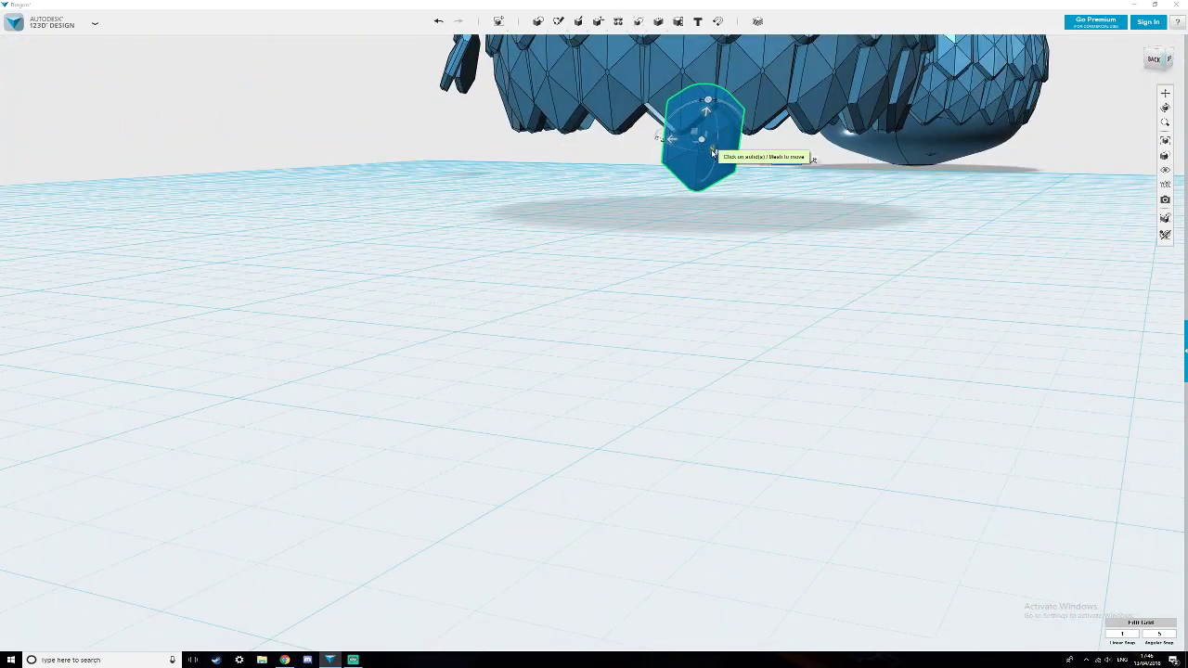
drag(712, 149, 722, 165)
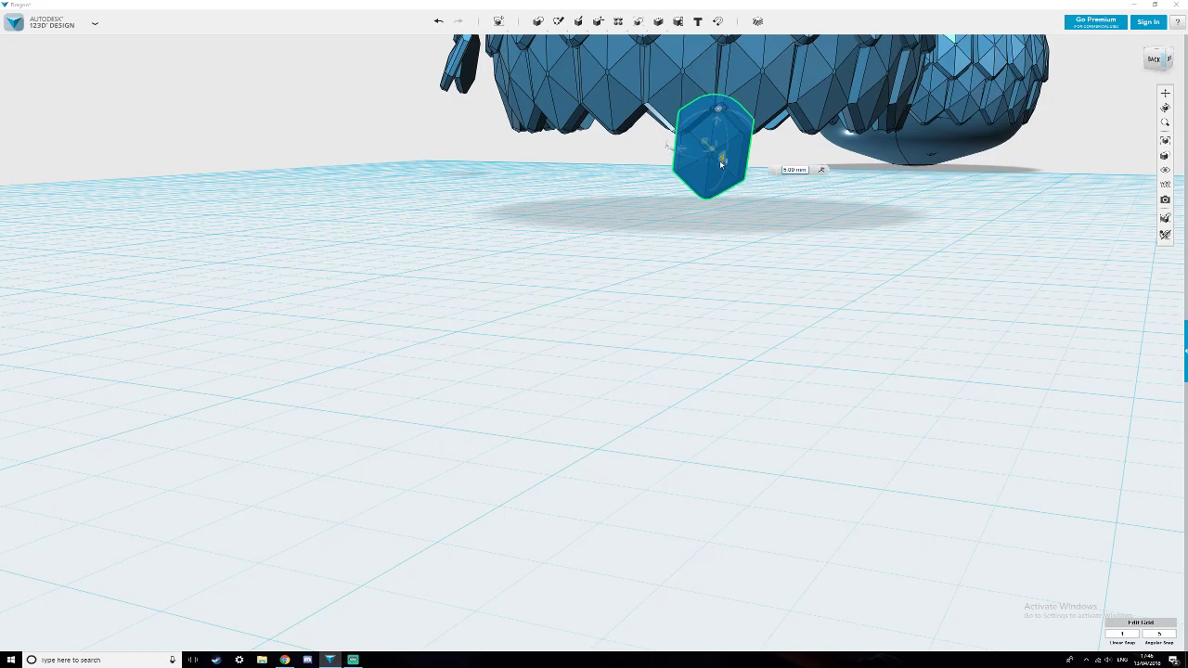
Adjust the detached scale's depth against the inside of the lowest row and move it back outward.
right_drag(697, 207, 845, 209)
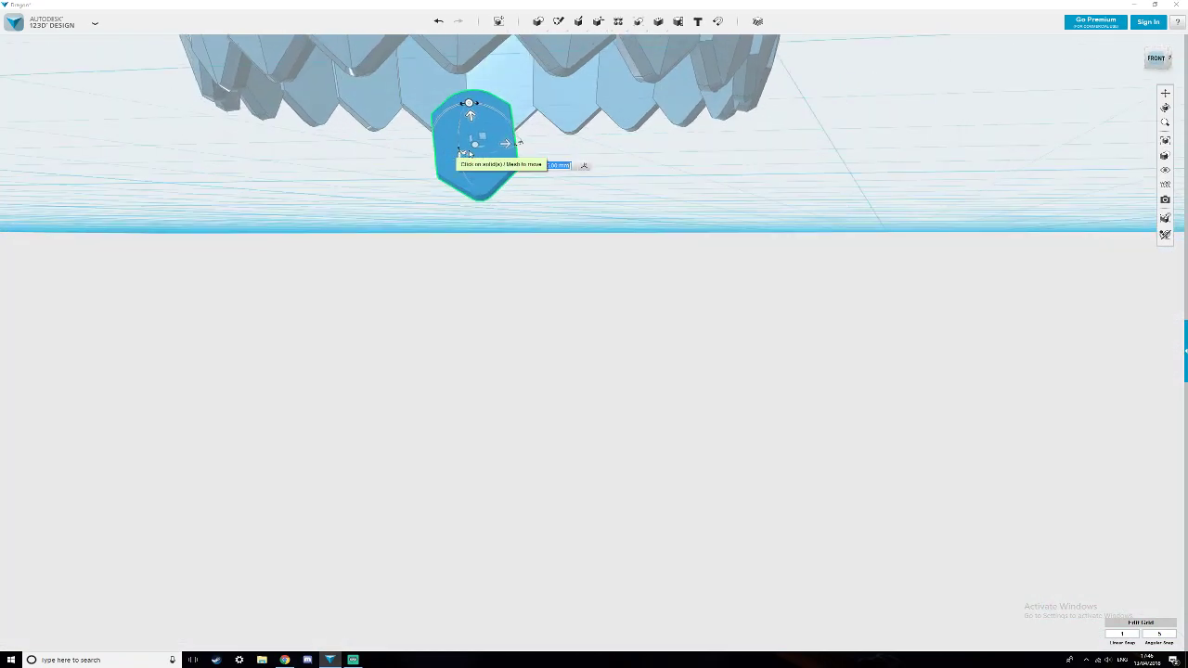
drag(462, 154, 512, 119)
right_drag(499, 125, 565, 127)
drag(565, 154, 604, 167)
right_drag(605, 167, 694, 113)
click(697, 110)
click(699, 106)
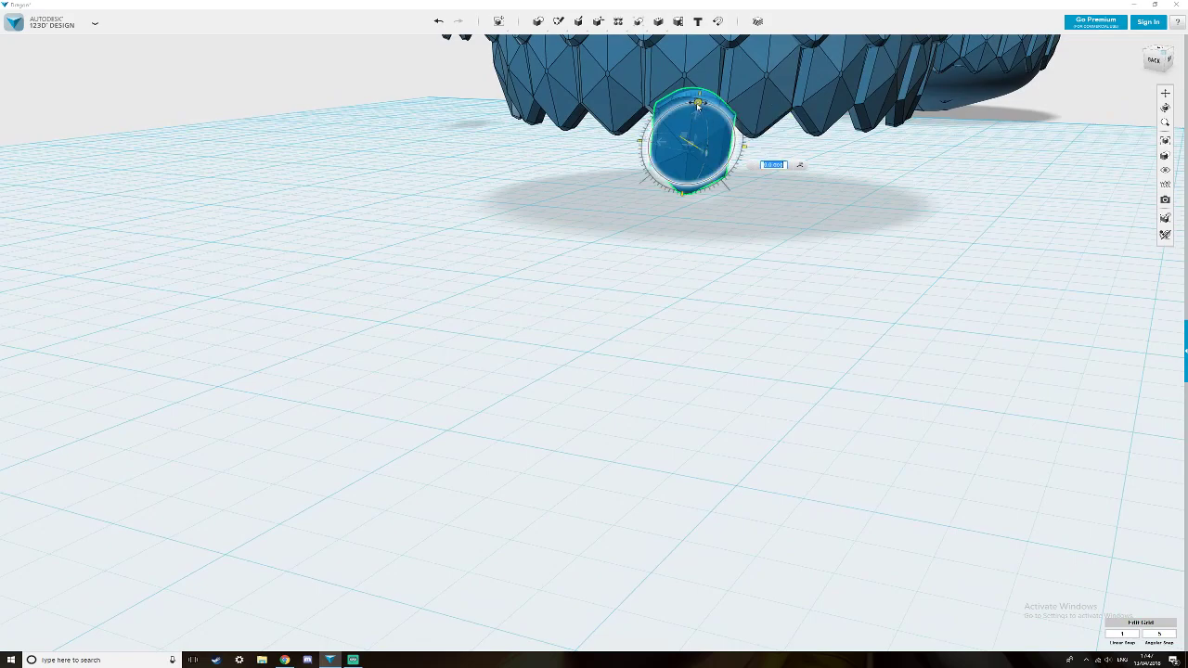
drag(698, 106, 724, 164)
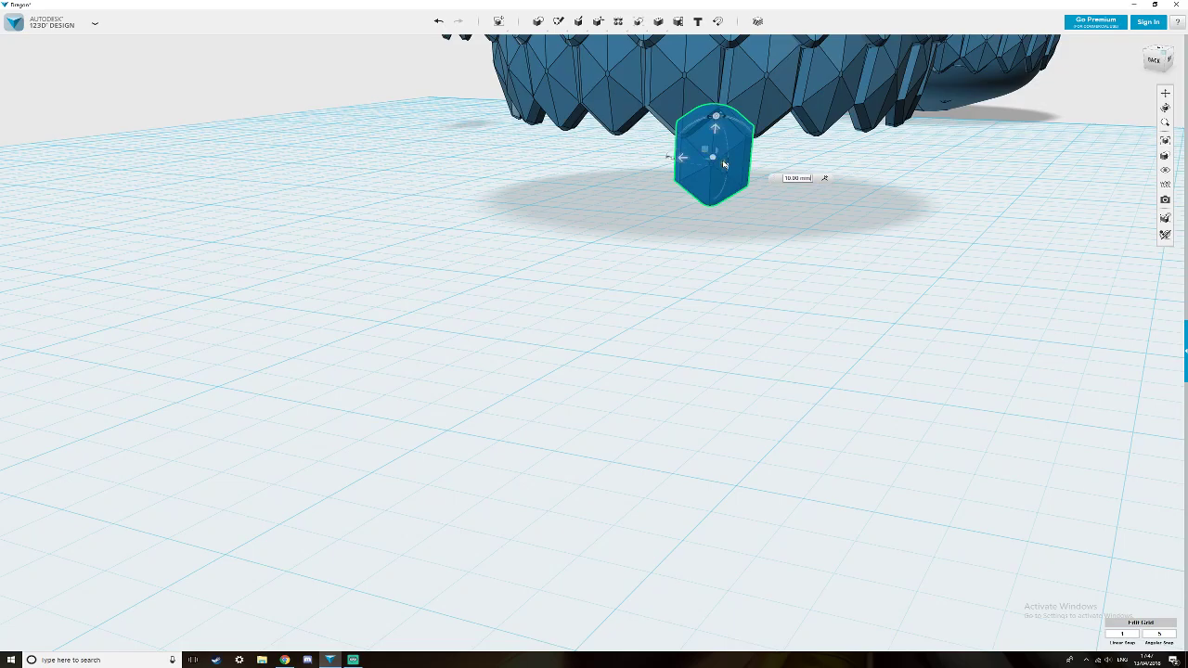
Reposition the detached scale so it tucks behind the lowest row when checked from below.
right_drag(715, 165, 663, 162)
click(659, 164)
drag(658, 165, 640, 158)
right_drag(700, 205, 734, 173)
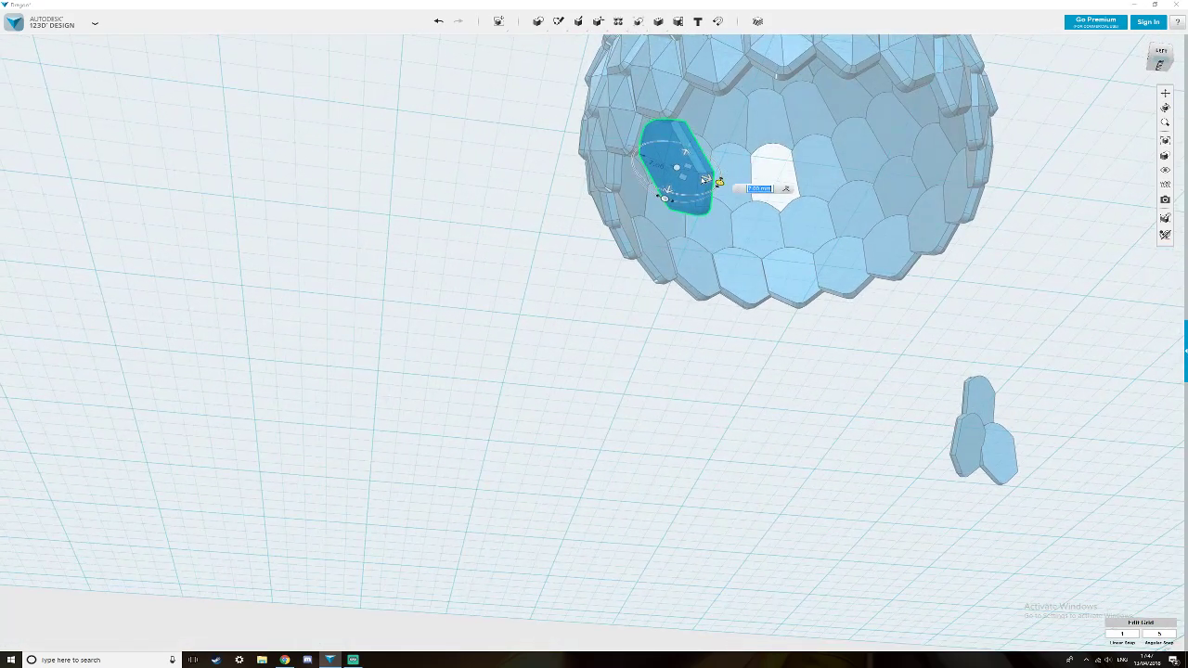
mouse_move(706, 179)
mouse_down()
mouse_move(690, 173)
mouse_move(702, 176)
mouse_up()
scroll(702, 186, up, 4)
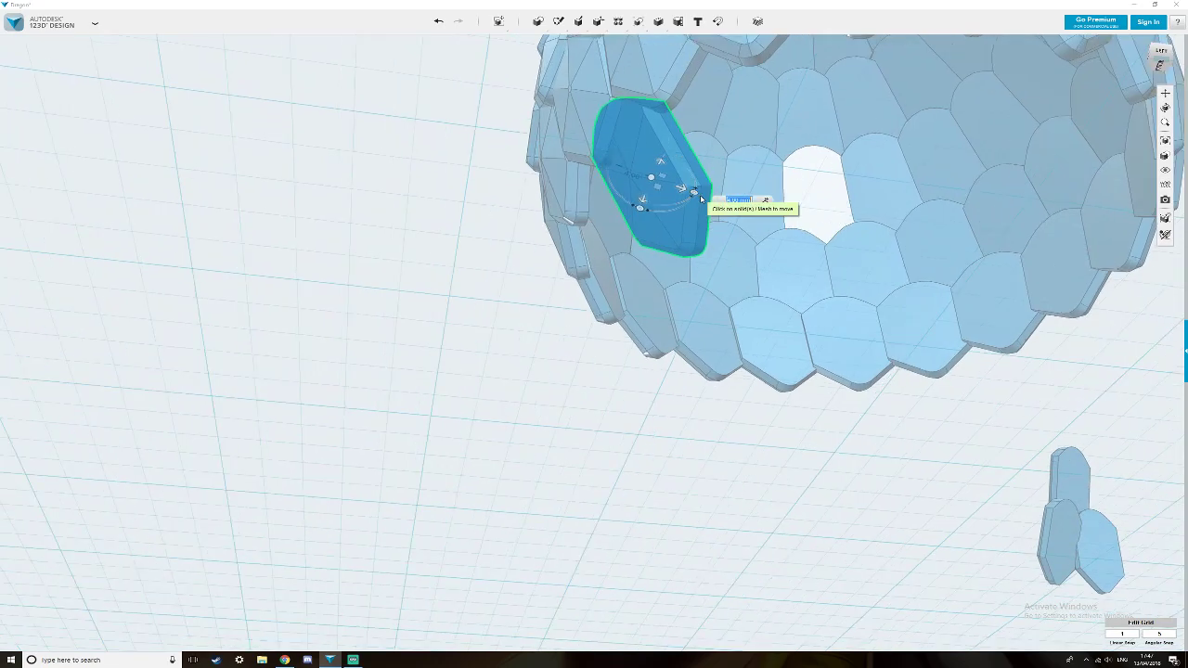
scroll(705, 199, up, 2)
scroll(704, 197, down, 5)
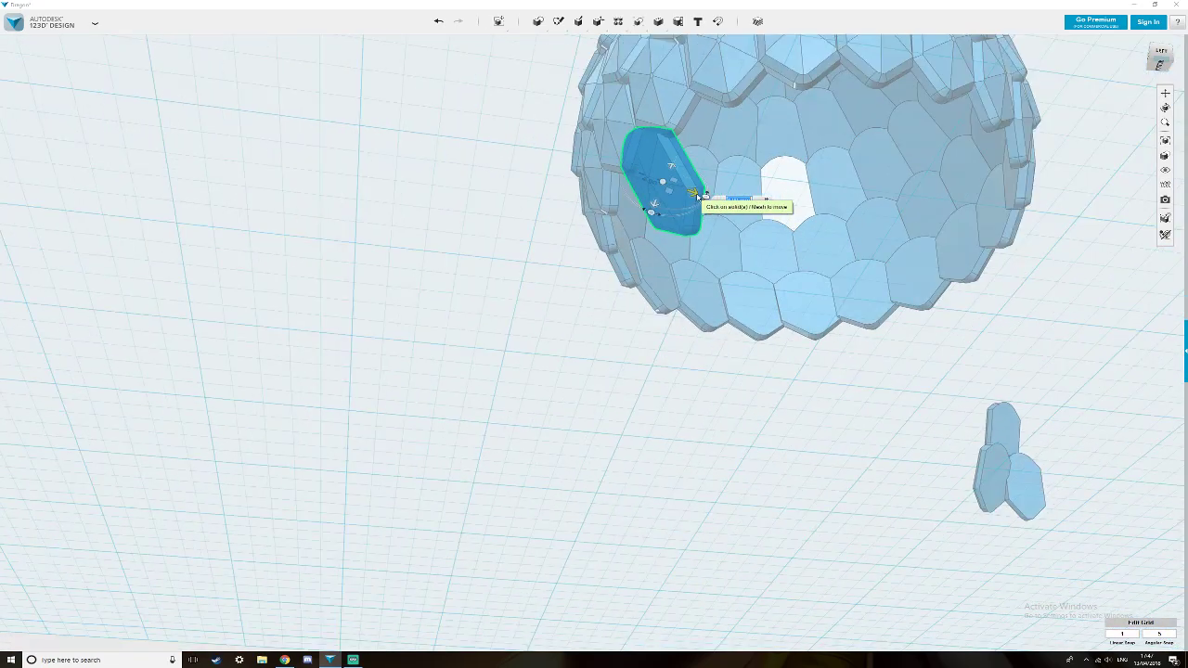
Fine-tune the detached scale's rotation and sideways position, and move it 2 mm in toward the egg.
right_drag(702, 194, 713, 220)
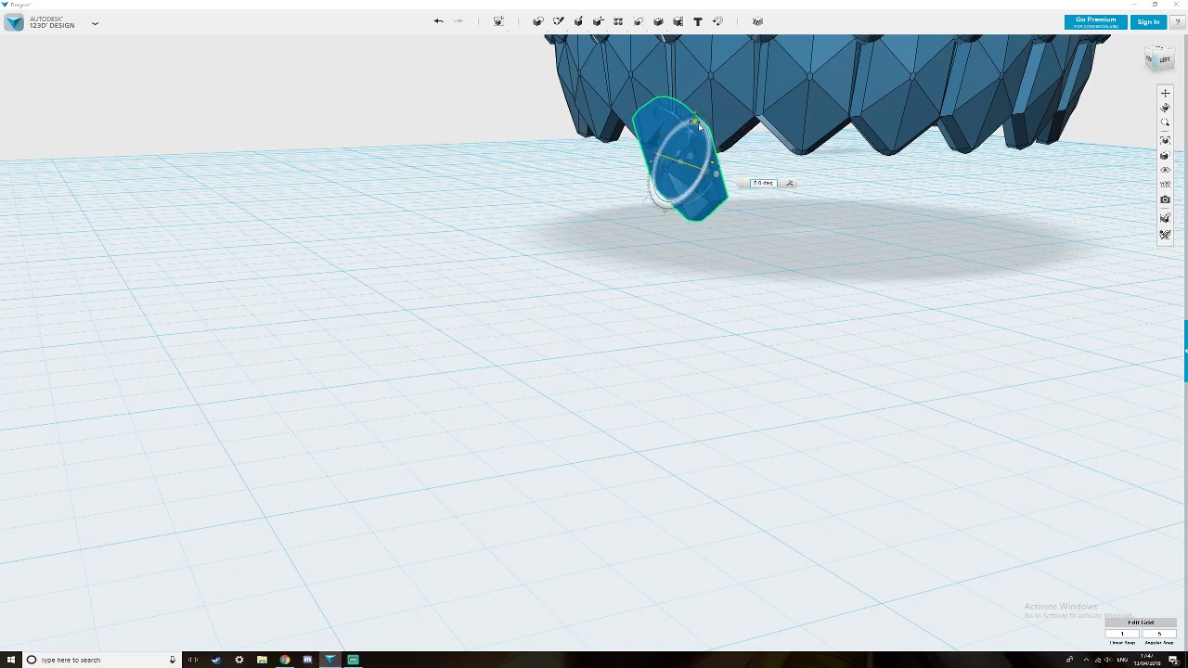
drag(700, 126, 697, 126)
mouse_move(708, 171)
right_down()
mouse_move(734, 180)
mouse_move(709, 174)
right_up()
drag(653, 162, 672, 160)
right_drag(861, 216, 822, 214)
drag(695, 179, 693, 176)
mouse_move(672, 238)
right_down()
mouse_move(703, 260)
mouse_move(734, 251)
mouse_move(675, 258)
right_up()
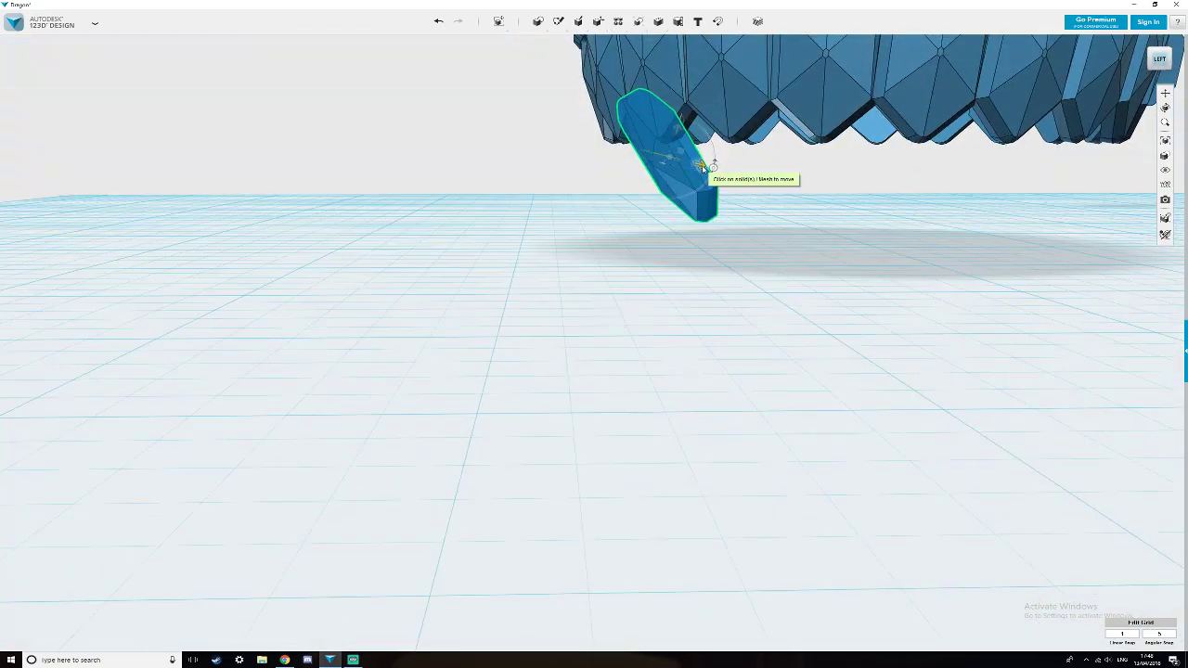
drag(702, 166, 707, 167)
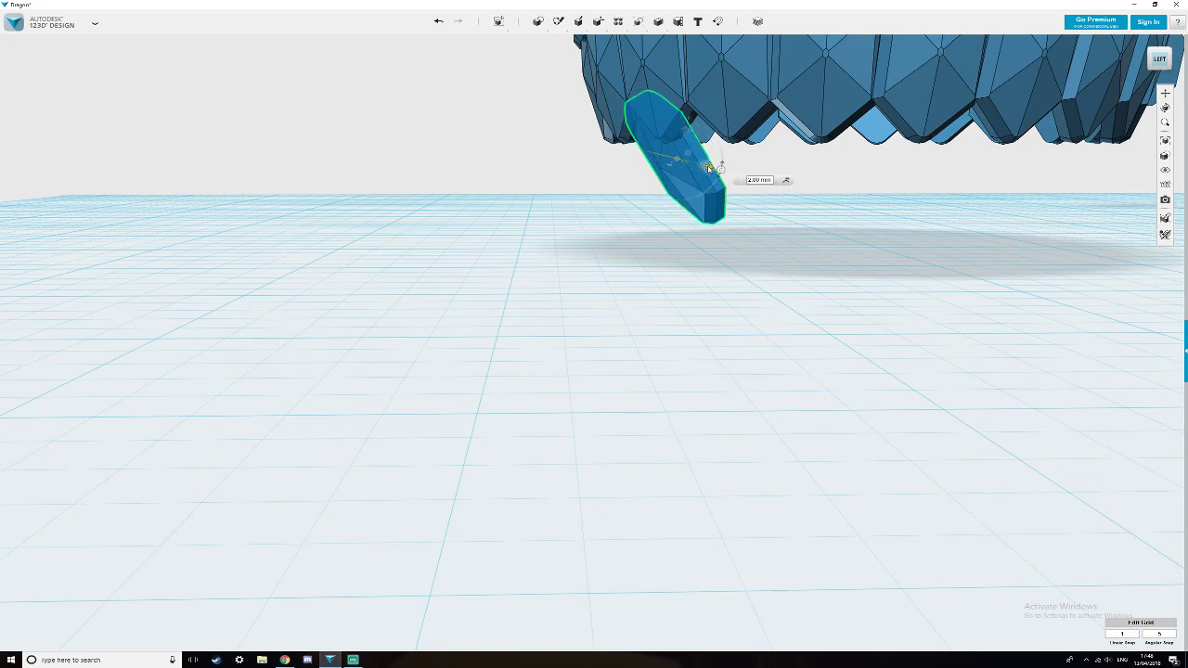
right_drag(698, 220, 740, 224)
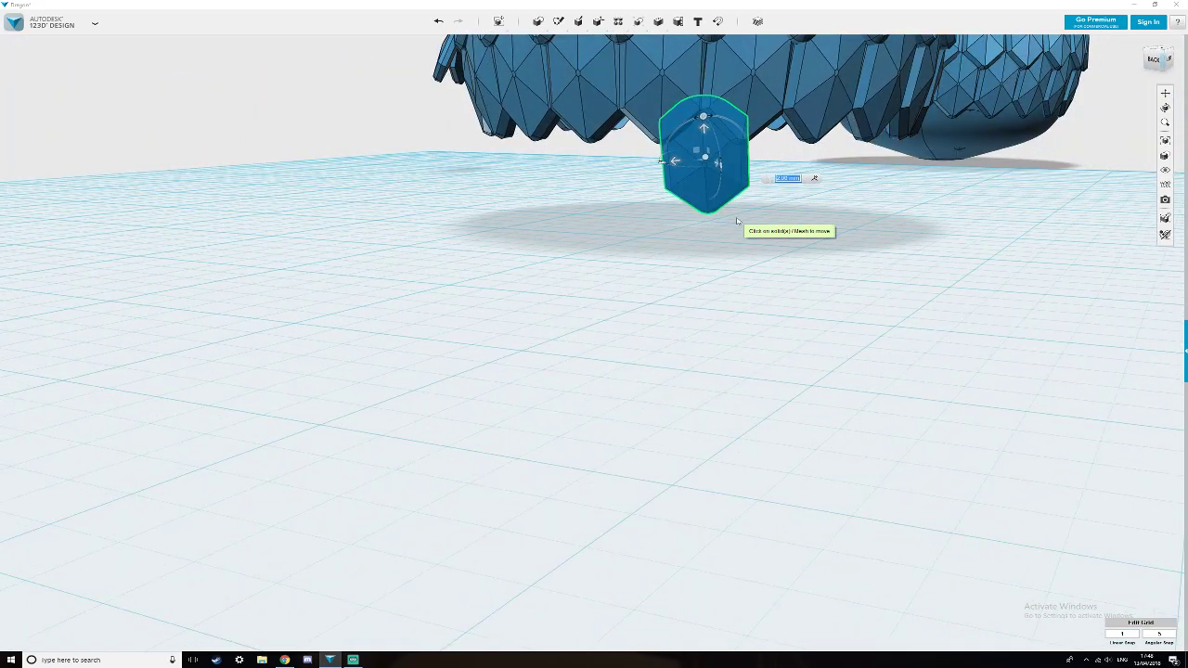
click(732, 224)
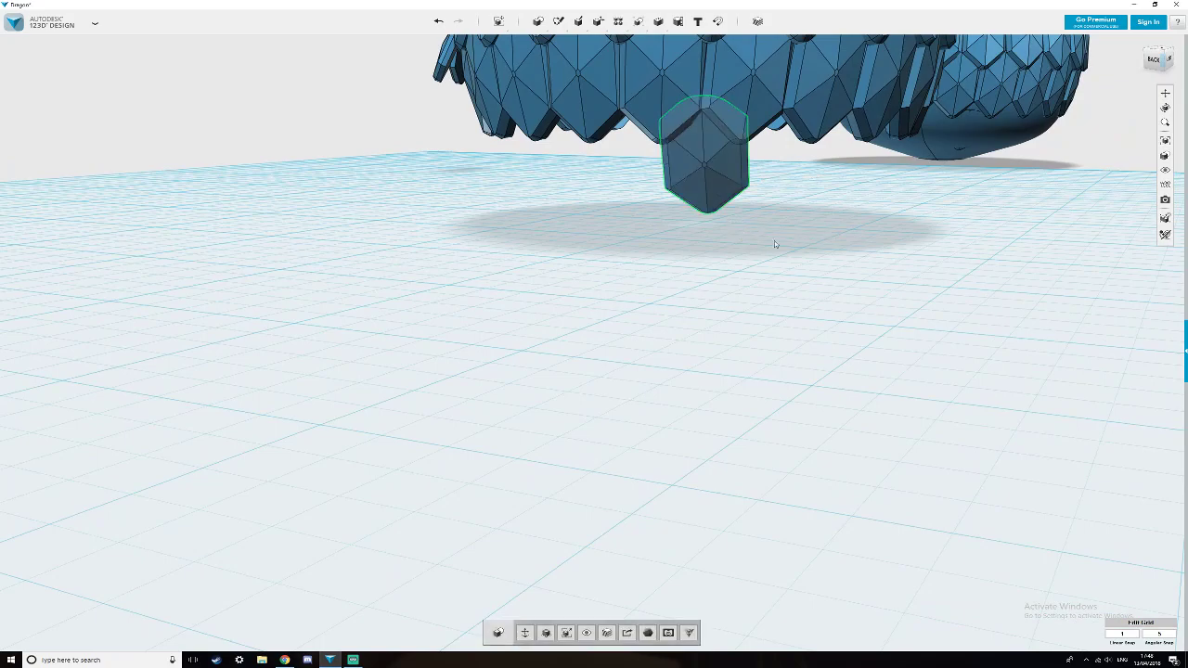
Circular-pattern the repositioned scale around the axis of the ring above the egg to form the next row.
scroll(765, 271, down, 3)
scroll(764, 271, down, 5)
mouse_move(618, 23)
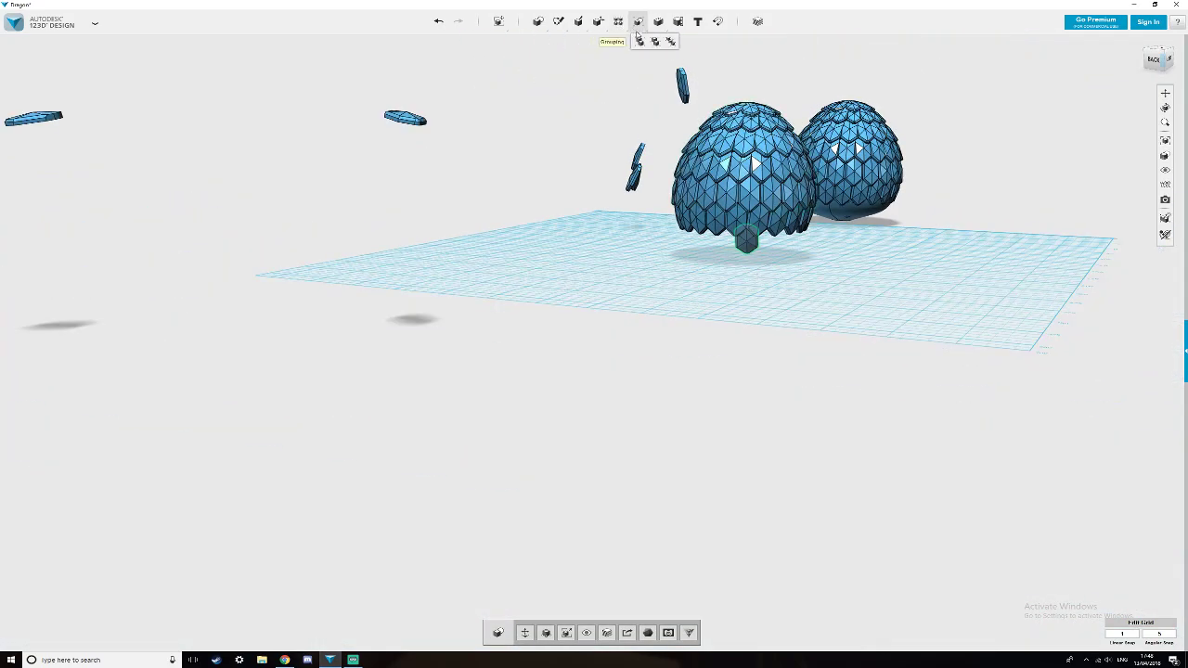
click(634, 41)
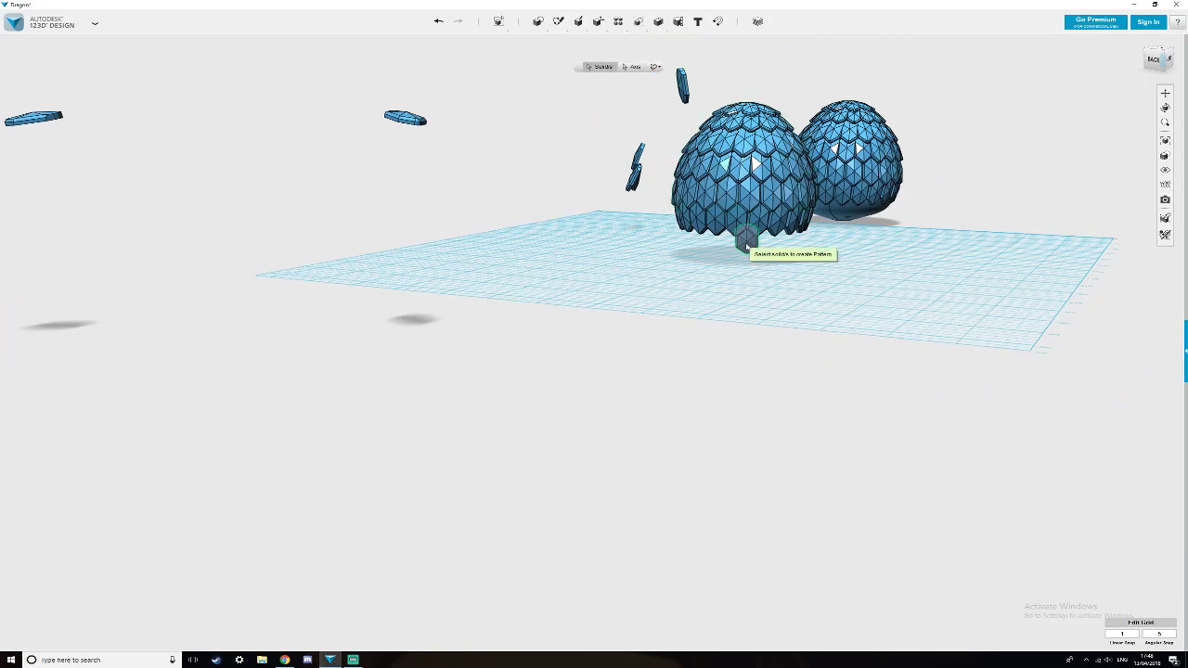
click(746, 245)
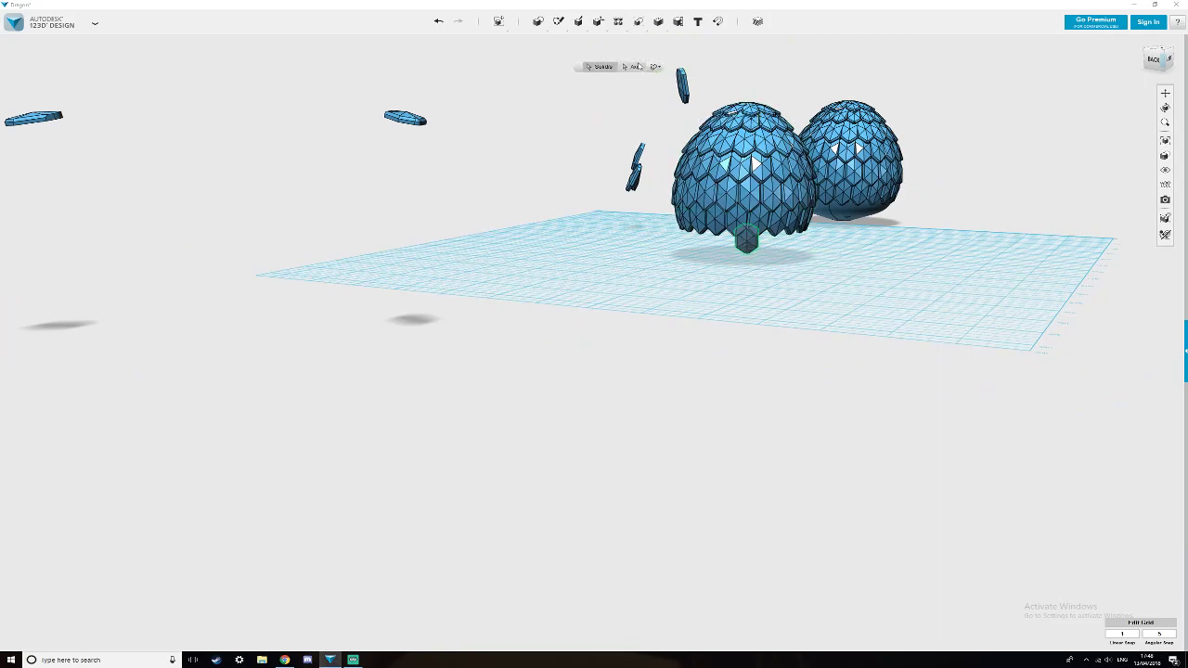
scroll(687, 79, down, 4)
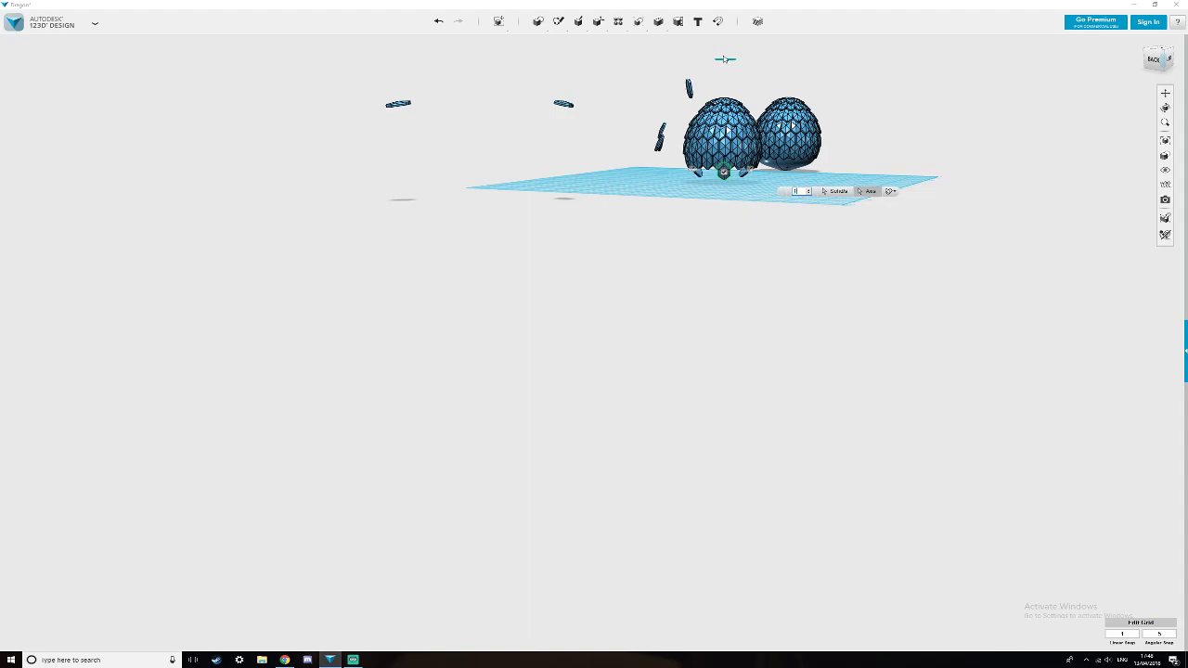
scroll(755, 223, up, 5)
right_drag(672, 155, 676, 164)
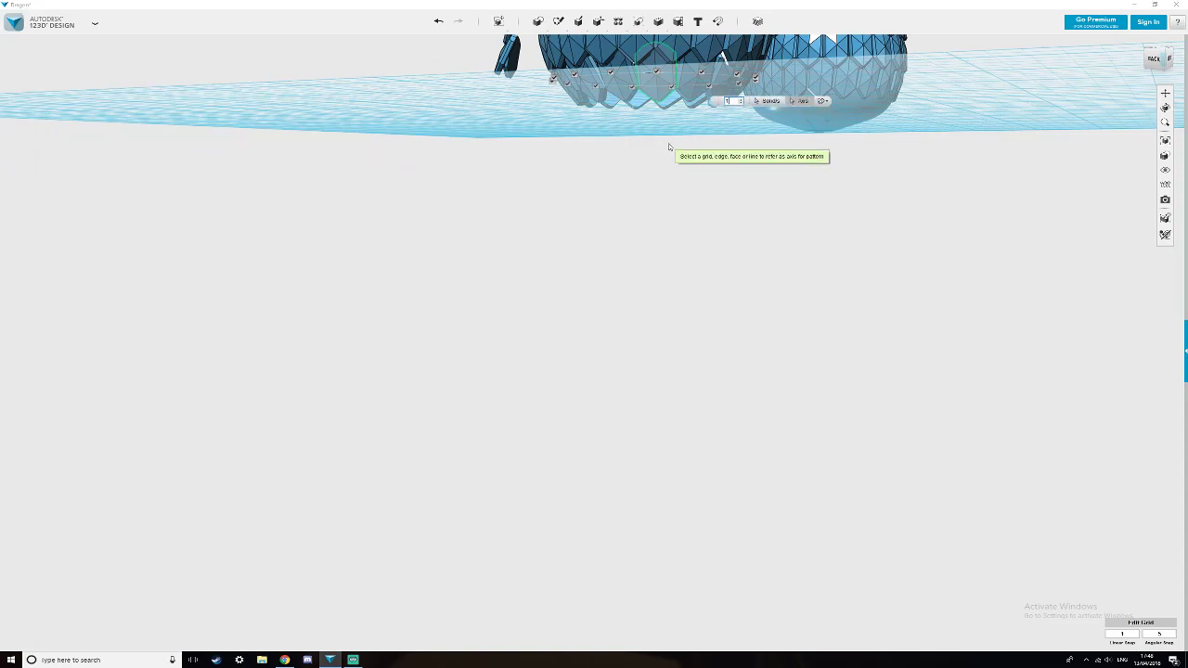
text(1)
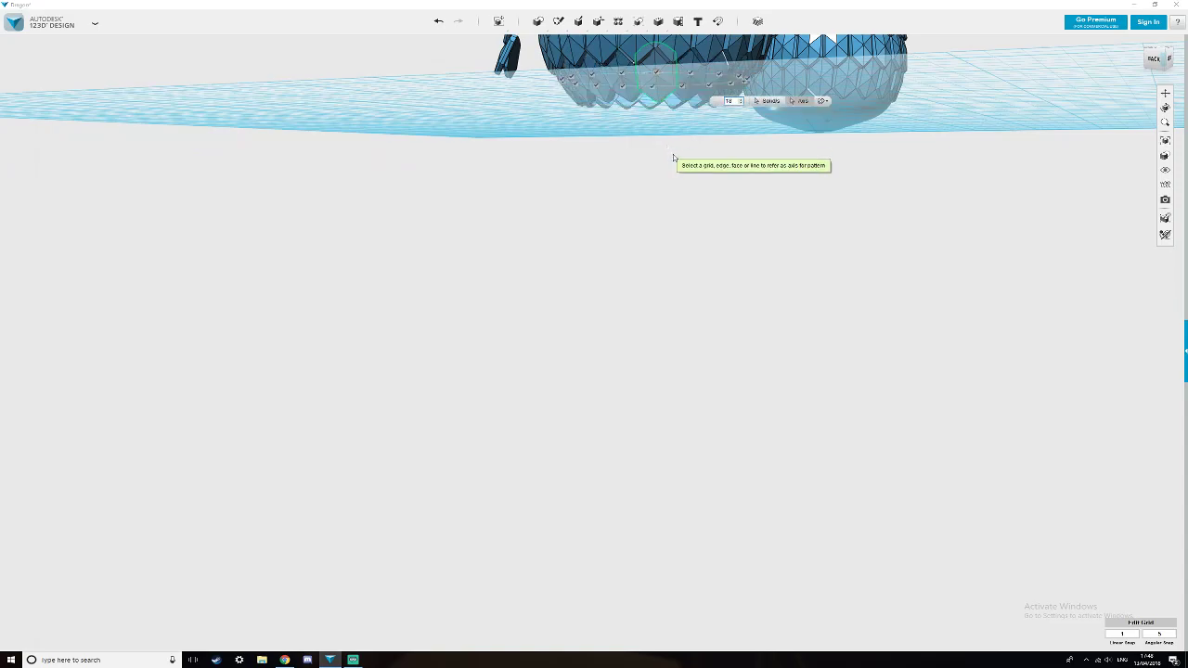
right_drag(676, 152, 676, 164)
scroll(676, 164, down, 4)
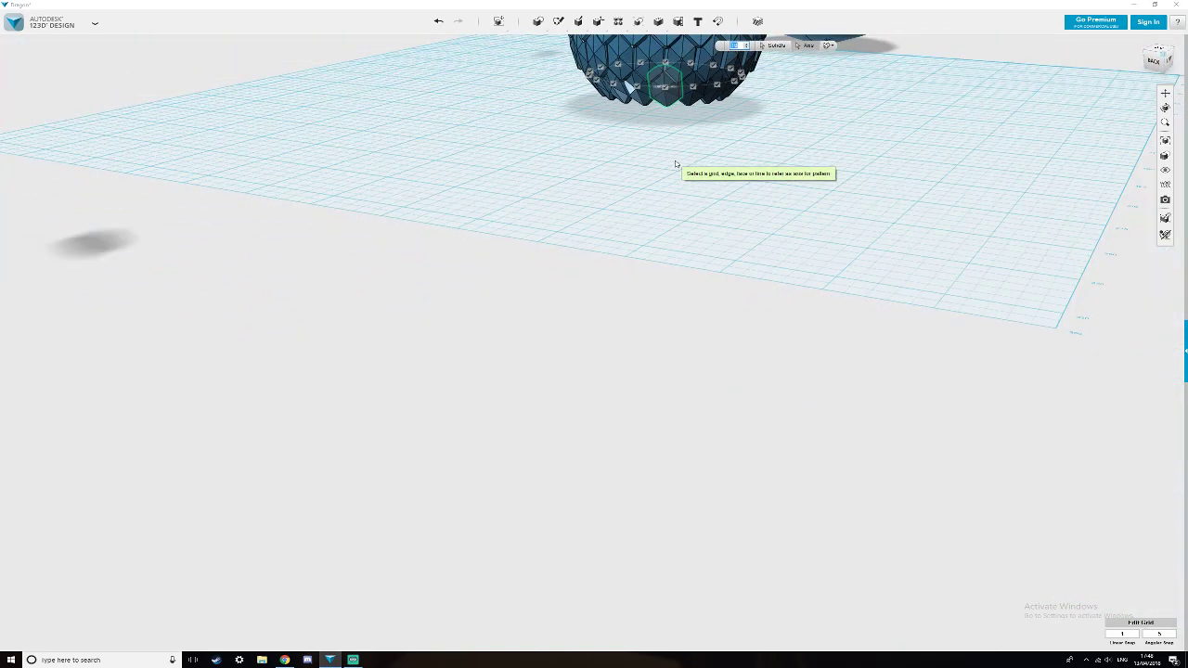
scroll(676, 164, down, 4)
scroll(675, 165, down, 2)
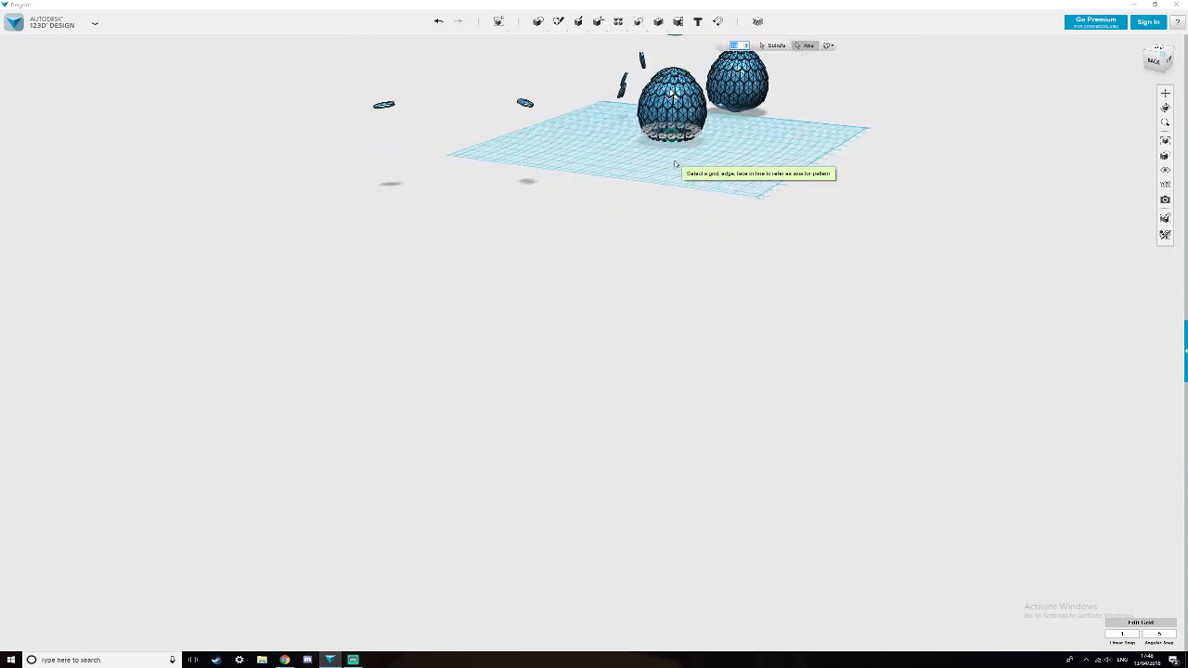
scroll(675, 164, up, 4)
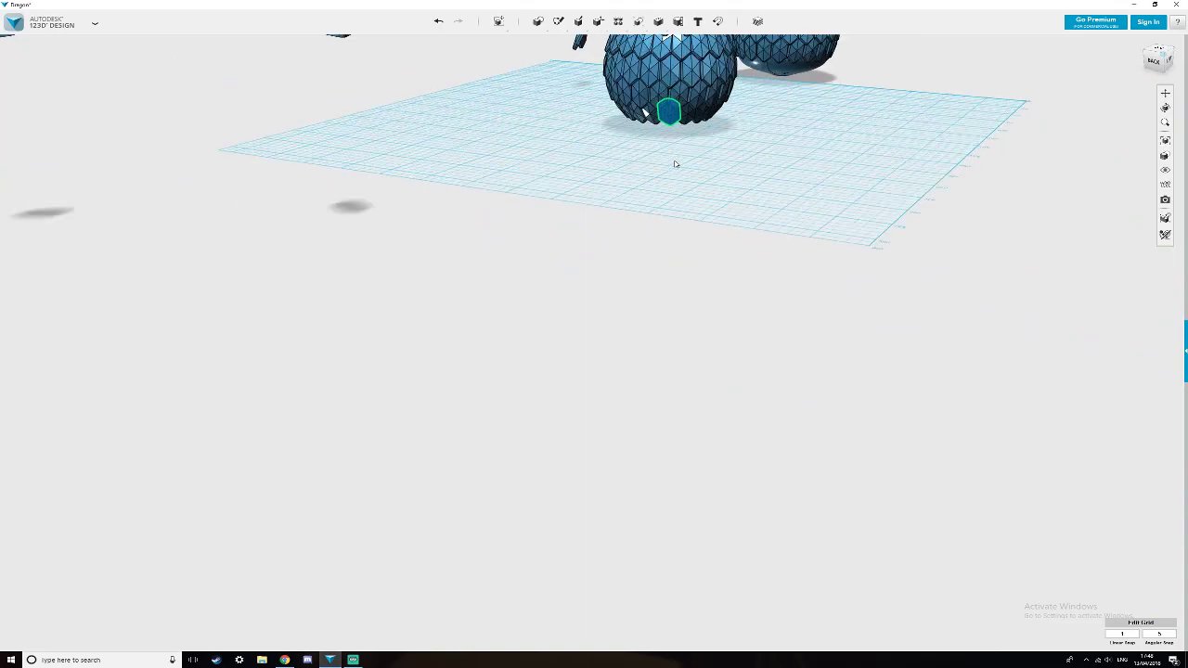
Undo the circular pattern of the new bottom row after checking its overlap from below.
right_drag(692, 142, 662, 166)
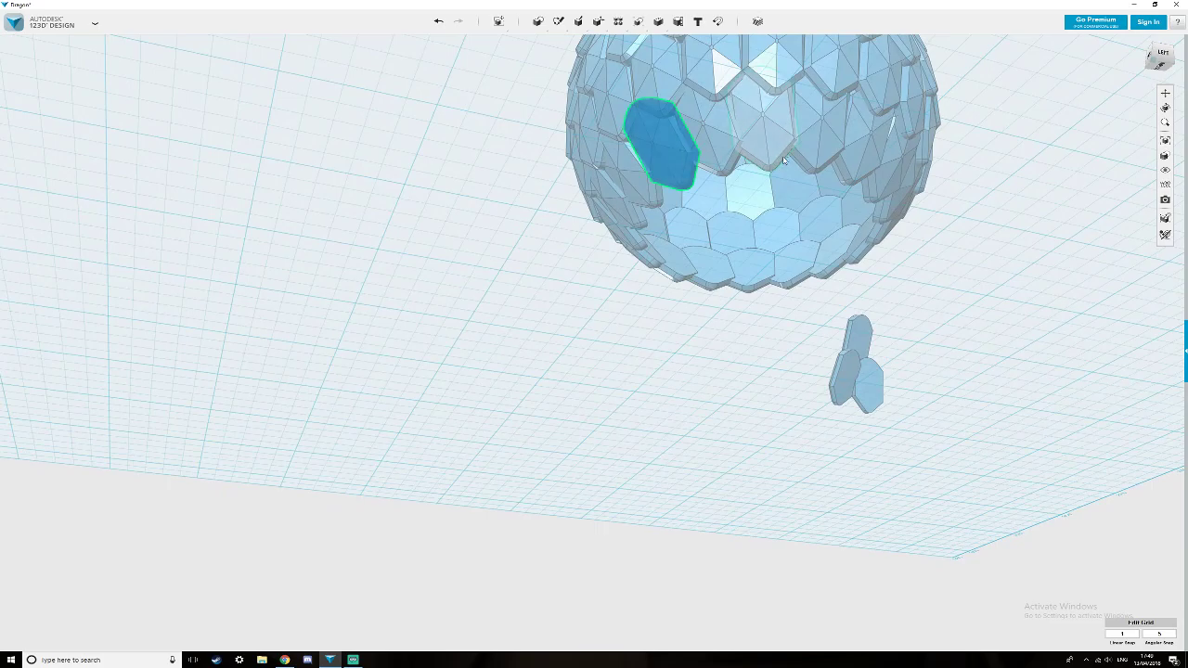
right_drag(749, 125, 625, 142)
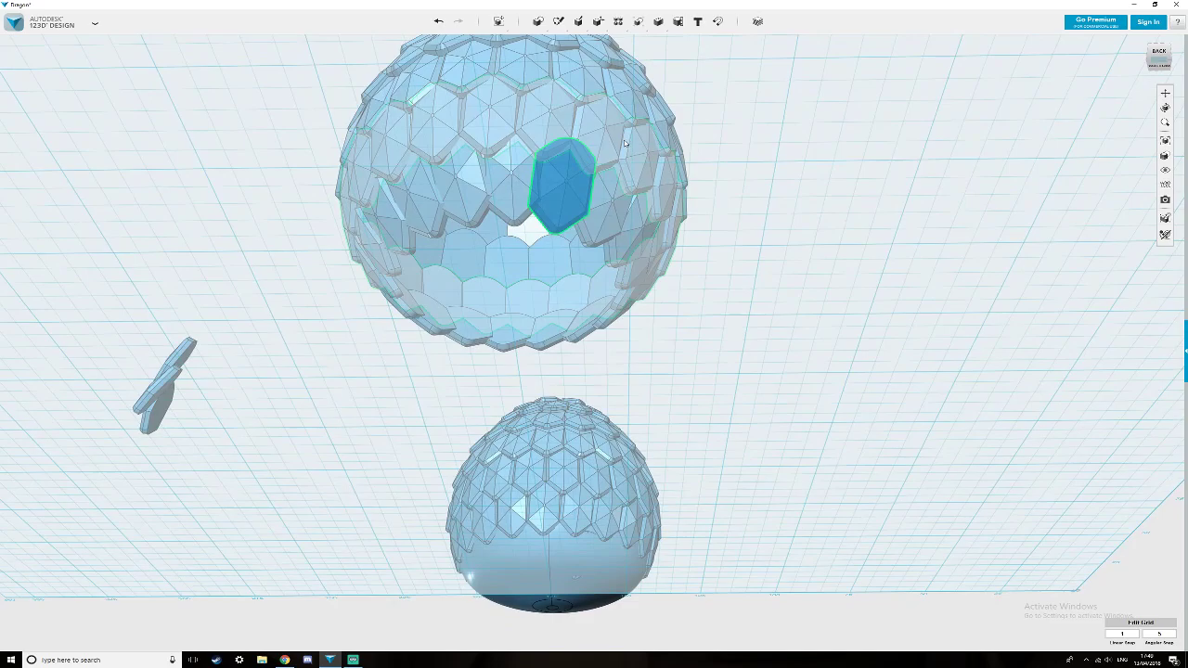
key(ctrl+z)
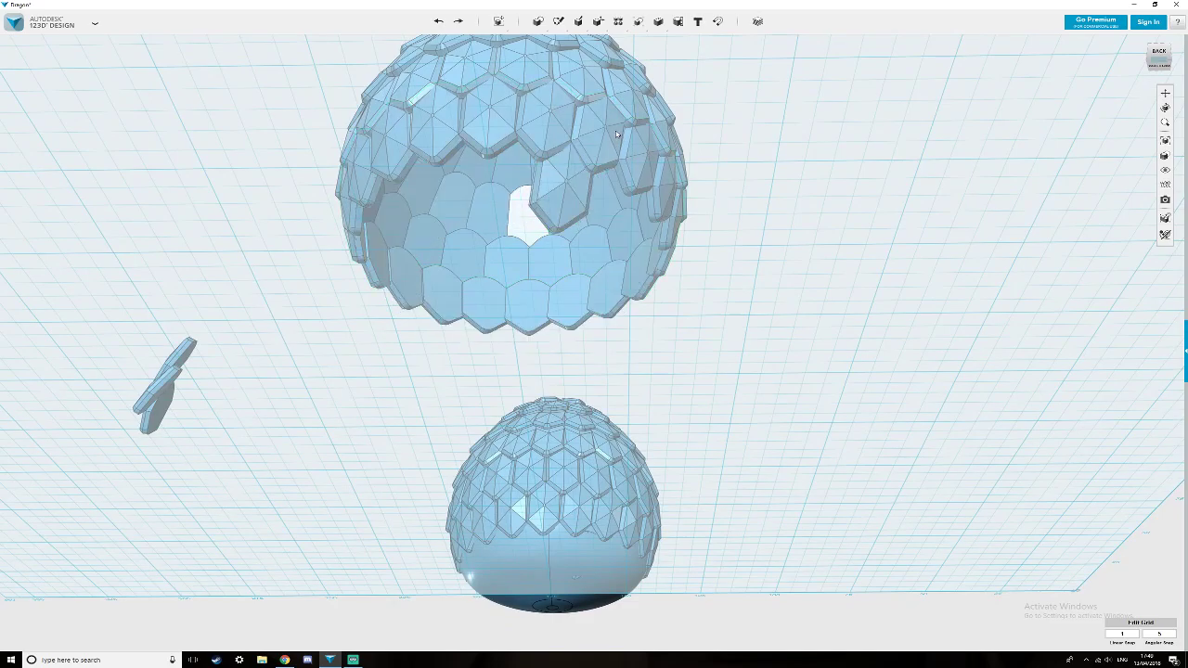
Nudge the detached scale slightly so it sits better against the egg's lowest row.
click(561, 174)
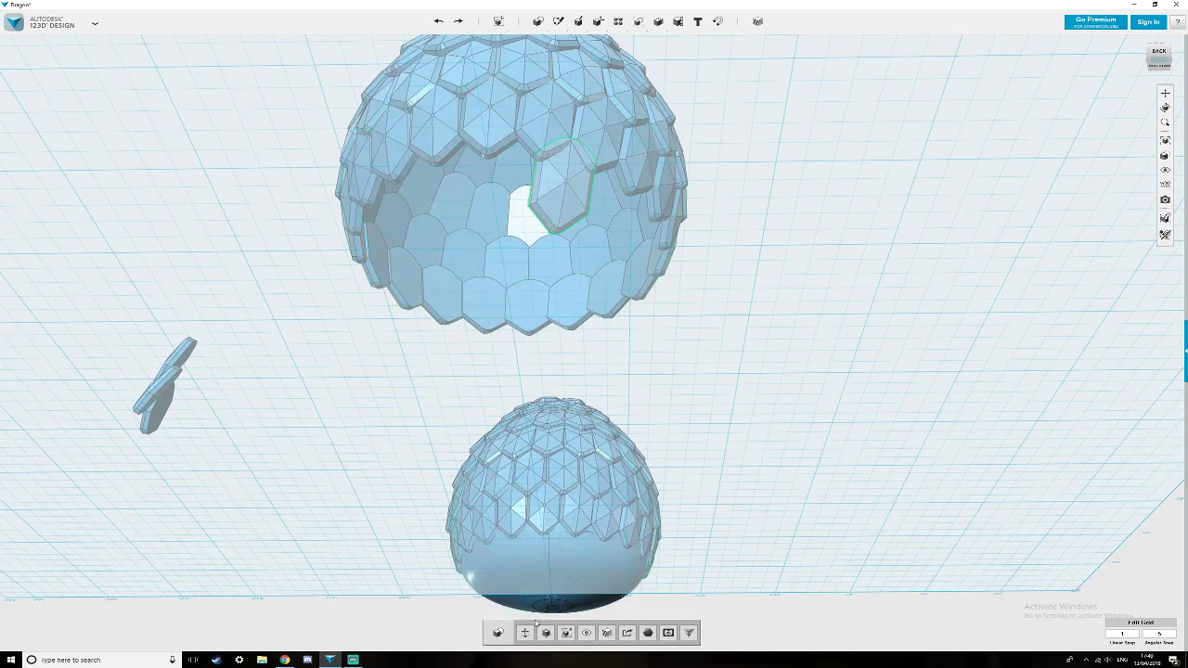
click(524, 638)
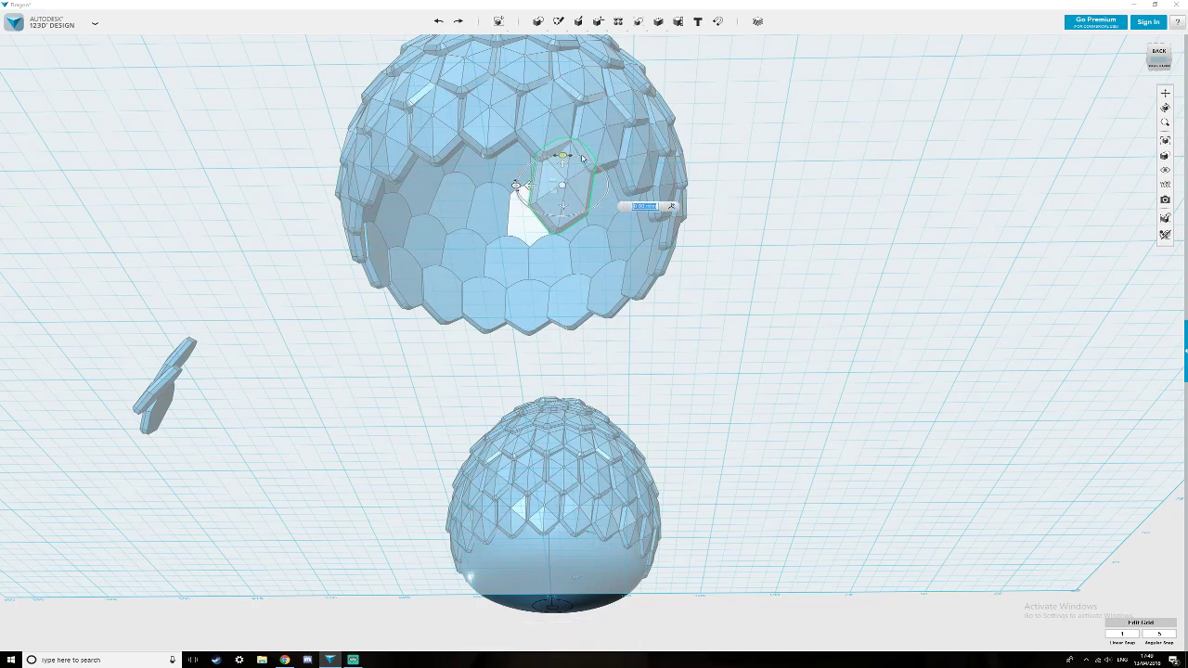
right_drag(593, 178, 575, 199)
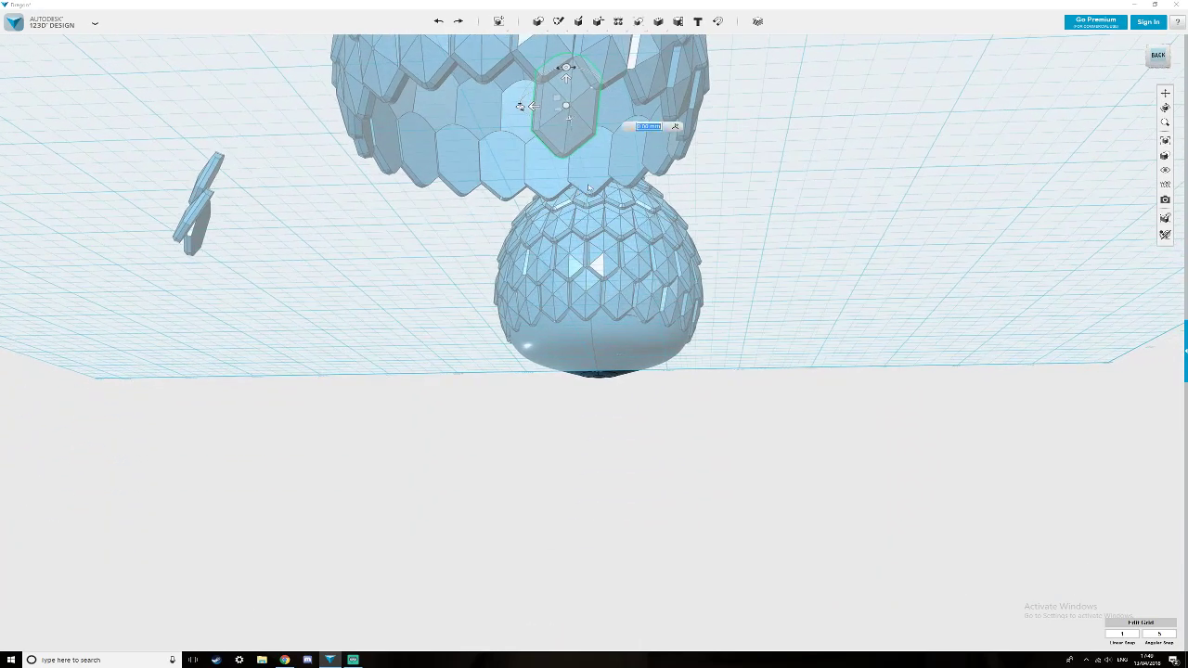
drag(571, 117, 570, 120)
click(846, 197)
Circular-pattern the adjusted scale around the axis of the ring above the egg to form the next row.
mouse_move(619, 28)
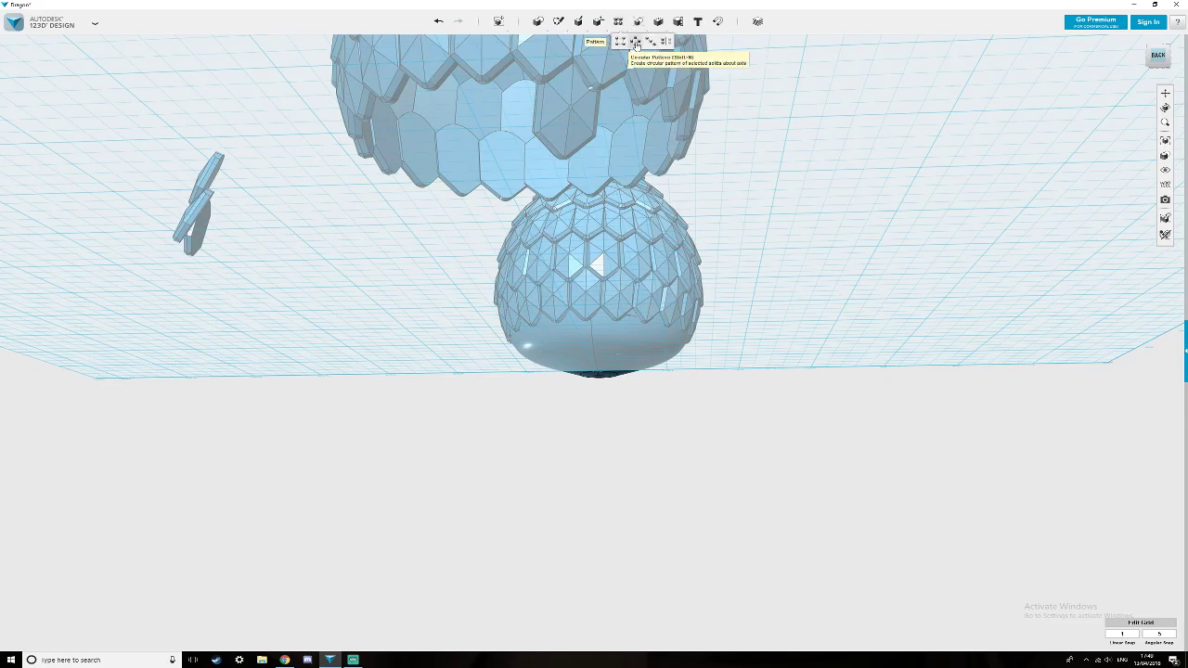
click(637, 44)
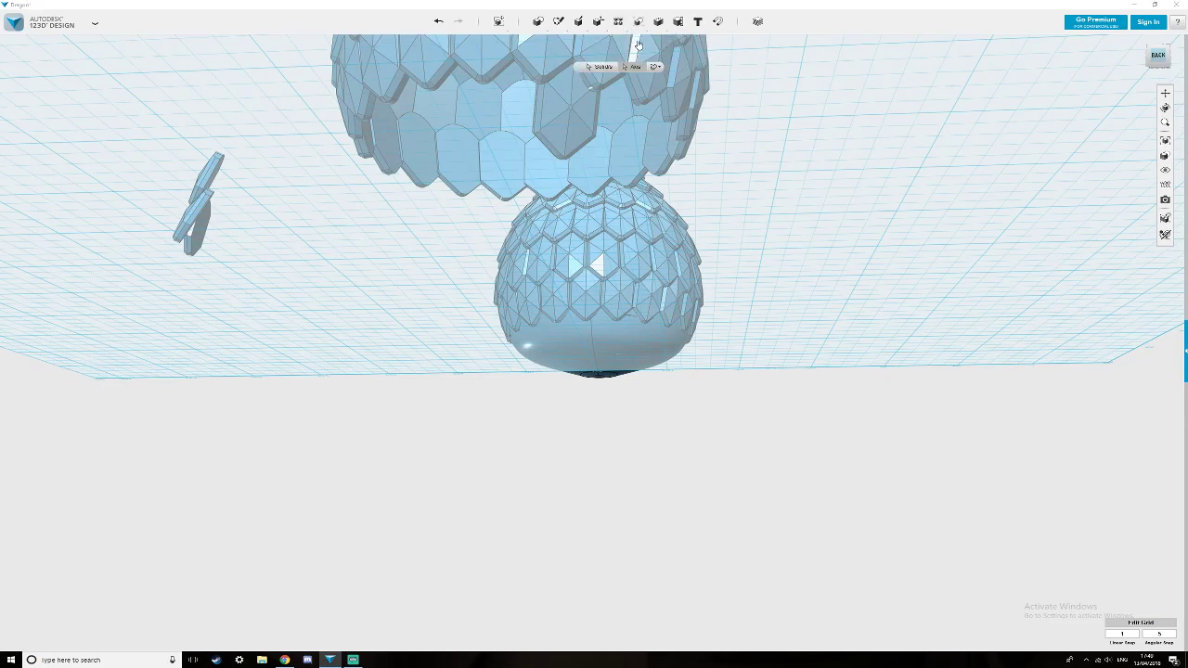
click(573, 109)
click(640, 70)
scroll(634, 113, down, 3)
mouse_move(633, 113)
right_down()
mouse_move(631, 131)
mouse_move(623, 102)
right_up()
click(601, 106)
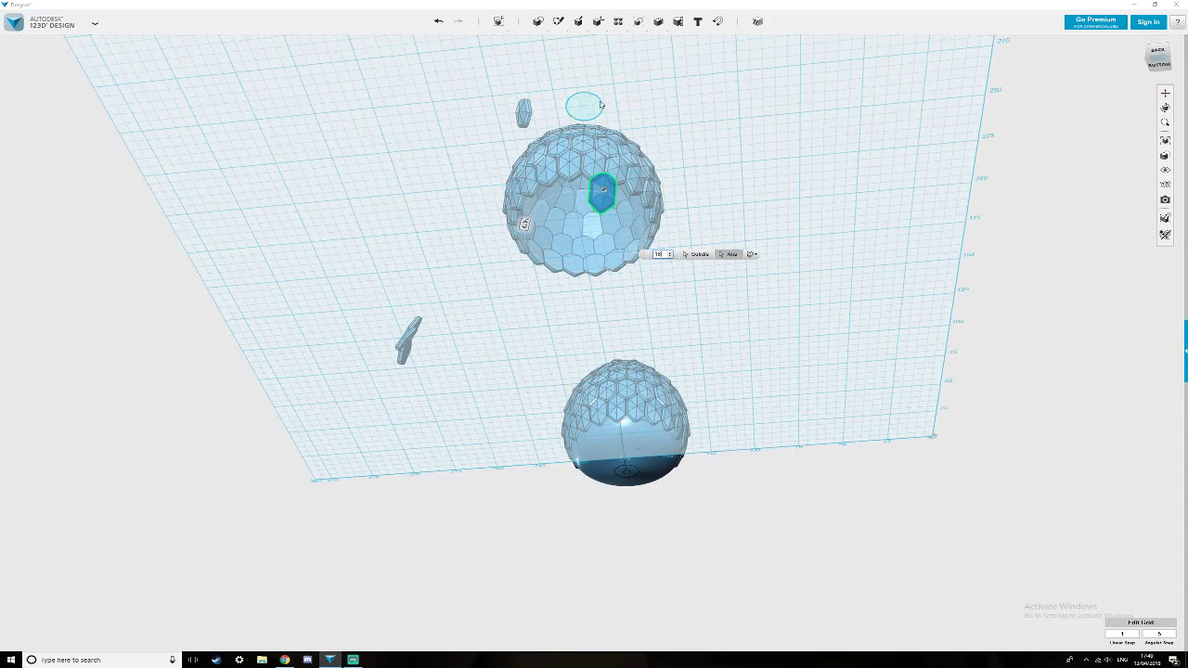
scroll(698, 192, up, 3)
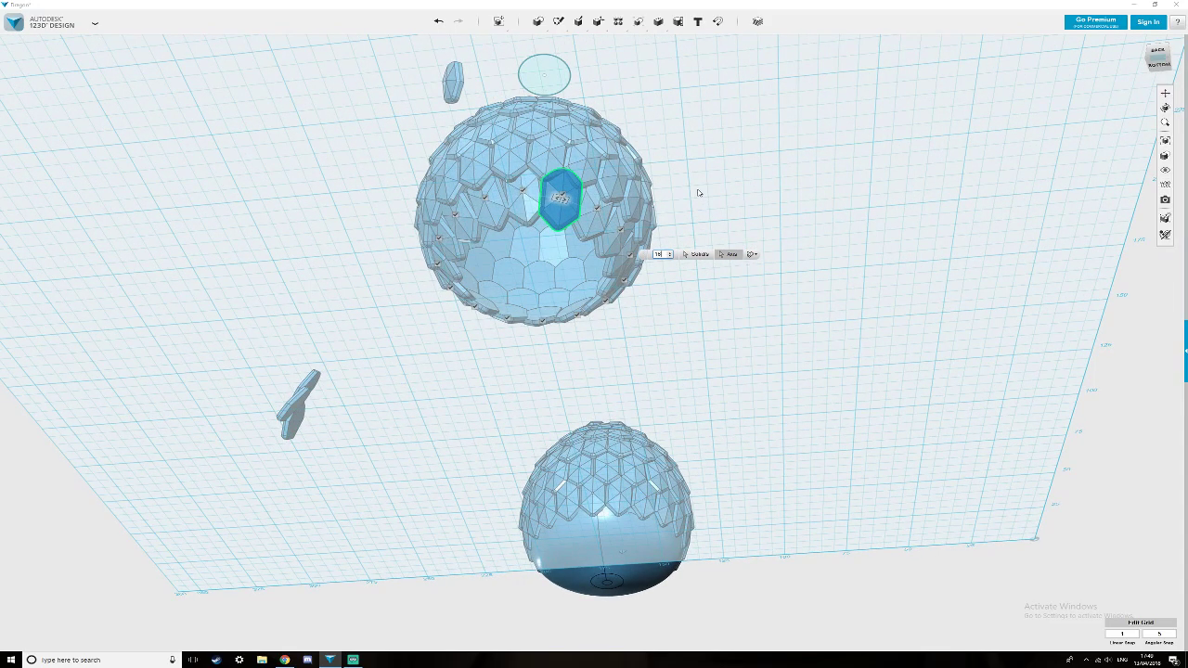
scroll(698, 192, up, 2)
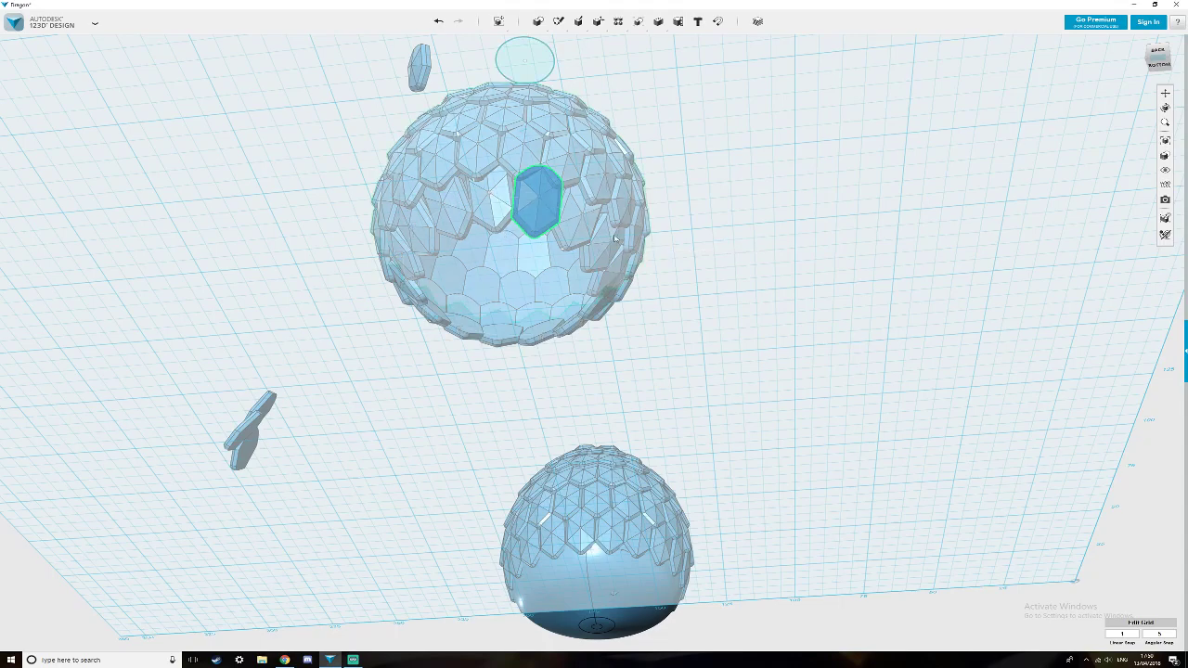
Merge all scales of the newly patterned bottom row into one solid.
right_drag(706, 226, 679, 247)
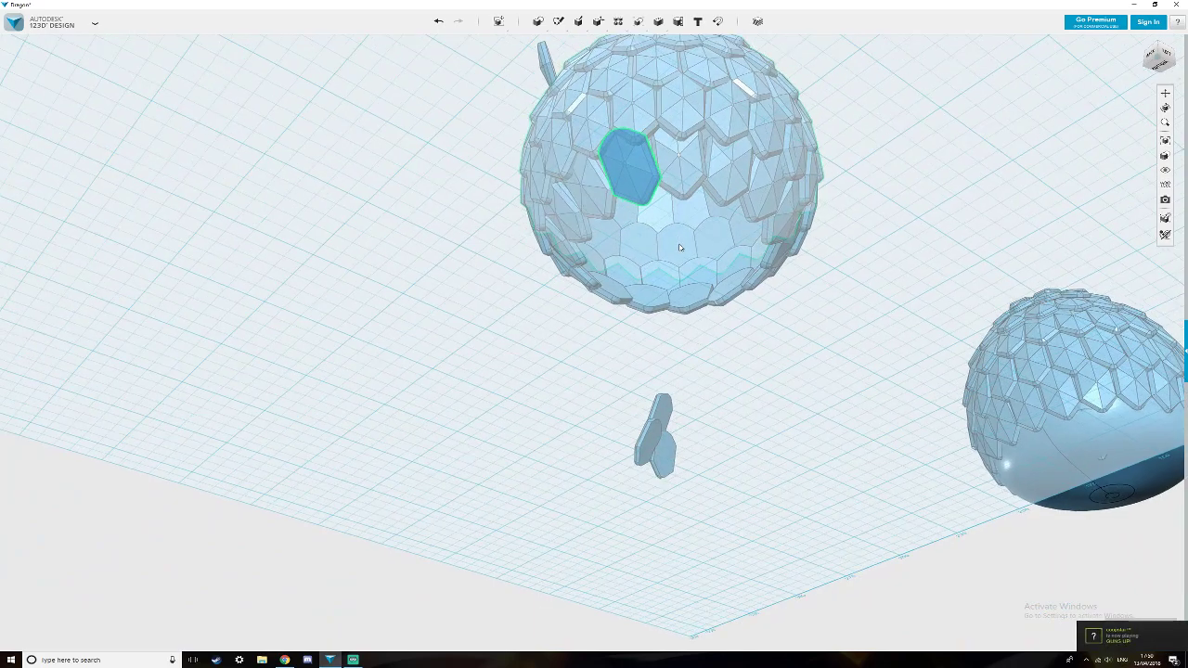
click(674, 163)
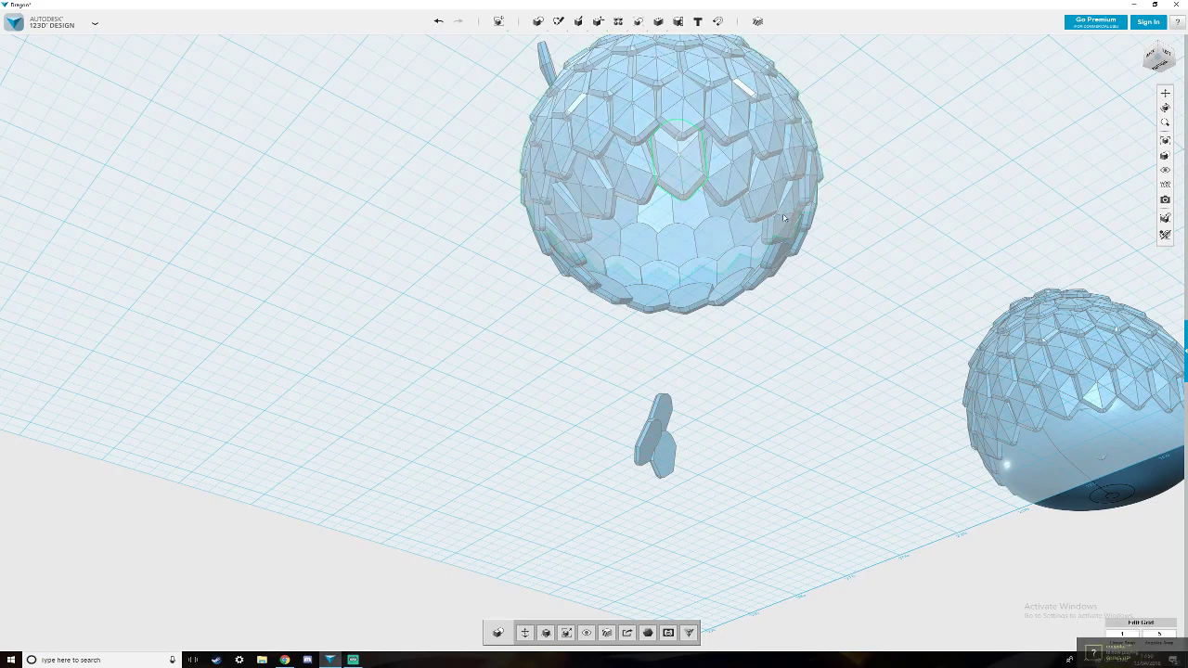
click(888, 208)
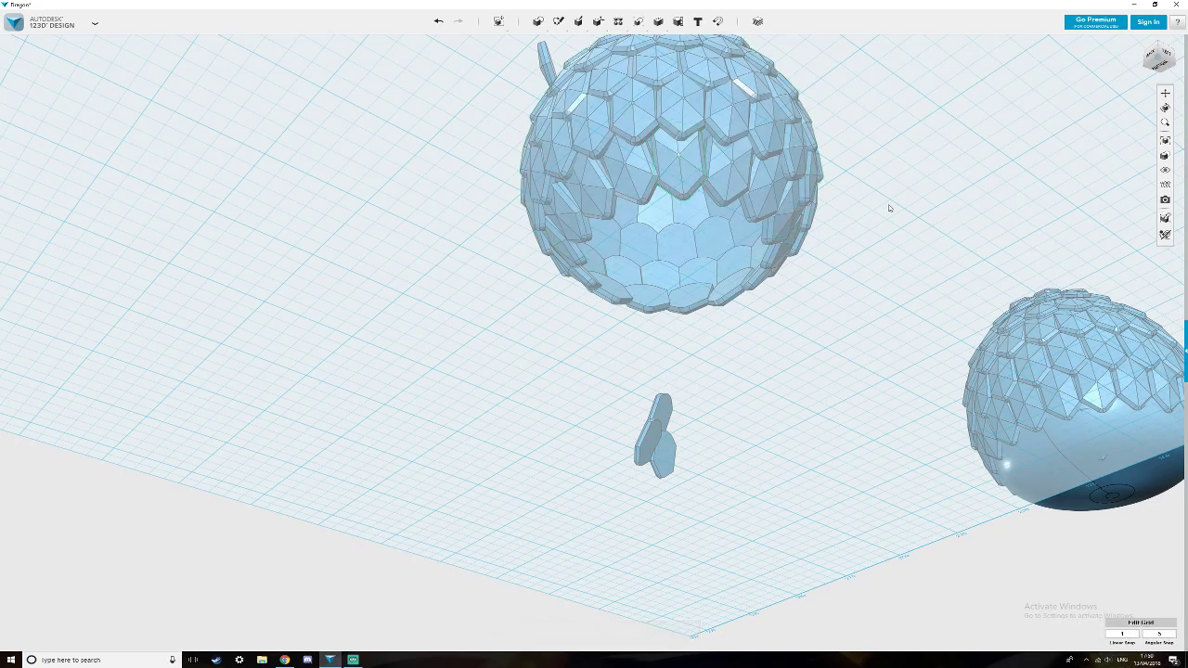
click(678, 164)
click(627, 165)
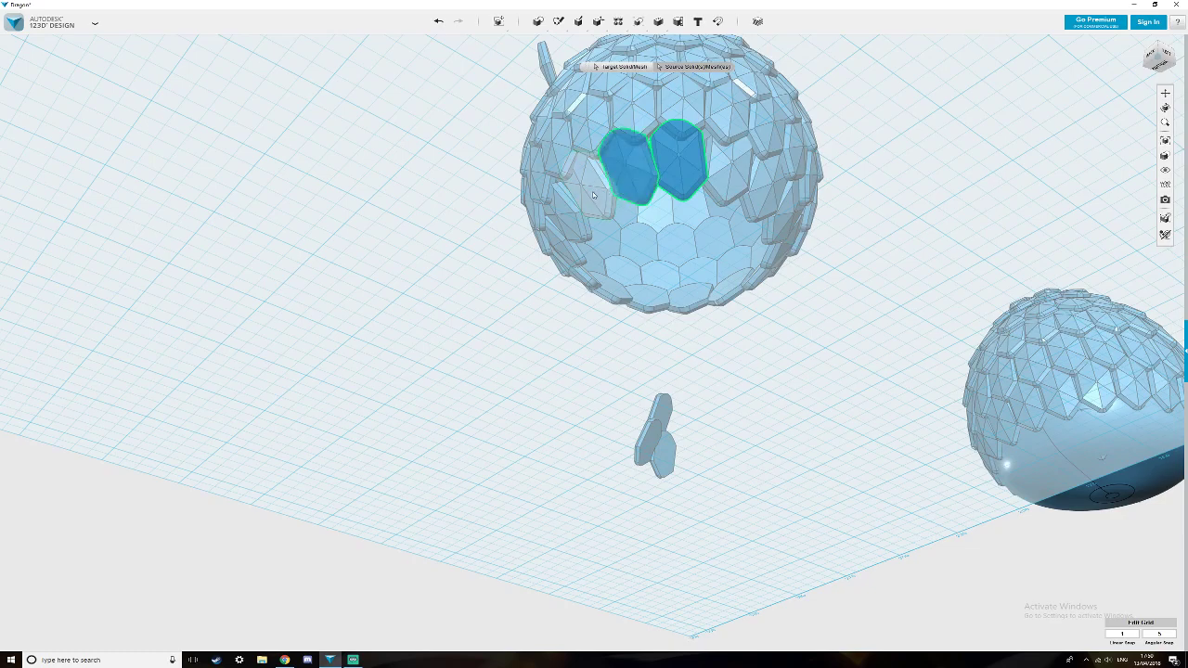
click(563, 214)
click(565, 247)
click(576, 273)
click(607, 289)
click(650, 298)
click(689, 297)
click(729, 294)
click(758, 277)
click(777, 243)
click(786, 213)
click(767, 182)
click(727, 171)
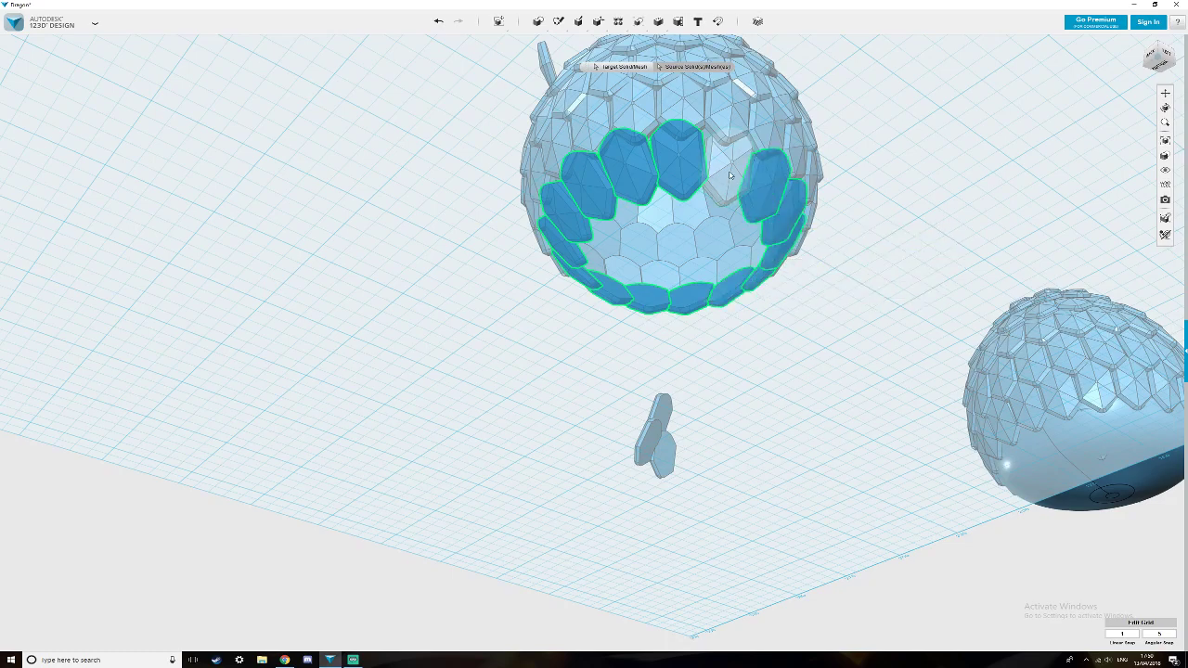
key(Return)
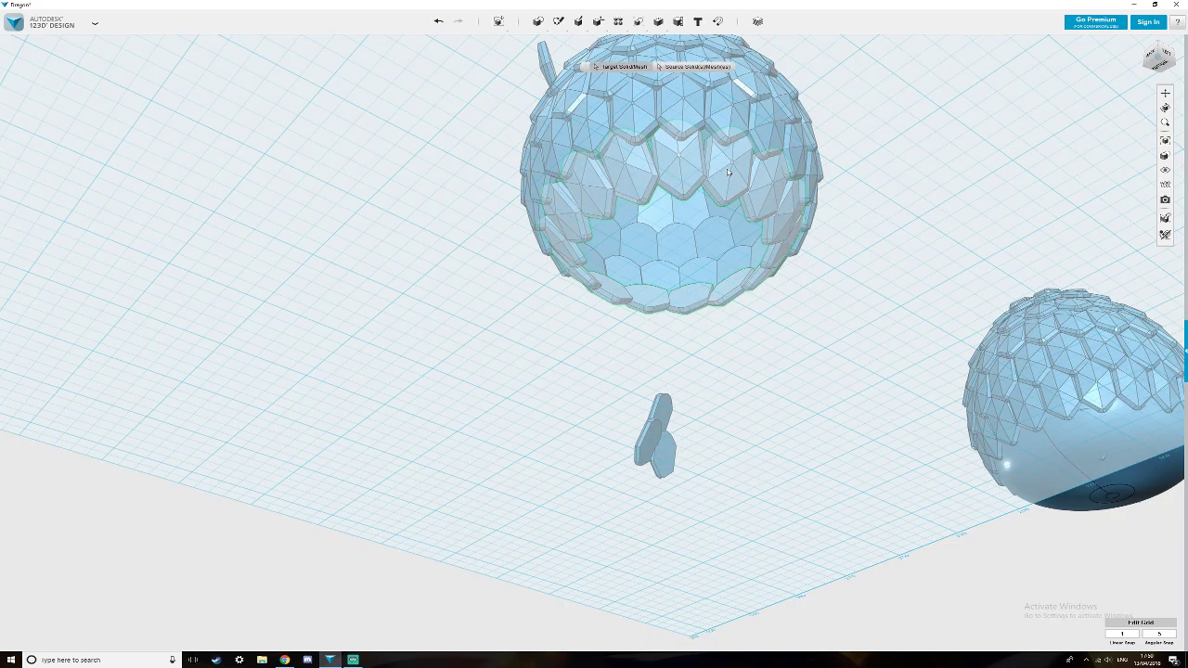
Move the spare scale beside the egg's top down and across to below the egg's open base.
right_drag(845, 295, 790, 381)
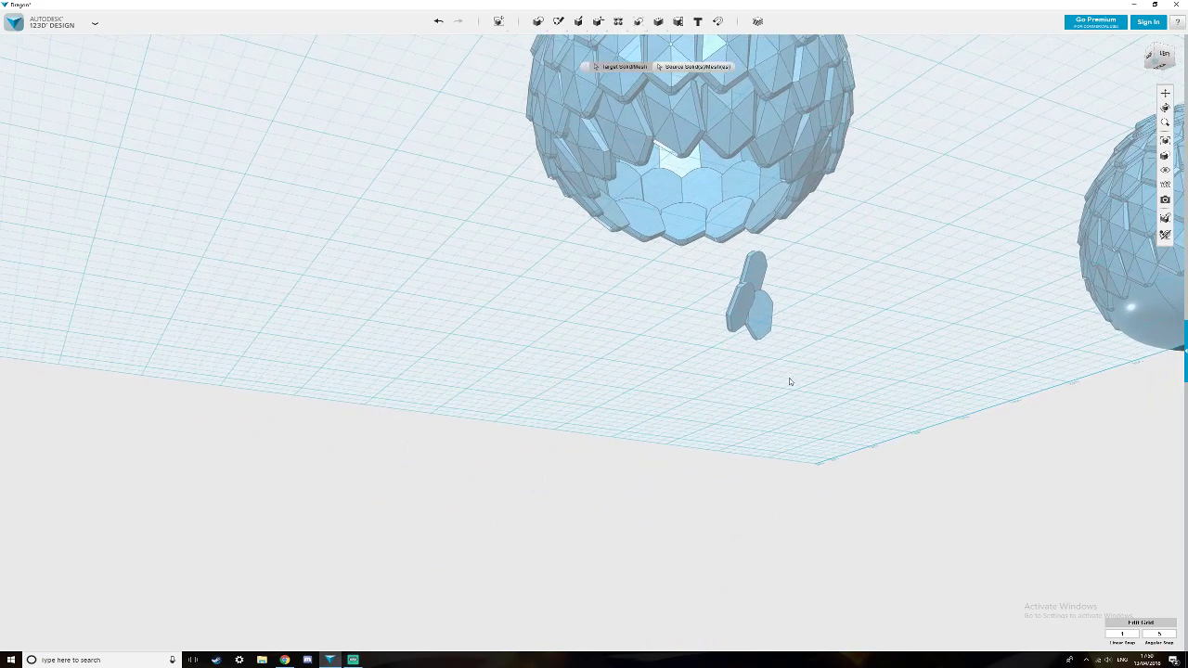
scroll(759, 311, down, 5)
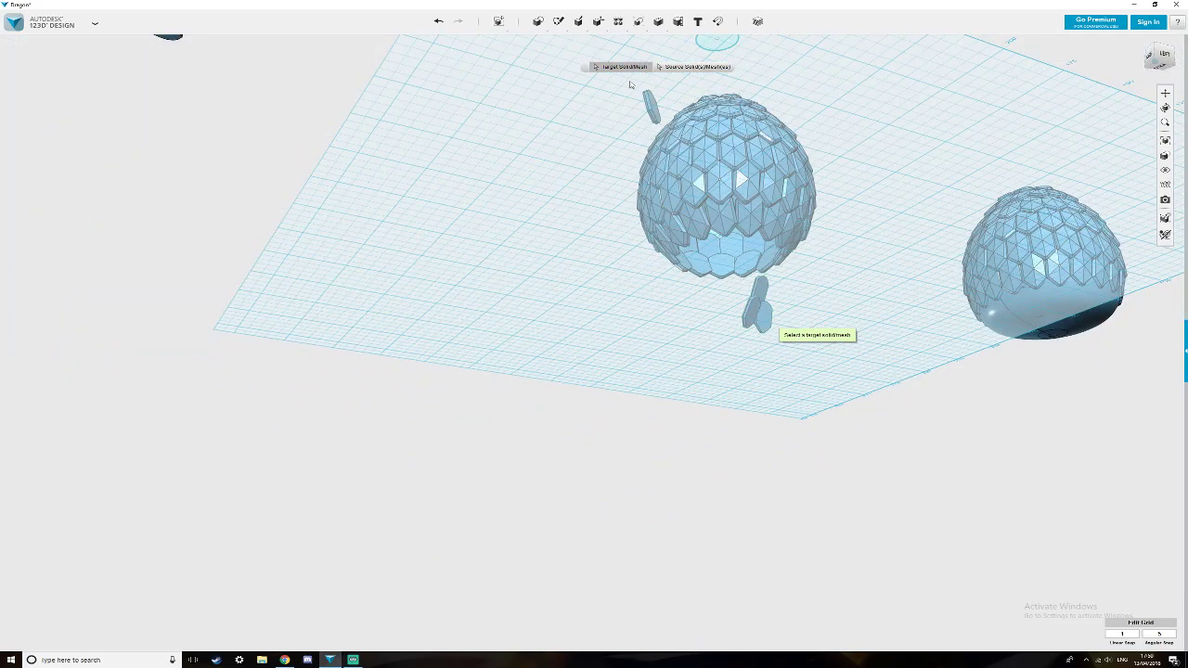
click(651, 105)
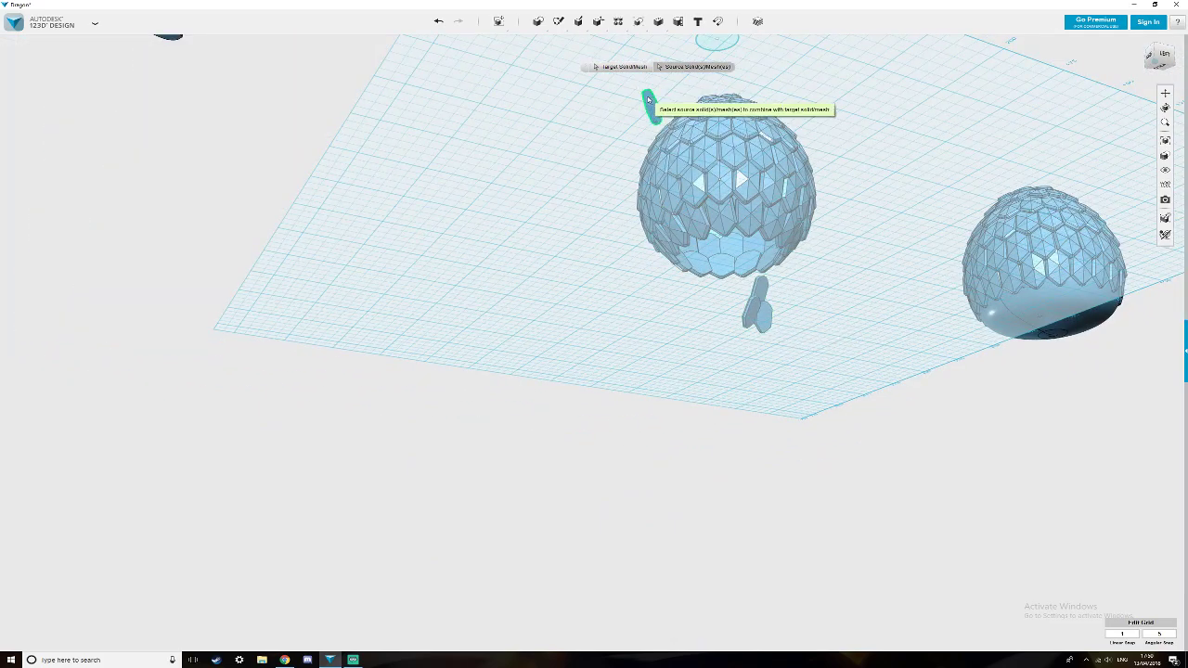
key(ctrl+t)
drag(648, 105, 654, 302)
mouse_move(704, 279)
right_down()
mouse_move(697, 303)
mouse_move(708, 287)
right_up()
scroll(708, 287, up, 3)
drag(692, 114, 799, 135)
Raise the spare scale until it overlaps the lower edge of the egg's scale shell.
scroll(798, 135, down, 3)
right_drag(797, 137, 797, 115)
scroll(788, 167, up, 4)
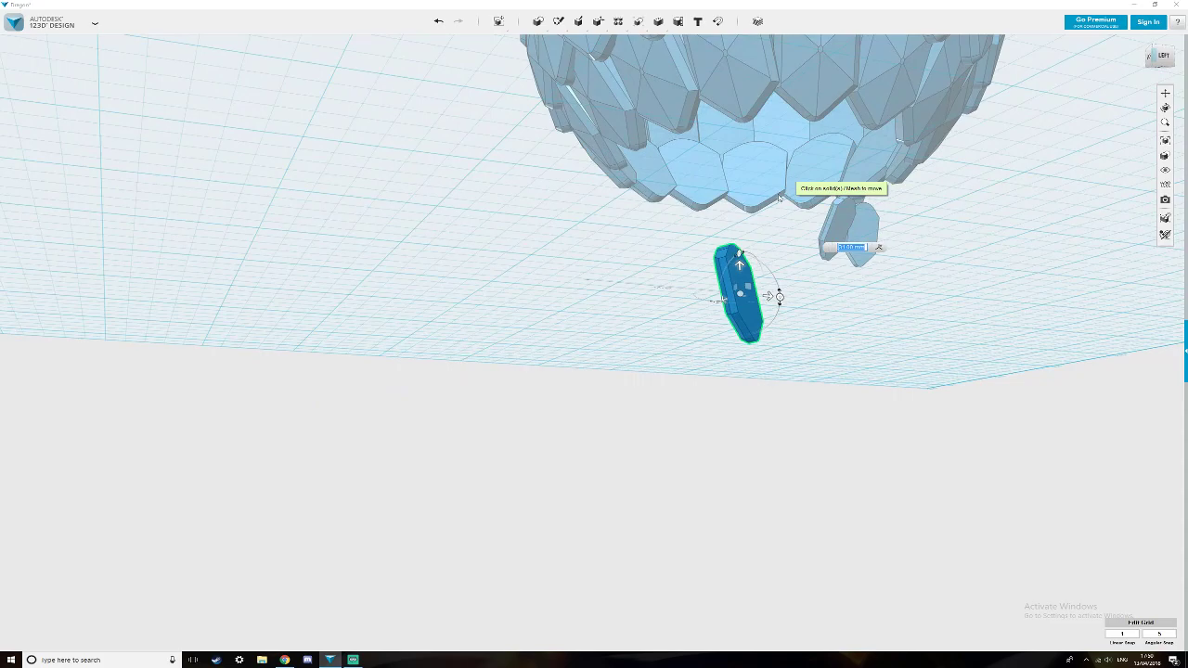
drag(739, 267, 737, 178)
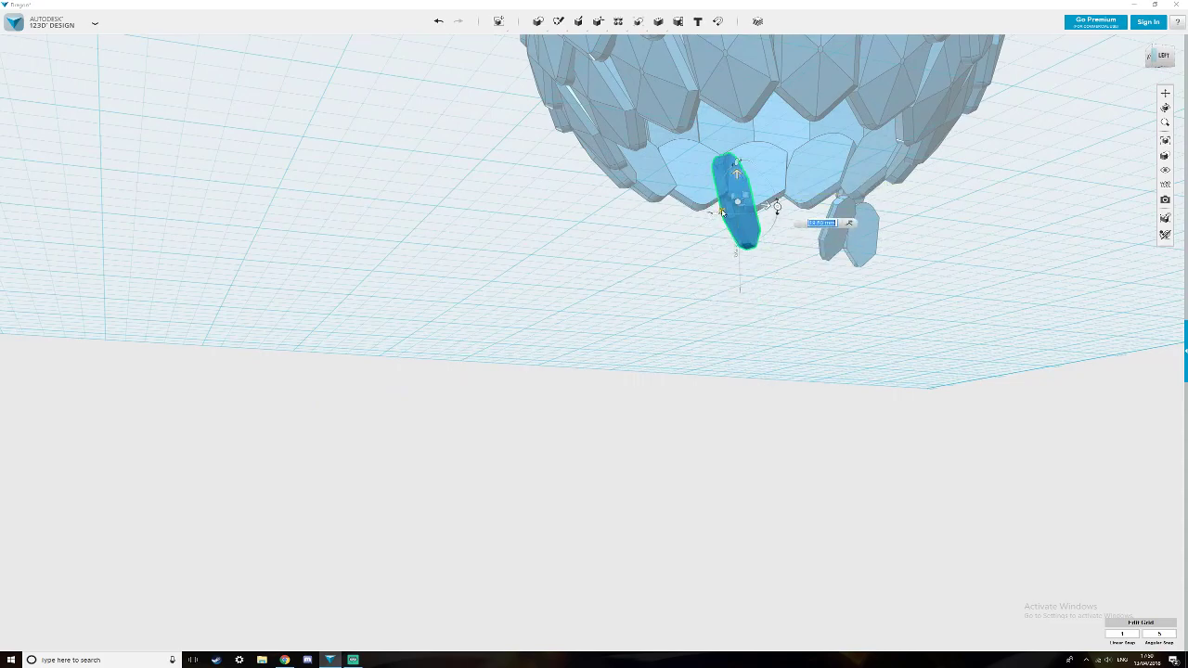
Tilt the spare scale to follow the egg's inward curve and adjust its position beside the lowest row.
right_drag(759, 198, 761, 198)
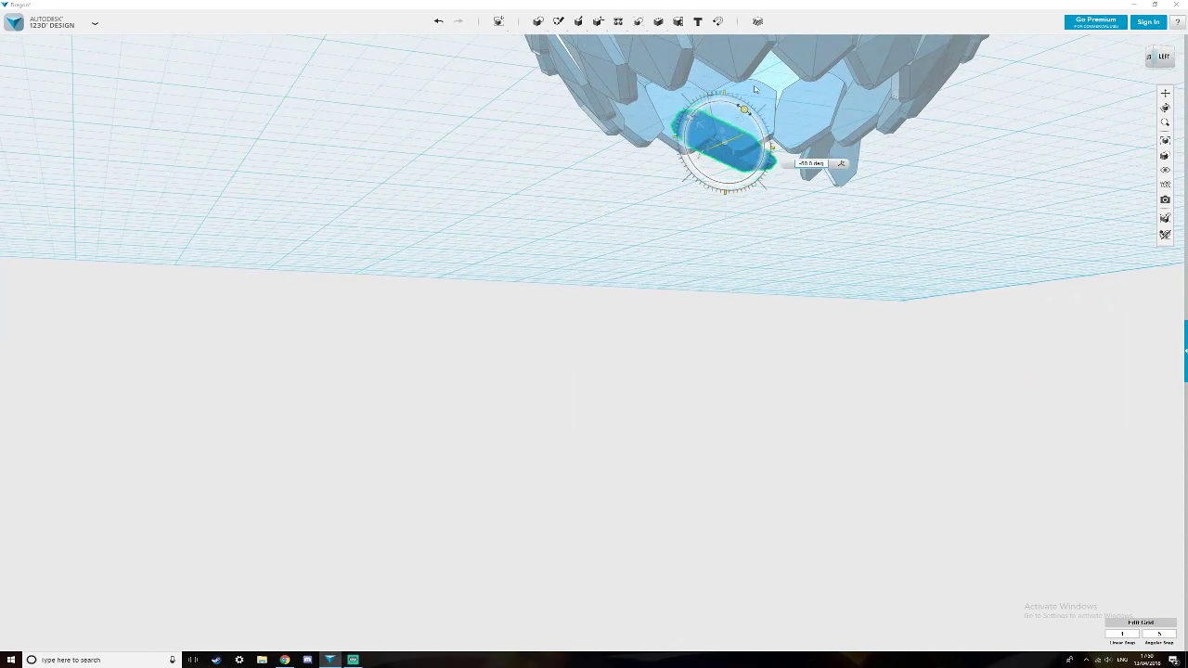
mouse_move(742, 200)
right_down()
mouse_move(750, 213)
mouse_move(761, 198)
right_up()
middle_drag(654, 290, 898, 355)
right_drag(637, 304, 608, 299)
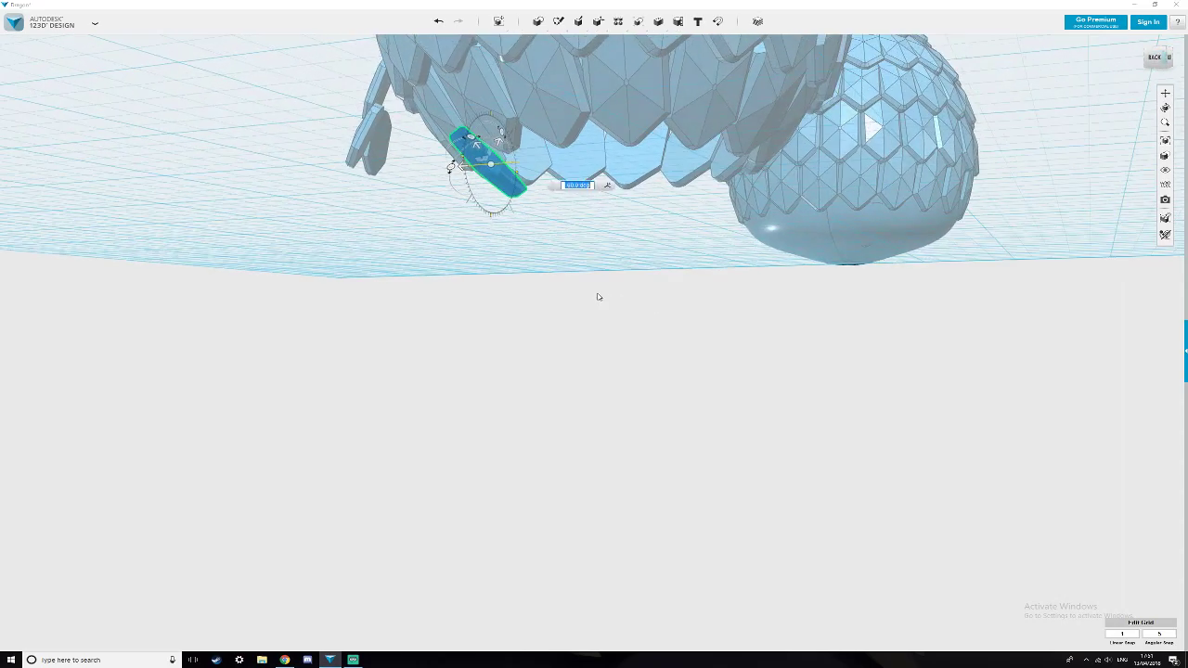
middle_drag(635, 361, 715, 411)
scroll(692, 392, up, 2)
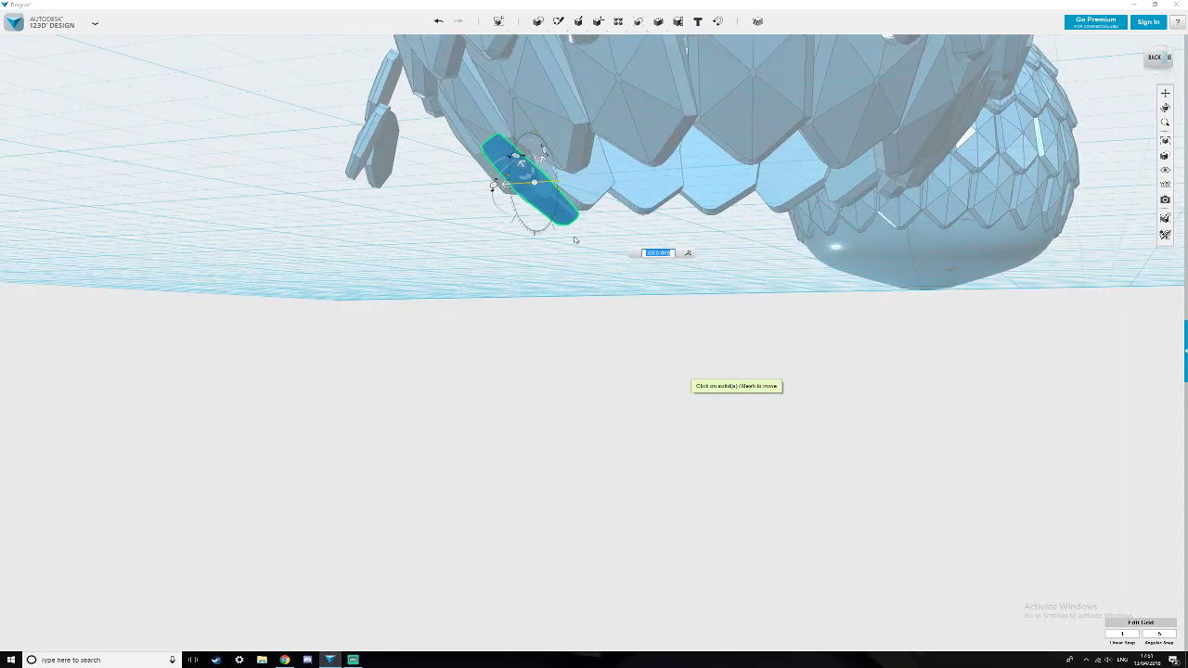
drag(553, 172, 549, 284)
Rotate the spare scale further until it lies nearly horizontal beneath the egg's lowest row.
mouse_move(549, 284)
right_down()
mouse_move(536, 278)
mouse_move(536, 288)
right_up()
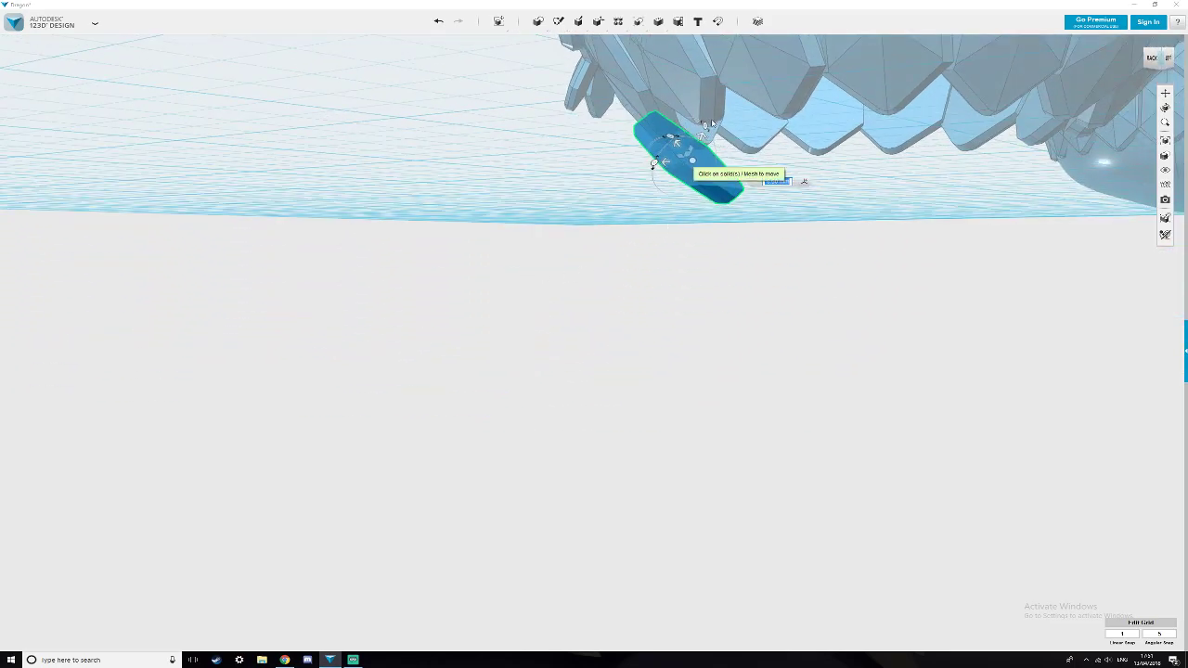
drag(711, 123, 697, 130)
drag(655, 165, 644, 205)
right_drag(692, 237, 595, 268)
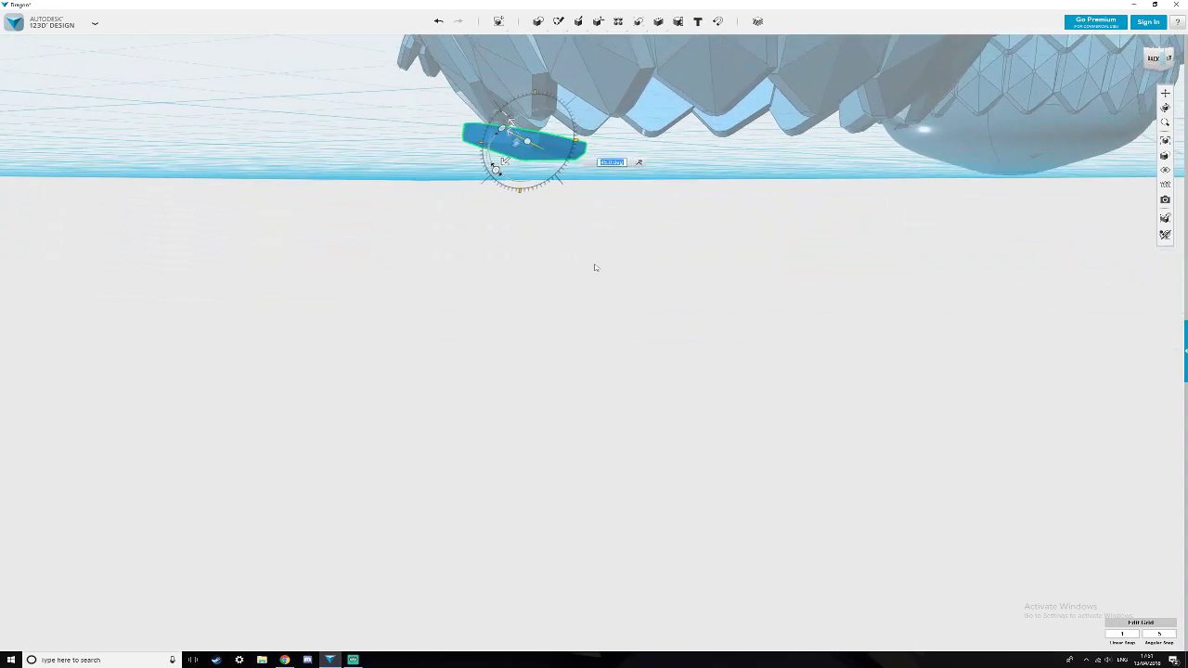
click(595, 268)
Slide the spare scale sideways further under the egg, checking its placement from below.
click(516, 141)
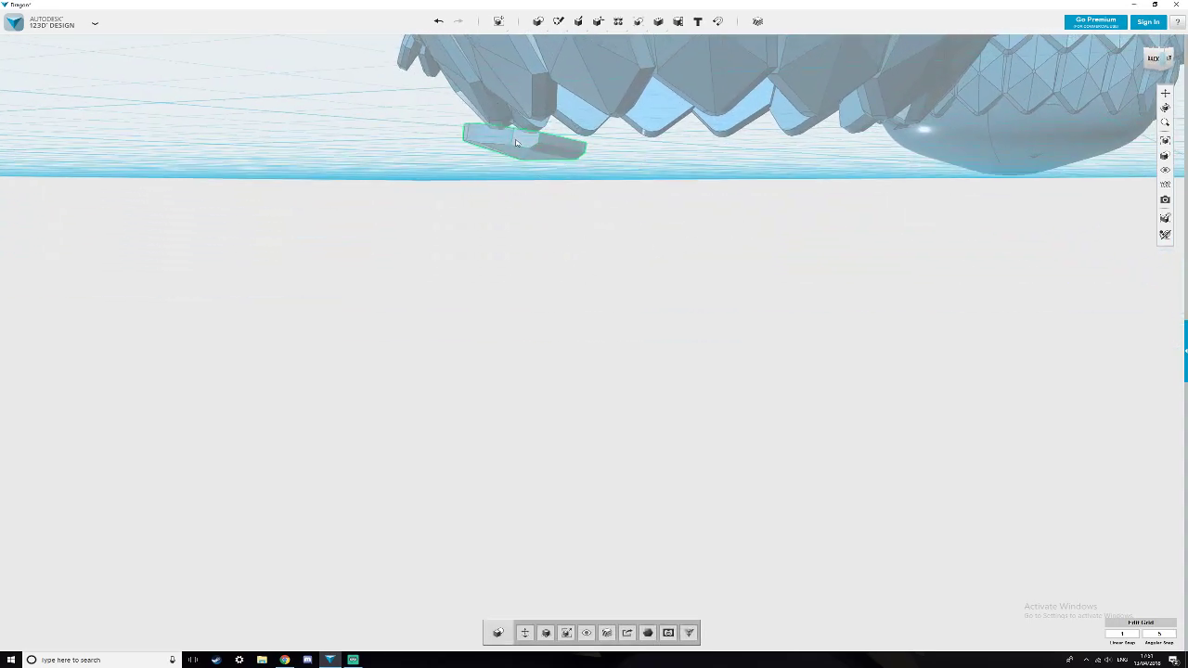
click(524, 632)
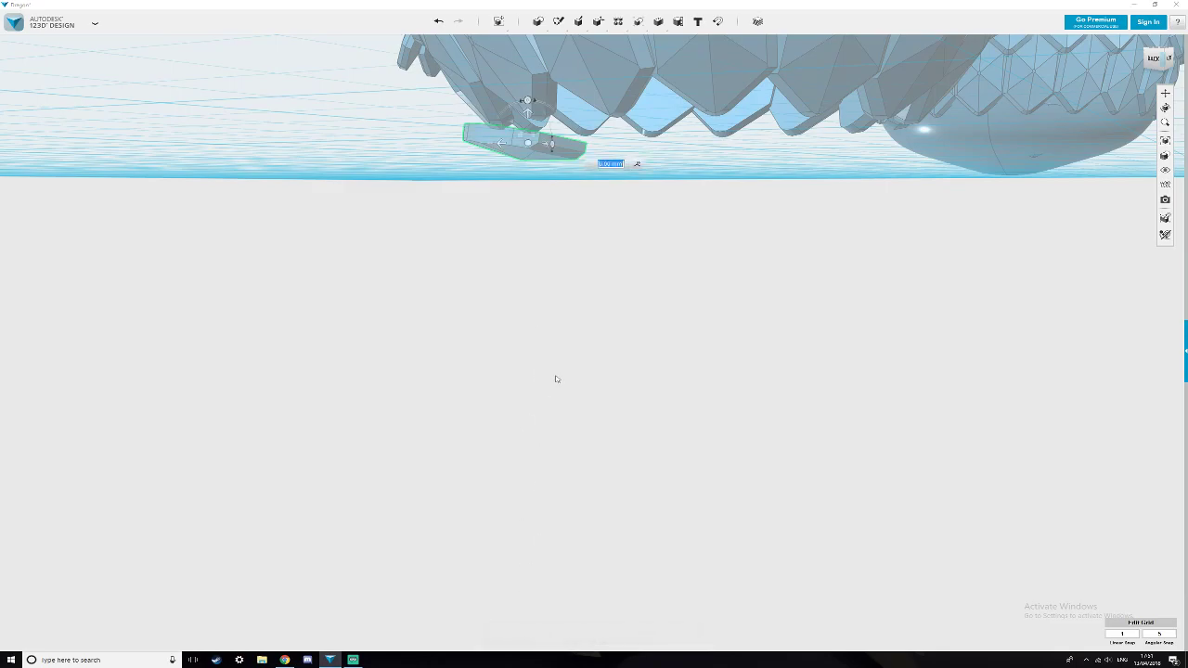
drag(527, 101, 525, 102)
drag(545, 147, 623, 147)
click(657, 311)
right_drag(658, 312, 881, 363)
drag(1015, 411, 770, 269)
right_drag(959, 271, 1007, 435)
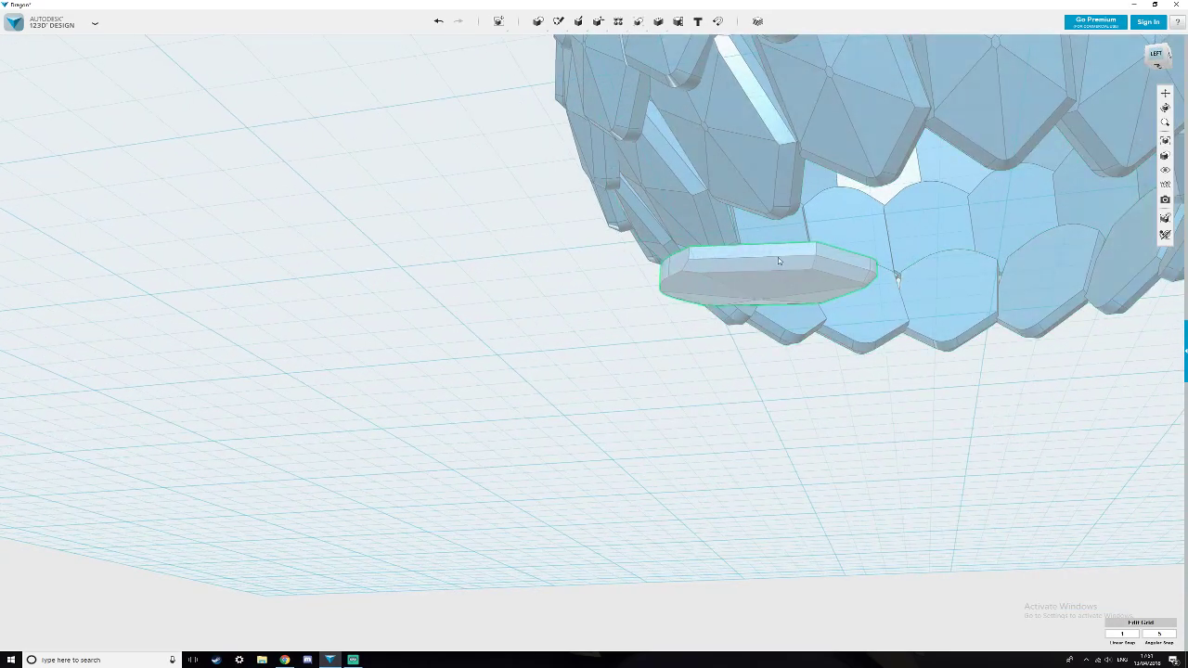
Raise the spare scale into the gap behind the lowest row and apply a -1 mm offset.
click(779, 261)
mouse_move(498, 21)
click(504, 42)
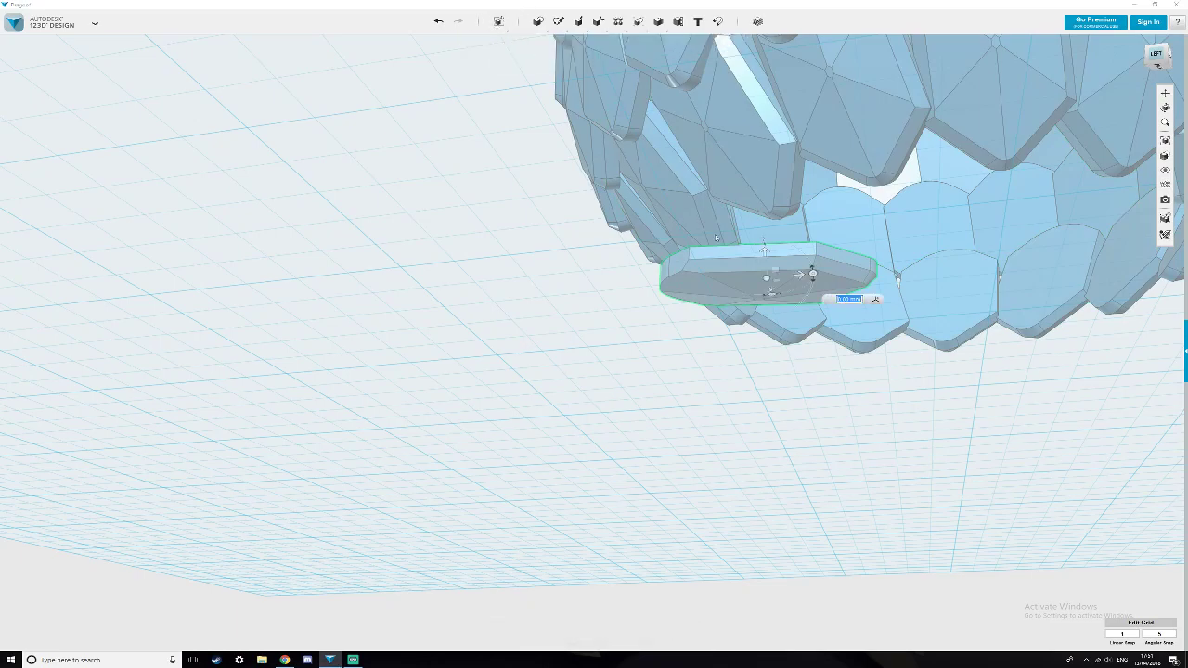
drag(766, 253, 794, 219)
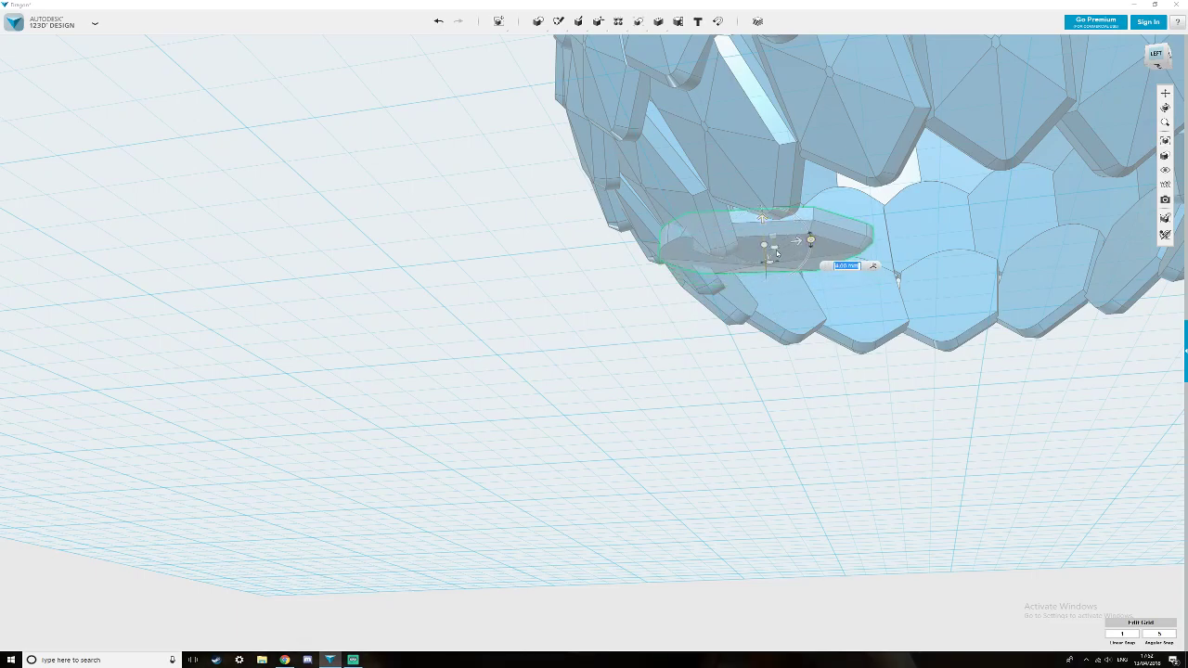
text(-1)
key(Return)
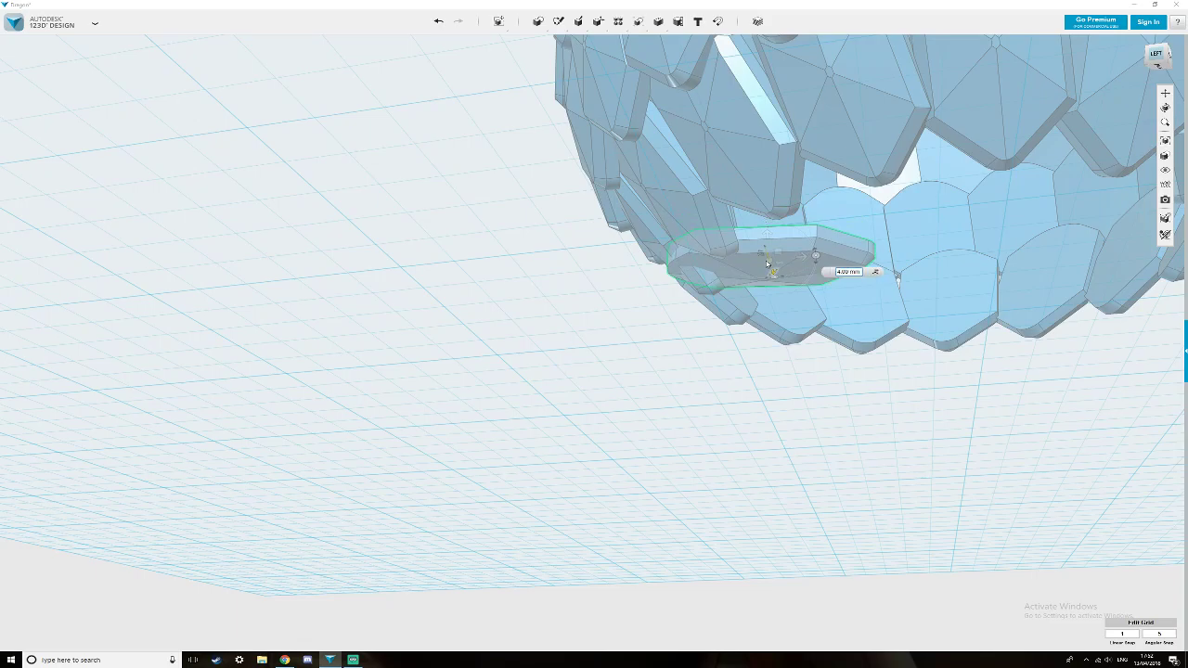
Shift the spare scale closer behind the lowest row and adjust its rotation in the base opening.
drag(774, 254, 859, 216)
right_drag(786, 216, 782, 227)
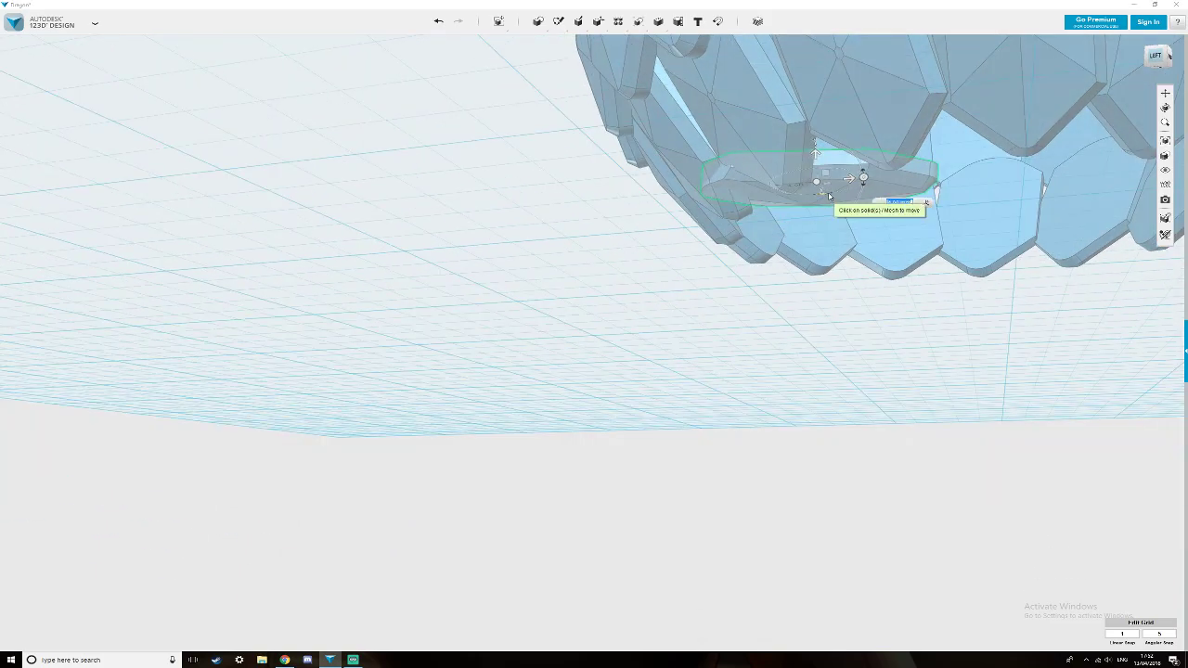
drag(830, 196, 802, 198)
right_drag(795, 229, 825, 202)
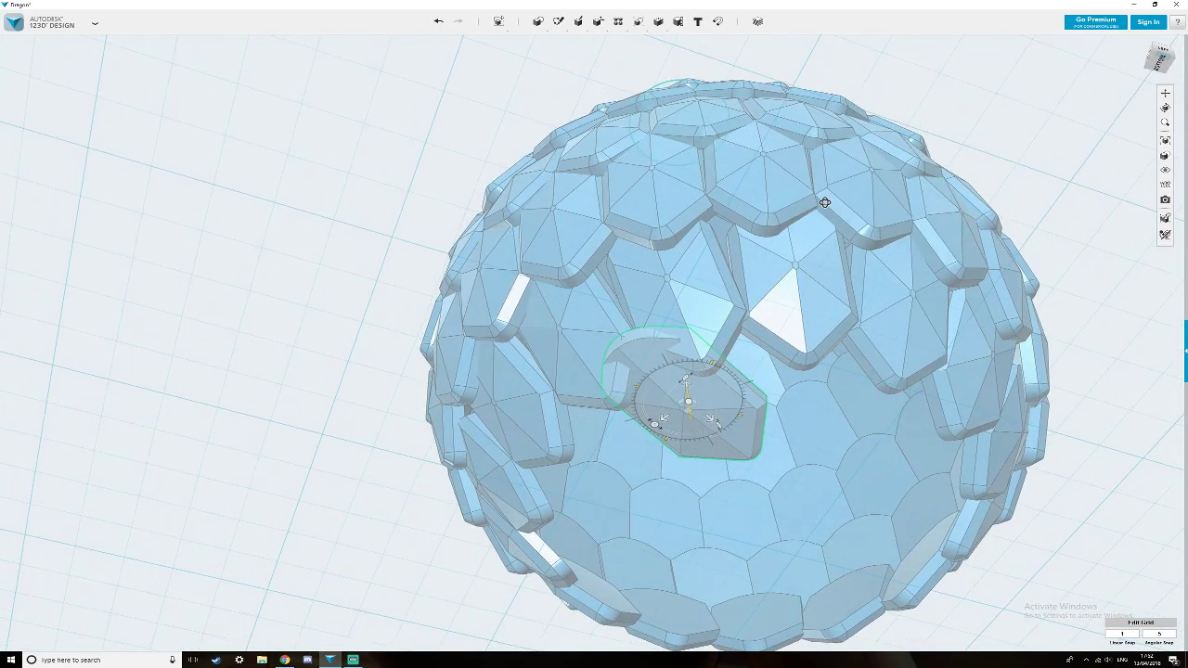
Fine-tune the spare scale's position and angle behind the lowest row, checking the overlap from several sides.
drag(691, 393, 694, 386)
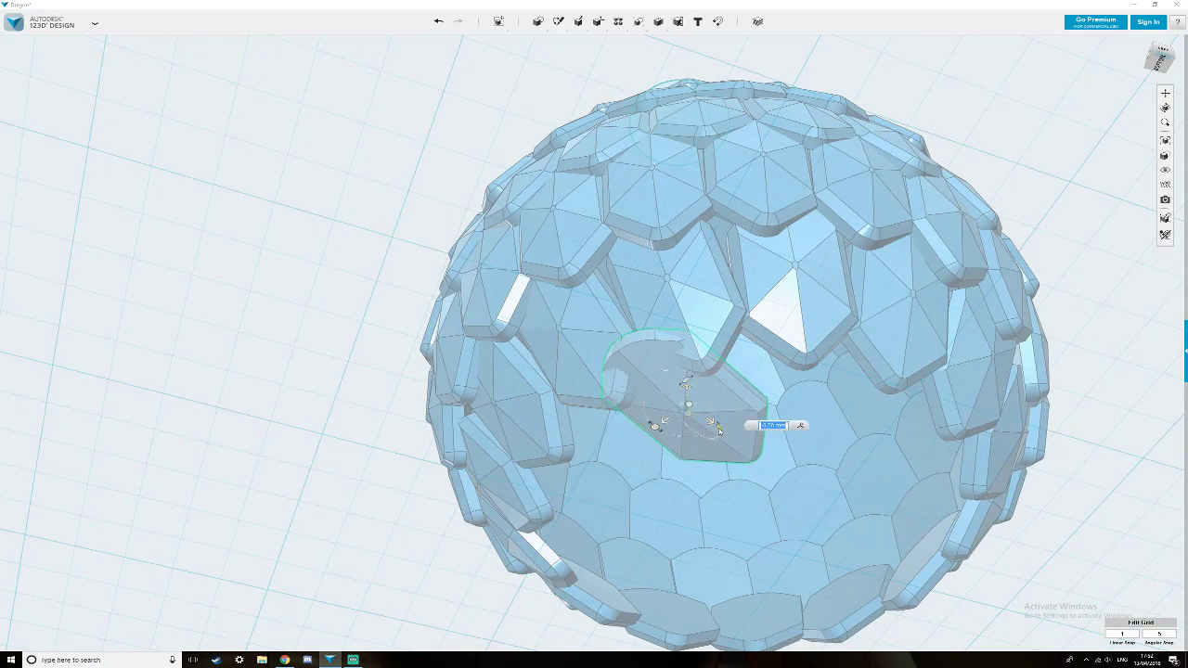
drag(720, 428, 713, 432)
right_drag(780, 413, 725, 415)
drag(862, 165, 854, 180)
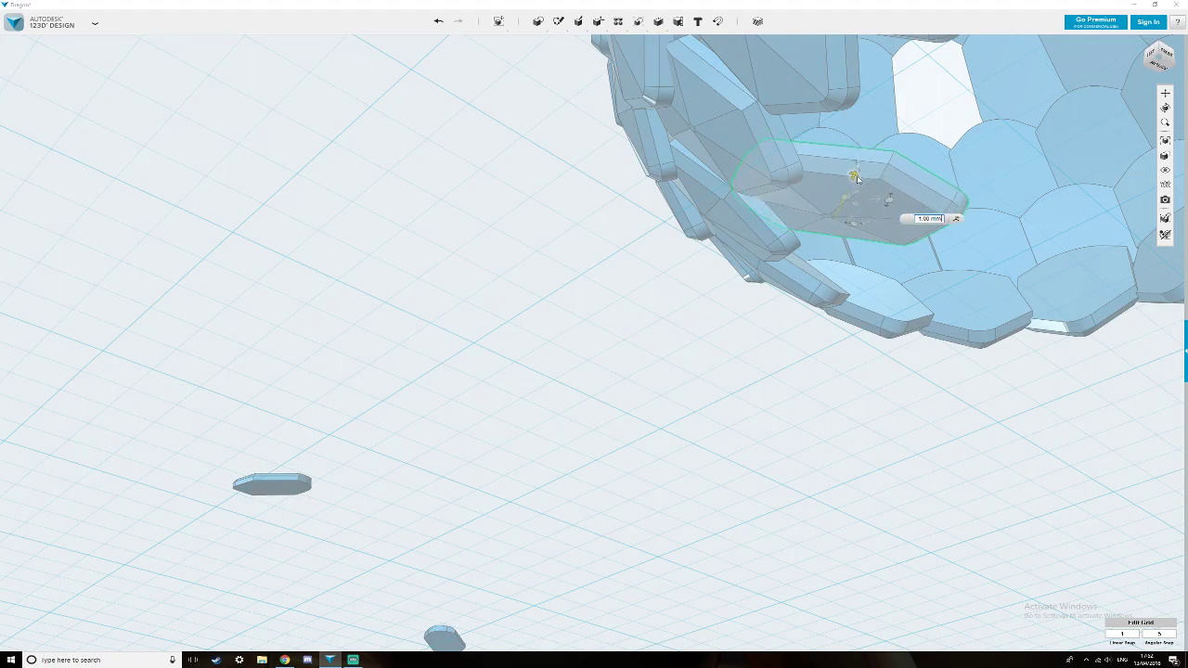
right_drag(855, 183, 870, 282)
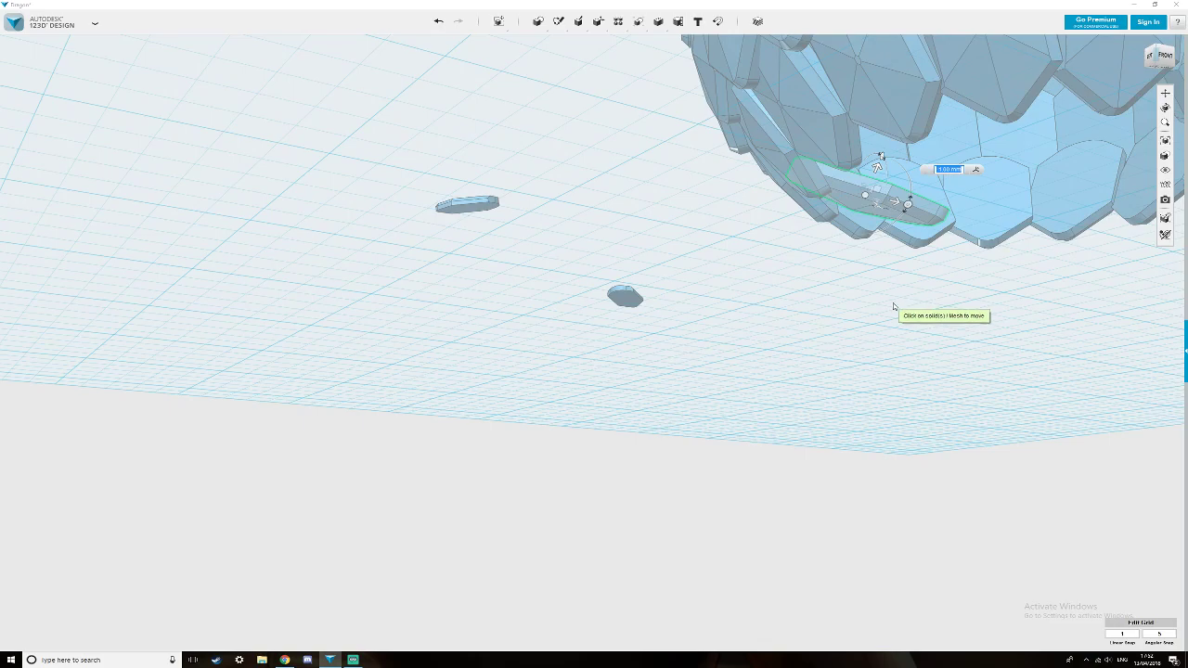
Try a circular pattern of the positioned scale around the circle above the egg.
key(Escape)
right_drag(911, 299, 933, 255)
right_drag(993, 338, 985, 363)
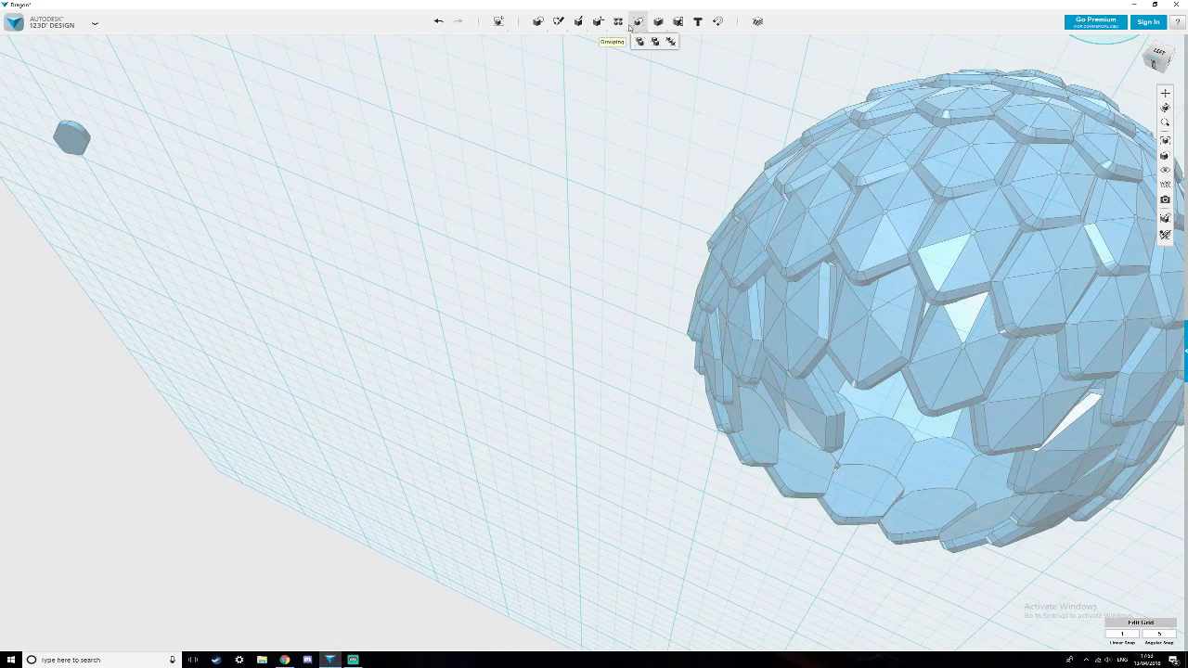
click(626, 41)
click(816, 413)
scroll(817, 413, down, 5)
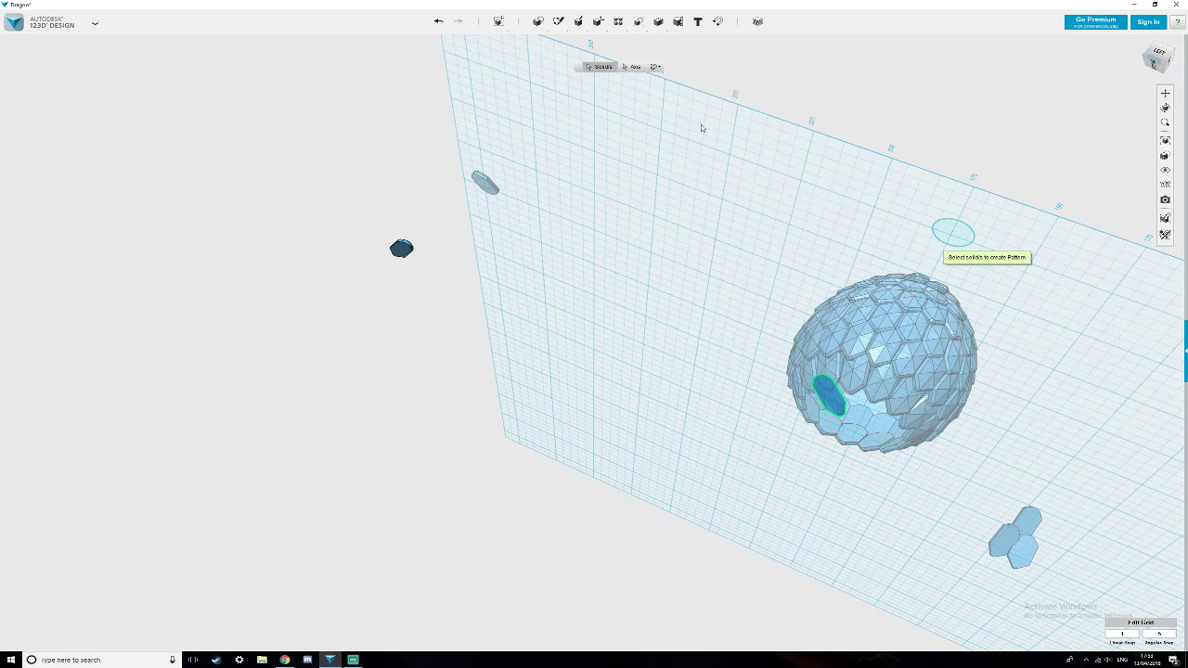
click(631, 66)
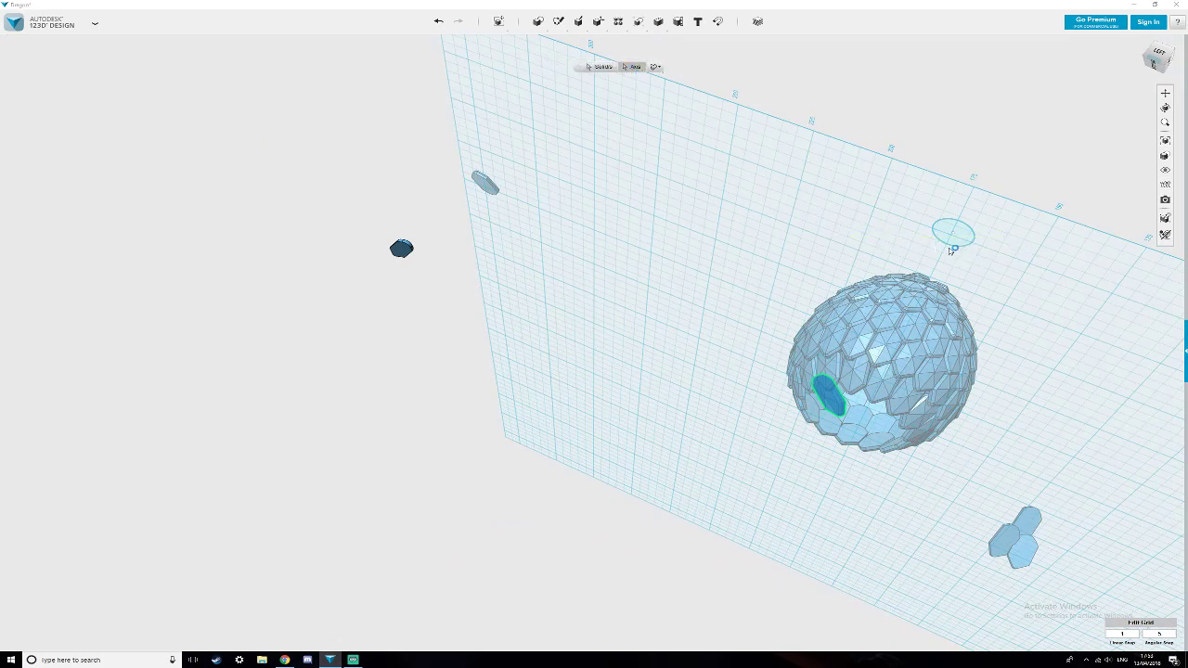
click(953, 244)
key(Return)
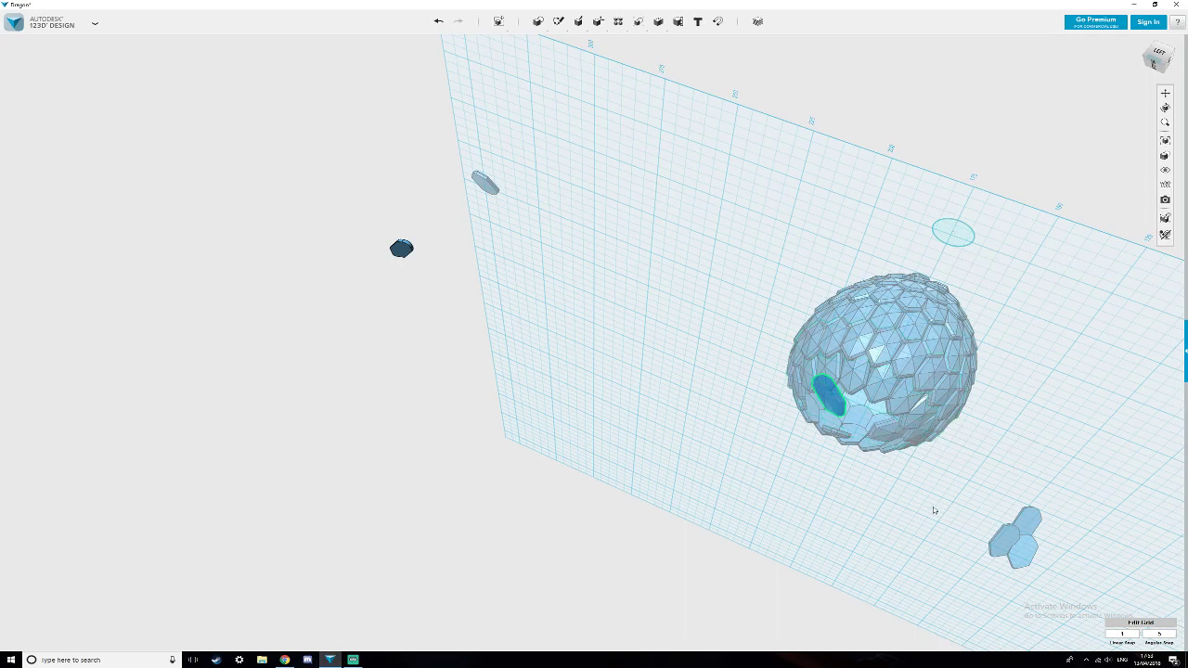
Undo the circular pattern of the scale in the base opening.
mouse_move(606, 17)
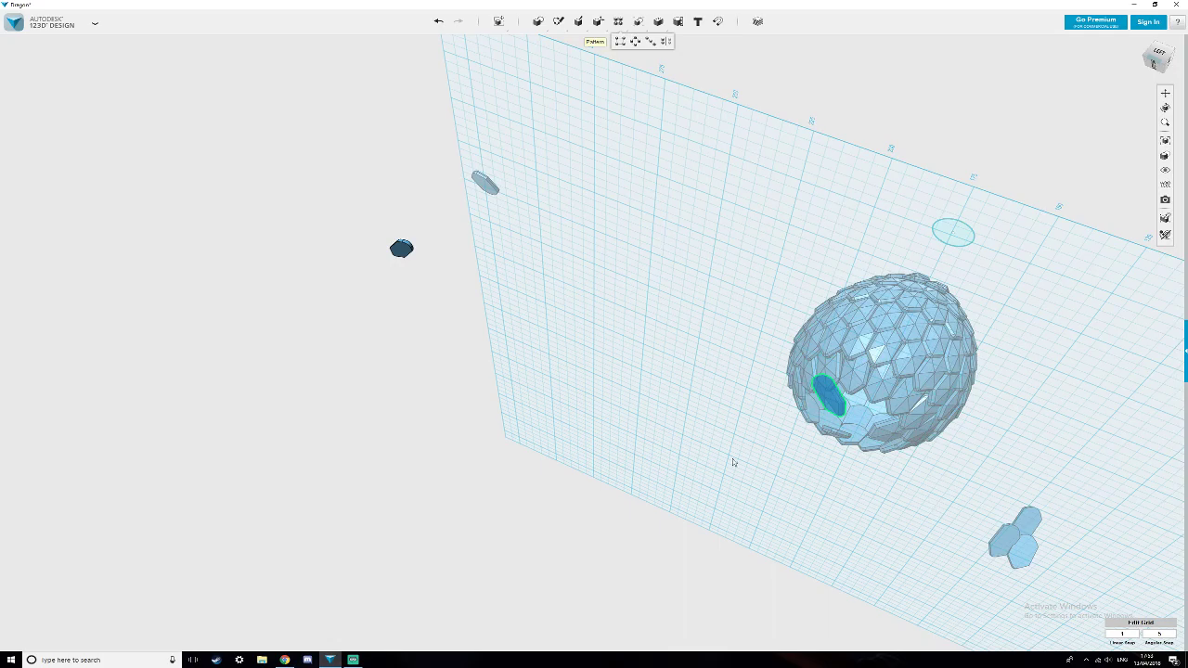
scroll(822, 504, up, 5)
right_drag(832, 476, 830, 459)
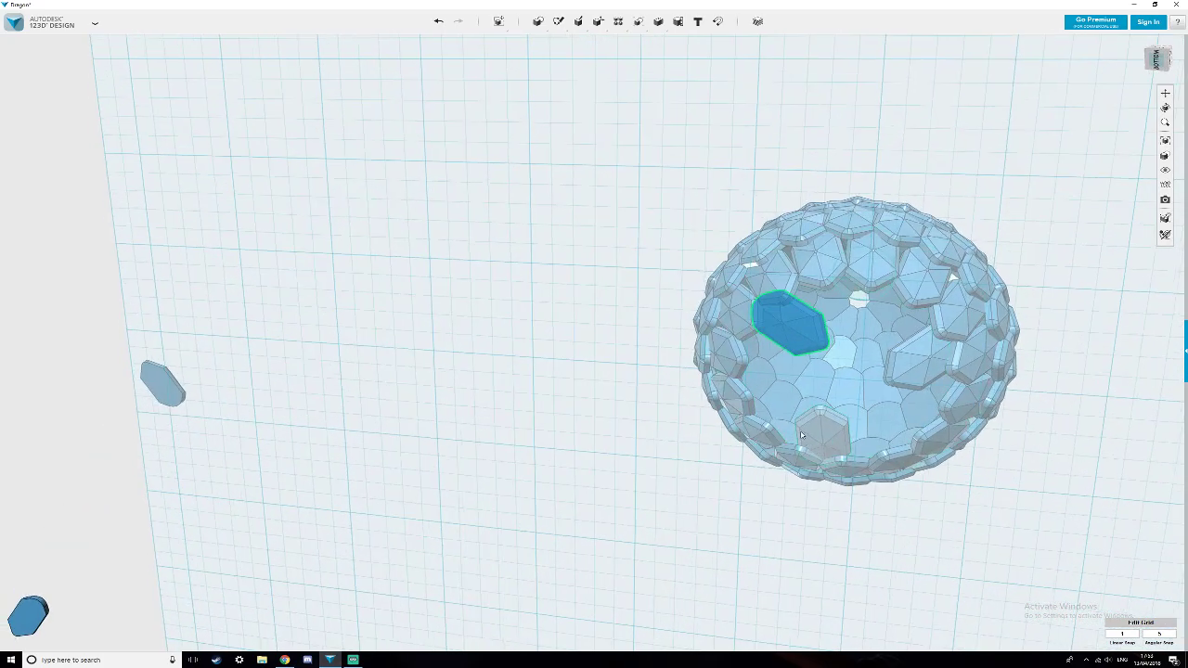
key(Delete)
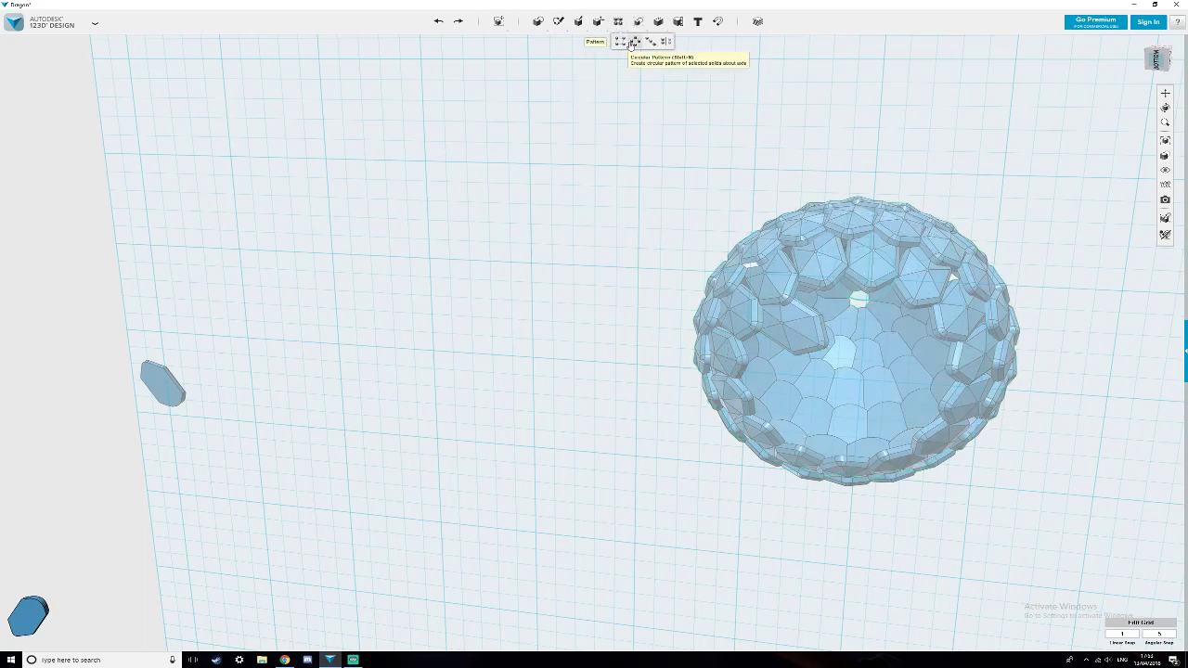
Circular-pattern the scale behind the lowest row around the egg's axis with a count of 12.
click(635, 41)
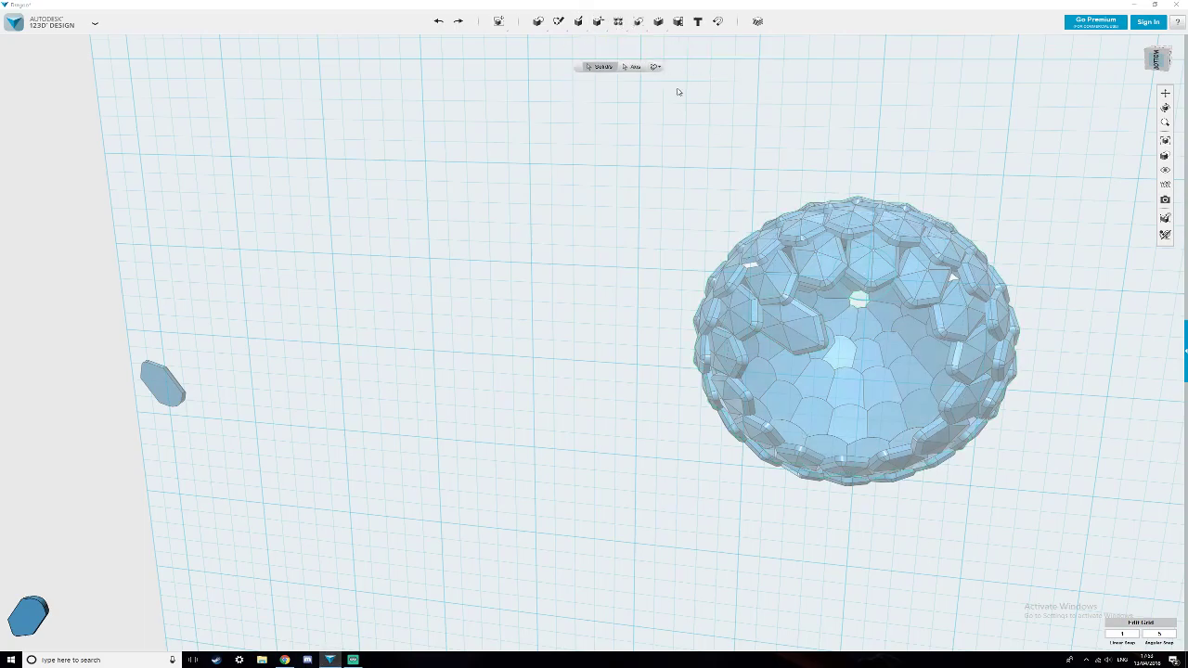
click(797, 328)
click(797, 328)
click(634, 66)
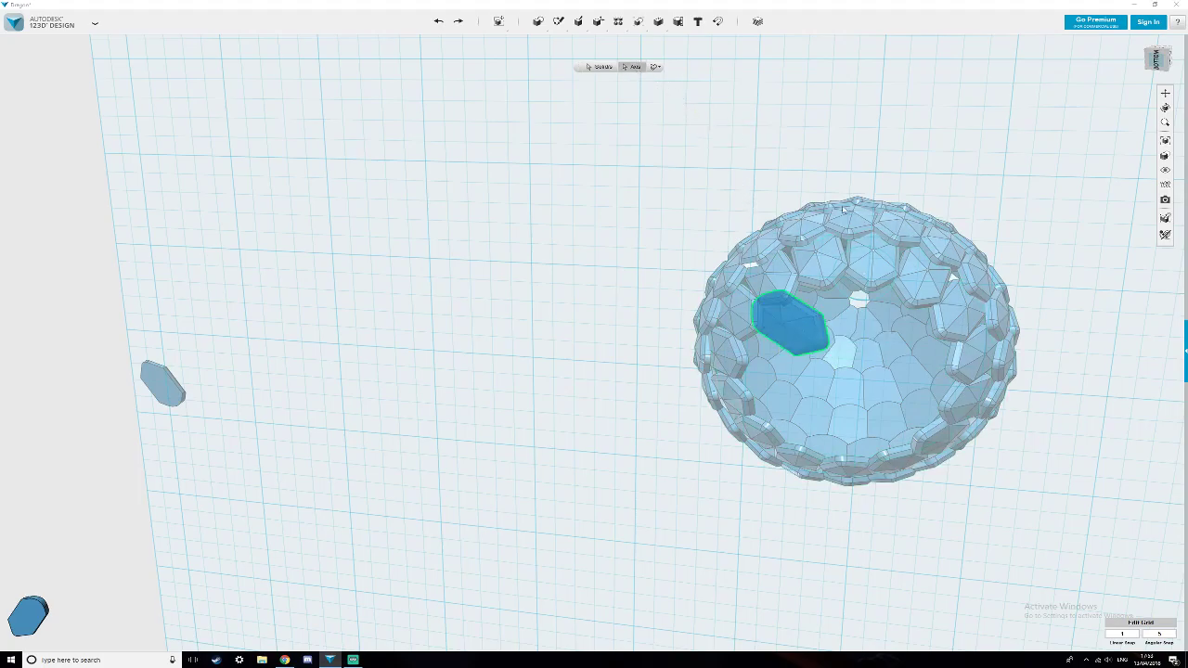
click(880, 247)
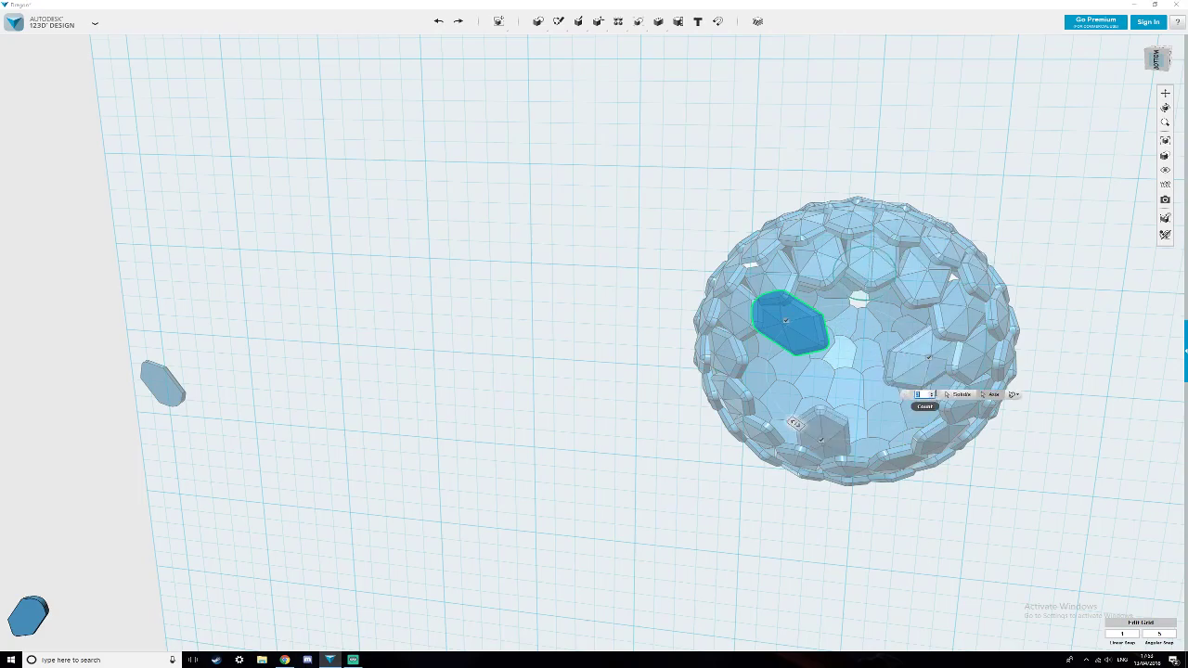
click(929, 393)
click(924, 392)
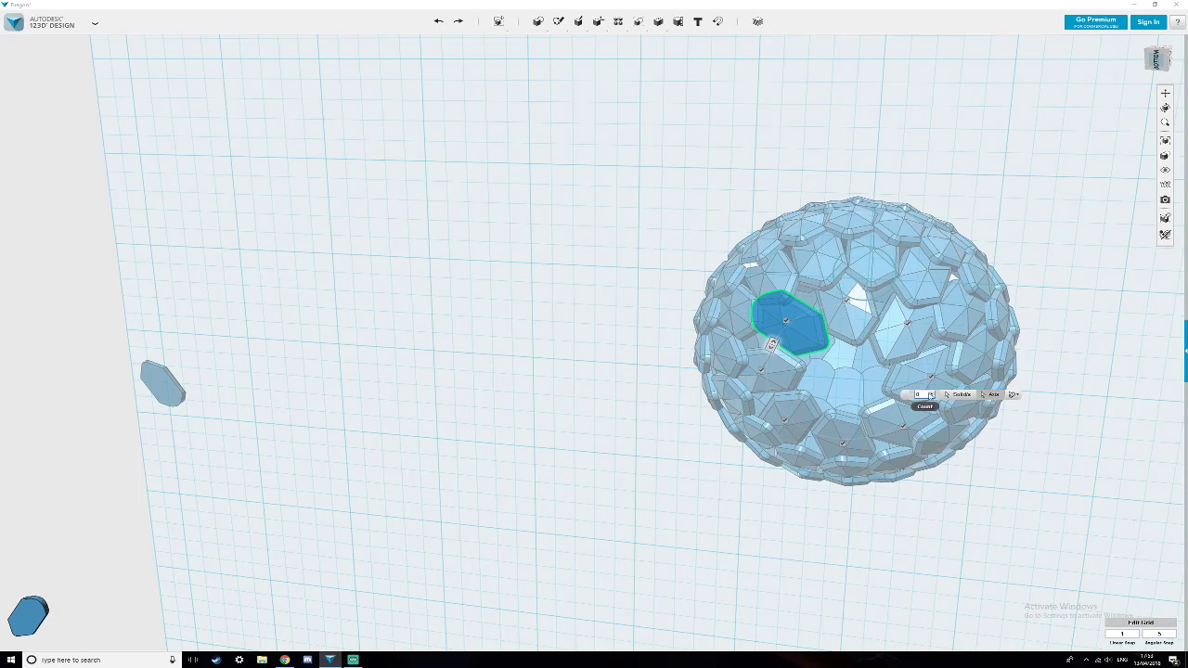
click(930, 394)
click(931, 393)
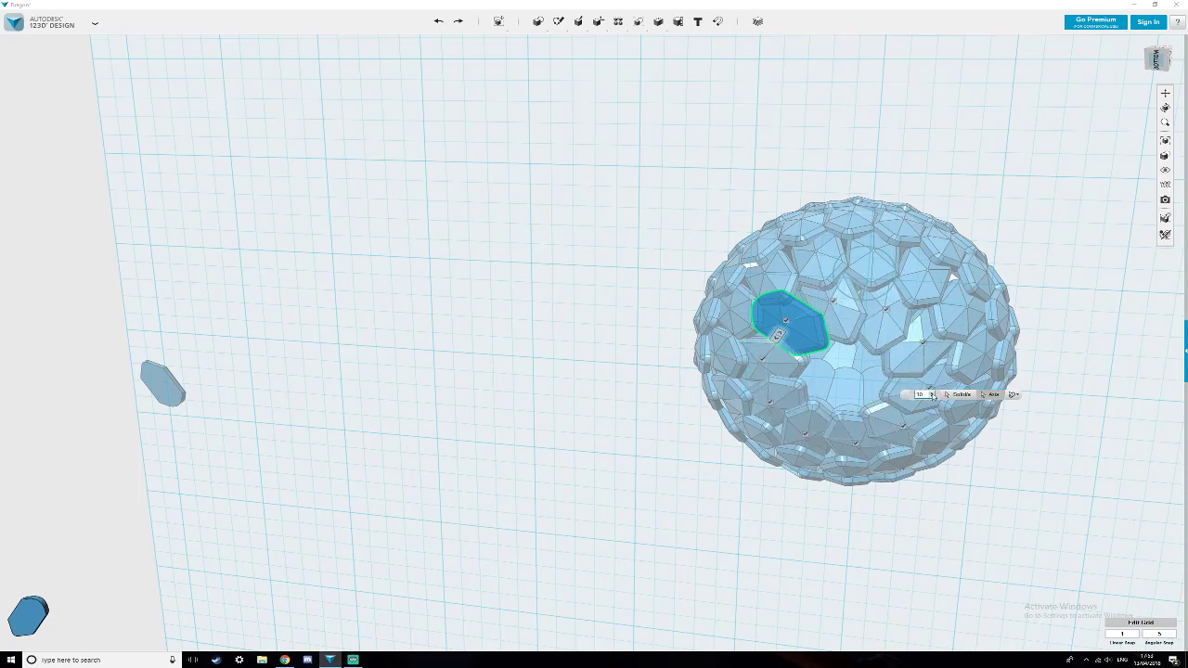
click(931, 394)
click(932, 394)
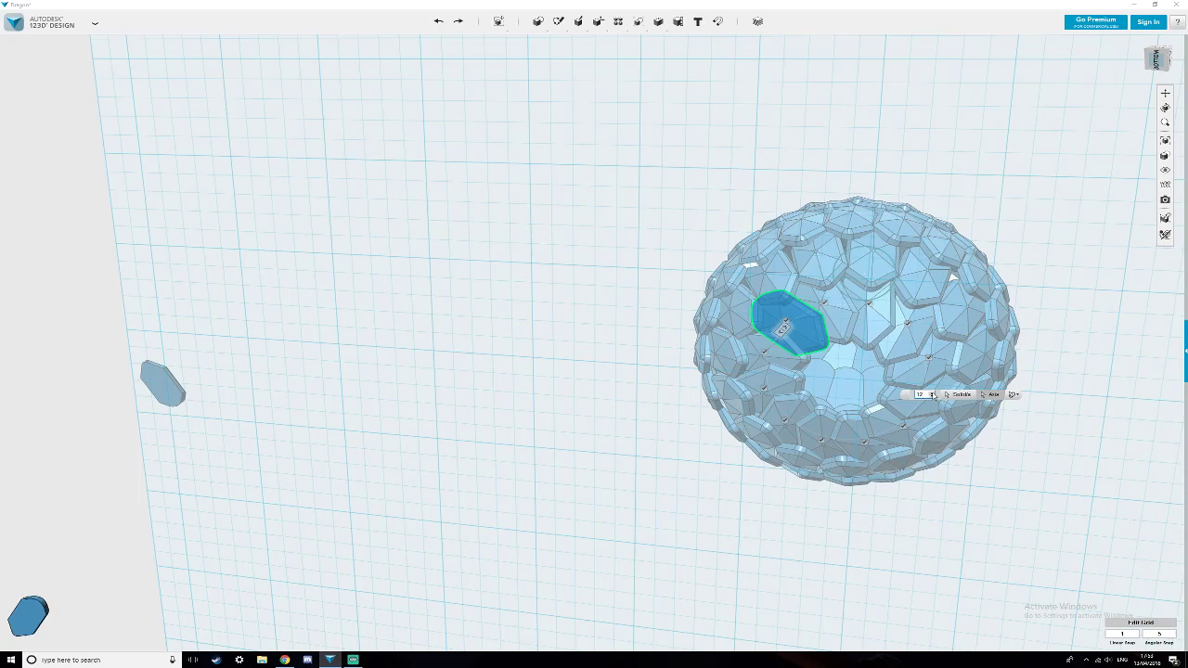
click(1020, 393)
Merge all 12 patterned scales around the base opening into one solid row.
right_drag(1097, 430, 1102, 460)
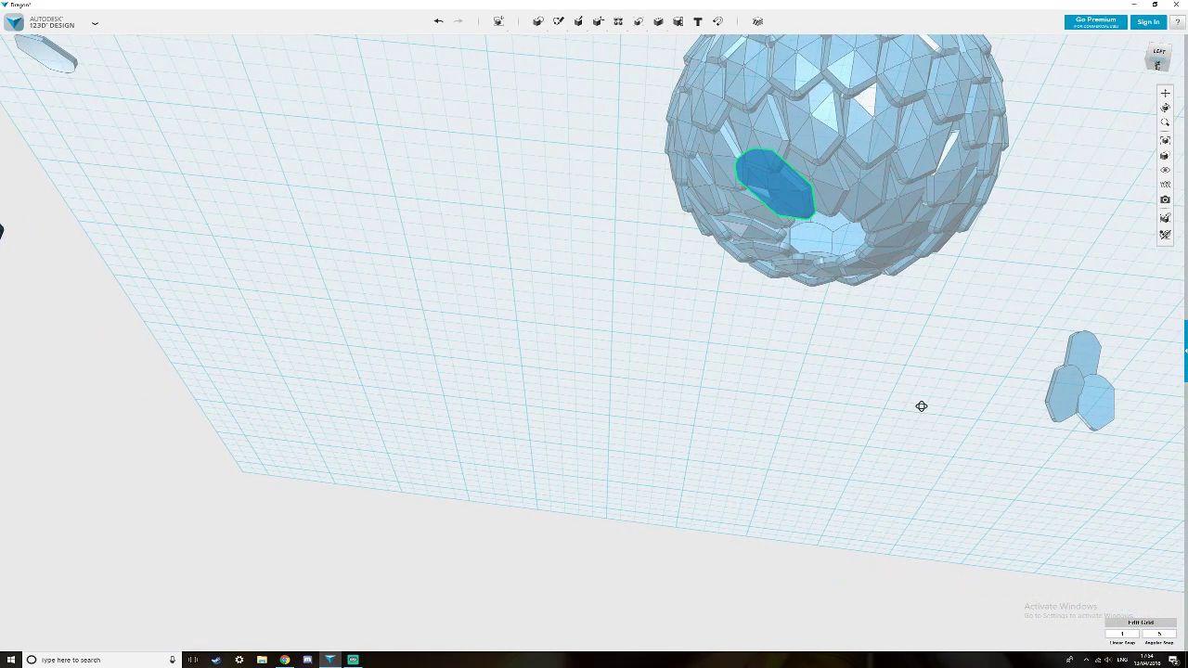
scroll(922, 409, up, 2)
right_drag(921, 401, 918, 402)
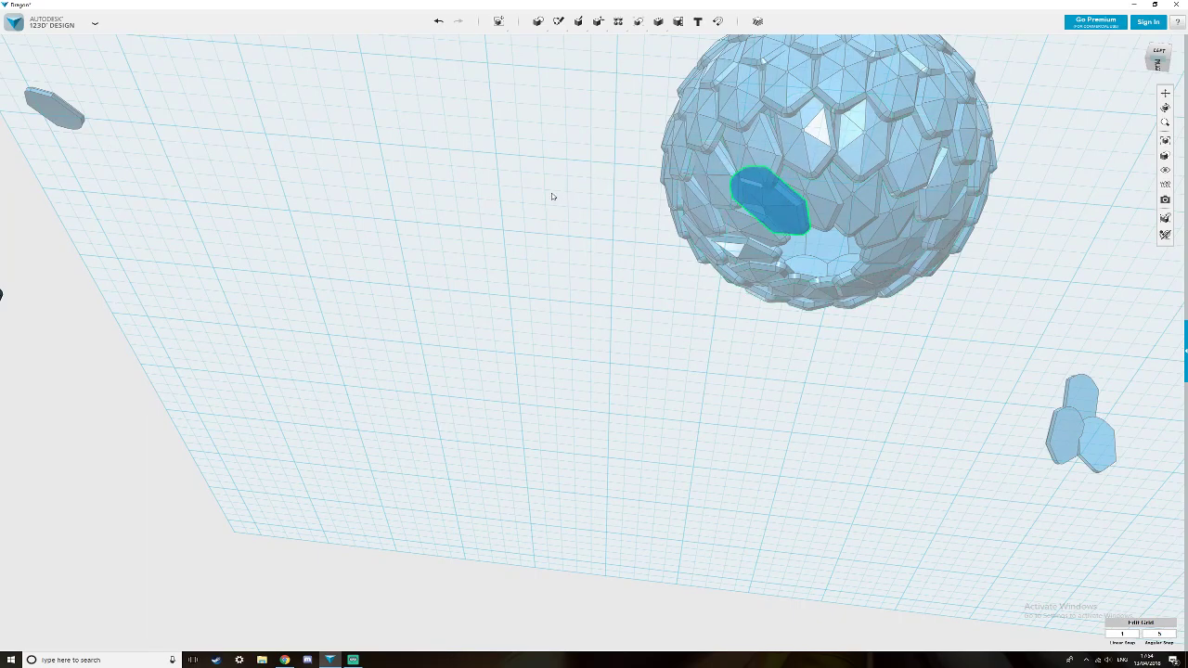
click(467, 224)
key(bracketleft)
click(785, 201)
click(808, 190)
click(856, 193)
click(893, 209)
click(911, 240)
click(883, 274)
click(861, 285)
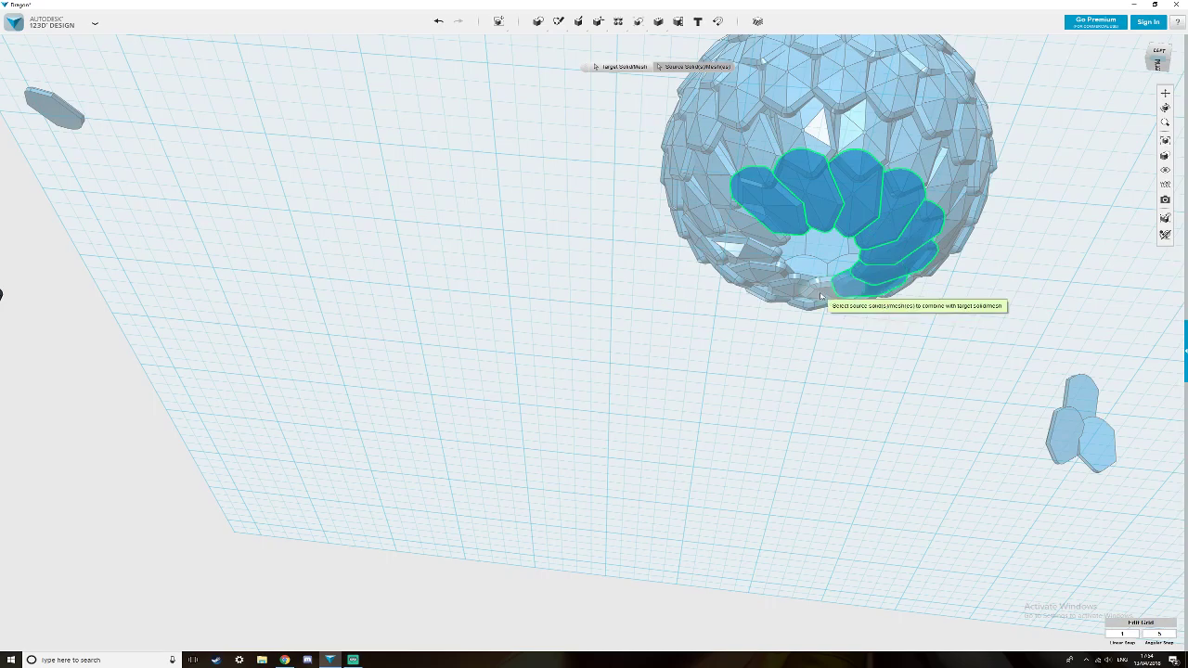
click(825, 291)
click(790, 289)
click(755, 269)
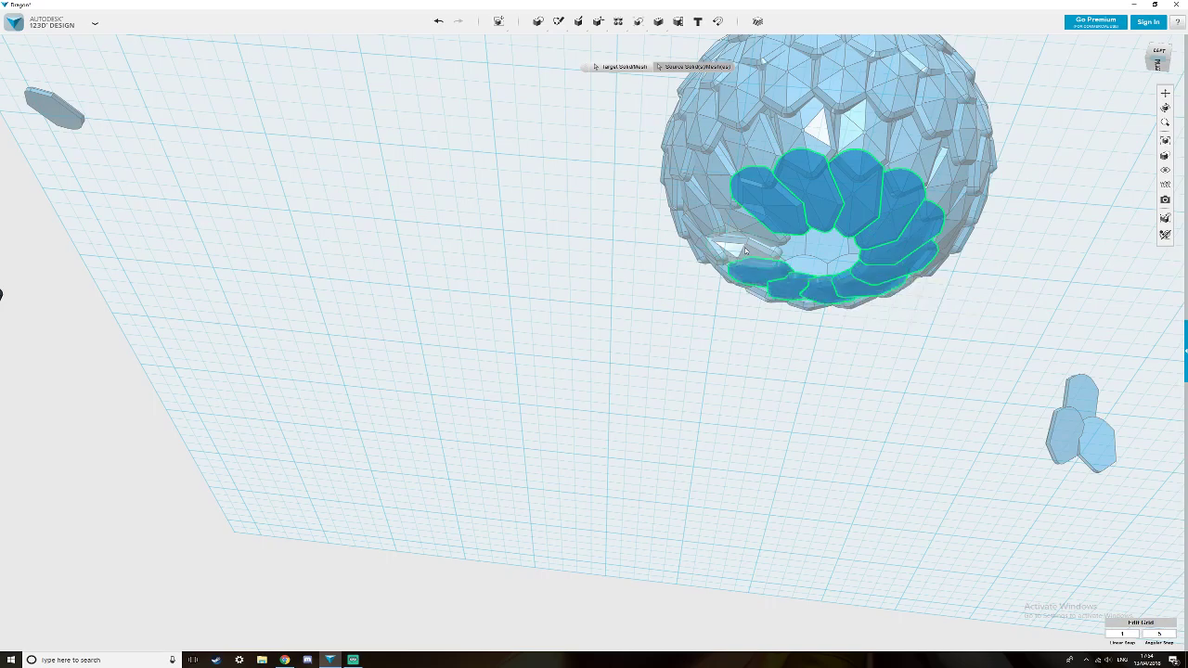
click(745, 250)
click(749, 220)
key(Return)
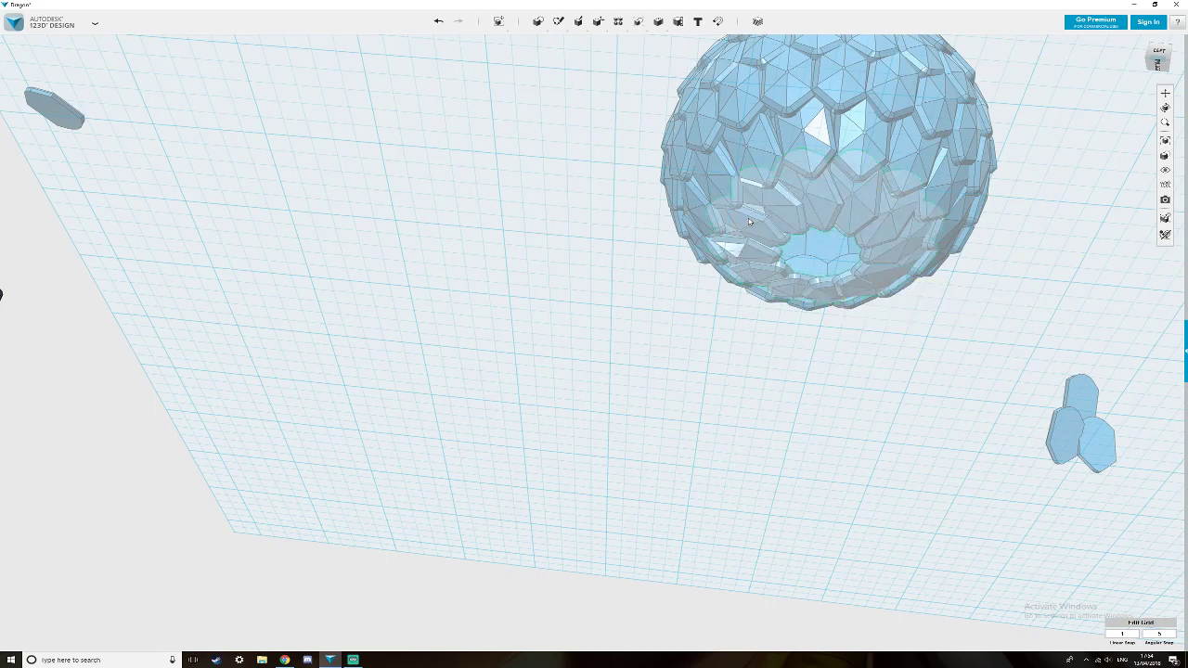
Duplicate the spare scale beside the grid and move the copy 245 mm across to the egg's base.
mouse_move(1012, 306)
right_down()
mouse_move(976, 313)
mouse_move(1010, 317)
mouse_move(1010, 276)
mouse_move(1014, 303)
right_up()
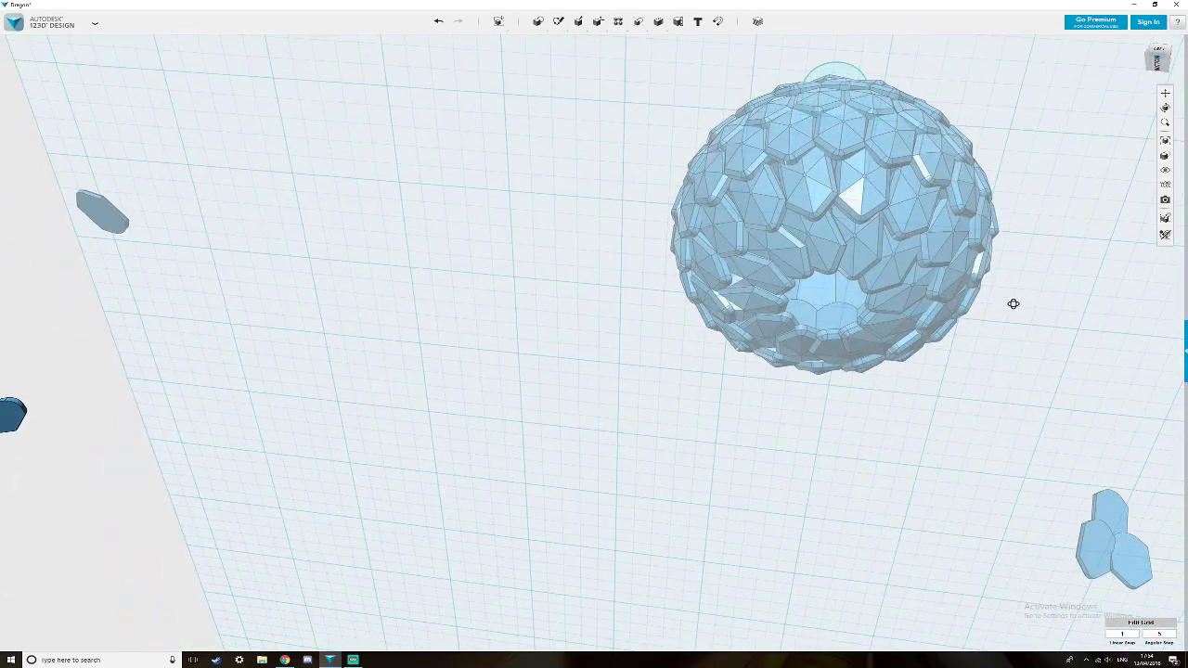
scroll(1013, 302, down, 8)
click(583, 253)
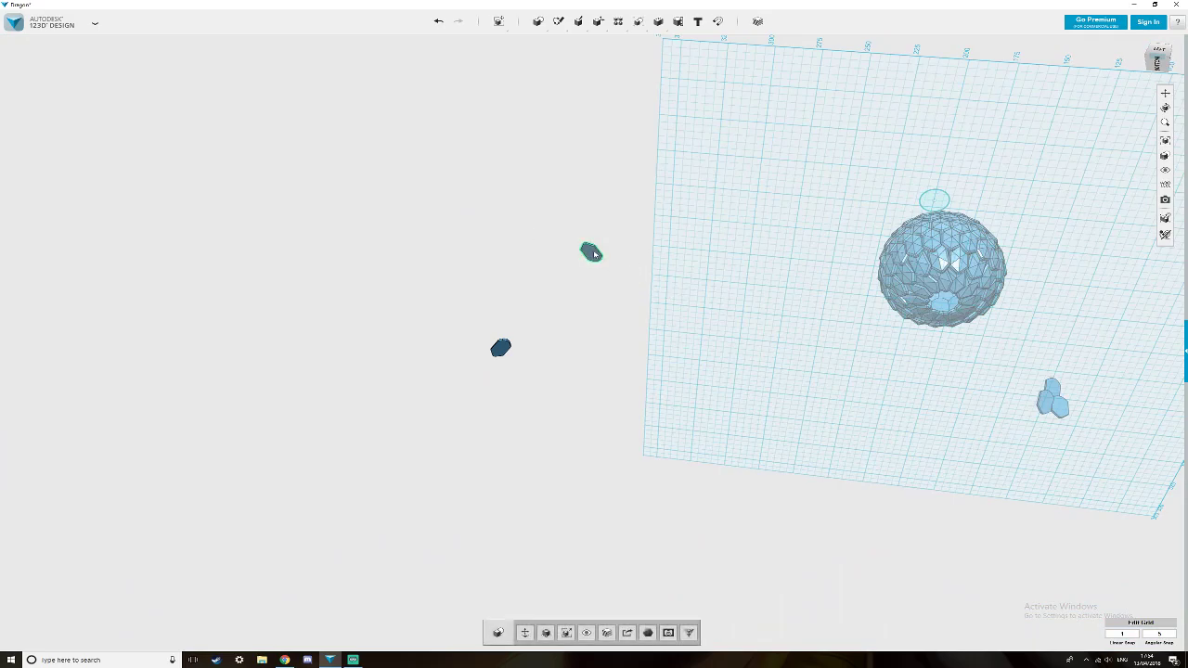
key(ctrl+c)
key(ctrl+v)
drag(624, 255, 958, 317)
scroll(959, 318, up, 8)
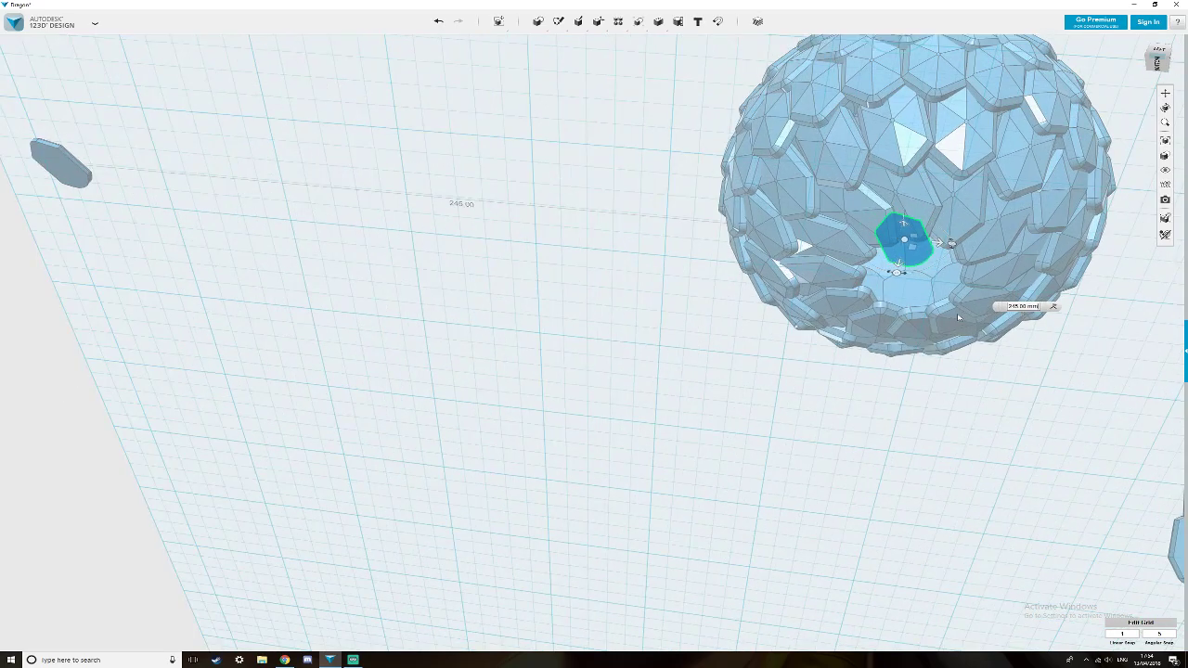
Shift the copied scale around beneath the egg, checking its depth relative to the base opening.
drag(896, 260, 846, 416)
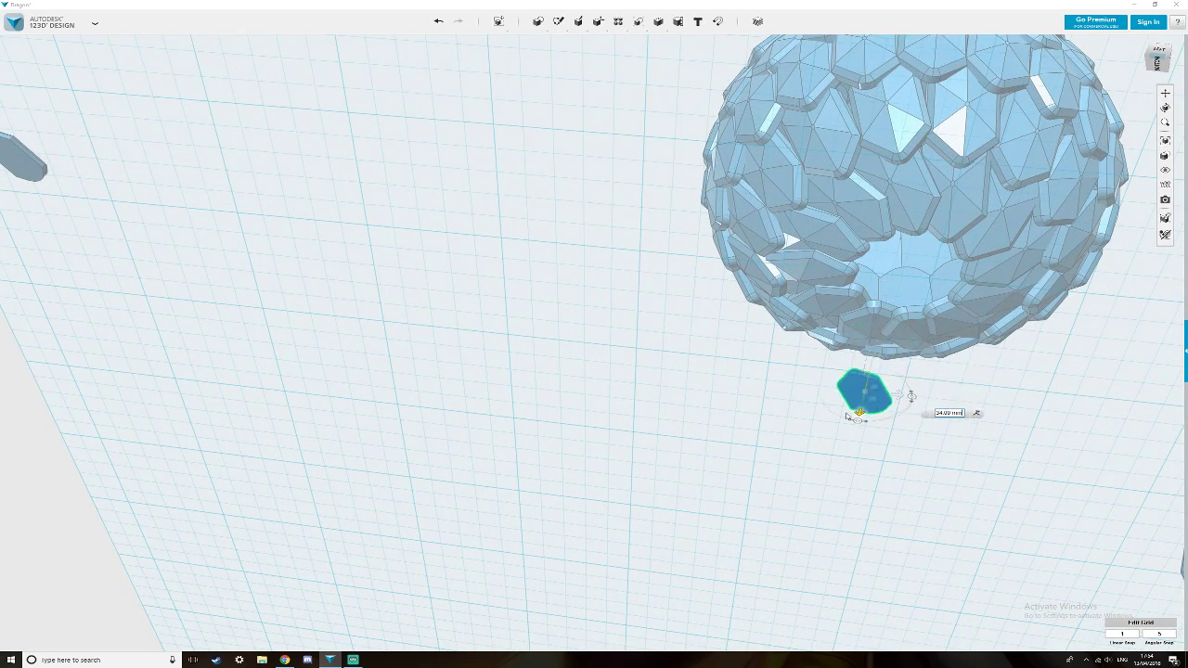
right_drag(937, 417, 939, 381)
click(932, 249)
drag(932, 248, 933, 244)
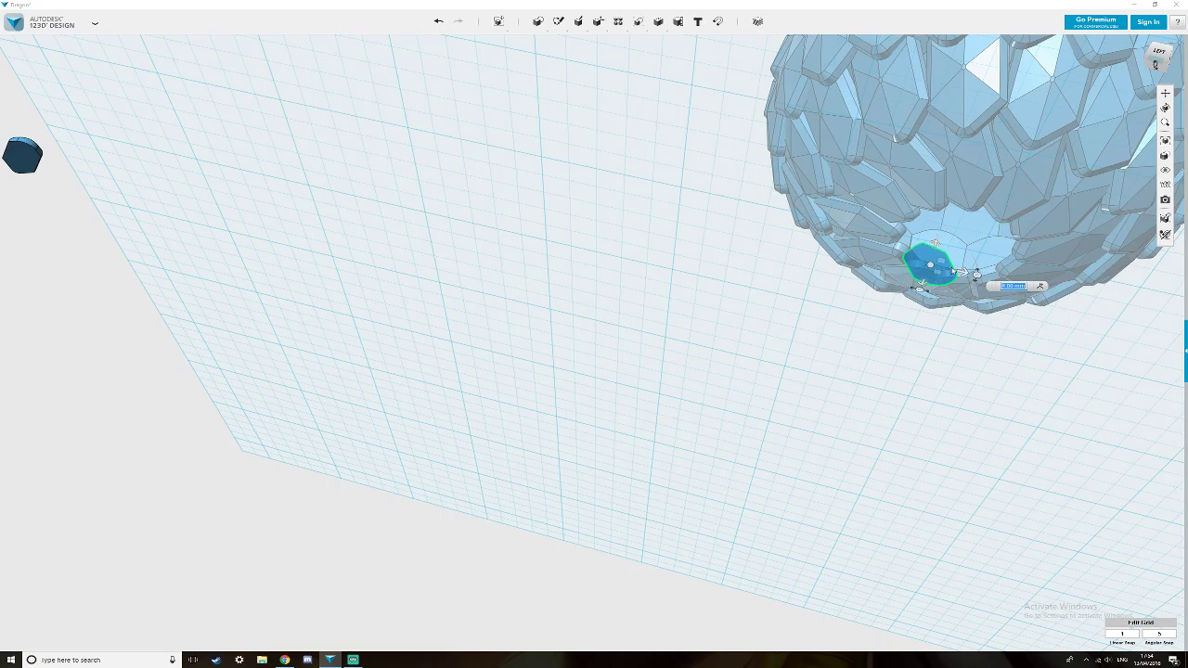
right_drag(943, 255, 933, 195)
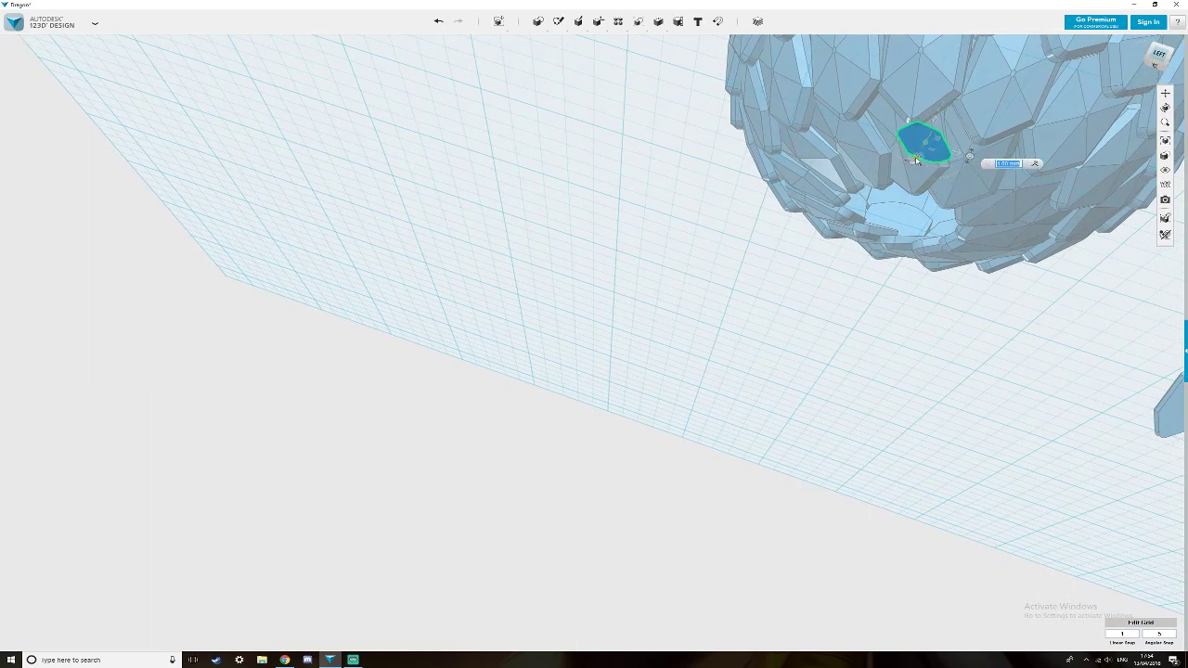
click(894, 190)
drag(861, 253, 909, 187)
drag(944, 142, 868, 332)
Move the copied scale -73 mm toward the base opening, rotate it and settle it against the opening's edge.
right_drag(887, 314, 894, 326)
scroll(888, 324, down, 5)
scroll(893, 326, up, 5)
right_drag(823, 310, 823, 284)
drag(644, 486, 683, 266)
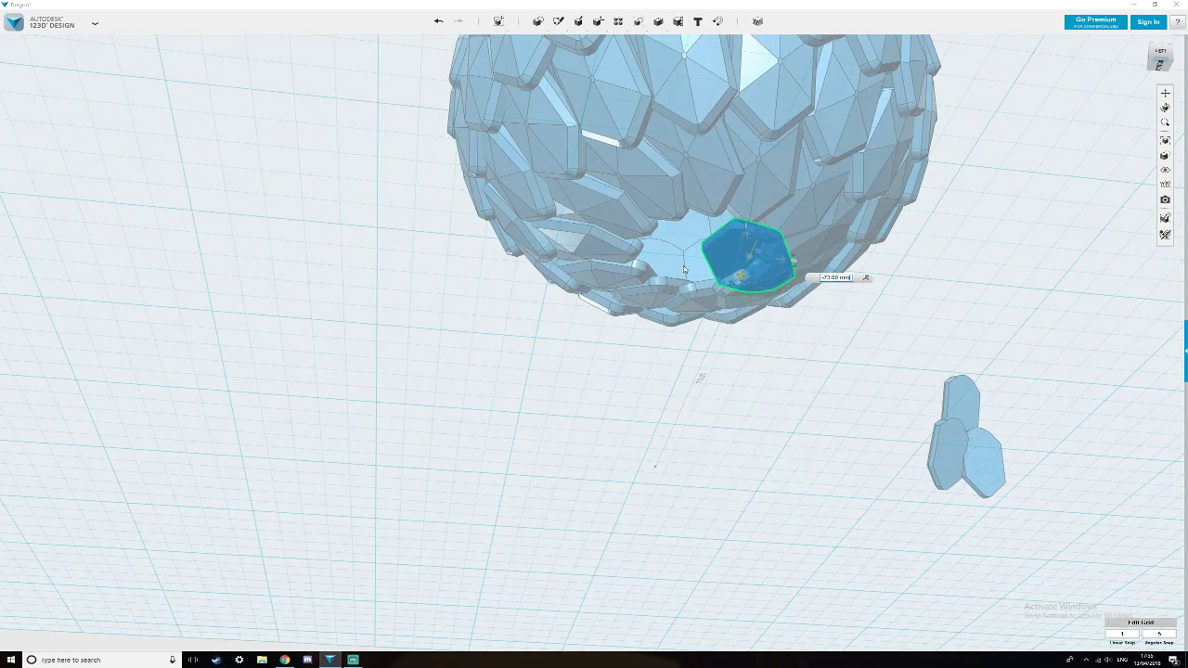
drag(793, 260, 723, 250)
right_drag(728, 330, 803, 235)
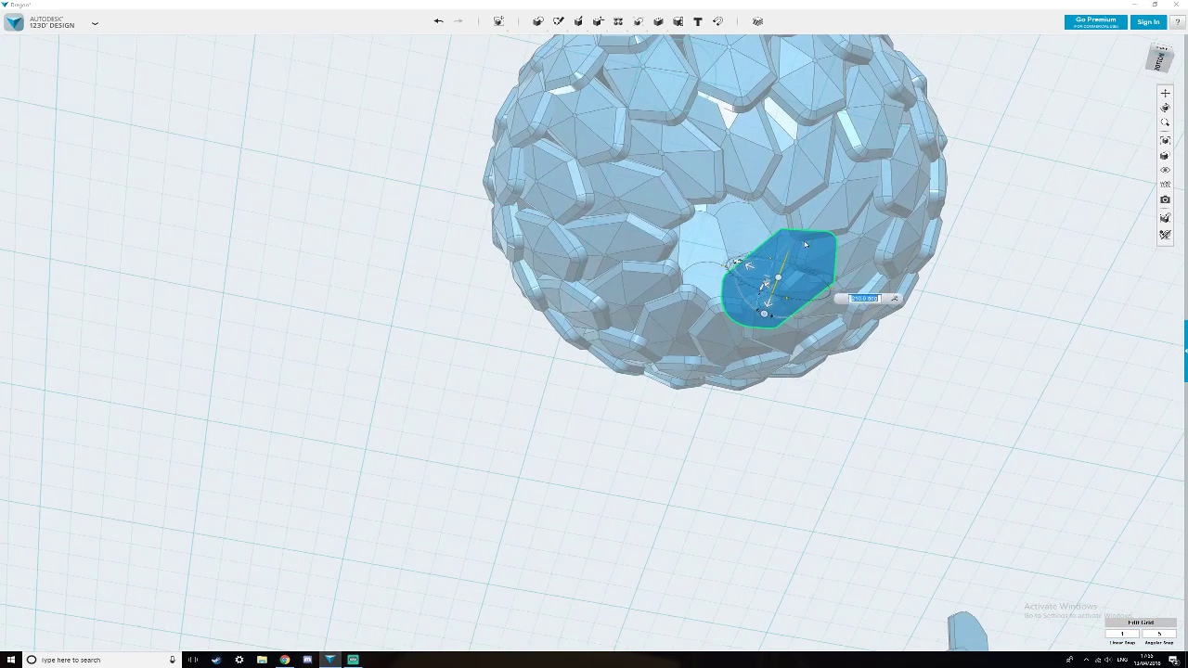
mouse_move(765, 306)
mouse_down()
mouse_move(737, 330)
mouse_move(748, 320)
mouse_move(701, 319)
mouse_move(747, 316)
mouse_move(766, 300)
mouse_up()
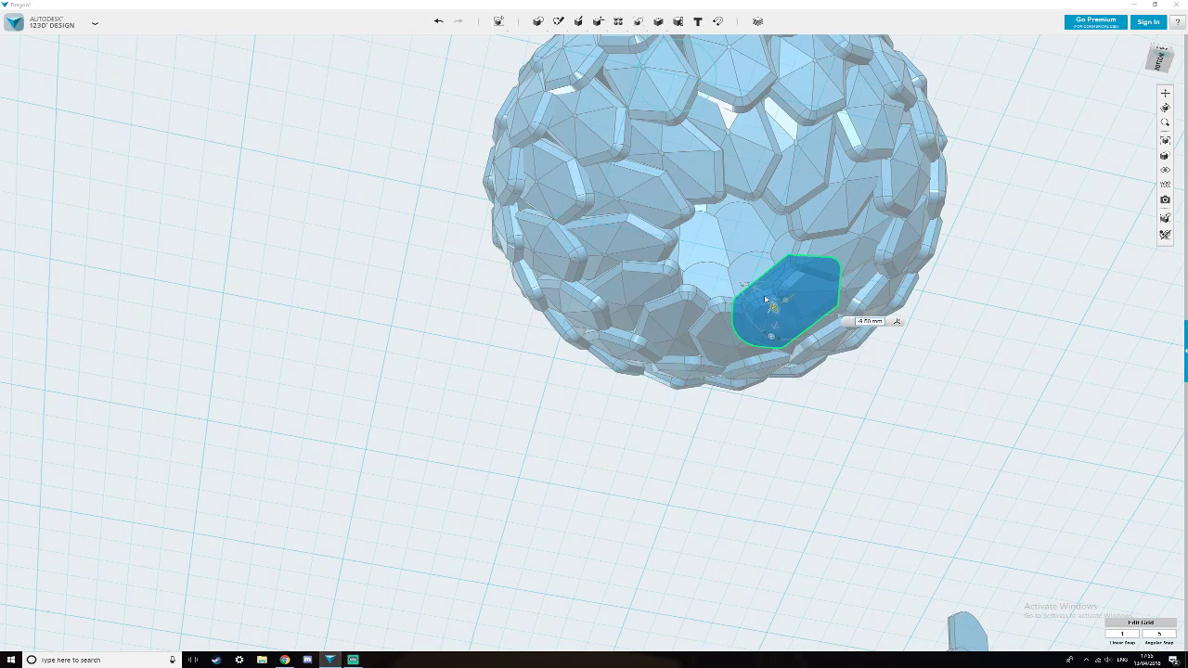
key(Return)
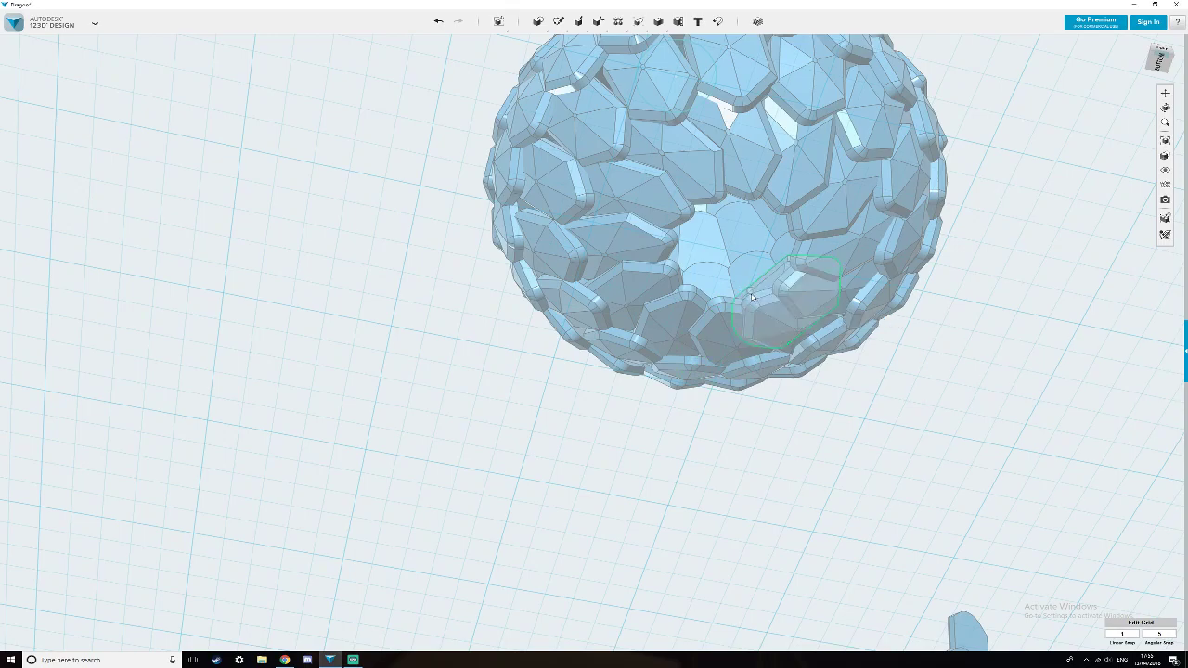
Rotate the copied scale further and slide it inward along the edge of the base opening.
click(751, 307)
click(525, 632)
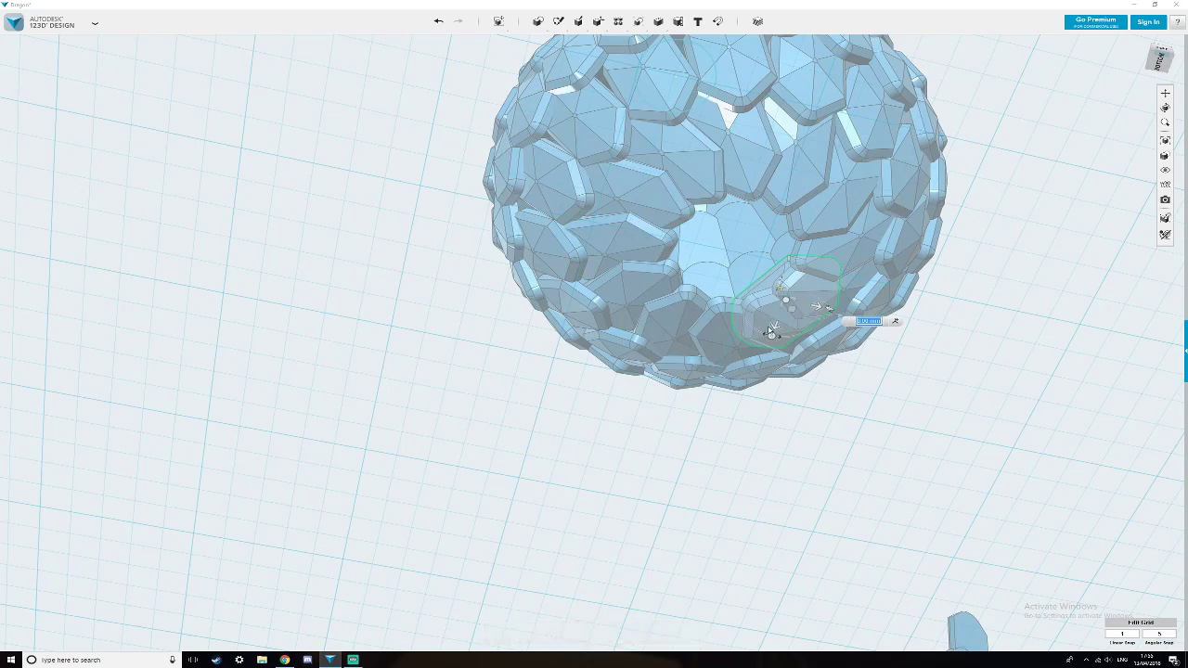
drag(772, 339, 817, 319)
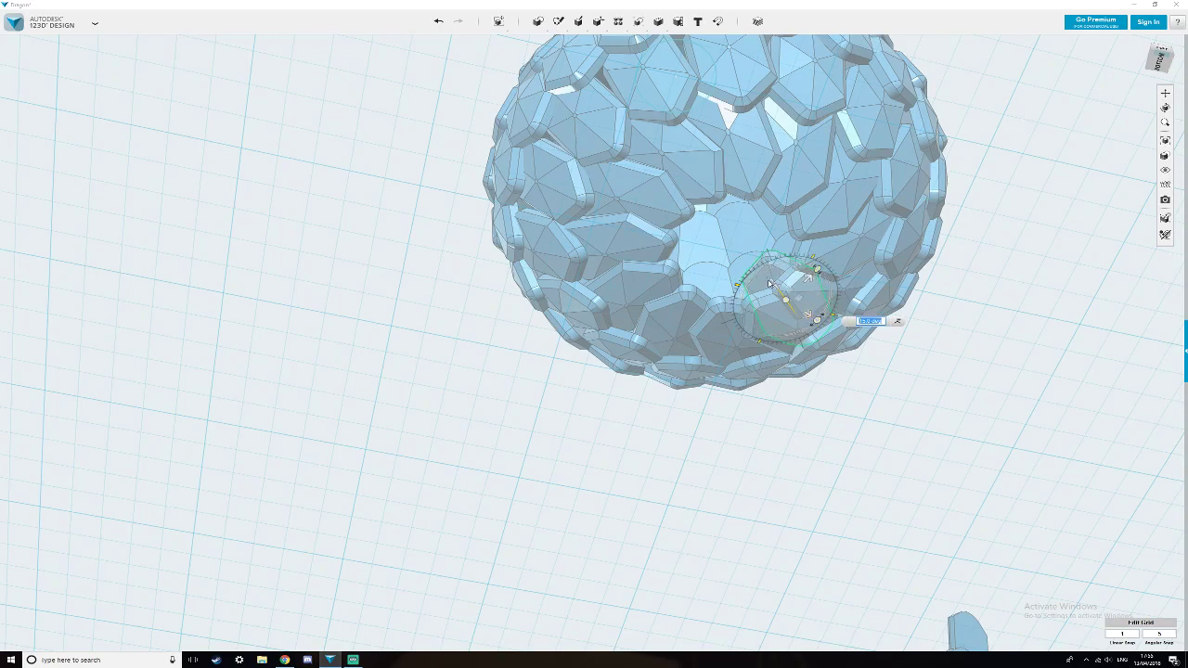
drag(770, 281, 743, 271)
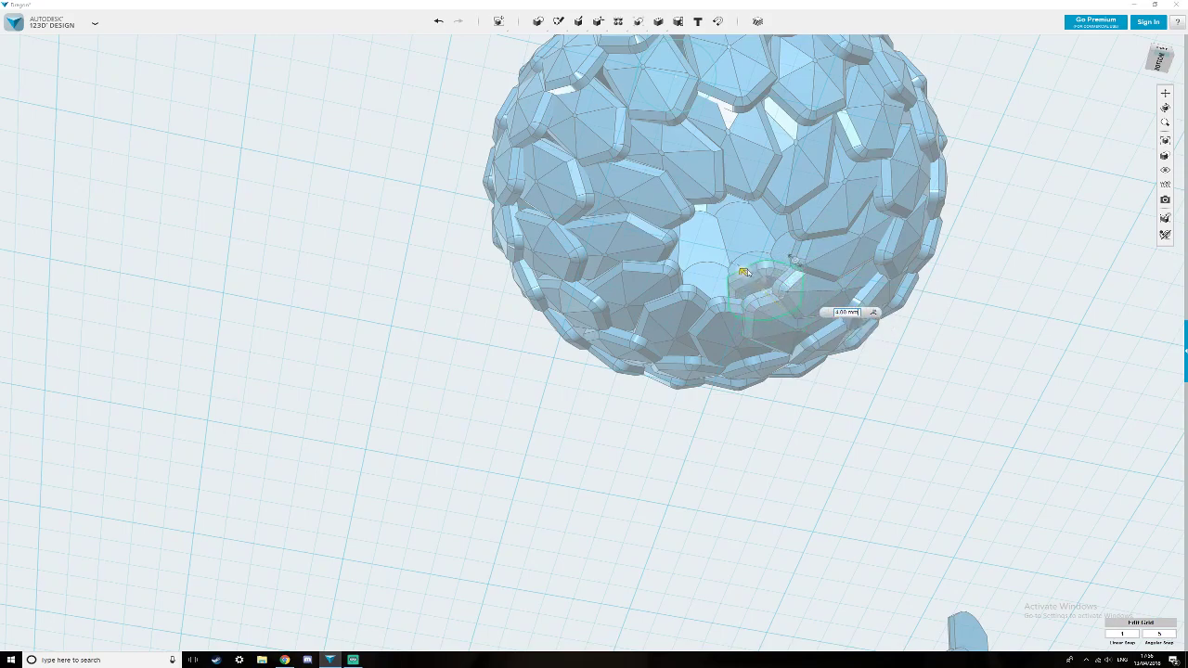
drag(785, 270, 715, 272)
Rotate the copied scale about two axes so that it follows the edge of the base opening.
right_drag(715, 272, 878, 316)
drag(861, 227, 799, 237)
drag(778, 194, 792, 150)
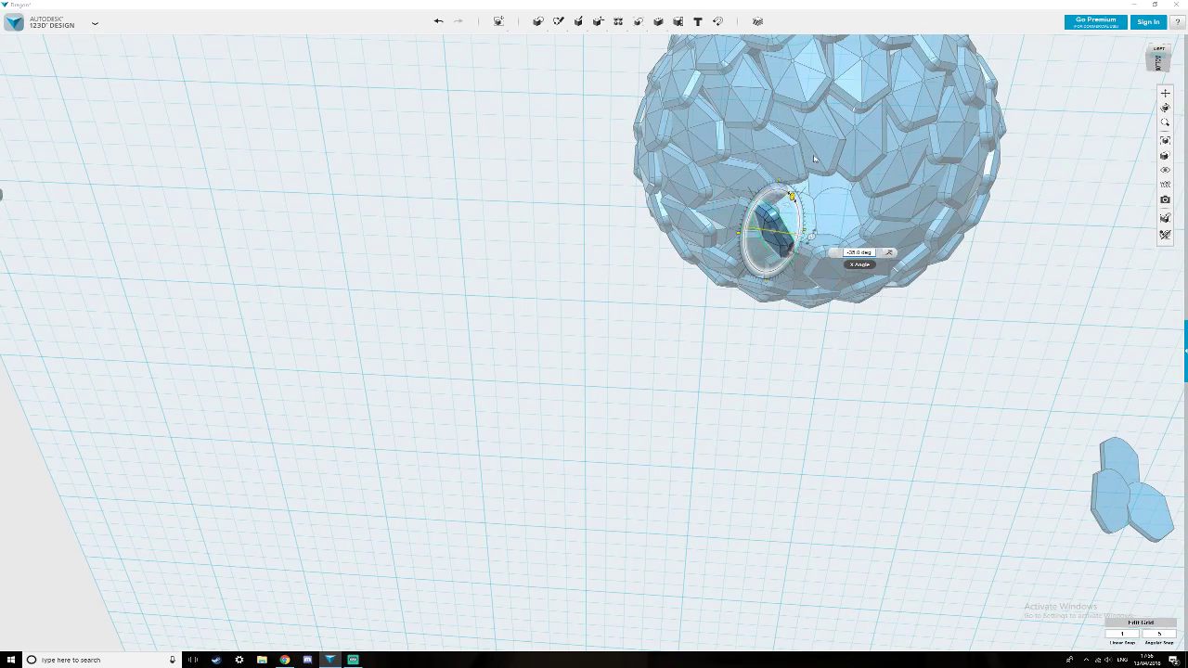
drag(826, 159, 827, 169)
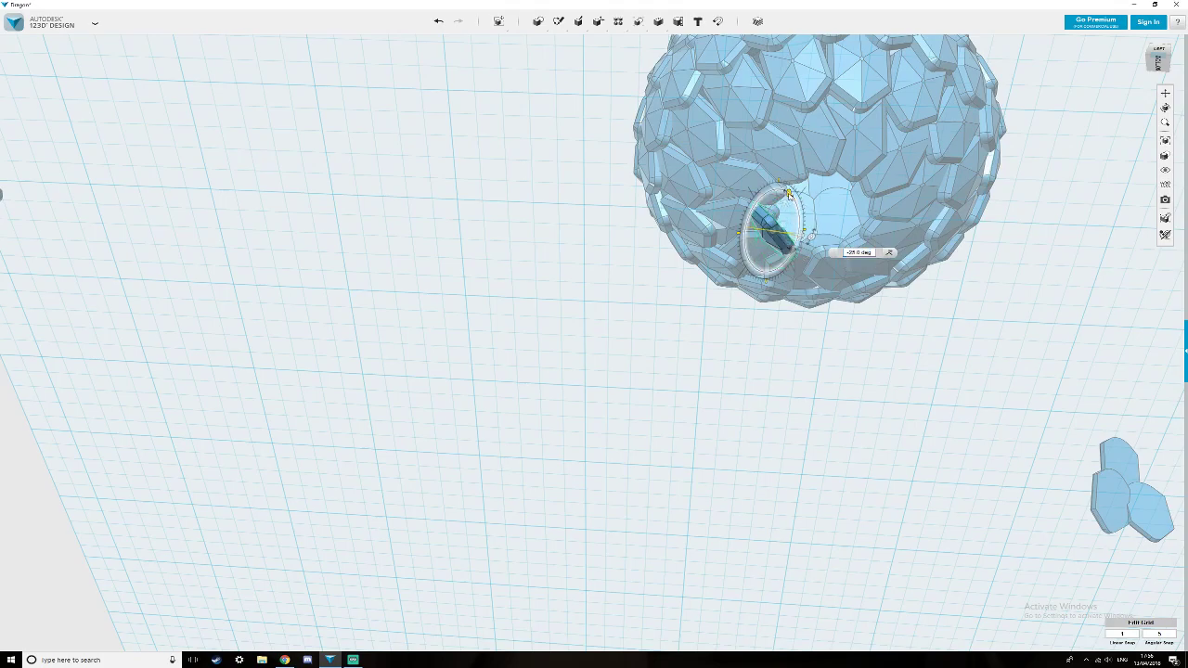
drag(812, 238, 832, 227)
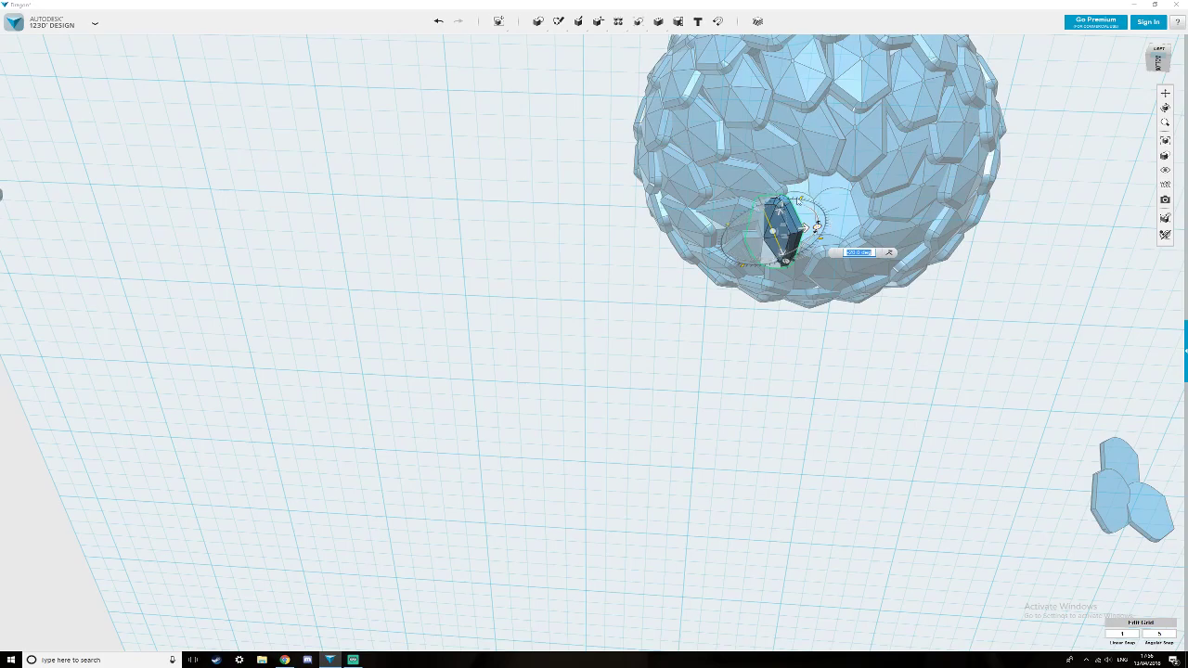
Slide the rotated scale along and into the edge of the base opening, checking its fit from several angles.
drag(787, 262, 784, 214)
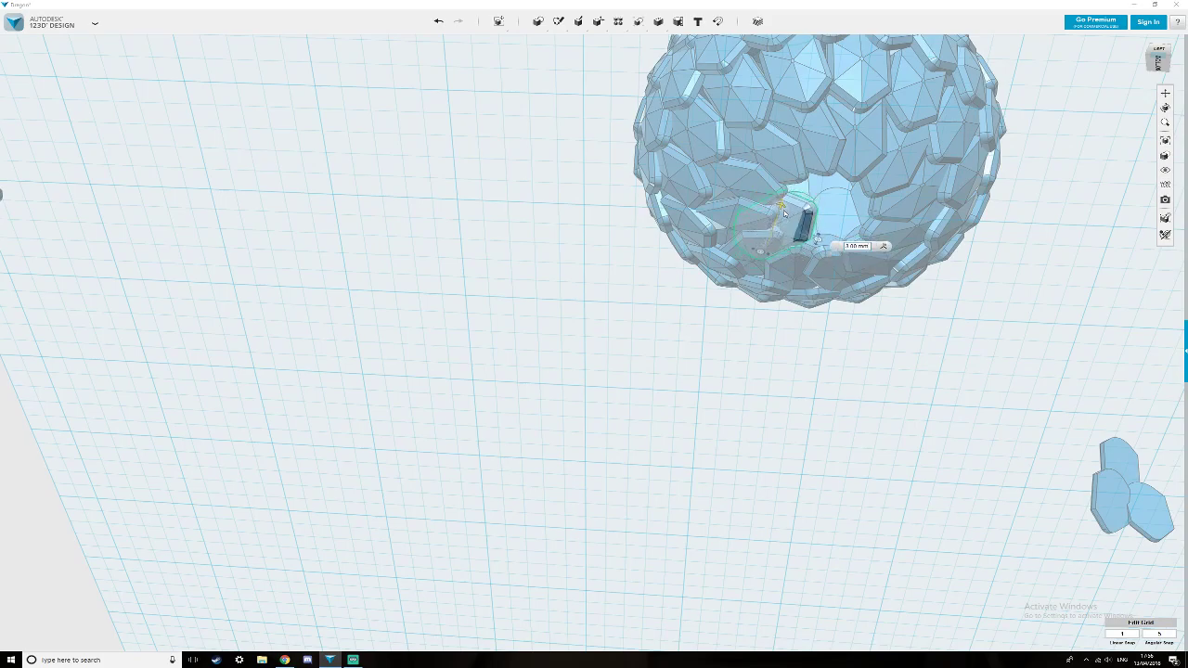
scroll(797, 219, up, 5)
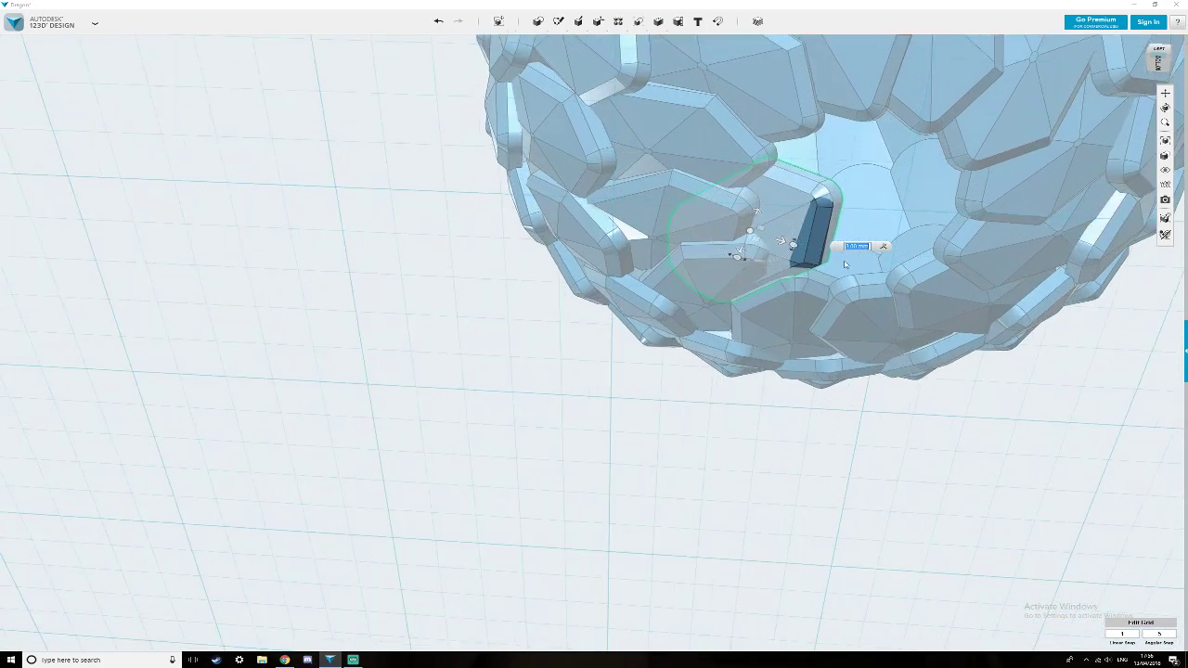
scroll(844, 263, down, 2)
middle_drag(853, 293, 608, 379)
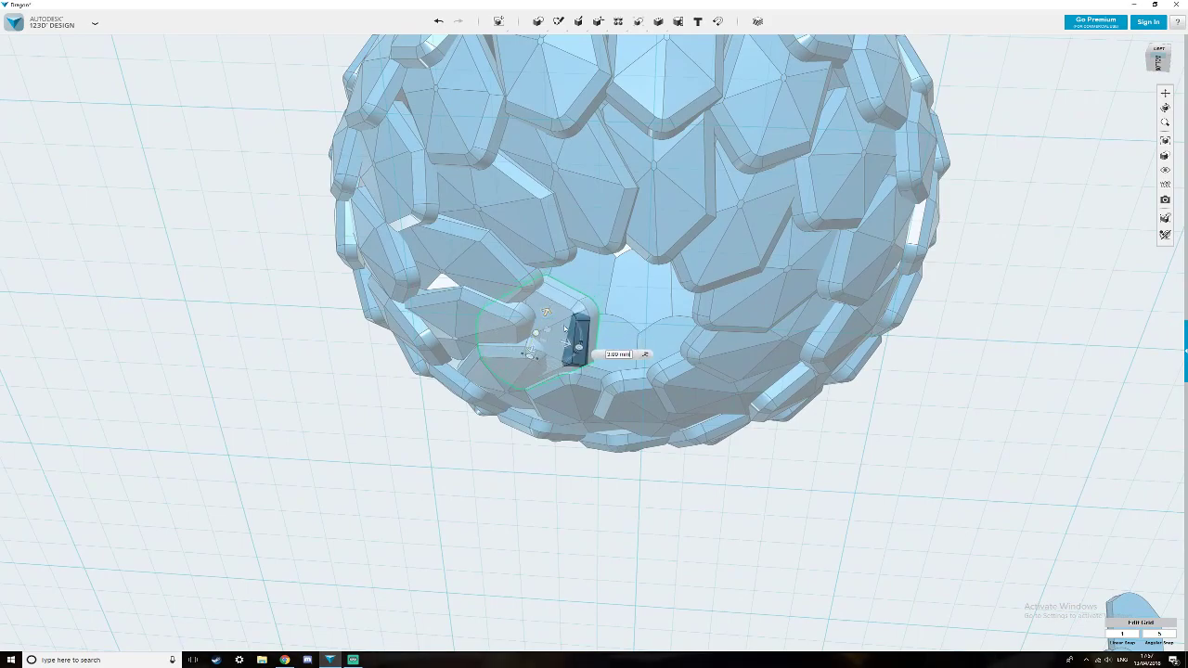
drag(563, 327, 624, 324)
right_drag(507, 327, 637, 321)
middle_drag(634, 343, 416, 347)
right_drag(415, 347, 705, 343)
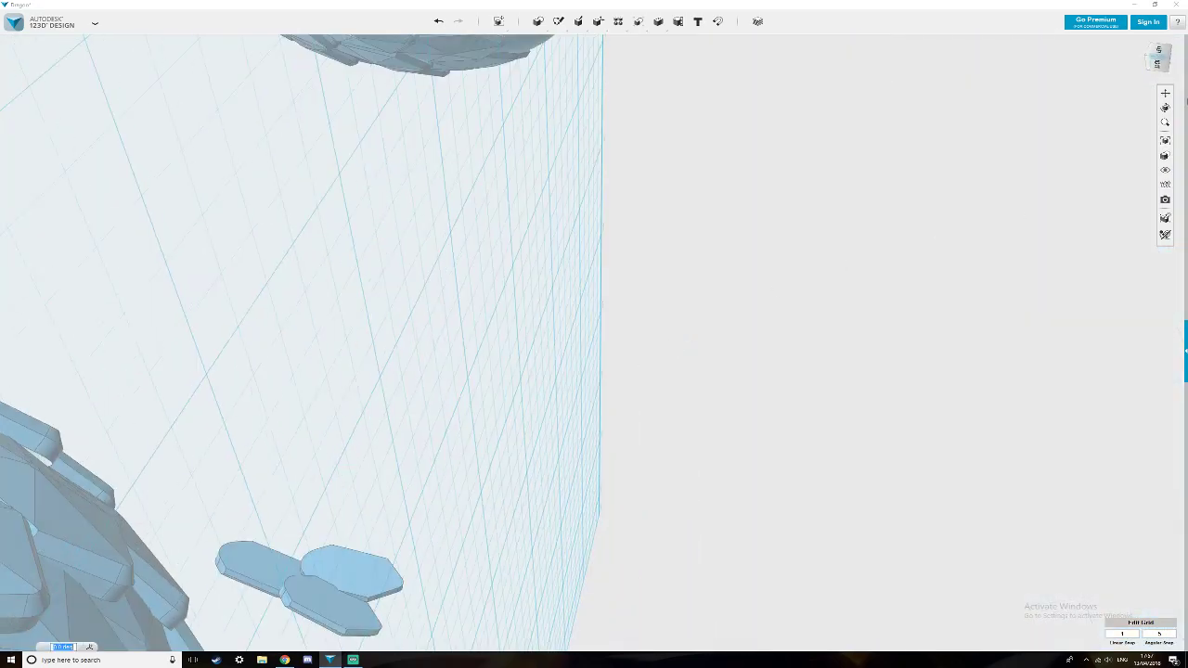
Return to an overall view of both eggs and save the project to the computer.
click(1143, 44)
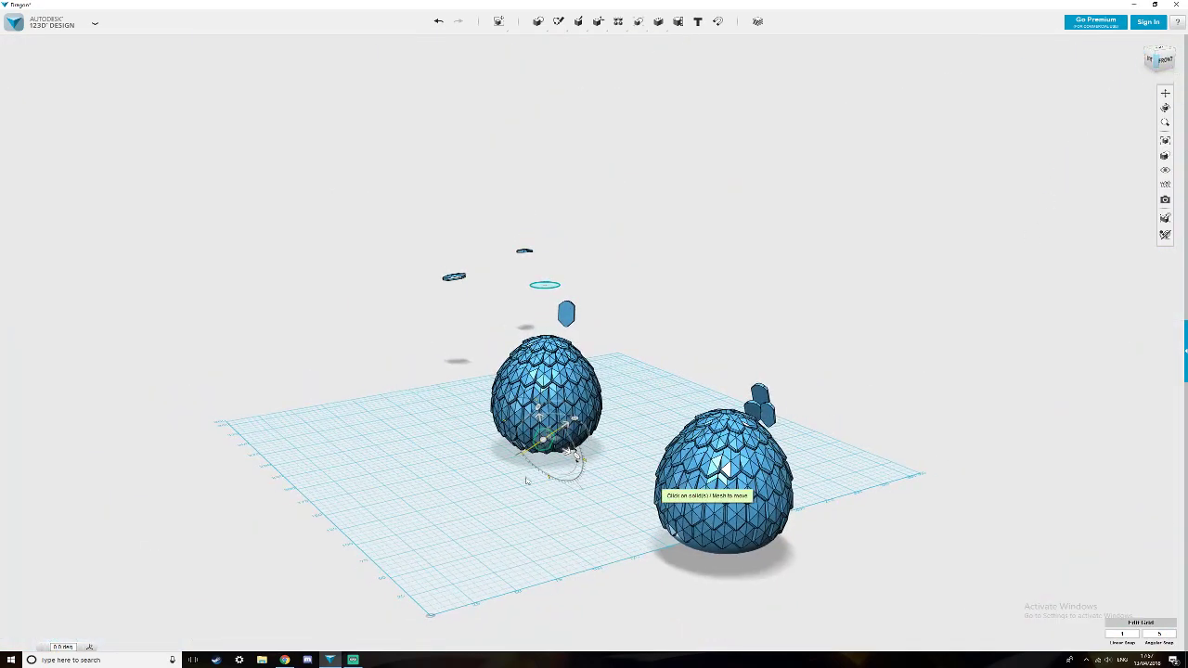
click(94, 28)
mouse_move(40, 77)
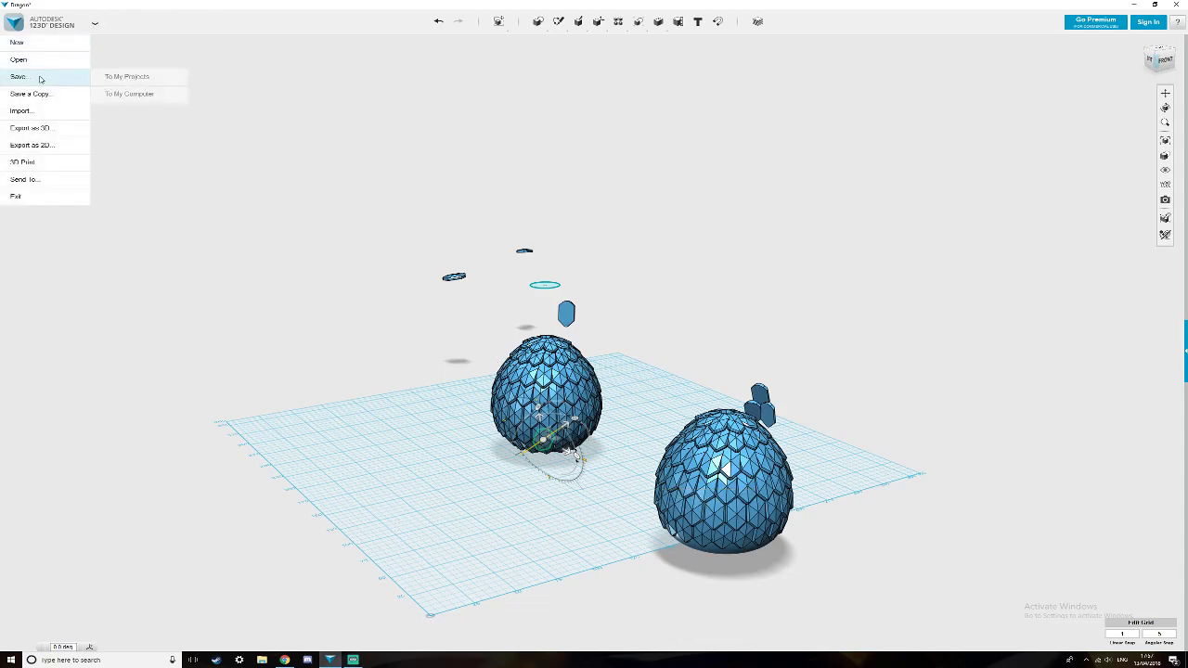
click(118, 95)
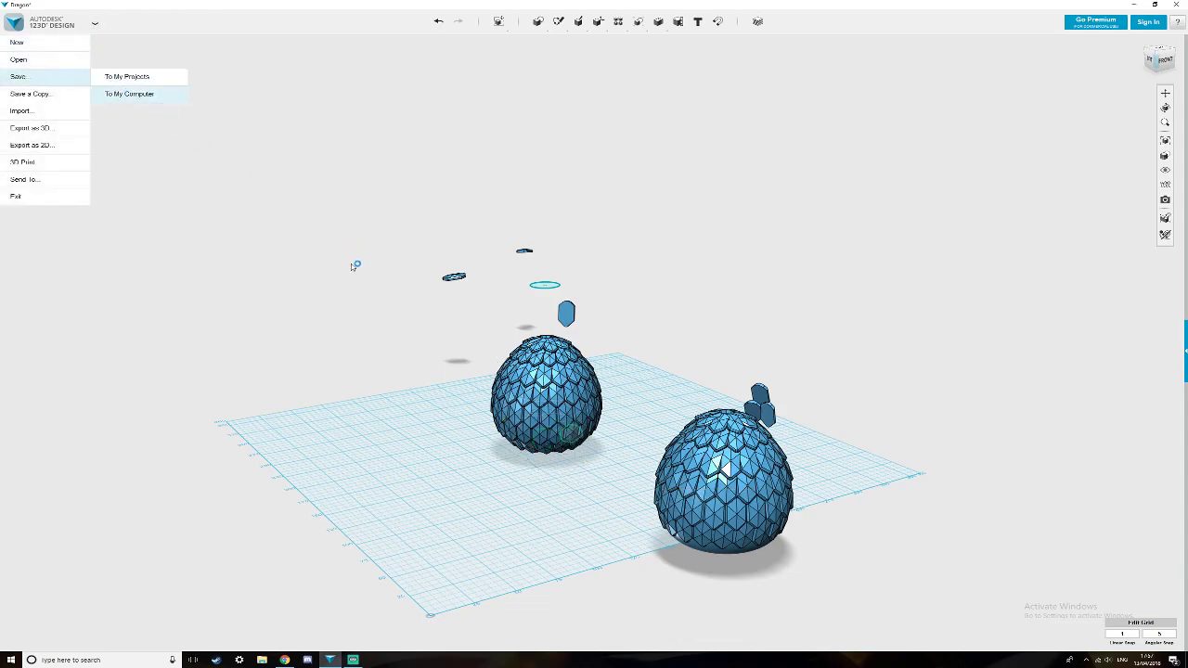
Delete the copied scale placed at the edge of the egg's base opening.
scroll(527, 548, up, 10)
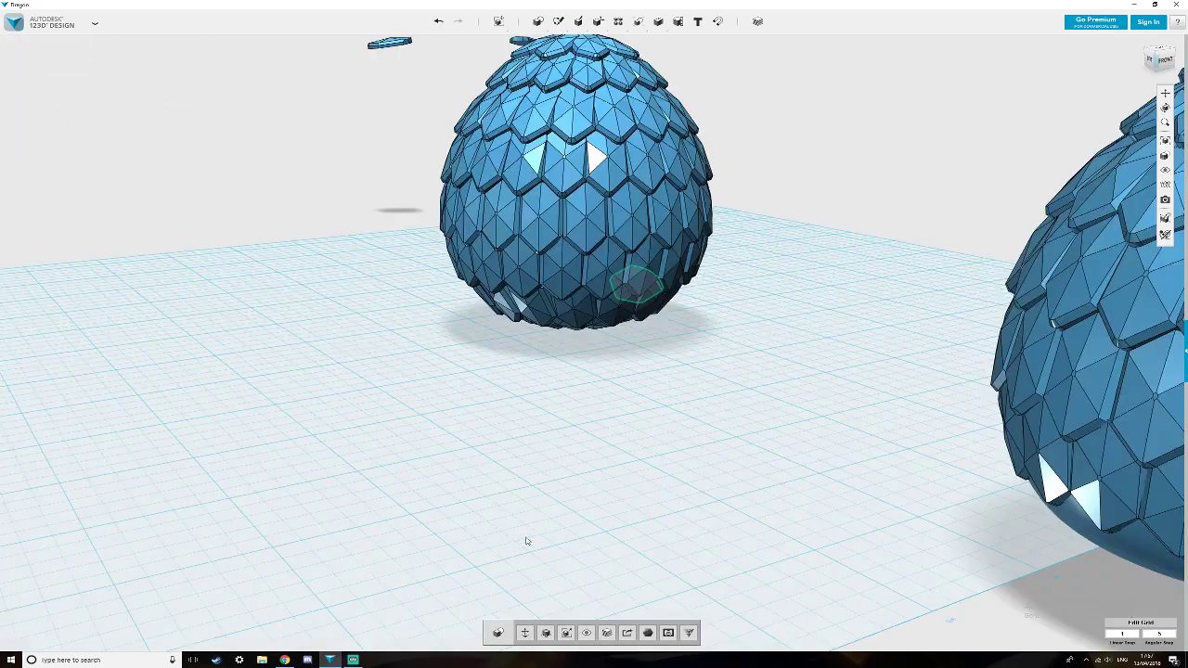
mouse_move(720, 464)
right_down()
mouse_move(706, 415)
mouse_move(734, 477)
right_up()
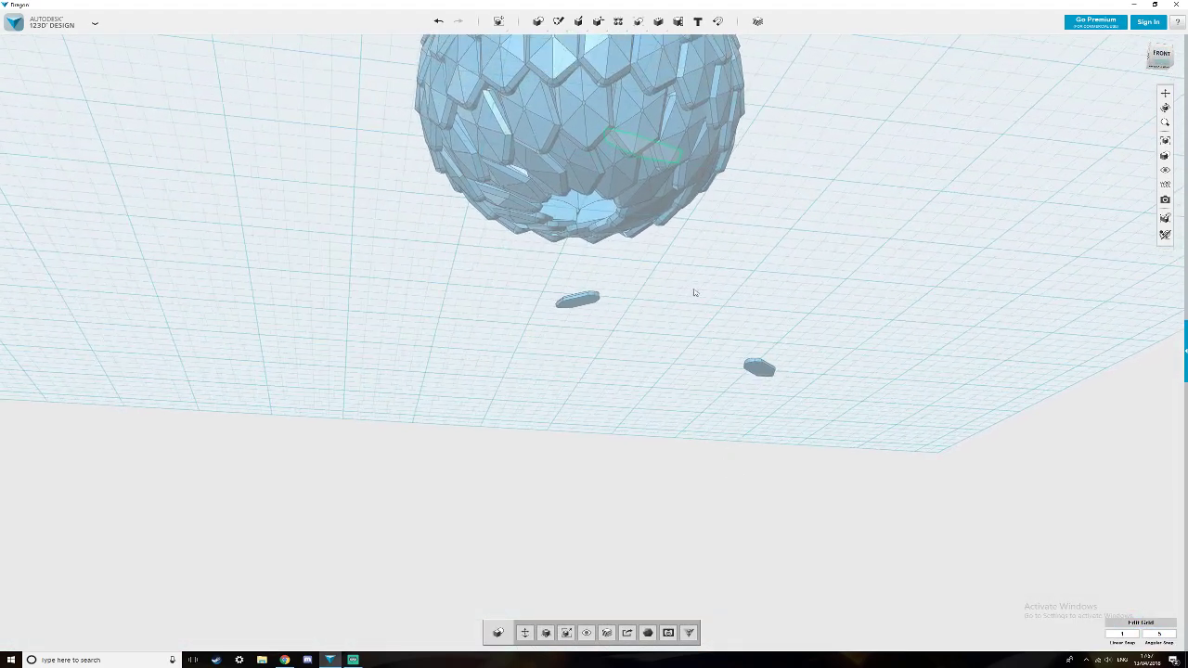
click(647, 149)
key(Delete)
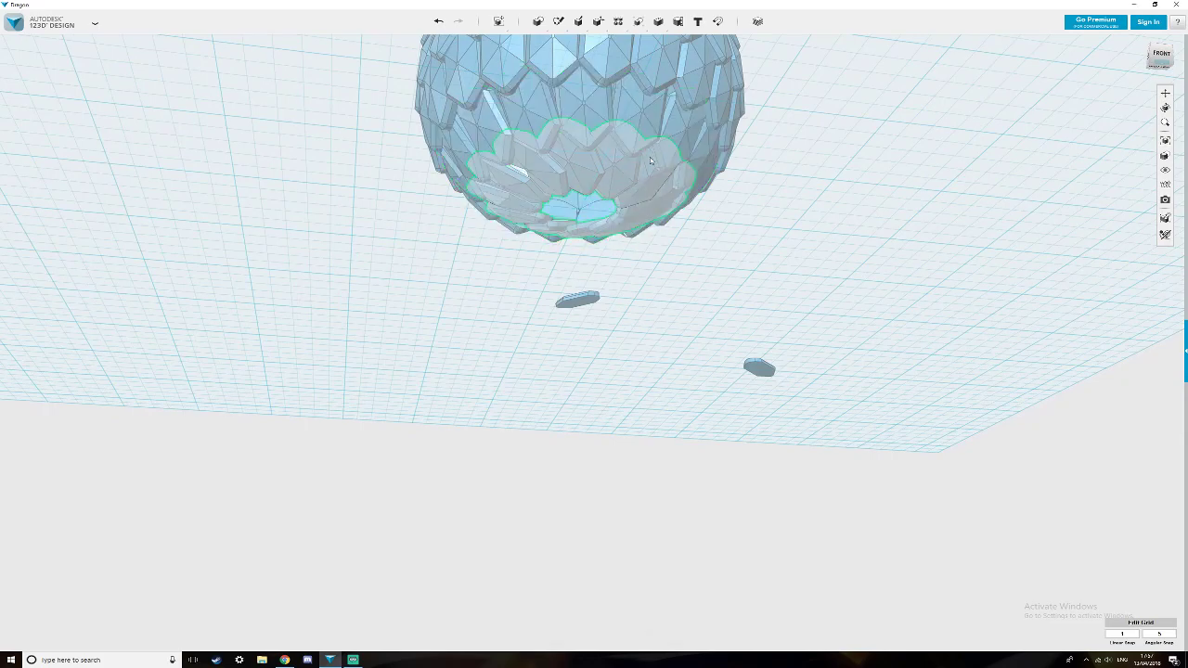
Try deleting the lowest ring of scales around the base opening, then undo the deletion.
click(645, 146)
key(Delete)
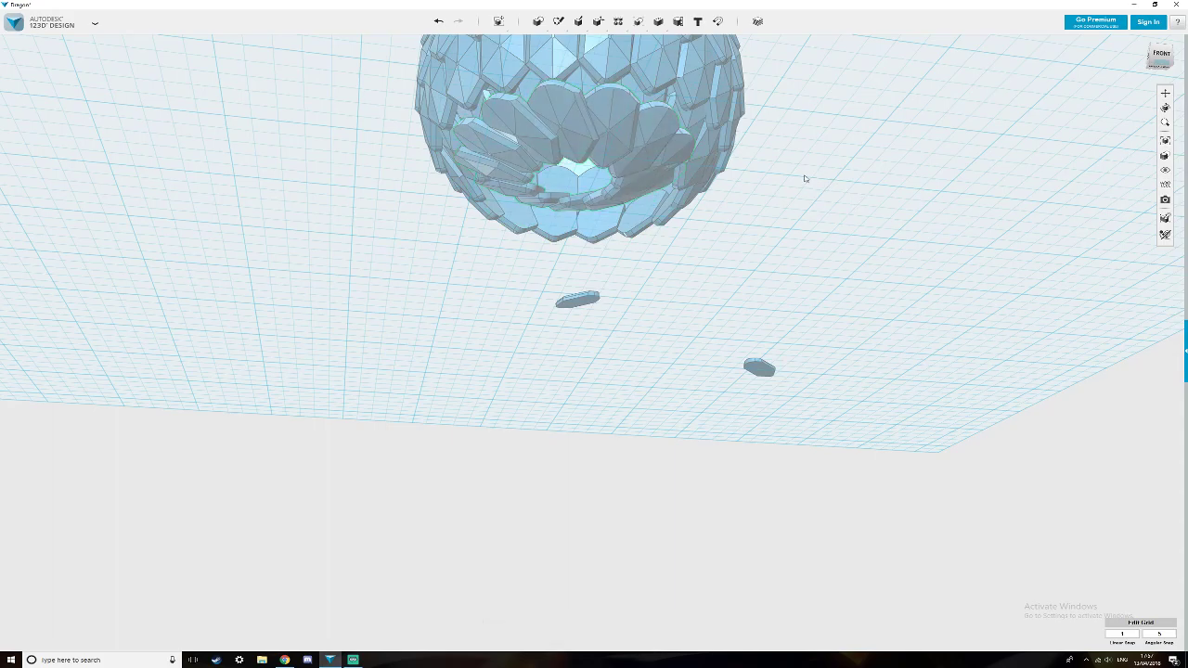
key(ctrl+z)
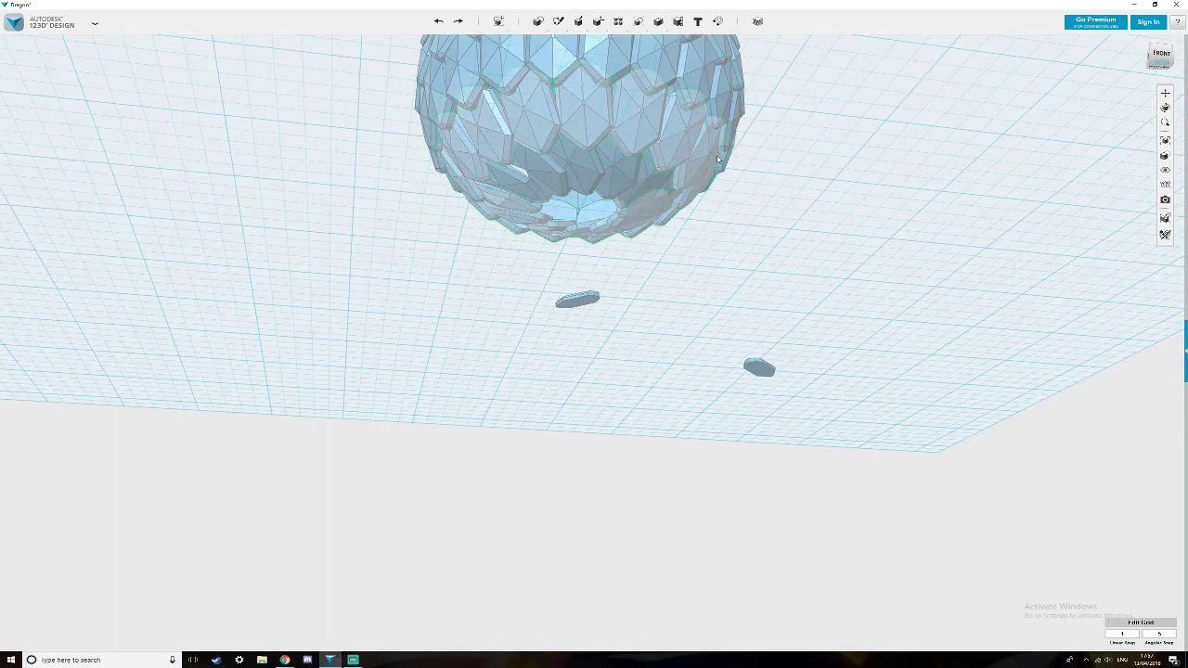
Merge the lowest ring of scales with the ring directly above it.
key(bracketleft)
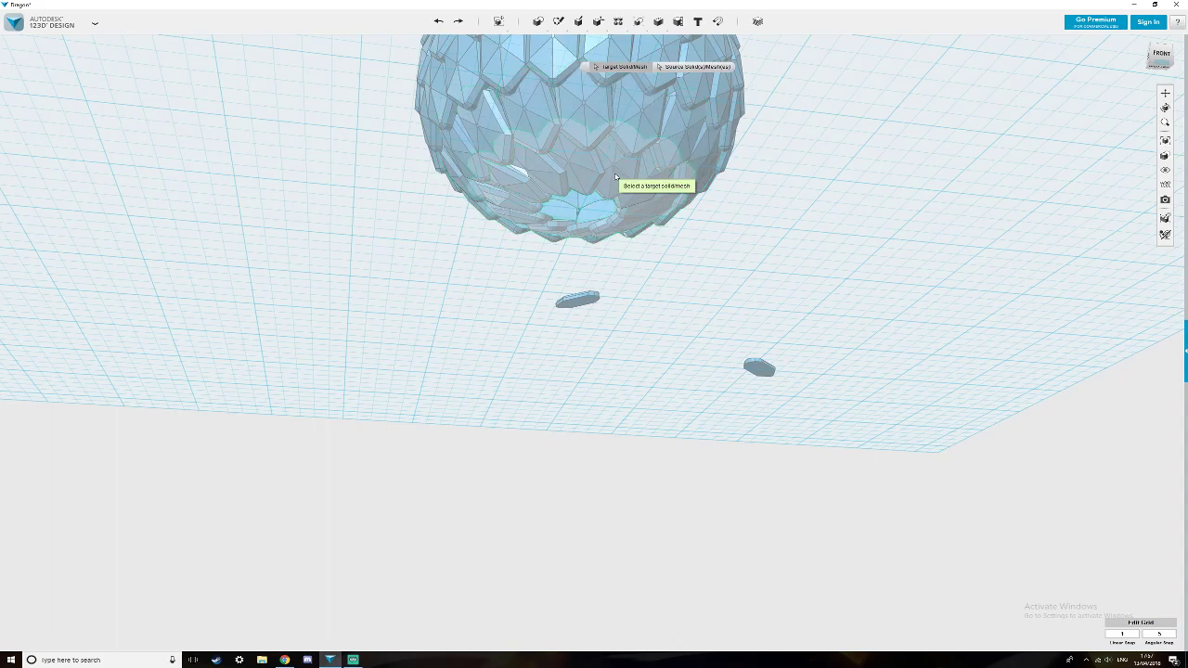
click(614, 173)
click(663, 115)
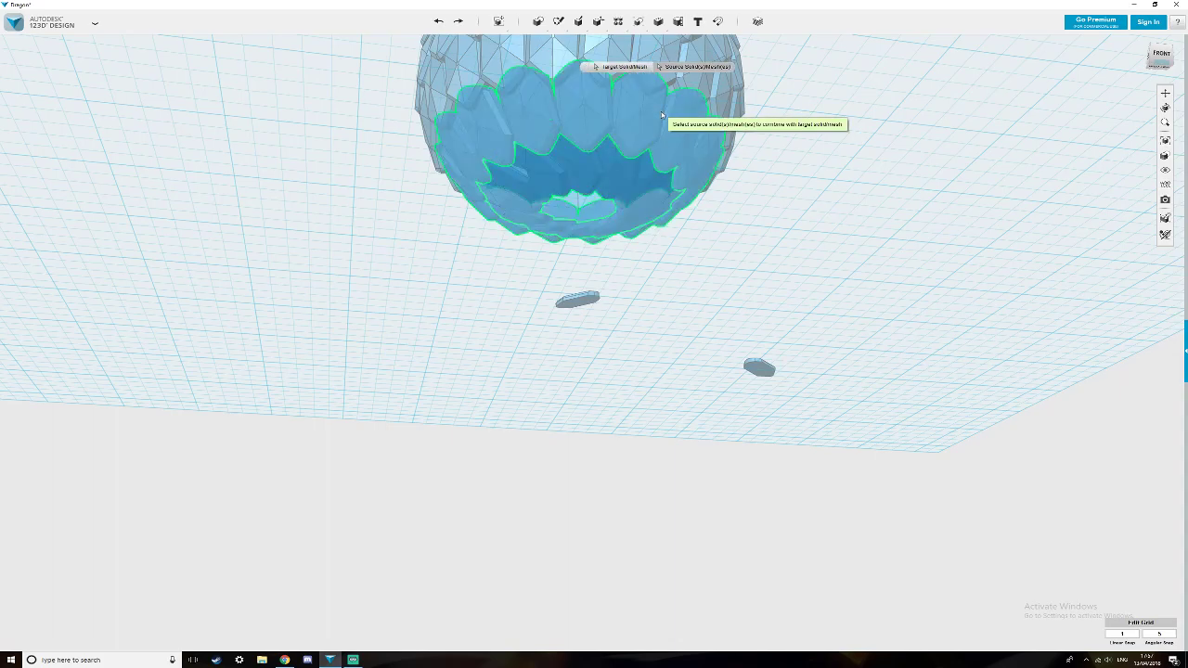
key(Return)
click(642, 146)
click(641, 145)
click(639, 133)
click(631, 138)
Lift the loose scale out of the base opening, shift it sideways and set it over the opening's edge.
right_drag(650, 191, 562, 278)
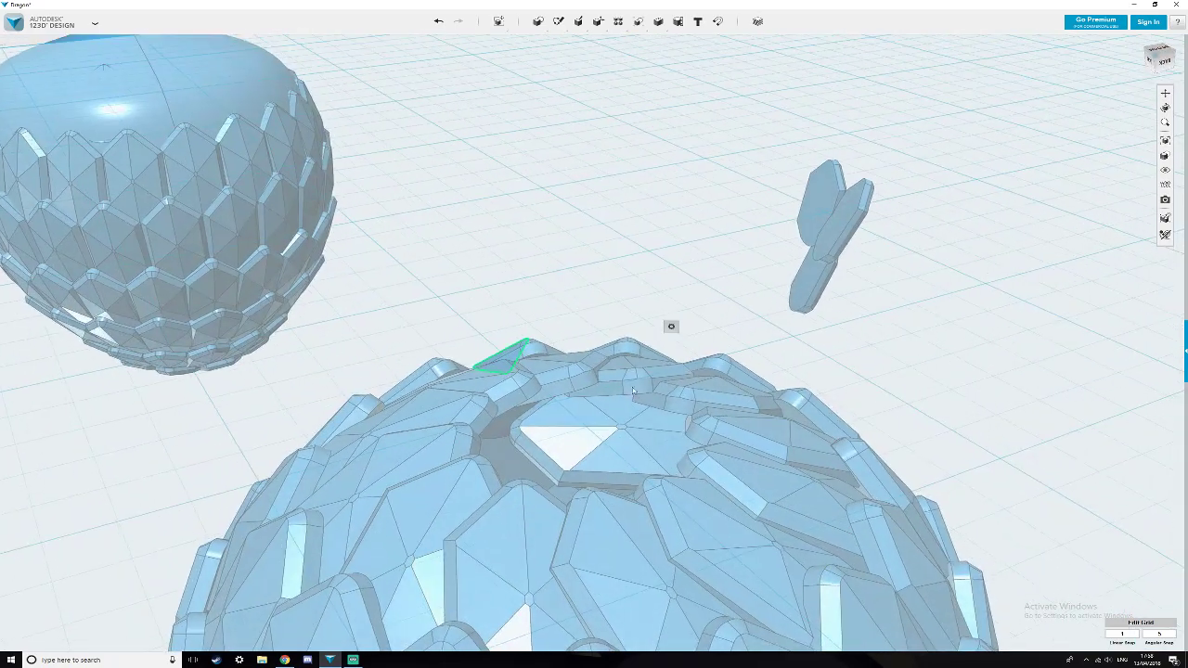
right_drag(664, 438, 617, 475)
click(526, 634)
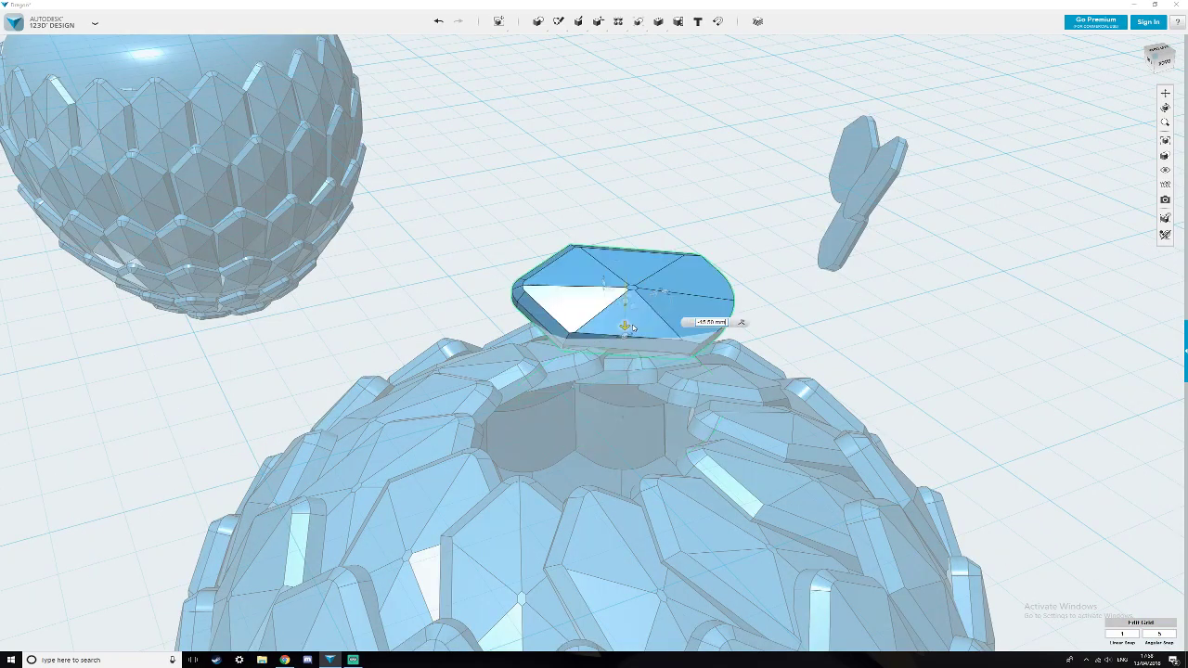
drag(610, 284, 734, 396)
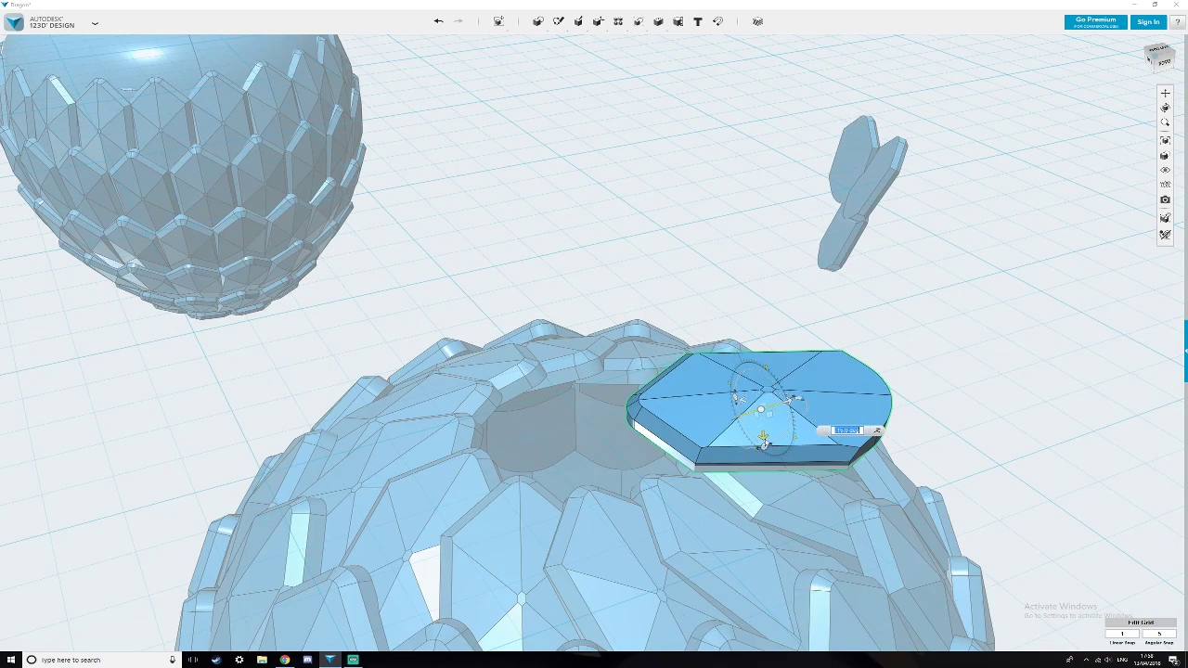
drag(761, 441, 713, 422)
right_drag(713, 422, 710, 440)
scroll(711, 440, up, 2)
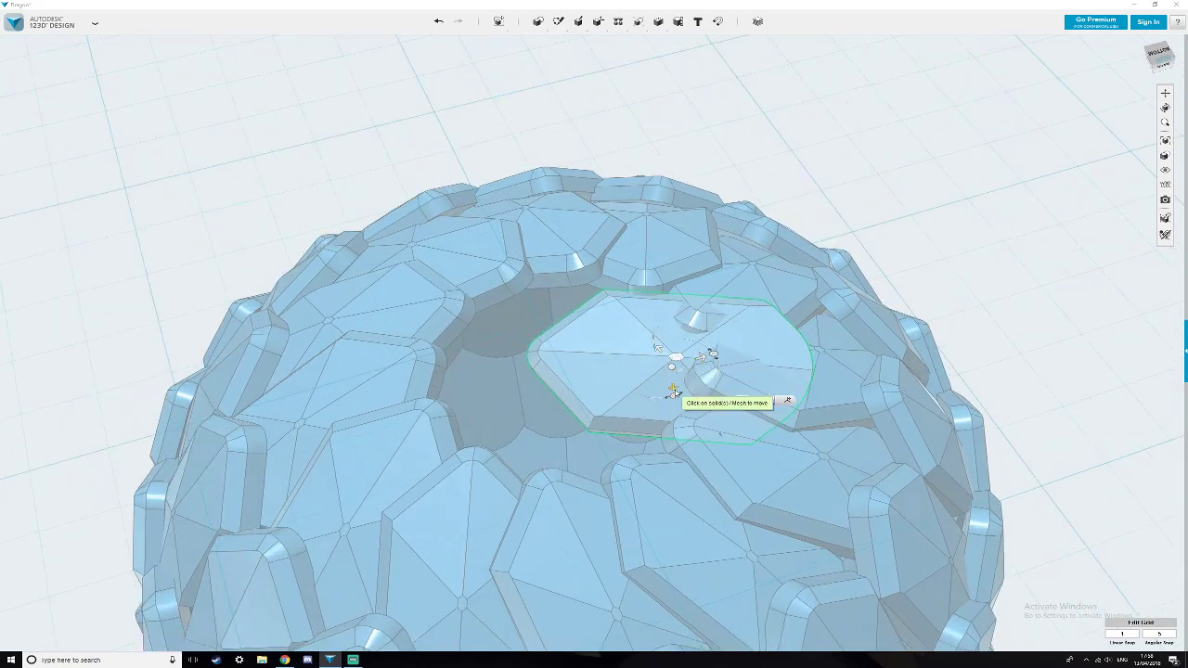
Lower the scale onto the neighbouring scales and nudge it 0.5 mm along the edge of the opening.
drag(674, 392, 689, 415)
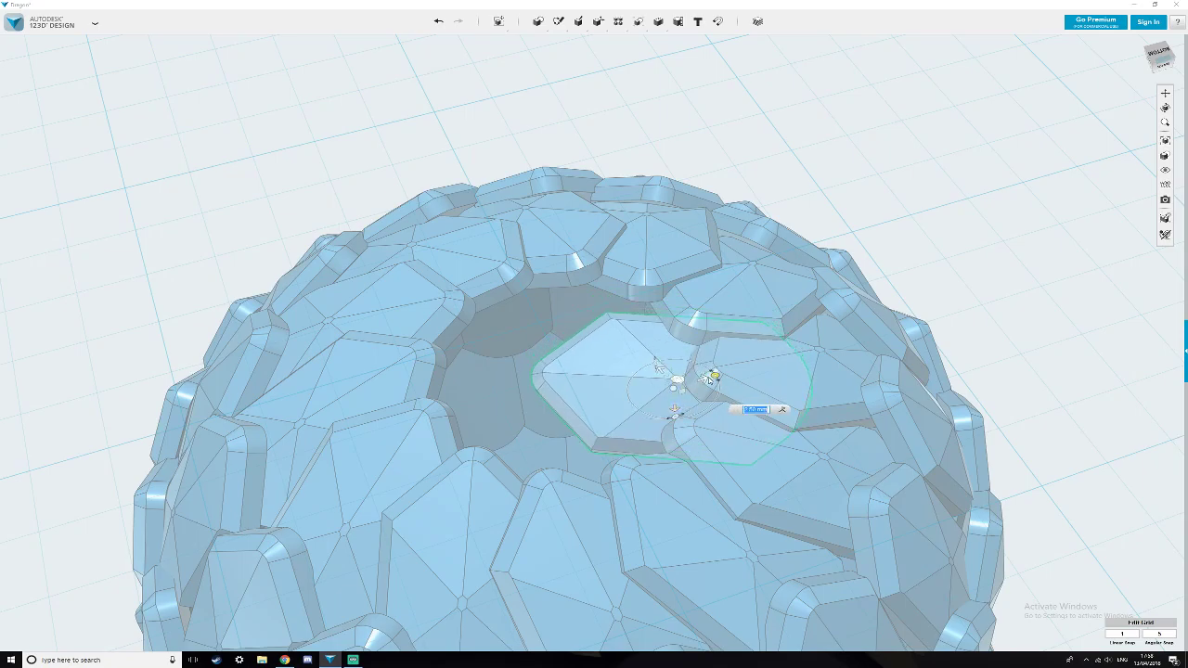
text(0.5)
key(Return)
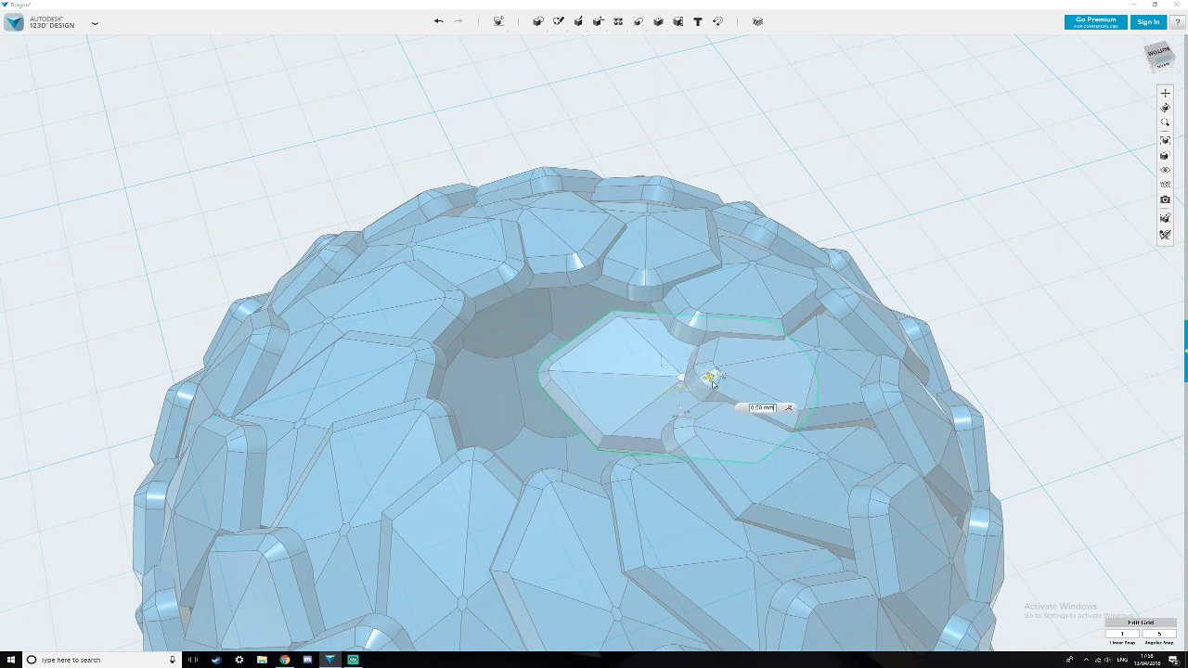
drag(710, 379, 705, 381)
Fine-tune the scale's height and tilt so that it overlaps the scales at the opening's edge.
mouse_move(681, 443)
right_down()
mouse_move(682, 413)
mouse_move(677, 440)
right_up()
click(679, 457)
drag(679, 457, 678, 441)
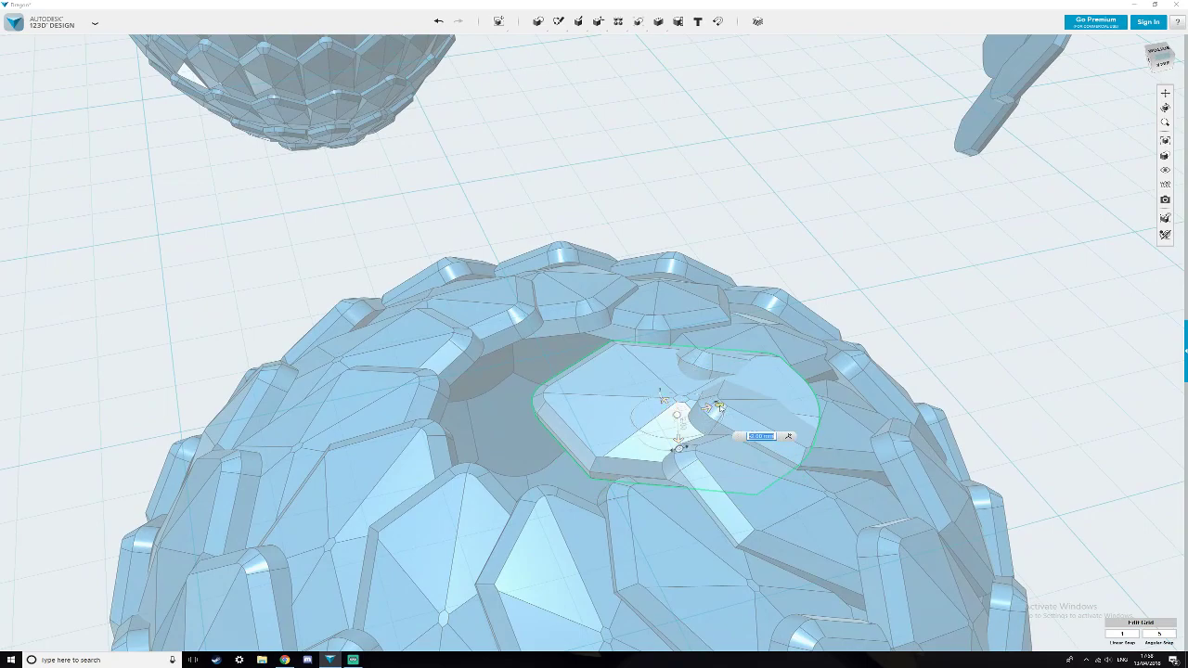
drag(679, 452, 668, 454)
mouse_move(738, 517)
right_down()
mouse_move(753, 511)
mouse_move(733, 531)
right_up()
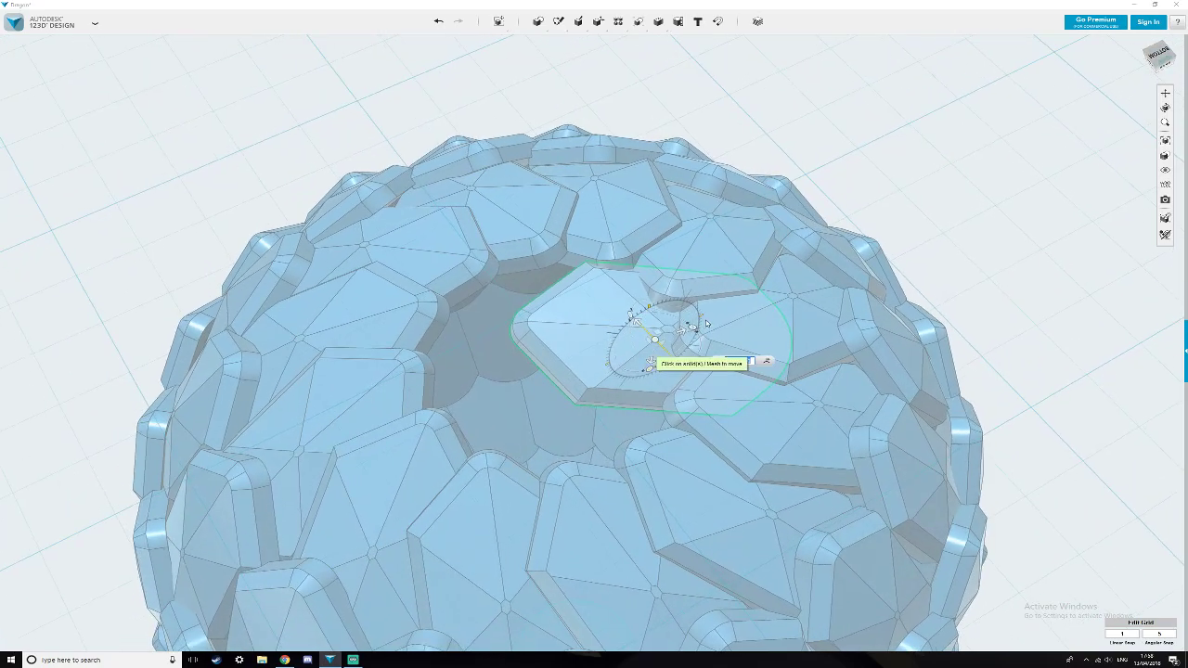
mouse_move(692, 330)
mouse_down()
mouse_move(680, 317)
mouse_move(690, 327)
mouse_up()
Turn the scale toward the centre of the opening, adjust its depth and accept the placement.
right_drag(695, 438, 700, 417)
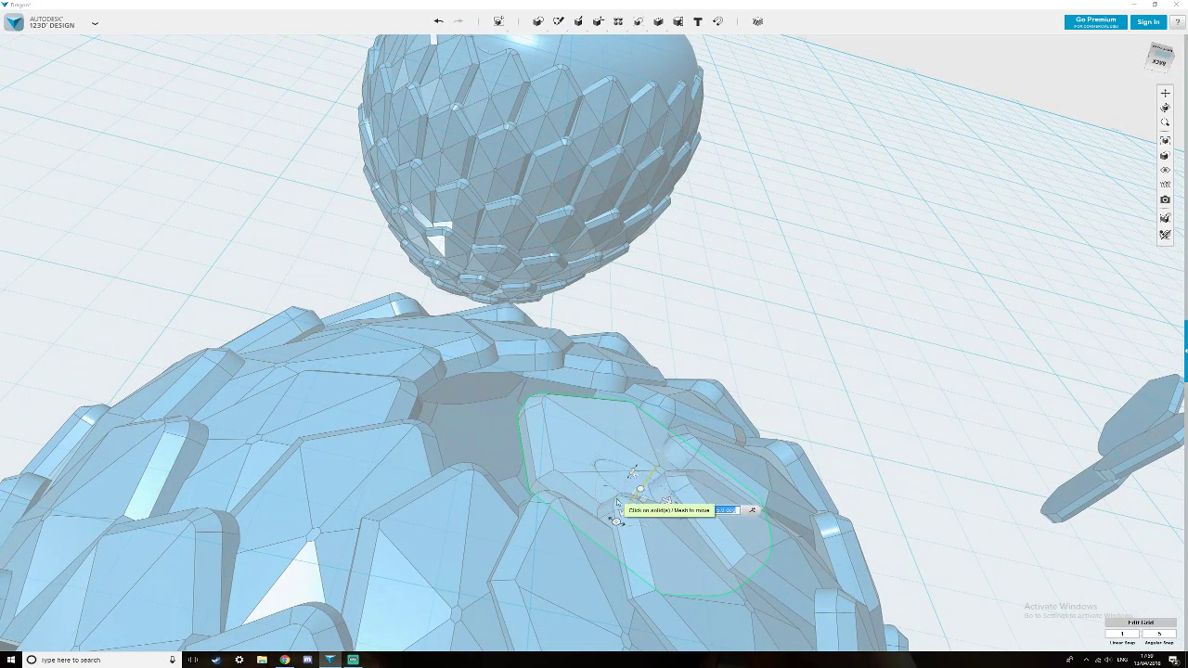
drag(616, 520, 618, 508)
mouse_move(773, 428)
right_down()
mouse_move(772, 416)
mouse_move(764, 428)
right_up()
drag(681, 542, 688, 524)
right_drag(854, 423, 854, 447)
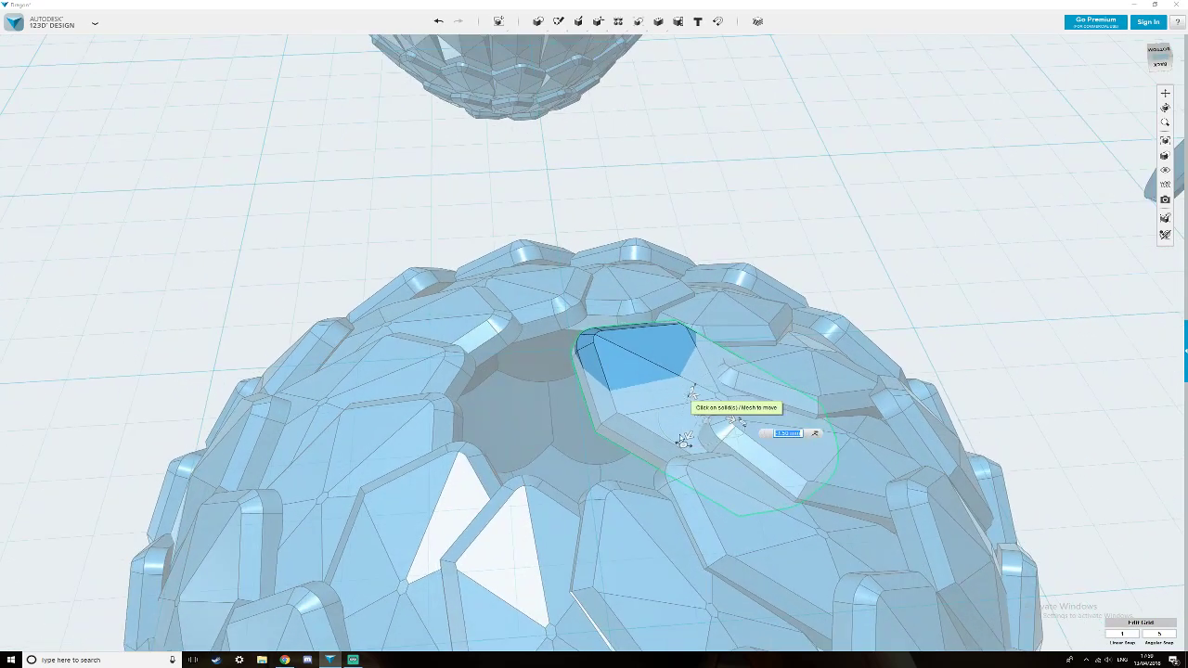
key(Return)
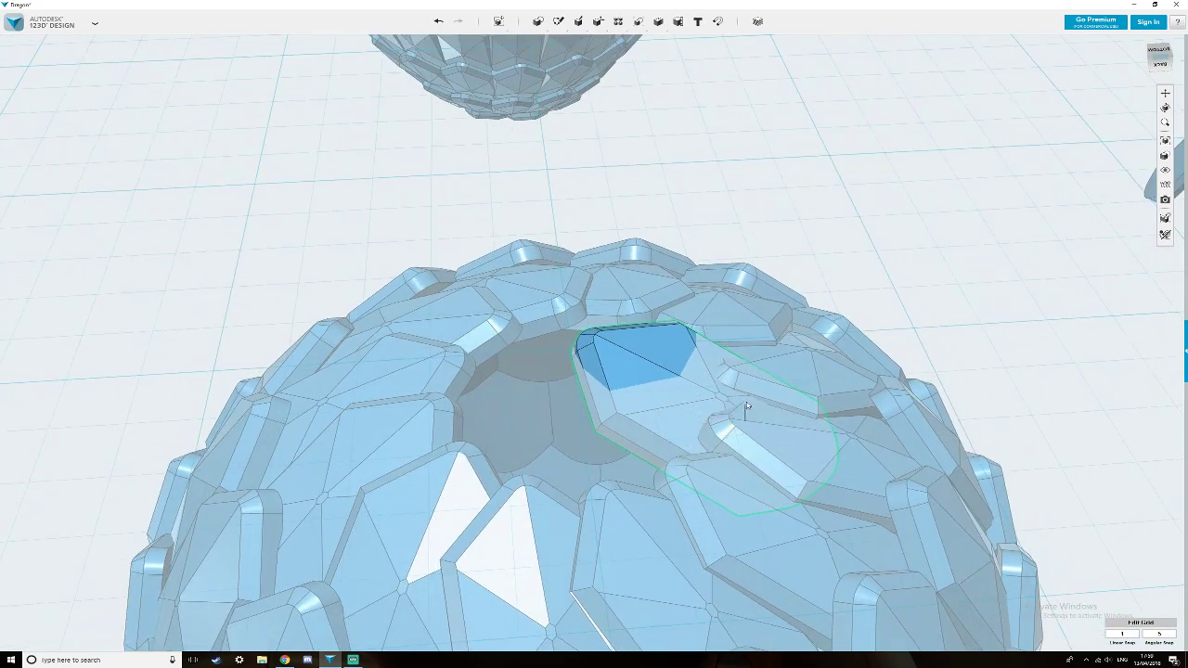
Reselect the scale at the base opening, rotate it in plane and tilt it slightly to refine its fit.
key(Escape)
click(655, 364)
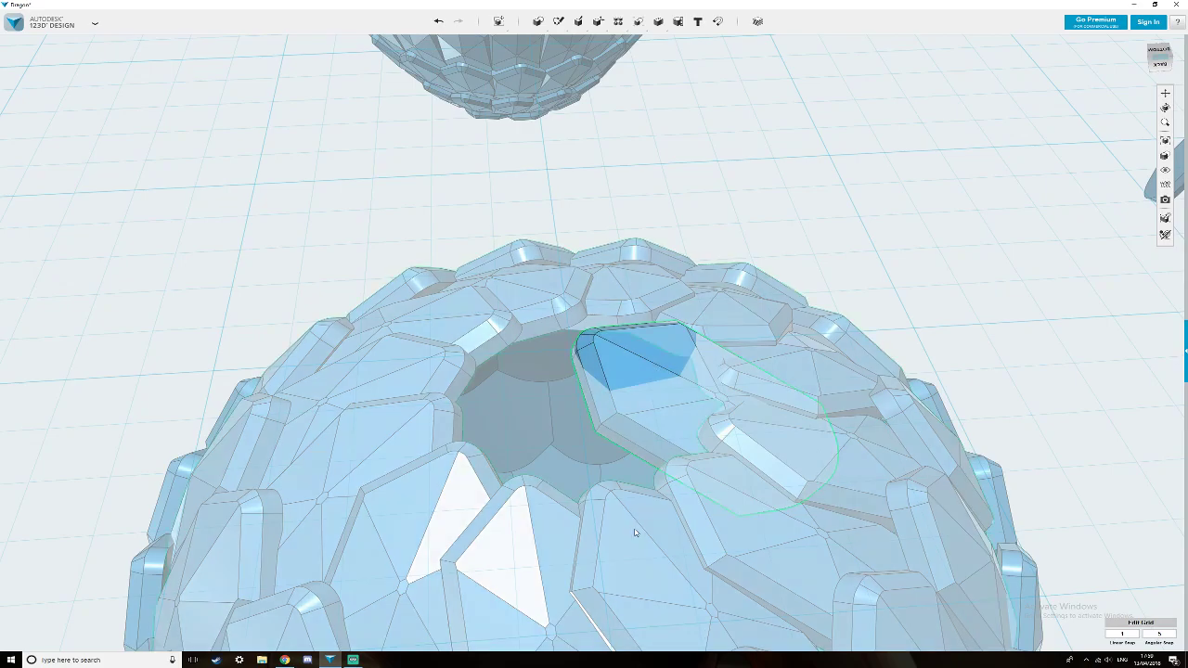
key(ctrl+t)
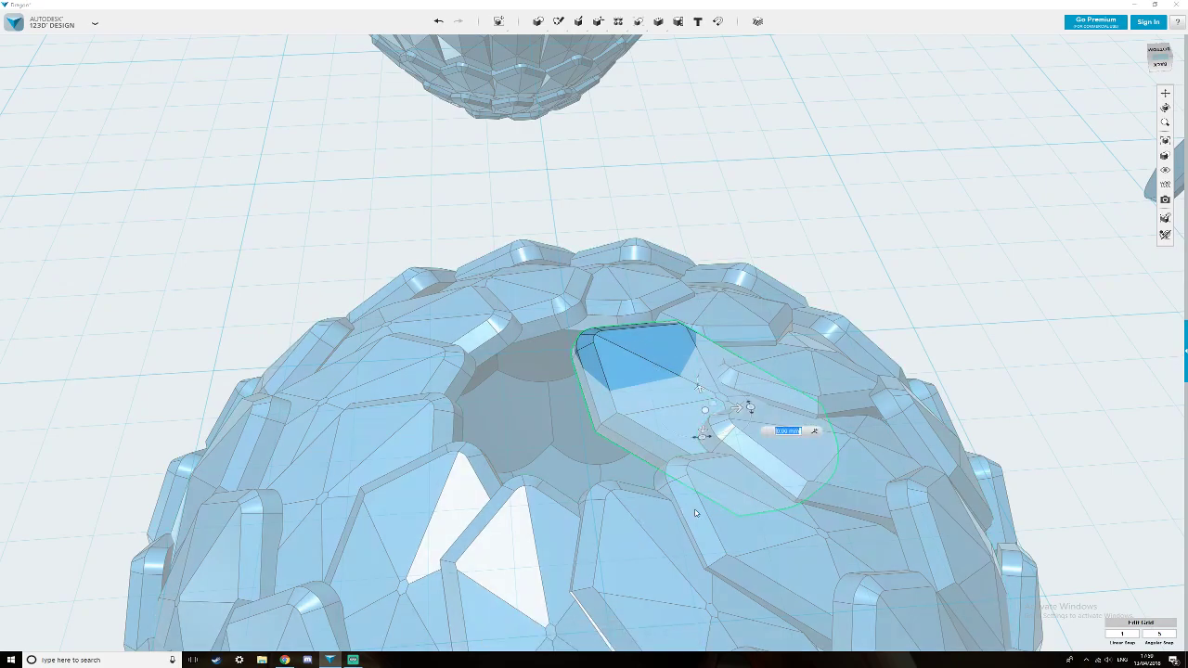
drag(749, 408, 748, 397)
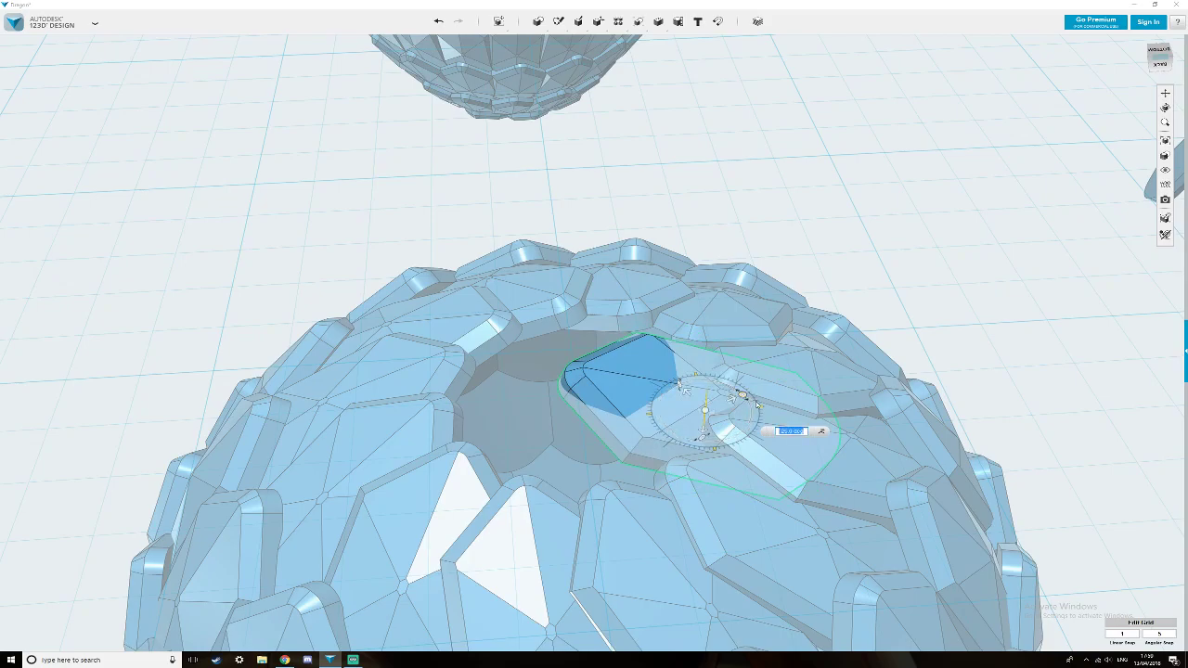
drag(705, 438, 707, 436)
right_drag(804, 374, 816, 409)
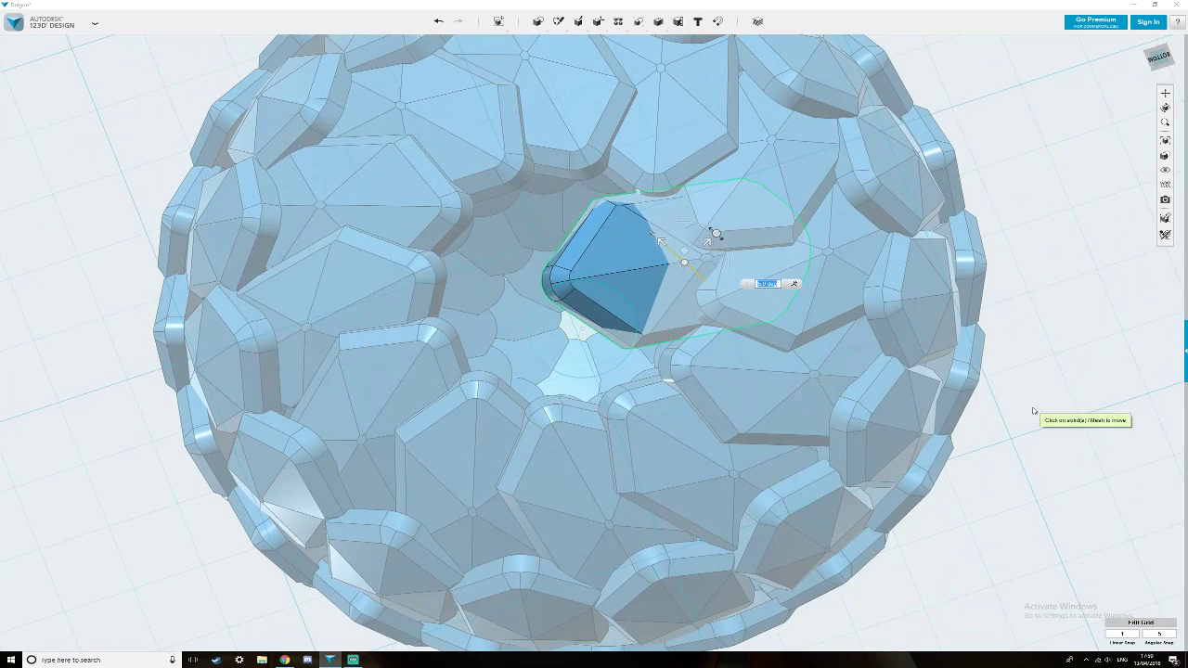
Set up a circular pattern of the scale at the base opening around the egg's vertical axis.
scroll(1057, 447, down, 5)
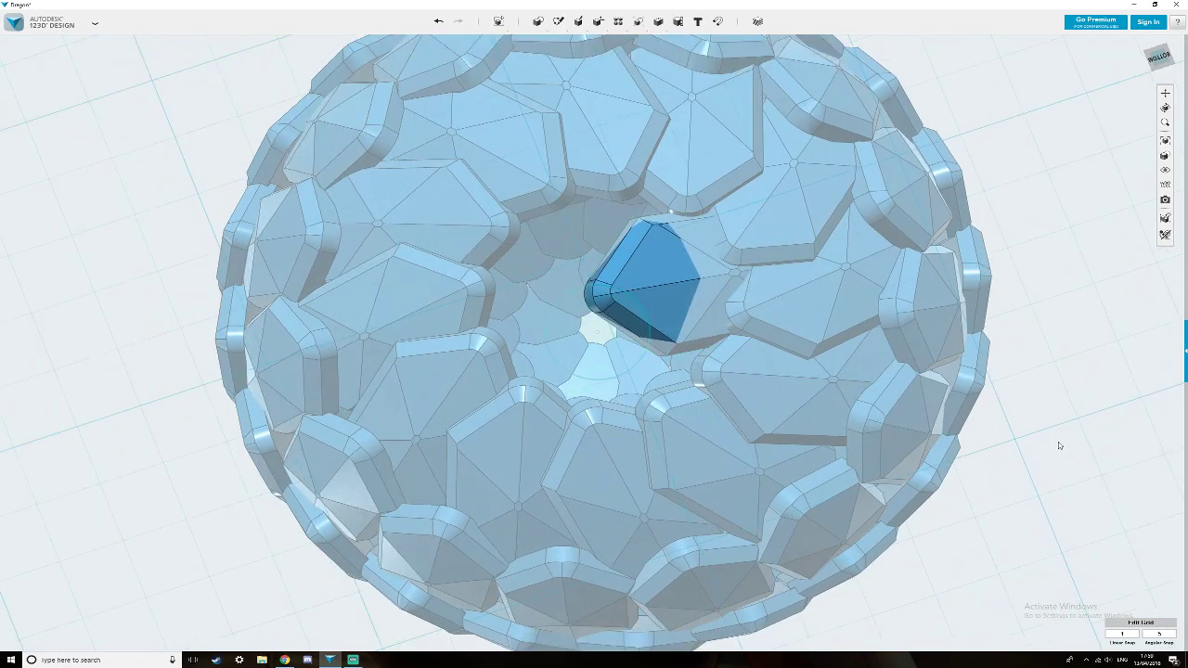
right_drag(1059, 446, 893, 270)
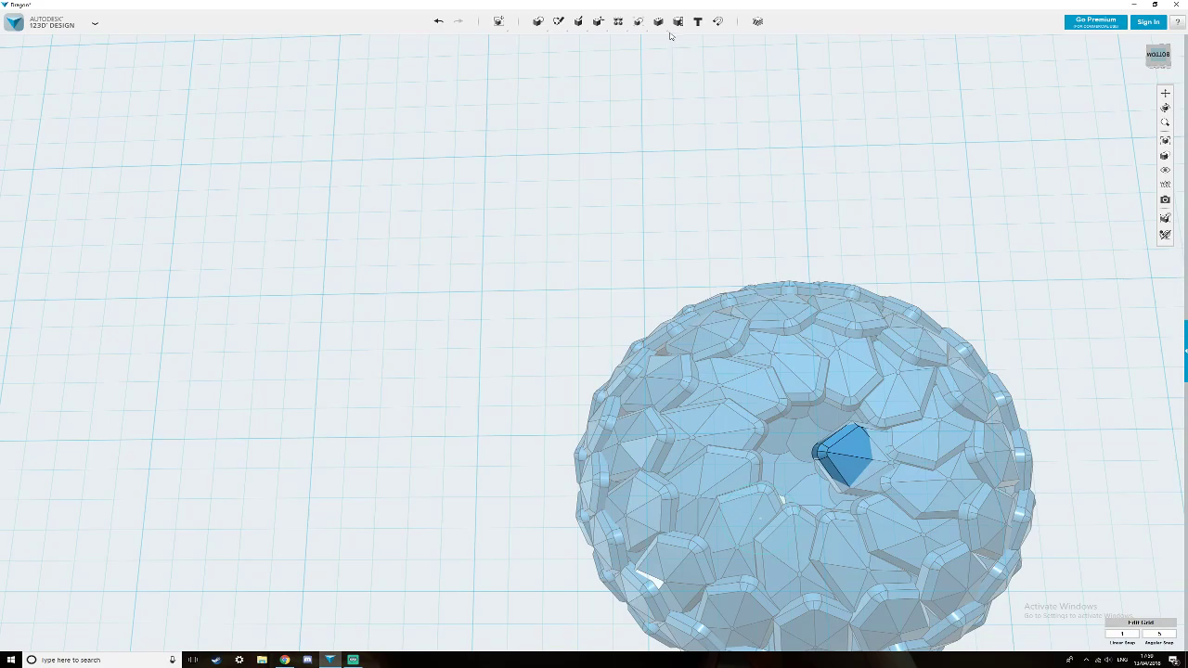
mouse_move(619, 26)
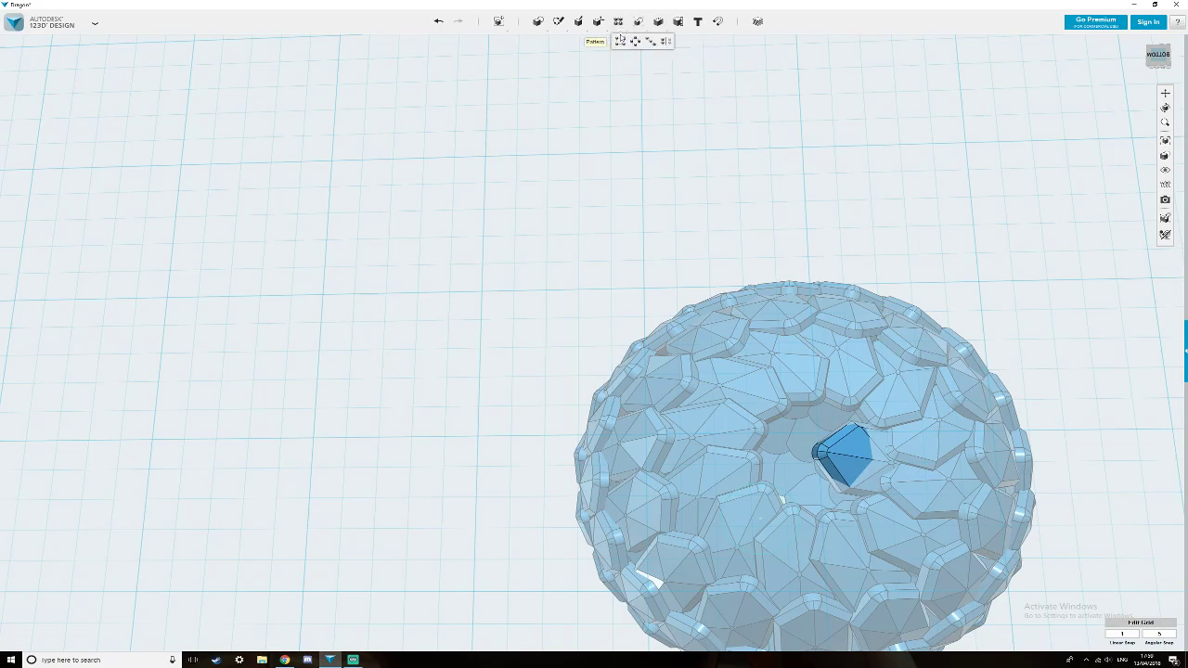
click(640, 41)
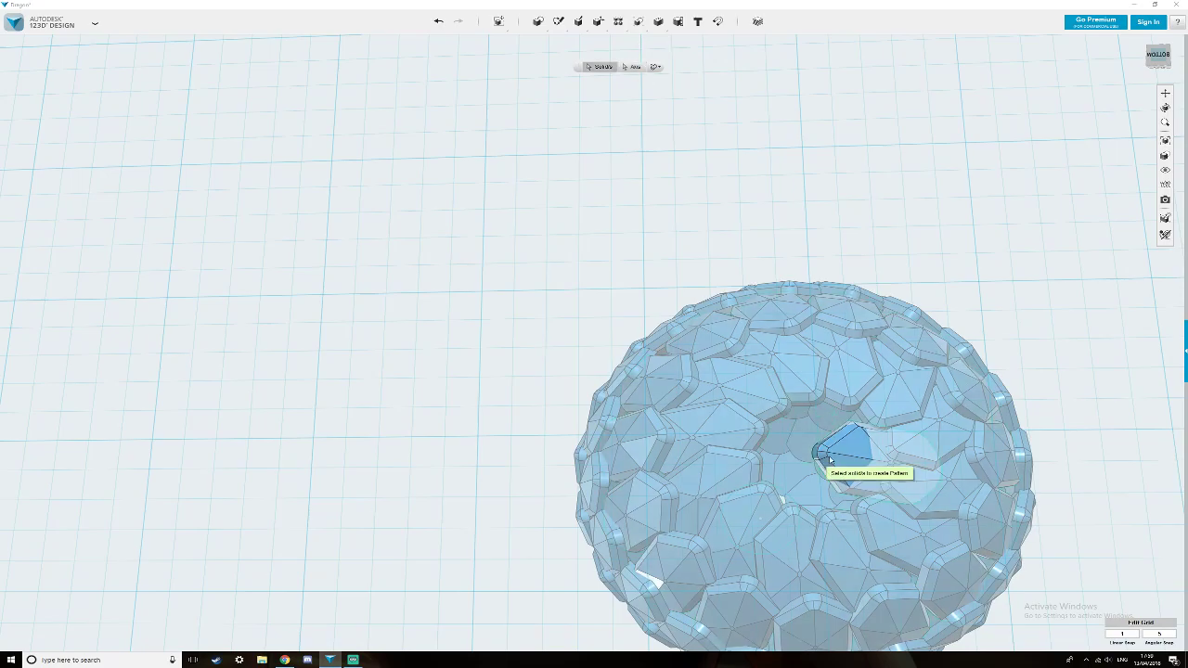
scroll(840, 455, down, 5)
scroll(845, 454, down, 10)
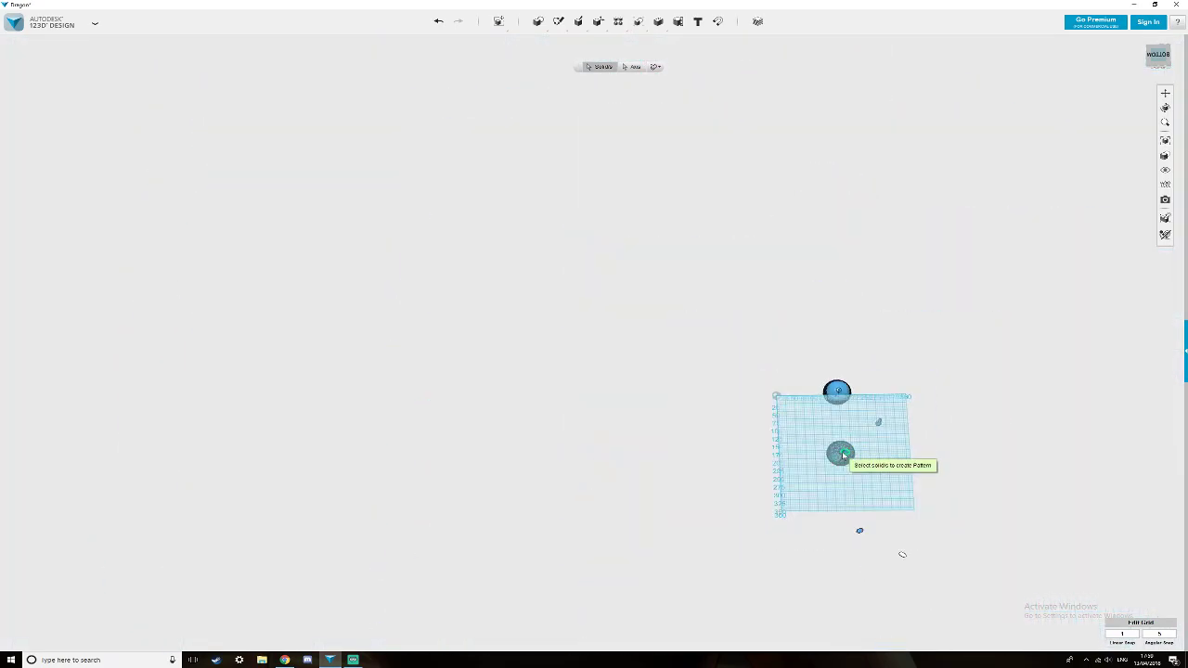
scroll(843, 462, up, 5)
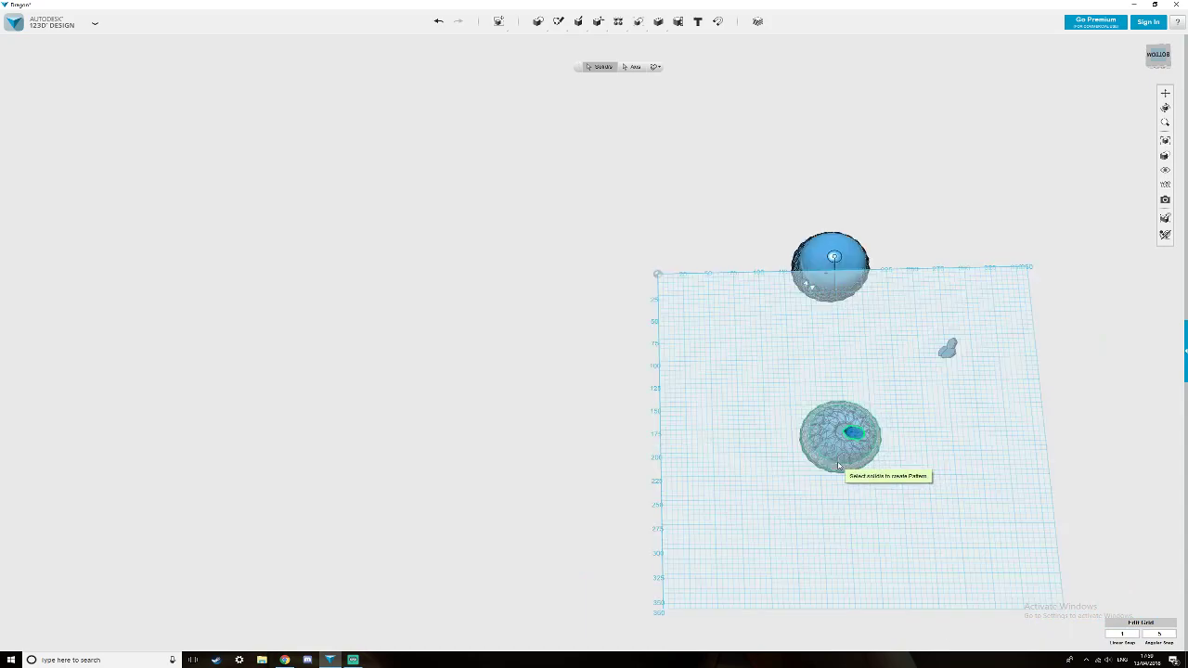
scroll(838, 466, up, 3)
click(631, 66)
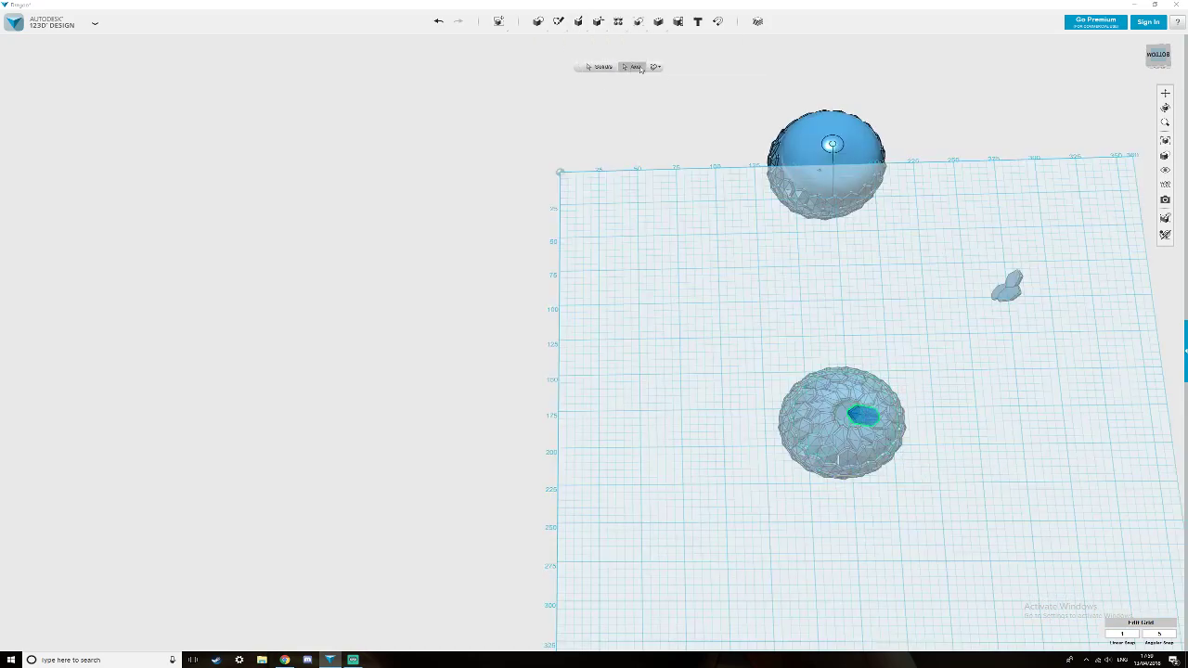
click(820, 455)
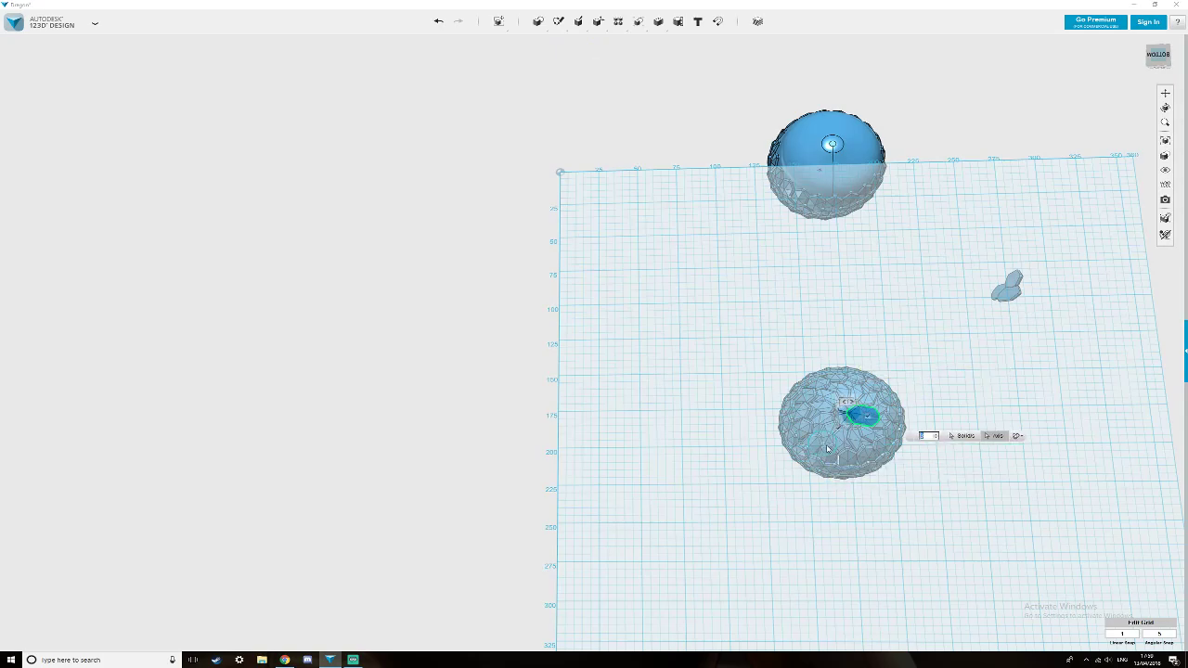
Set the circular pattern to 5 scales and accept it to close the base opening.
scroll(862, 434, up, 5)
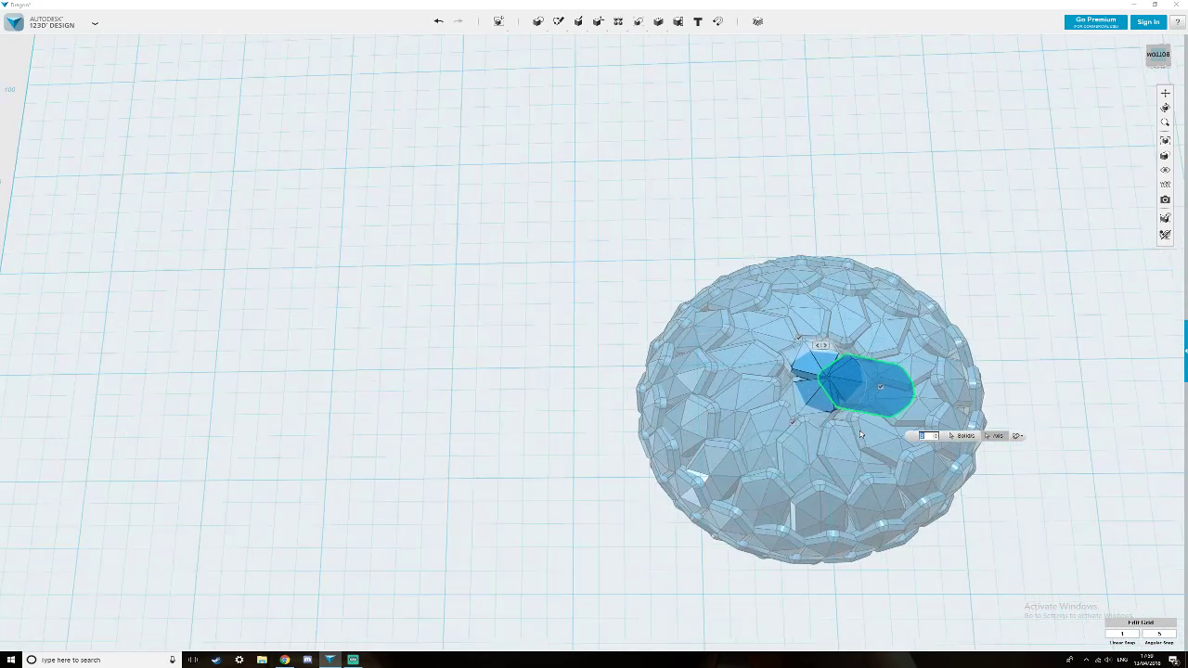
click(936, 434)
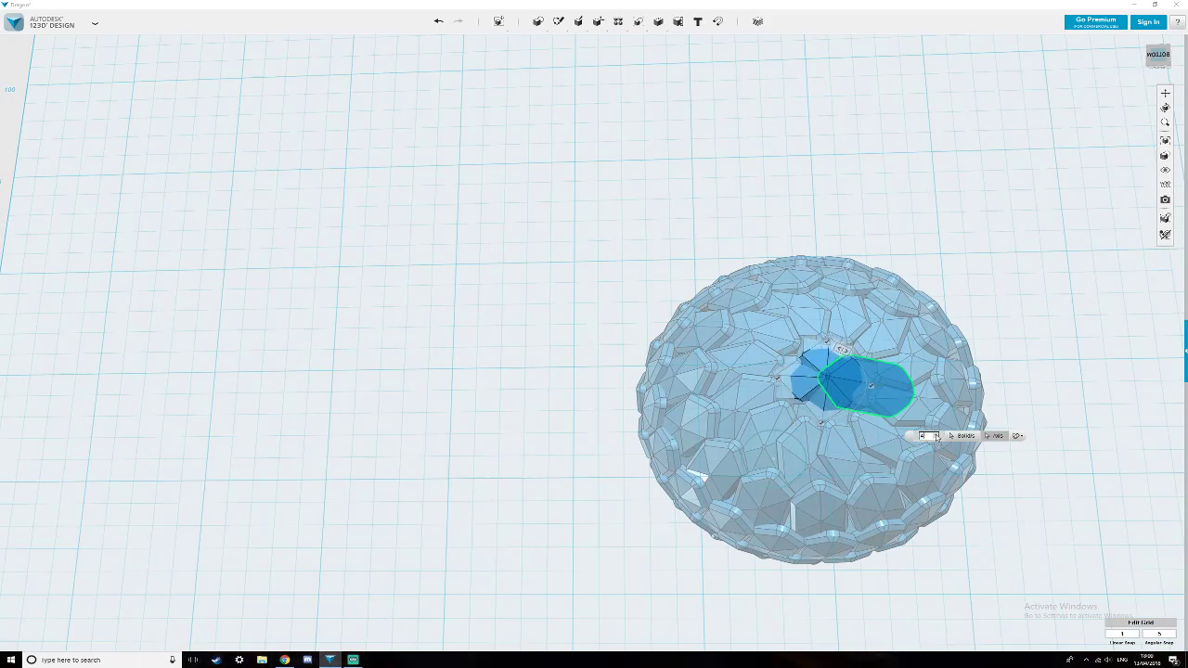
click(936, 435)
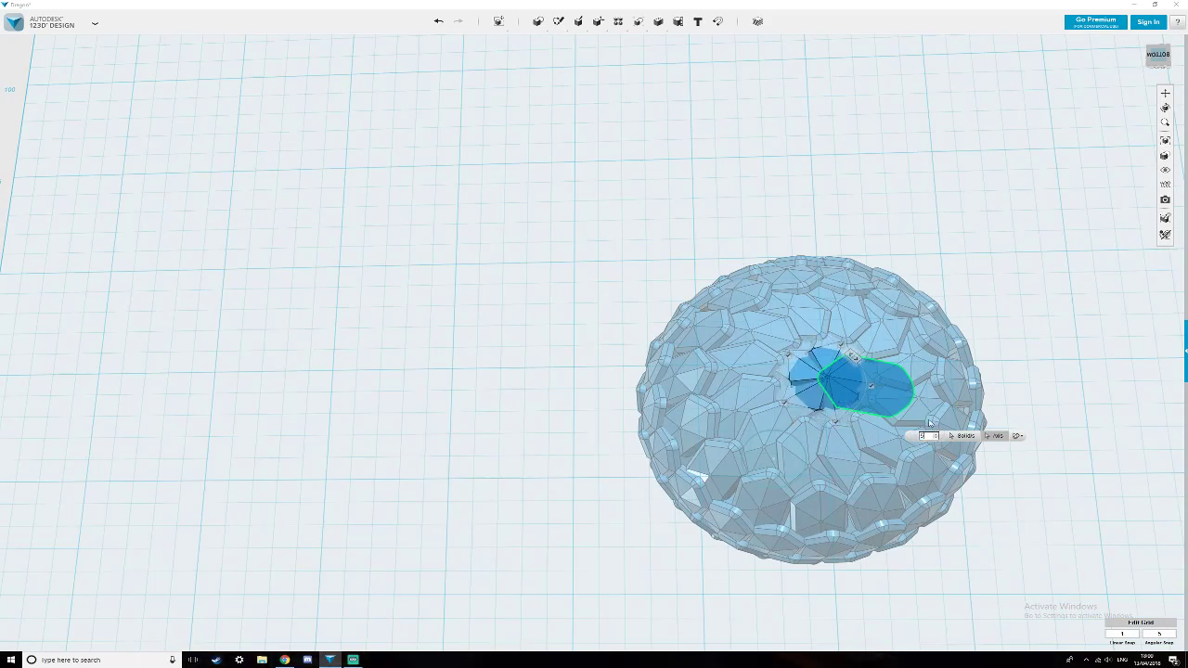
key(Return)
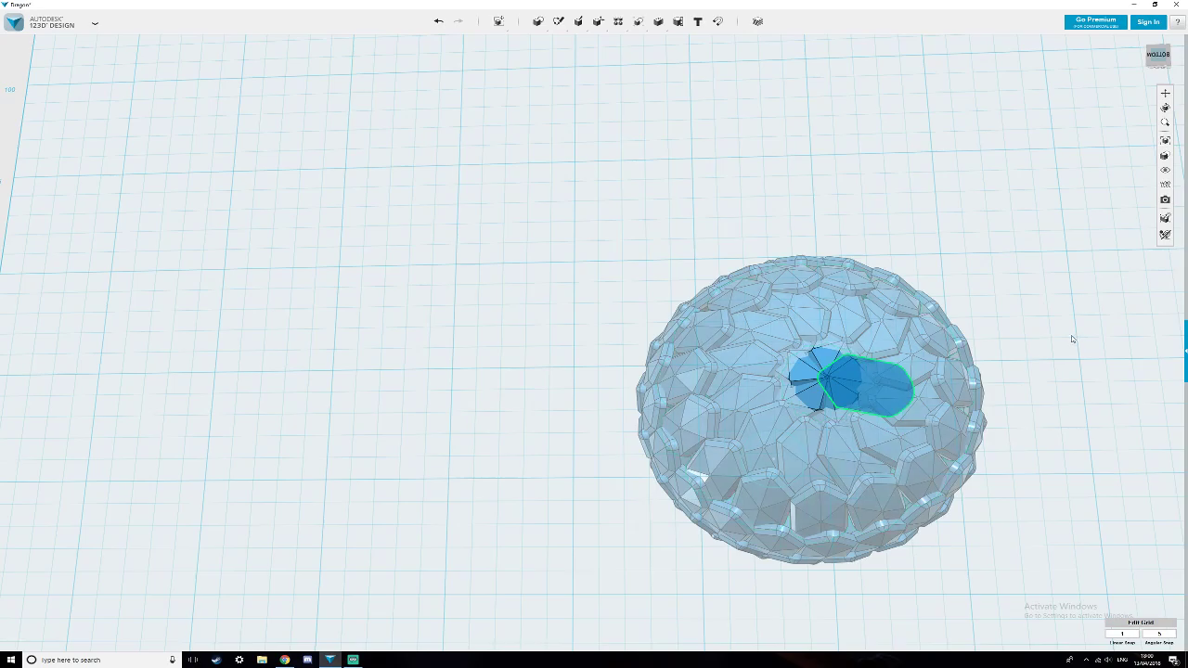
click(1070, 339)
Merge the patterned scales at the base with the surrounding lower scale rows.
mouse_move(1054, 363)
right_down()
mouse_move(1050, 326)
mouse_move(1049, 357)
right_up()
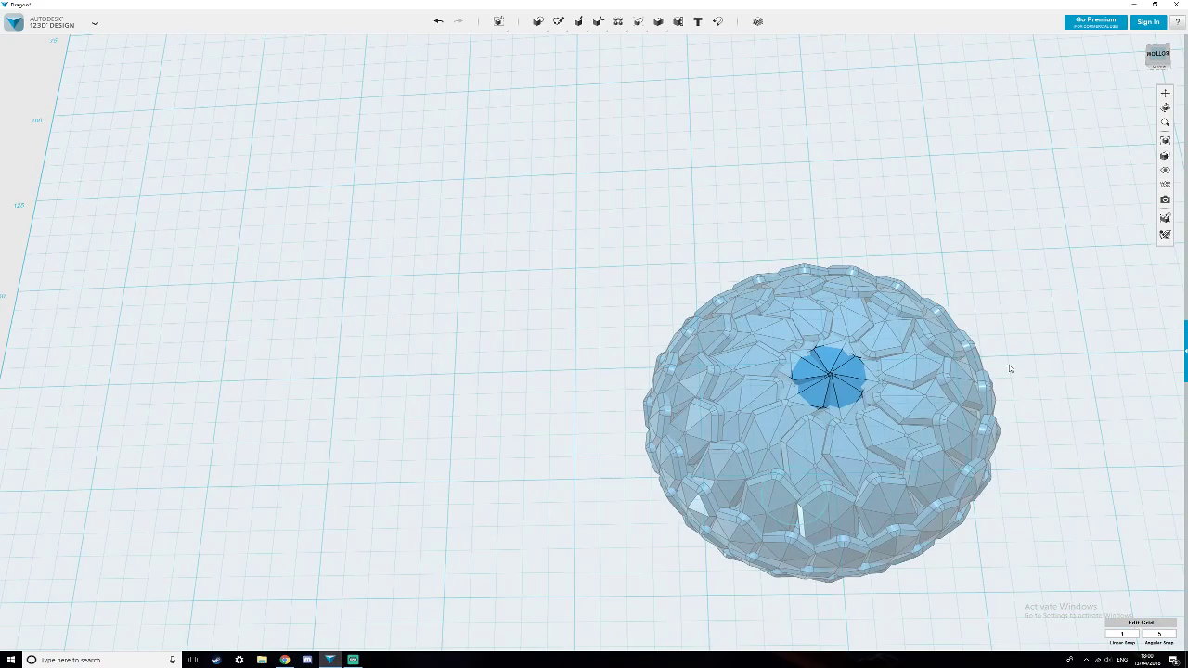
key(bracketleft)
click(849, 377)
click(839, 388)
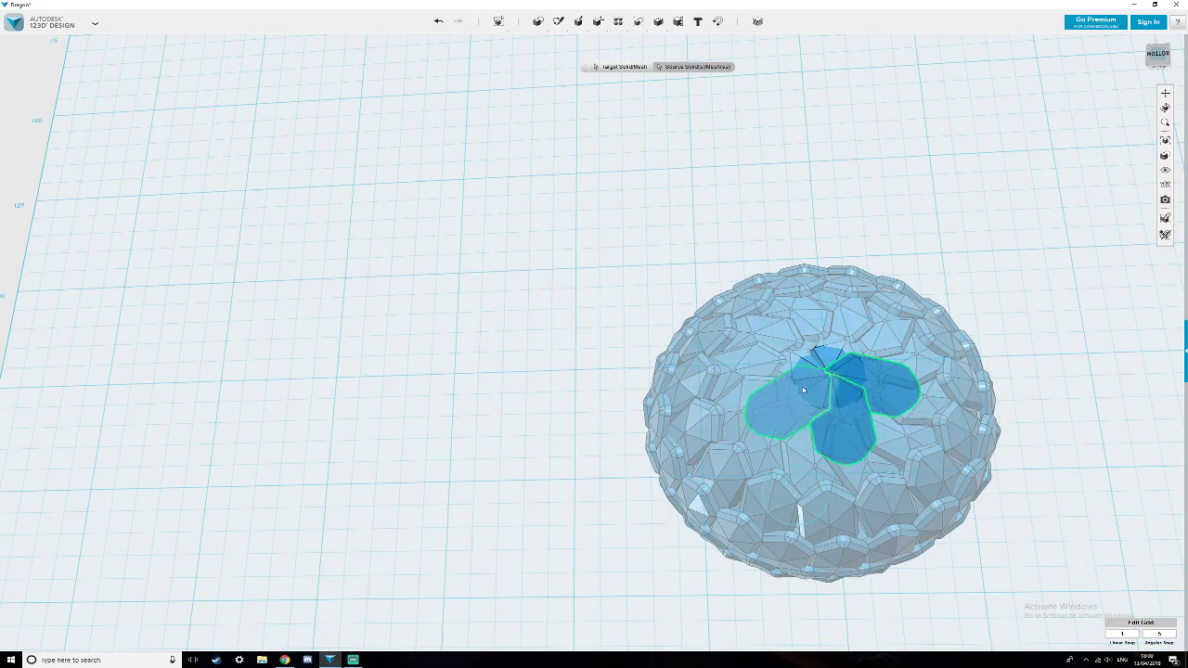
click(796, 360)
click(806, 359)
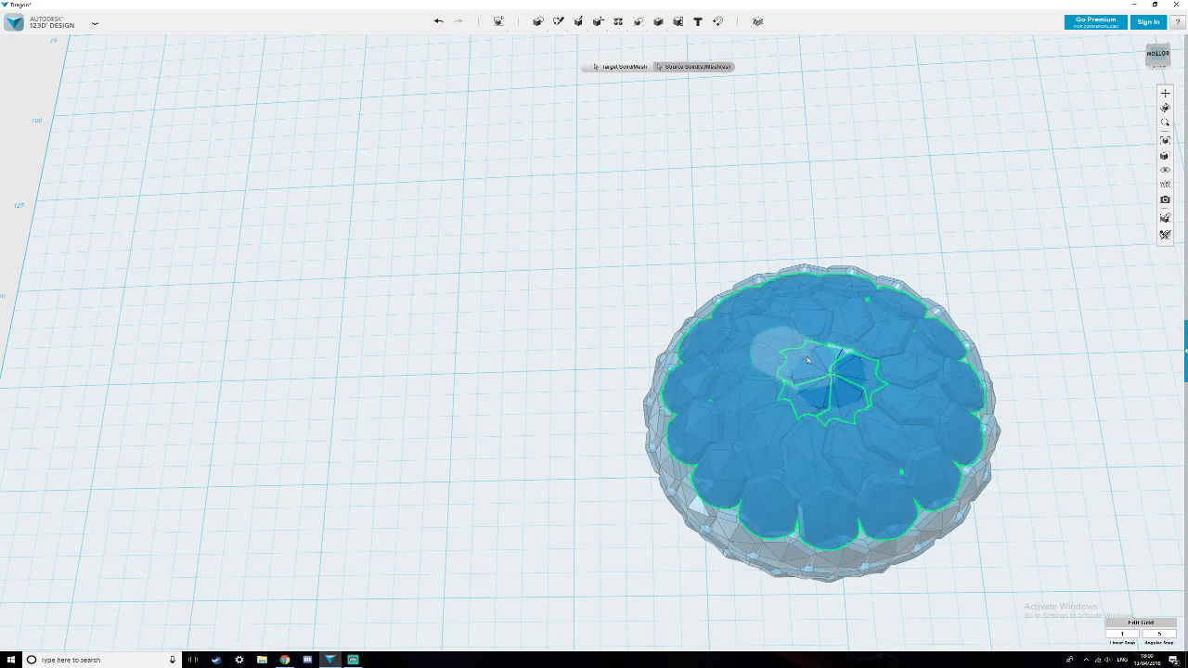
click(837, 356)
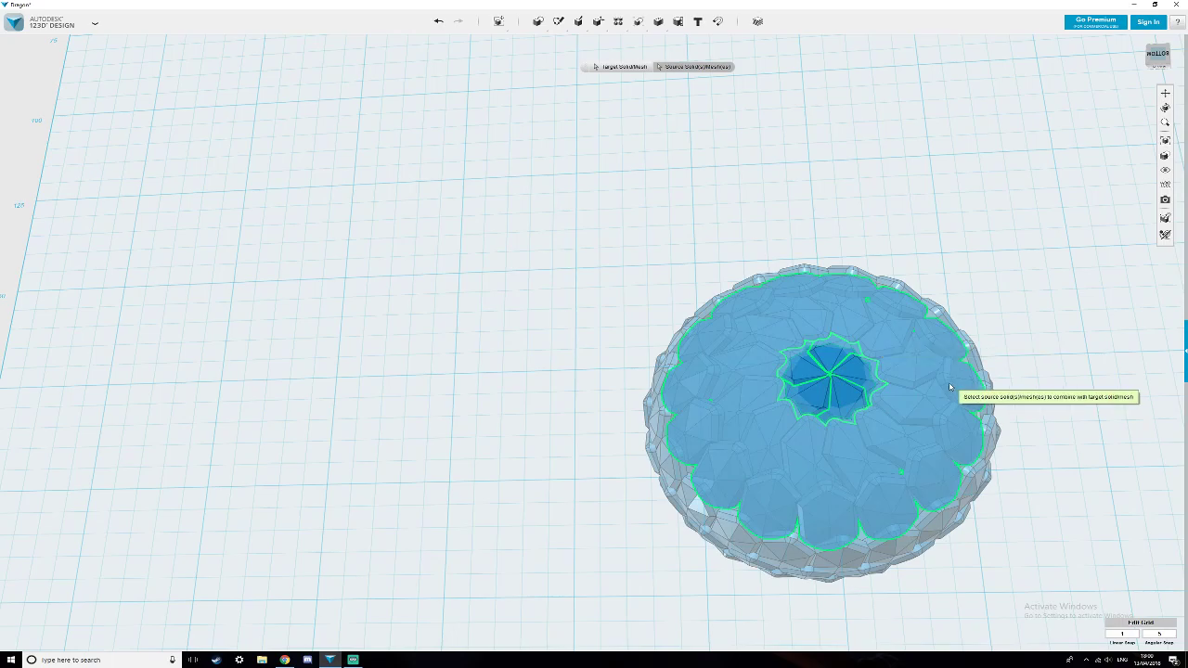
key(Return)
right_drag(1030, 394, 1016, 385)
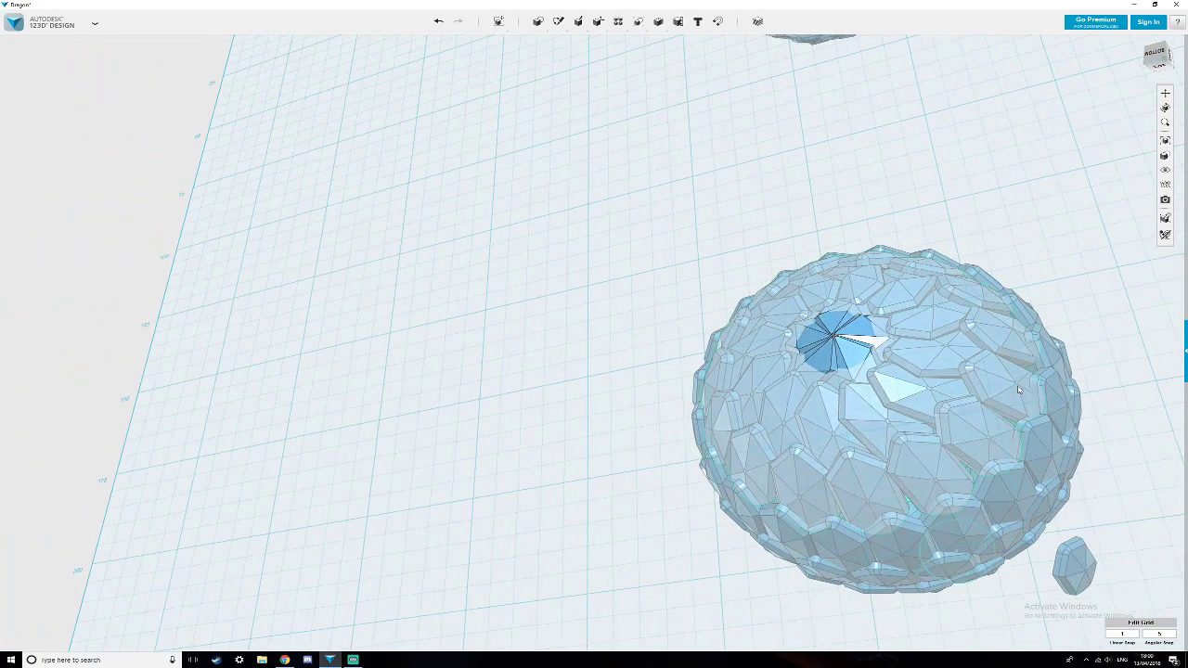
key(bracketleft)
scroll(1004, 455, down, 4)
key(Escape)
mouse_move(946, 530)
right_down()
mouse_move(976, 504)
mouse_move(962, 521)
right_up()
key(bracketleft)
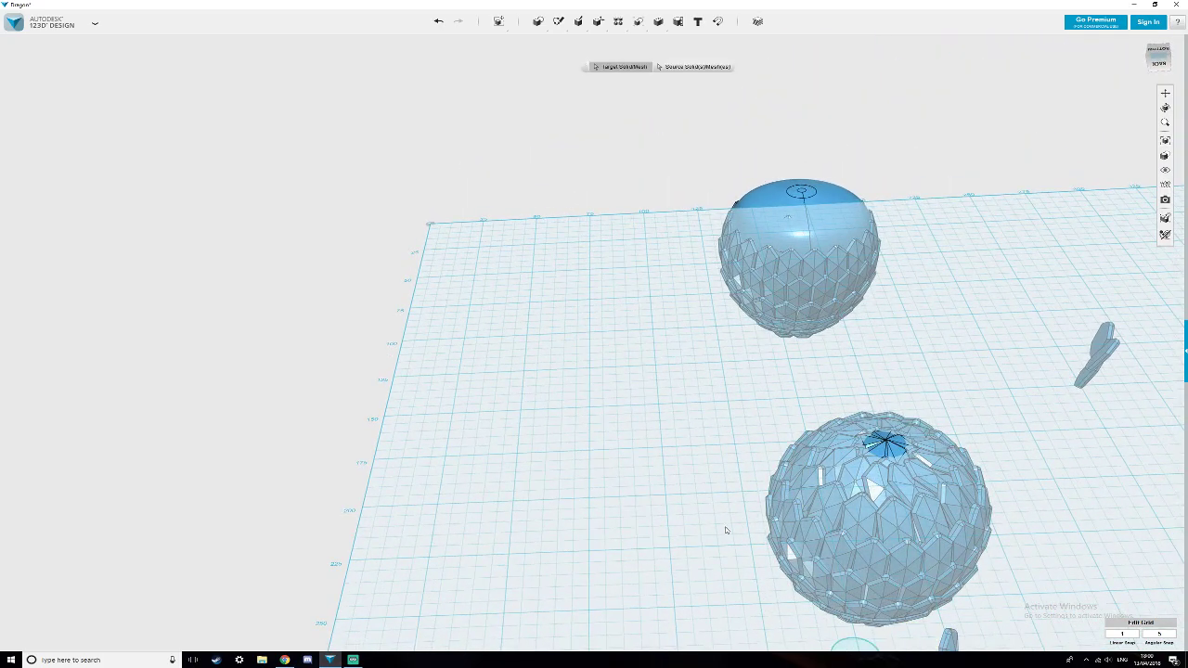
click(864, 501)
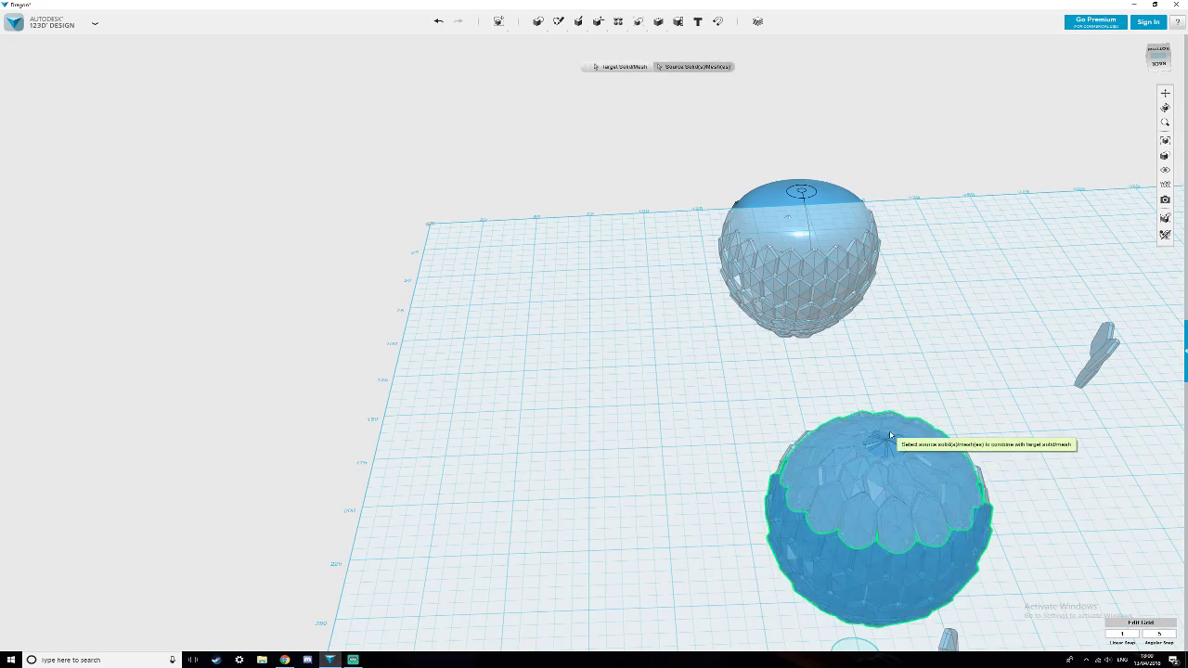
key(Escape)
scroll(882, 436, up, 3)
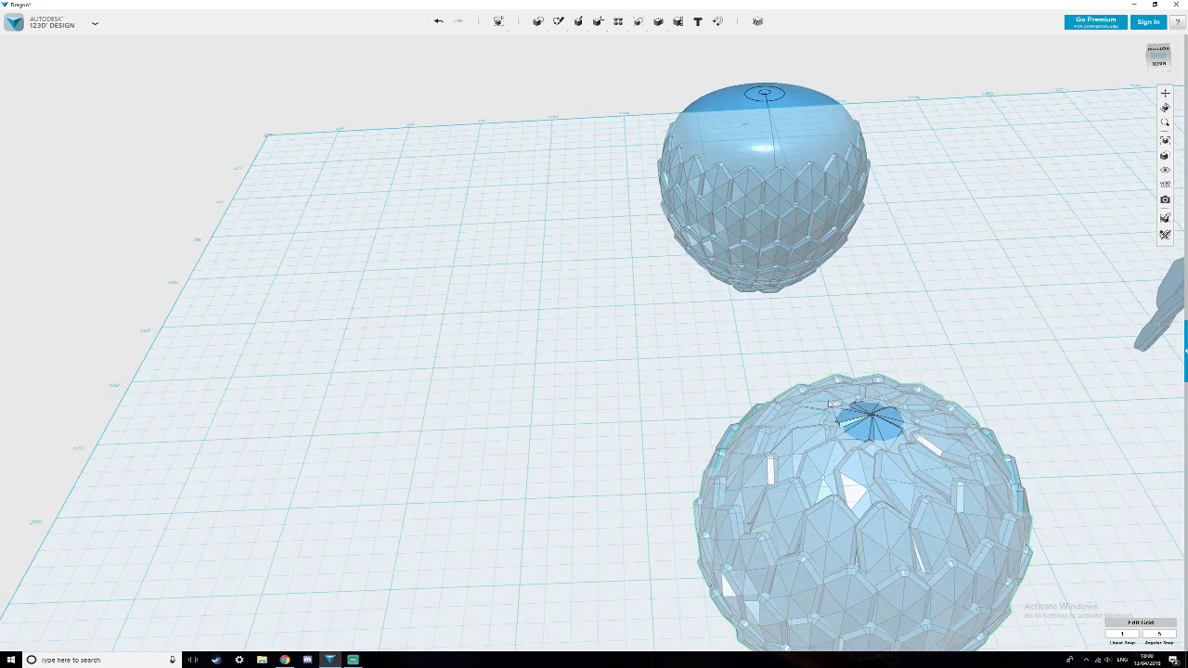
Merge the combined base scales with the remaining scale rows into one egg shell.
key(bracketleft)
click(874, 423)
right_drag(848, 433, 869, 462)
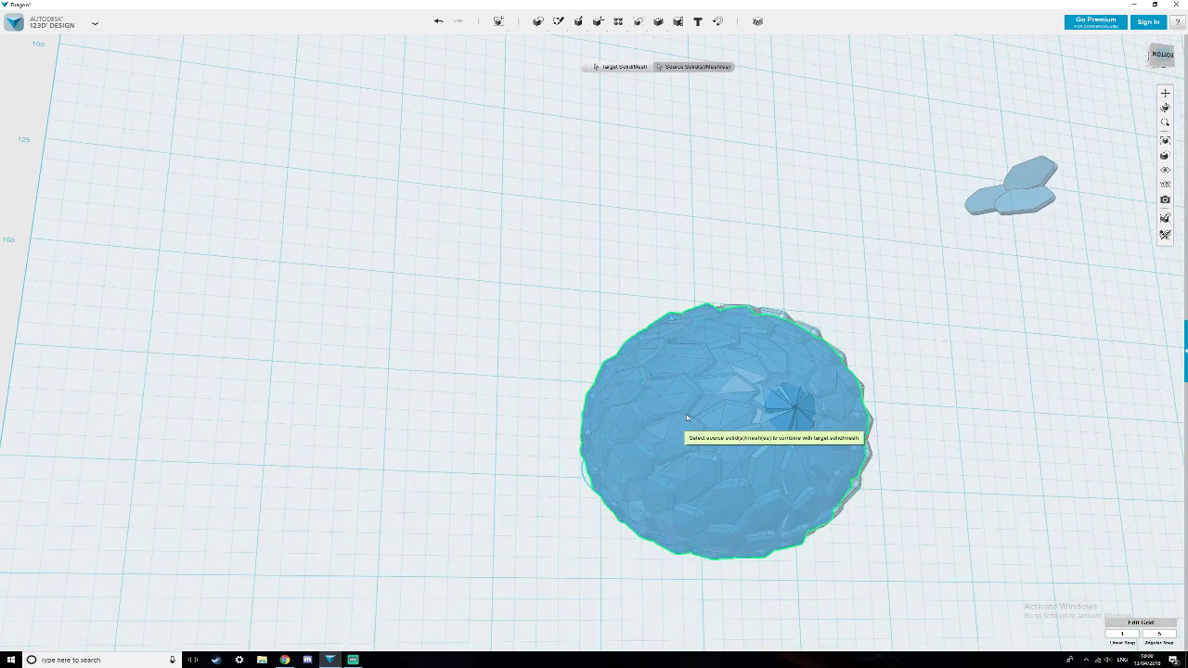
click(623, 459)
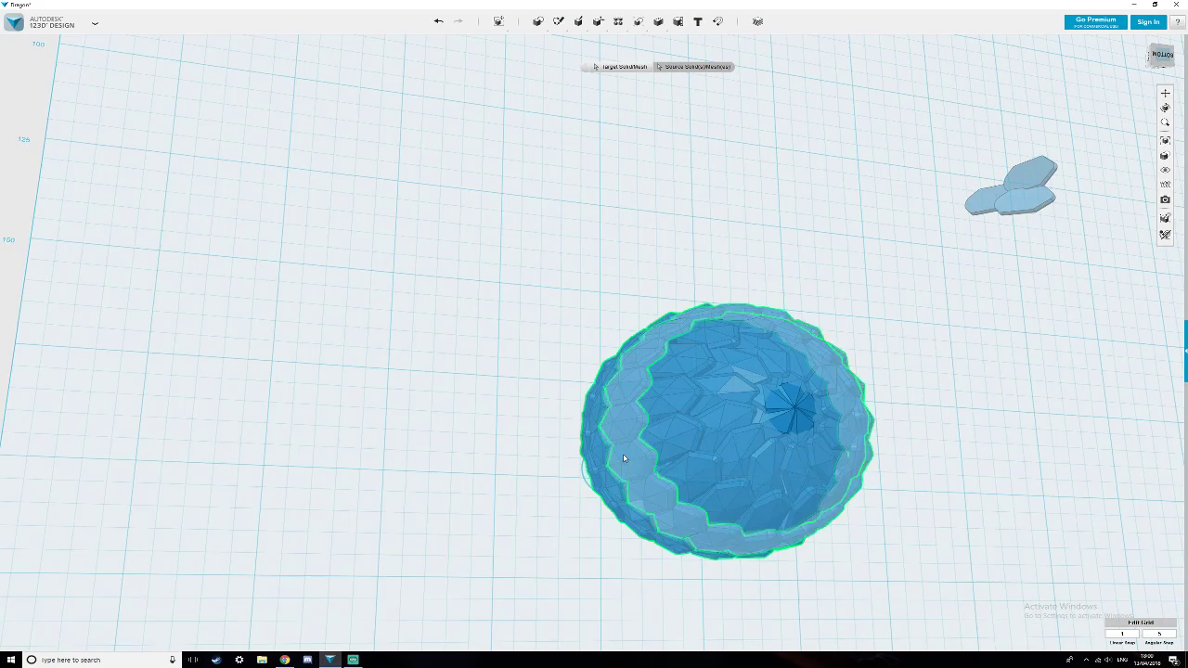
click(707, 441)
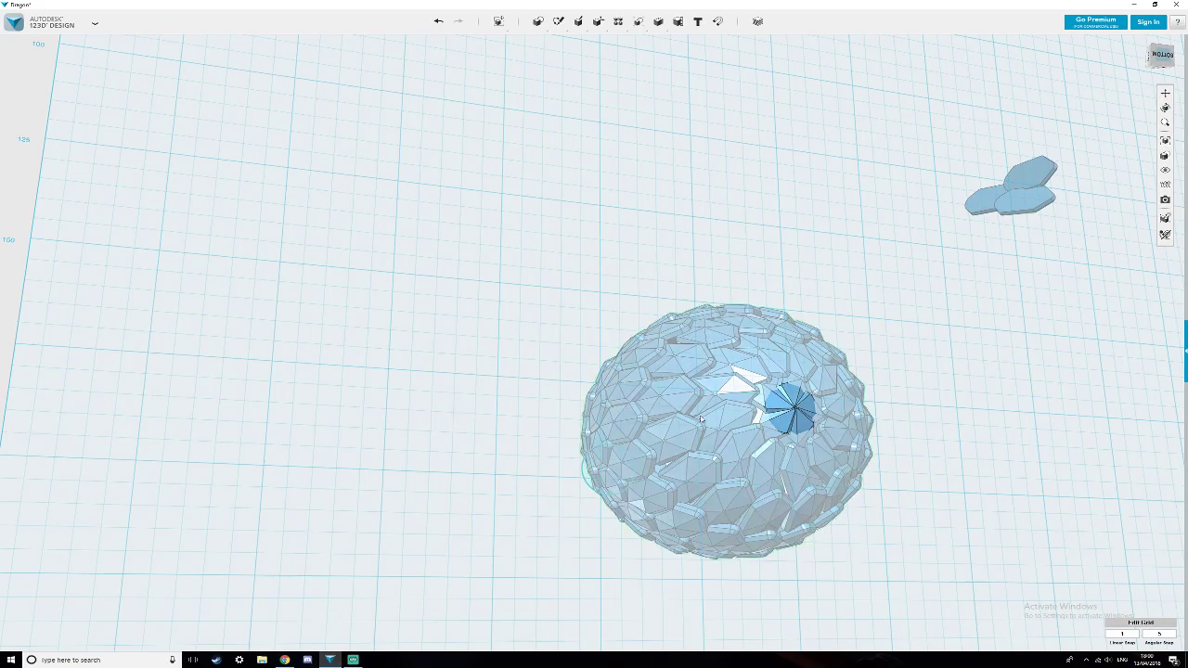
Inspect the merged egg shell from outside and inside, checking the gaps between its scales.
mouse_move(742, 418)
right_down()
mouse_move(602, 402)
mouse_move(650, 384)
mouse_move(750, 398)
right_up()
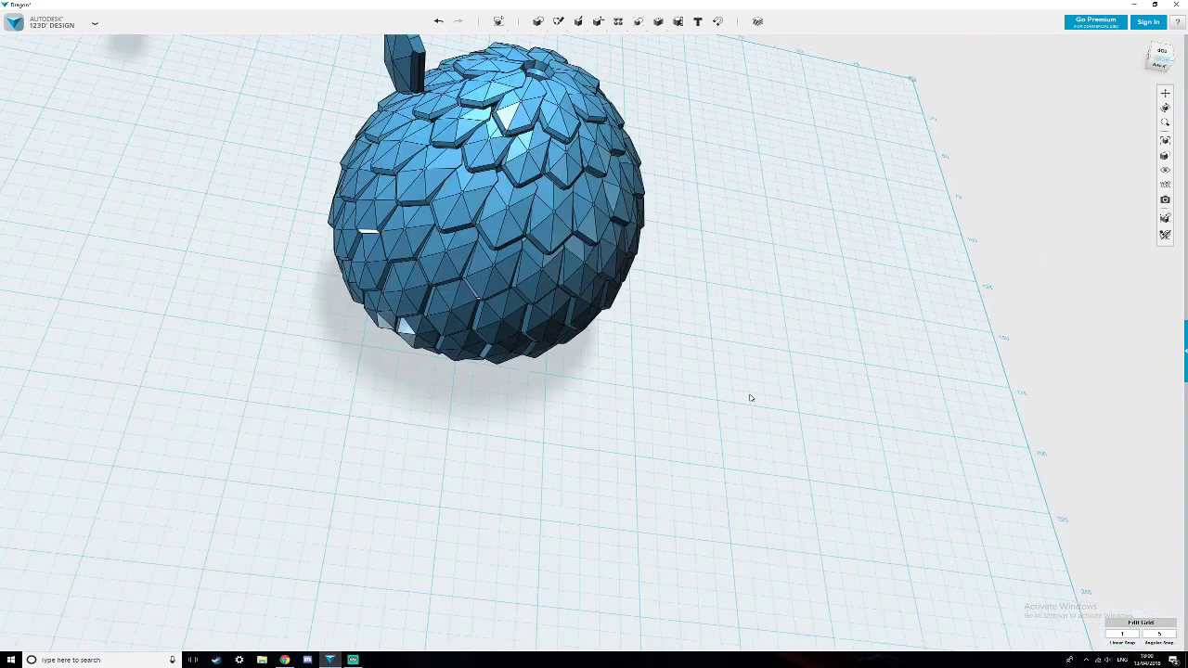
right_drag(809, 367, 812, 330)
middle_drag(812, 330, 723, 436)
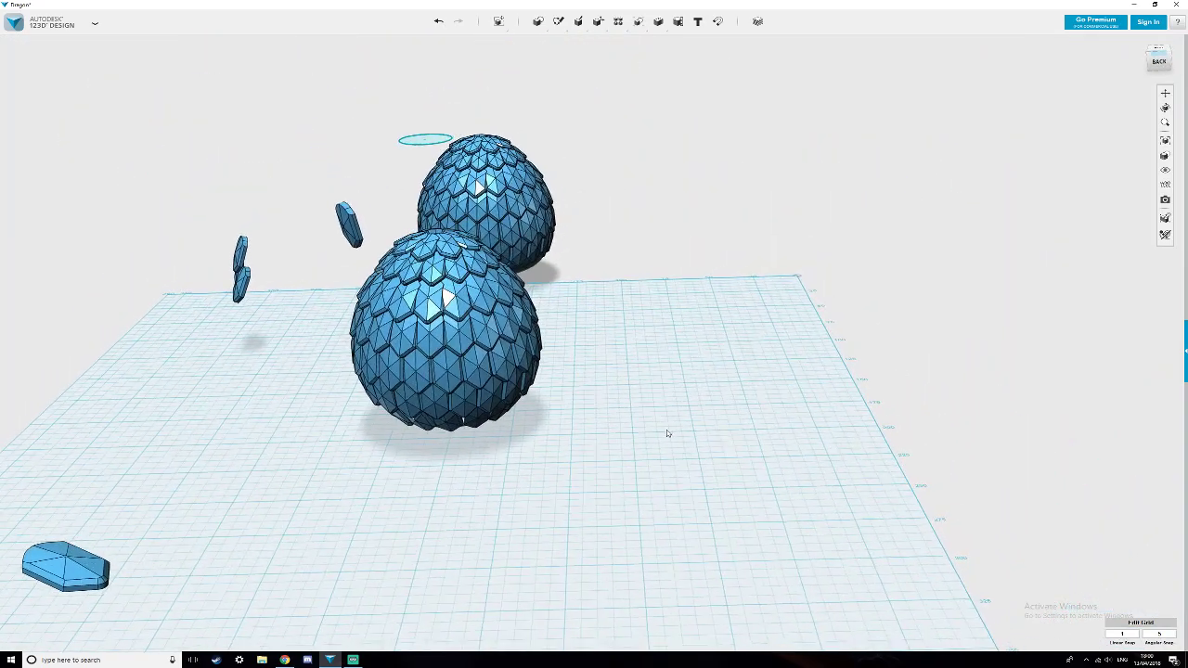
scroll(662, 432, up, 4)
right_drag(507, 419, 531, 399)
scroll(479, 371, up, 4)
middle_drag(479, 370, 634, 600)
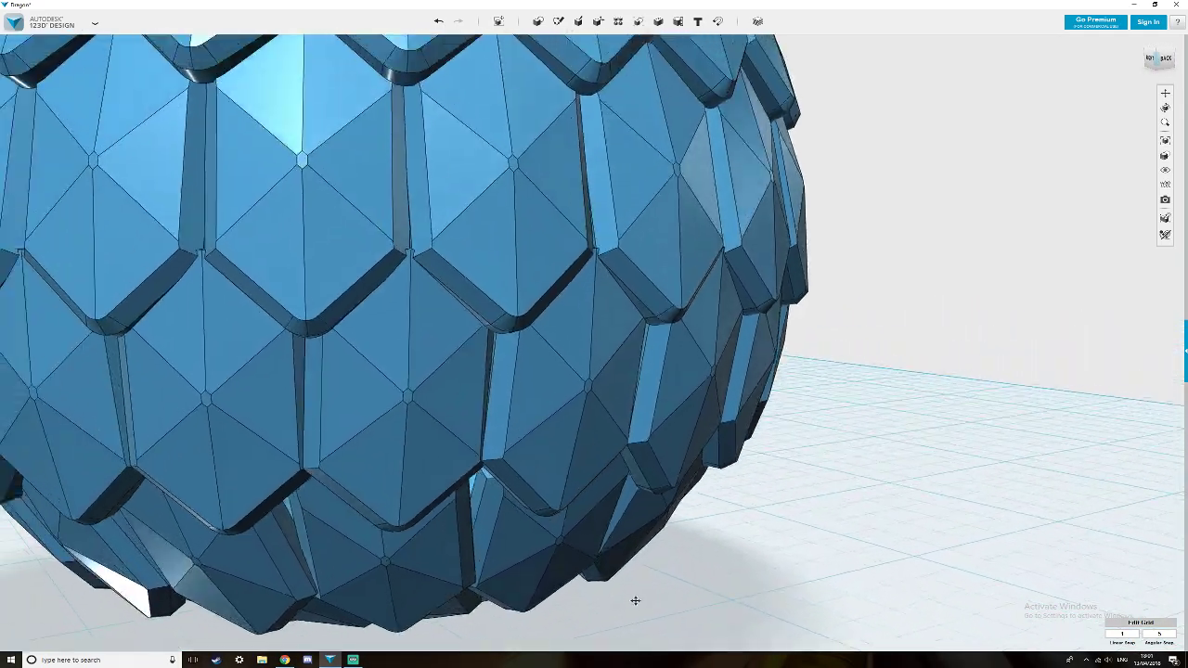
scroll(587, 522, up, 5)
scroll(585, 523, up, 3)
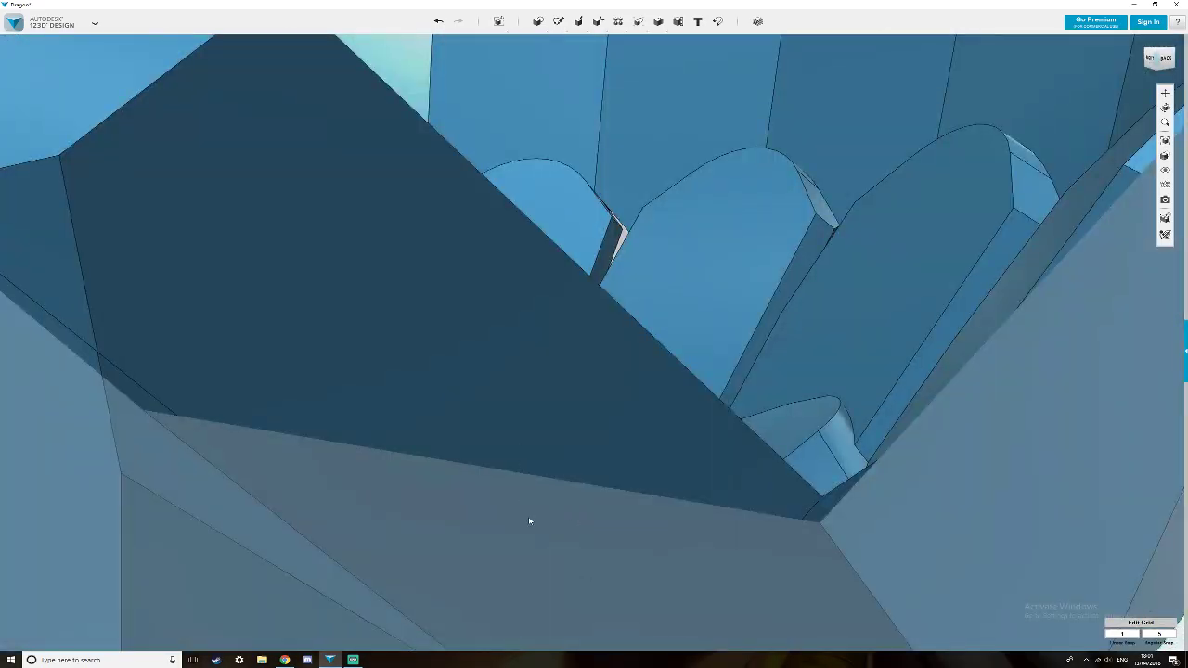
scroll(536, 533, down, 4)
mouse_move(554, 320)
right_down()
mouse_move(556, 306)
mouse_move(546, 353)
mouse_move(711, 413)
mouse_move(665, 469)
mouse_move(591, 430)
mouse_move(591, 371)
mouse_move(567, 418)
mouse_move(572, 447)
right_up()
scroll(545, 357, down, 7)
scroll(546, 357, down, 4)
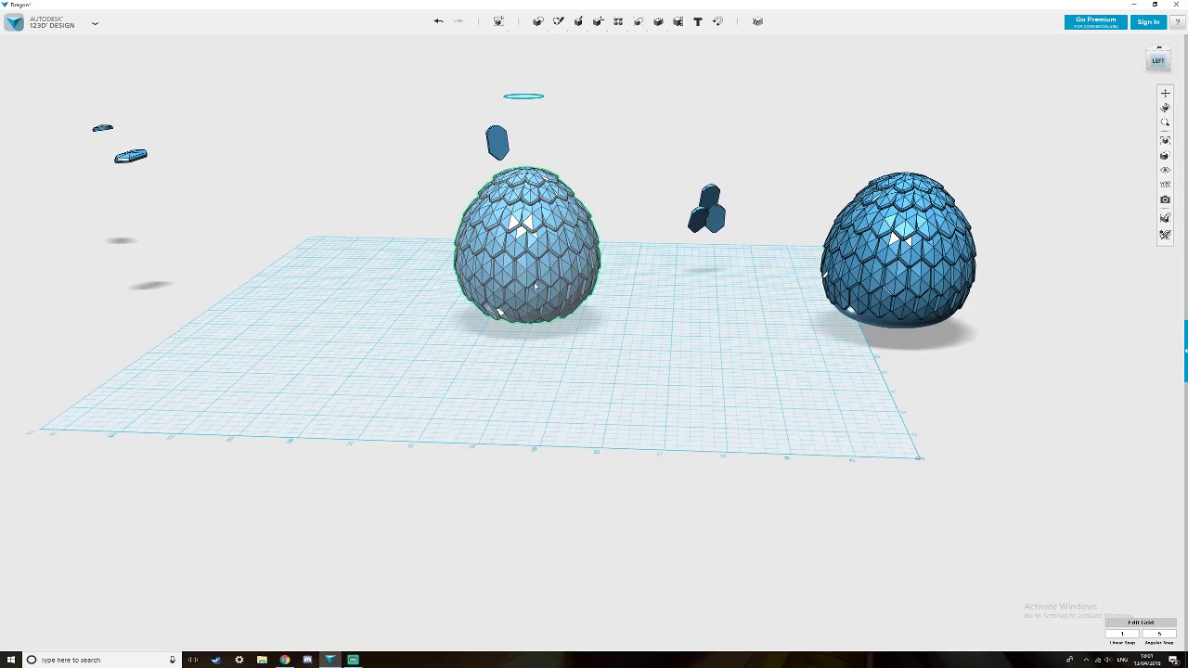
Export the merged egg shell as a 123D file named Empty Egg in the Dragons Egg folder.
click(544, 293)
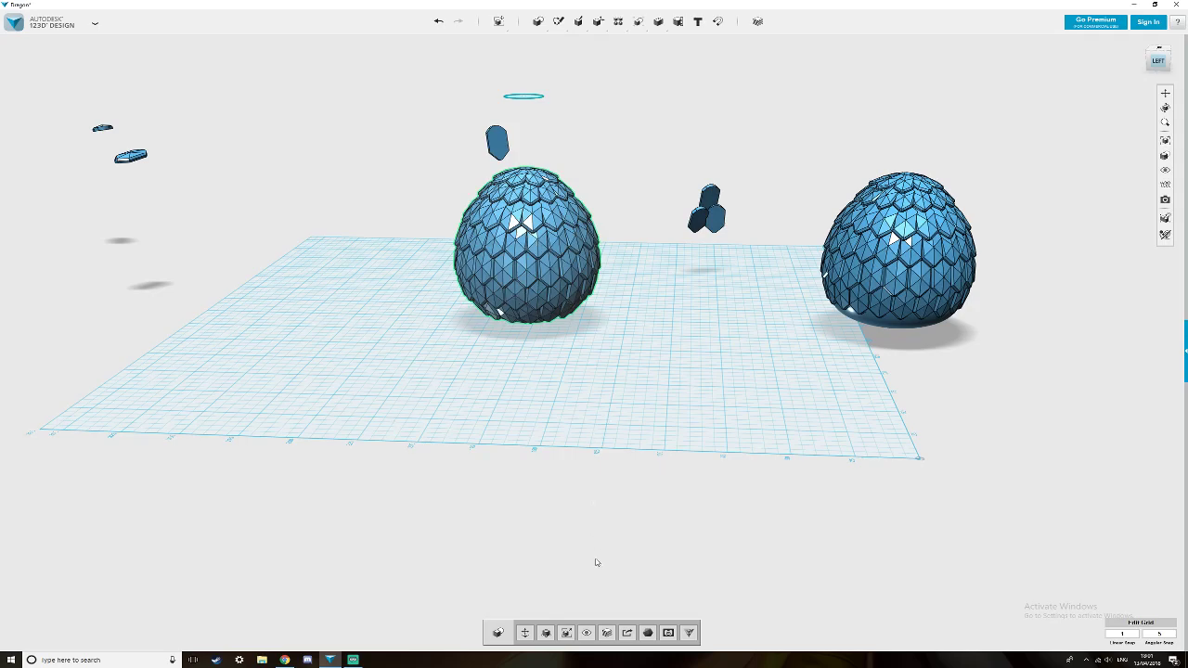
click(628, 634)
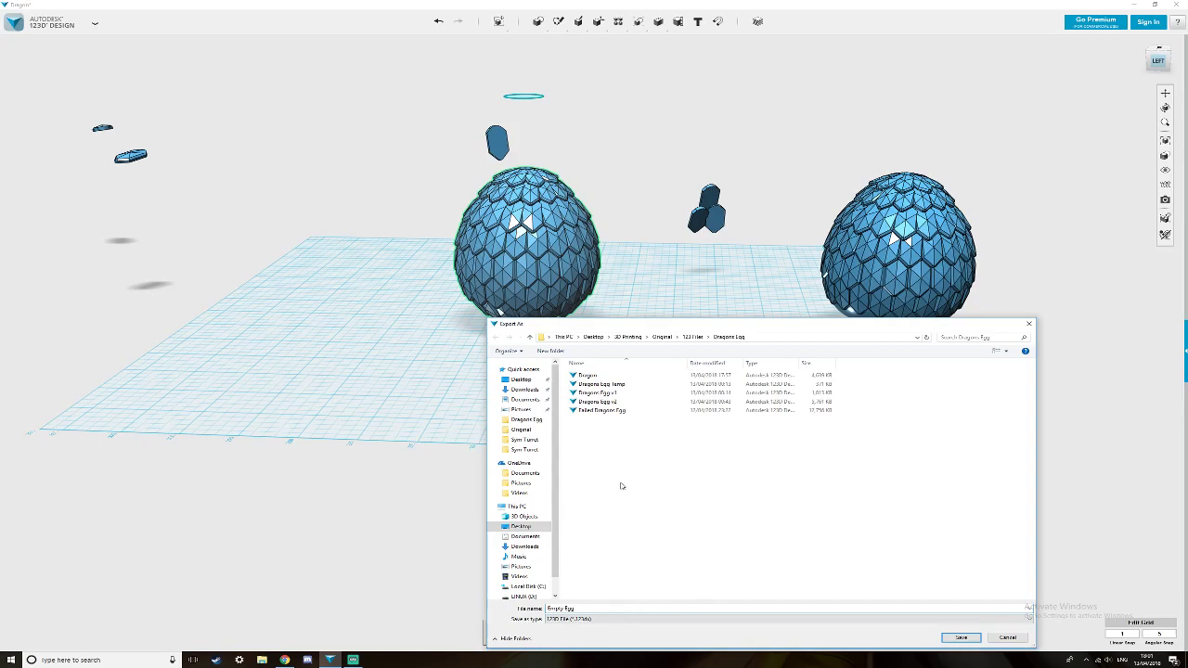
click(961, 638)
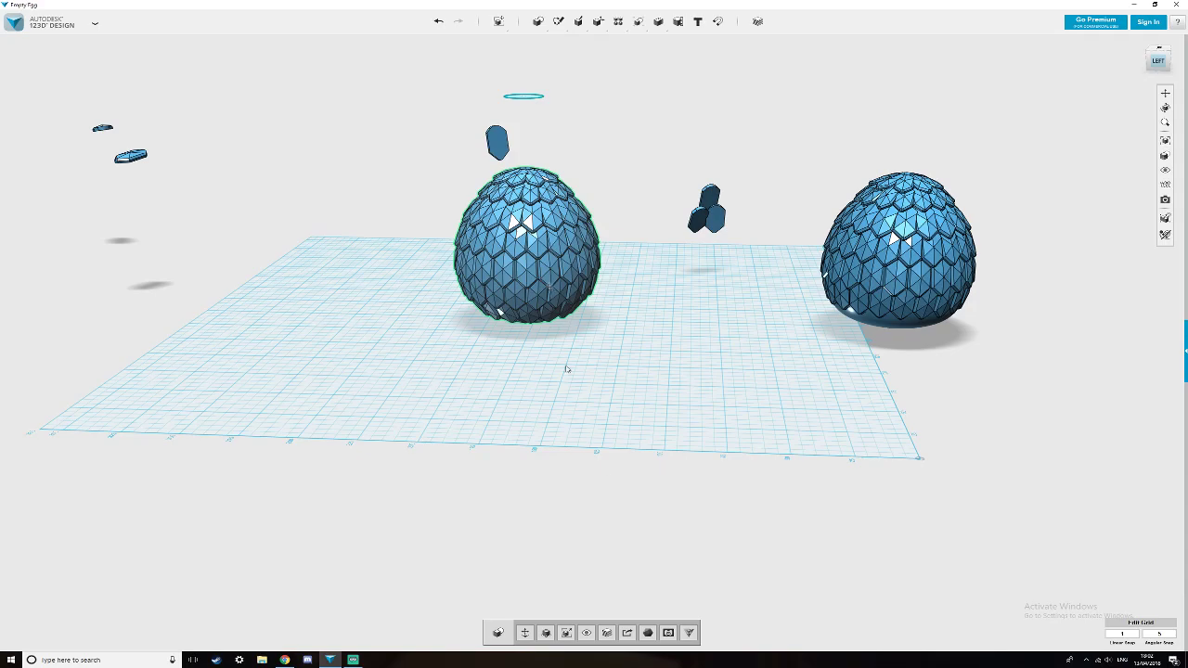
Start exporting the merged egg shell and create a new folder named Dragons Egg inside STL Files.
click(627, 633)
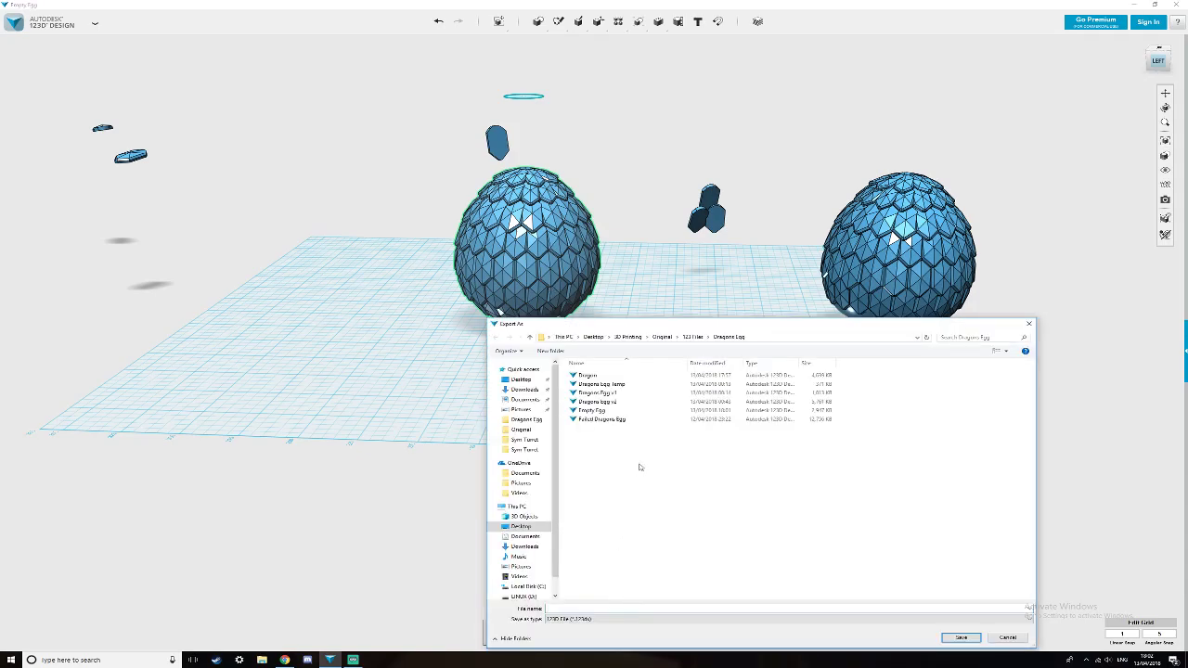
click(661, 336)
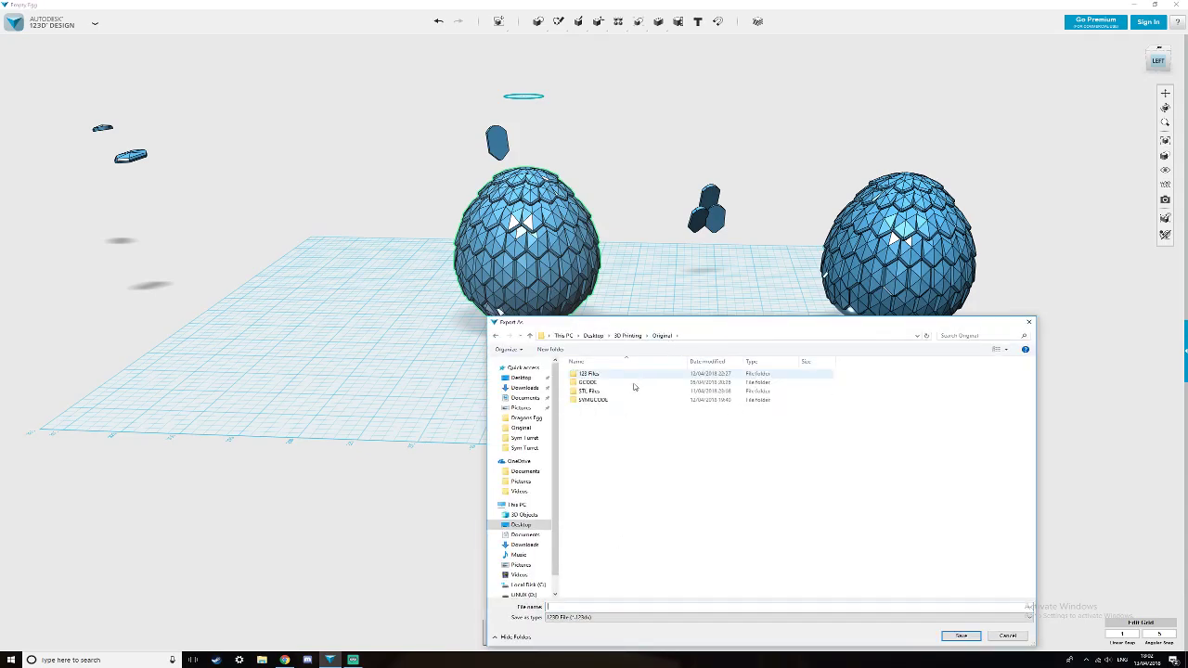
double_click(590, 390)
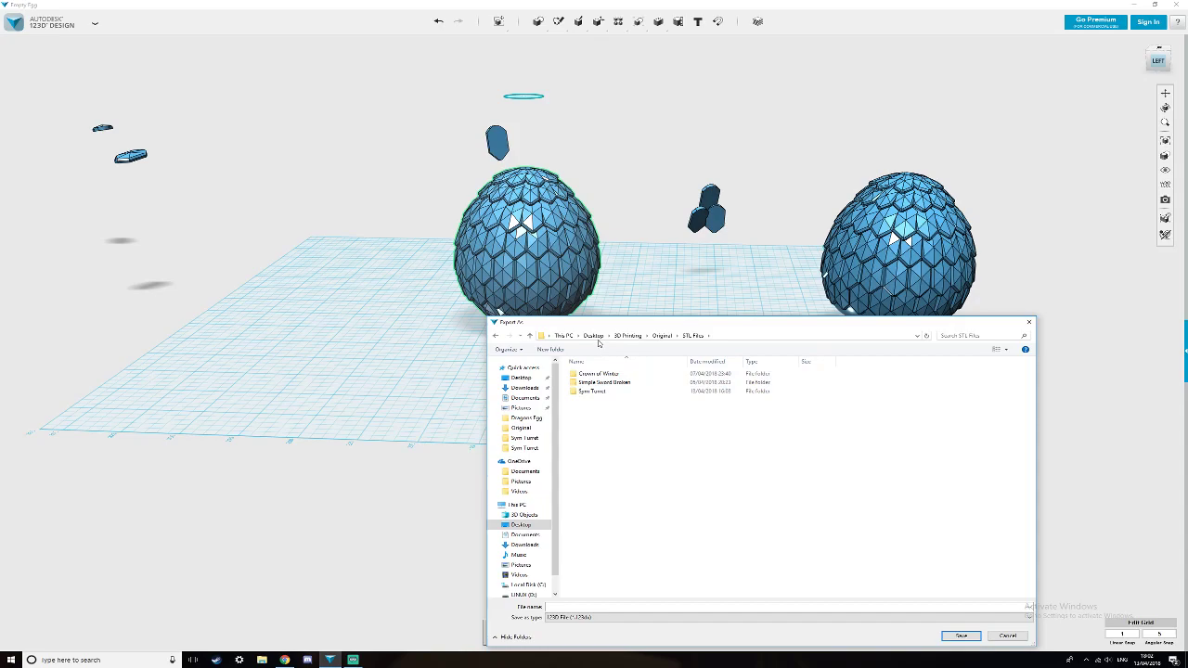
click(549, 350)
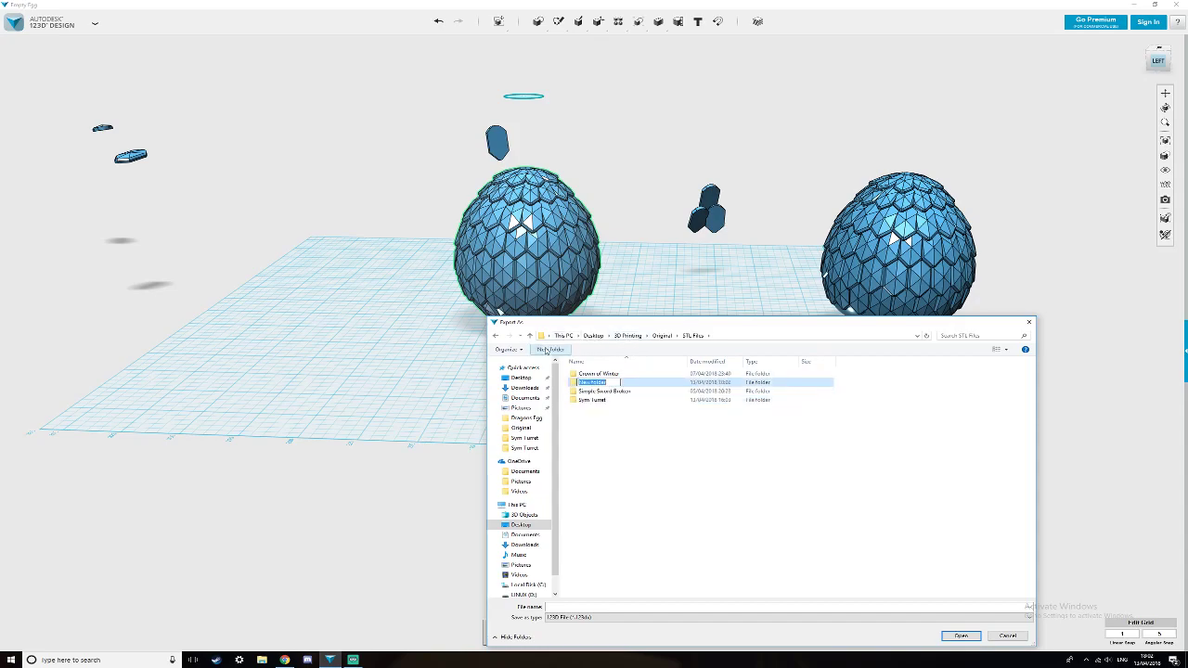
text(Dragons Egg)
key(Return)
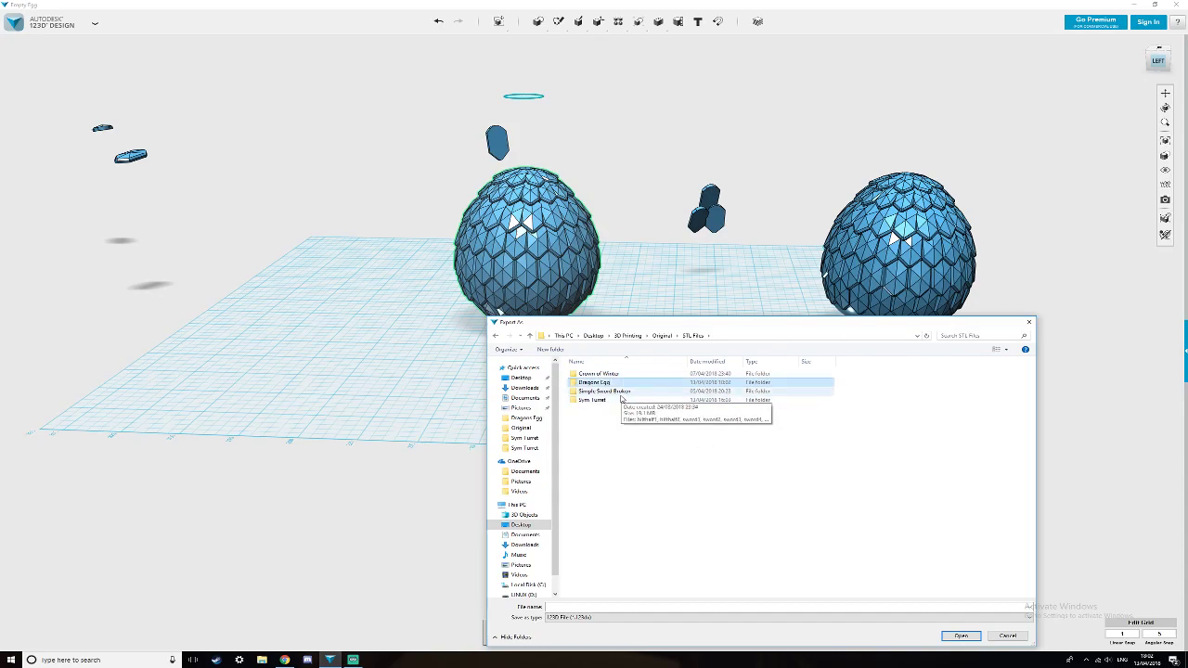
Export the merged shell as an STL file named Egg Shell in the new Dragons Egg folder.
click(625, 620)
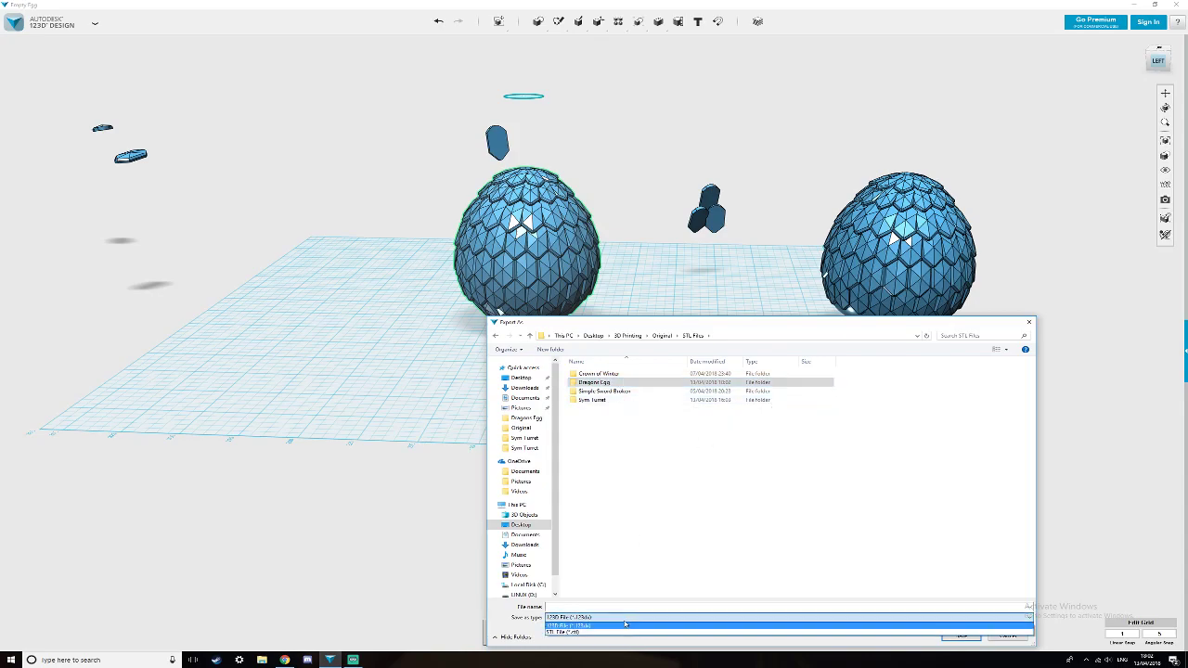
click(616, 635)
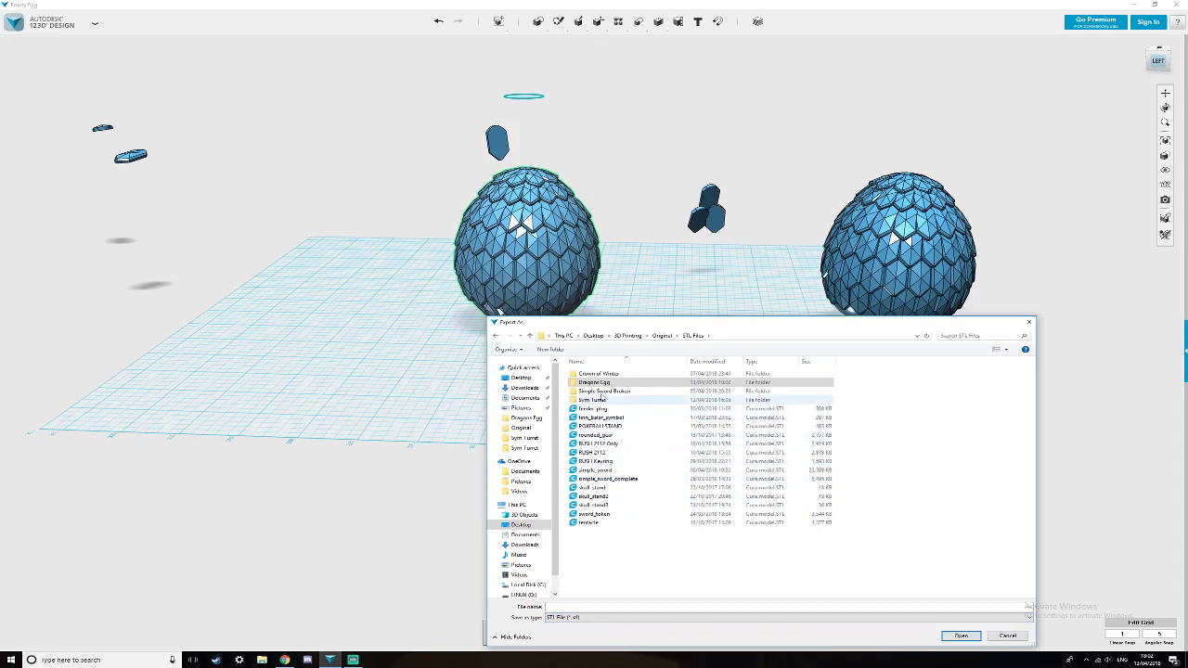
double_click(602, 390)
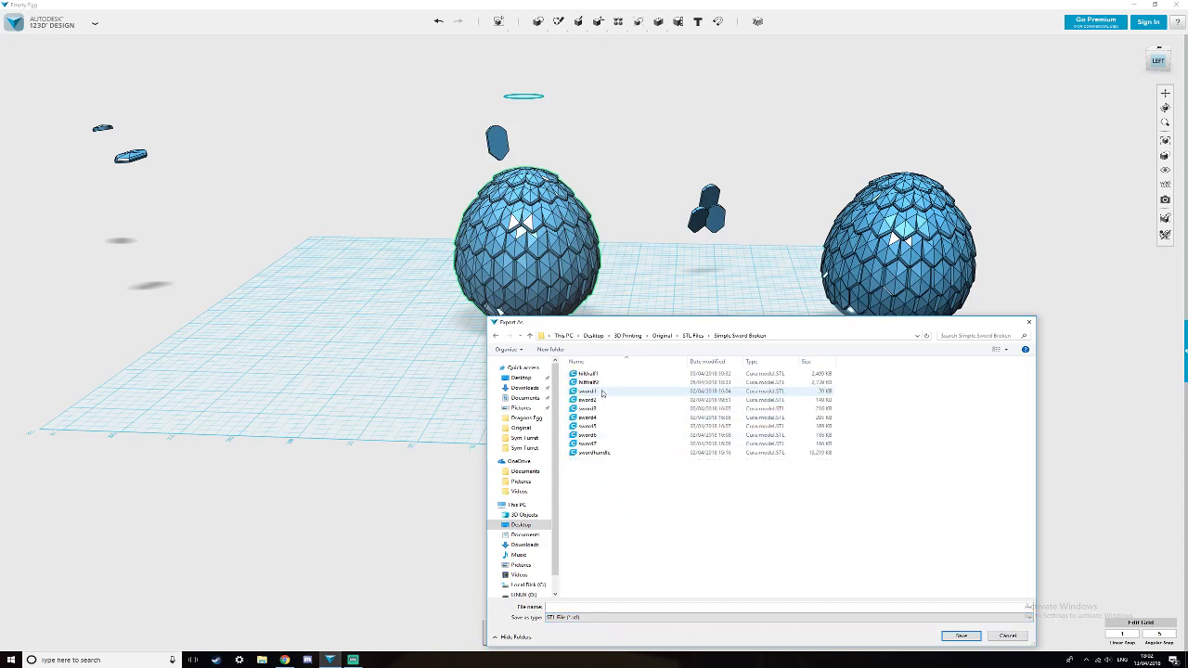
key(alt+Left)
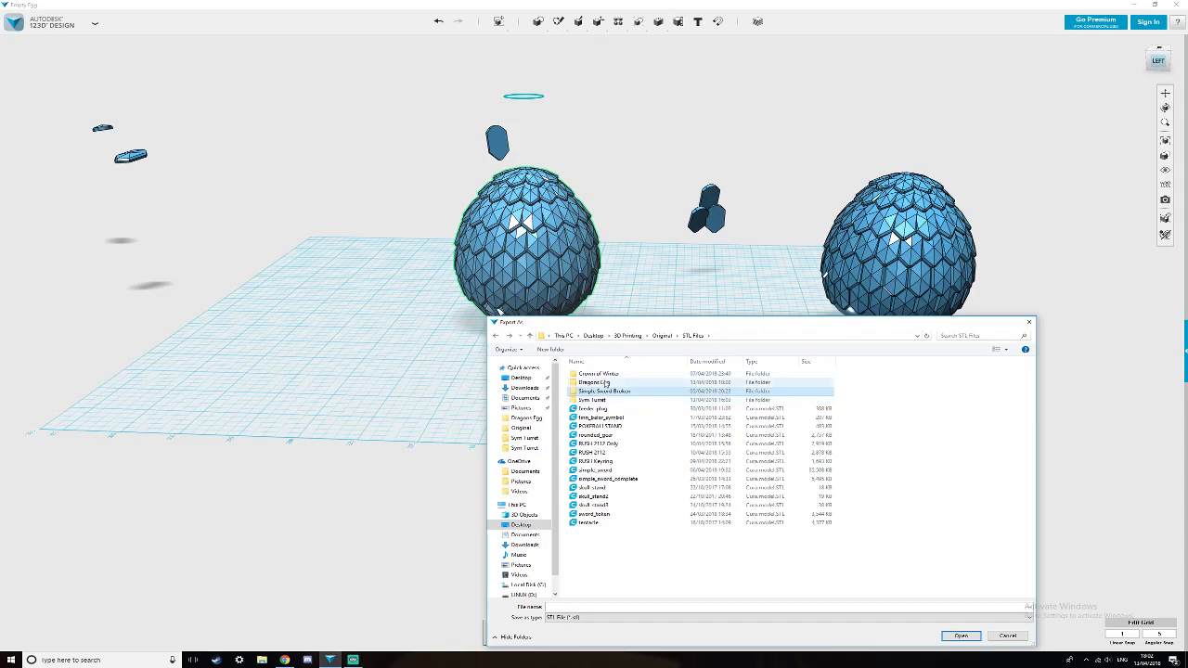
double_click(604, 383)
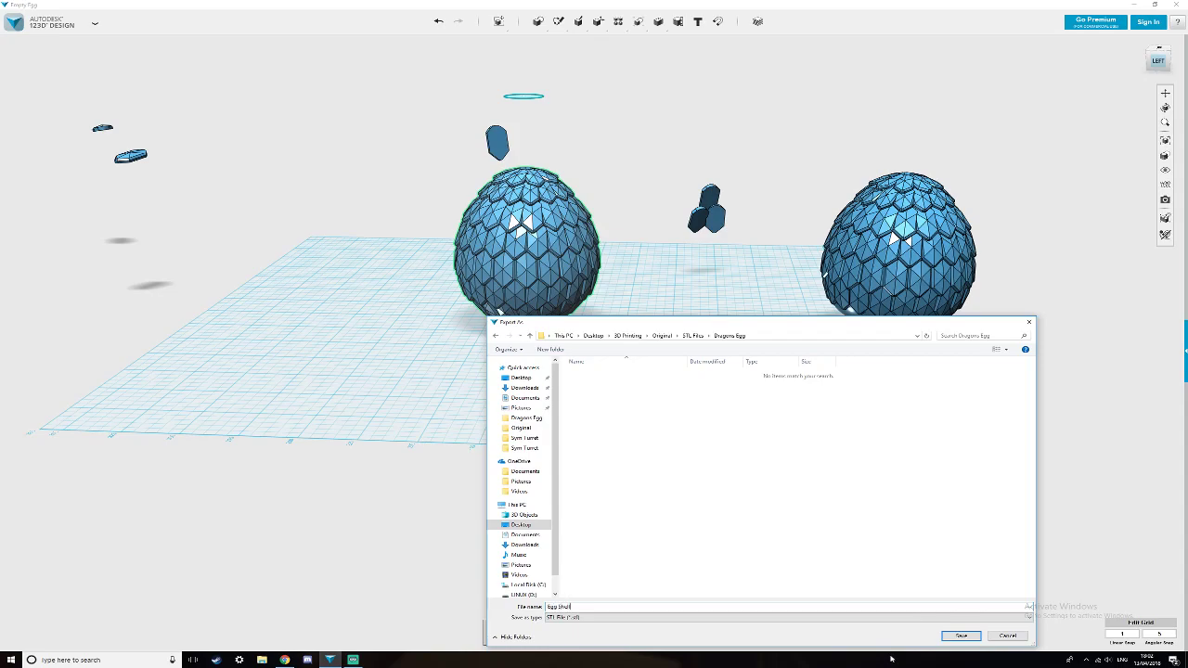
key(Return)
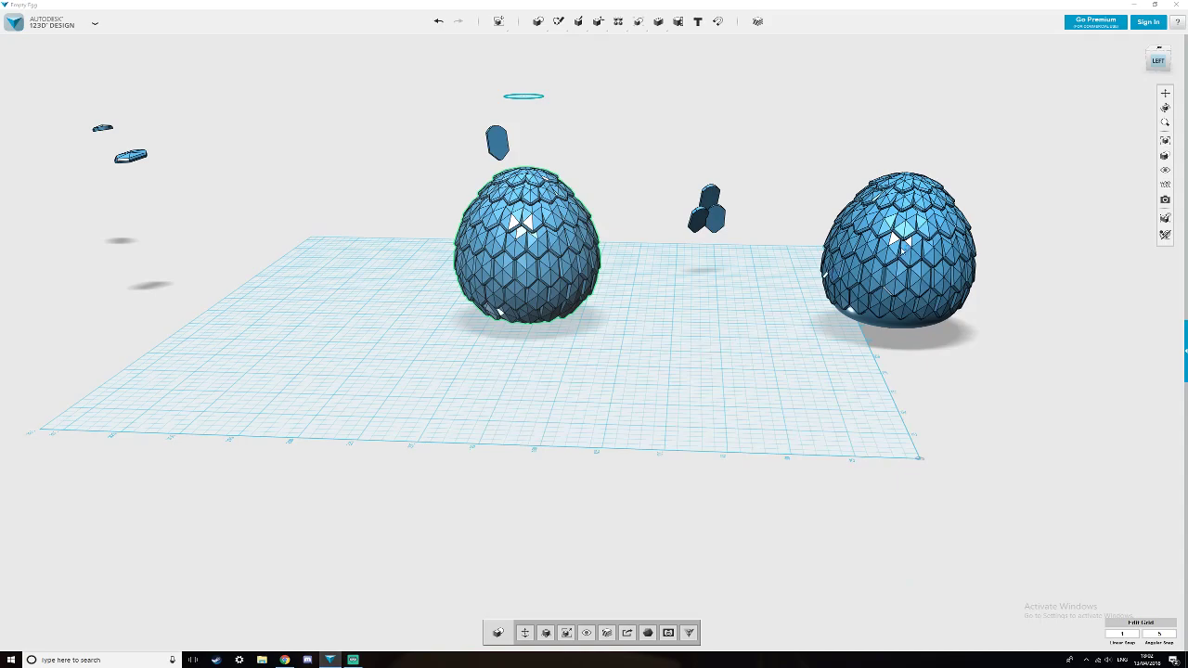
Move the solid egg horizontally out of the unmerged scales and into the merged scale shell.
click(793, 360)
right_drag(789, 372, 788, 357)
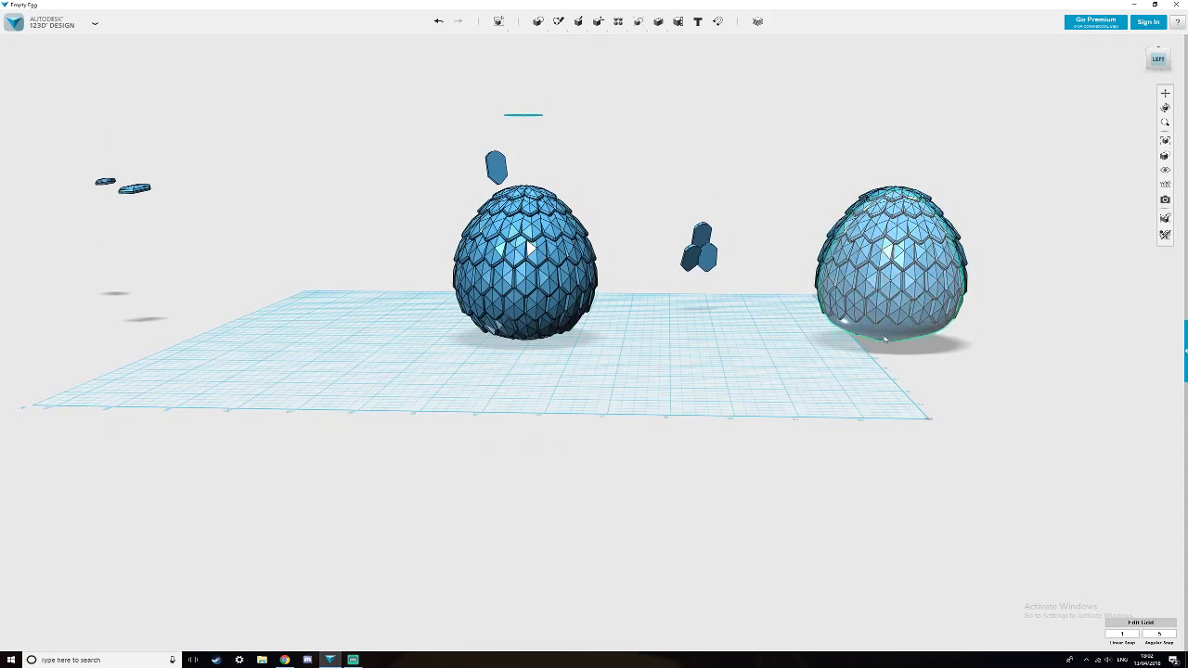
click(871, 318)
click(524, 633)
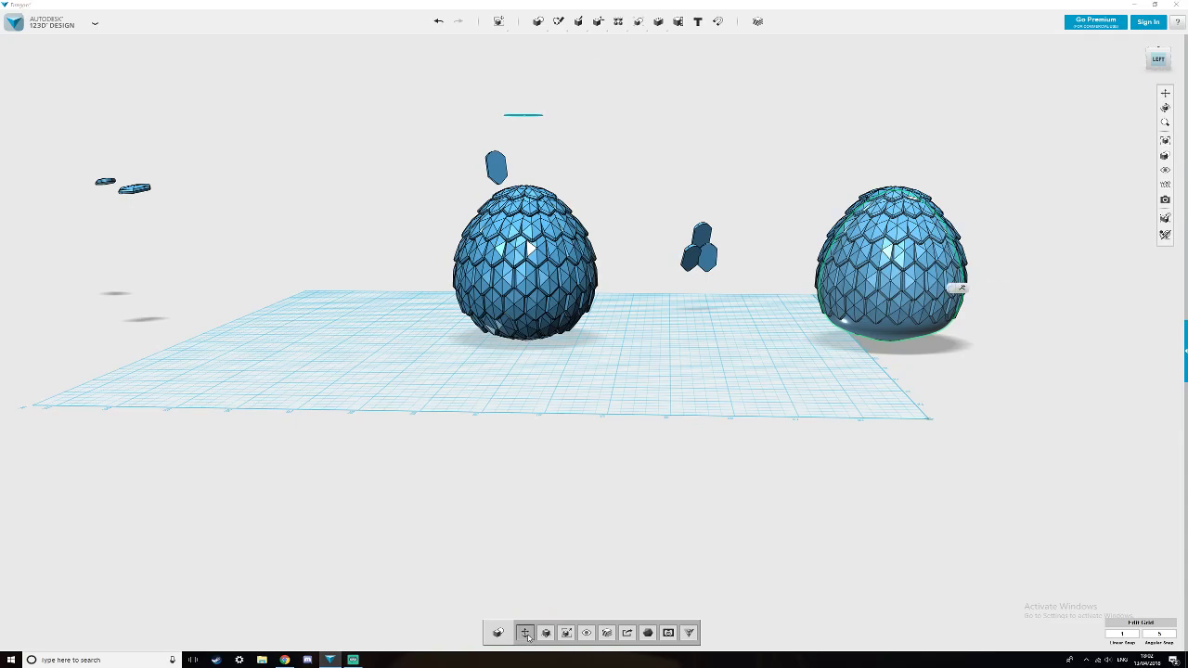
scroll(671, 390, up, 2)
middle_drag(675, 347, 655, 439)
drag(986, 260, 345, 287)
drag(458, 270, 465, 263)
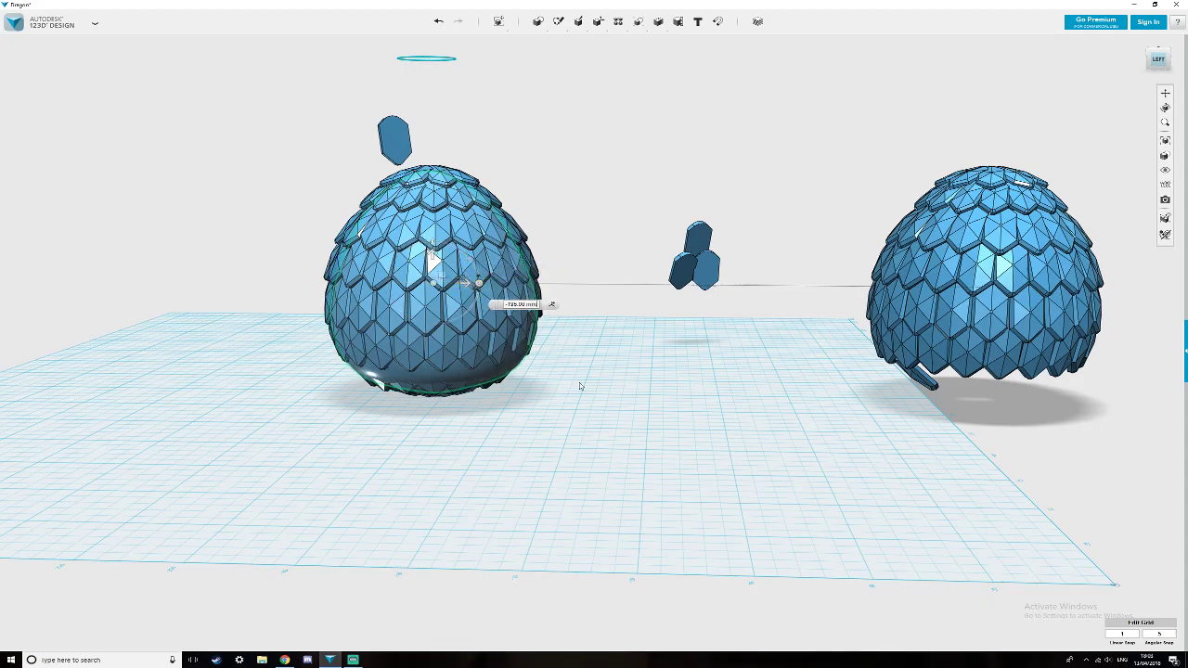
Adjust the solid egg's height within the merged shell, raising it and lowering it slightly to fit the scales.
right_drag(639, 386, 477, 396)
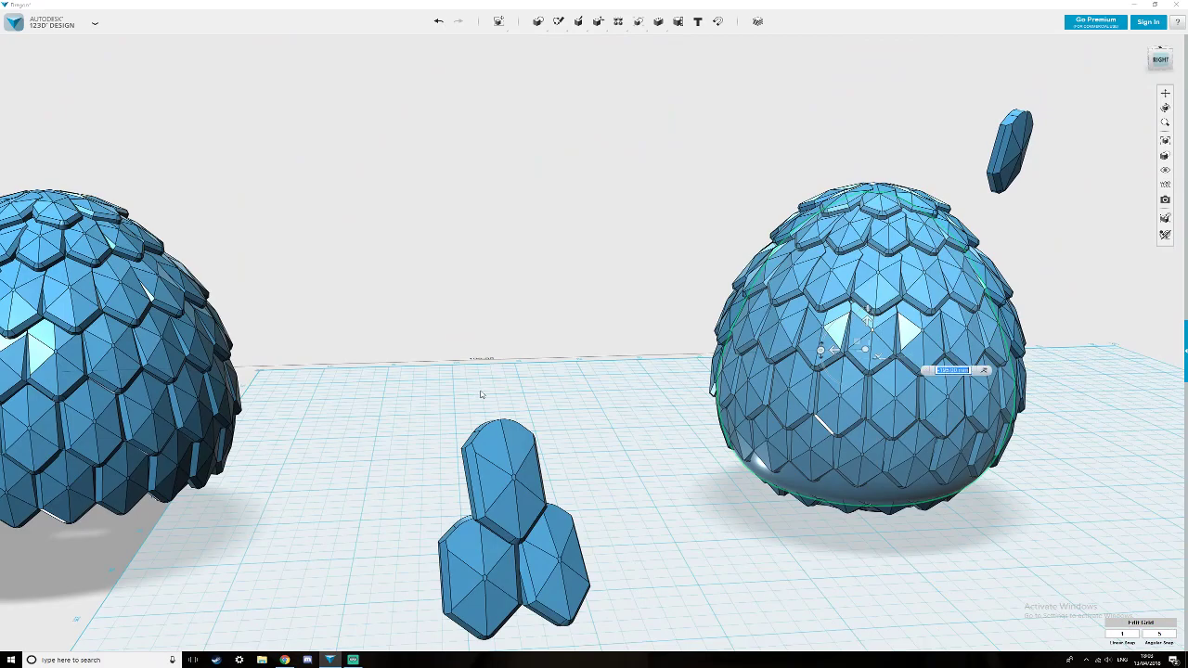
scroll(638, 385, down, 2)
right_drag(780, 495, 814, 490)
scroll(765, 499, up, 3)
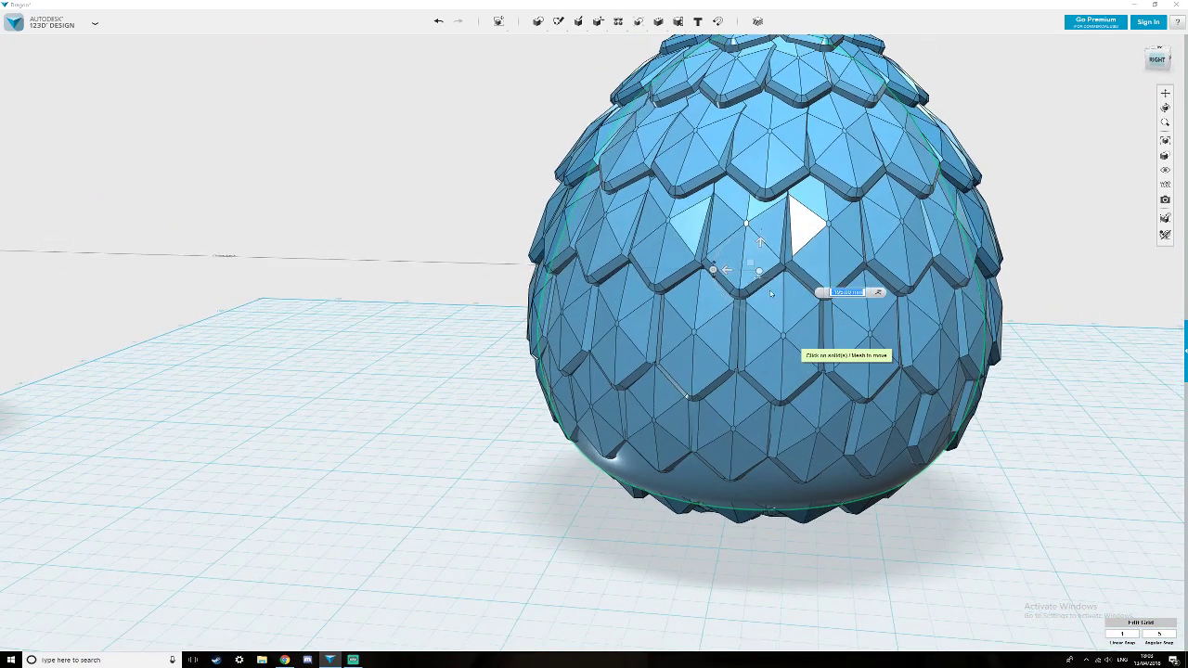
drag(760, 244, 762, 216)
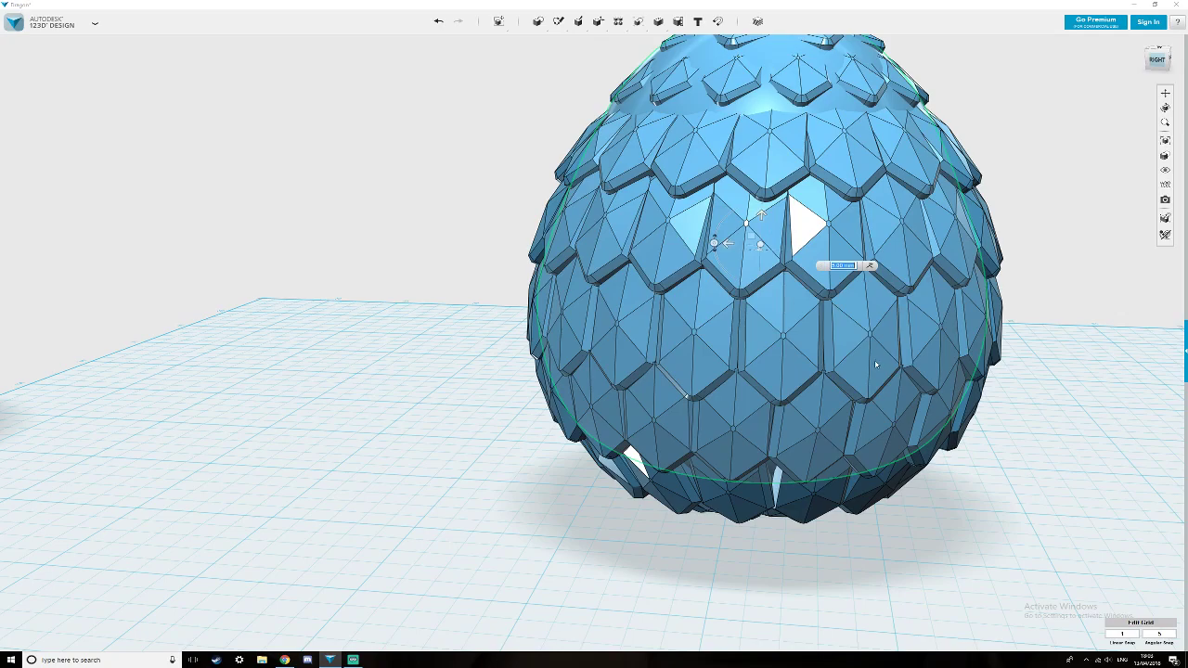
scroll(875, 365, down, 3)
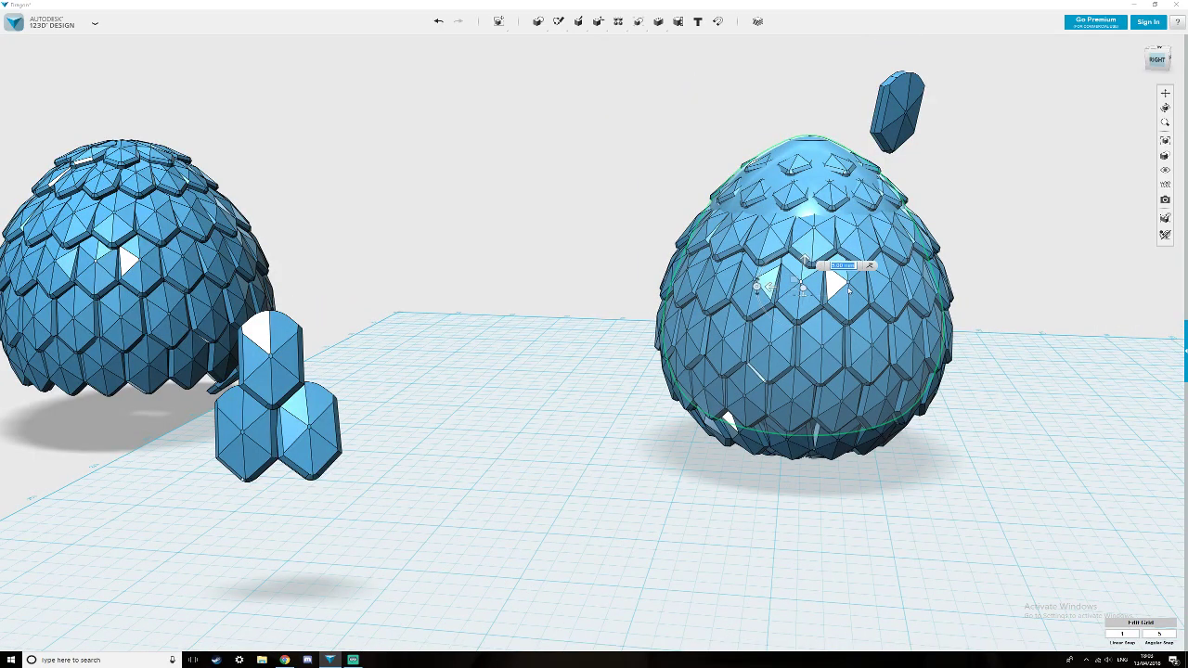
drag(807, 260, 807, 267)
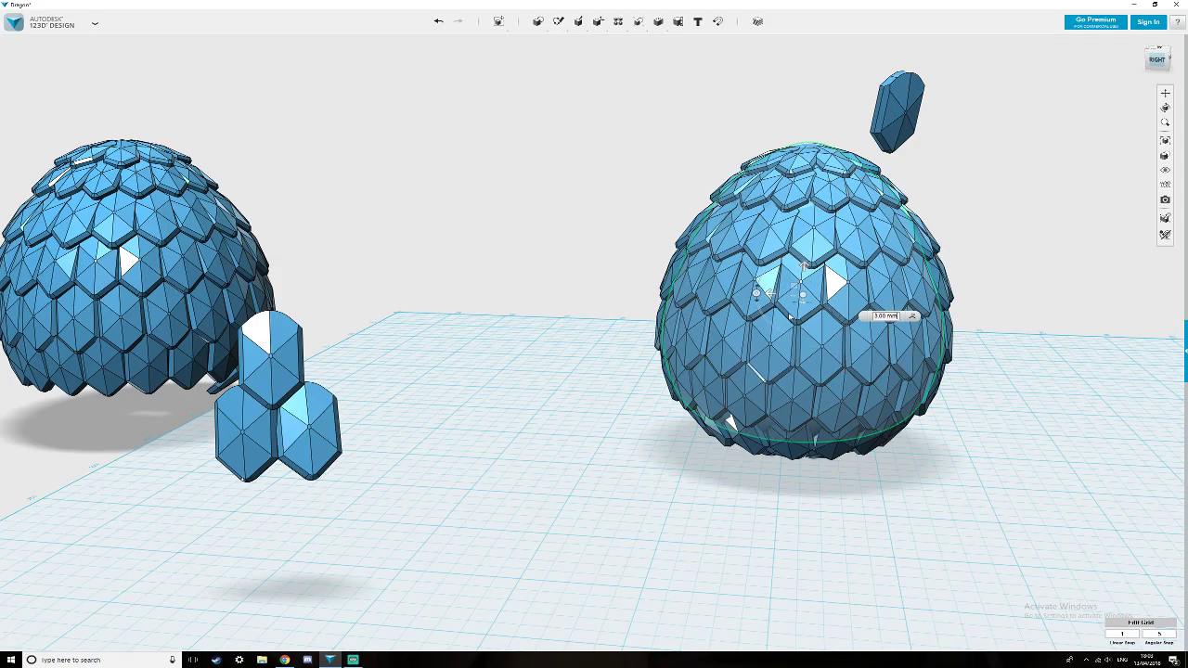
Move the smooth solid egg back out of the merged shell so it stands between the two scale shells.
drag(768, 297, 452, 298)
mouse_move(798, 494)
right_down()
mouse_move(777, 493)
mouse_move(785, 484)
right_up()
click(385, 411)
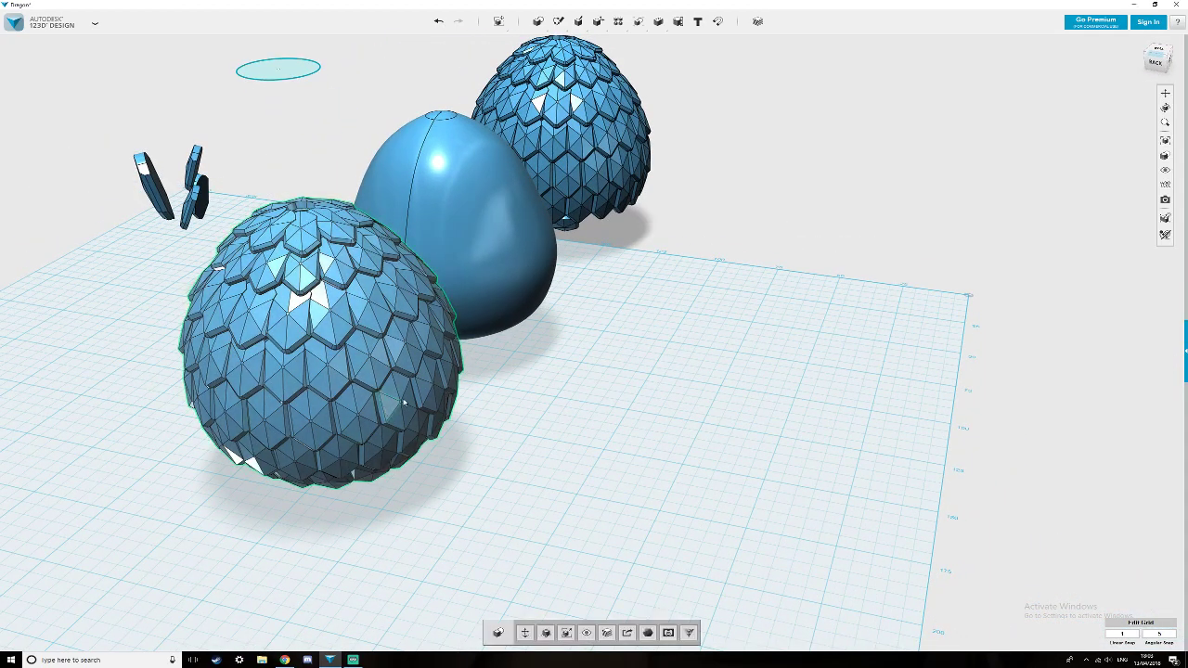
click(539, 399)
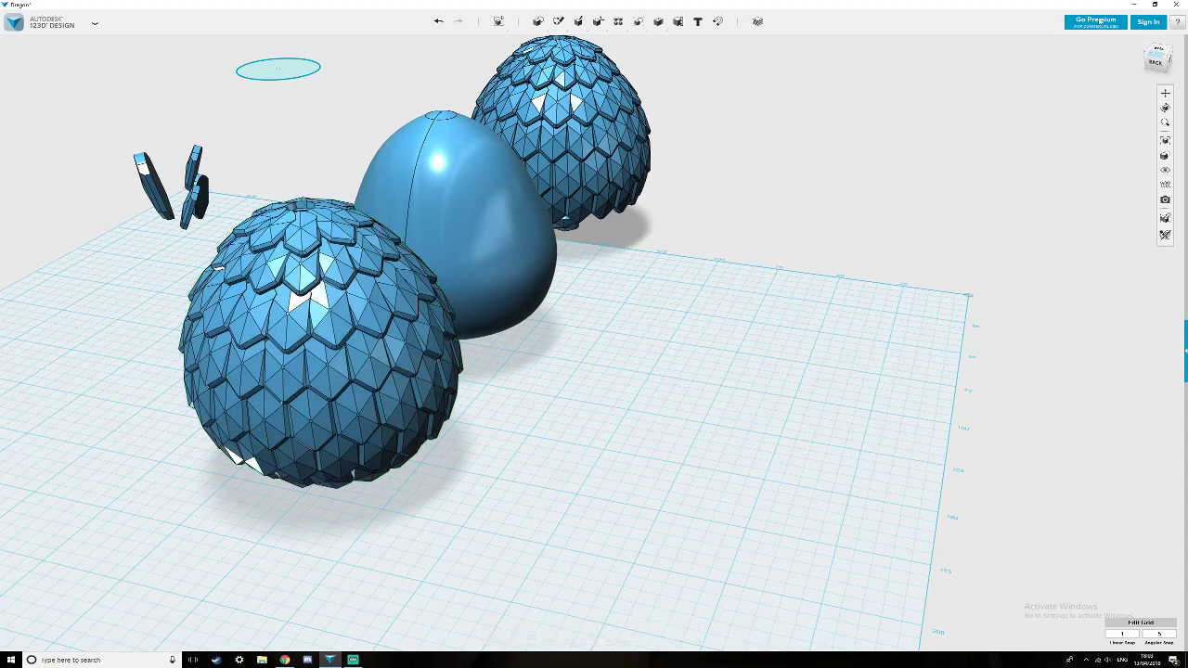
Minimize the open windows, search the computer for cura, and launch Ultimaker Cura 3.2.1.
click(1142, 9)
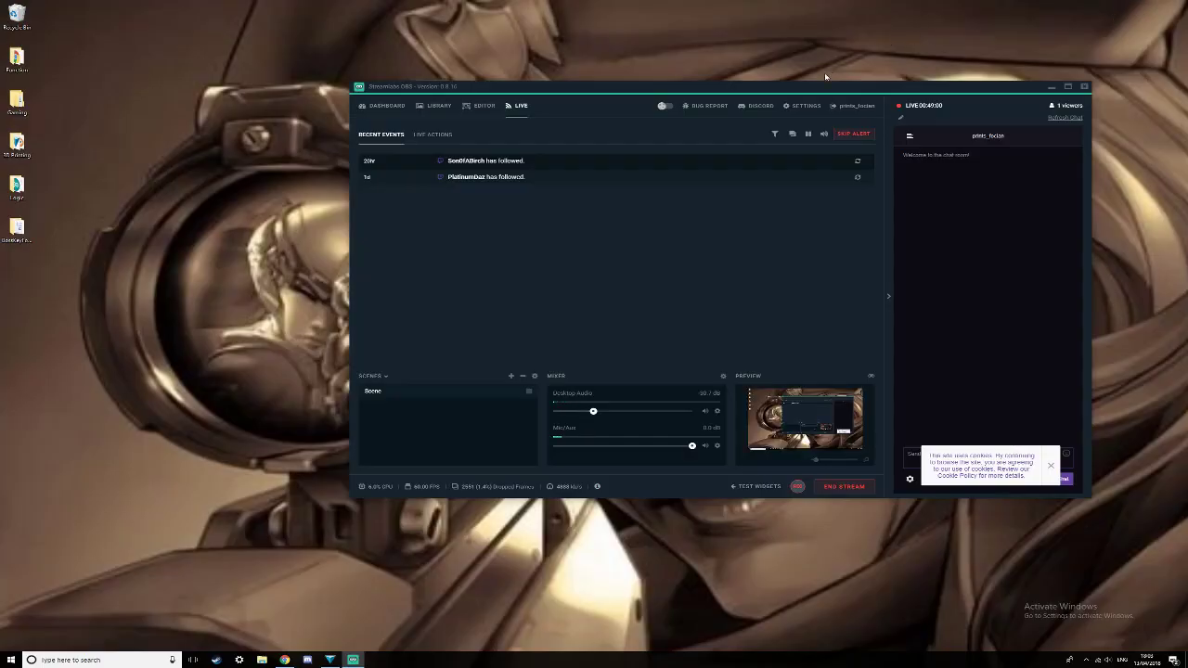
click(1053, 90)
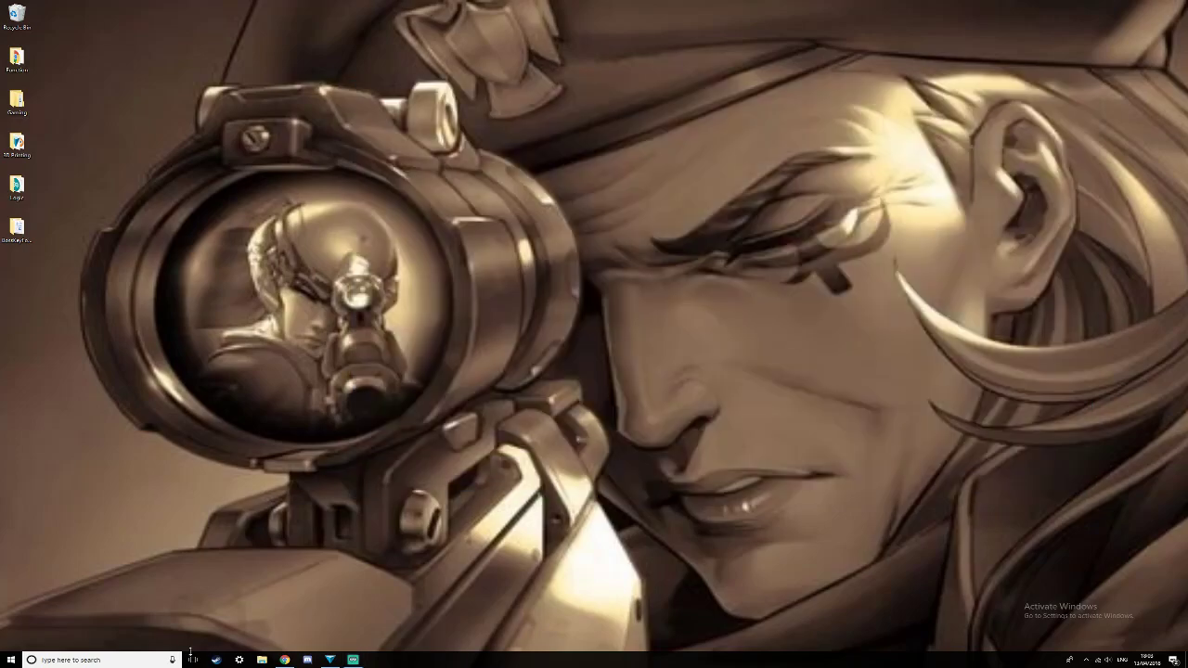
click(158, 659)
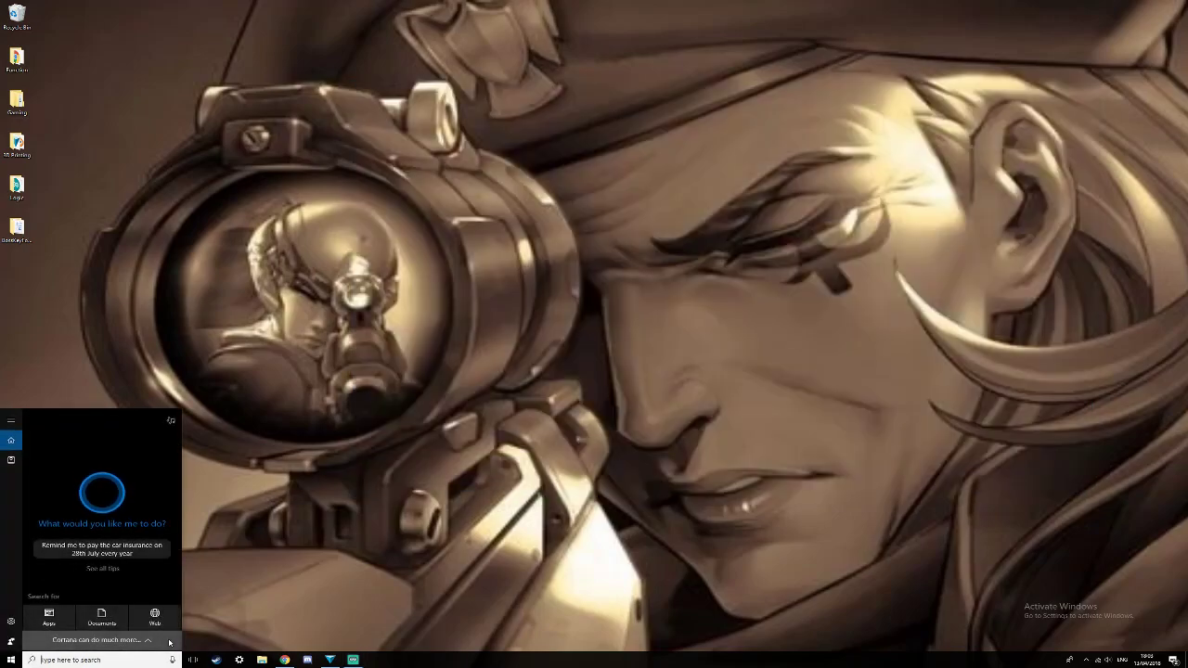
text(cura)
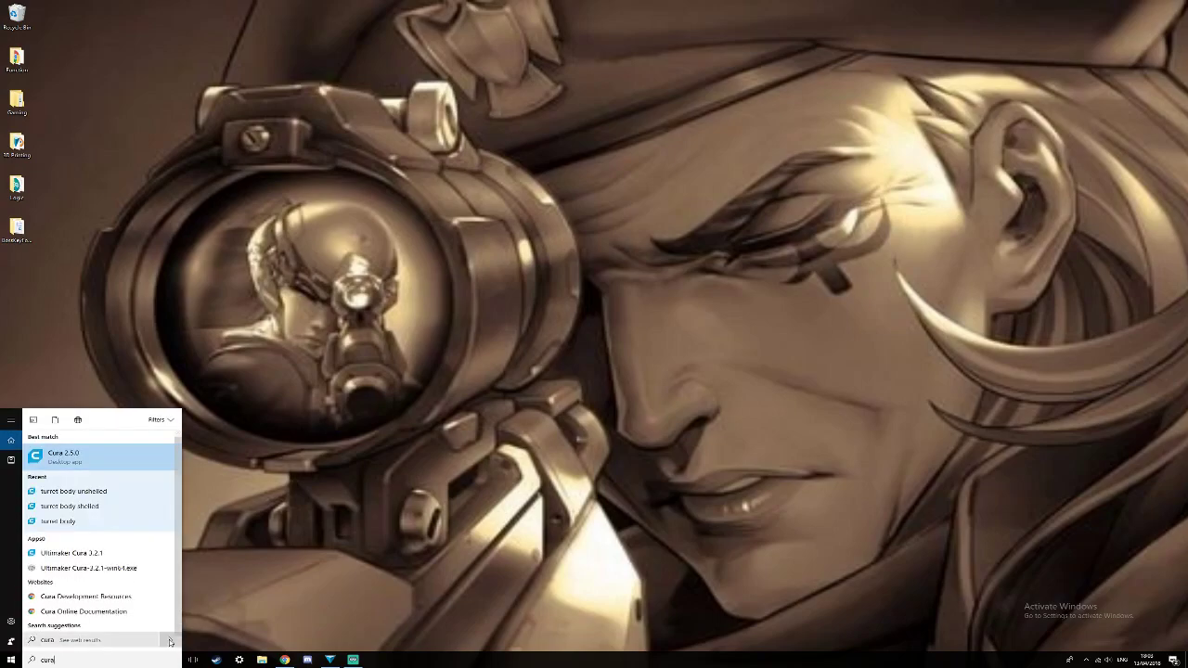
click(57, 553)
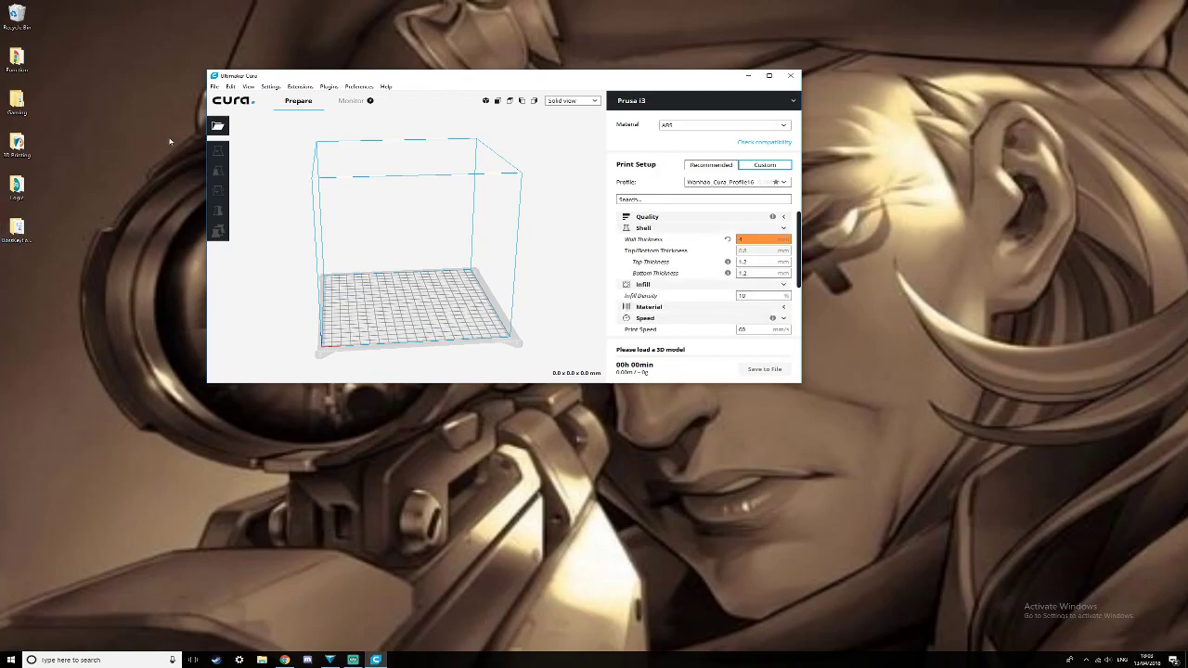
Load the Egg Shell STL from the Dragons Egg folder inside STL Files onto the build plate.
click(217, 126)
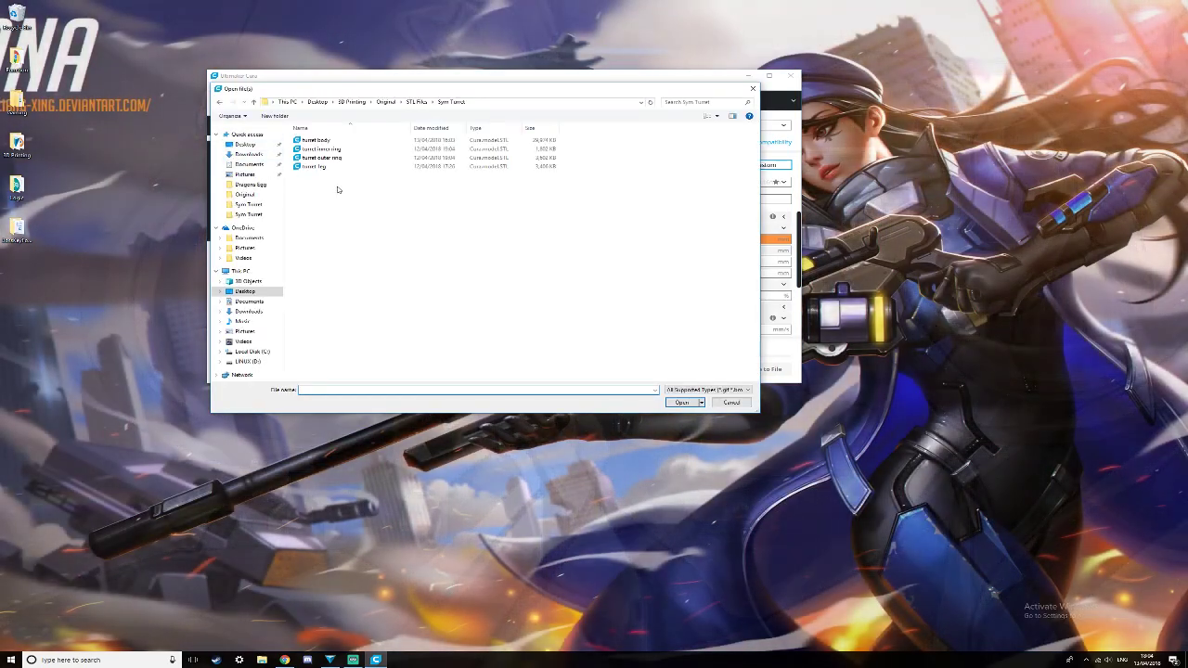
click(416, 103)
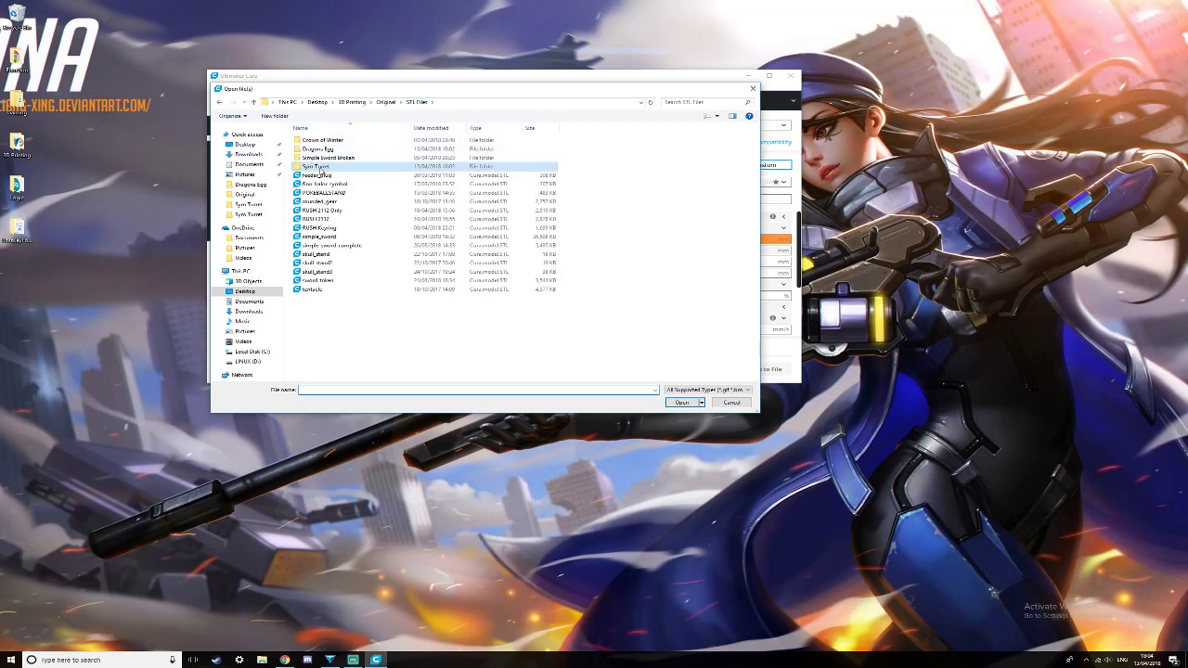
double_click(327, 151)
double_click(326, 140)
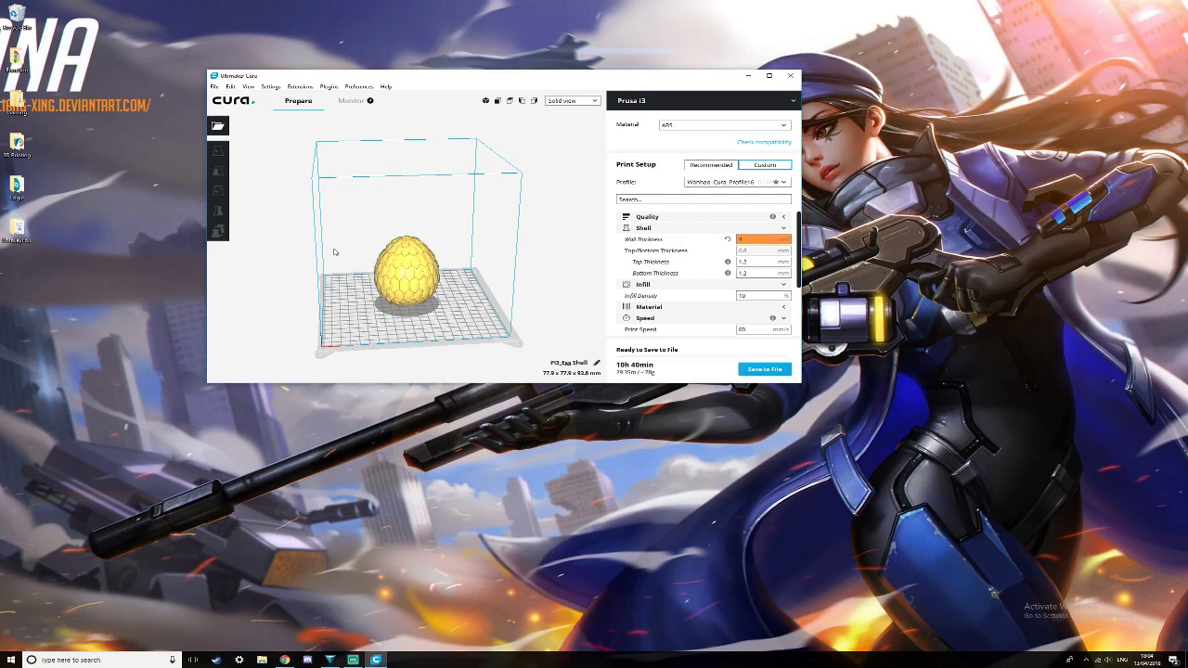
Inspect the loaded egg shell from below, above and the side, checking its interior and scale surface.
scroll(392, 320, up, 4)
right_drag(514, 318, 454, 234)
scroll(454, 234, up, 6)
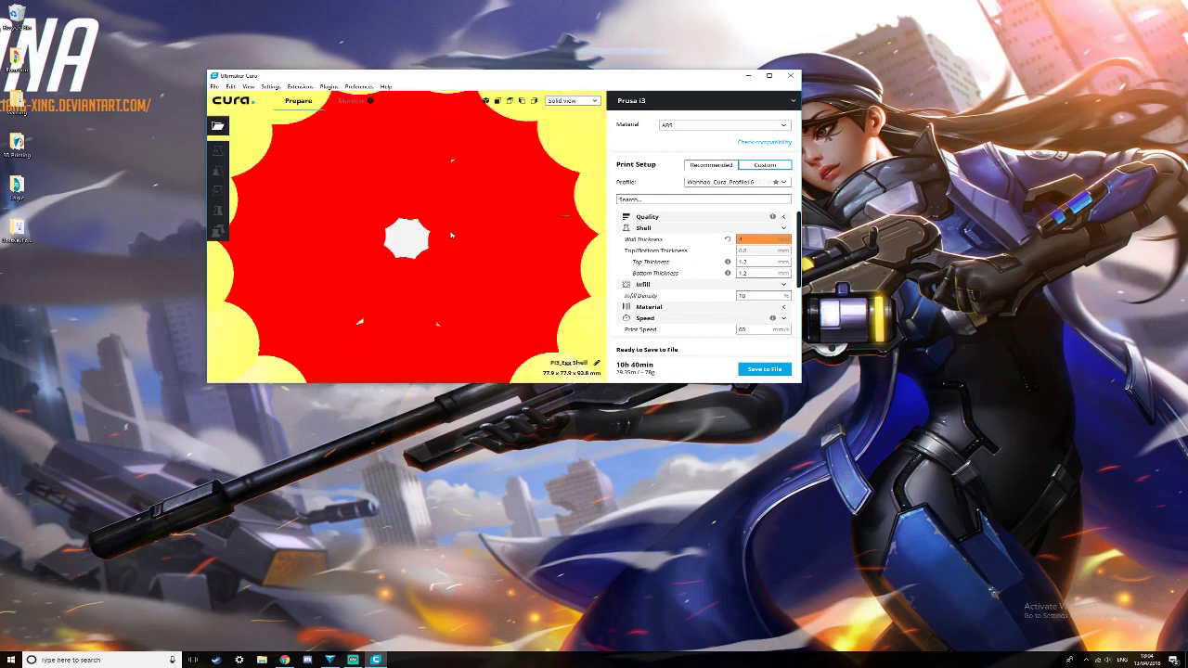
scroll(450, 235, down, 6)
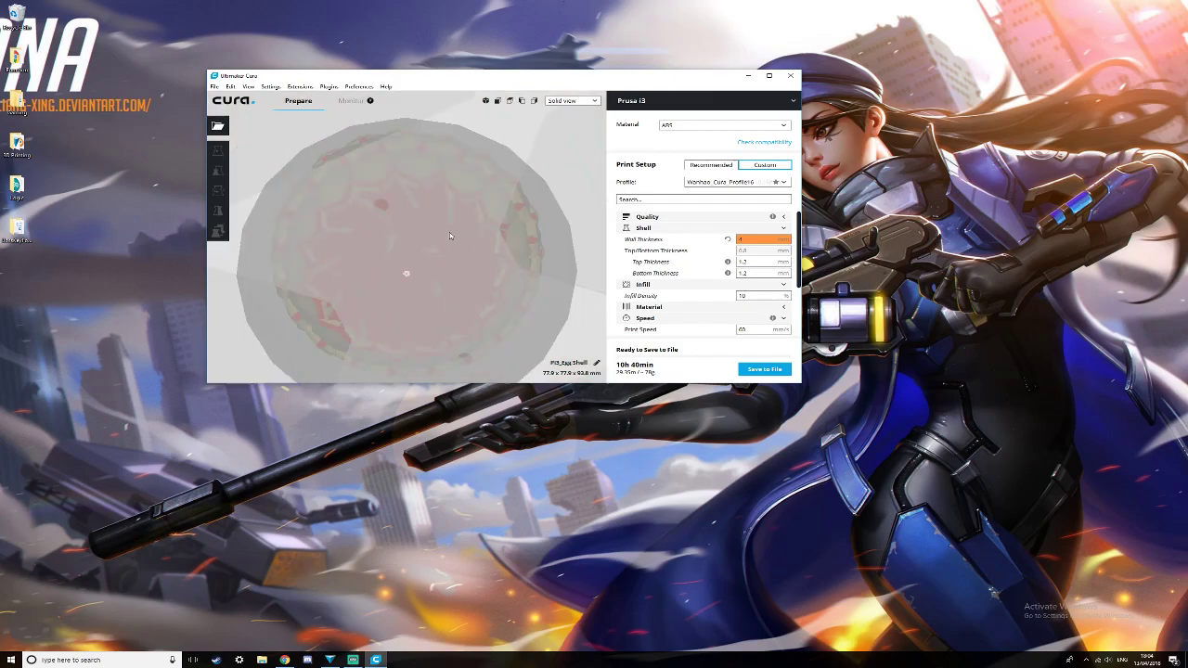
right_drag(443, 269, 427, 362)
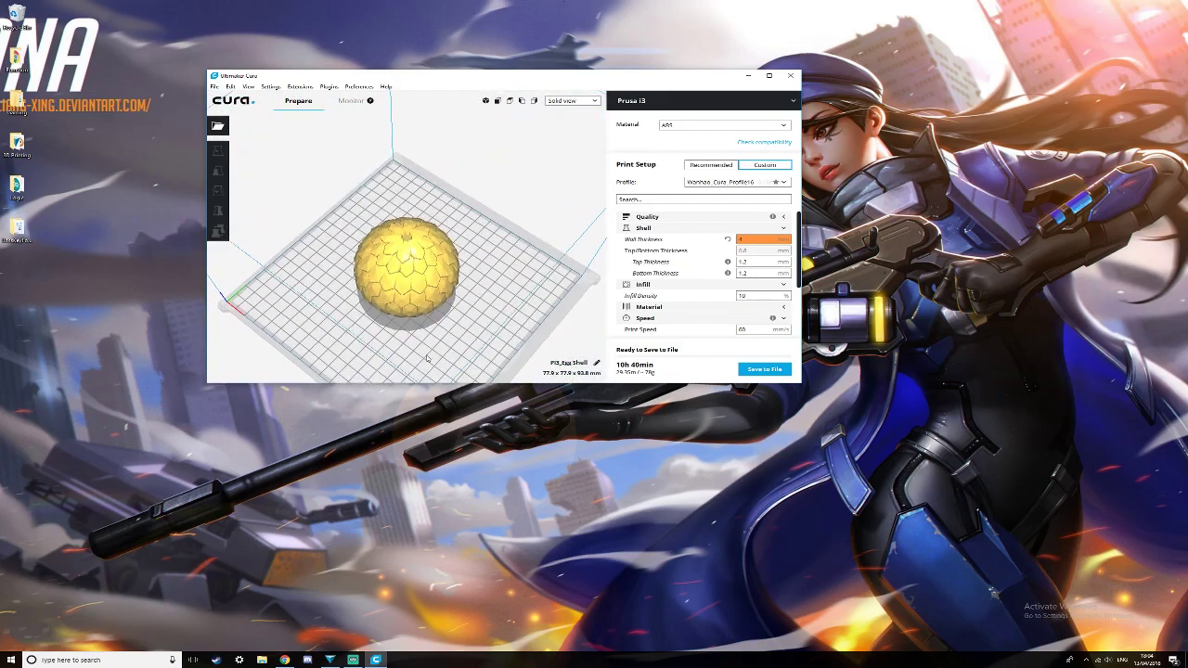
right_drag(443, 299, 477, 259)
scroll(477, 261, down, 3)
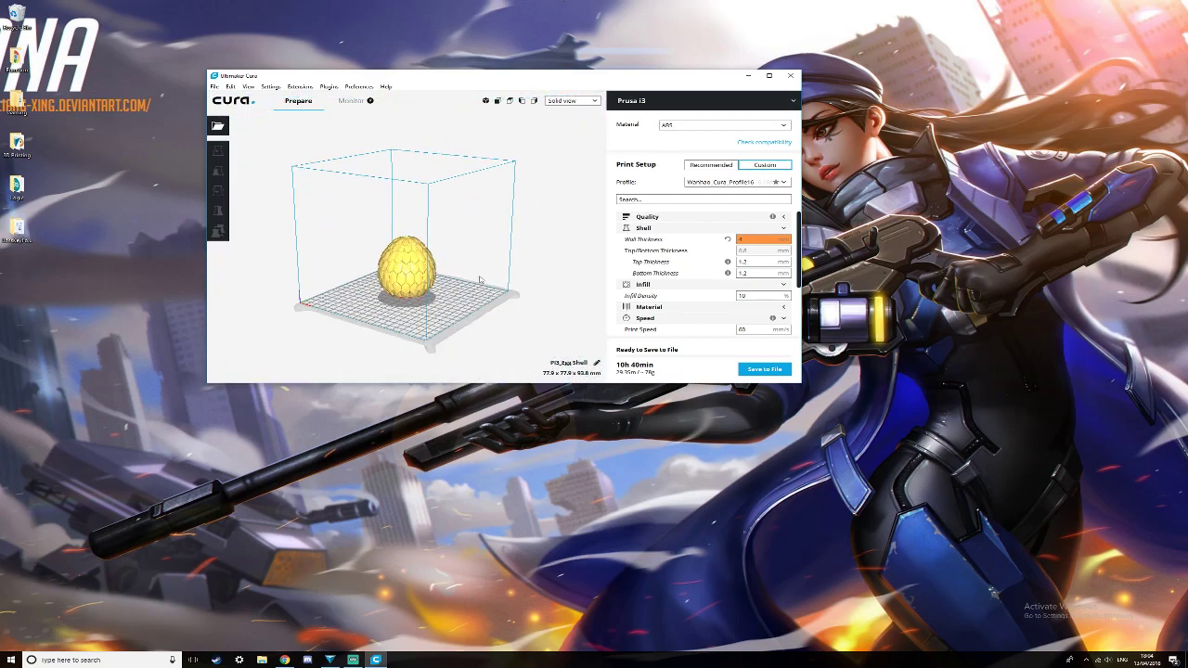
scroll(480, 277, up, 3)
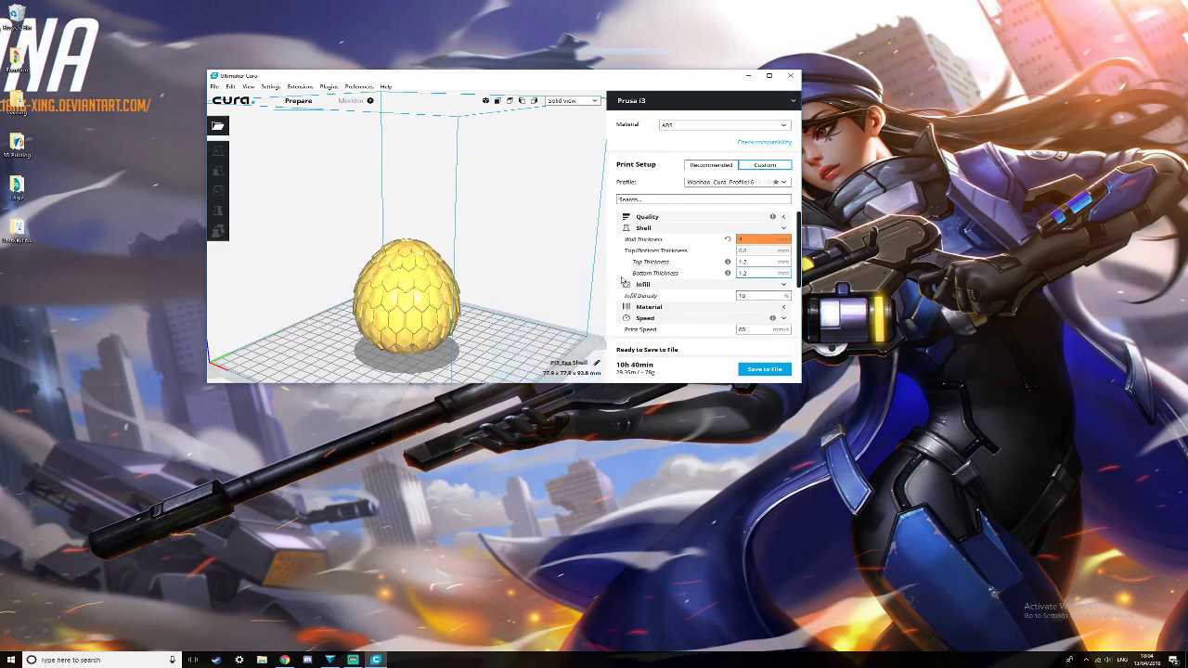
Enable support generation for the egg shell print.
scroll(620, 280, down, 3)
scroll(647, 293, down, 1)
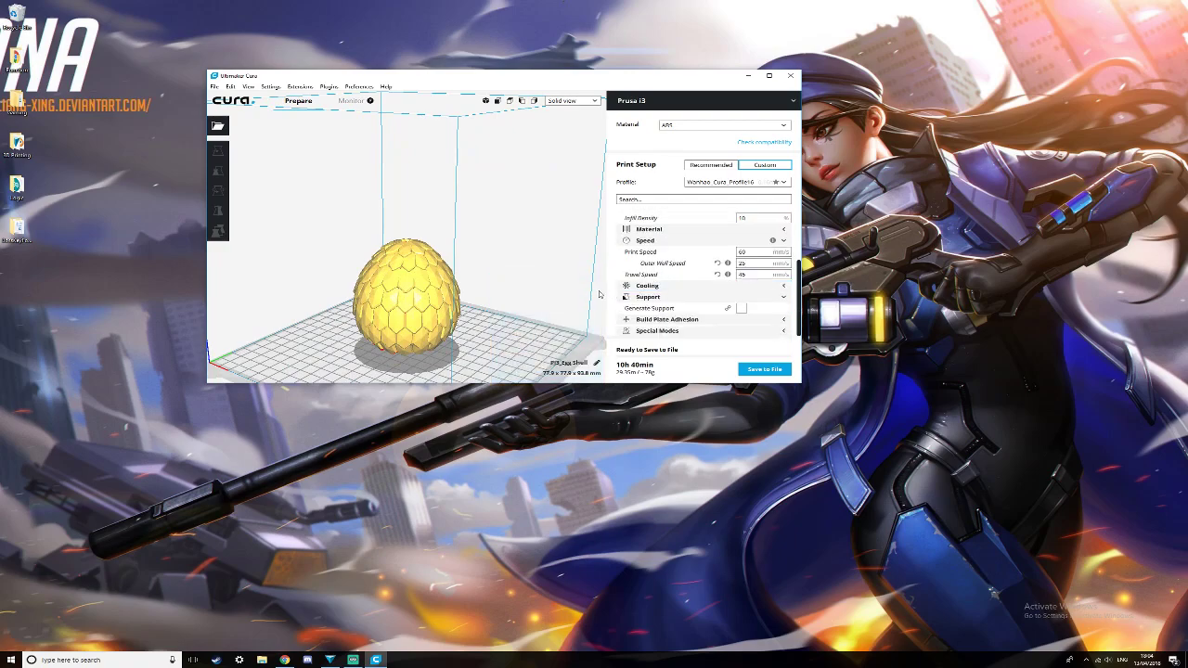
click(739, 308)
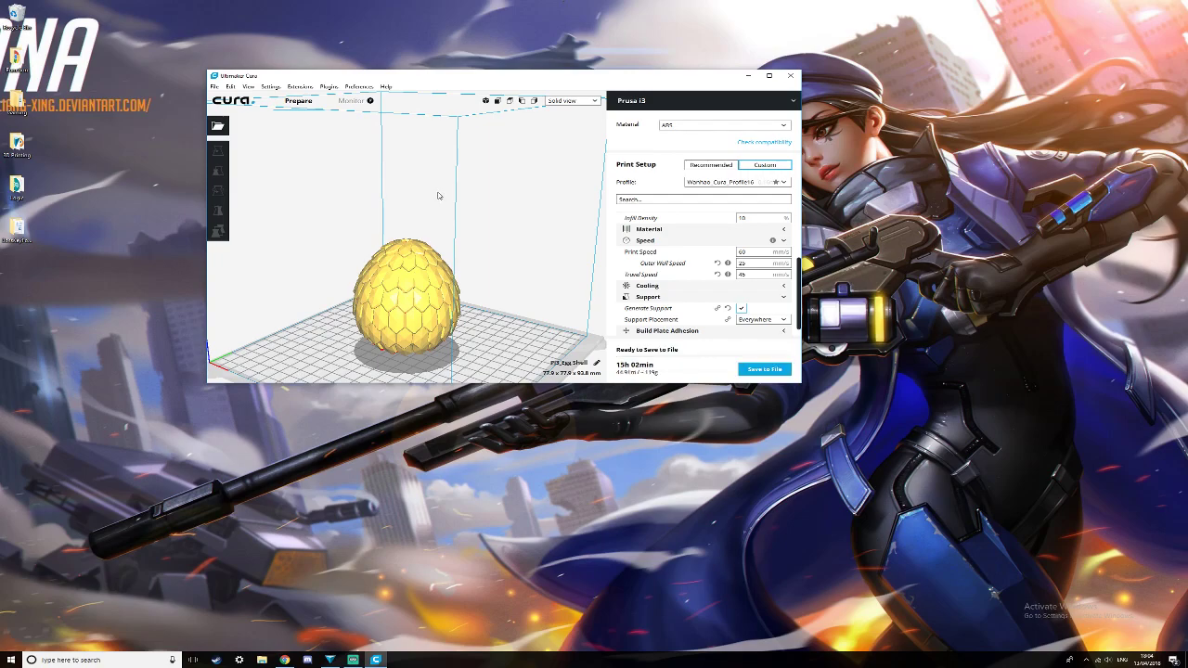
Select the egg shell on the build plate and scale it uniformly to 80 percent.
right_drag(512, 316, 419, 296)
click(415, 294)
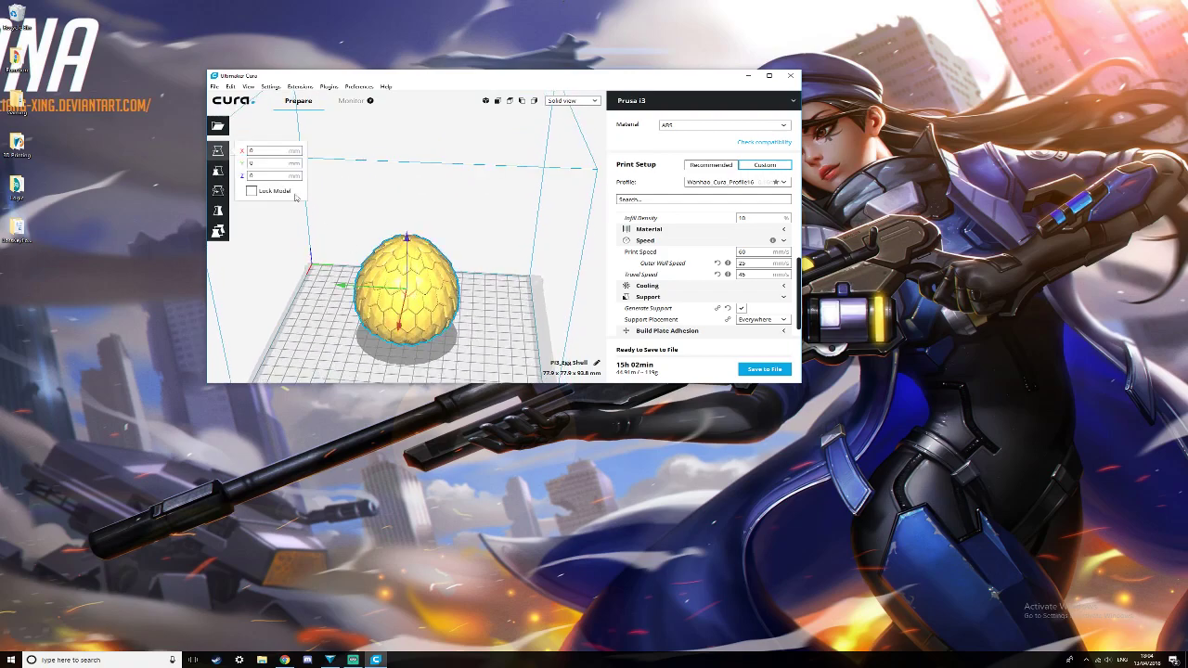
click(218, 172)
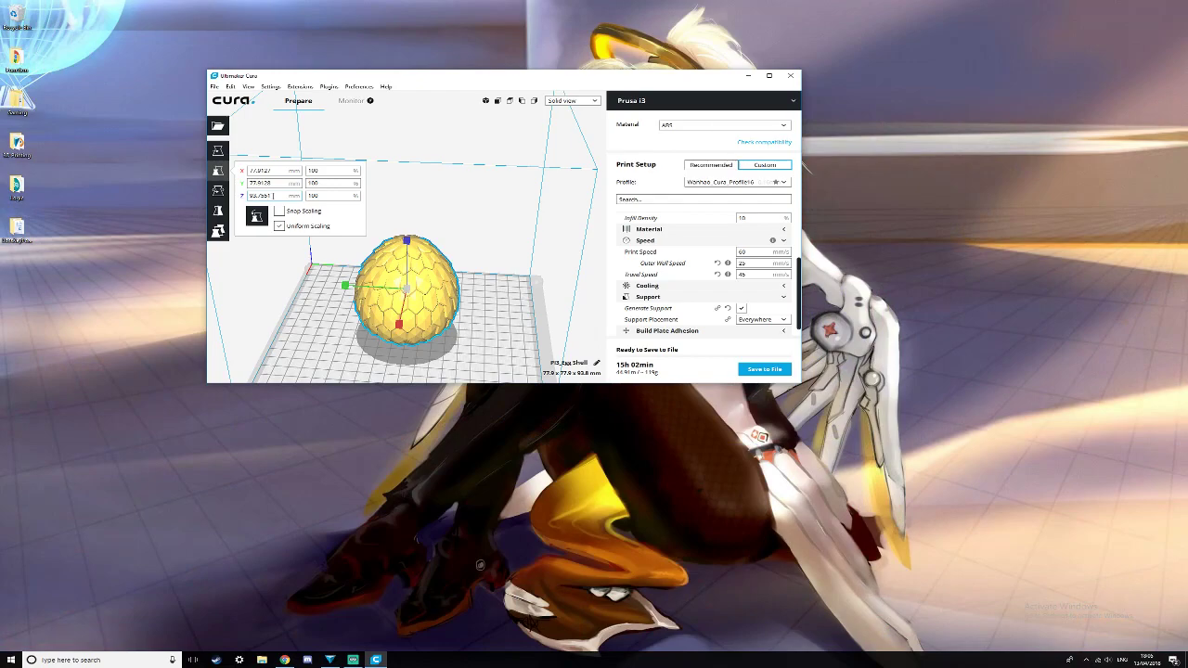
right_drag(444, 323, 458, 316)
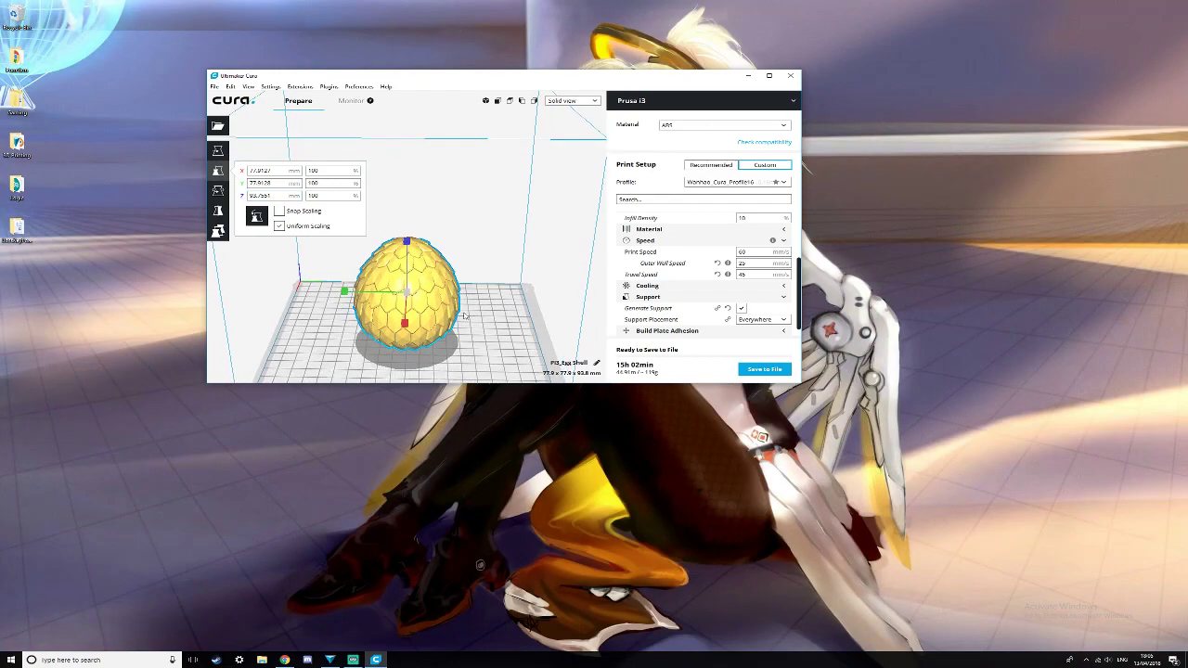
double_click(313, 196)
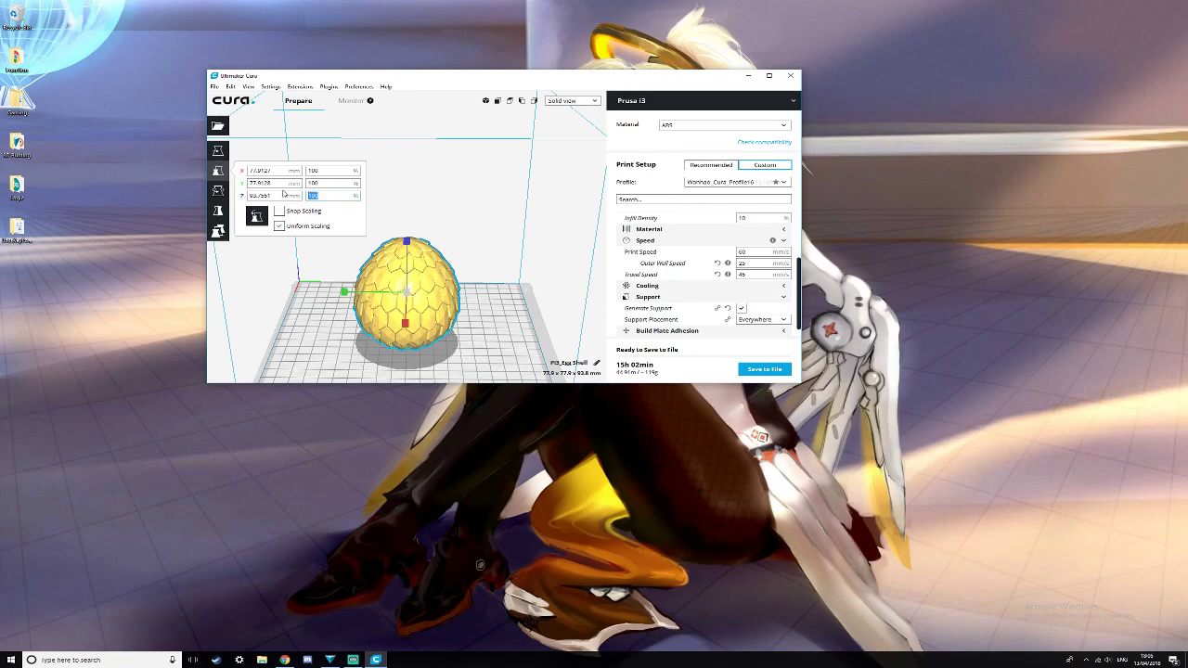
text(6)
text(0)
key(Return)
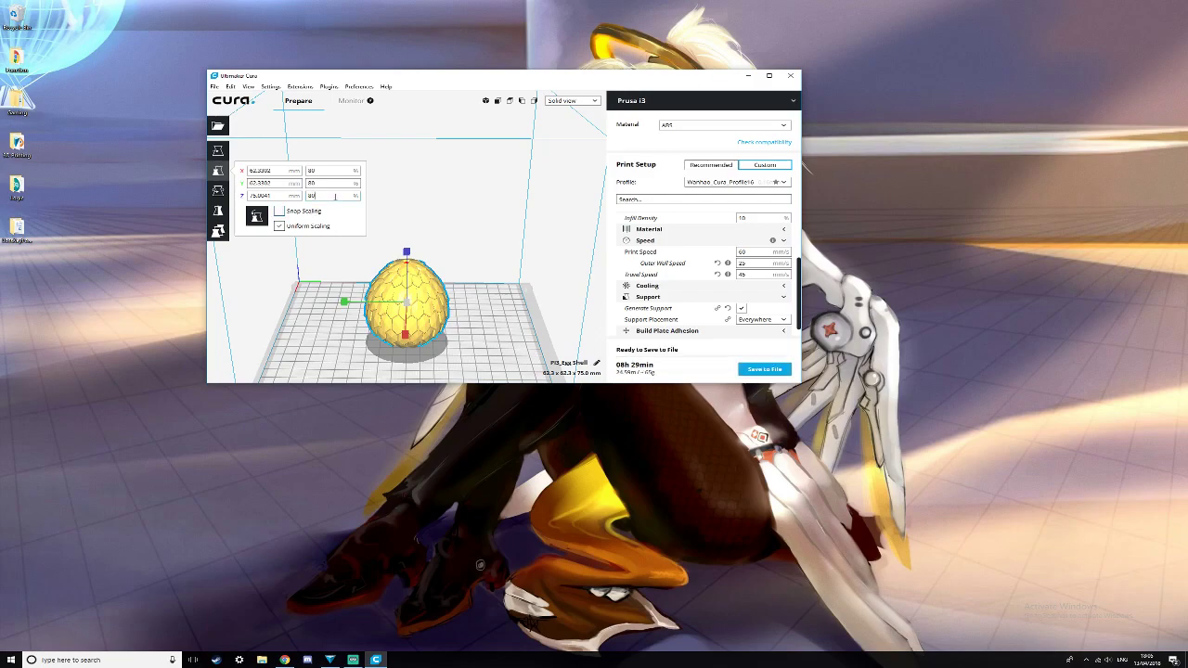
Reduce the egg shell's uniform scale to 50 percent.
text(5)
text(0)
key(Return)
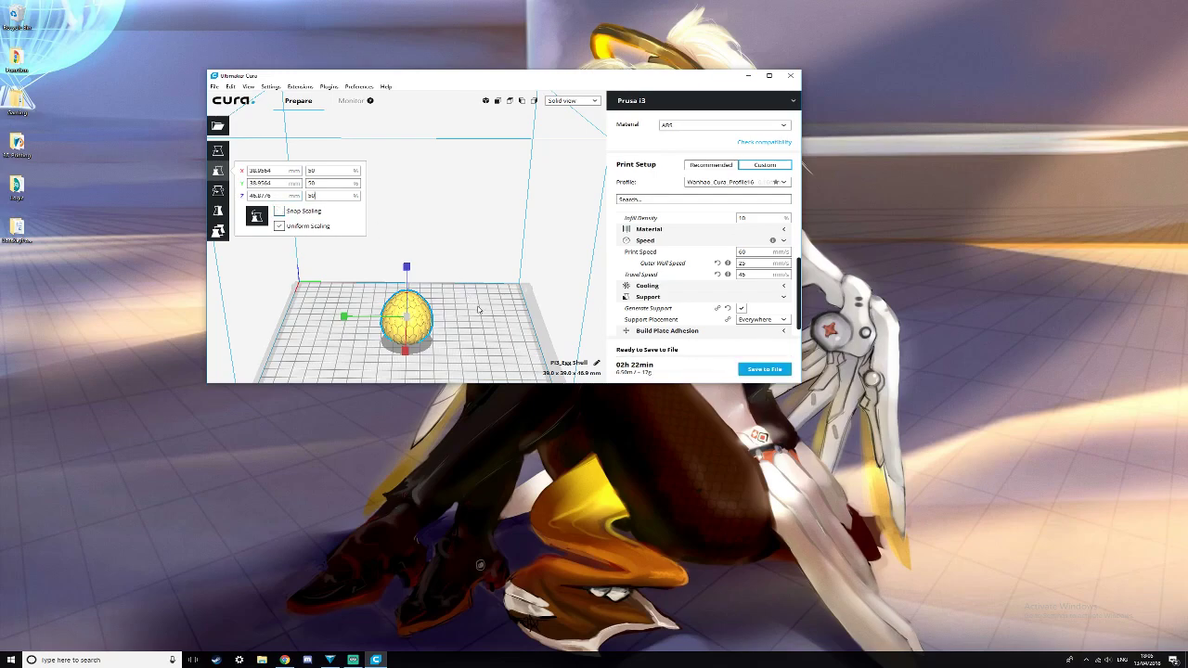
Turn off uniform scaling and flatten the egg shell by setting only its Z size to 10 mm.
right_drag(479, 308, 457, 306)
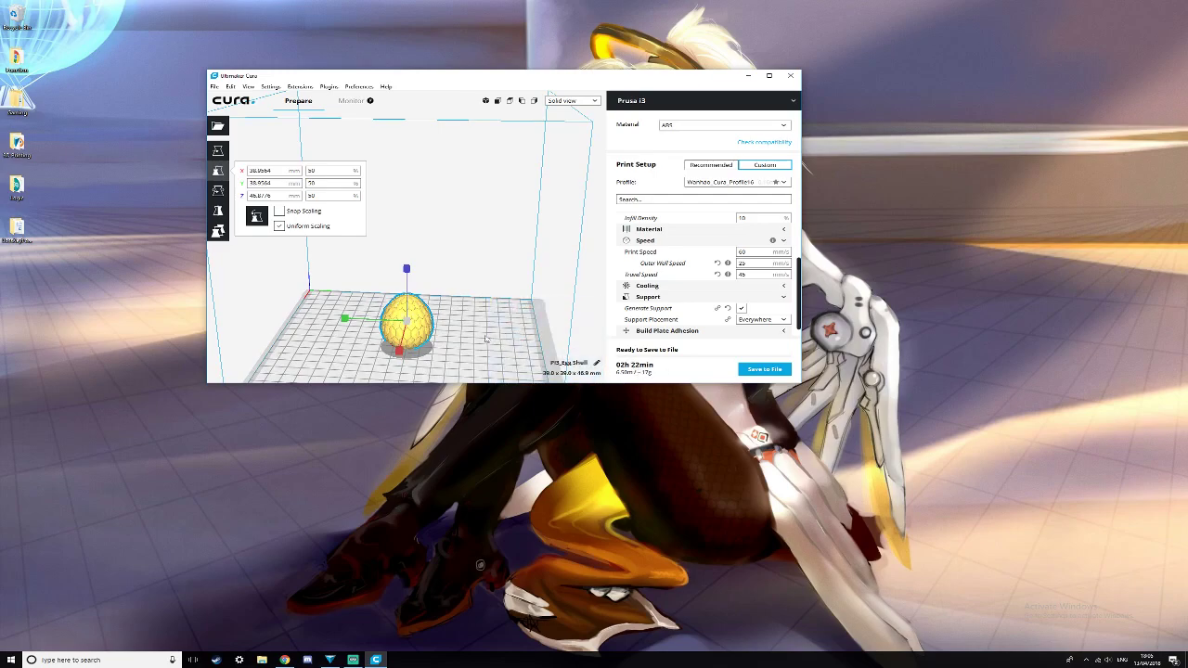
scroll(479, 355, up, 3)
right_drag(475, 345, 489, 291)
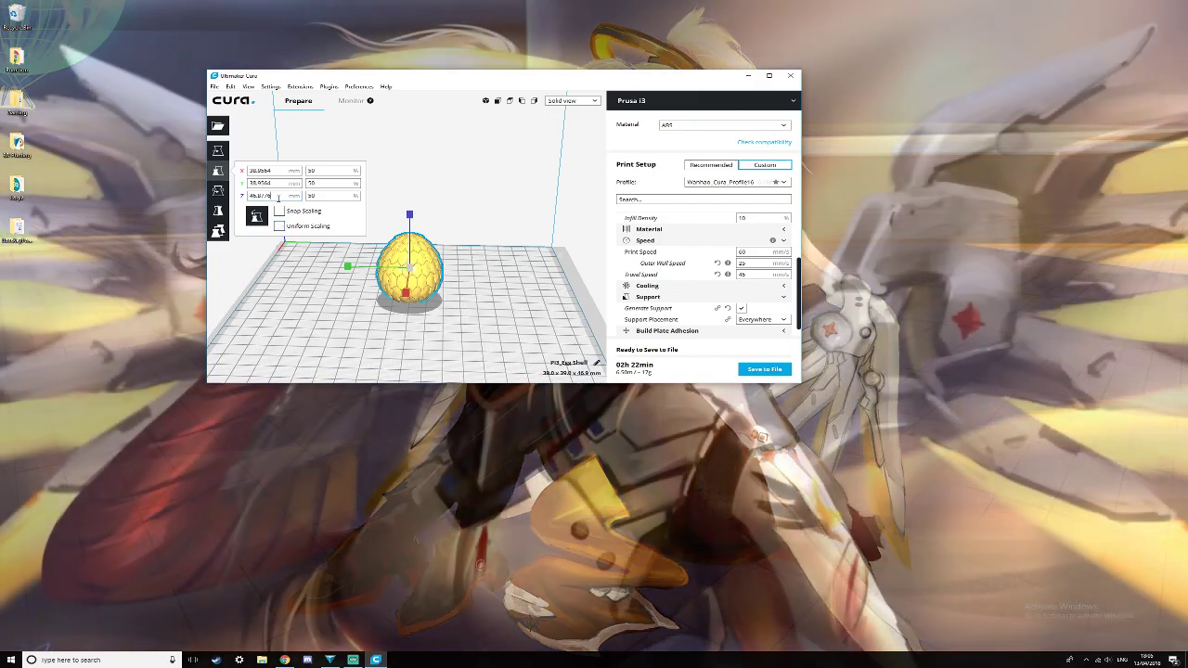
drag(272, 197, 247, 198)
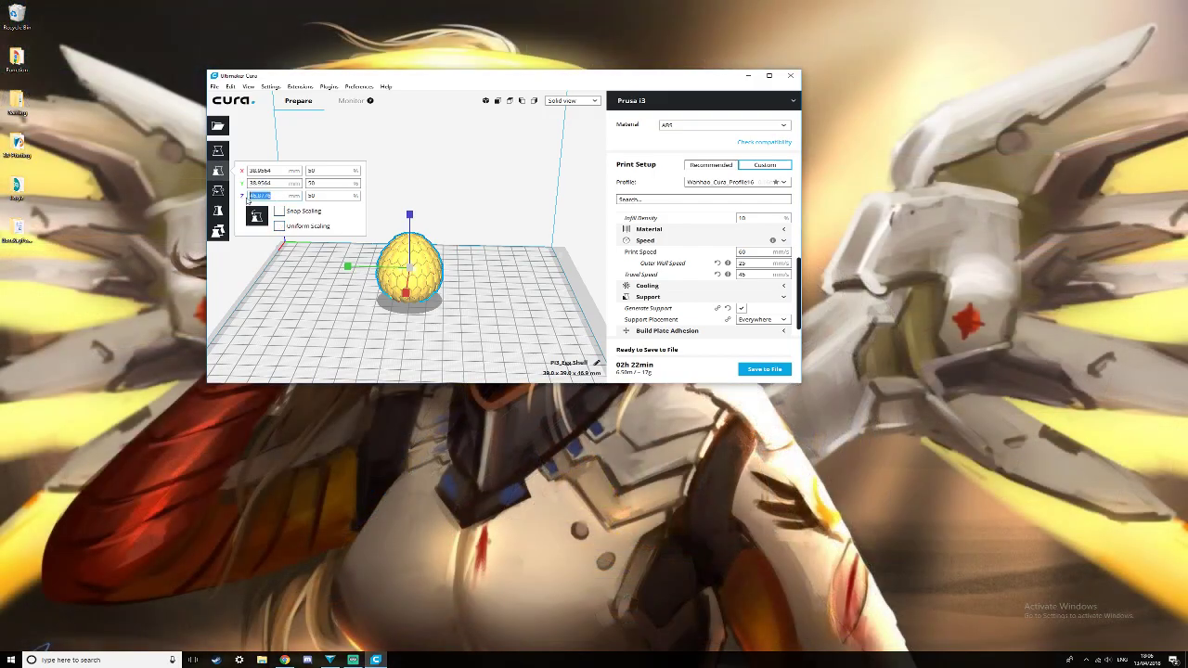
text(3)
text(0)
key(Return)
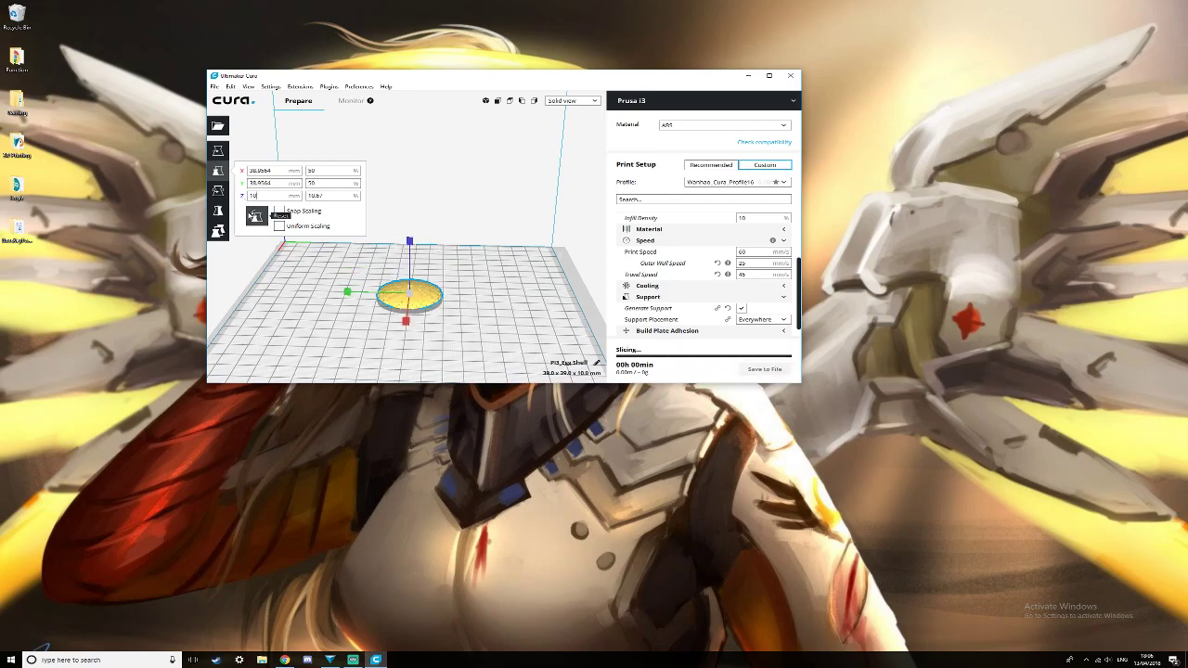
Examine the flattened egg shell's scale surface up close and from several angles.
right_drag(460, 323, 463, 375)
scroll(468, 307, up, 5)
scroll(516, 337, up, 6)
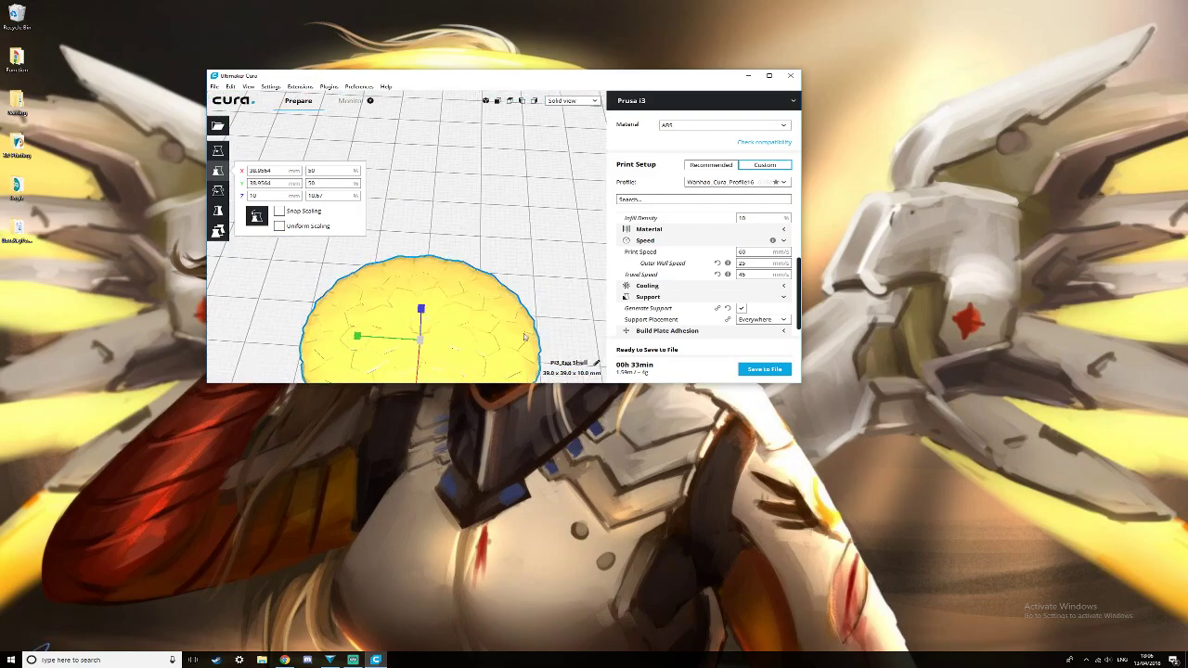
scroll(540, 348, down, 3)
right_drag(540, 348, 498, 285)
middle_drag(496, 249, 461, 206)
right_drag(461, 206, 561, 225)
middle_drag(561, 225, 531, 307)
mouse_move(525, 324)
right_down()
mouse_move(531, 350)
mouse_move(537, 312)
right_up()
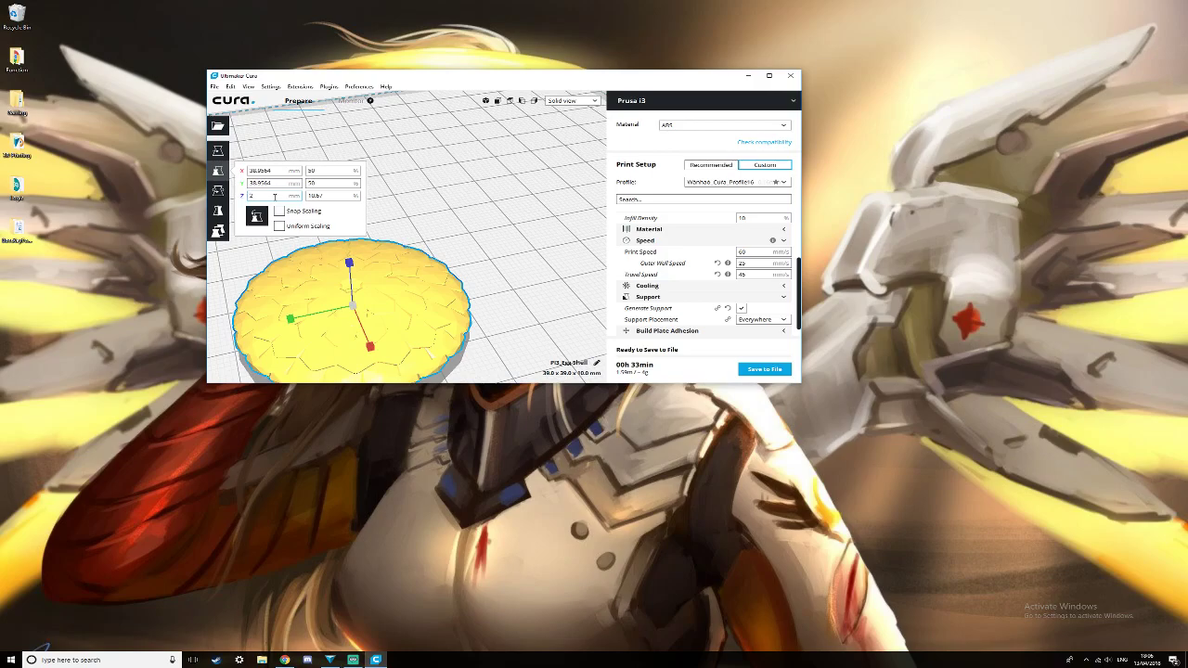
Stretch the egg shell vertically by setting only its Z size to 200 mm.
scroll(304, 199, down, 3)
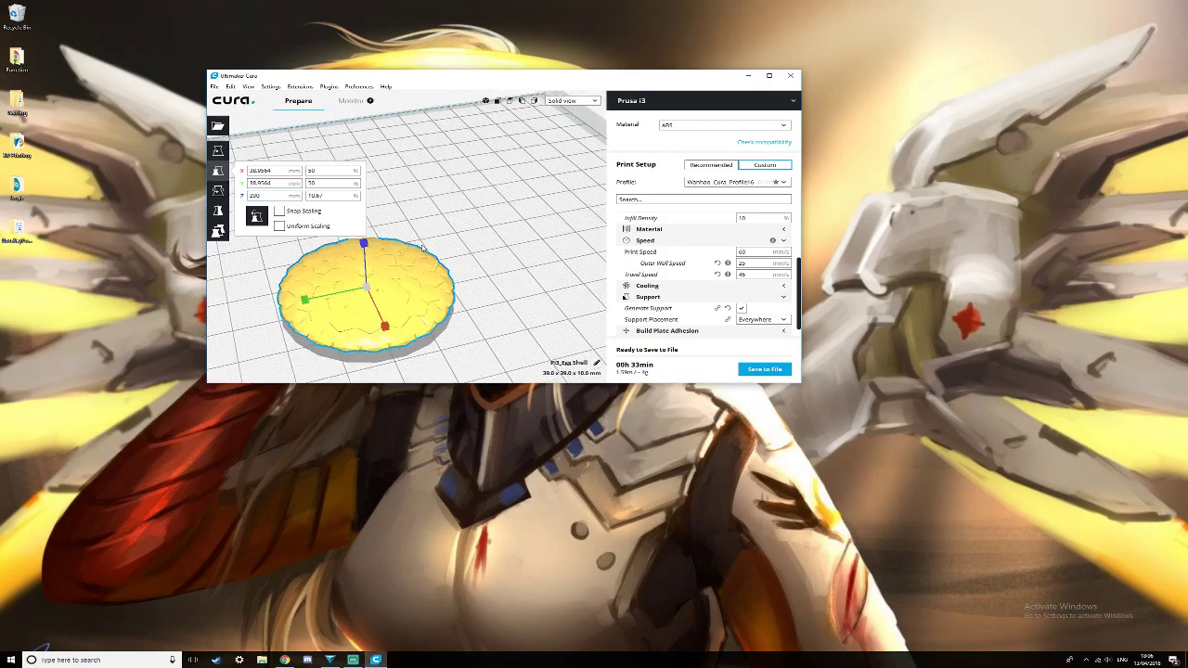
key(Return)
scroll(414, 243, down, 5)
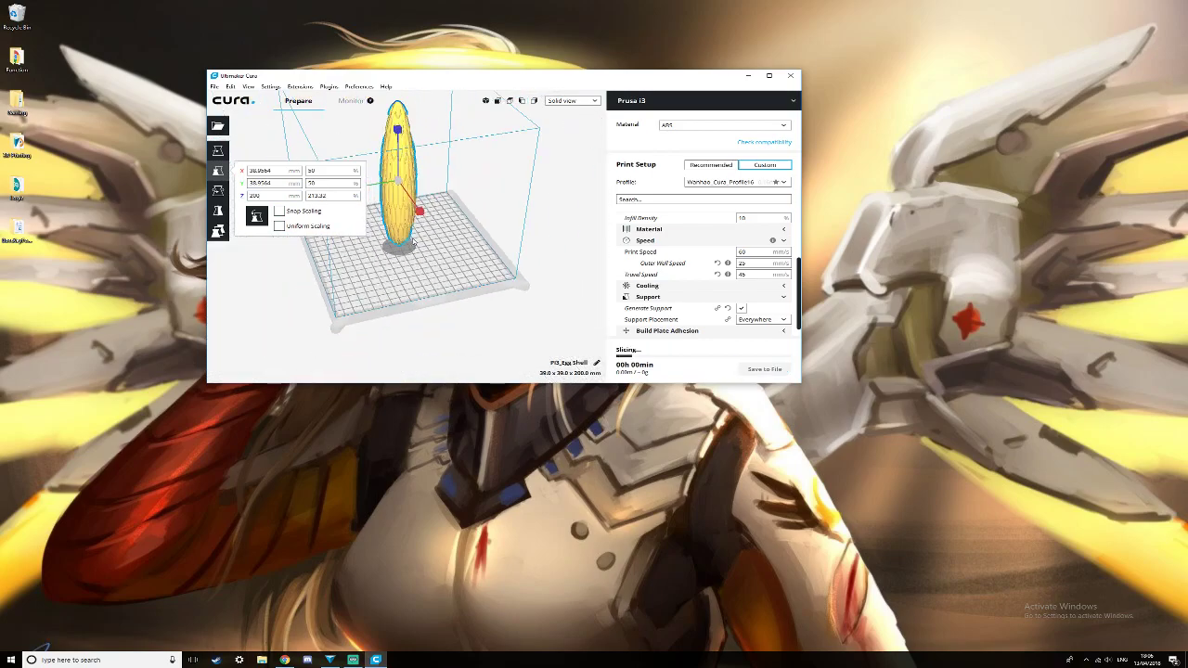
right_drag(412, 242, 379, 233)
right_drag(465, 228, 459, 202)
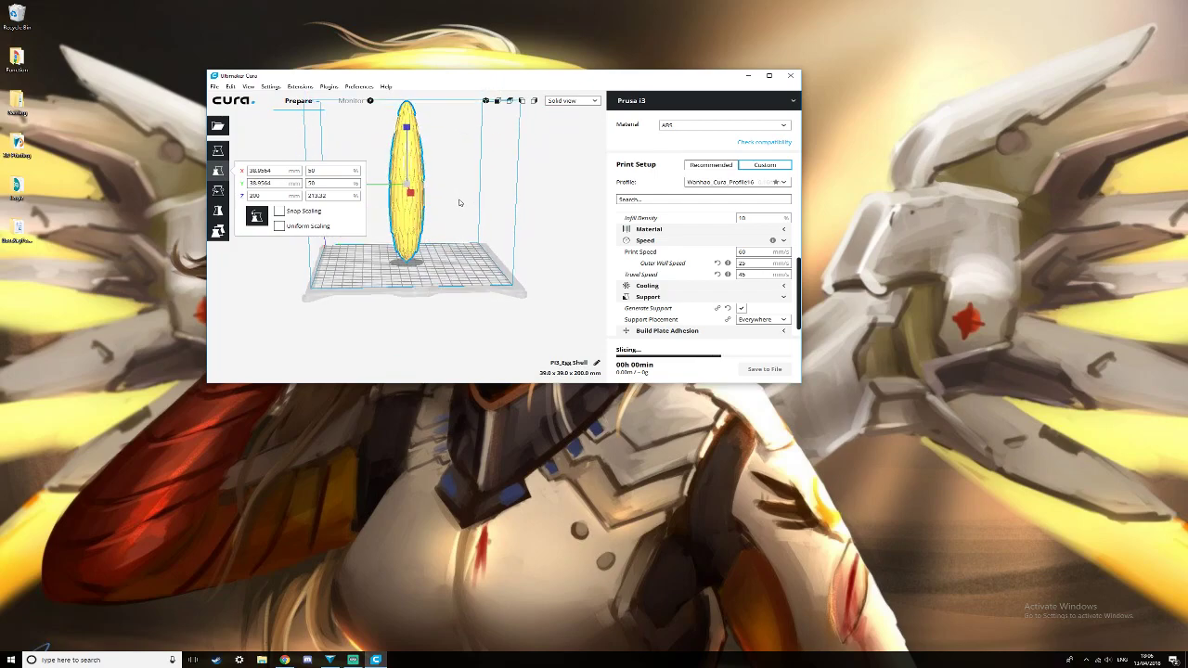
scroll(458, 202, up, 3)
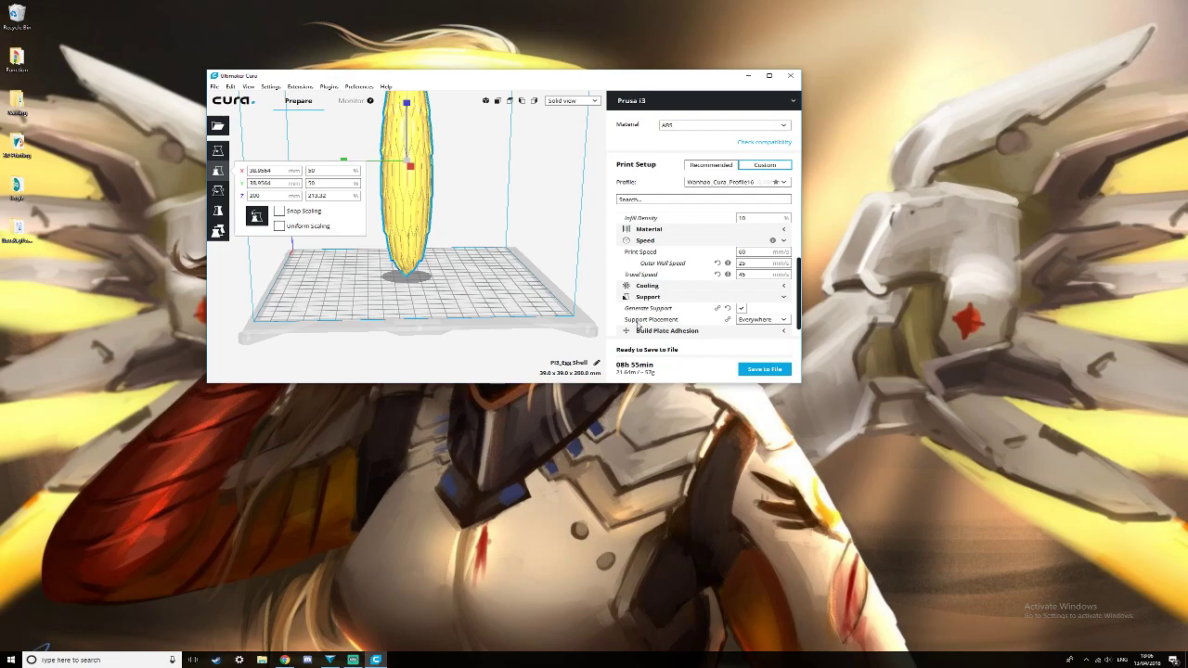
mouse_move(636, 366)
Set the egg shell's Z scale to 50 percent to restore its original proportions.
double_click(339, 195)
text(50)
key(Return)
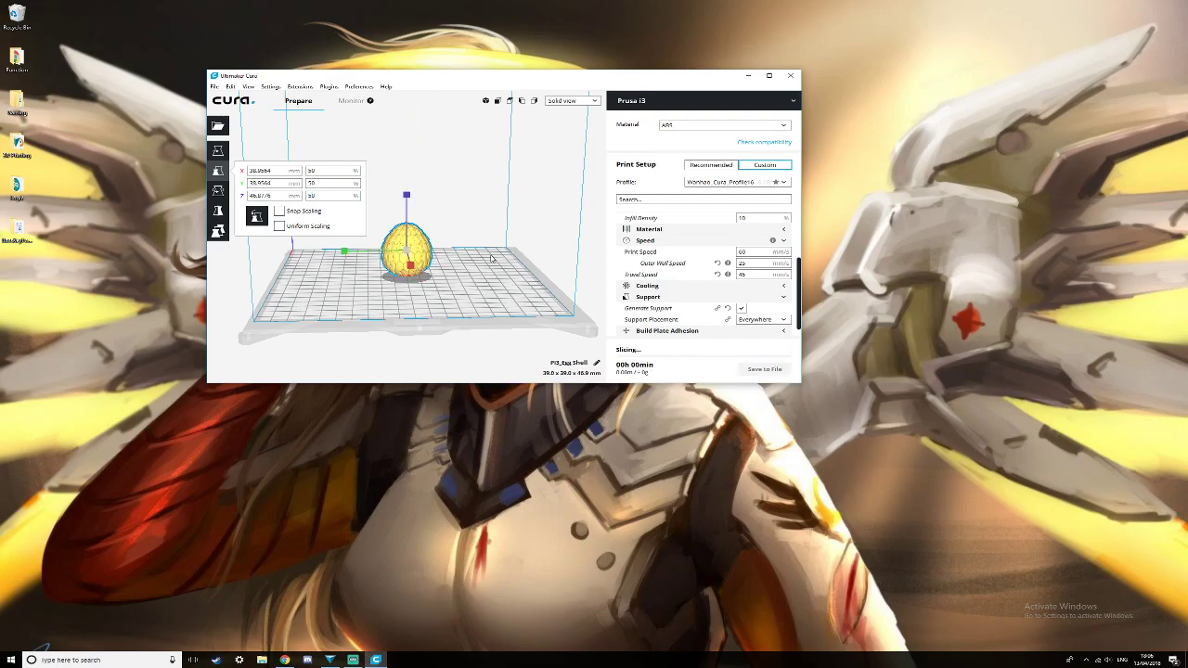
right_drag(485, 266, 442, 279)
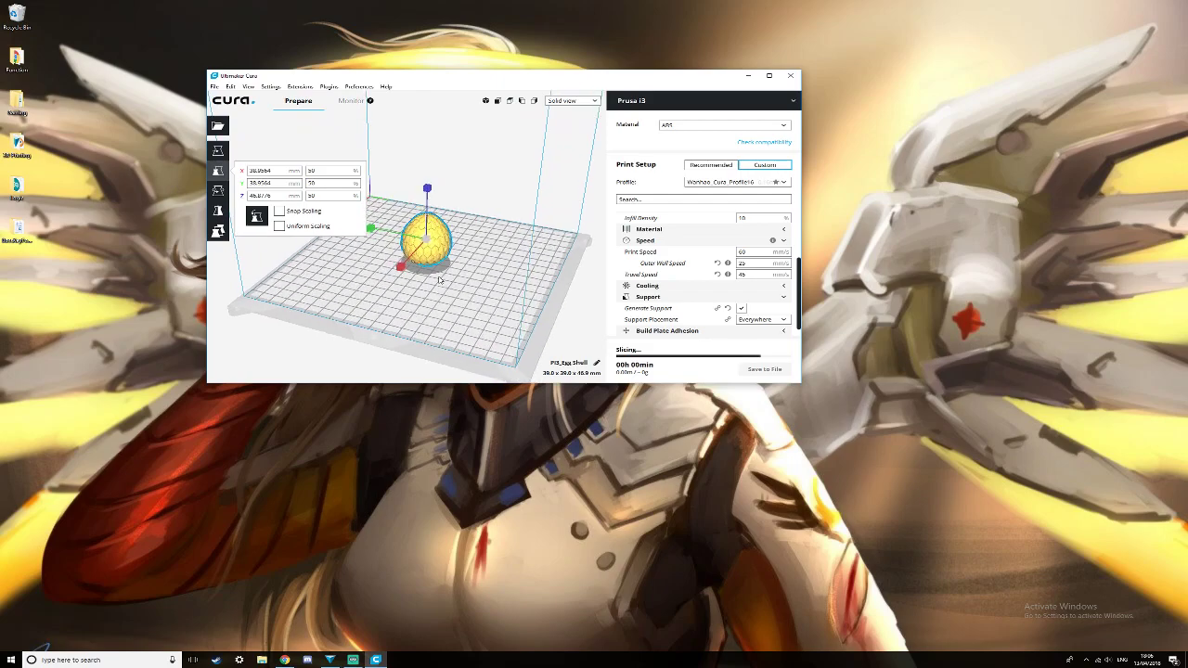
scroll(457, 276, up, 2)
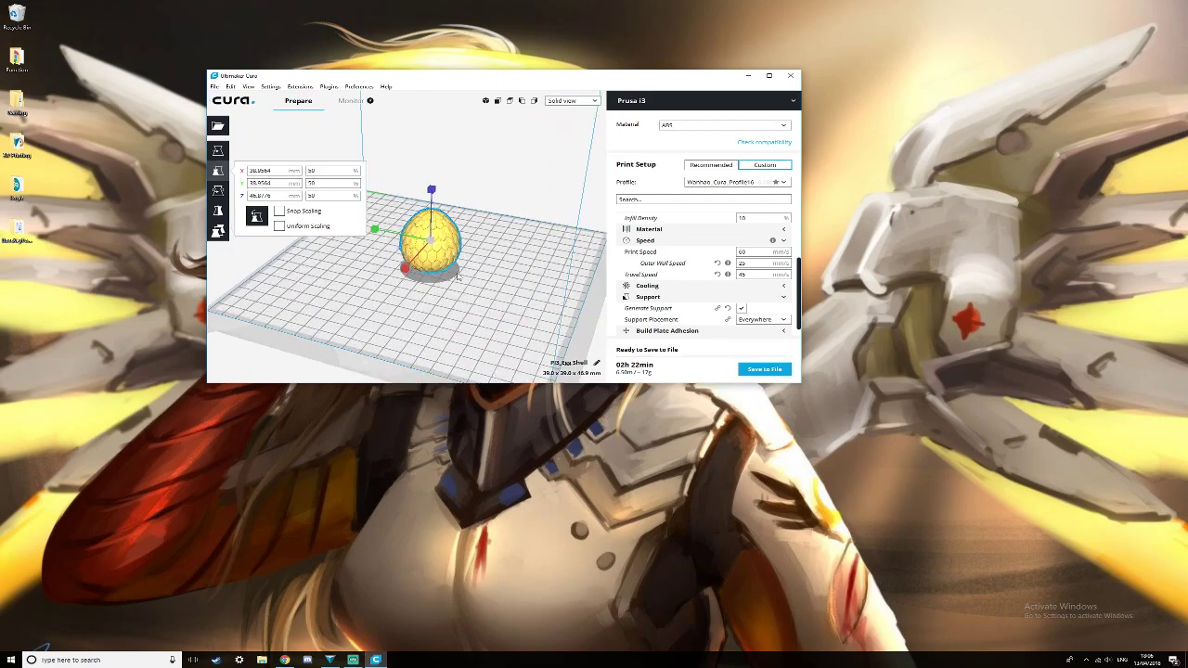
Turn uniform scaling back on and set the egg shell's Z size to 60 mm with snap scaling off.
click(280, 226)
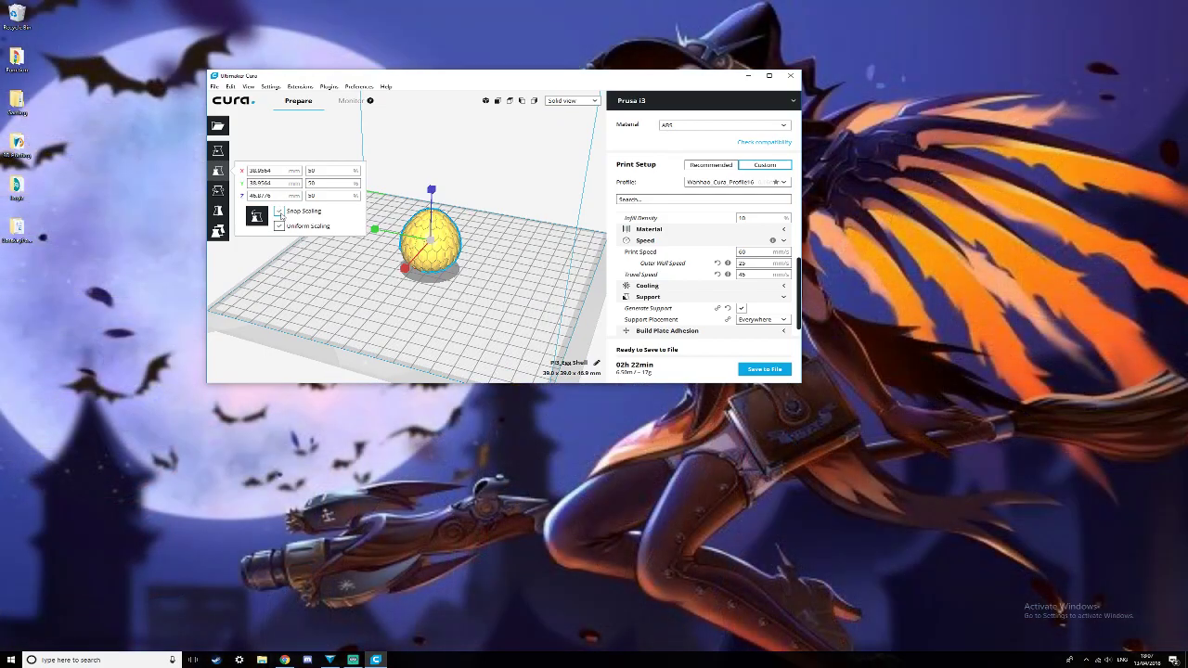
click(279, 211)
click(301, 197)
text(6)
key(Return)
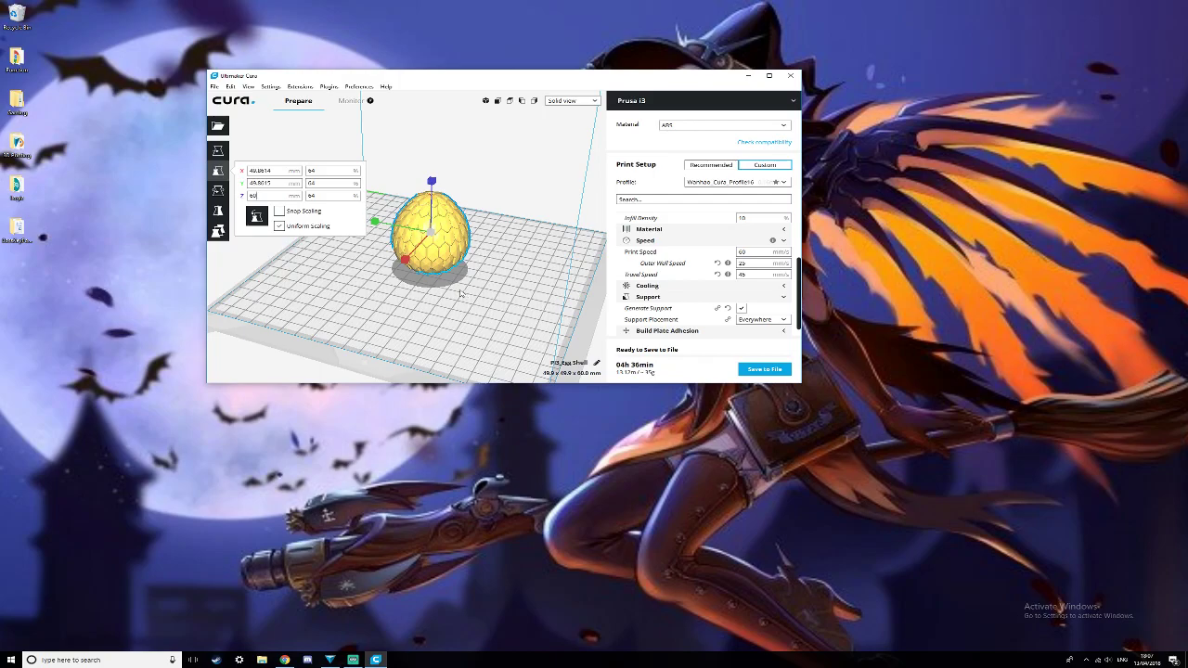
Deselect the egg shell and save the sliced print as a G-code file in the Original folder.
click(485, 300)
right_drag(484, 300, 474, 322)
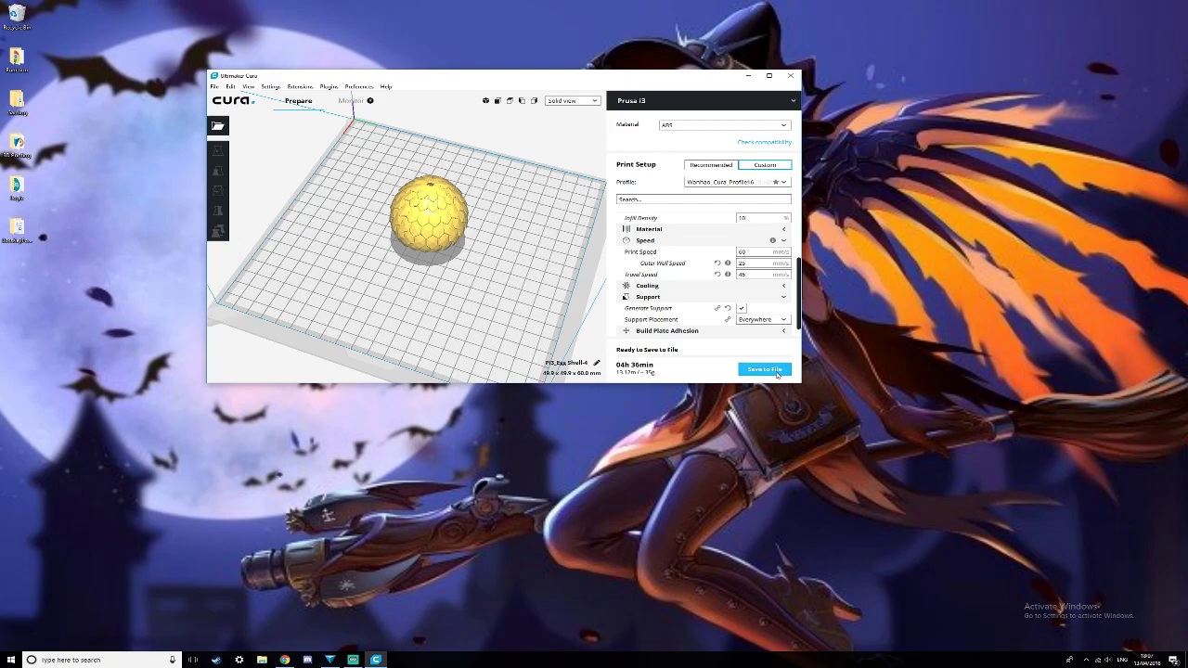
click(778, 370)
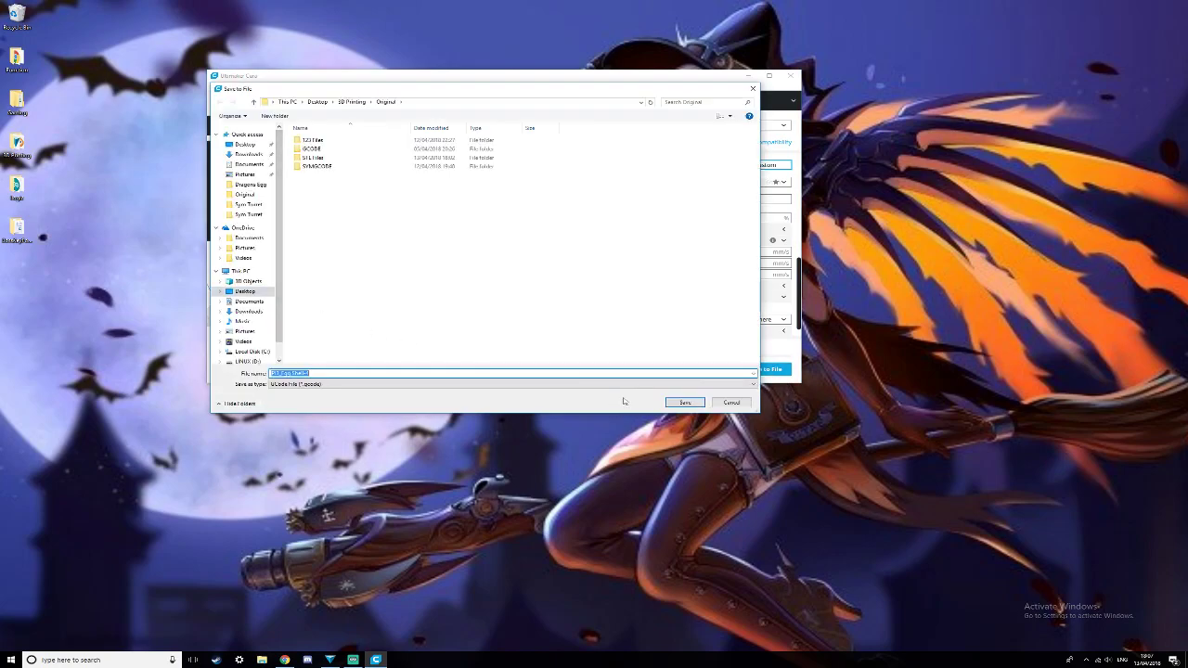
click(668, 402)
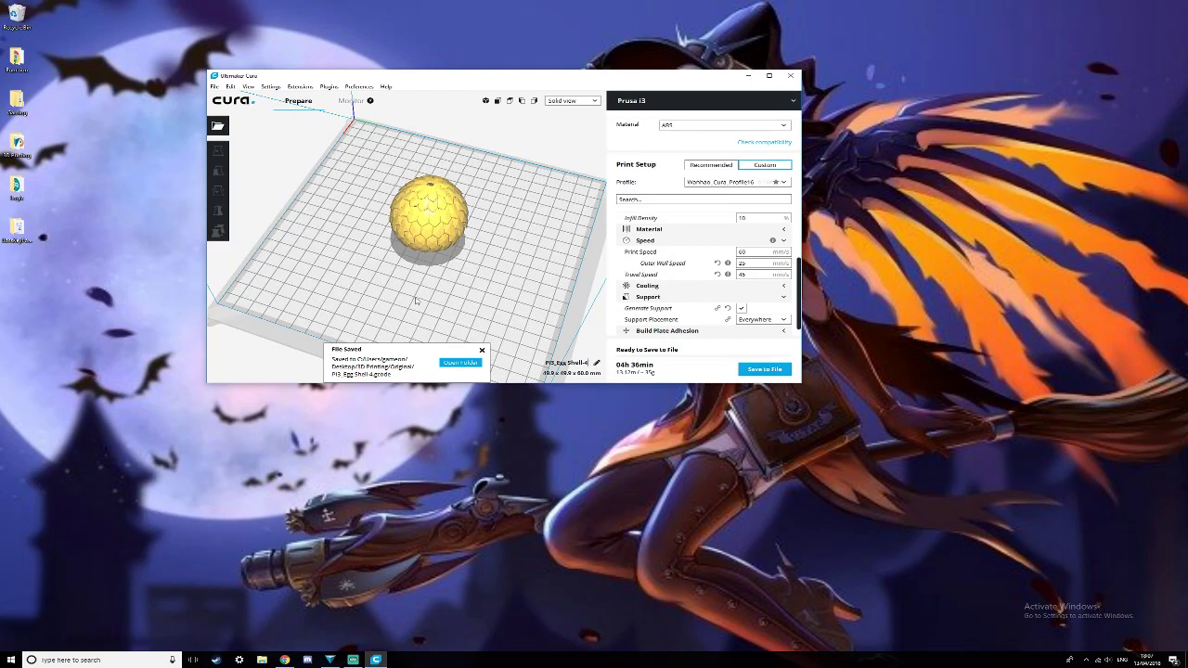
Inspect the resized egg shell on the build plate from several angles and review the support placement description.
right_drag(419, 299, 425, 257)
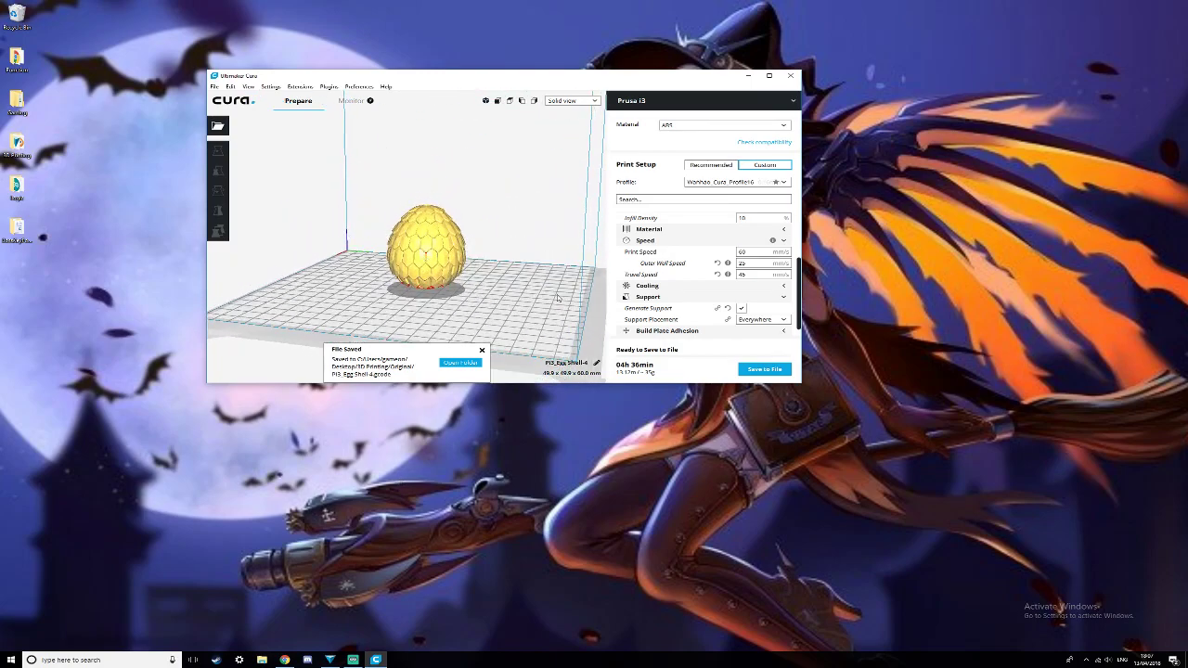
mouse_move(493, 287)
right_down()
mouse_move(447, 301)
mouse_move(410, 290)
mouse_move(472, 281)
right_up()
scroll(461, 299, up, 3)
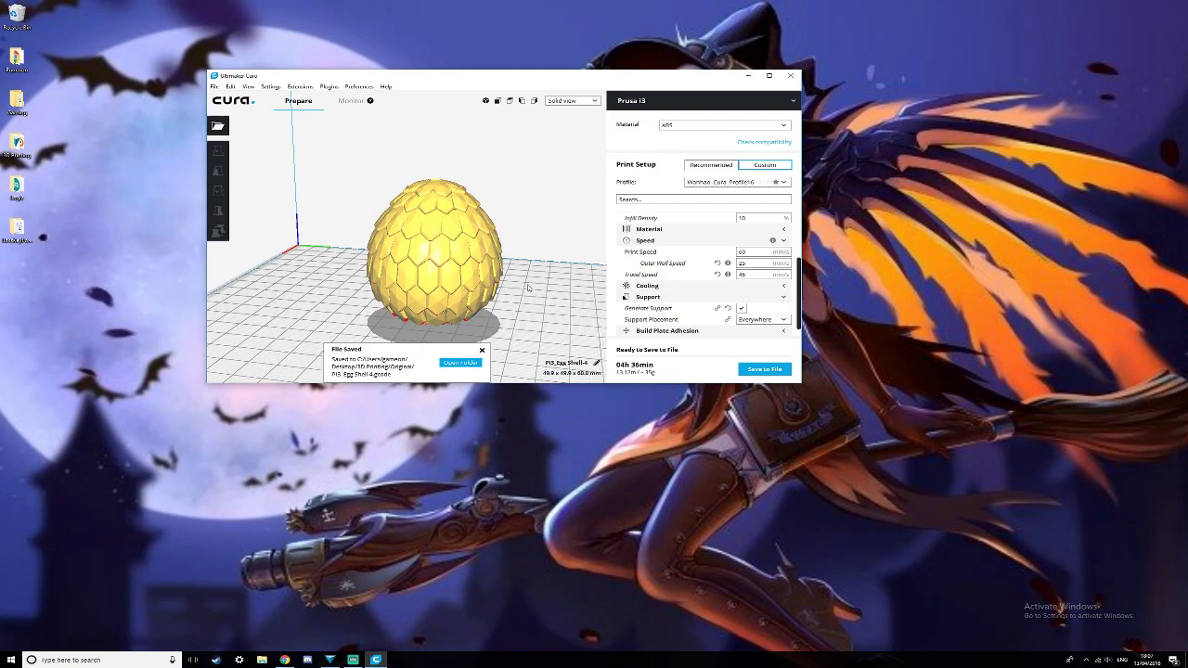
right_drag(521, 285, 487, 282)
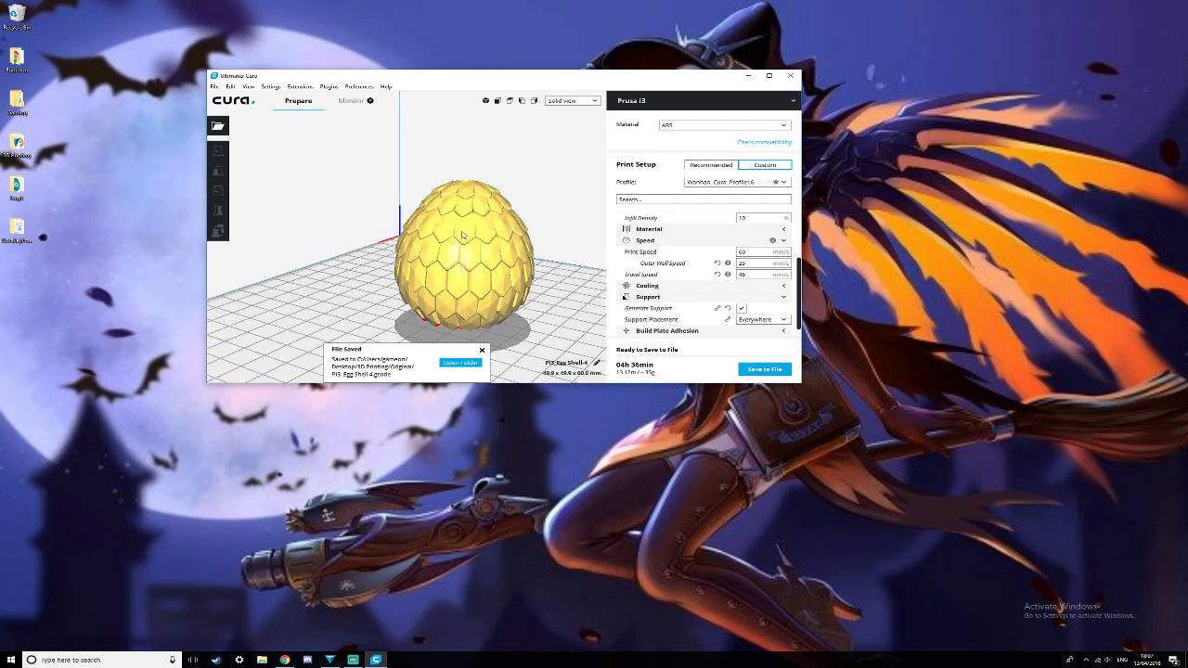
scroll(448, 301, up, 5)
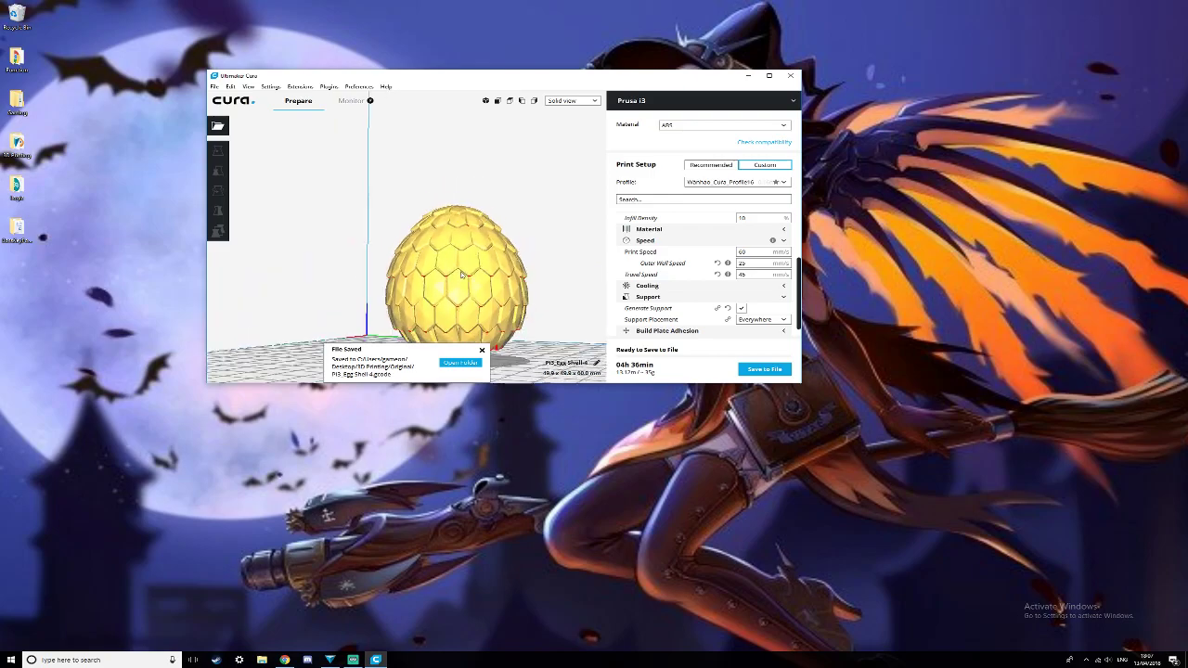
scroll(468, 251, down, 5)
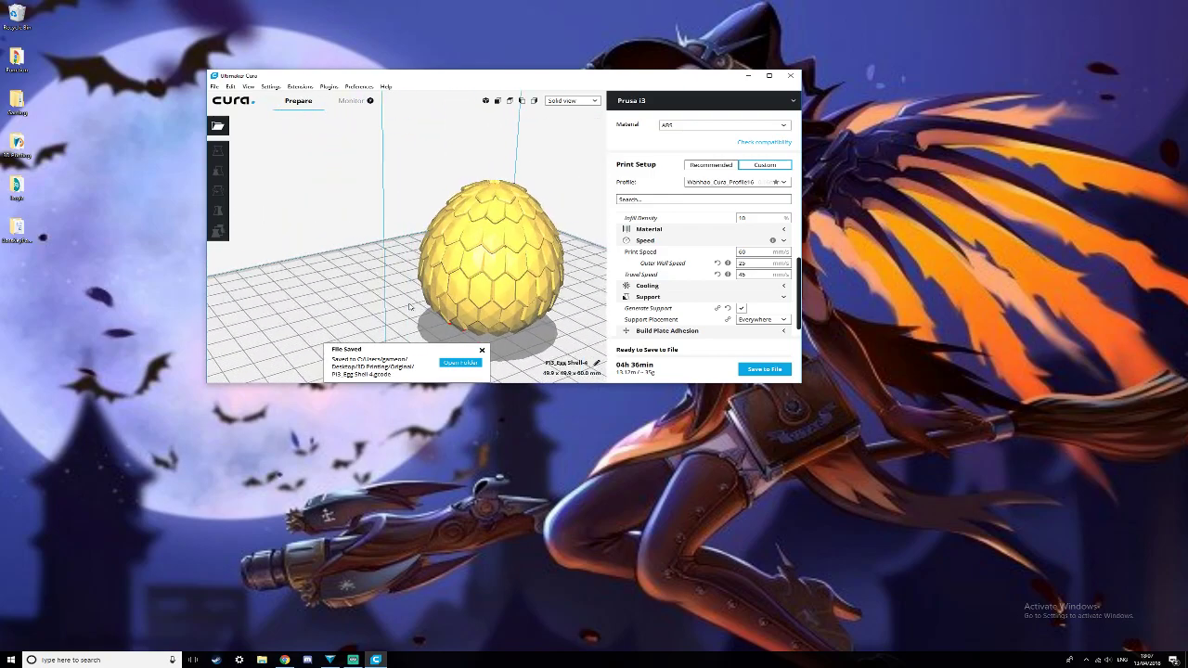
right_drag(469, 312, 501, 306)
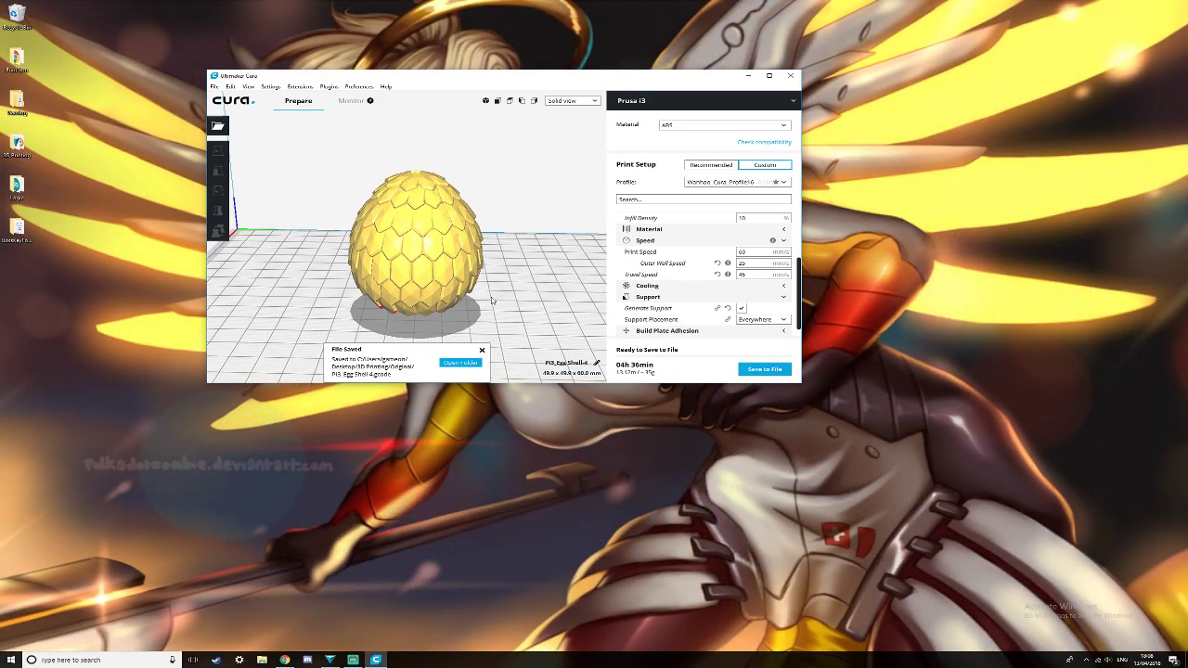
mouse_move(620, 319)
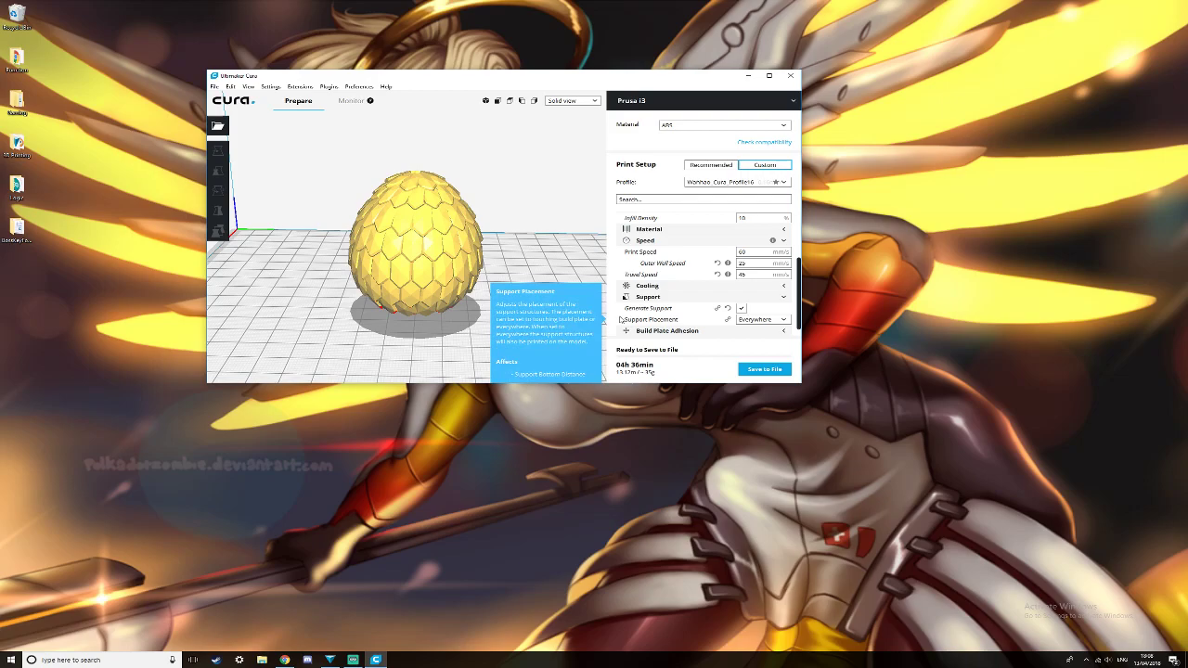
mouse_move(490, 312)
right_down()
mouse_move(479, 302)
mouse_move(474, 317)
right_up()
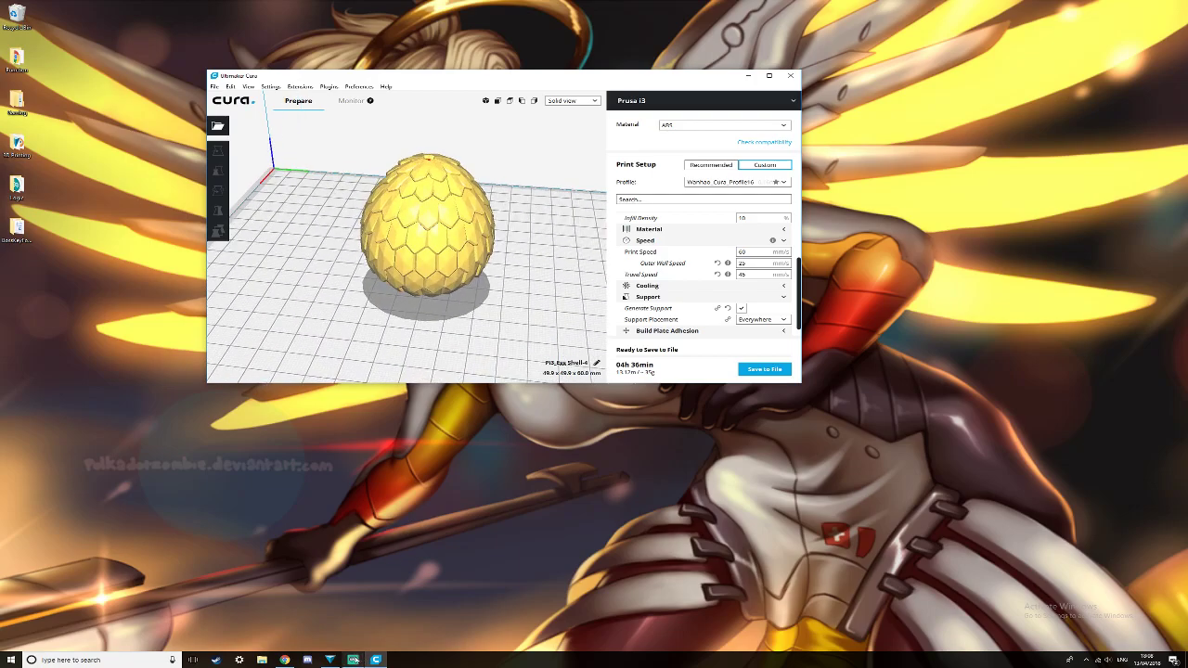